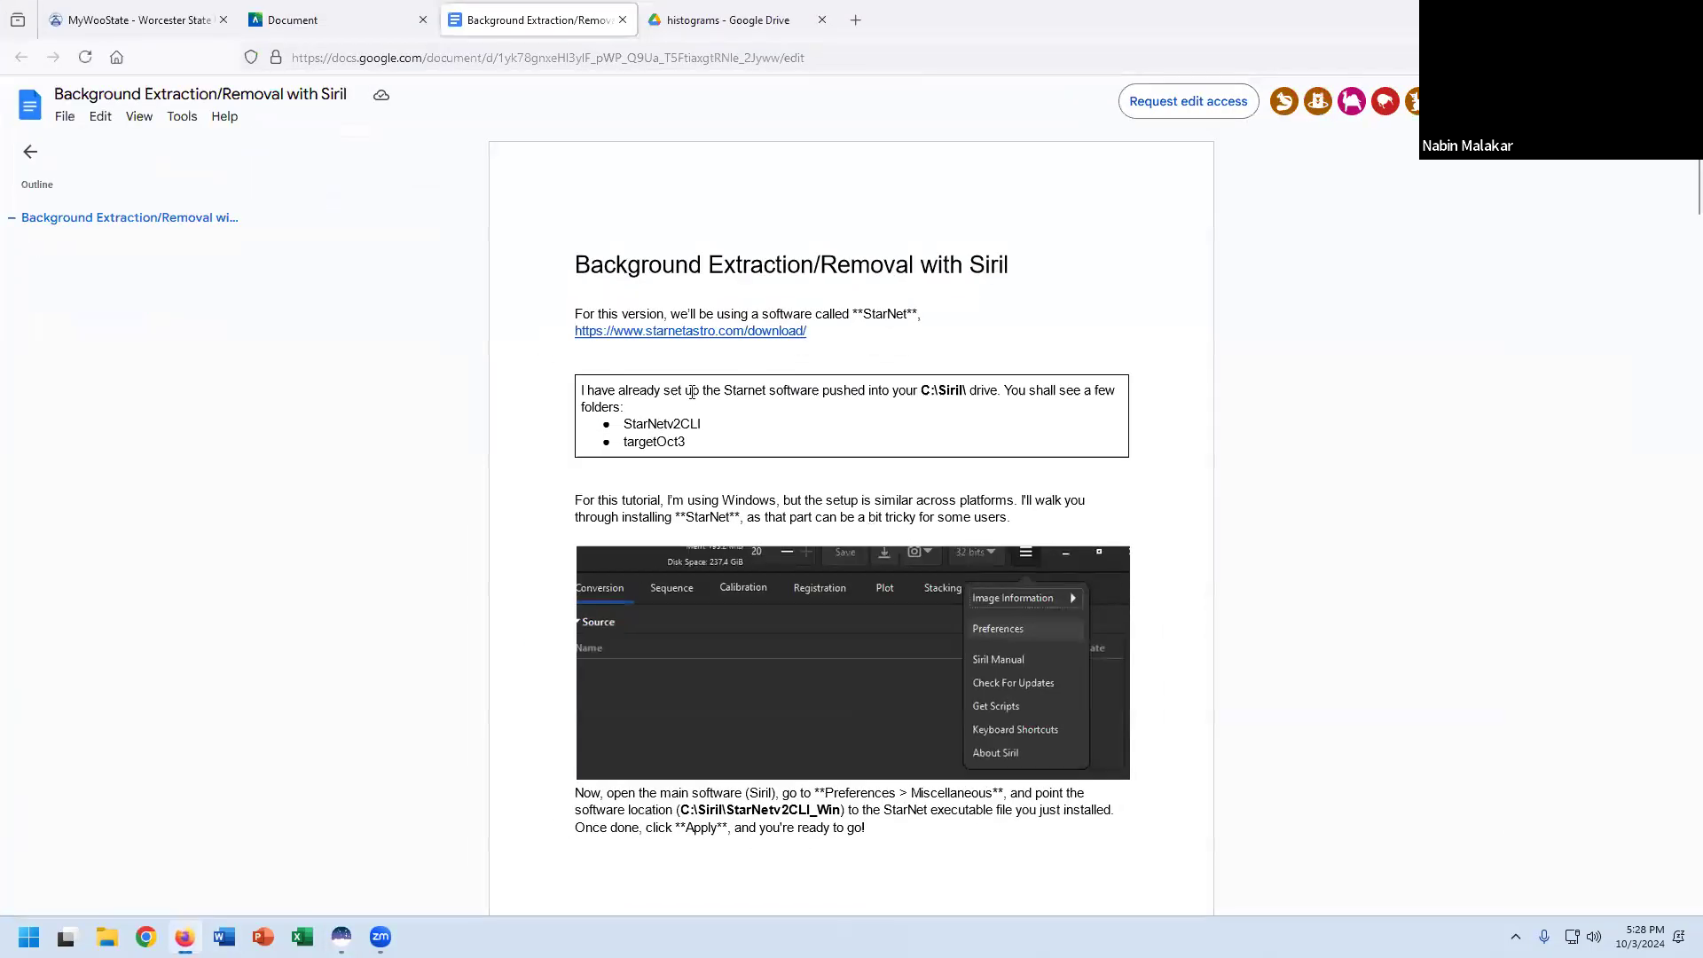
Read the document's introduction to StarNet and its note about the software set up in C:\Siril.
triple_click(665, 390)
left_click(778, 306)
double_click(871, 313)
Switch to File Explorer and open the StarNetv2CLI_Win folder in C:\Siril to view the StarNet files.
key("super+e")
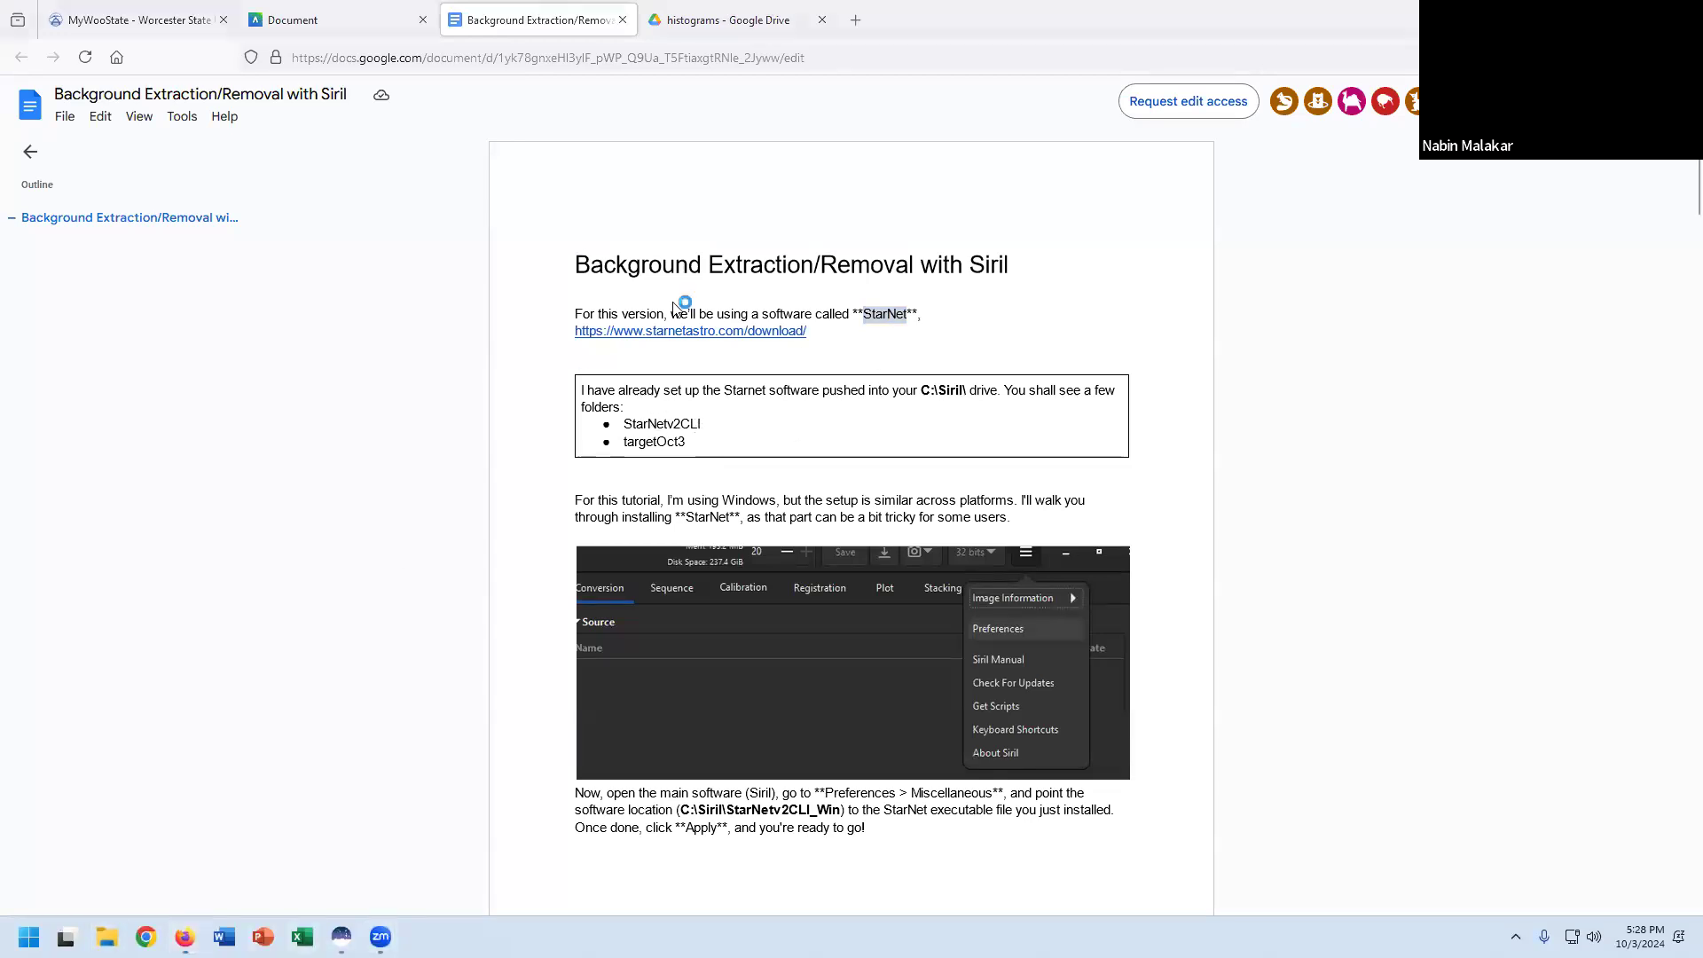
double_click(876, 192)
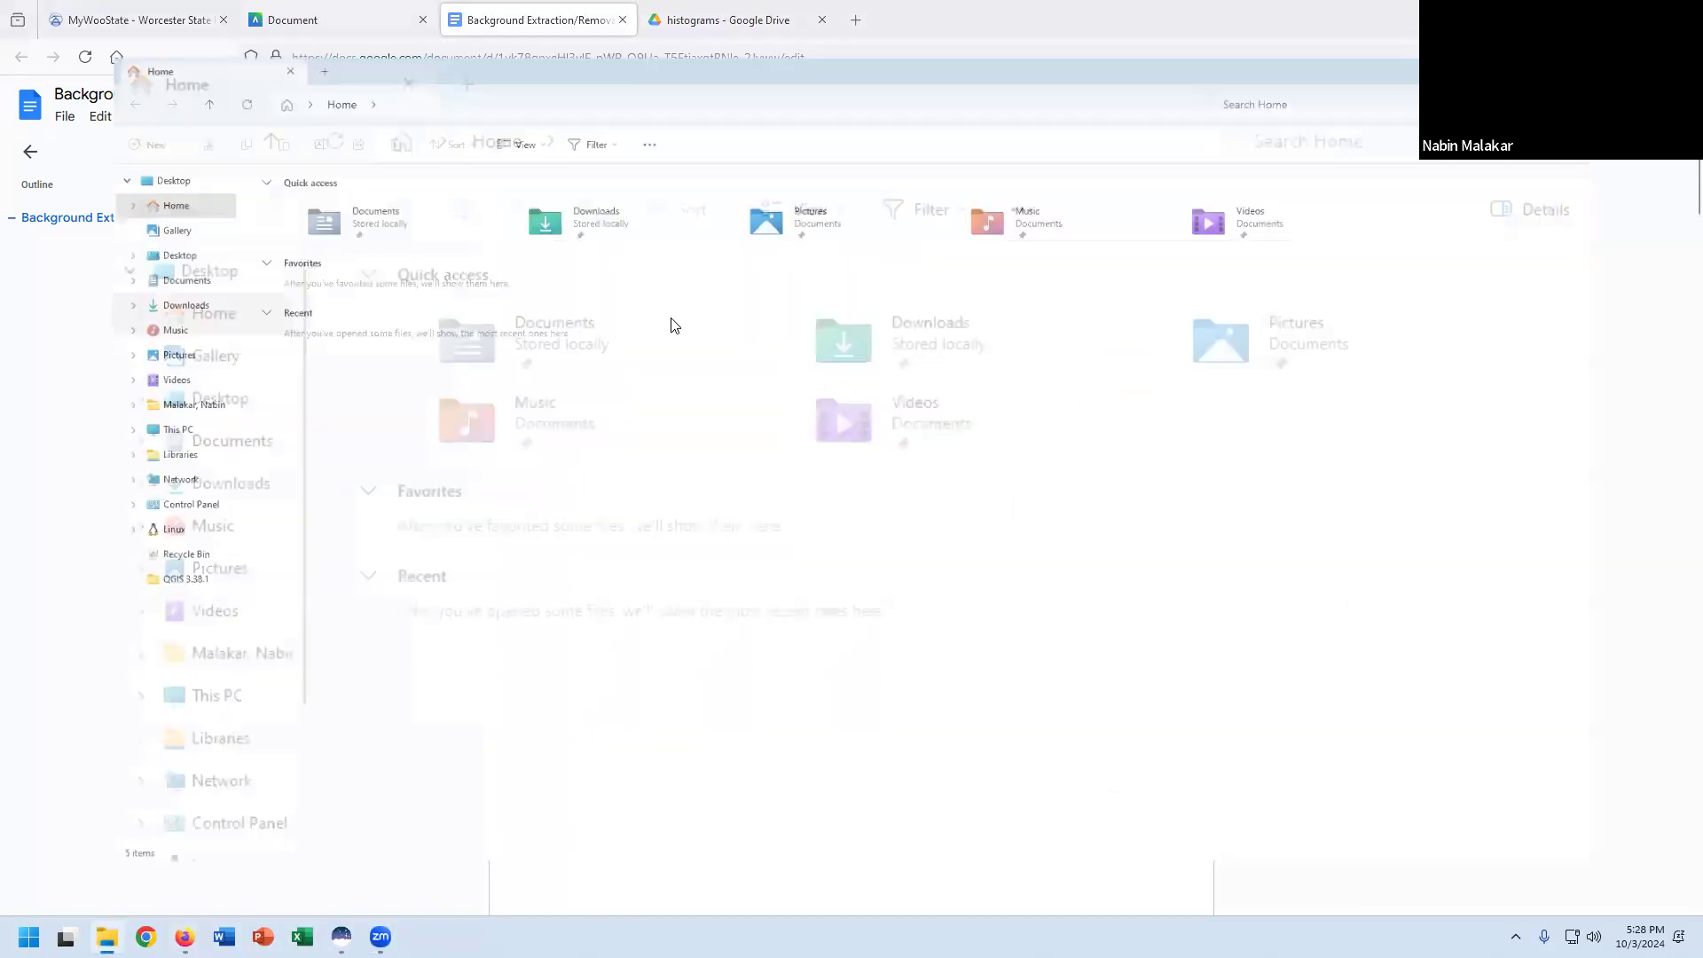
left_click(79, 423)
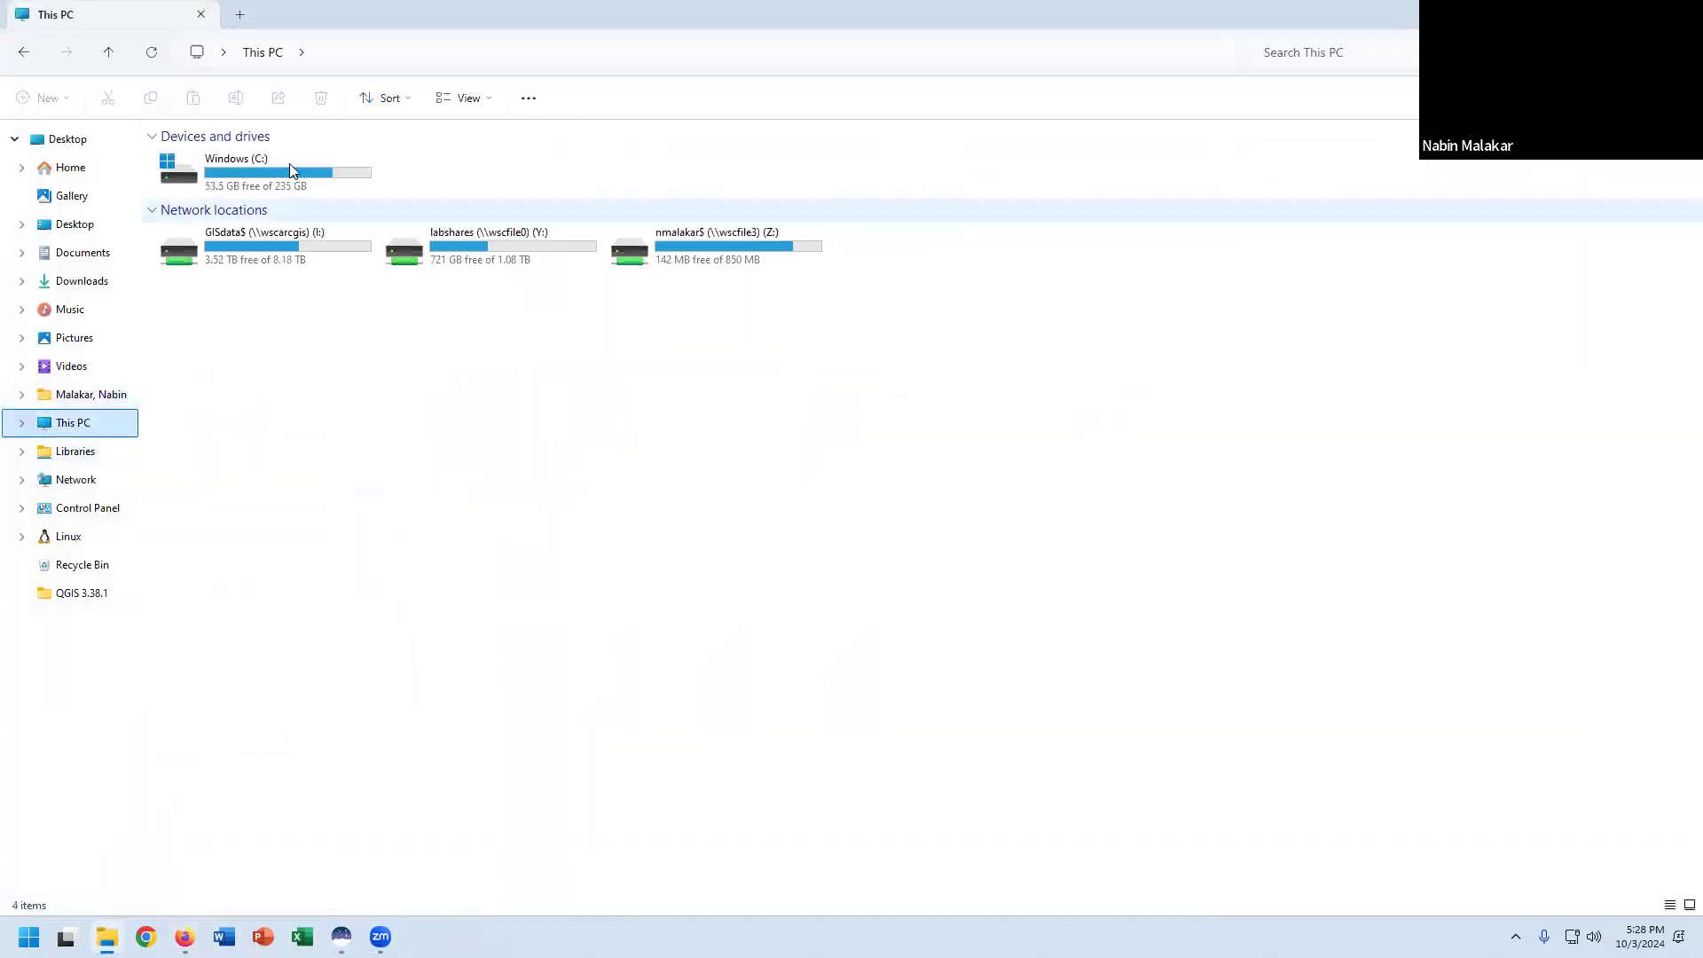
double_click(291, 169)
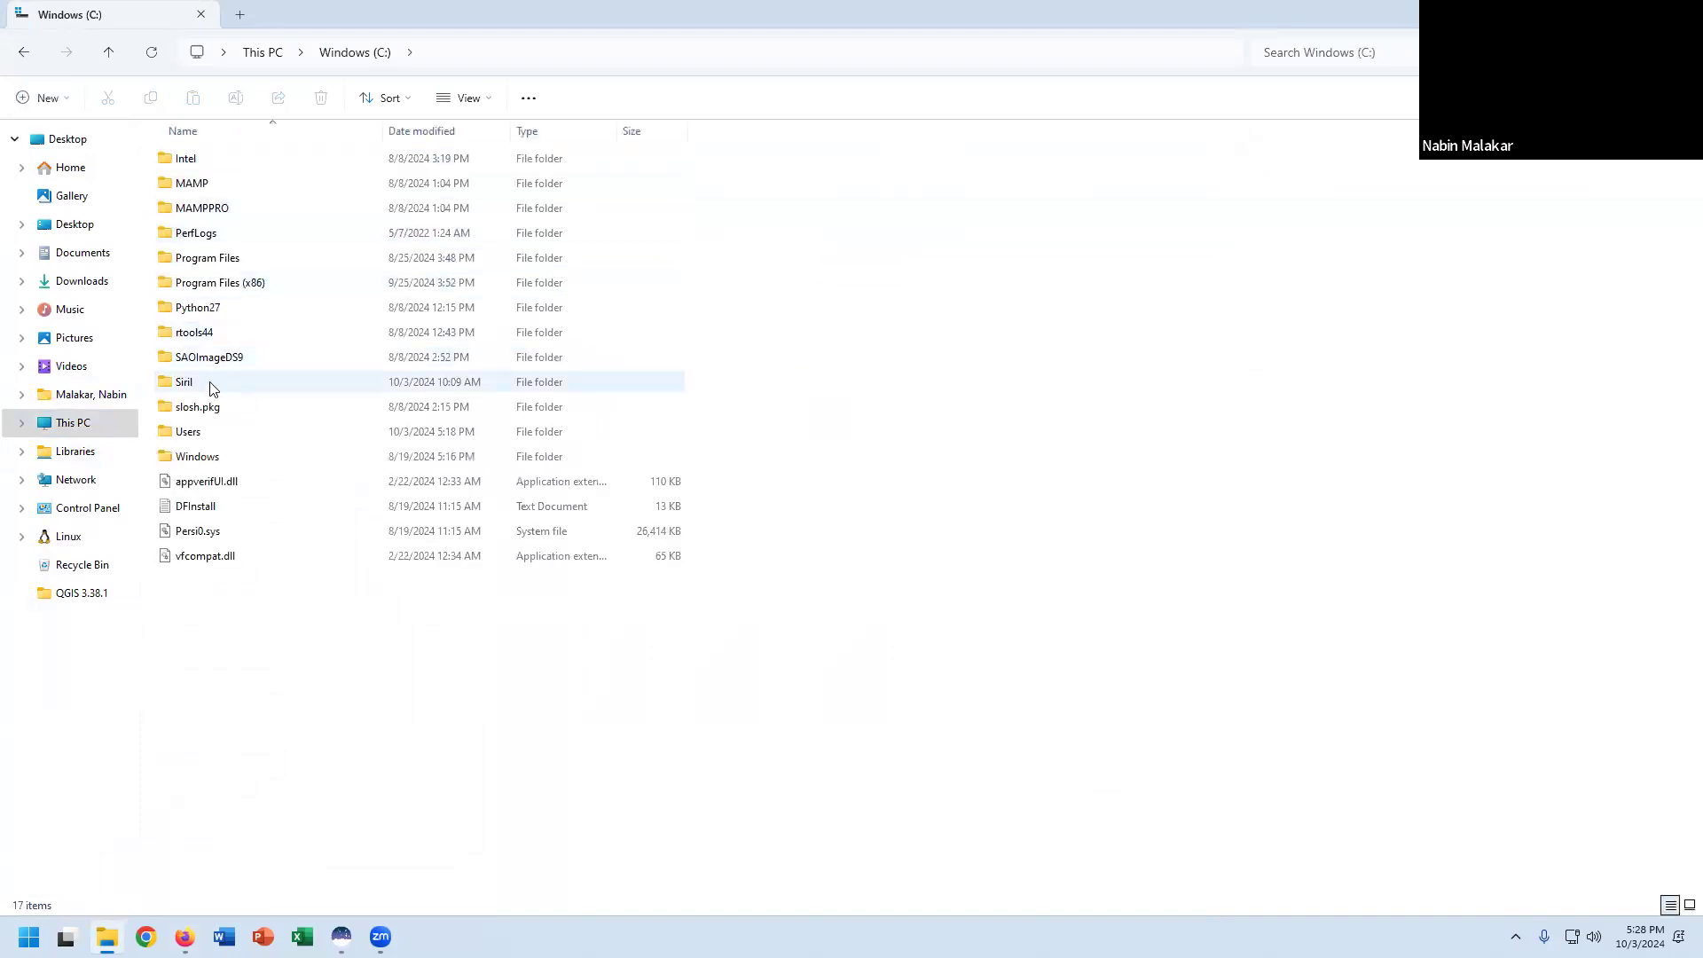
left_click(73, 422)
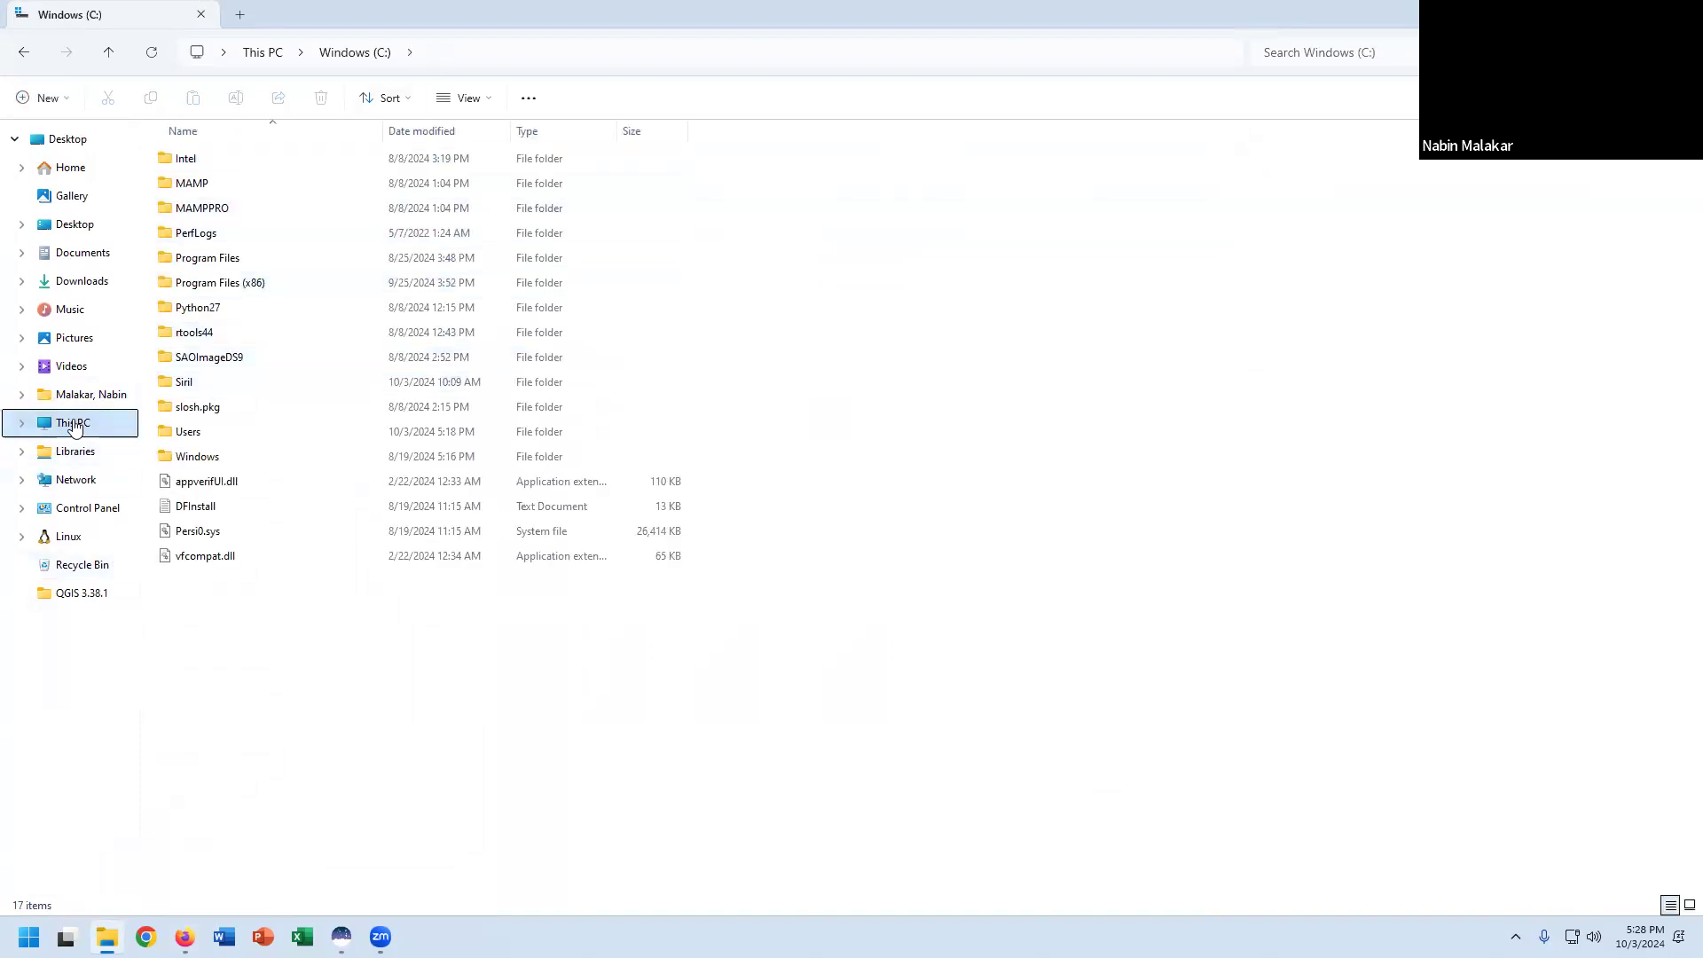
double_click(259, 178)
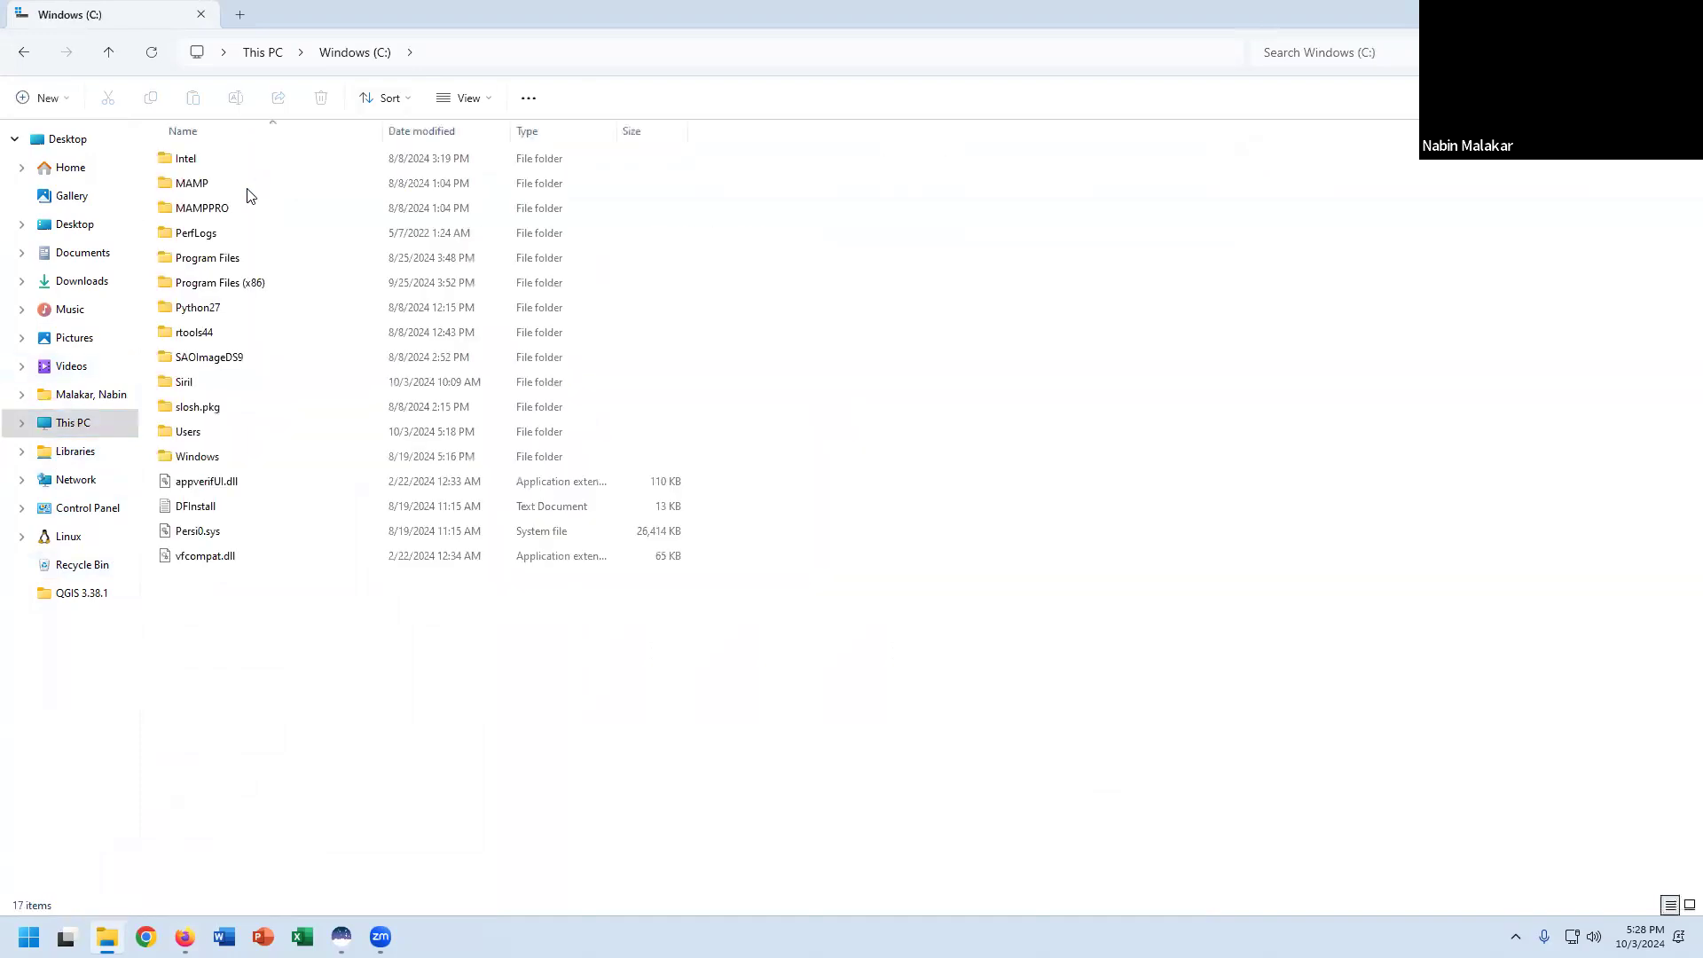
double_click(196, 384)
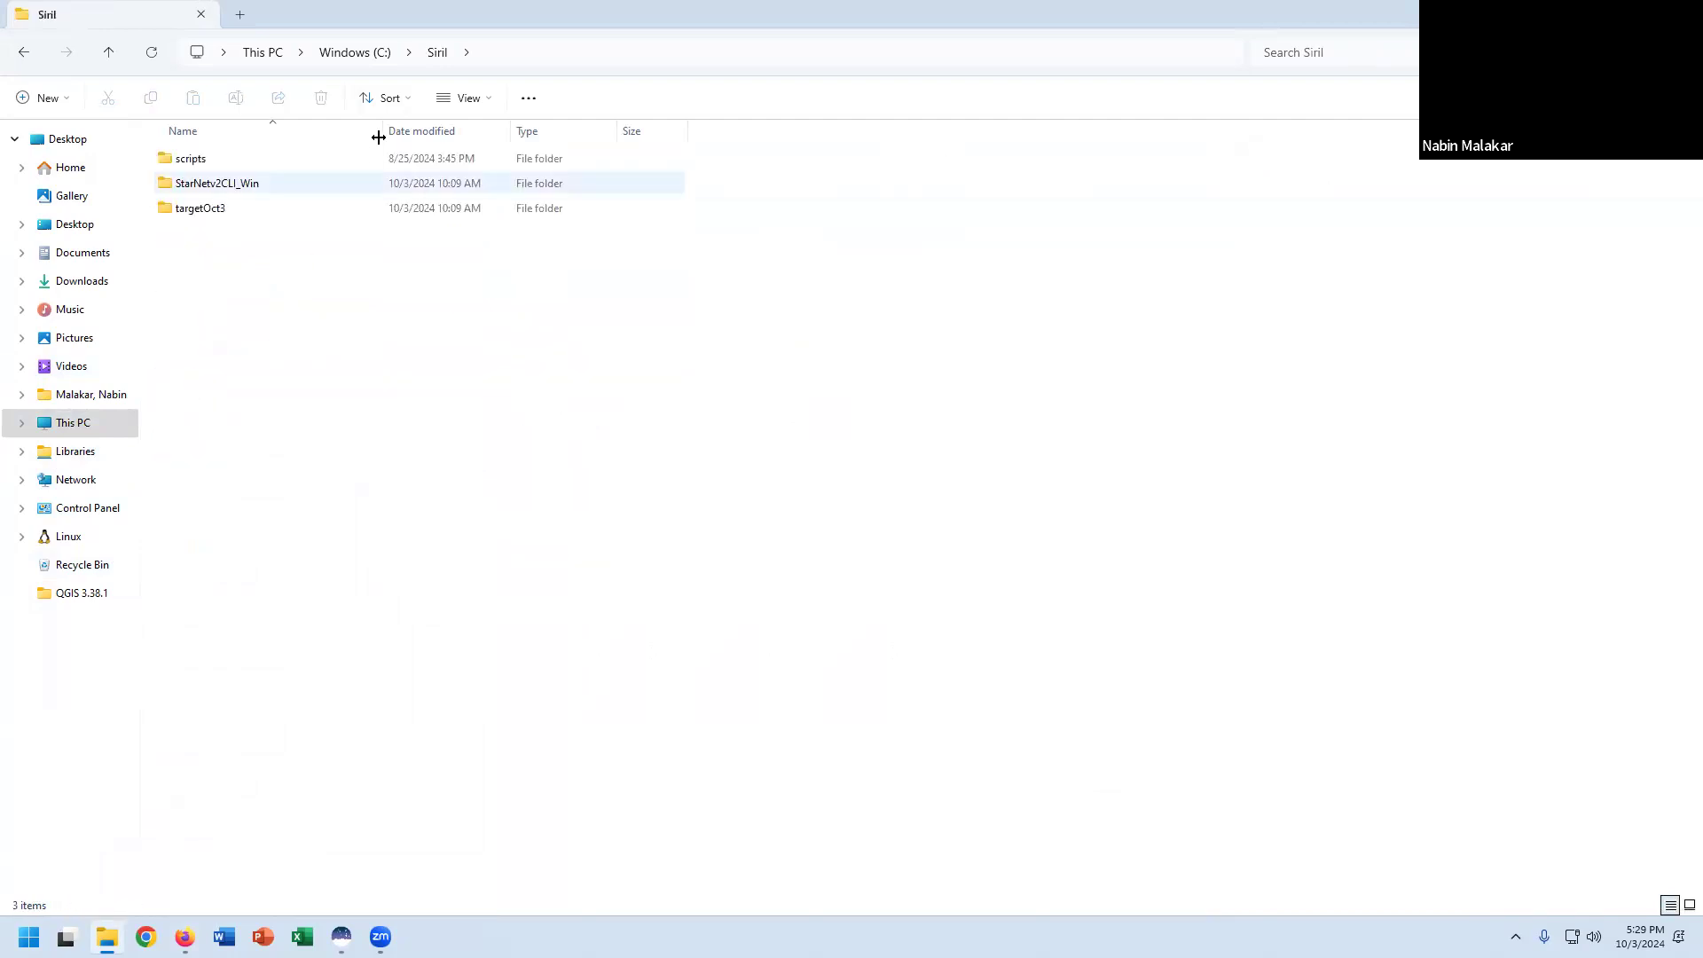
double_click(250, 186)
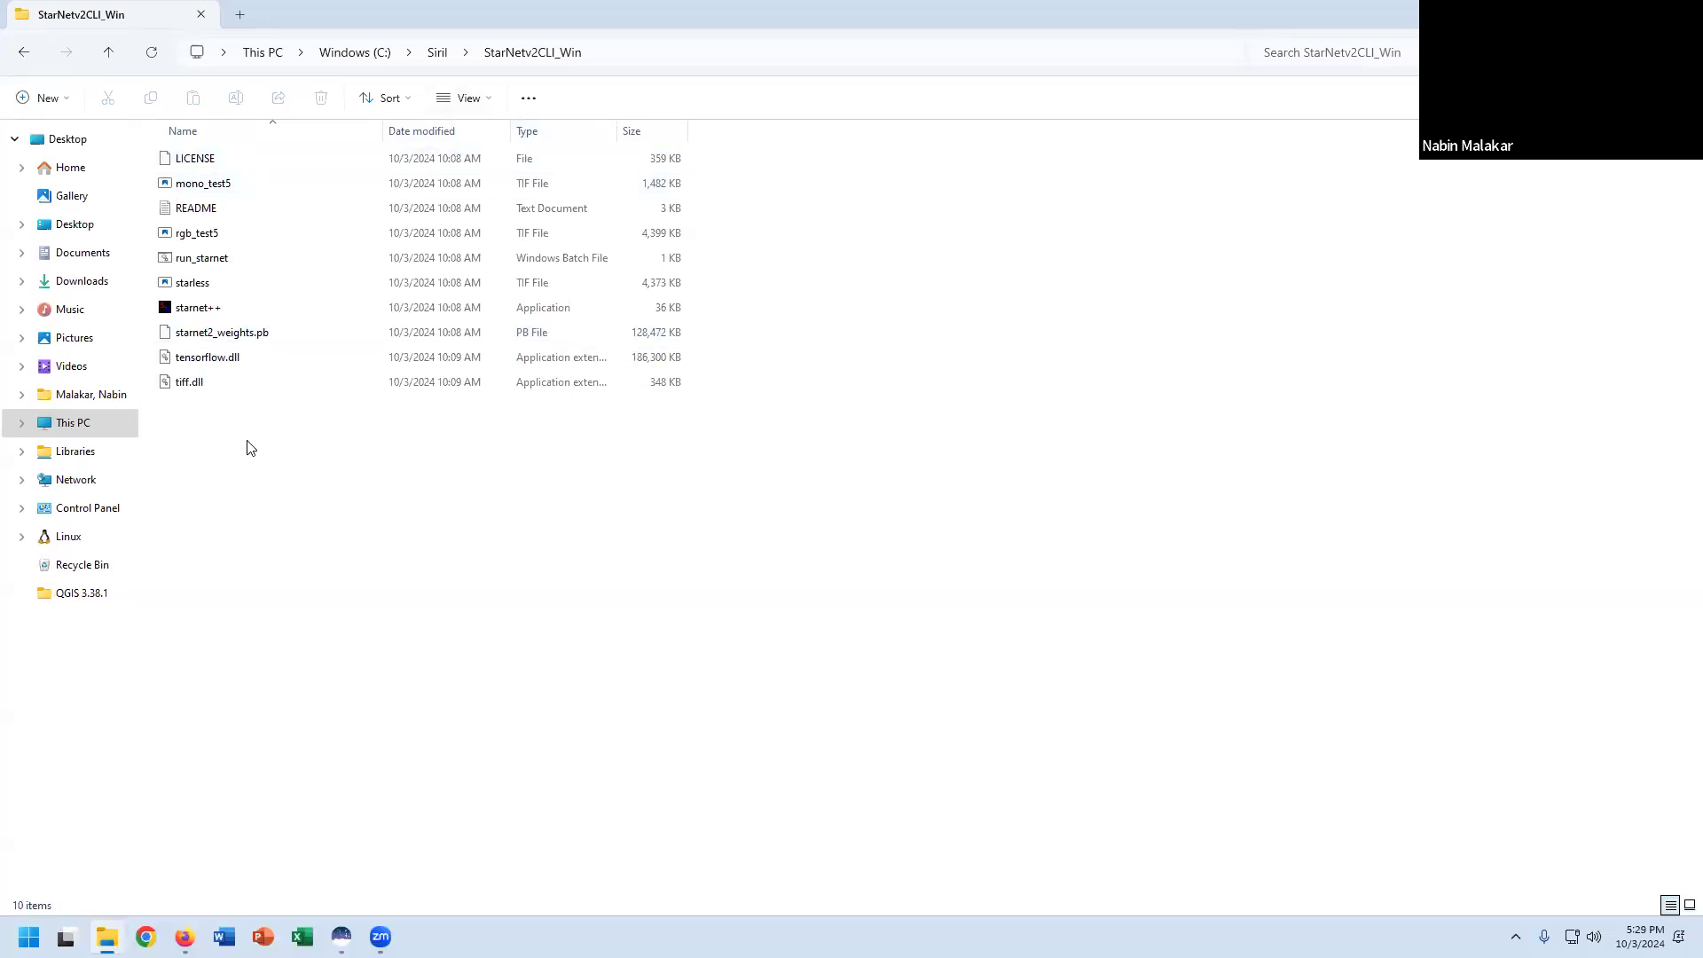
left_click(76, 424)
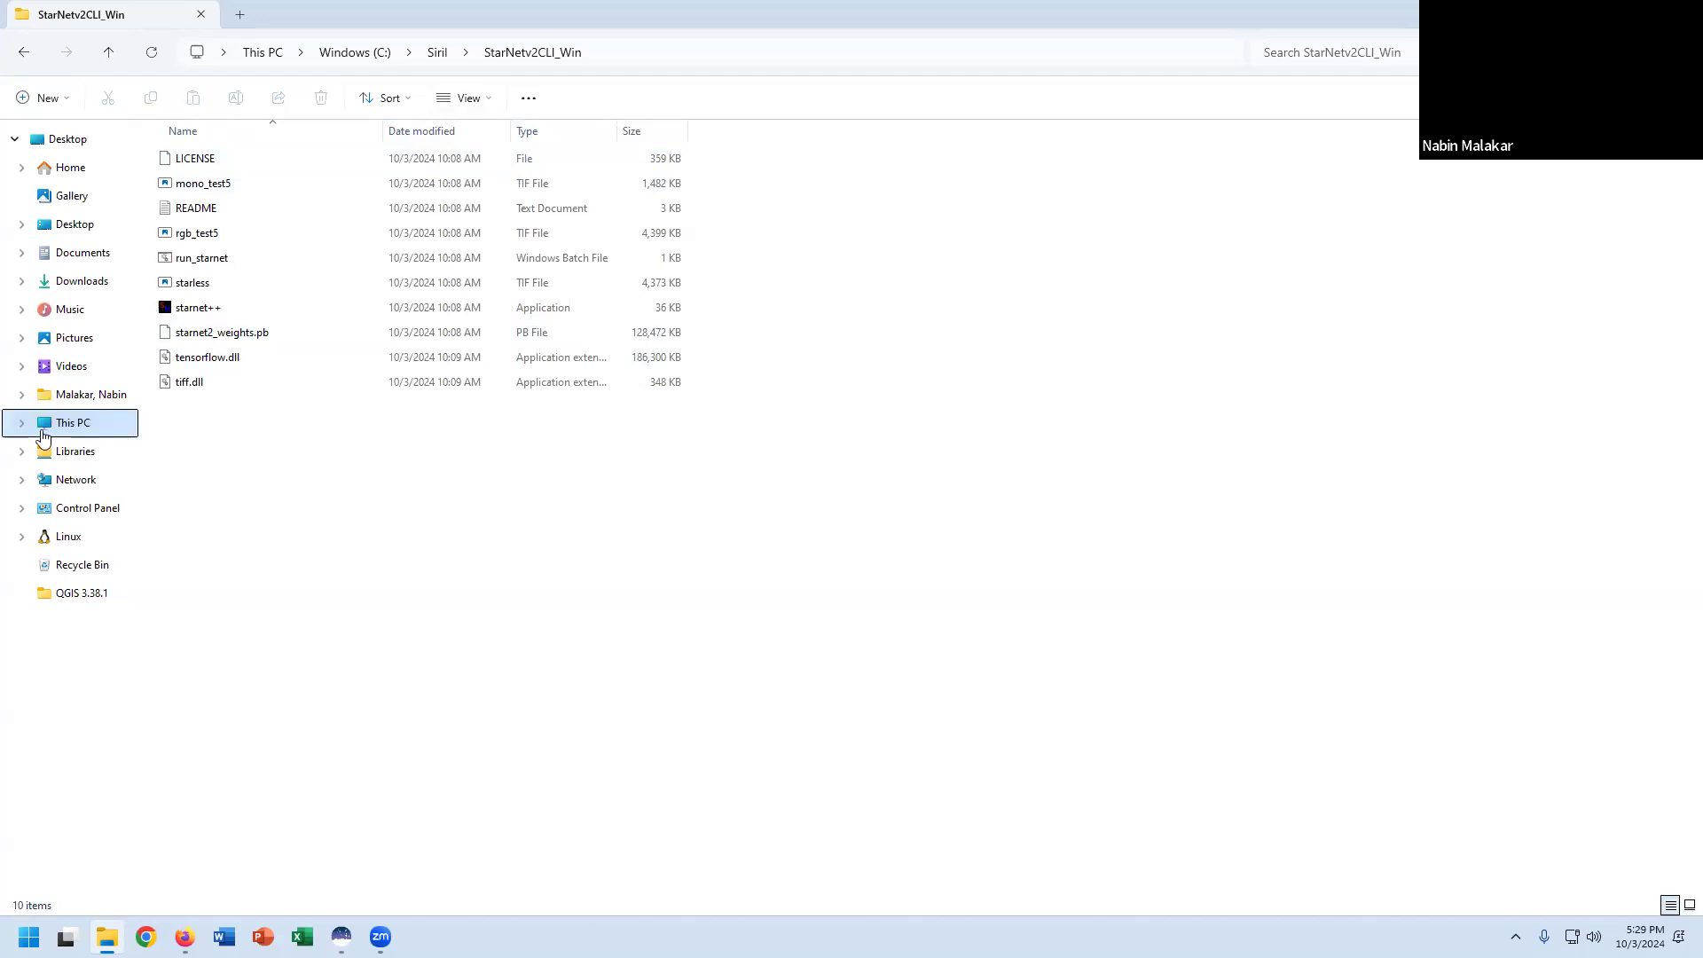
key("alt+Tab")
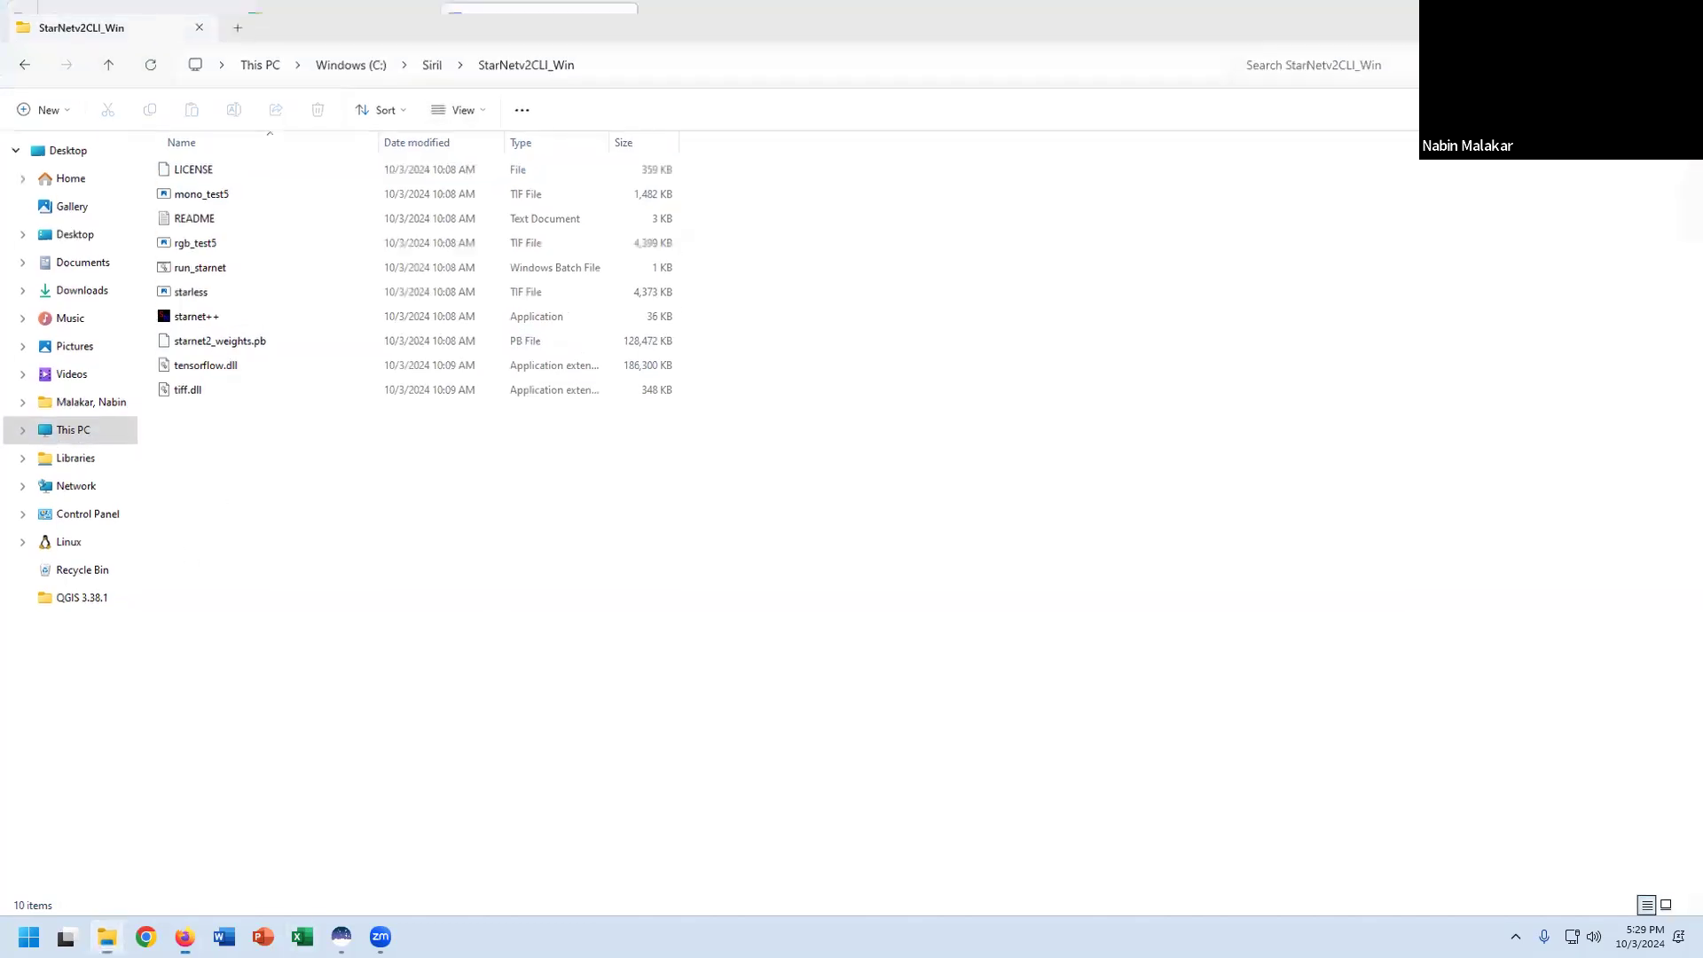
key("alt+Tab")
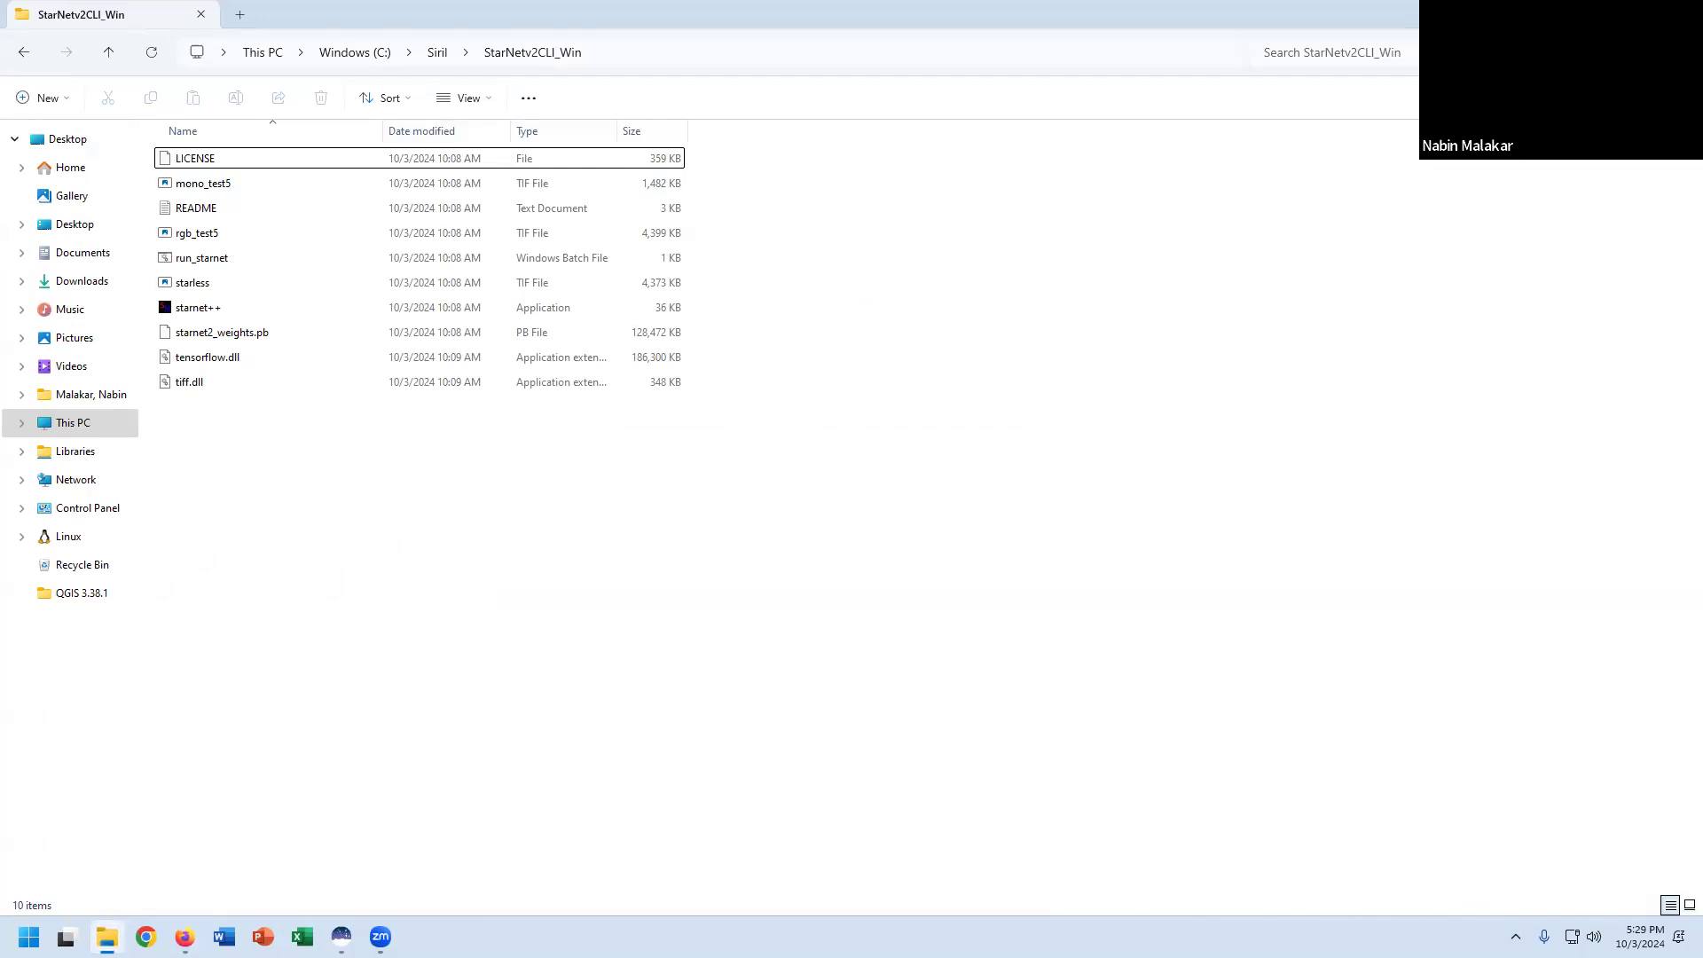
left_click(106, 936)
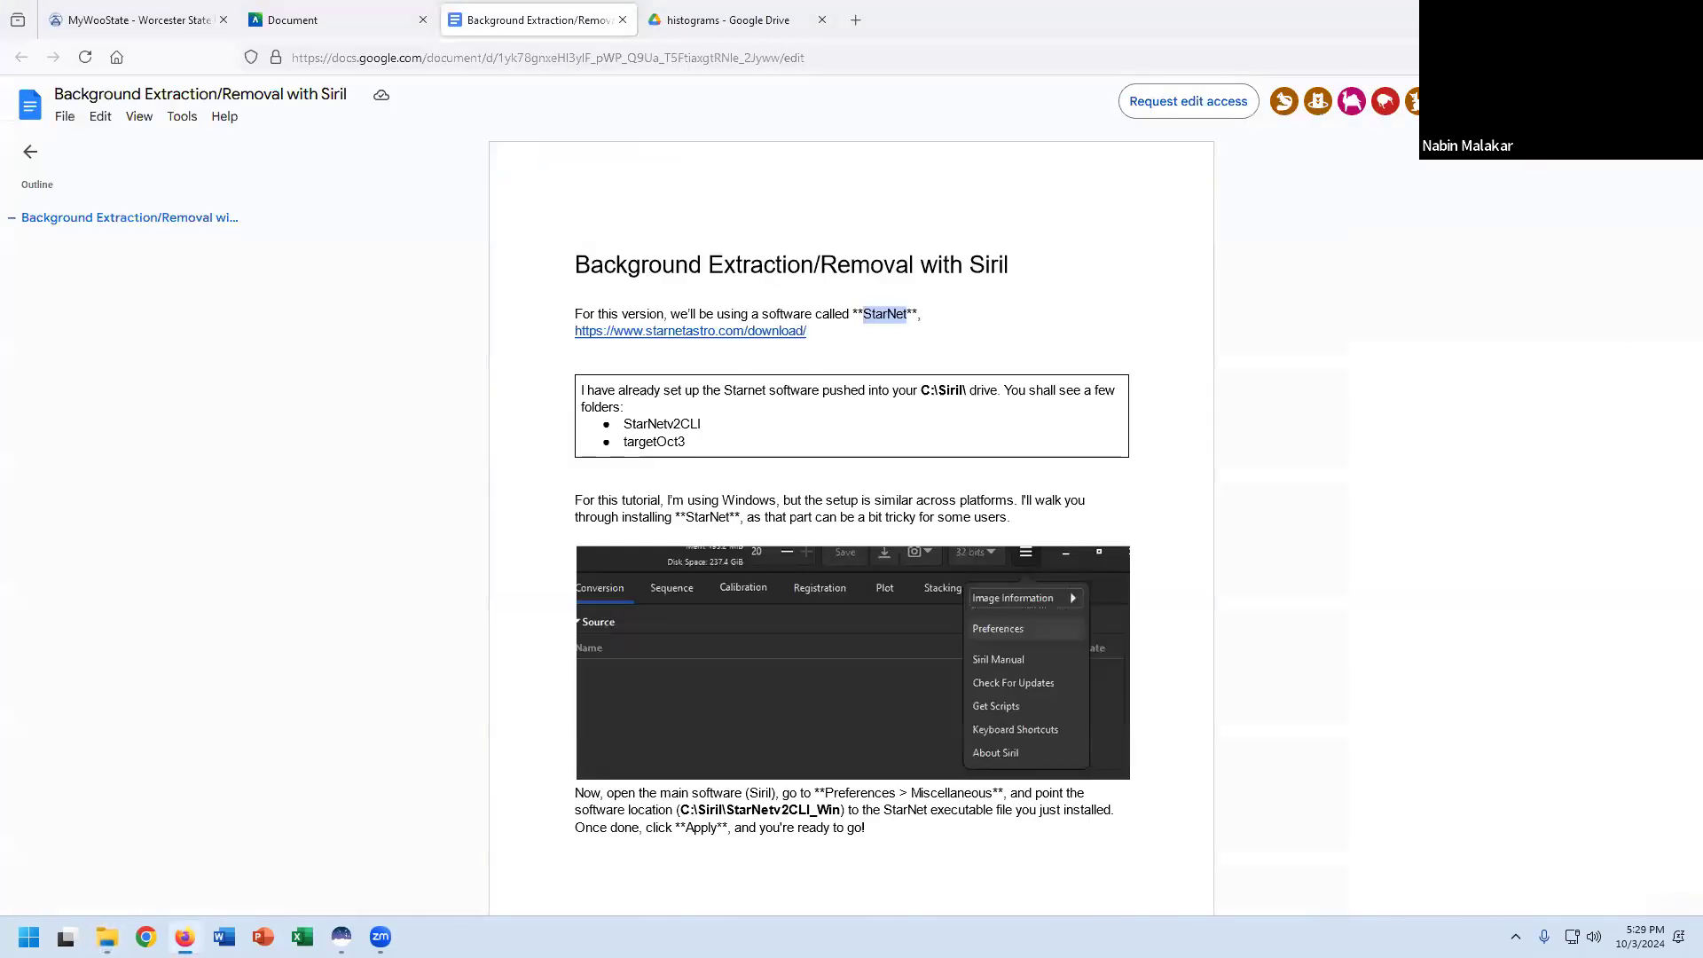
left_click(106, 937)
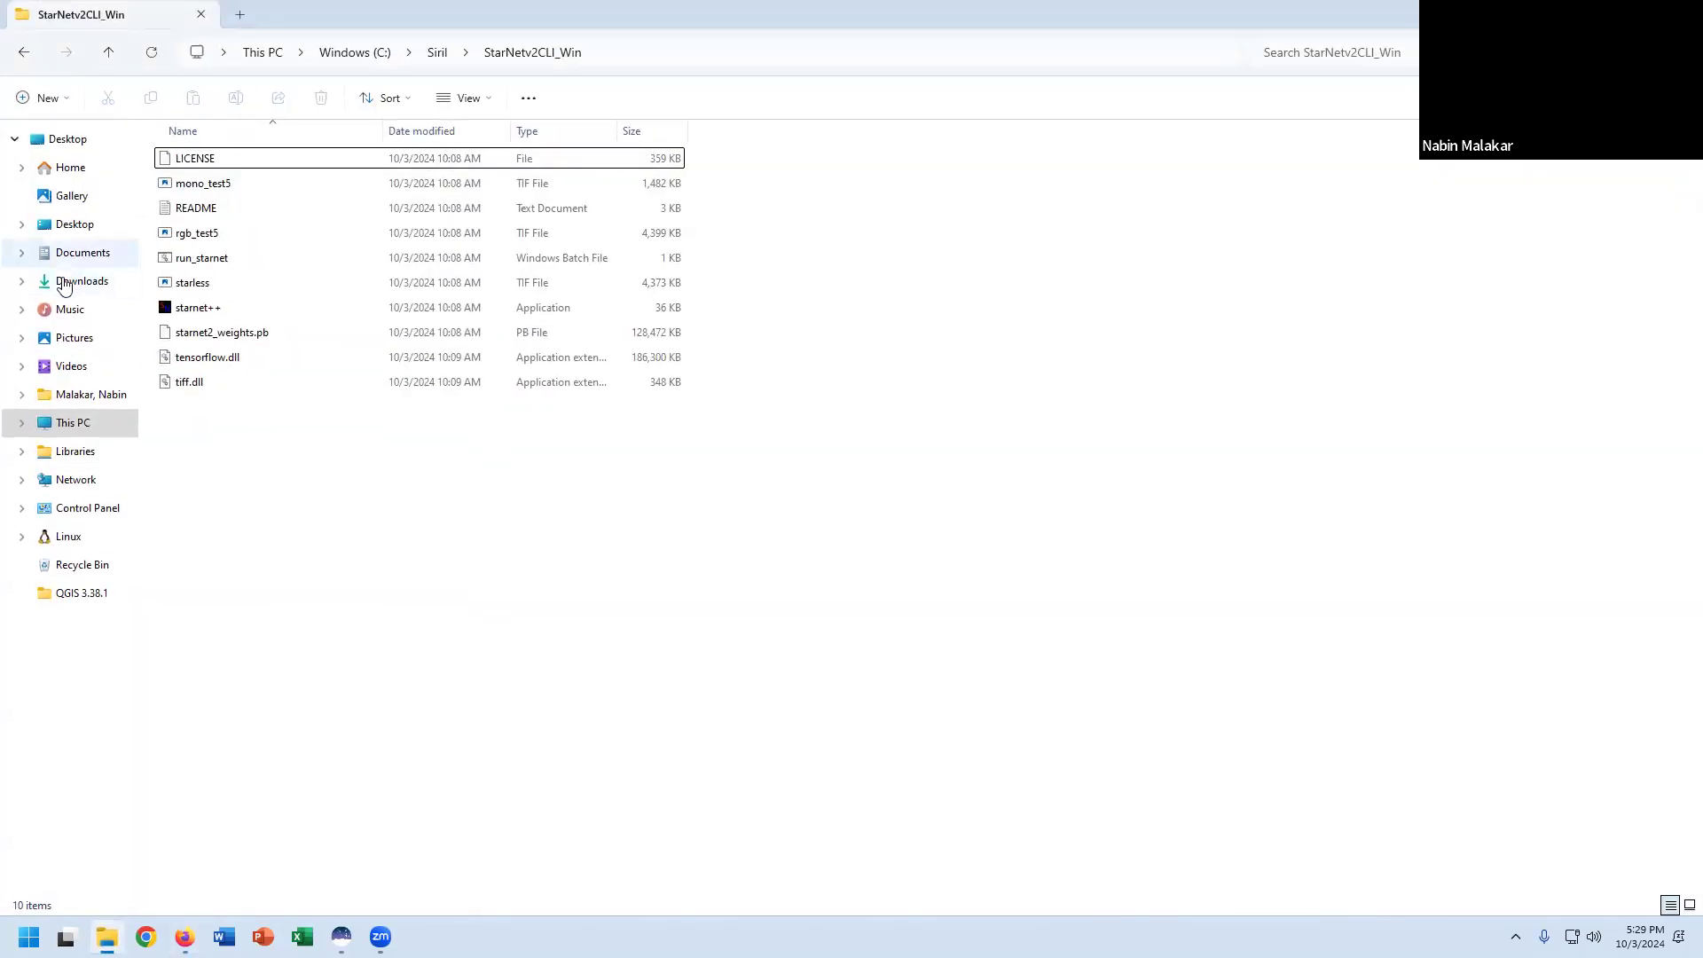
Browse from This PC to C:\Siril and open the targetOct3 folder to view its contents.
left_click(73, 422)
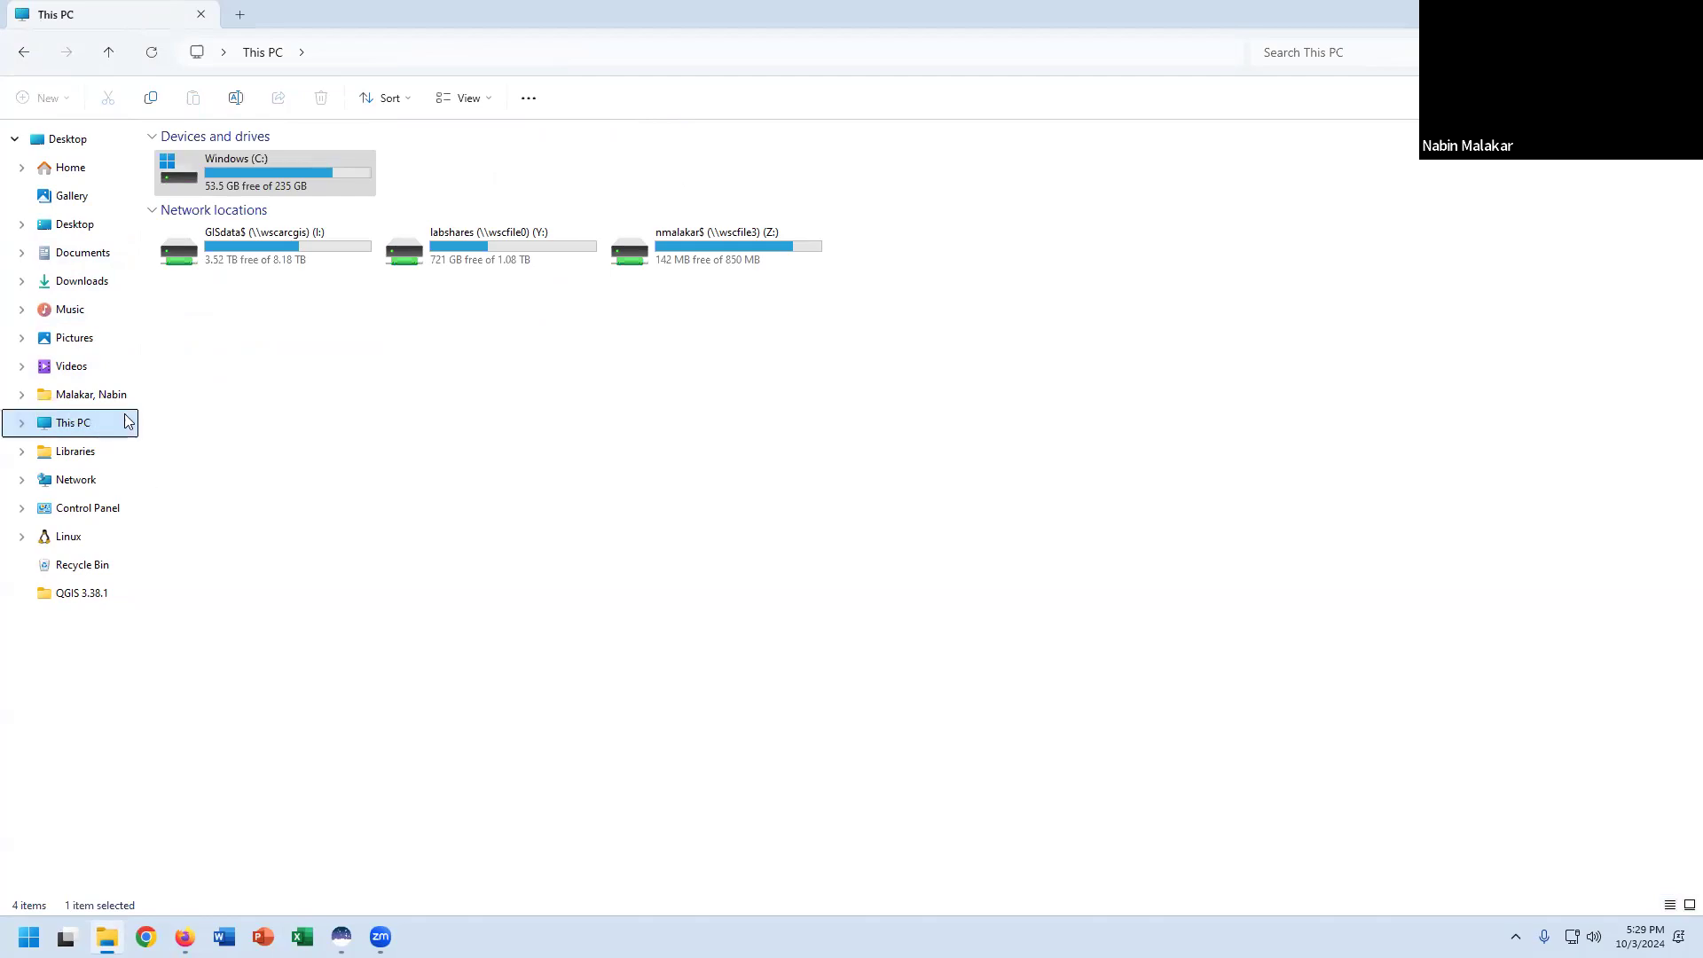
left_click(260, 164)
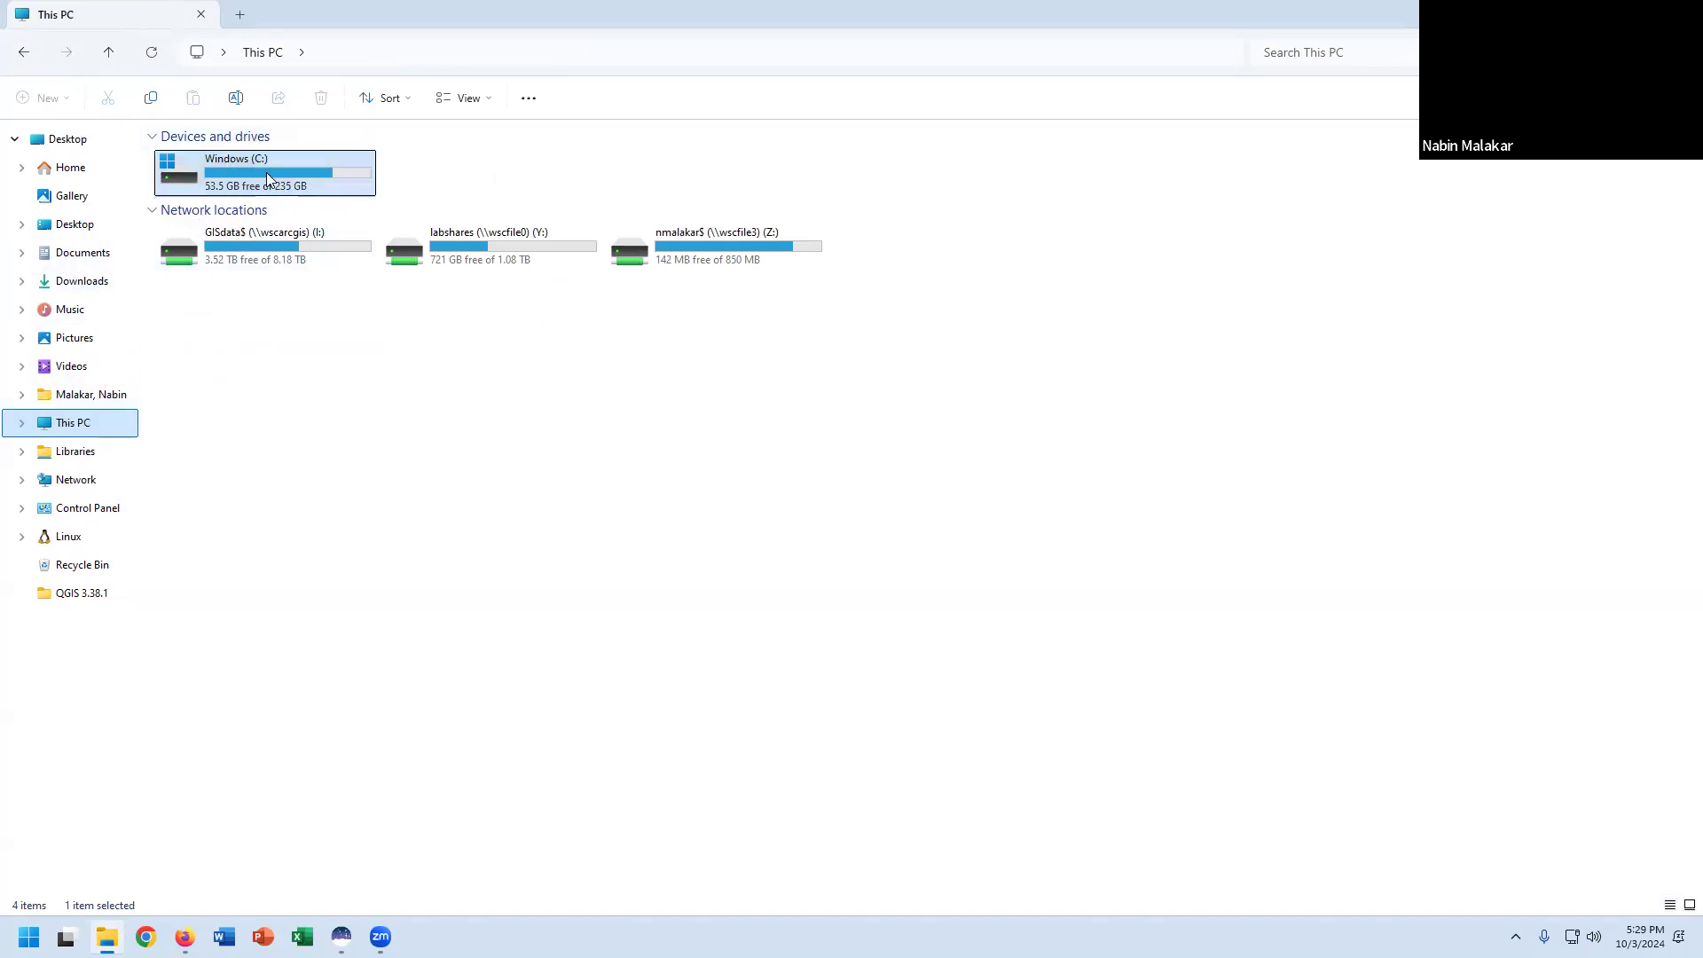
double_click(268, 178)
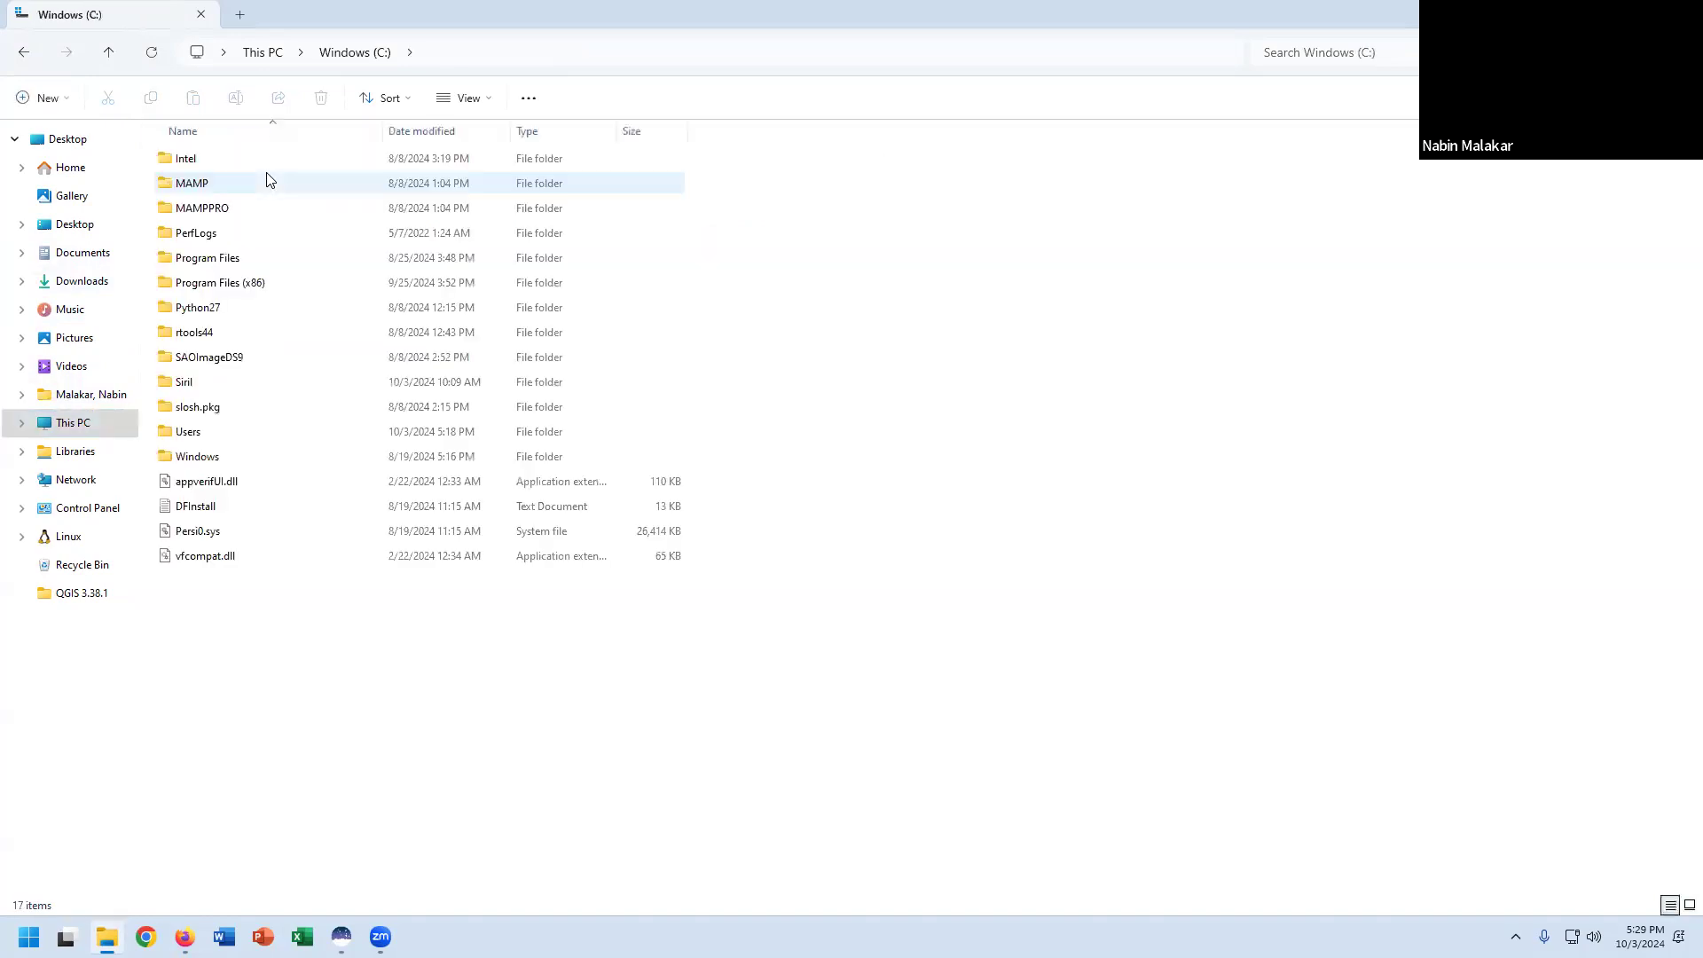
left_click(200, 384)
double_click(198, 383)
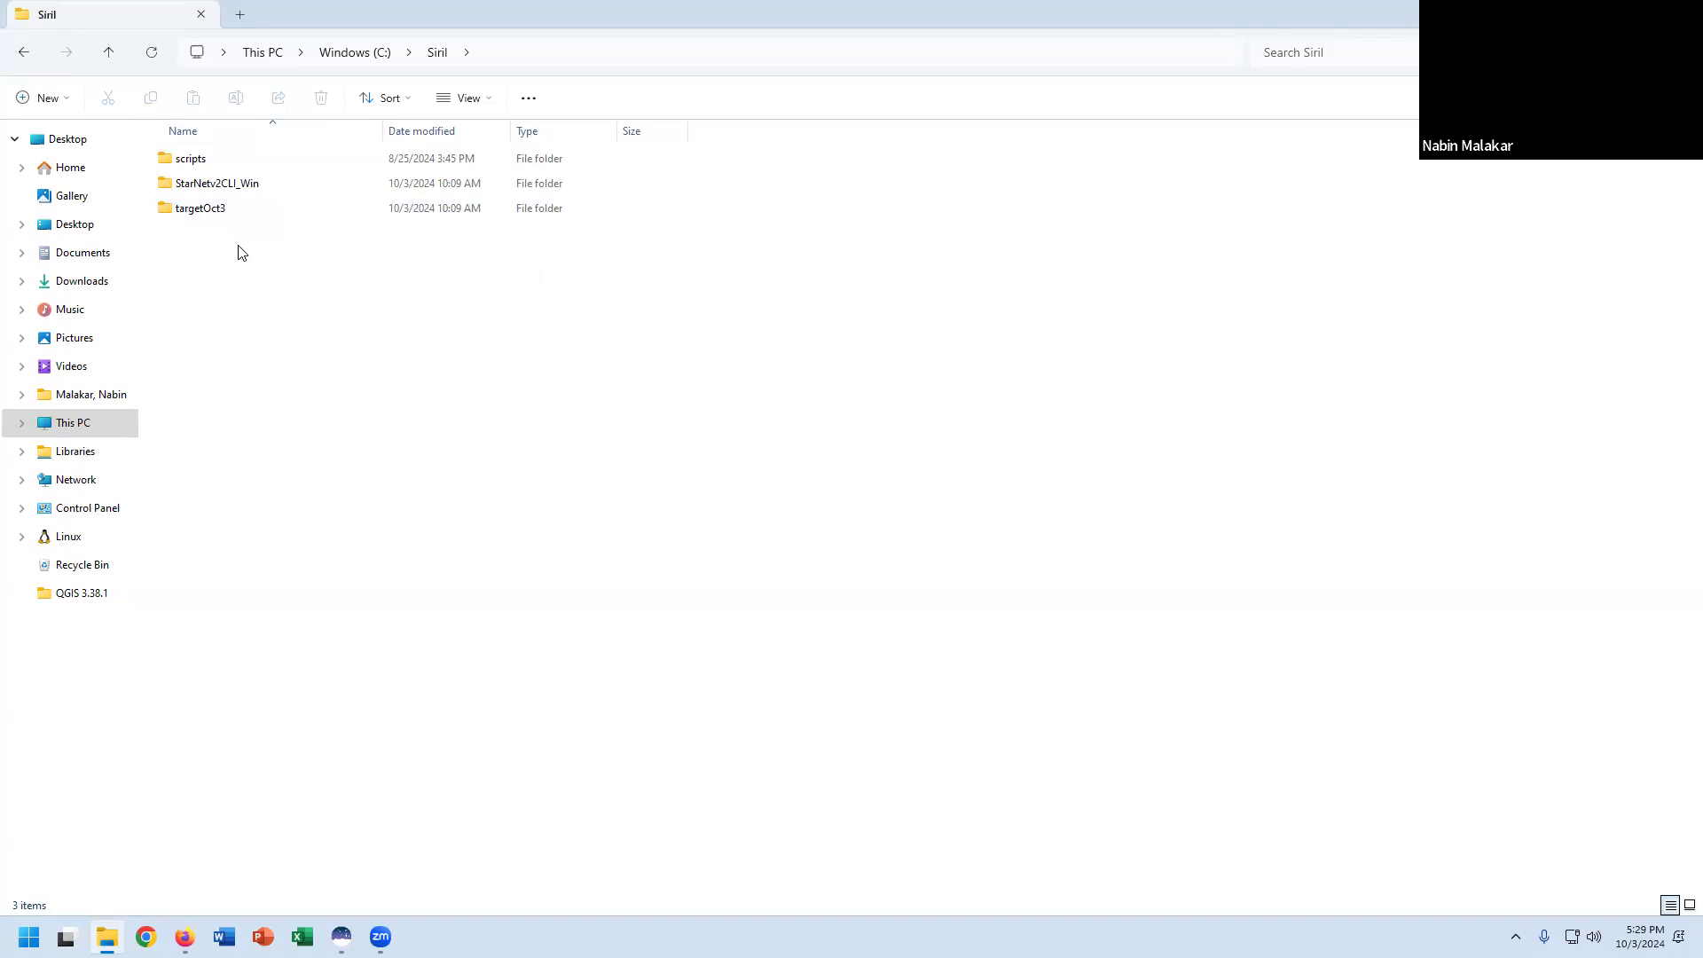
double_click(226, 211)
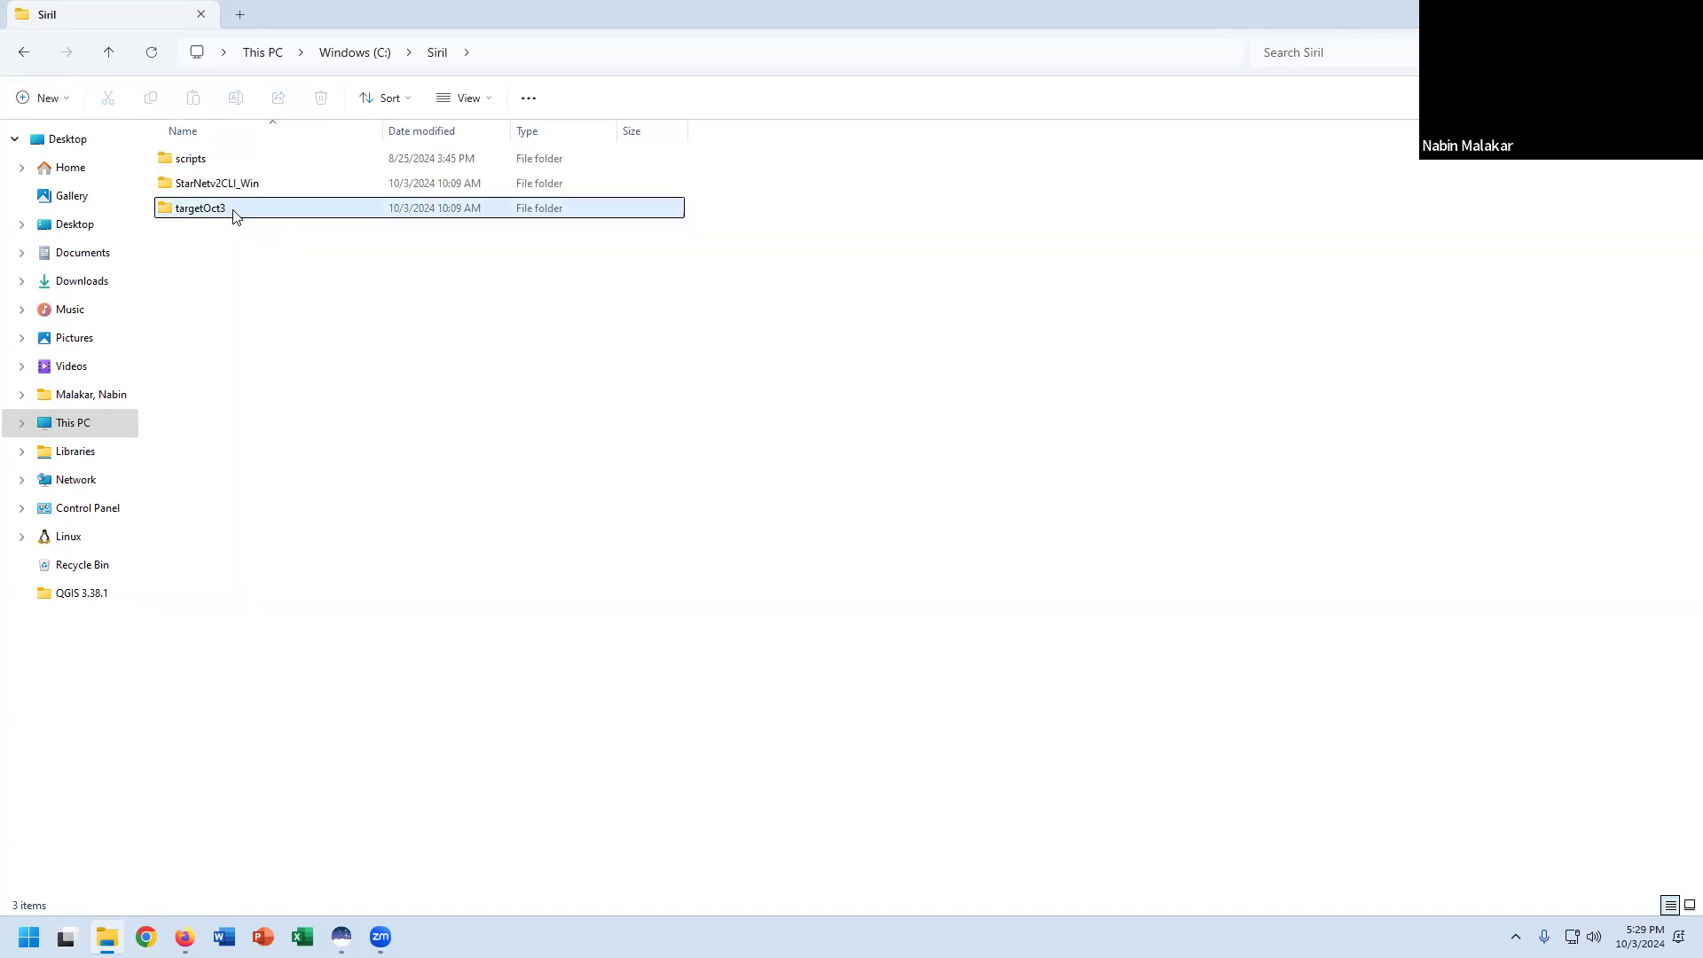
left_click(438, 55)
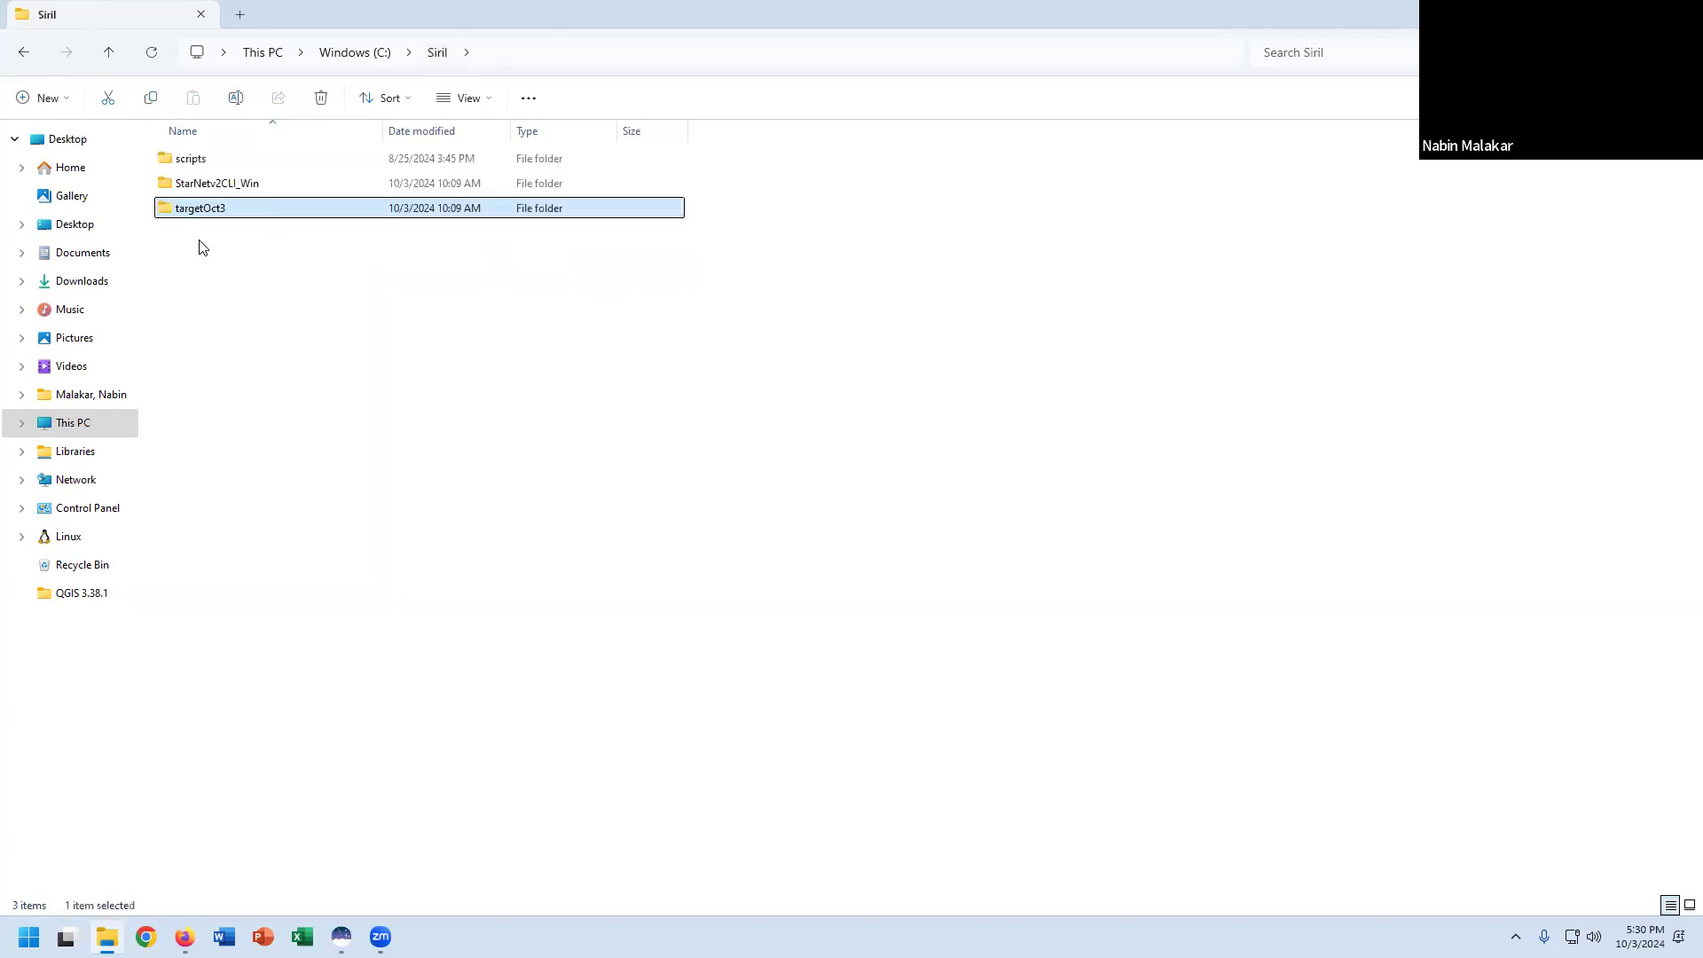
double_click(202, 210)
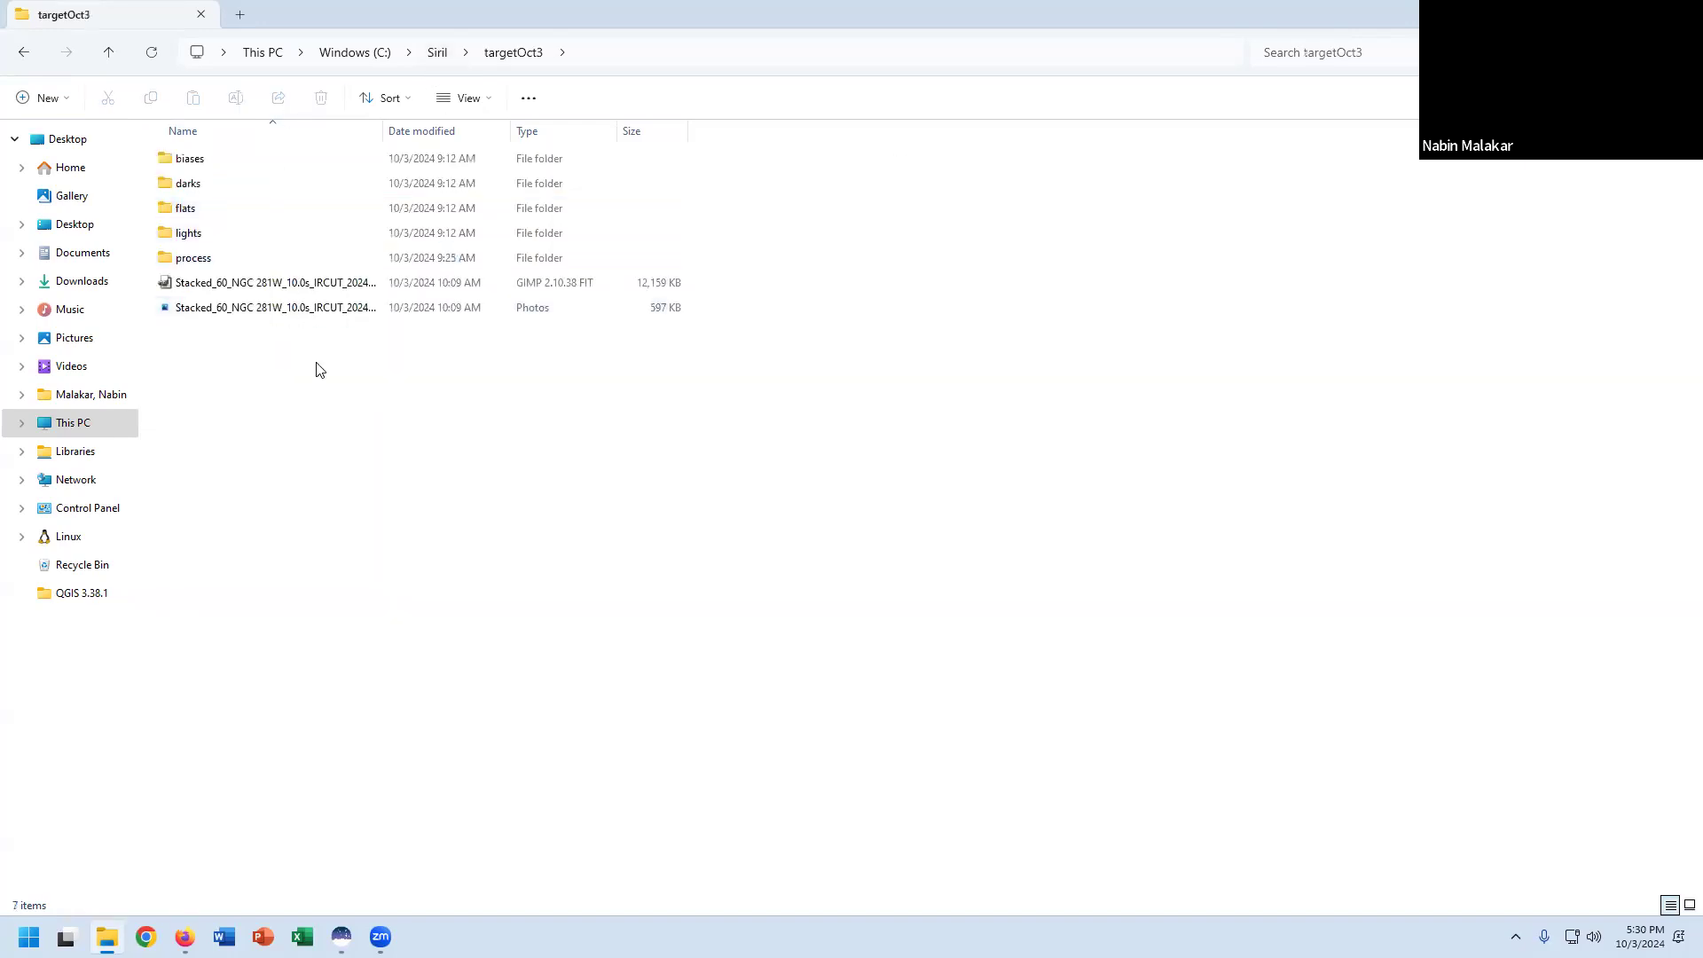
Inspect the StarNetv2CLI_Win folder's contents and return to the Siril folder.
left_click(438, 55)
left_click(238, 280)
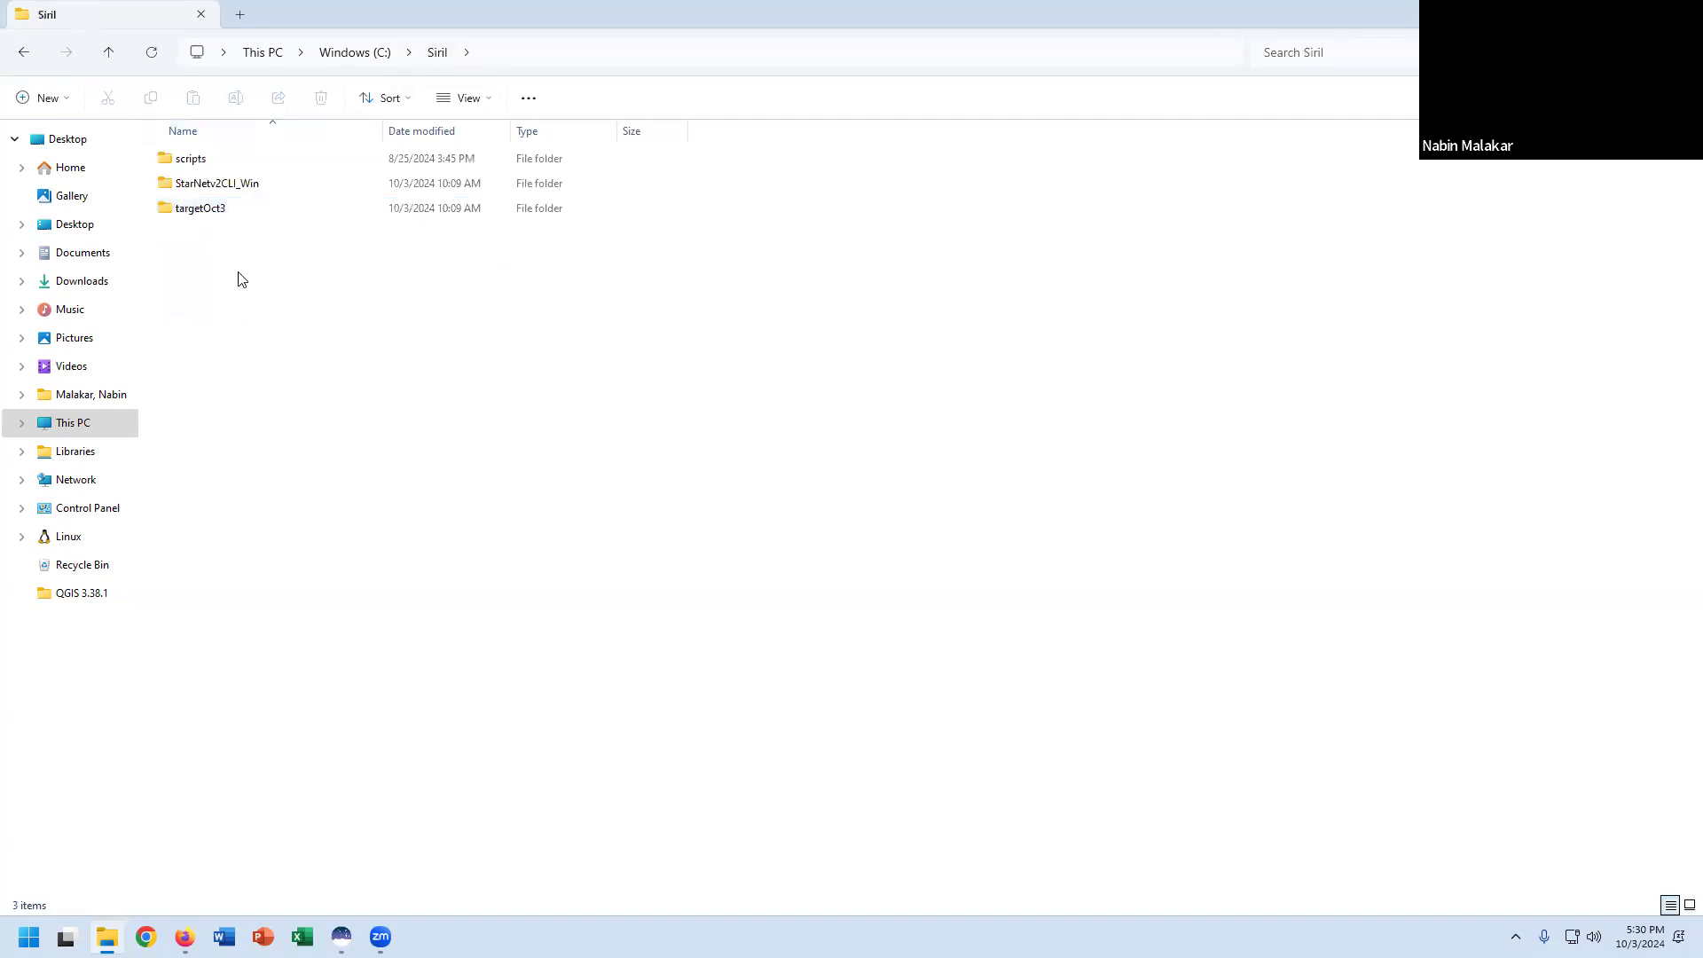
double_click(256, 188)
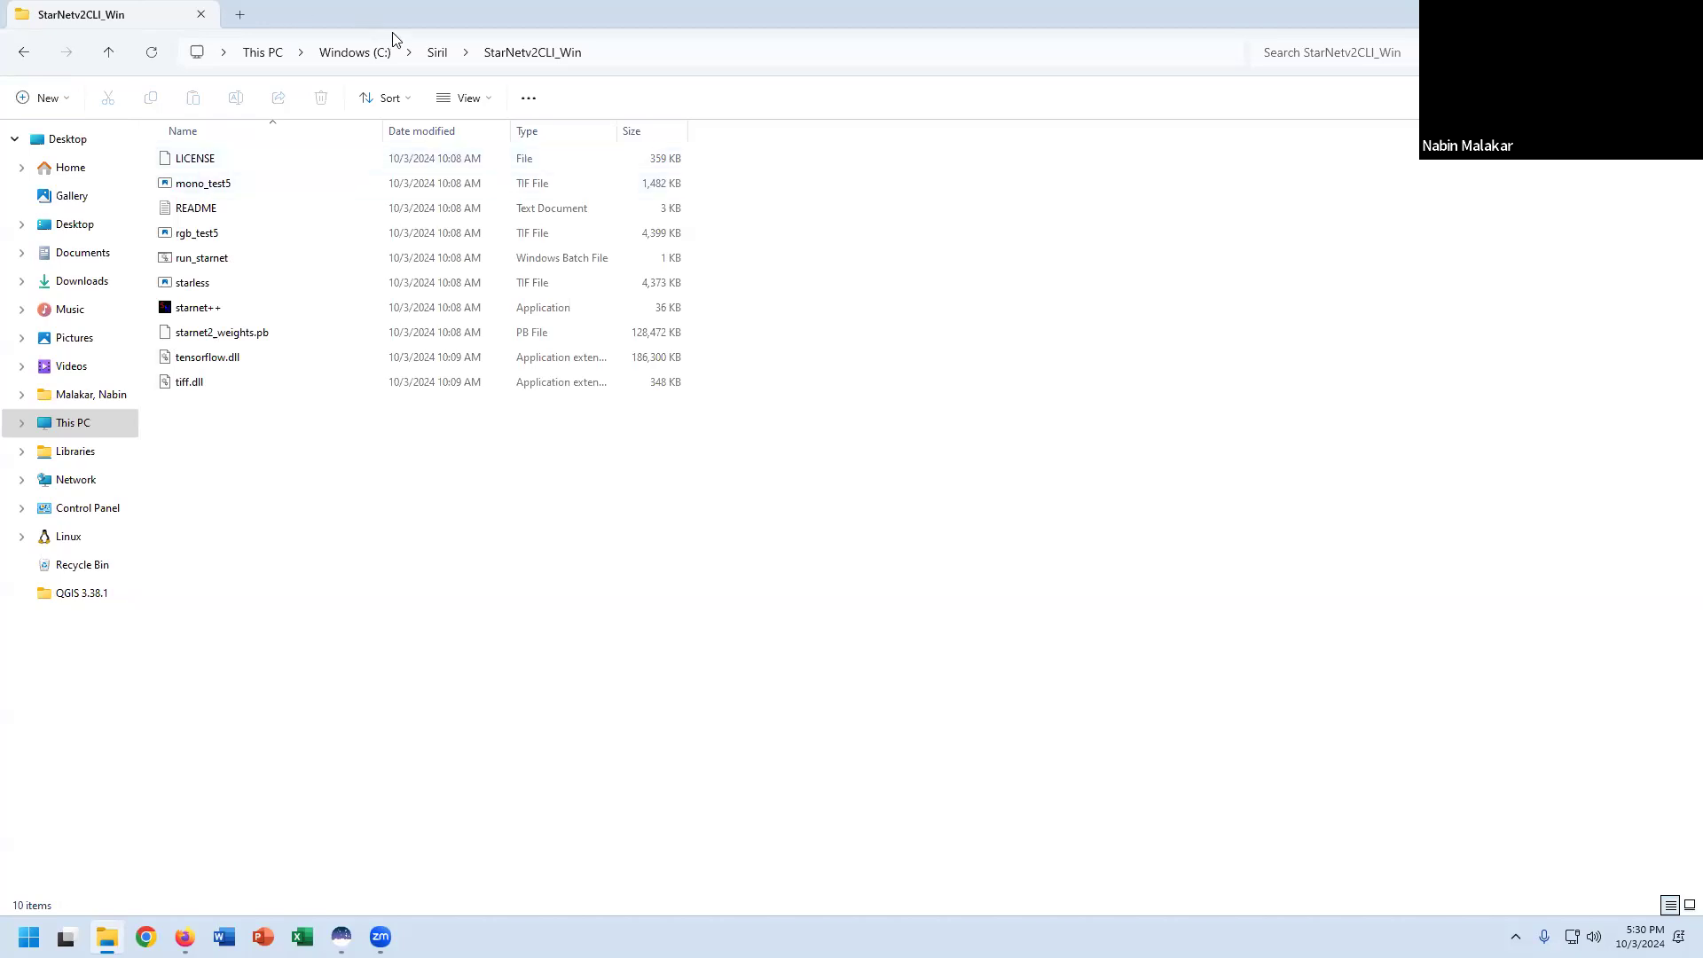
left_click(440, 53)
left_click(250, 233)
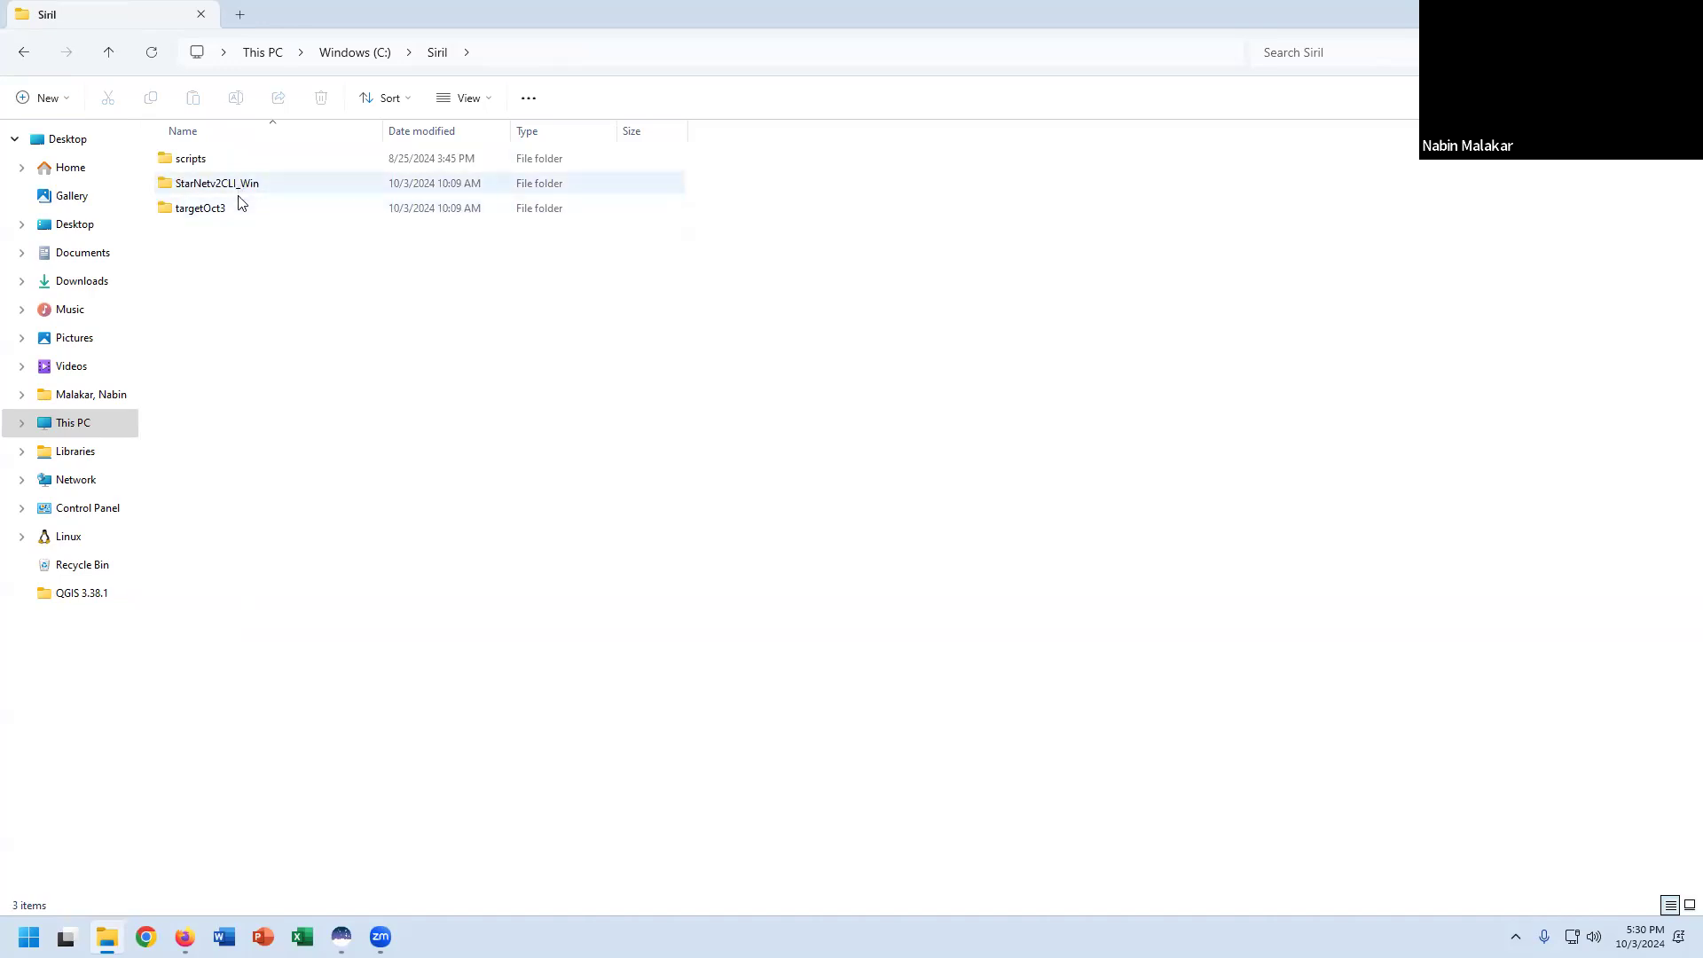
Open the targetOct3 folder and enlarge its items to large thumbnail icons.
left_click(188, 164)
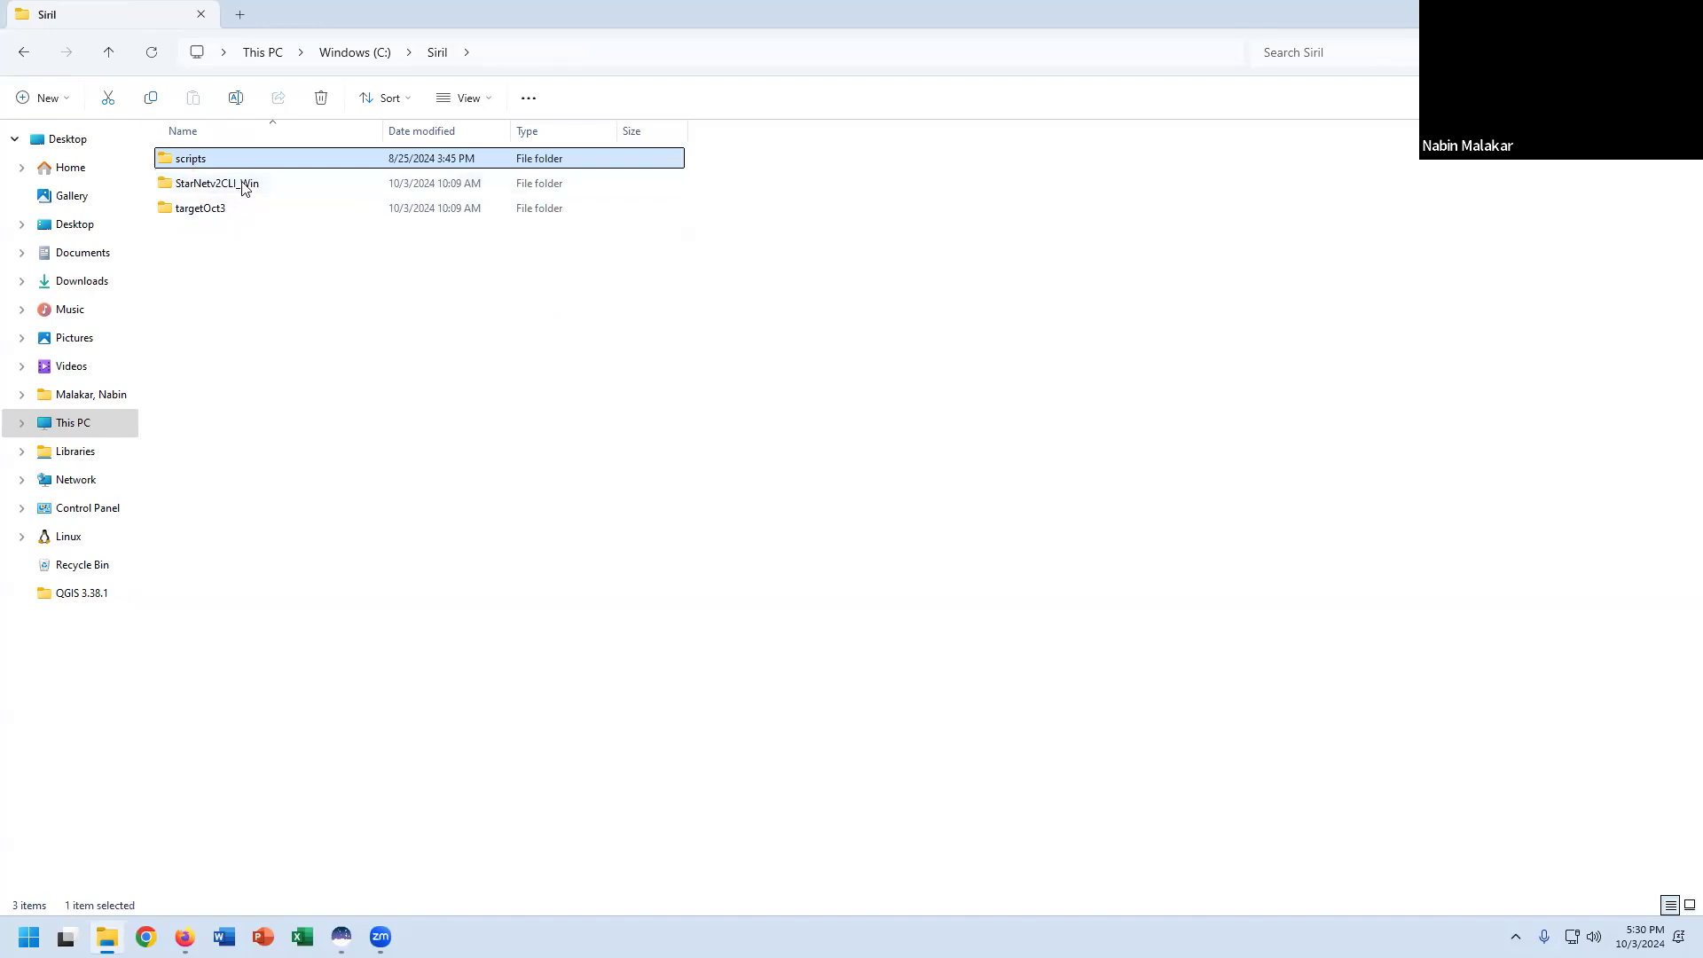
left_click(221, 261)
double_click(216, 210)
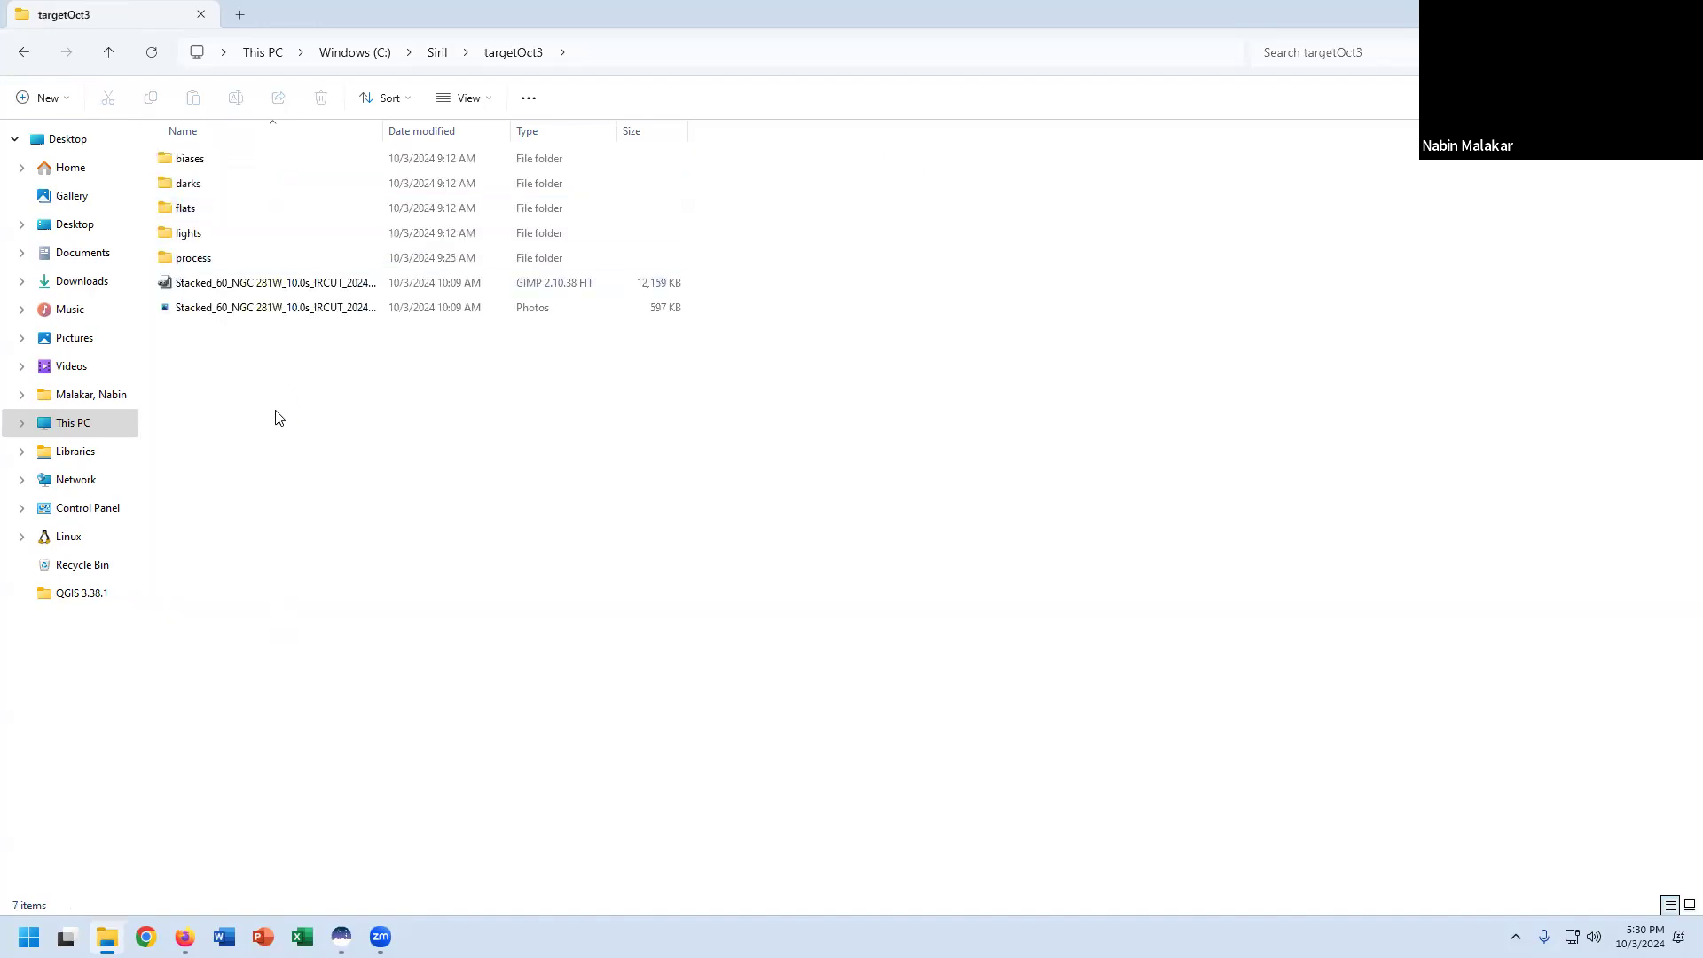
key("ctrl+shift+4")
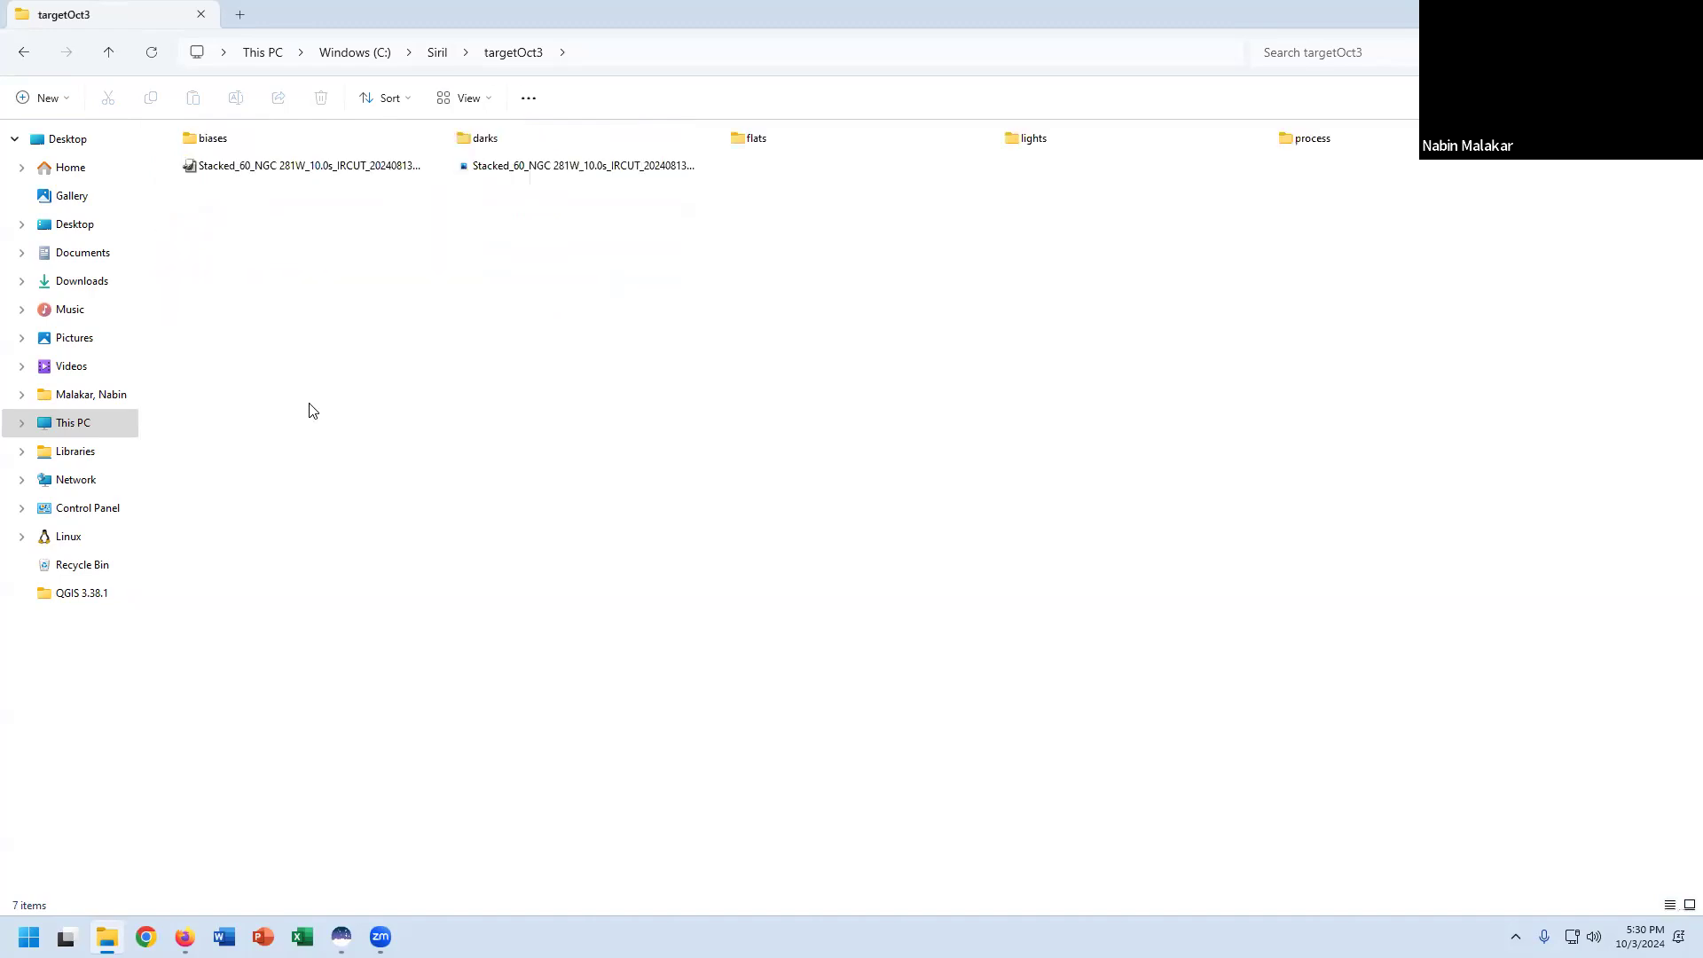
scroll(312, 410, "up", 6, "ctrl")
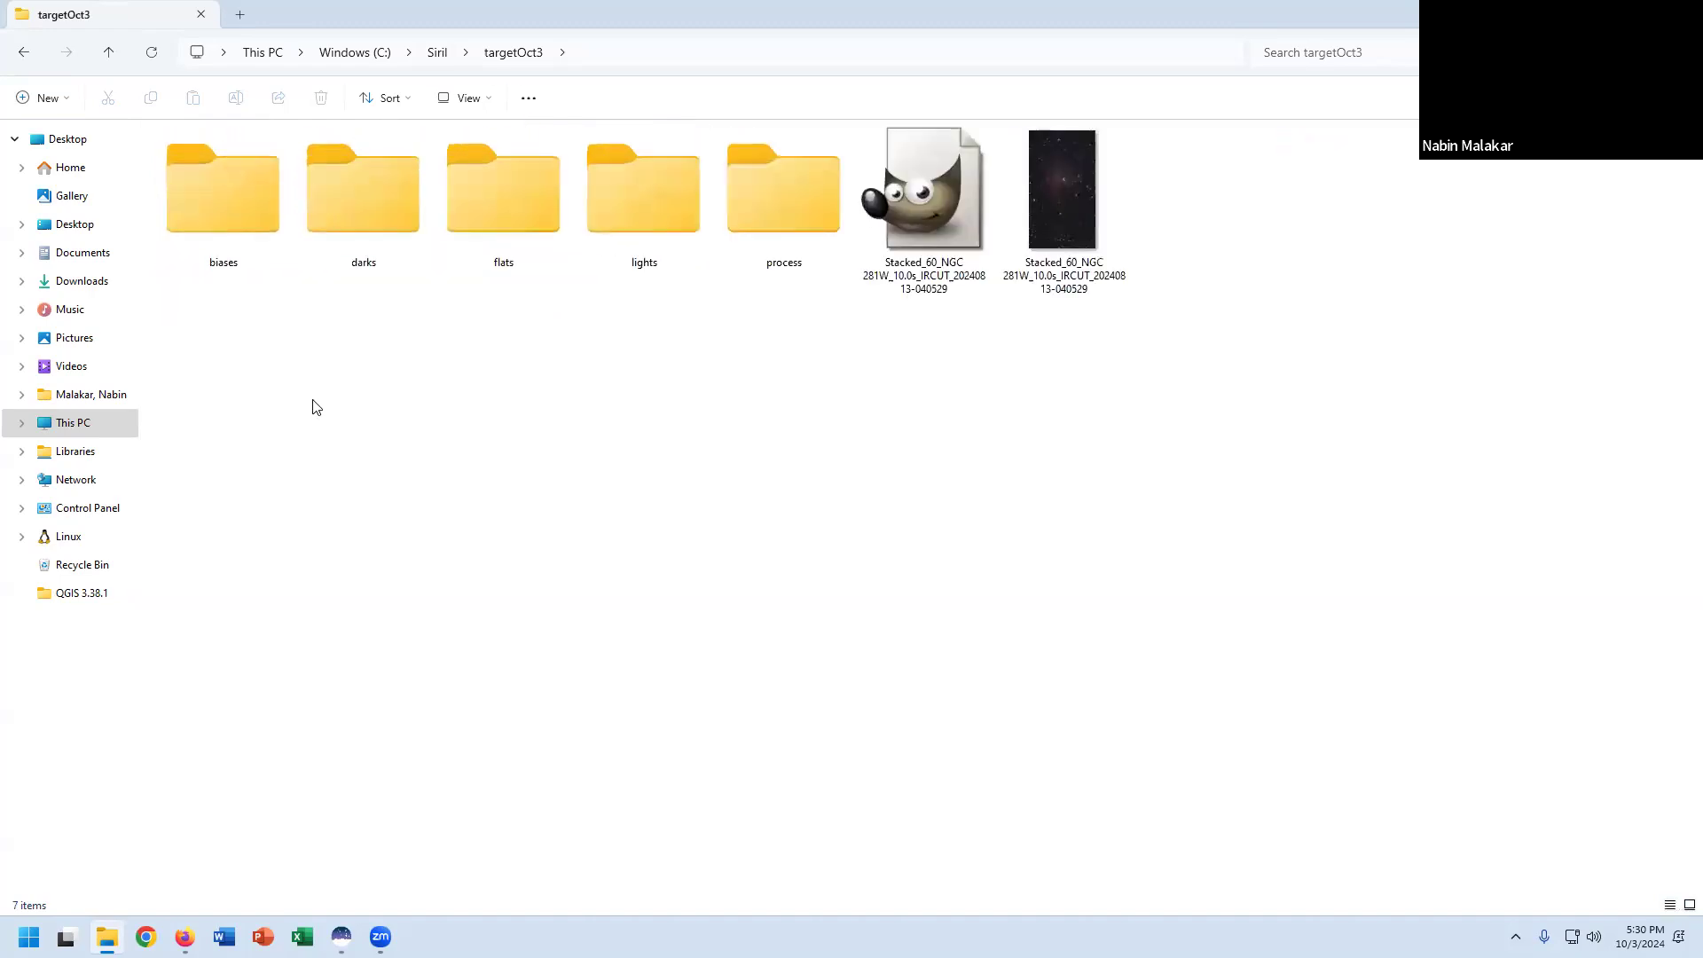
scroll(314, 407, "up", 1, "ctrl")
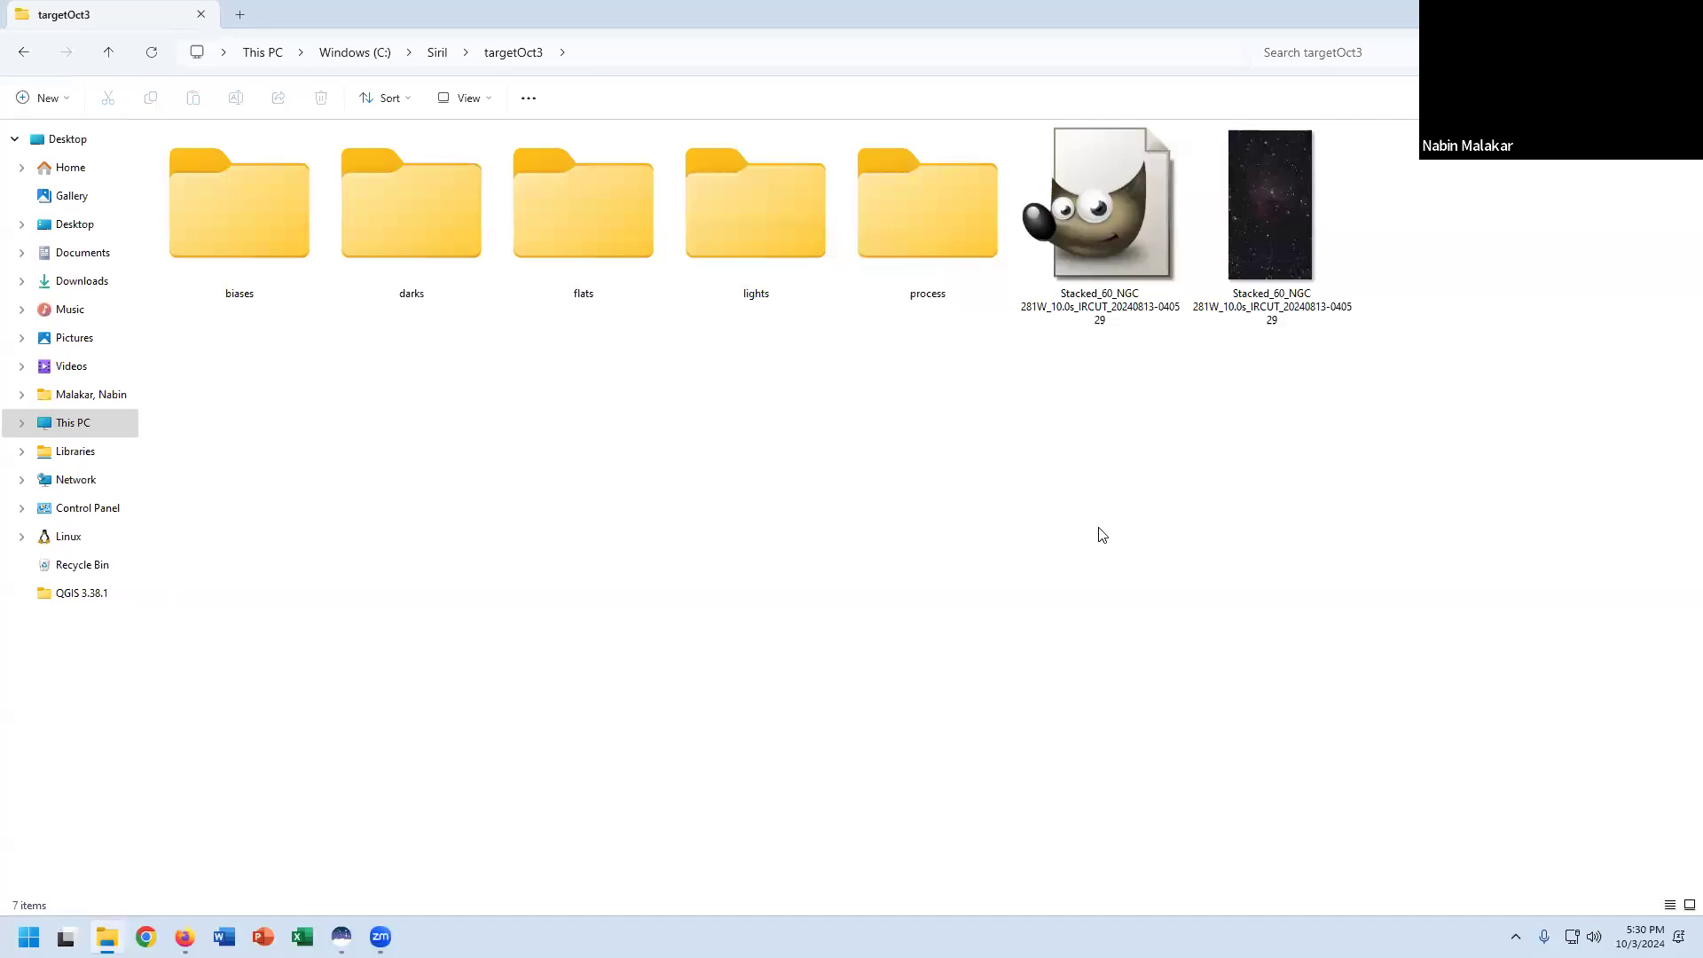
Select the biases, darks, flats and lights folders together in targetOct3.
left_click(231, 228)
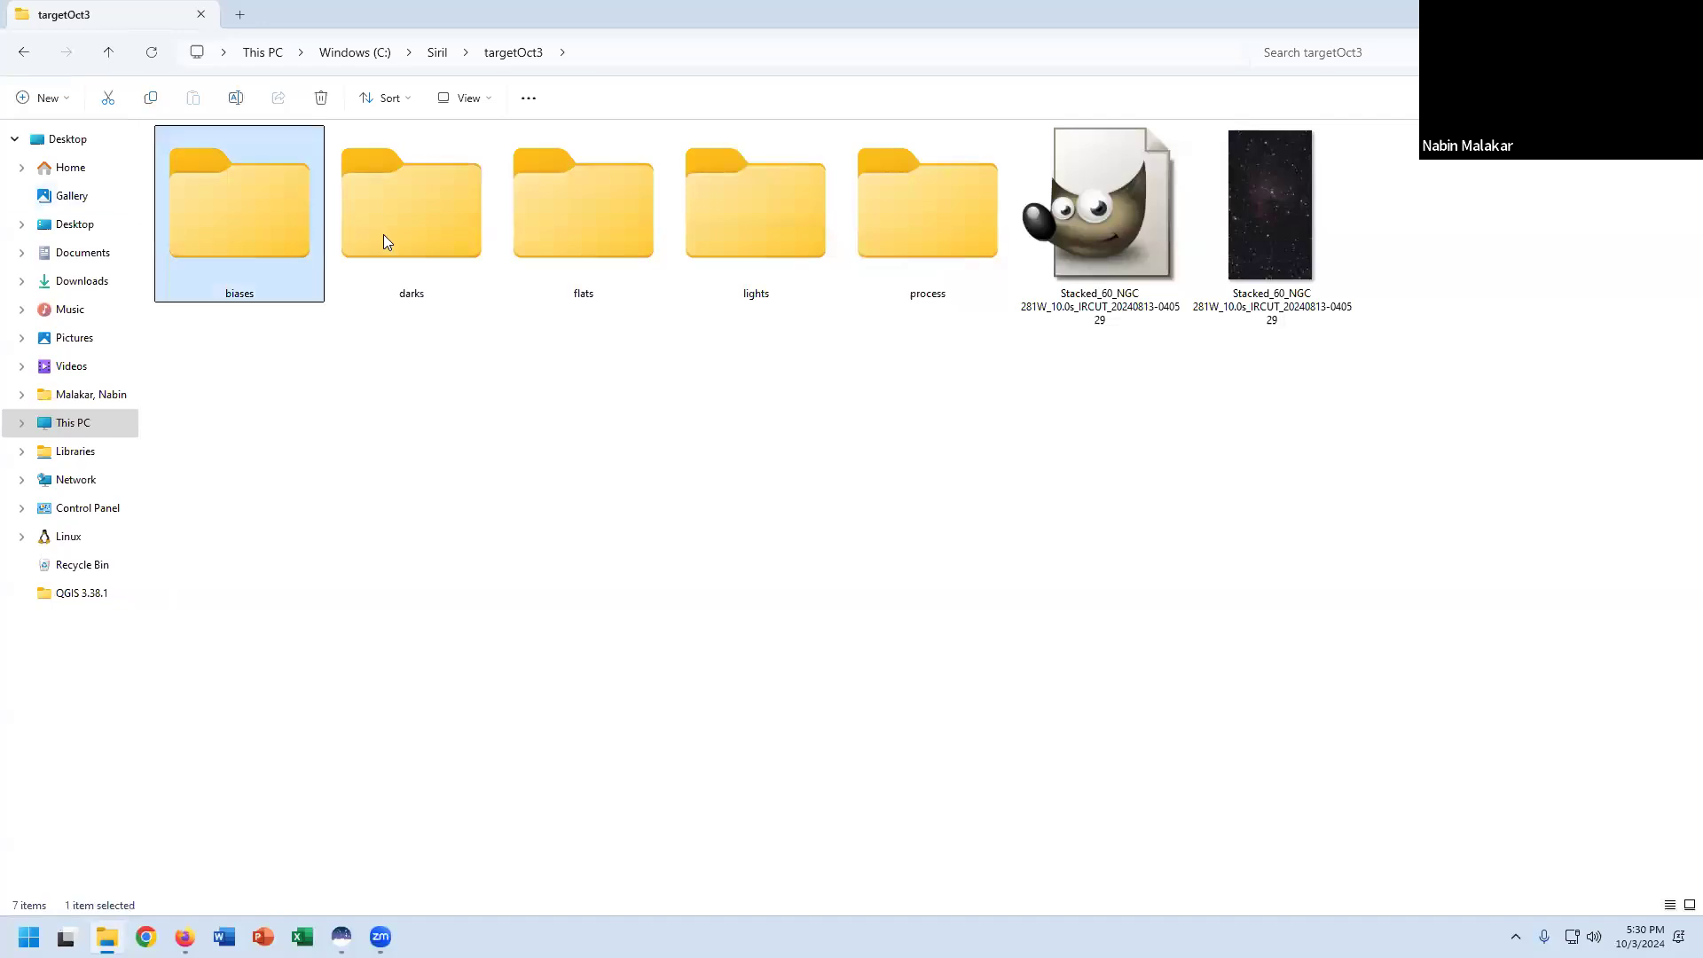
left_click(424, 233, "ctrl")
left_click(607, 229, "ctrl")
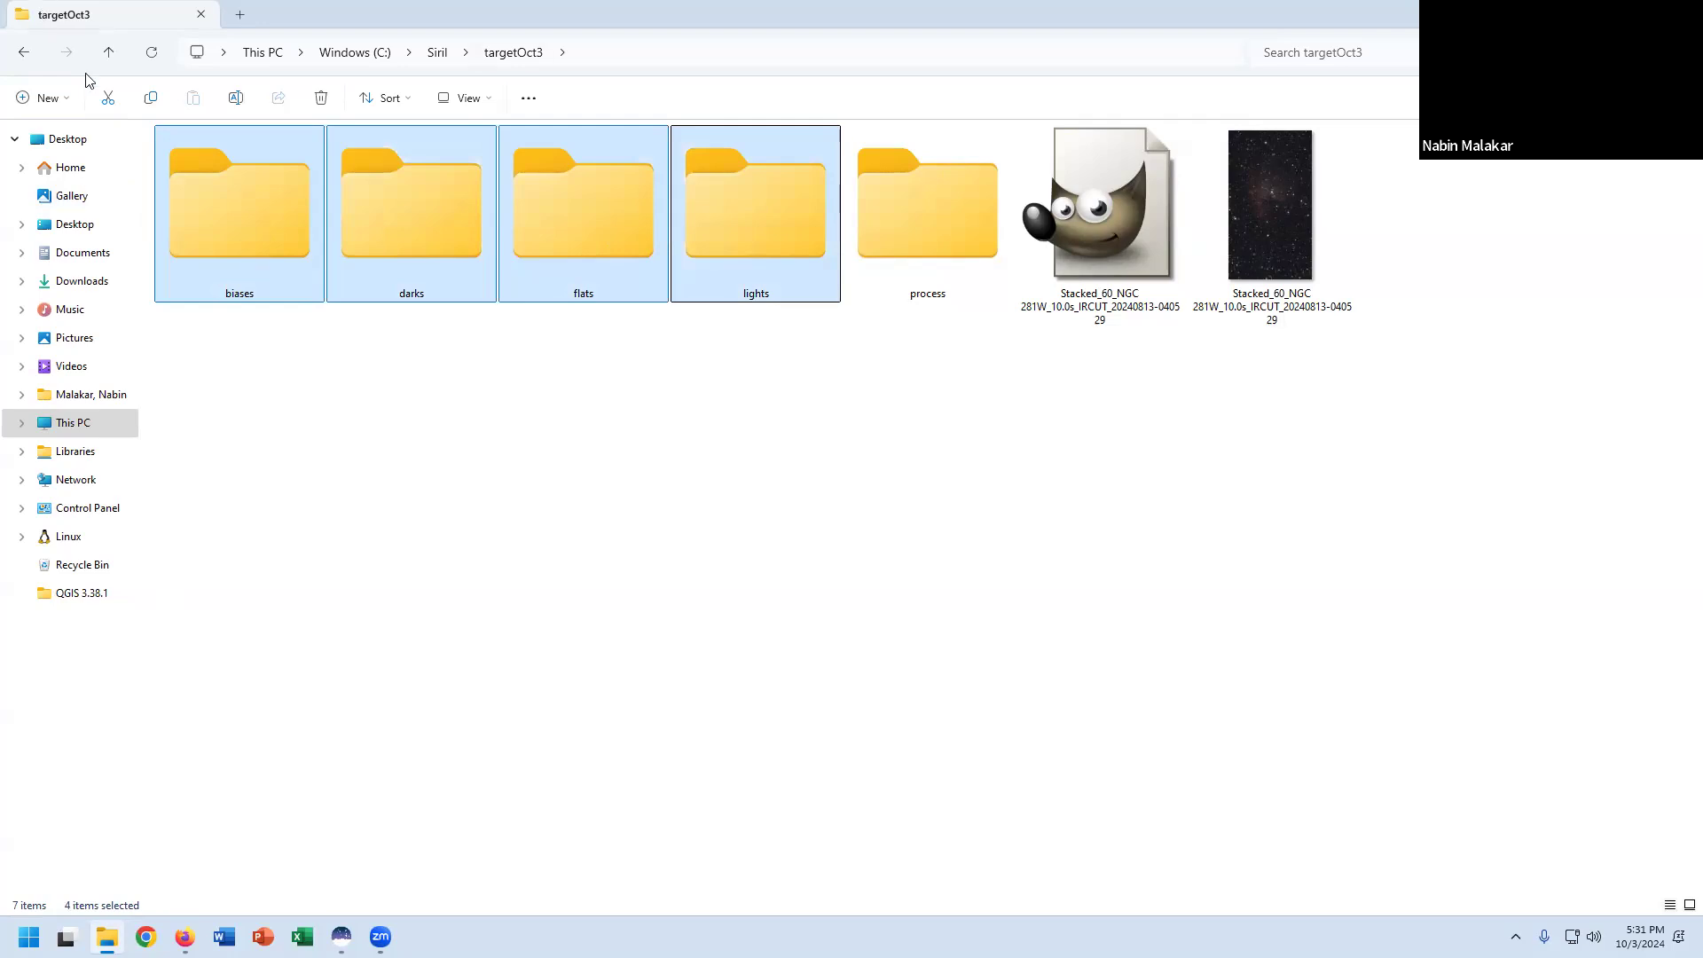
Duplicate the targetOct3 folder within C:\Siril by copying and pasting it.
left_click(438, 55)
left_click(568, 805)
left_click(225, 211)
right_click(225, 211)
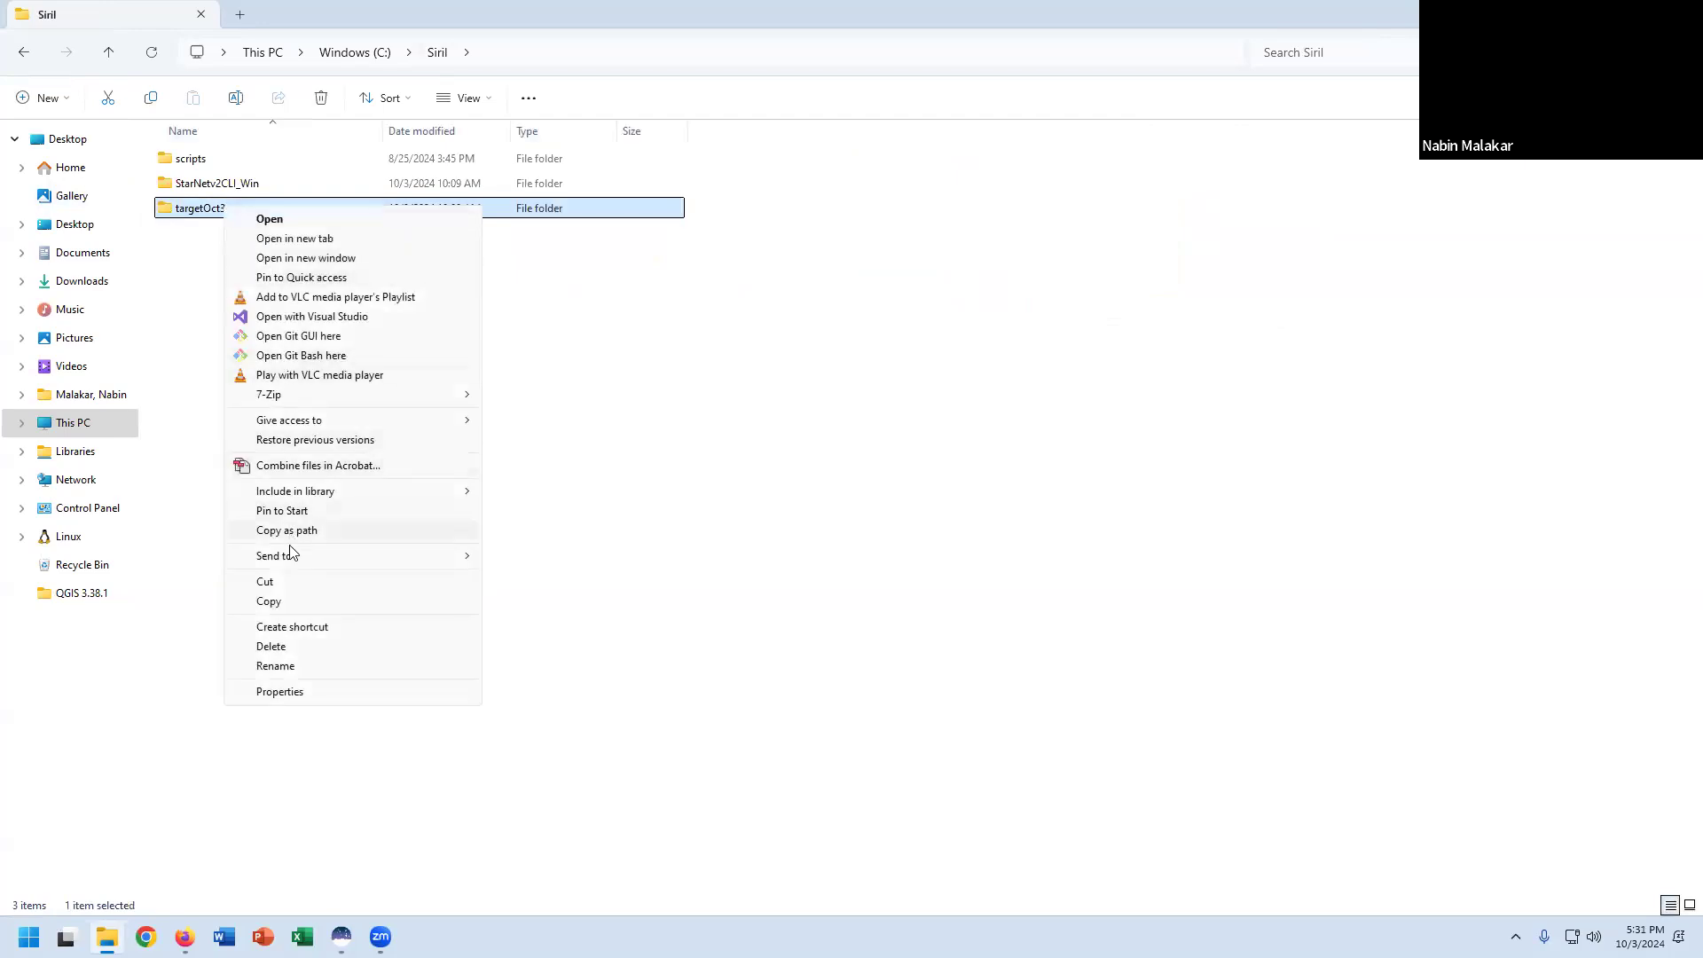
left_click(284, 603)
right_click(251, 297)
left_click(298, 415)
Rename the copied targetOct3 folder as targetOct4asdf.
right_click(243, 235)
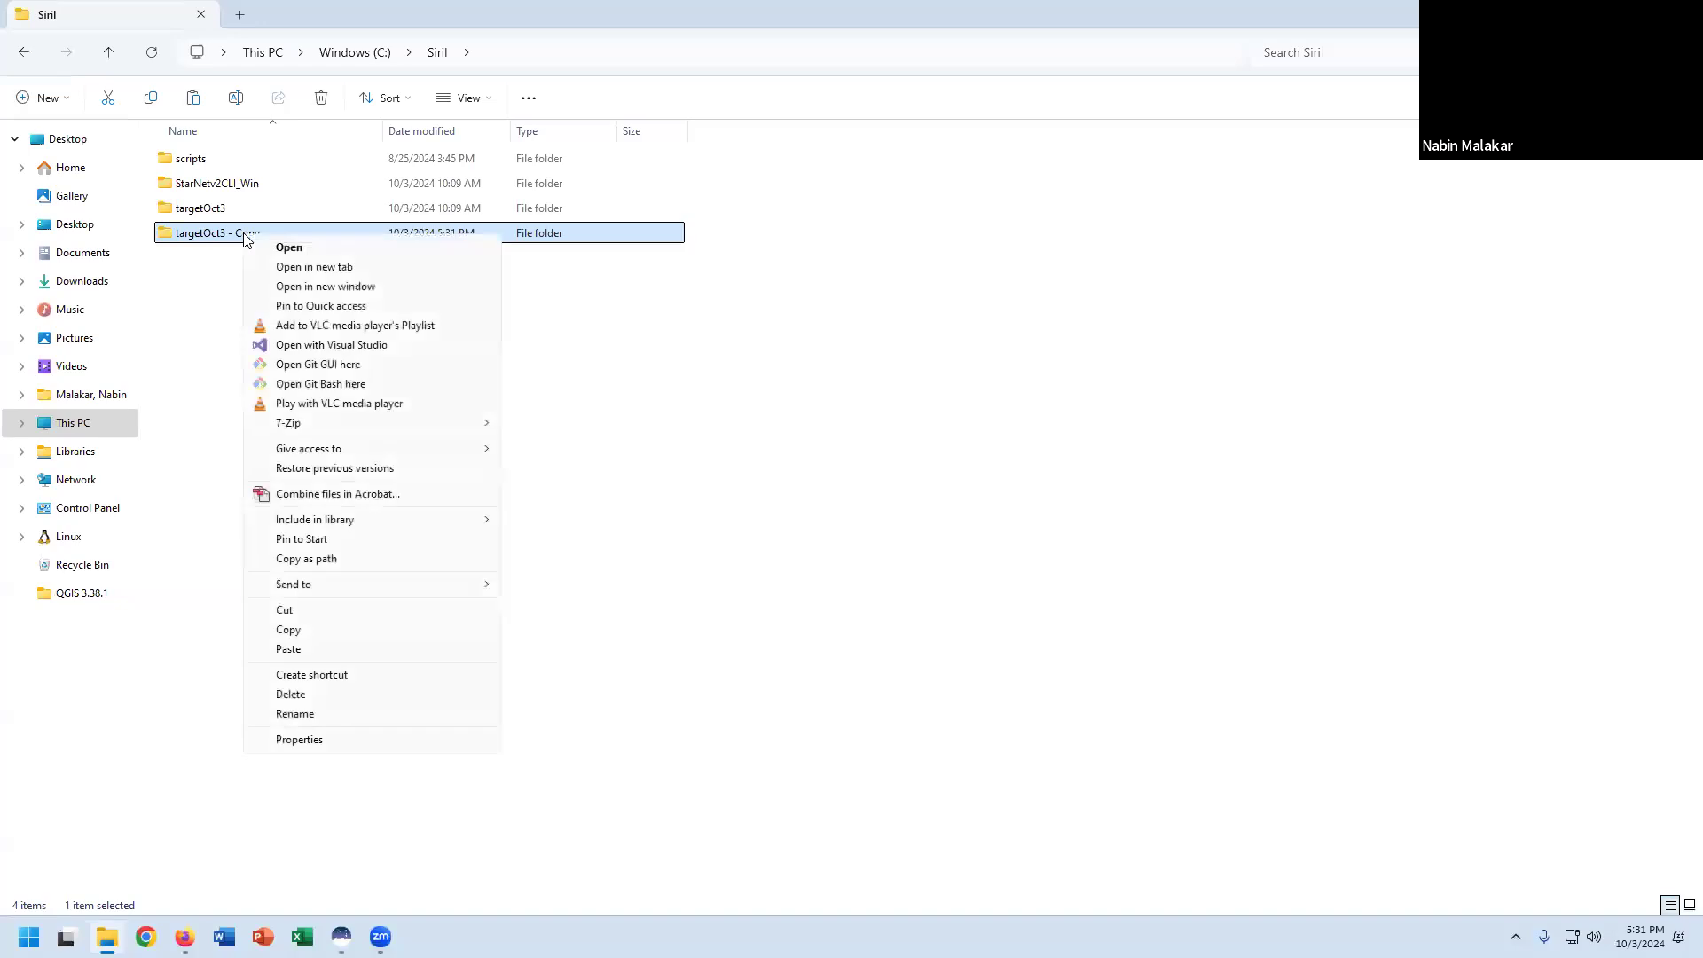
left_click(312, 714)
key("End")
key("shift+Left")
key("shift+Left")
key("shift+Left")
key("shift+Left")
key("shift+Left")
key("shift+Left")
key("shift+Left")
key("shift+Left")
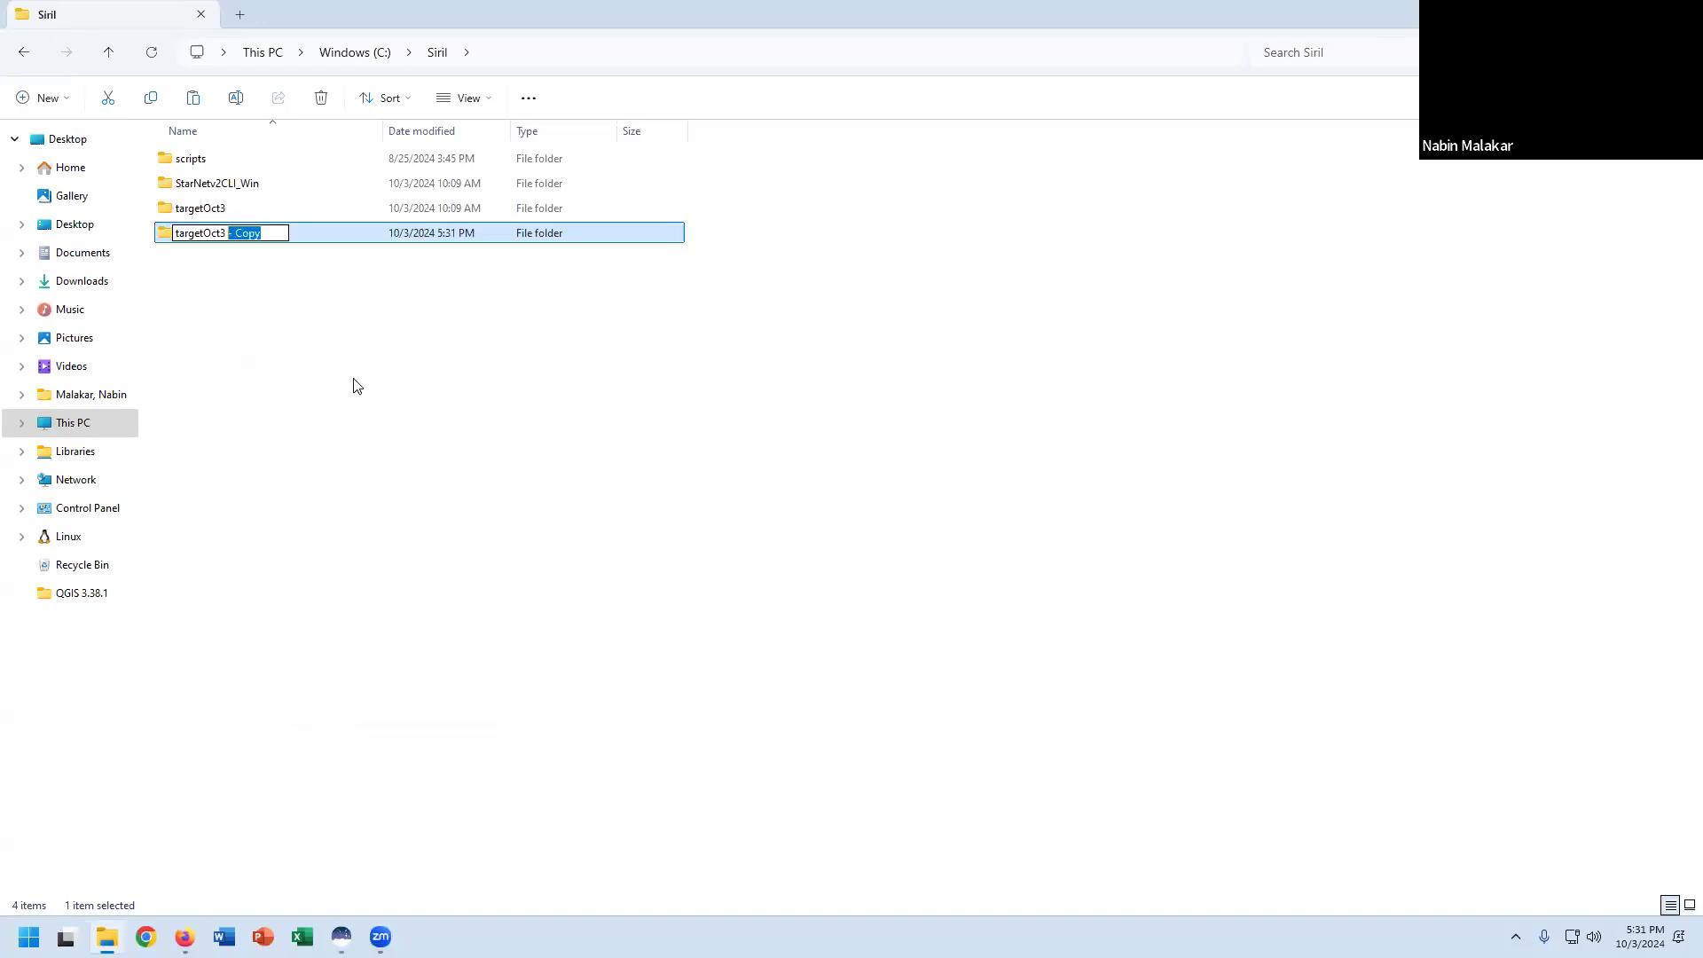
key("Right")
type("4")
key("shift+Right")
key("shift+Right")
key("shift+Right")
key("shift+Right")
key("shift+Right")
key("shift+Right")
key("BackSpace")
key("BackSpace")
key("BackSpace")
type("4asdf")
key("Return")
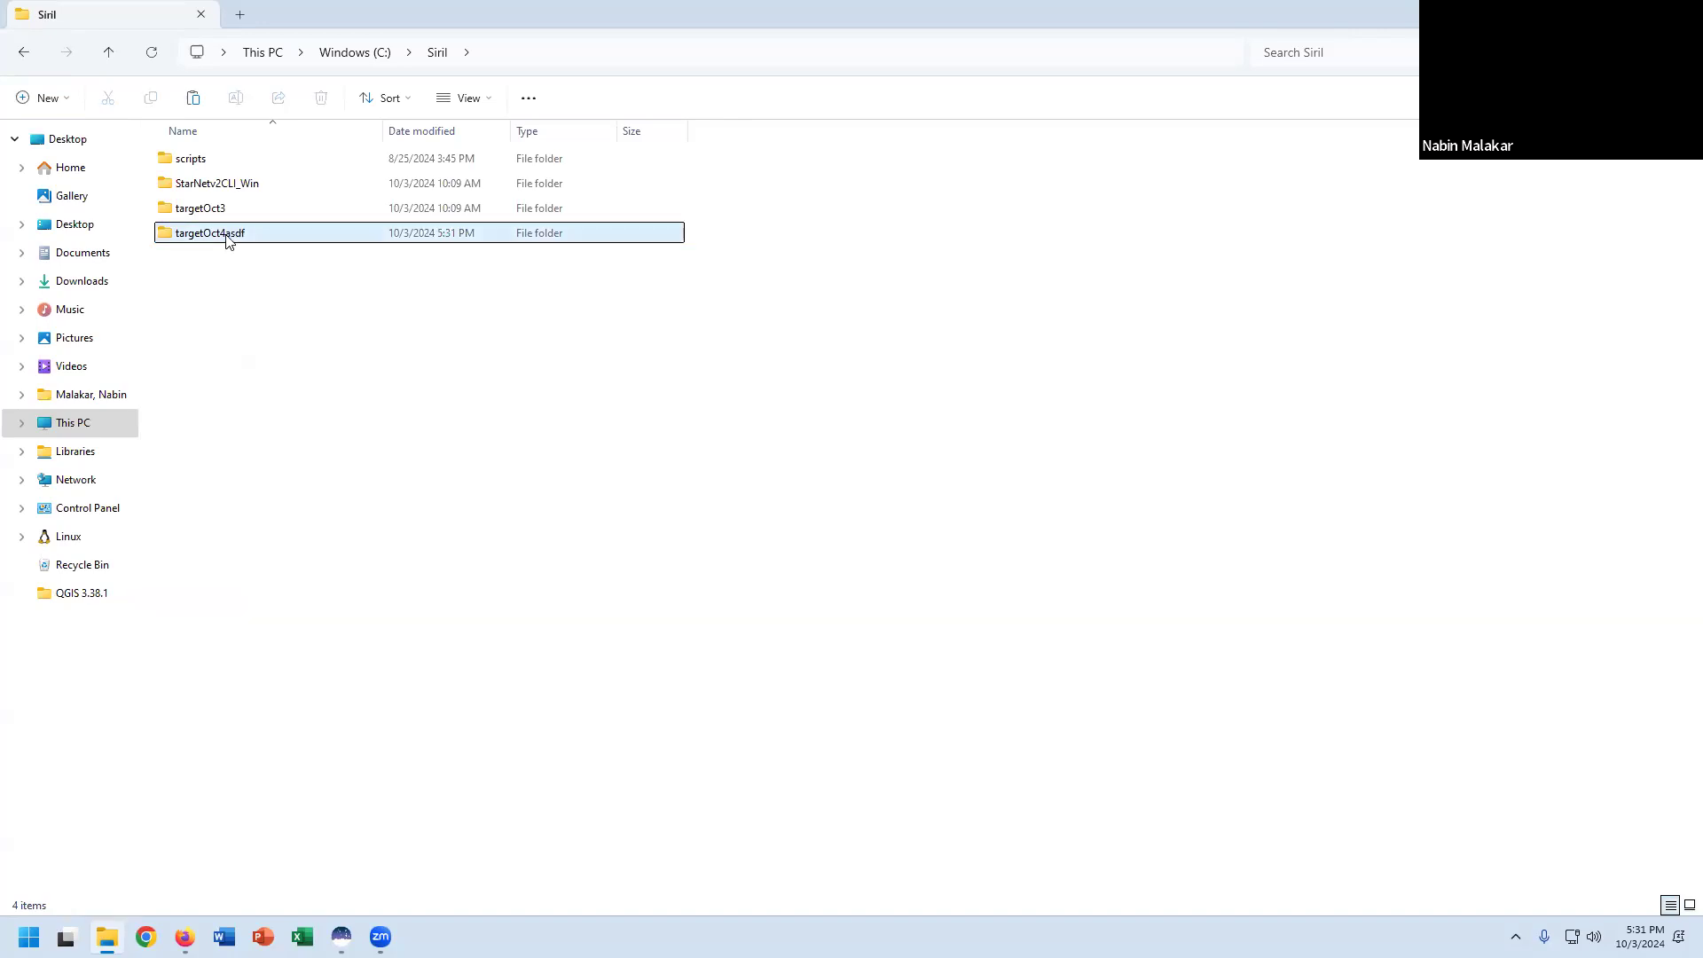
Open the targetOct4asdf folder and select the stacked NGC 281W FIT file.
double_click(228, 234)
left_click(250, 284)
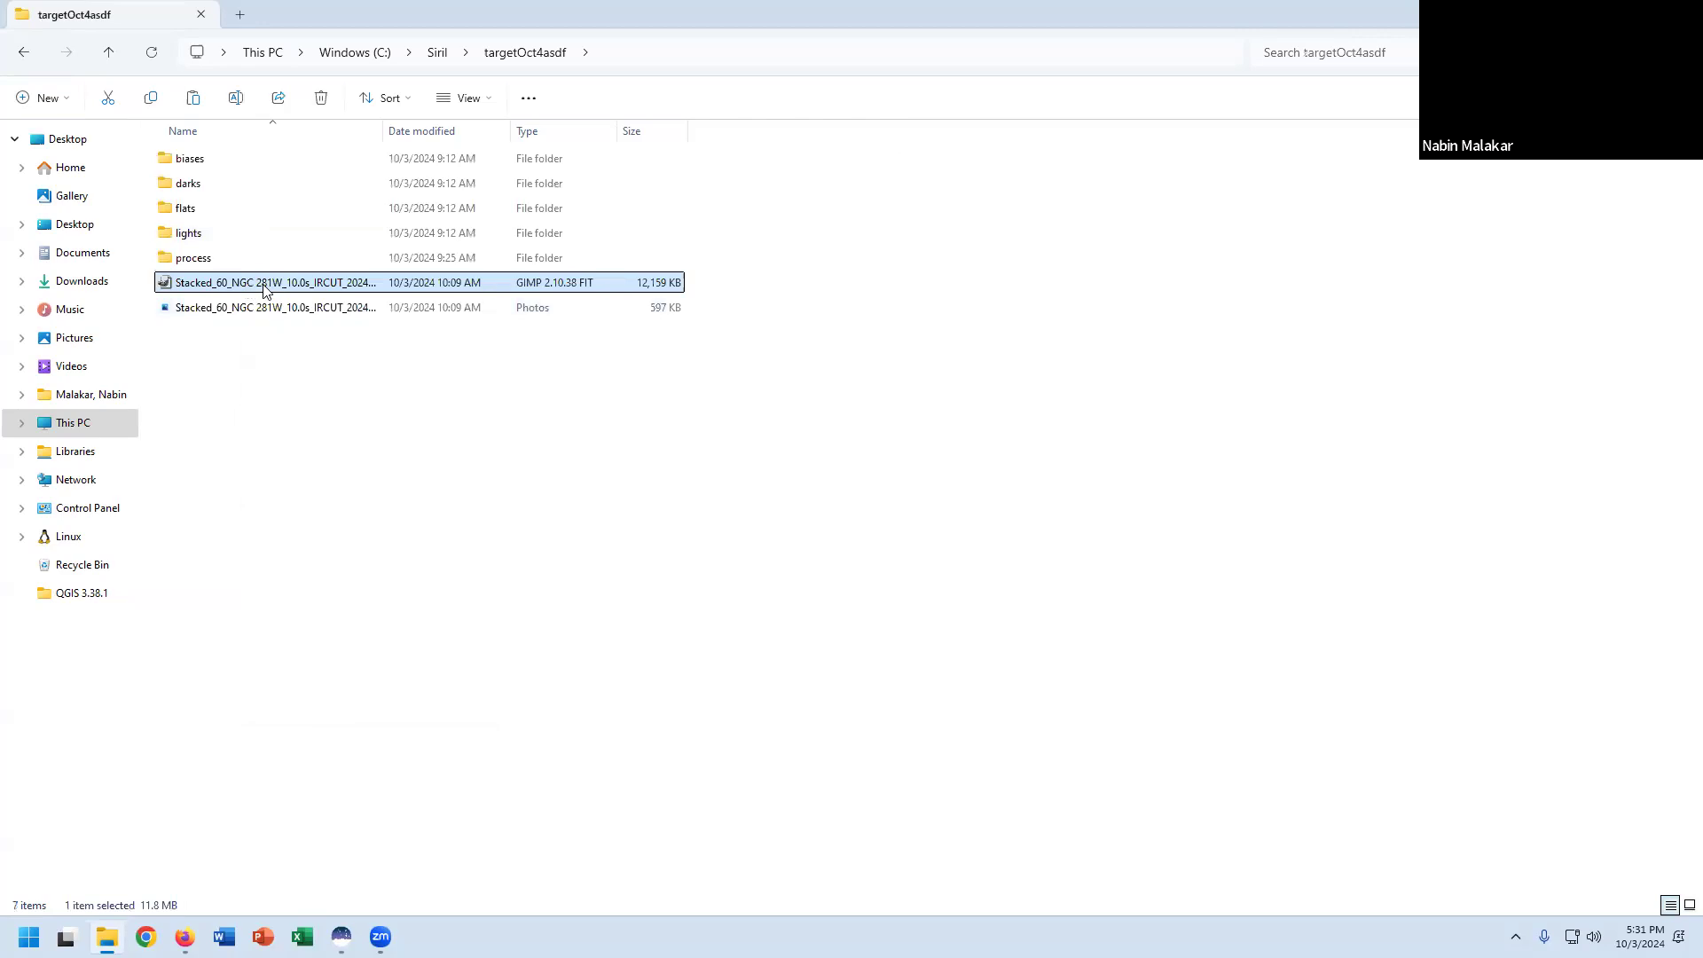
Widen the file name column, and open the targetOct3 folder in C:\Siril to select the stacked NGC 281W FIT file.
left_click_drag(379, 134, 489, 142)
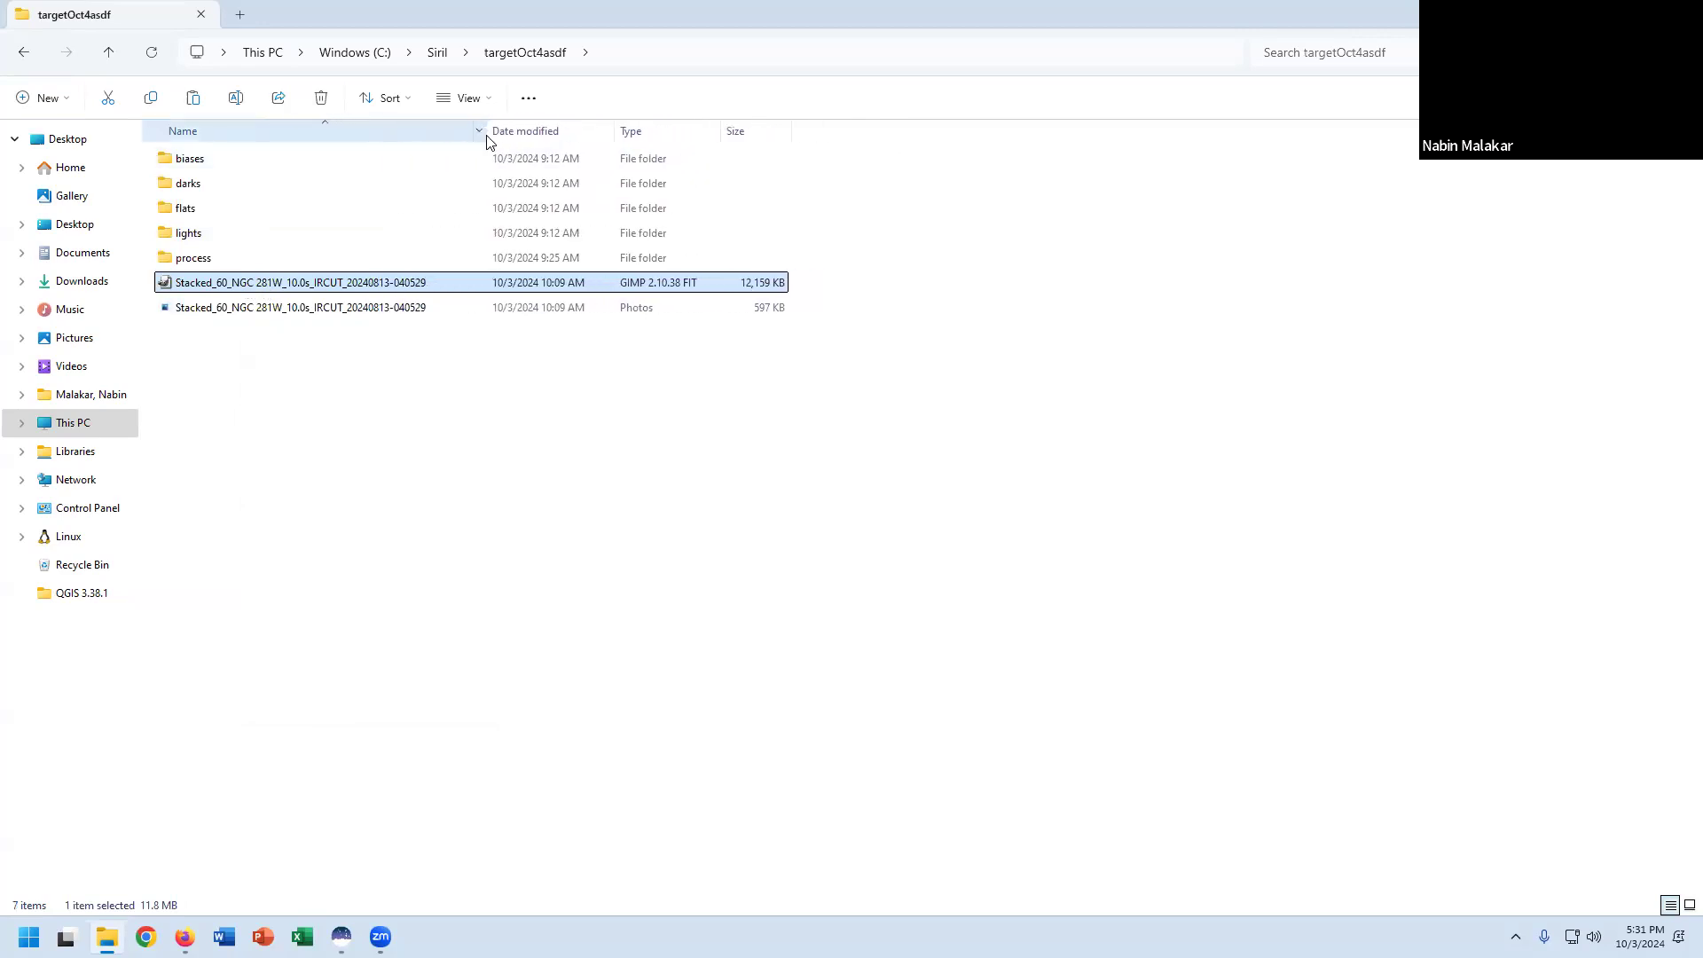
left_click(441, 55)
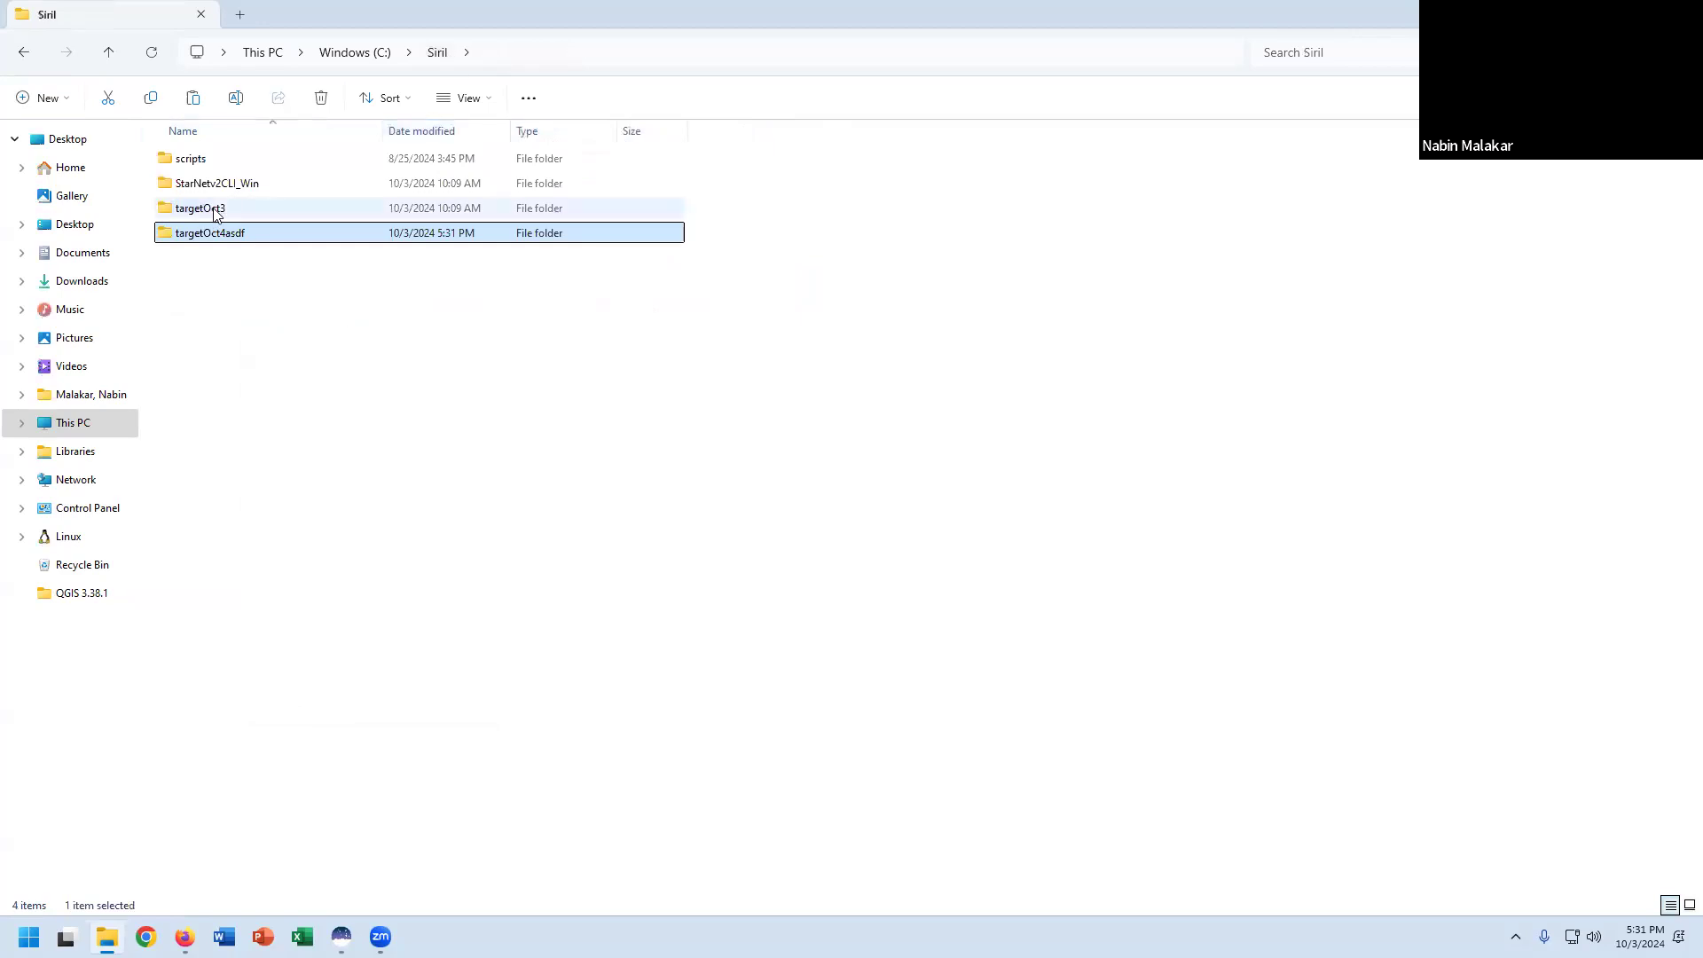
left_click(216, 211)
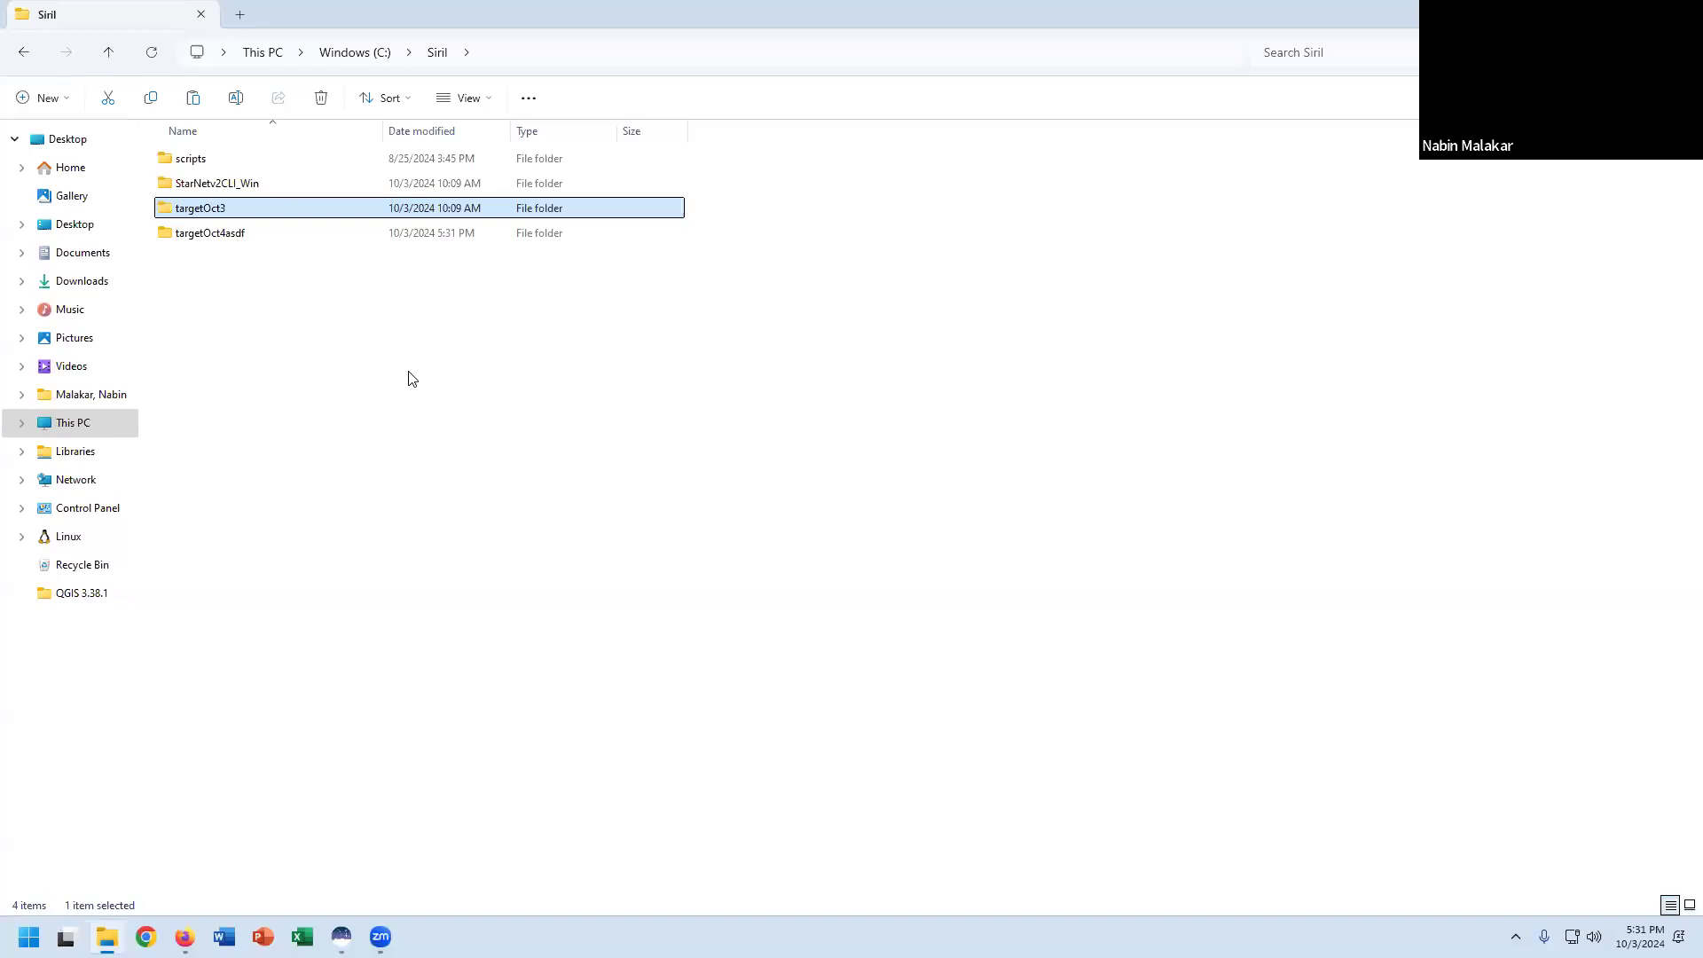
double_click(225, 211)
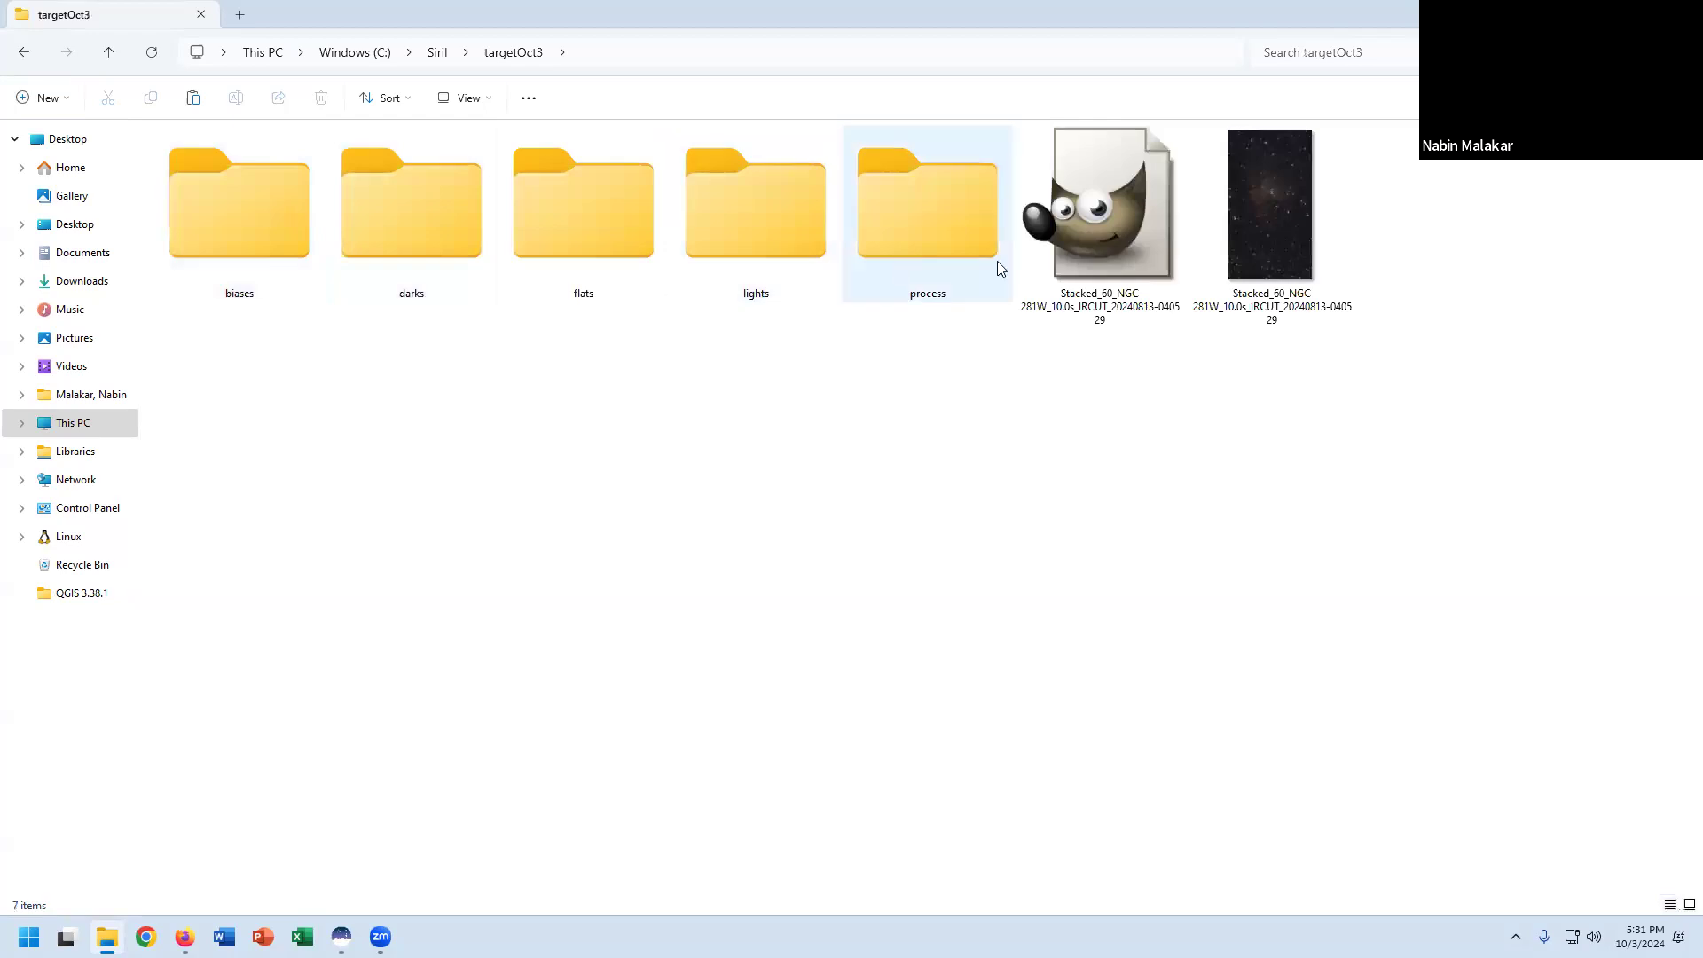
left_click(1121, 236)
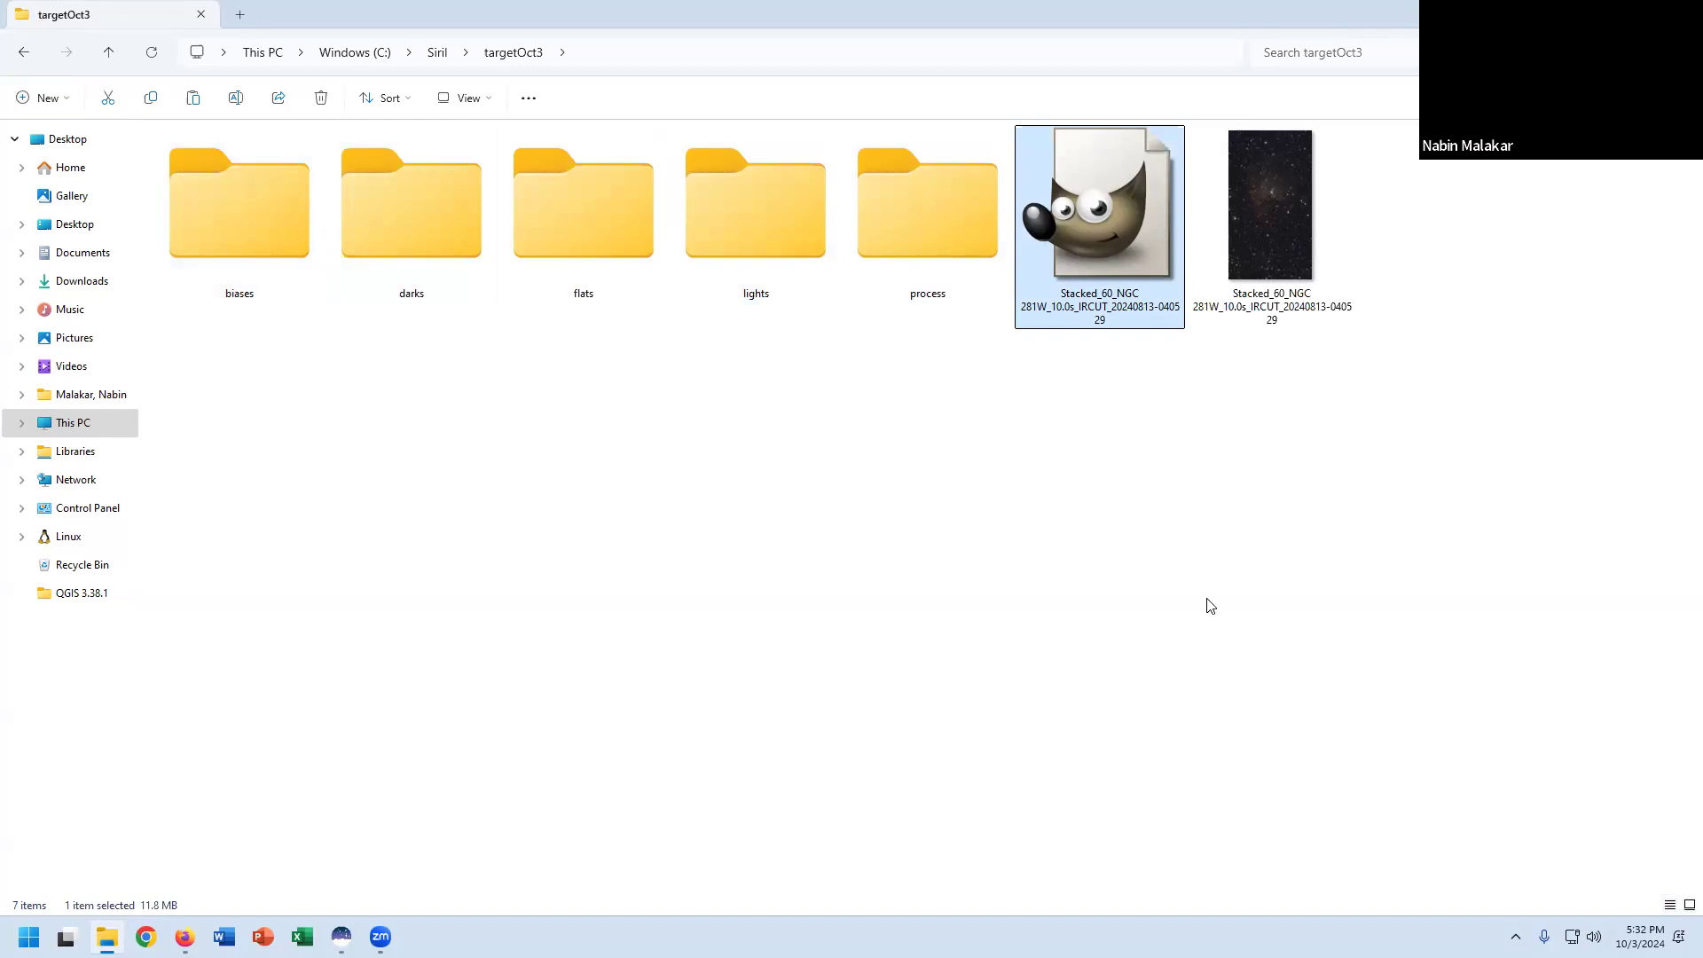
left_click(747, 561)
left_click(1107, 201)
left_click(892, 433)
left_click_drag(967, 427, 235, 210)
left_click(571, 501)
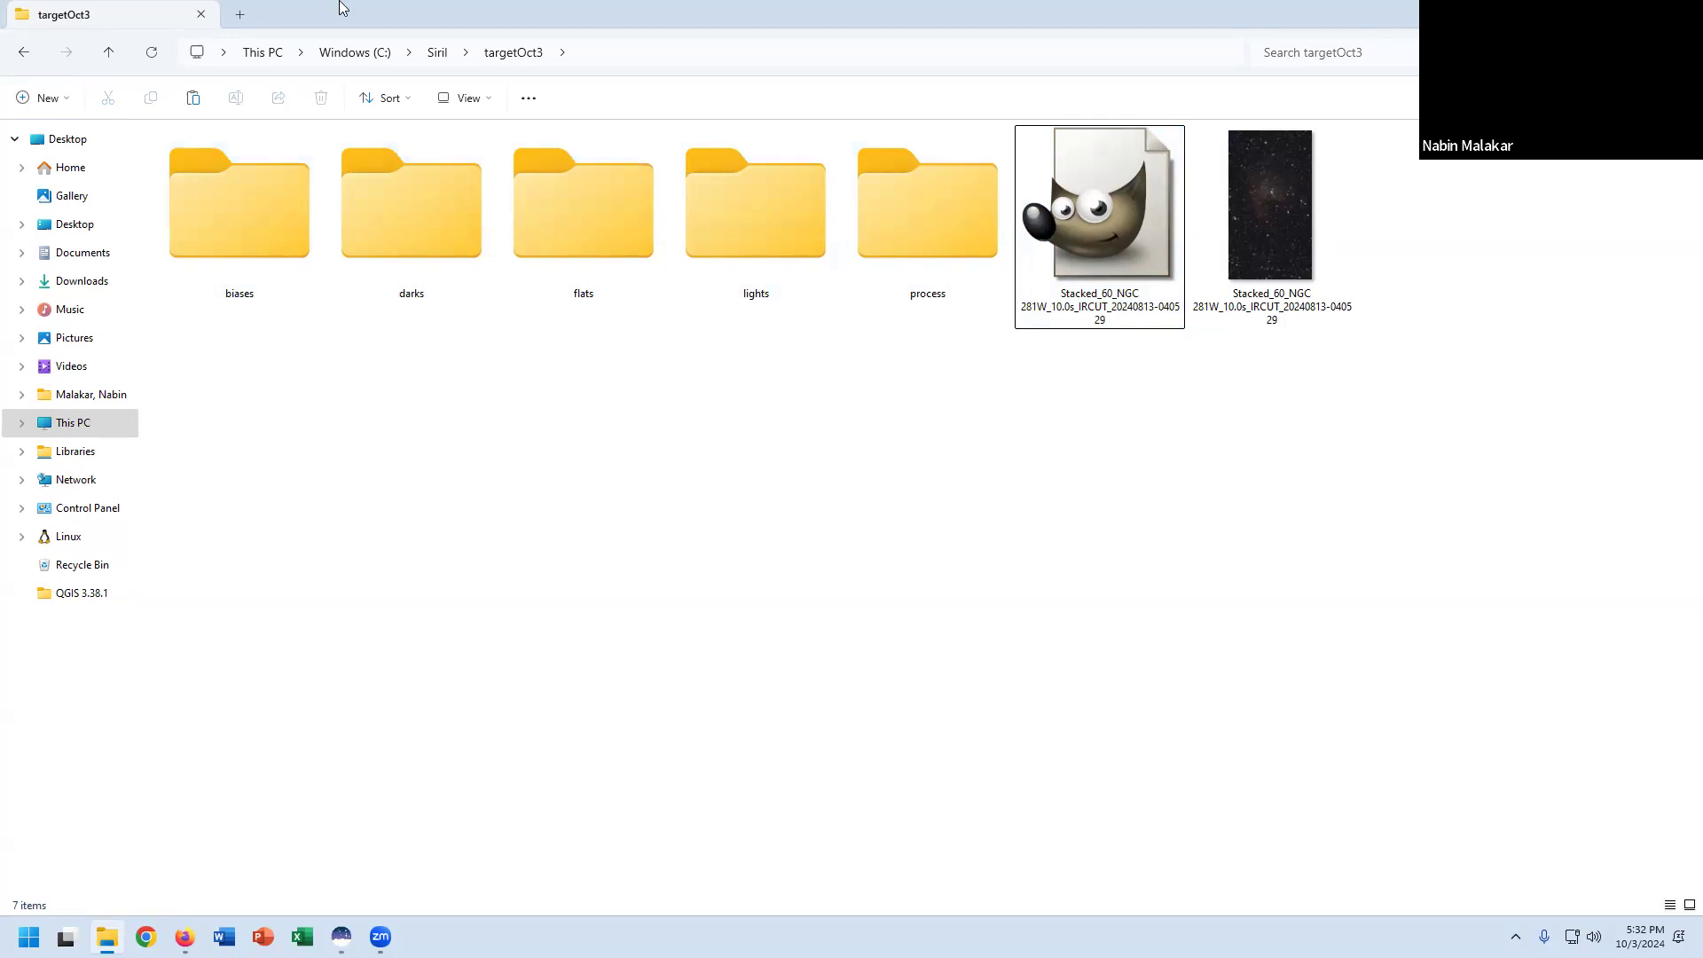
Check the contents of the StarNetv2CLI_Win folder, and reopen targetOct3 to select the stacked FIT file.
left_click(437, 52)
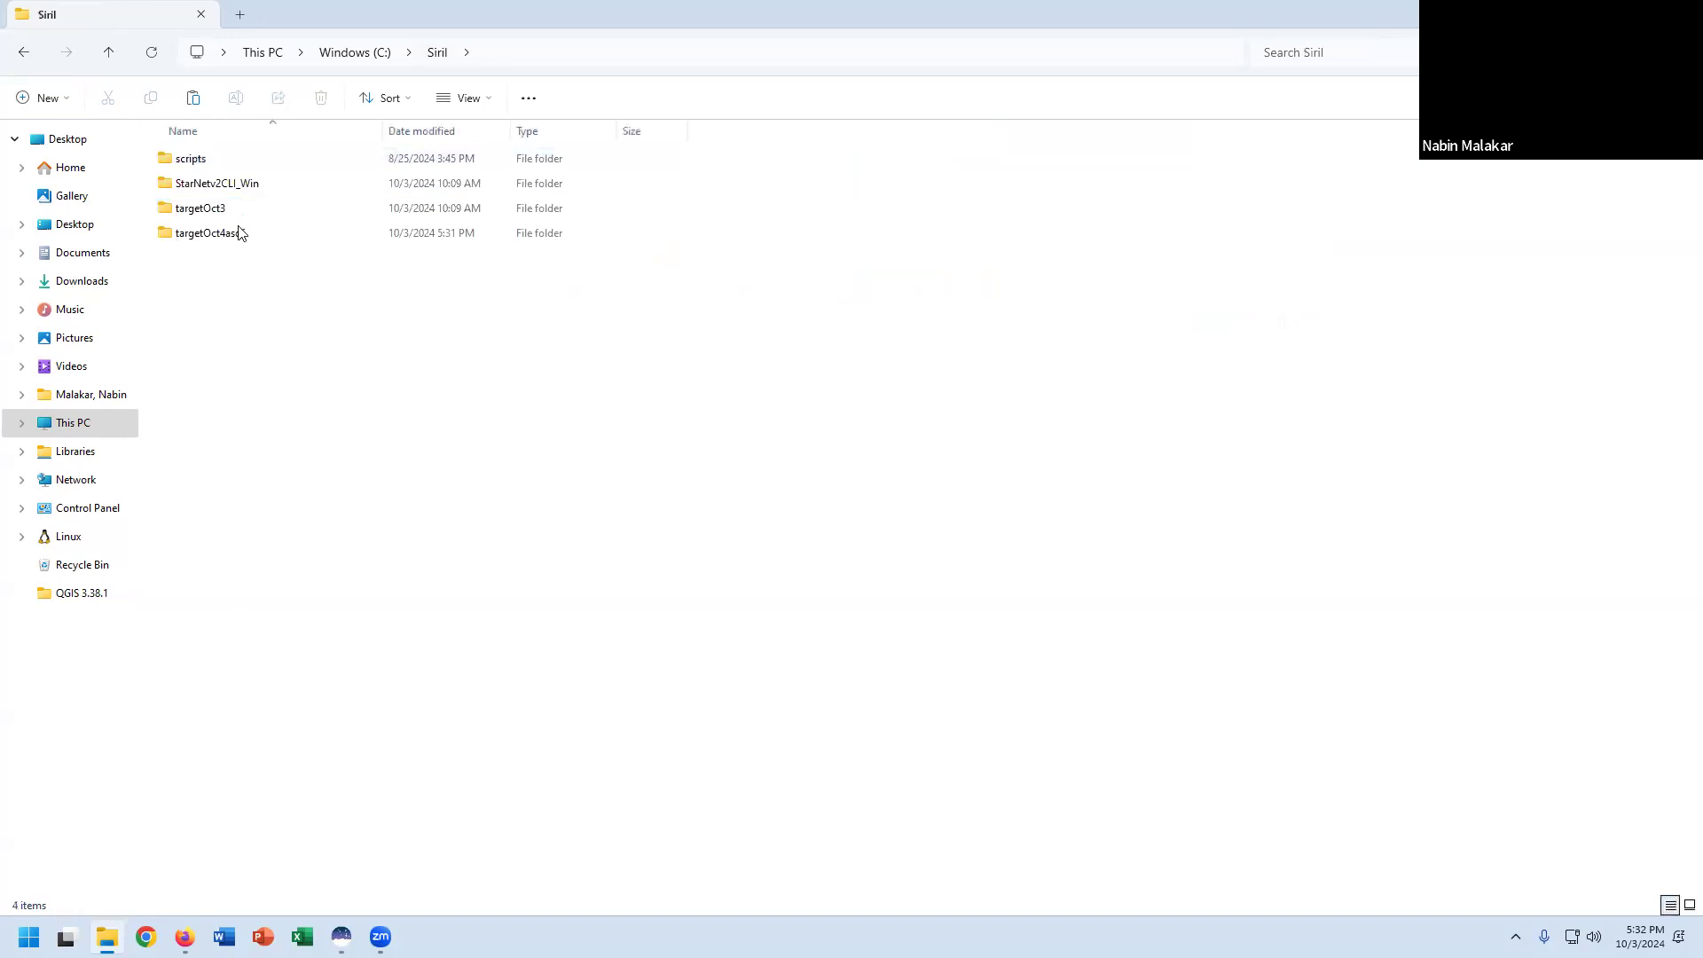
double_click(237, 184)
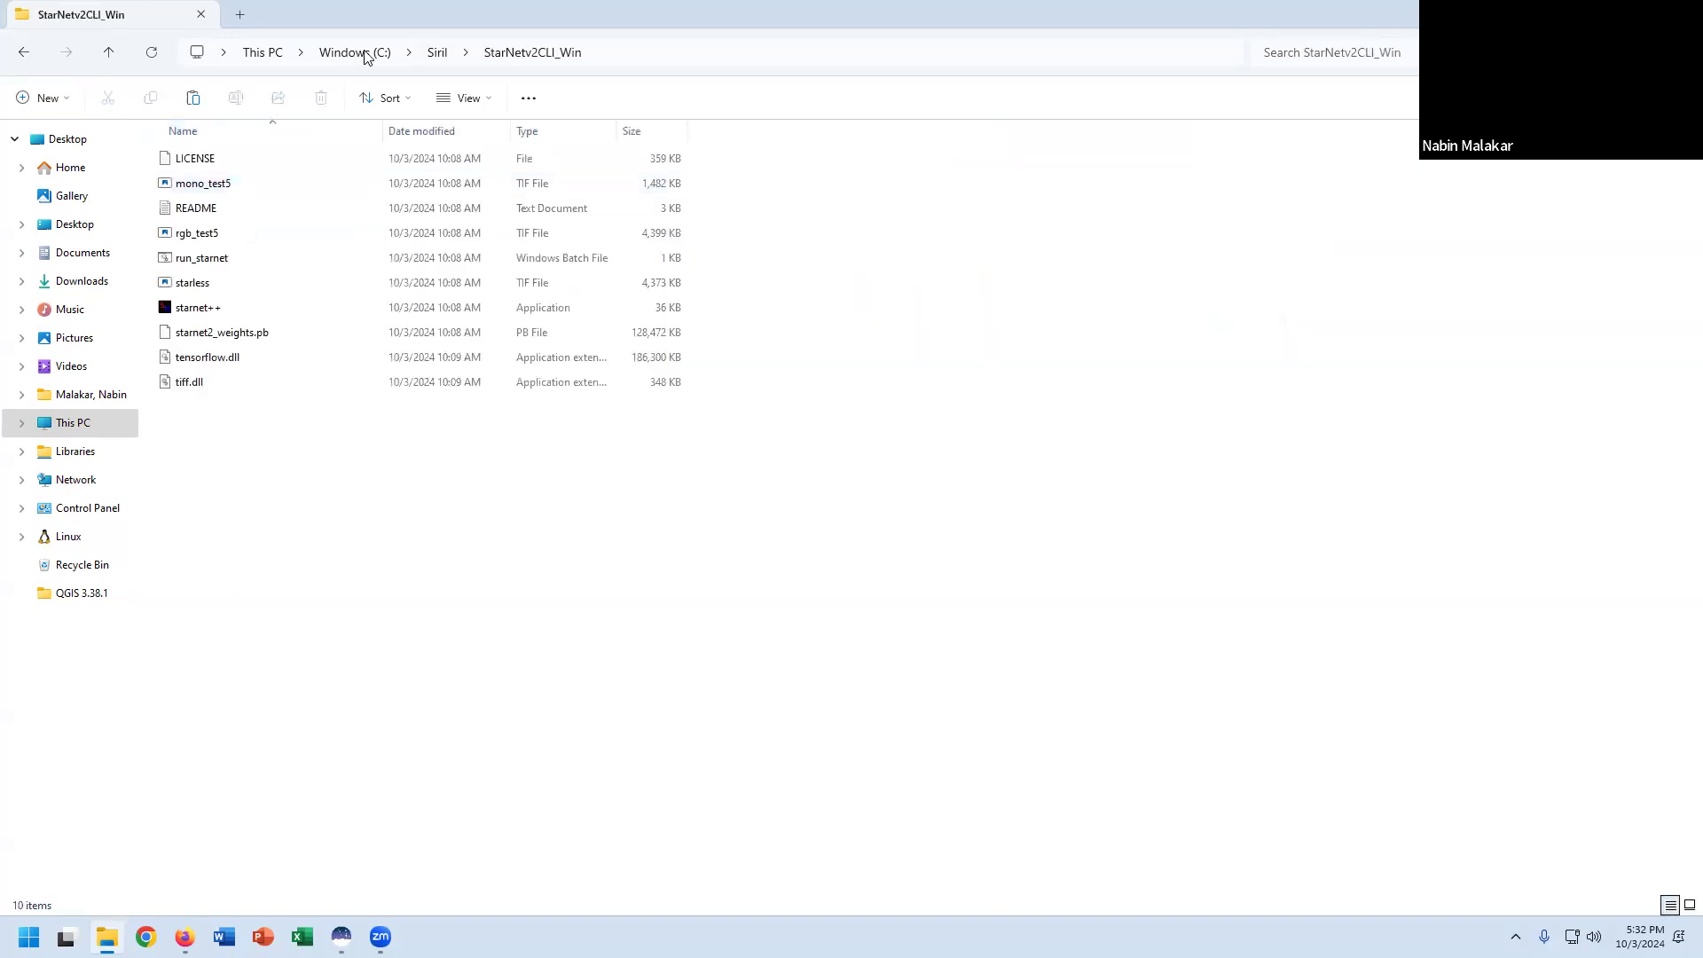
left_click(437, 53)
left_click(213, 403)
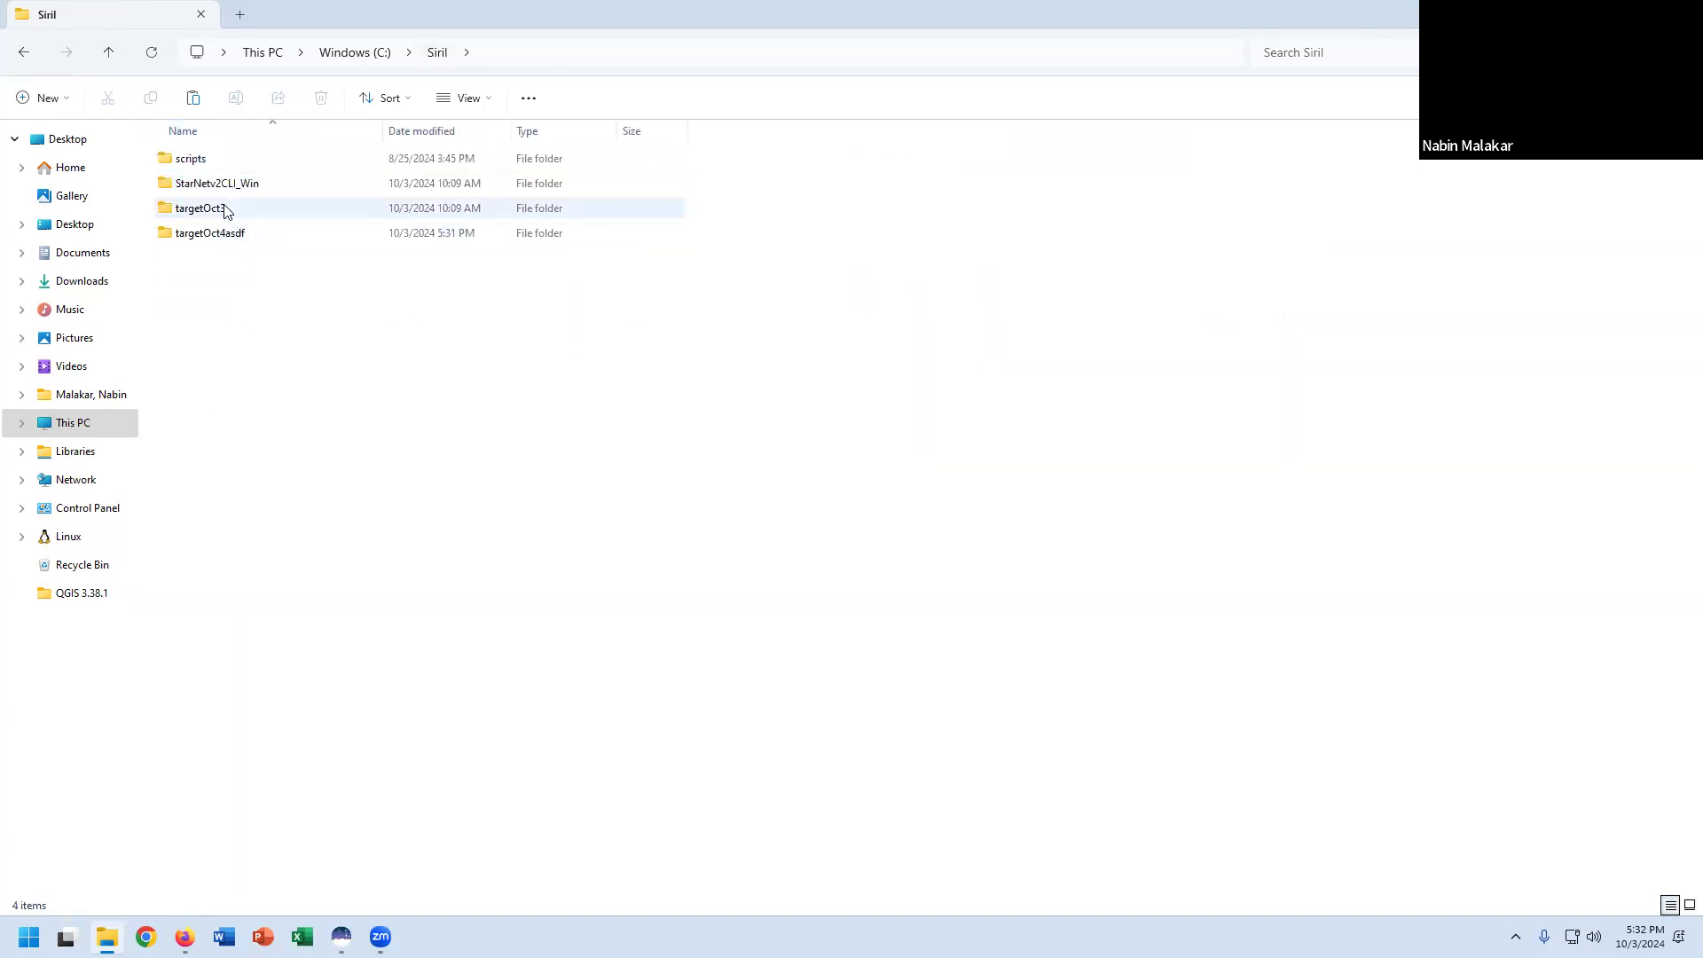
double_click(213, 209)
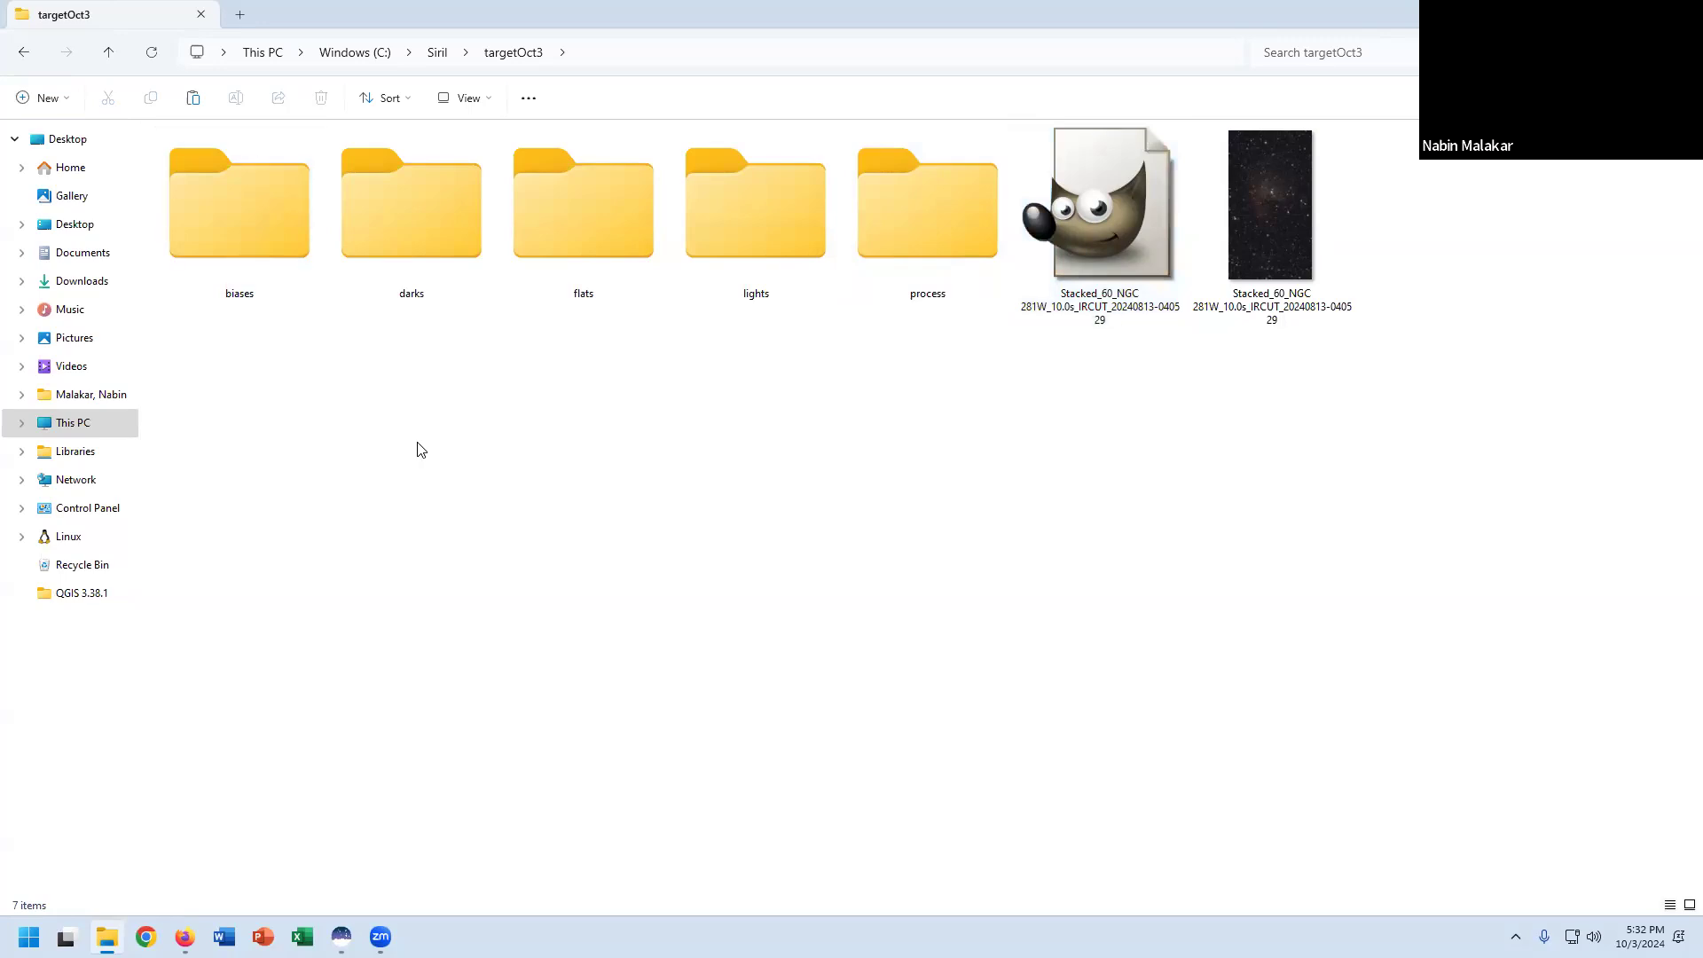
left_click(1171, 174)
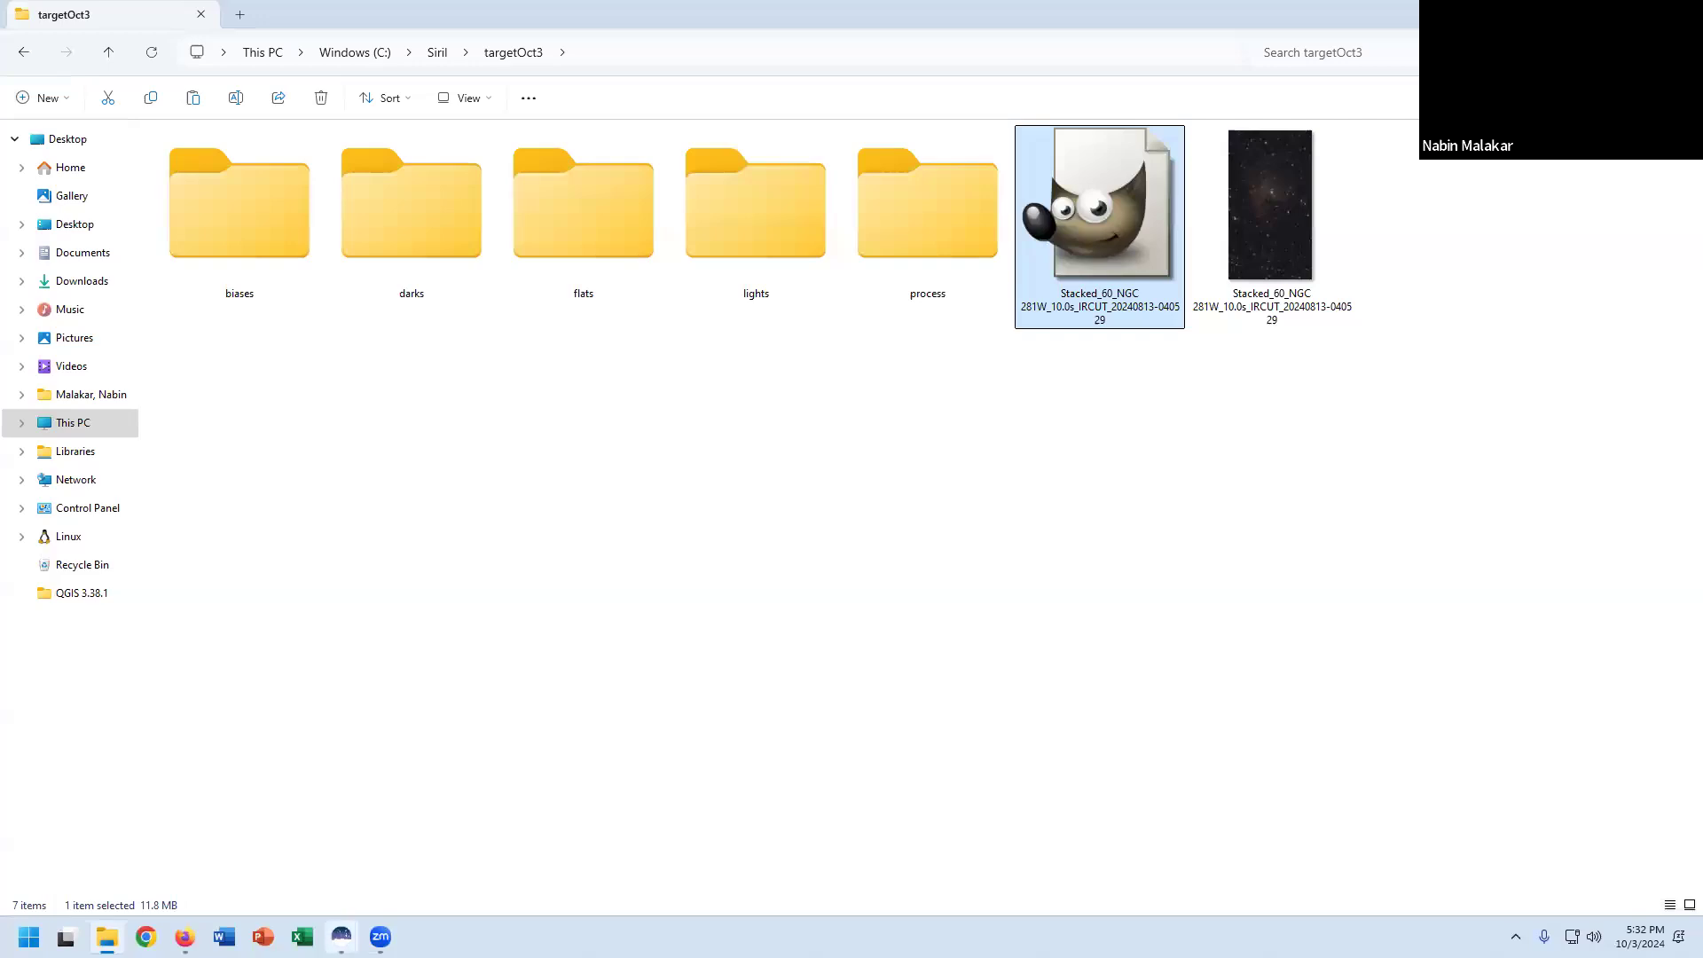
Bring up Siril, and review the Background Extraction/Removal with Siril guide in Firefox from the StarNet setup through Viewing and Stretching the Image.
left_click(342, 936)
left_click(387, 853)
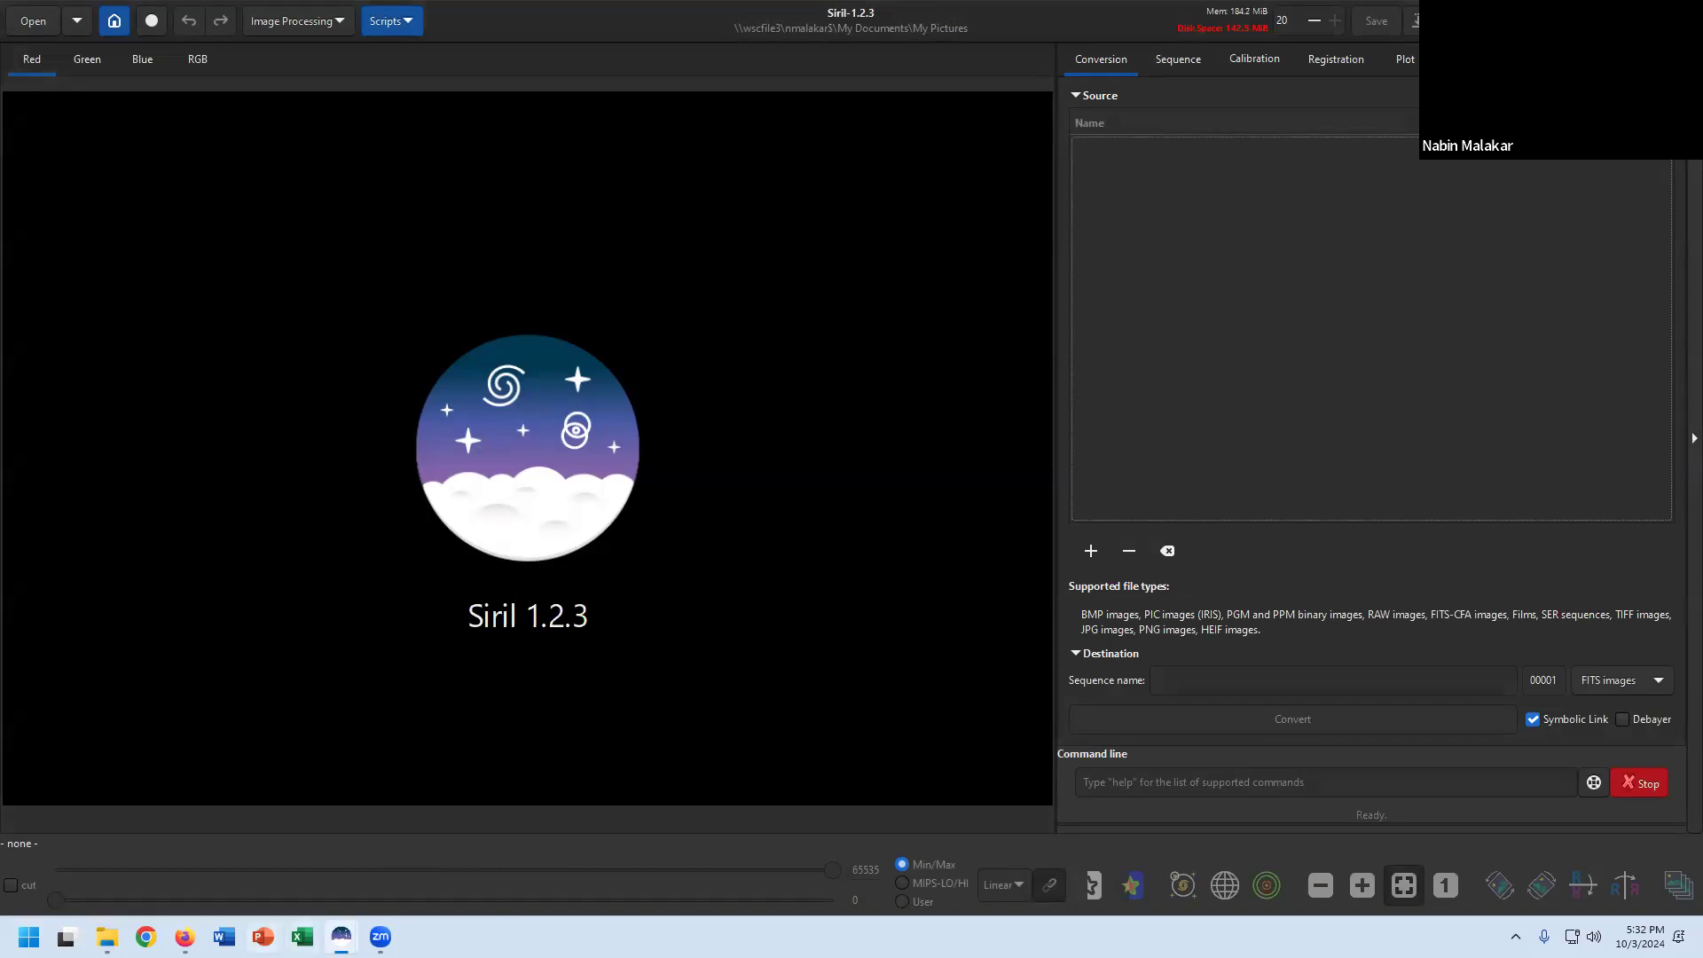
left_click(184, 937)
scroll(860, 557, "down", 3)
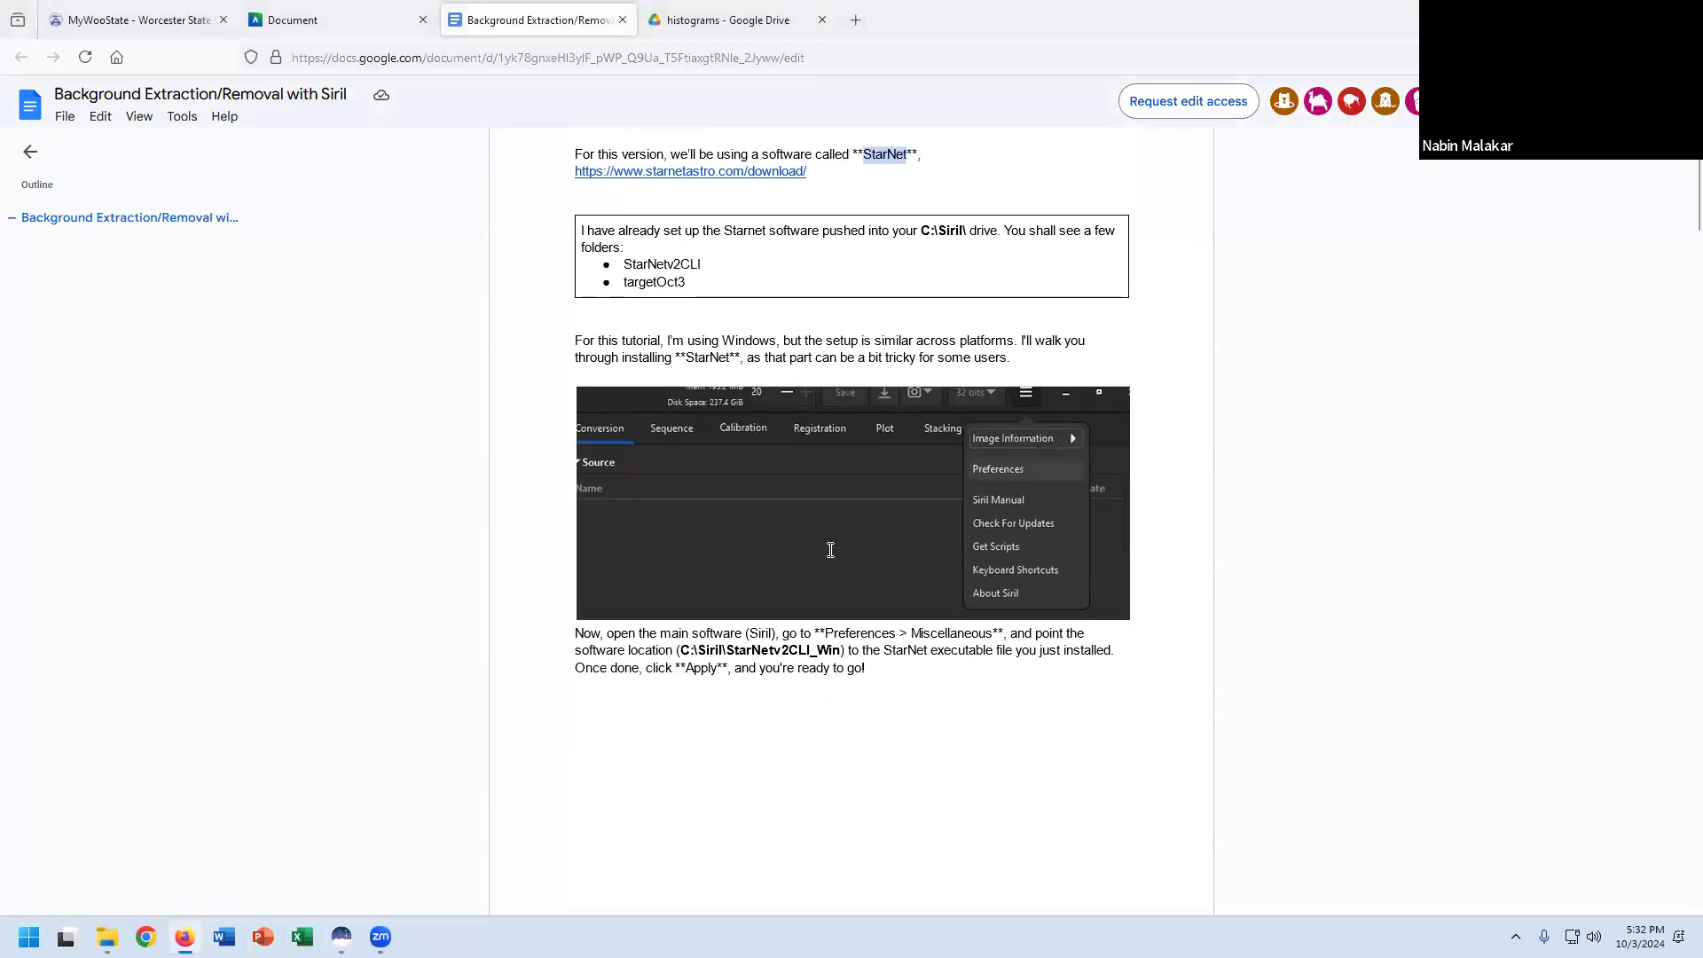
scroll(861, 557, "down", 7)
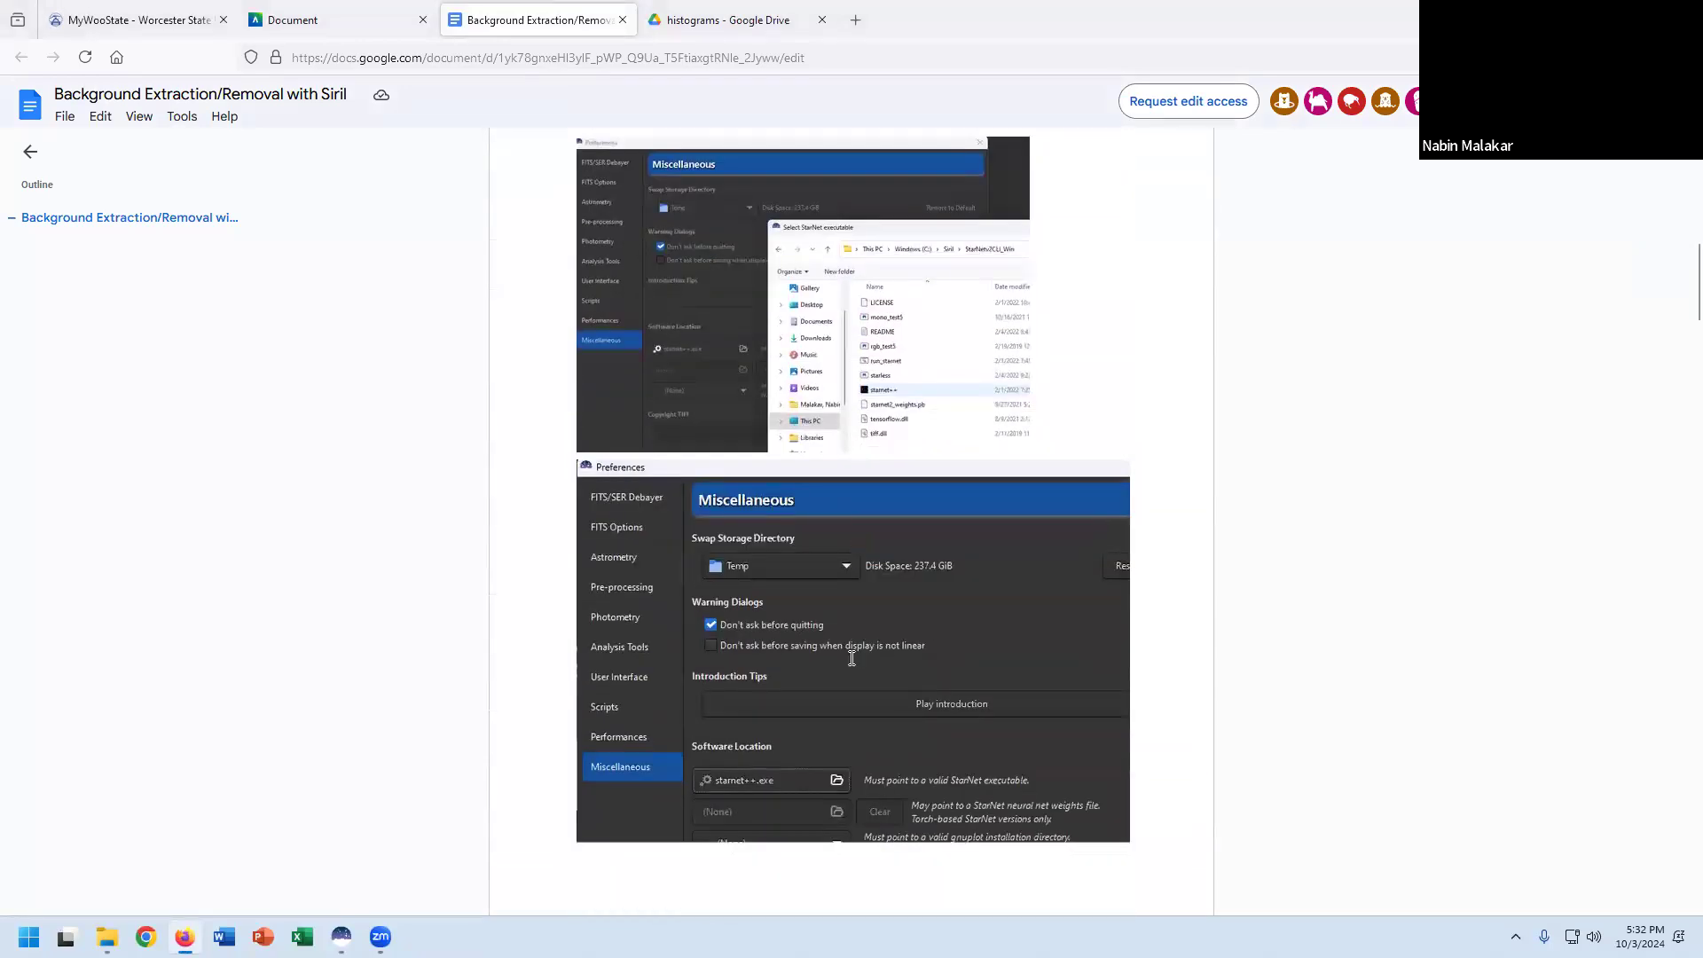
scroll(852, 658, "up", 4)
scroll(852, 658, "down", 5)
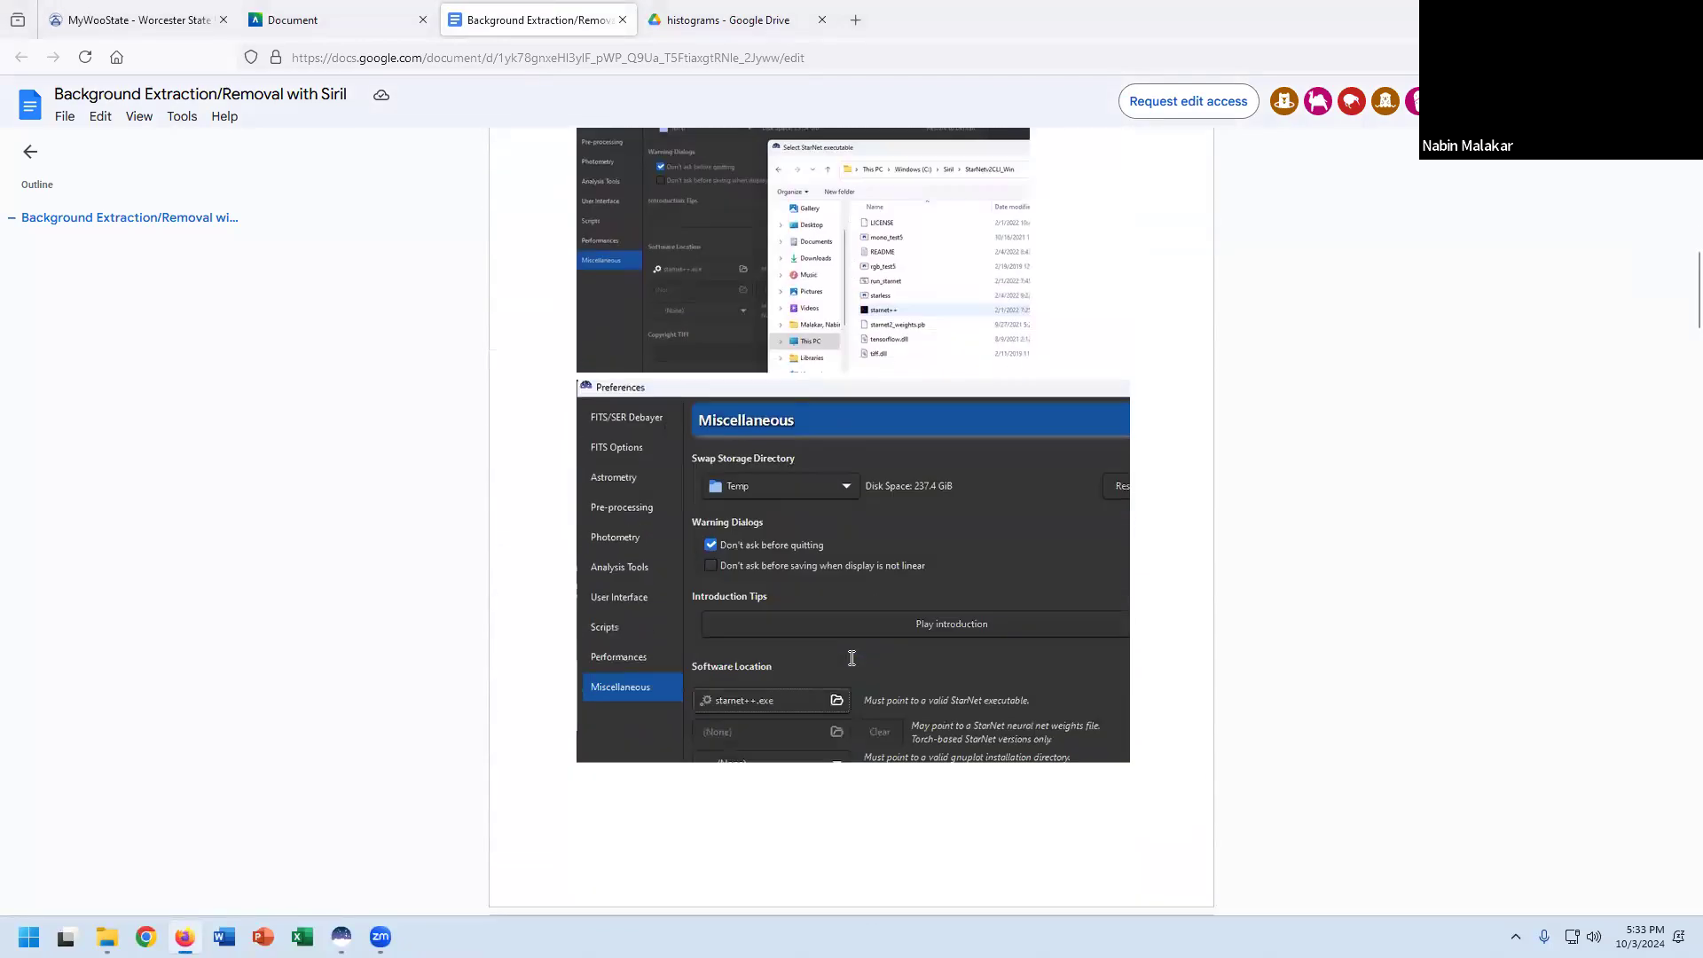
scroll(852, 658, "down", 9)
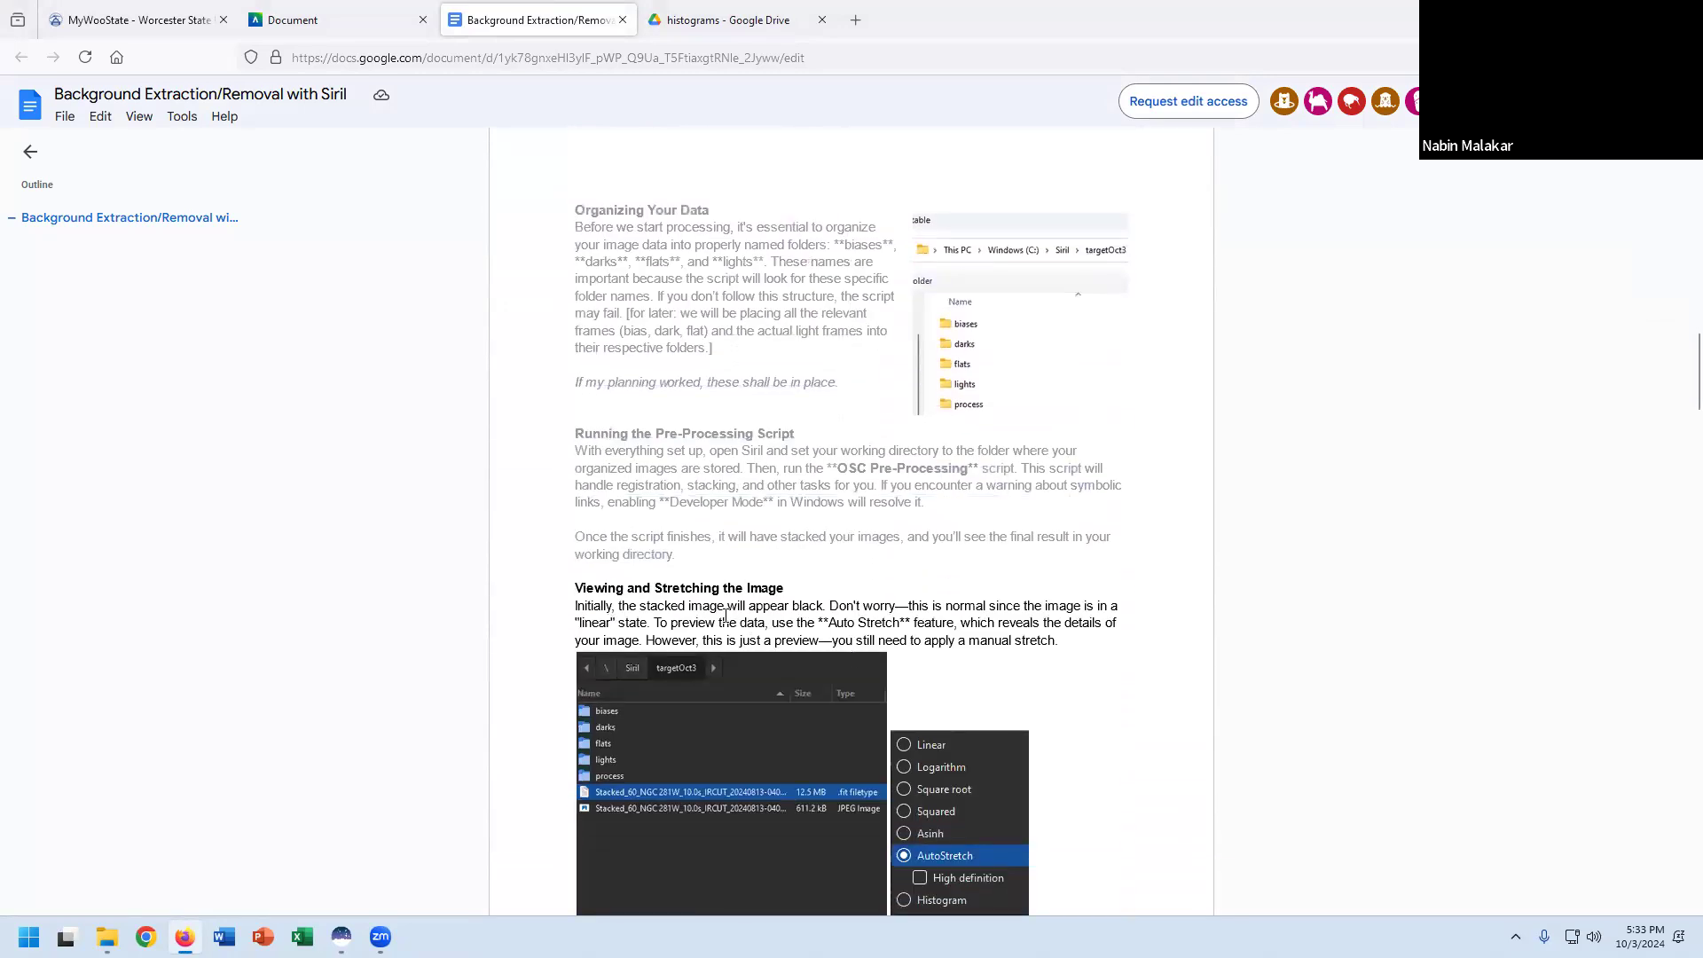
scroll(681, 653, "down", 2)
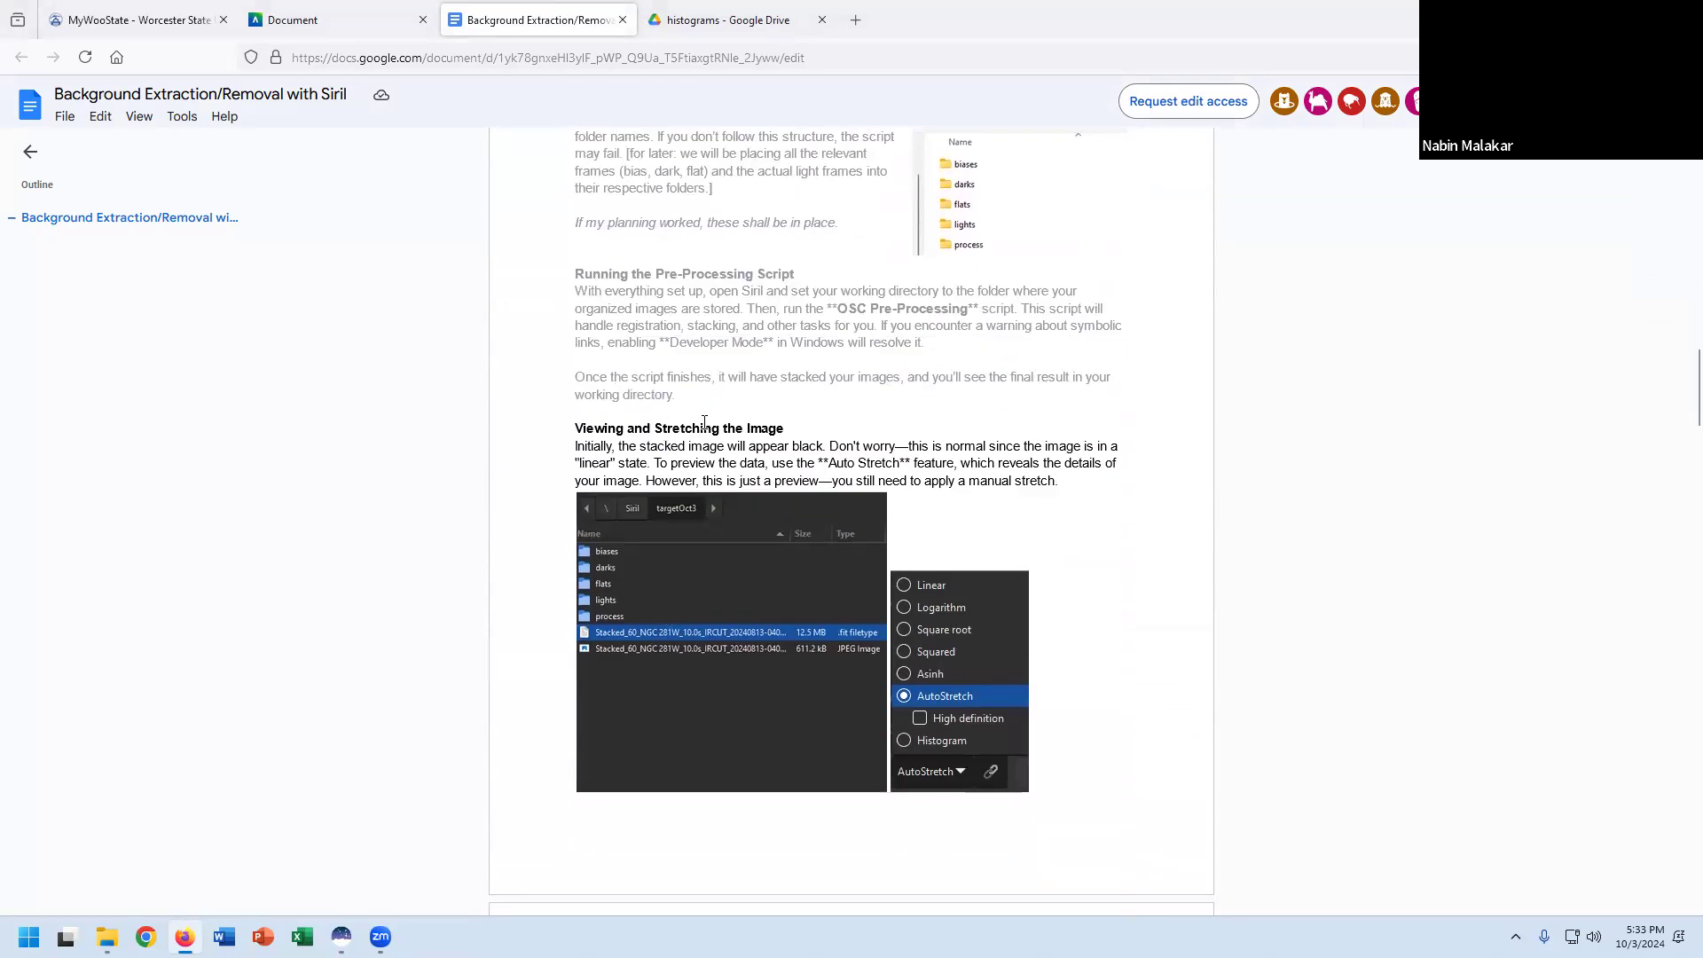
left_click_drag(566, 419, 838, 450)
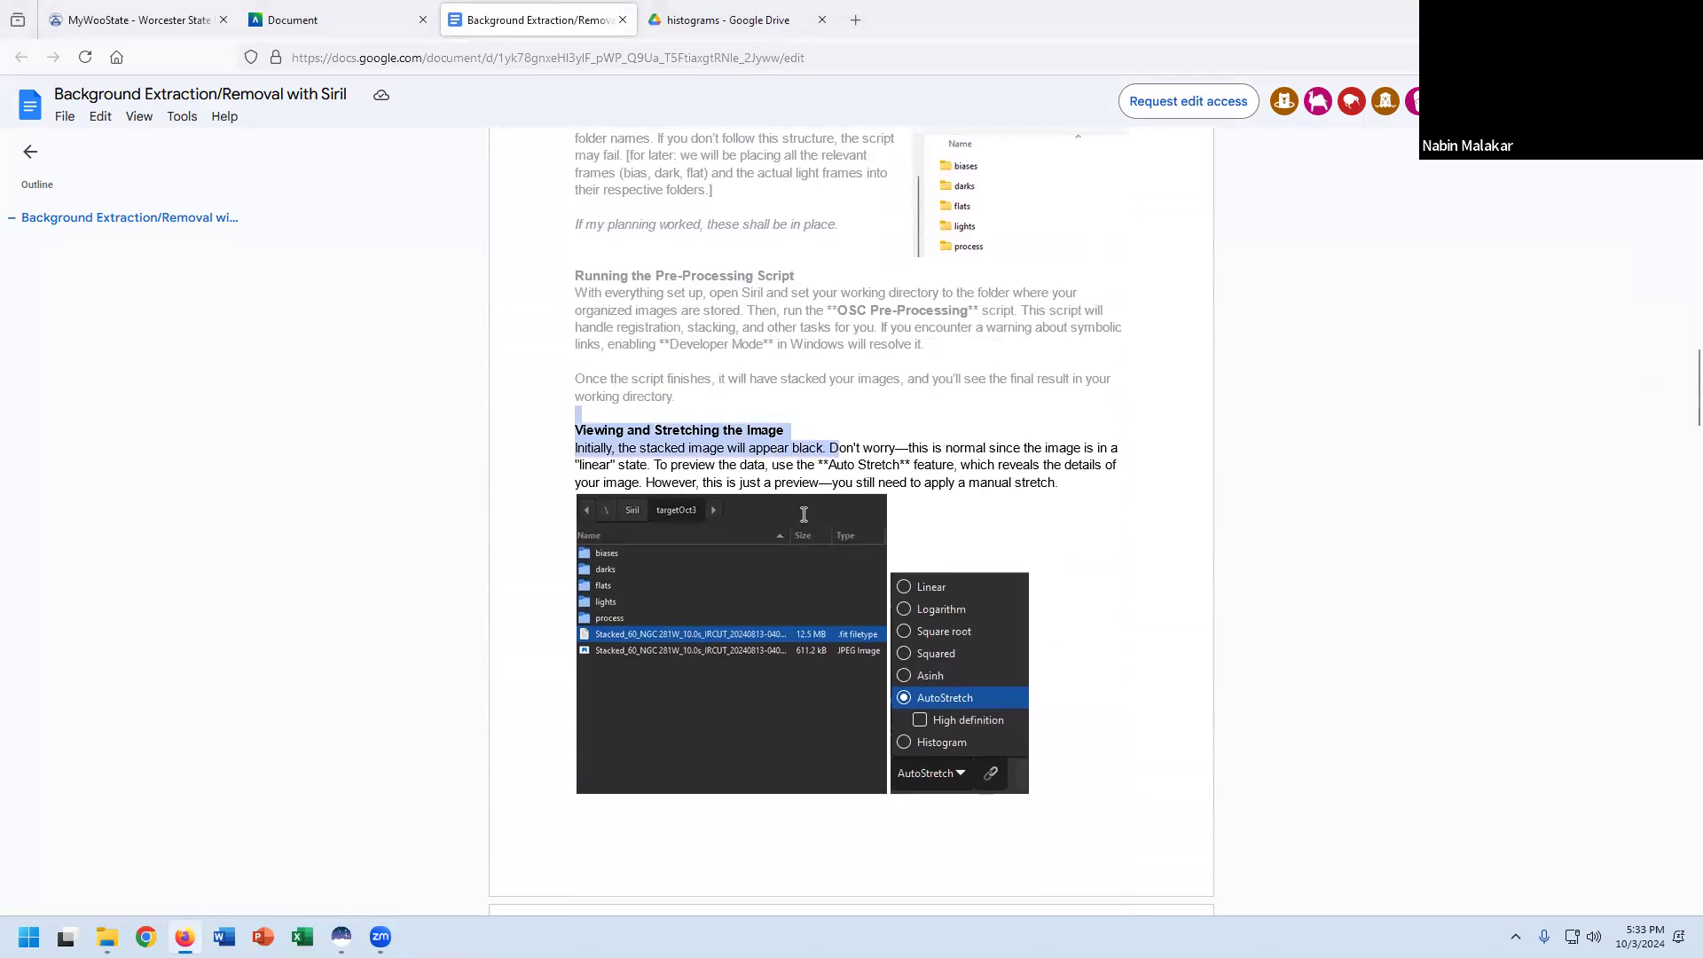
scroll(770, 486, "up", 9)
scroll(770, 486, "up", 8)
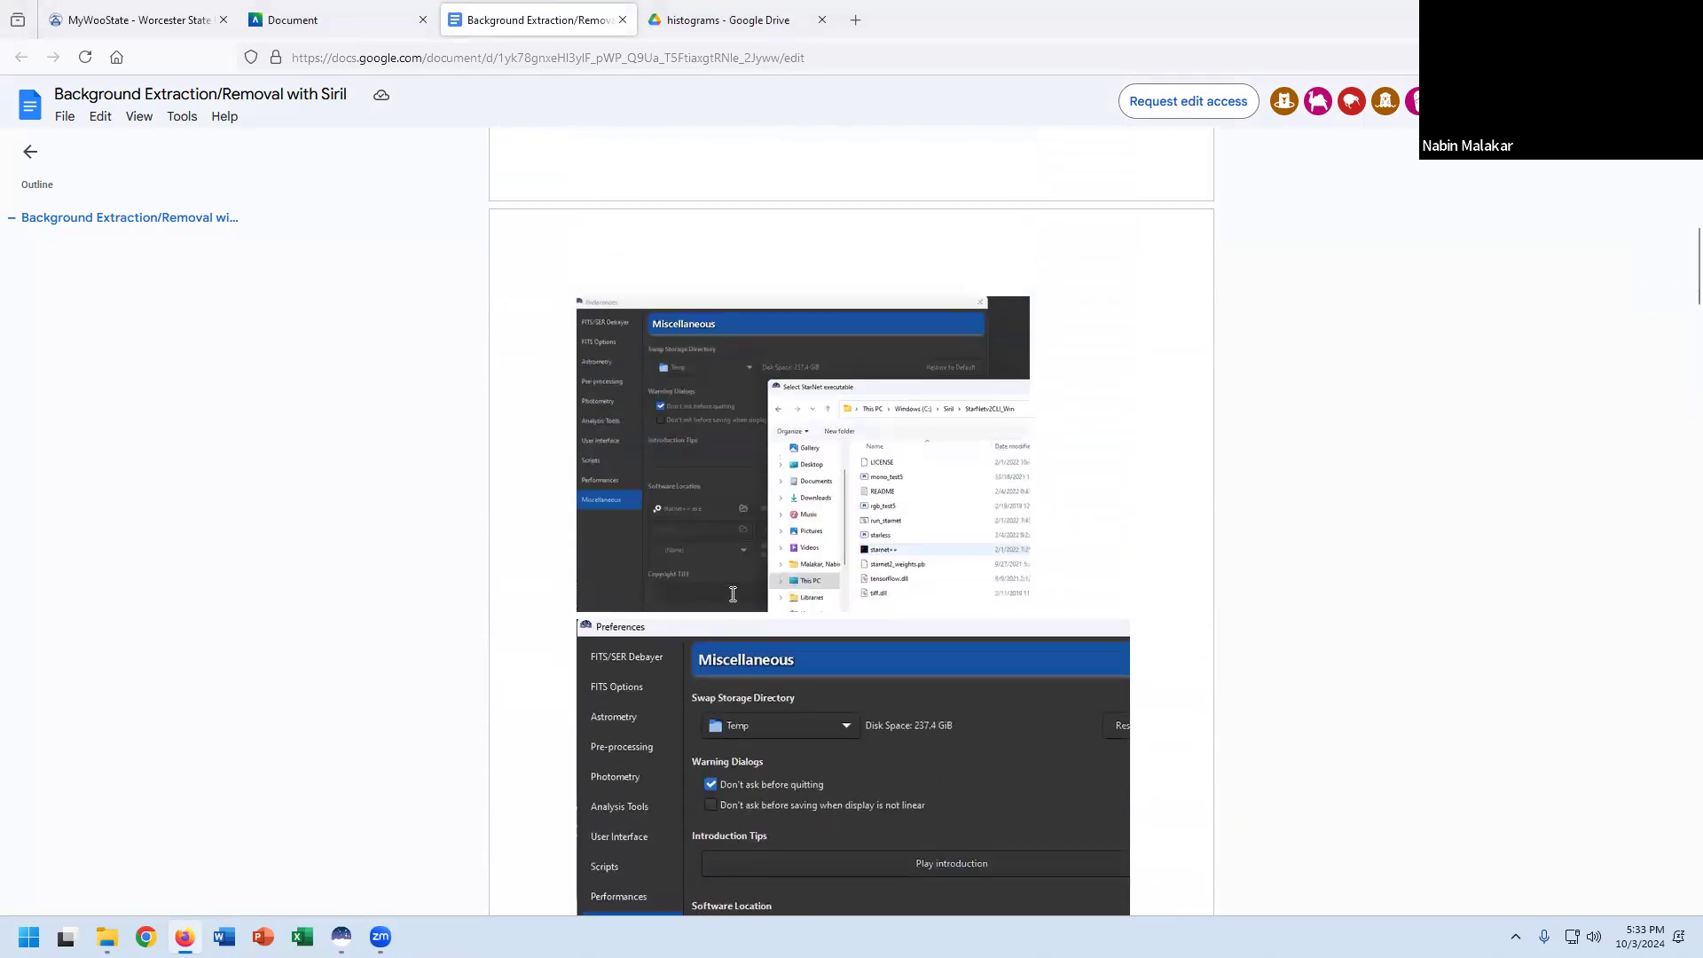
scroll(718, 644, "up", 5)
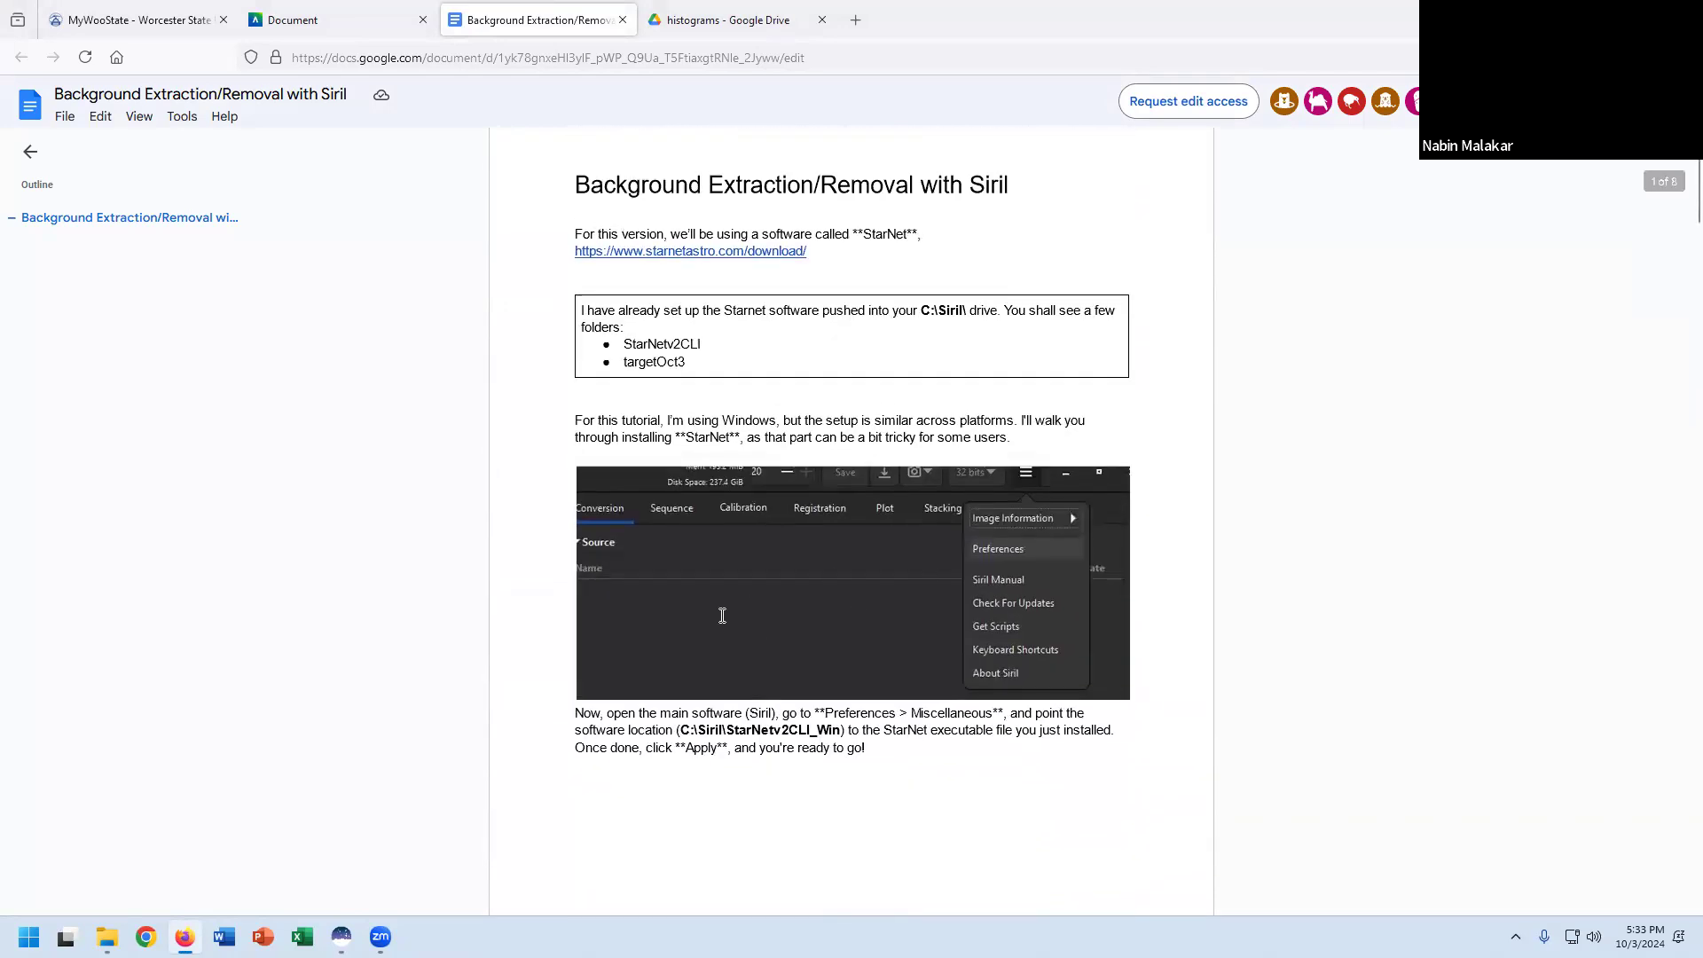
scroll(926, 539, "up", 2)
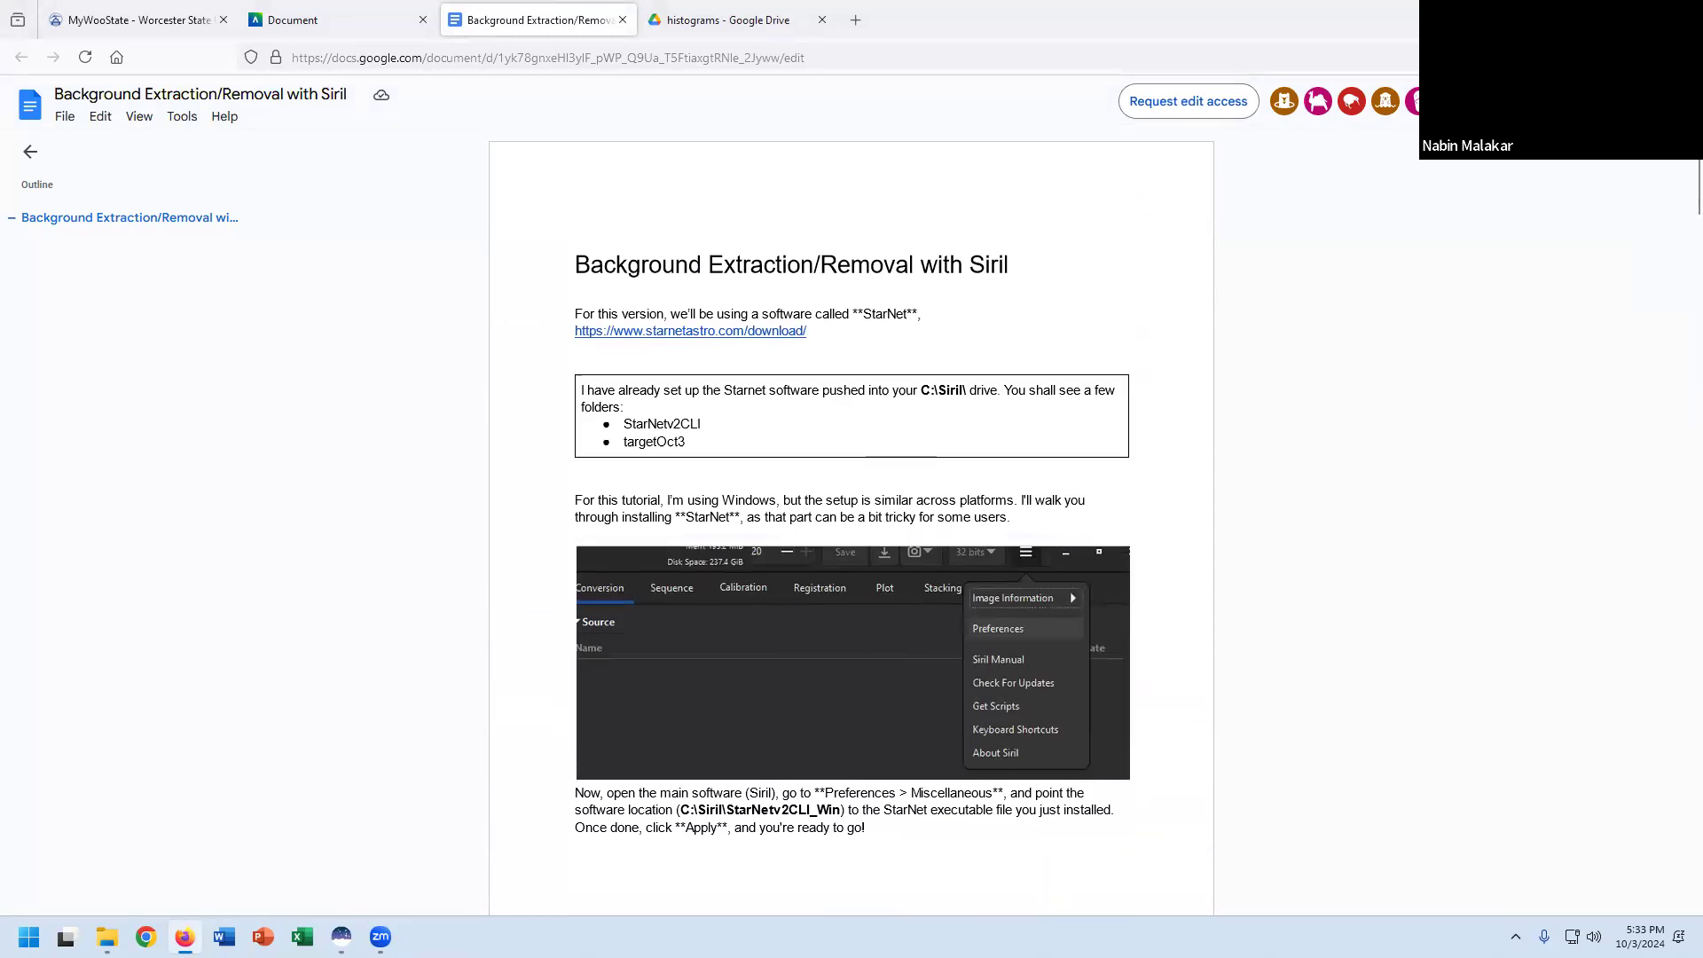
Switch to Siril and change the current working directory to C:\Siril\targetOct3.
key("alt+Tab")
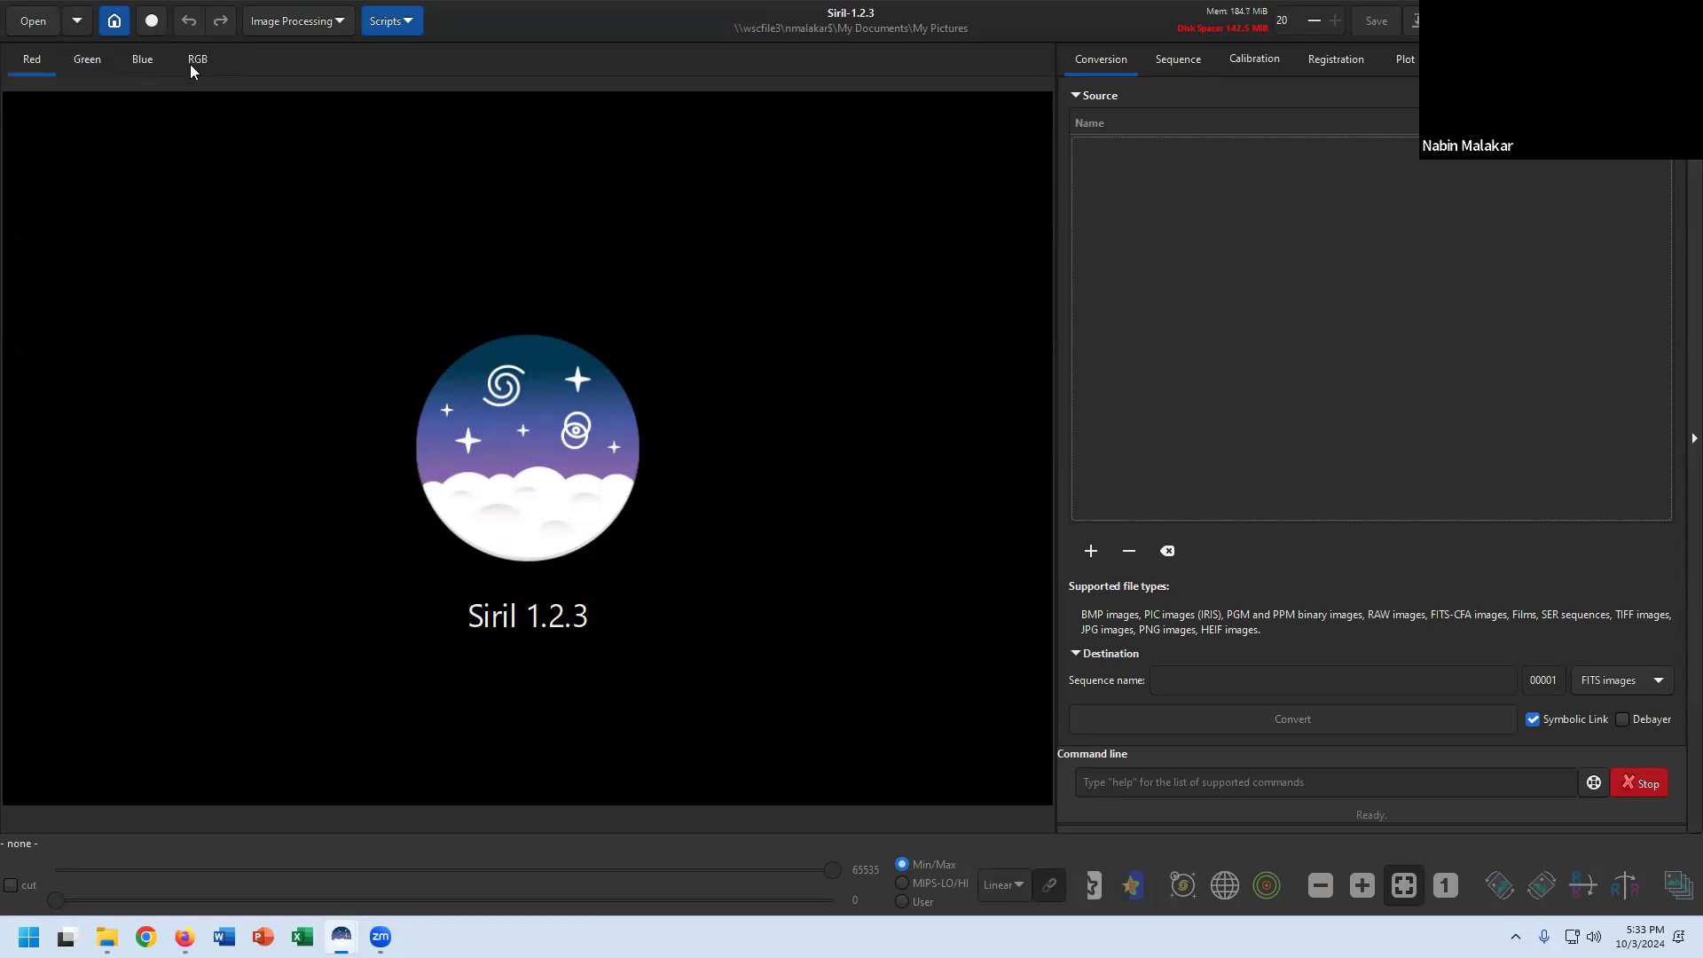
left_click(114, 20)
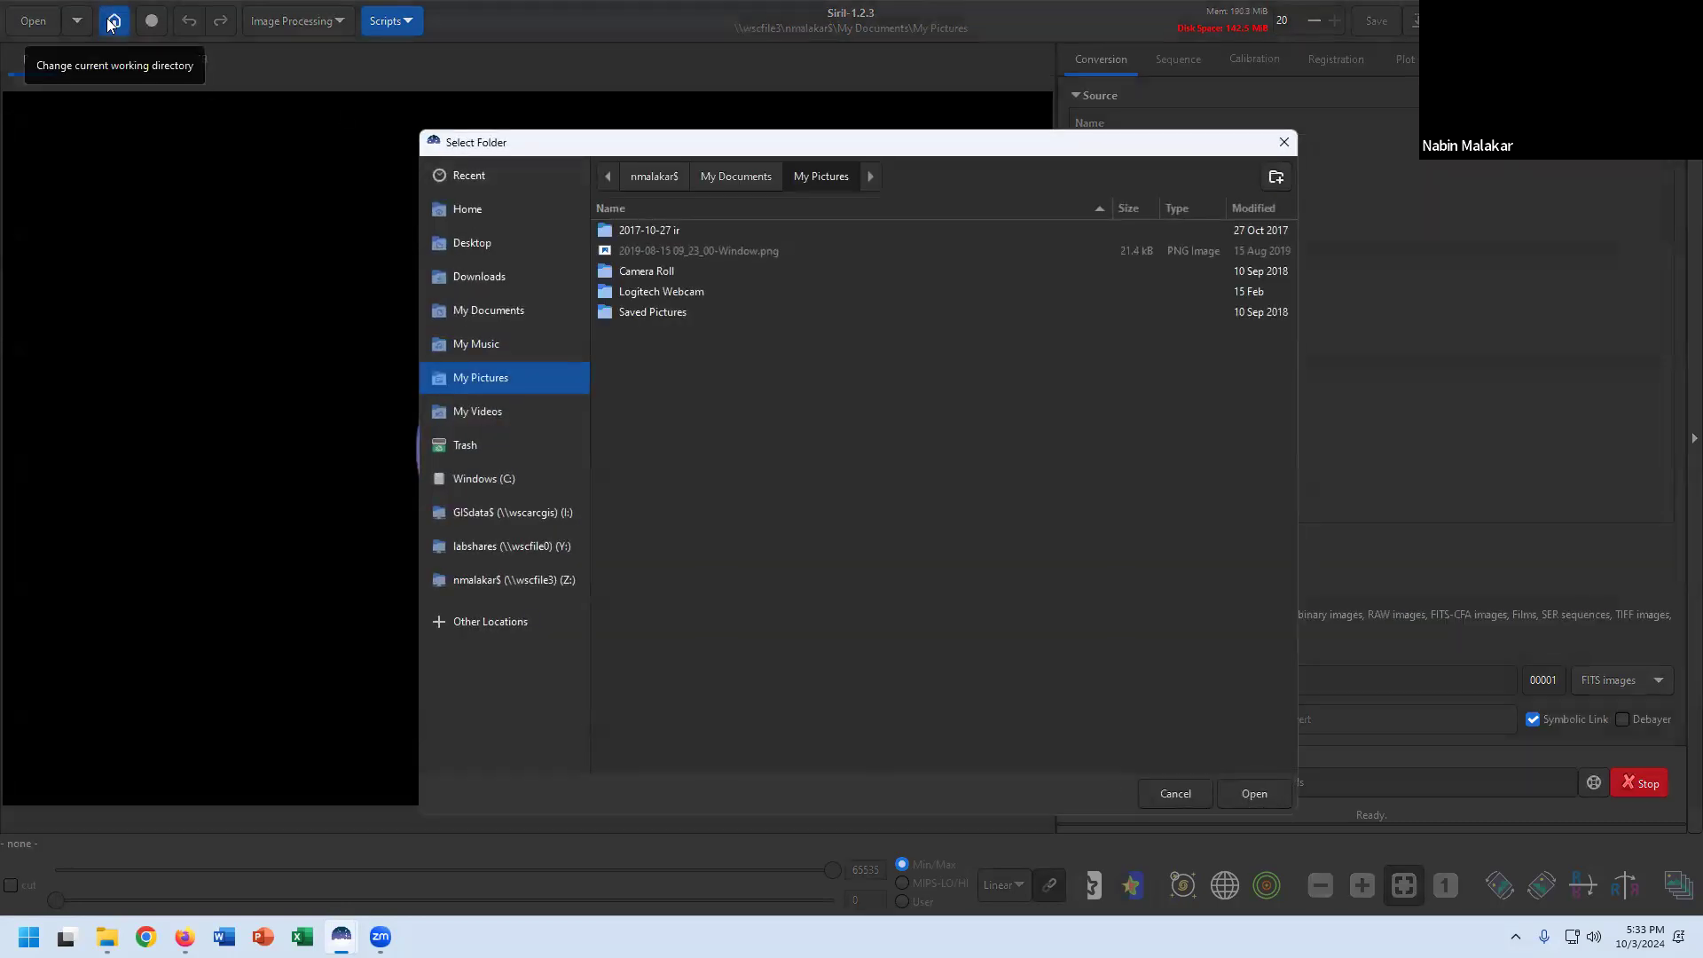
left_click(512, 478)
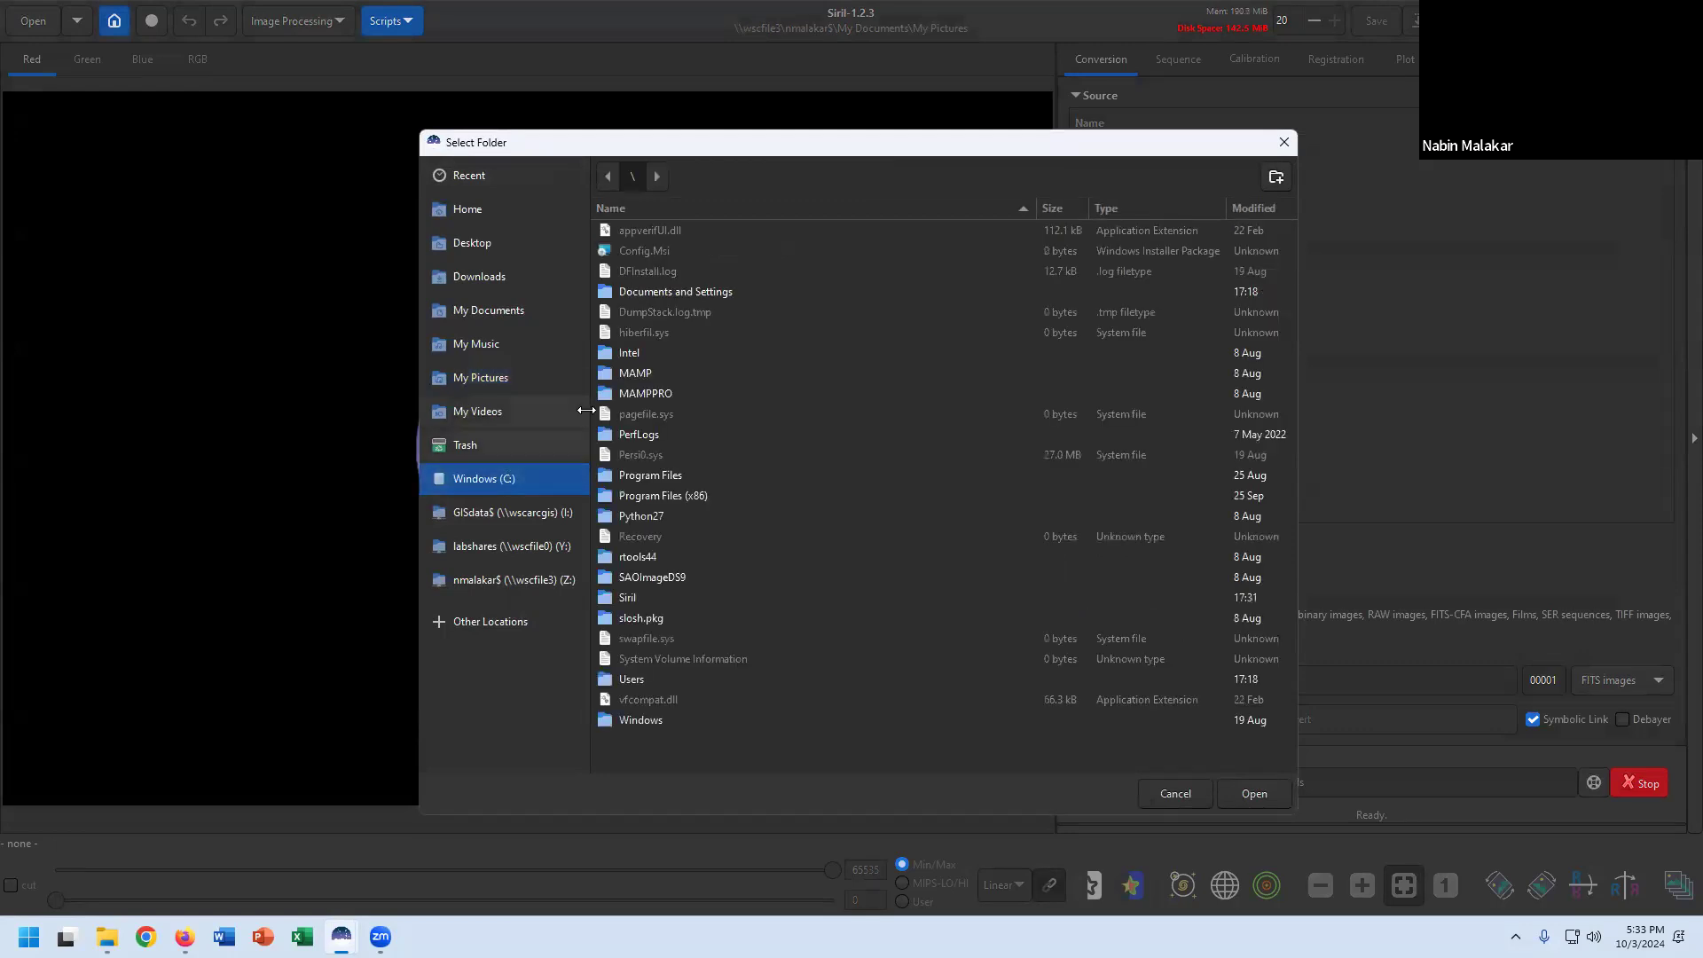
double_click(637, 597)
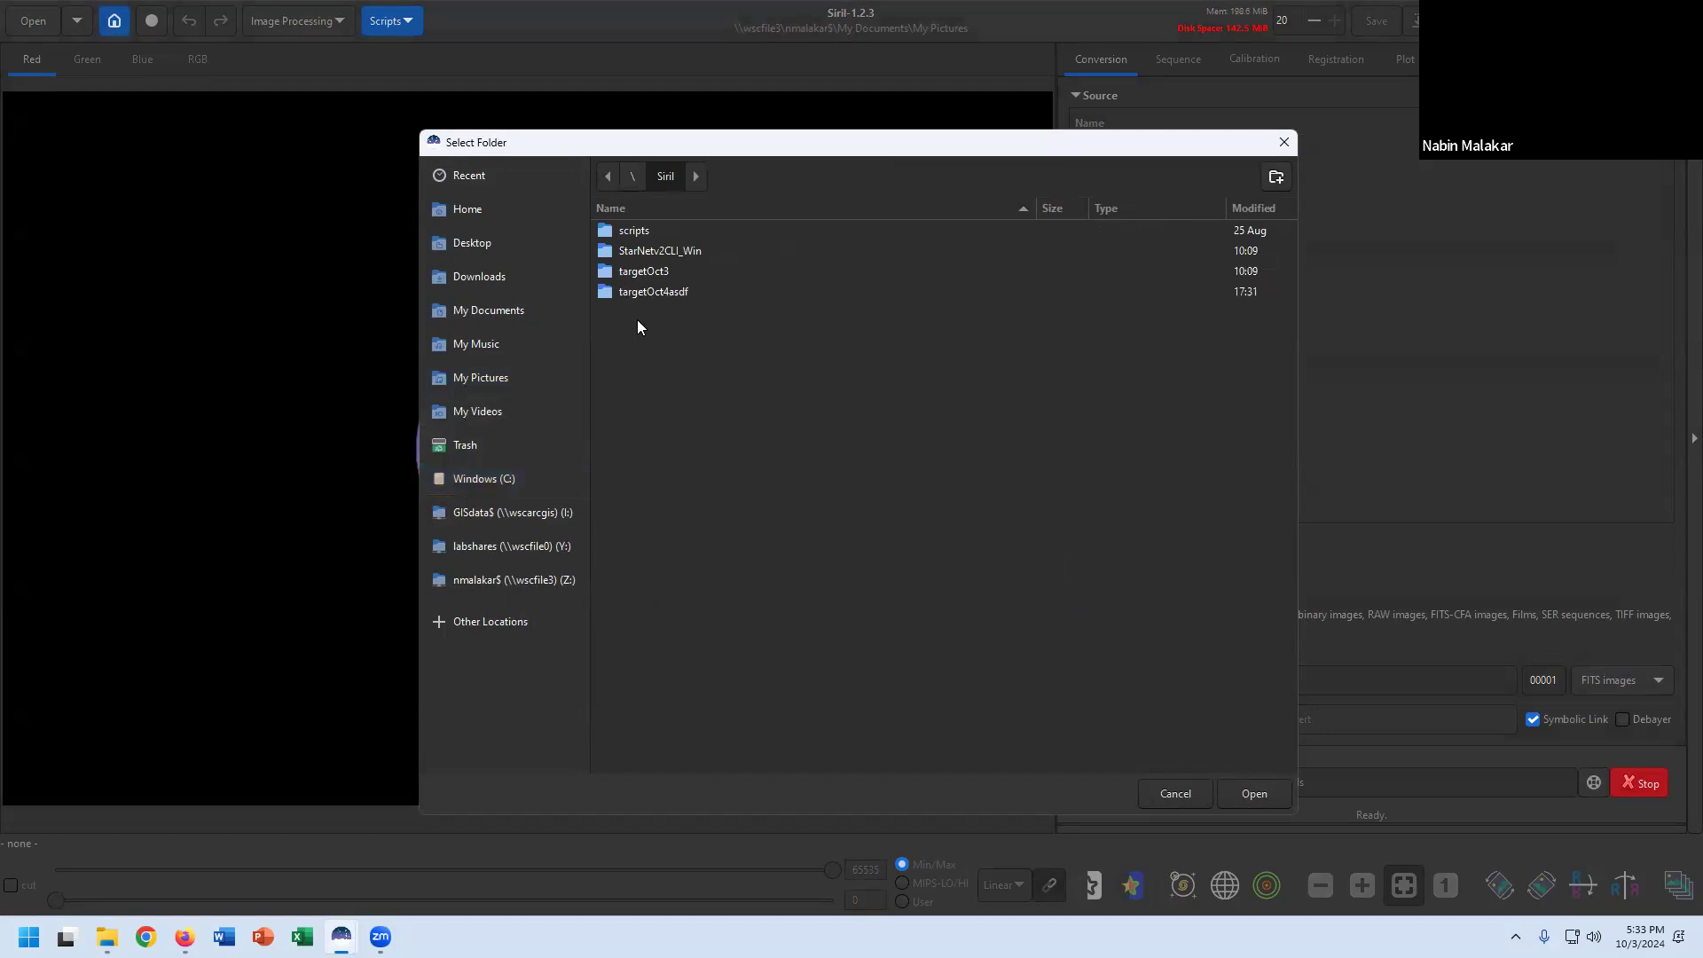
left_click(650, 269)
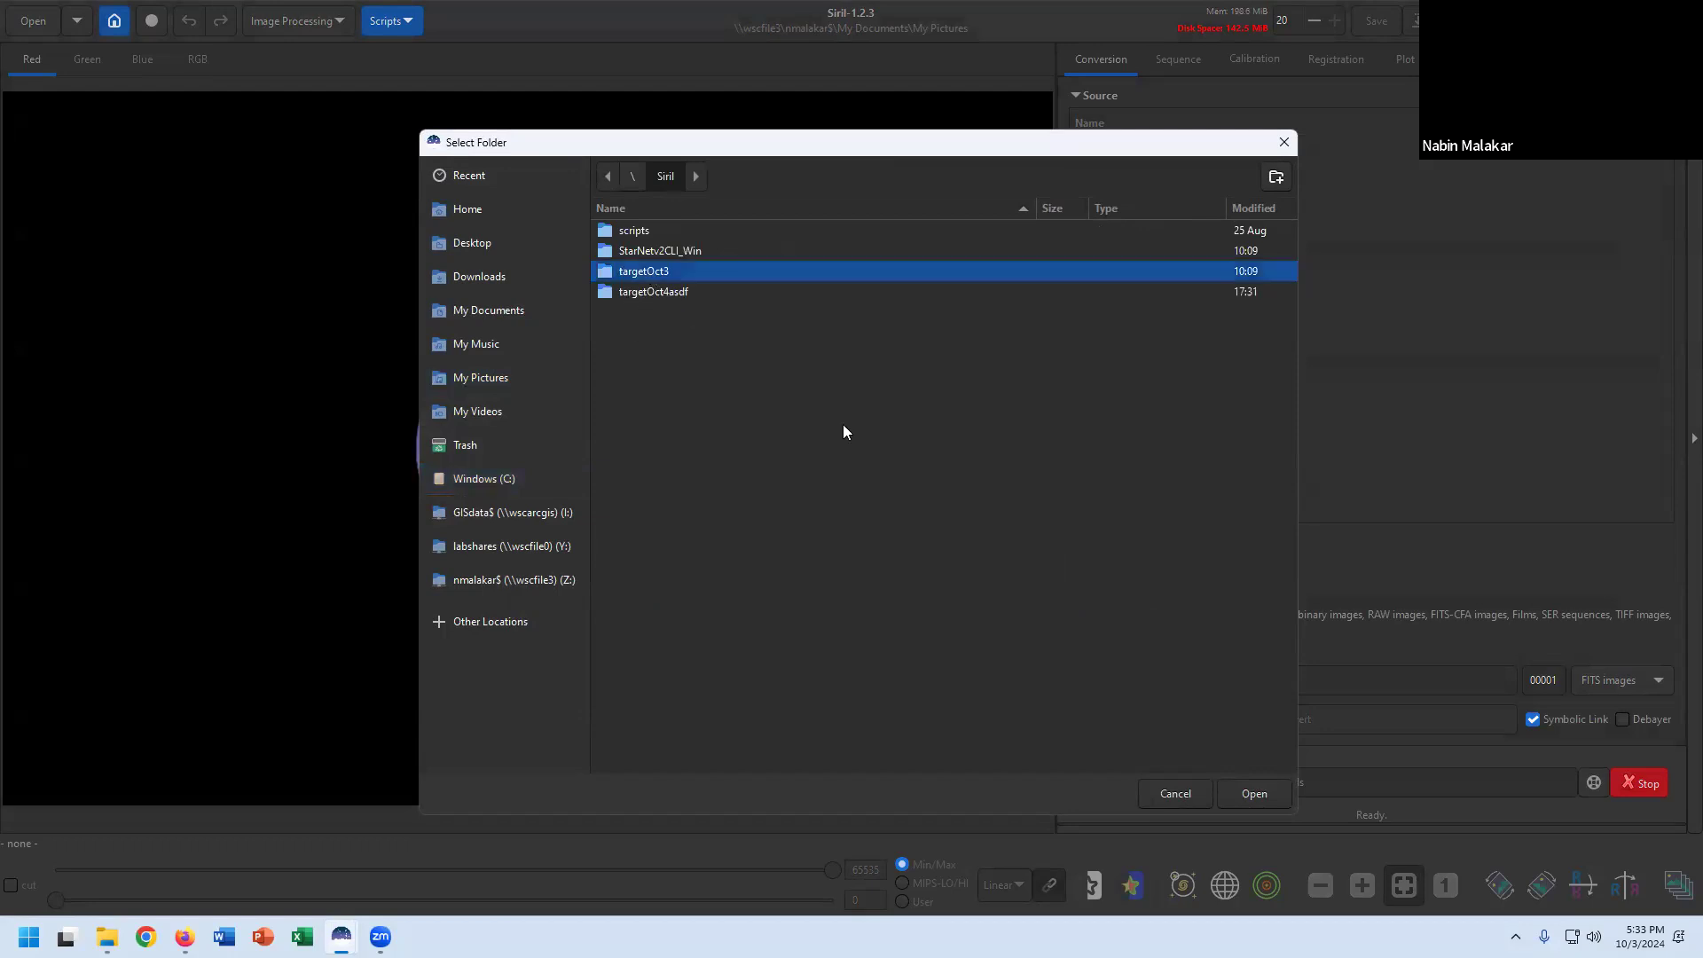
left_click(1251, 793)
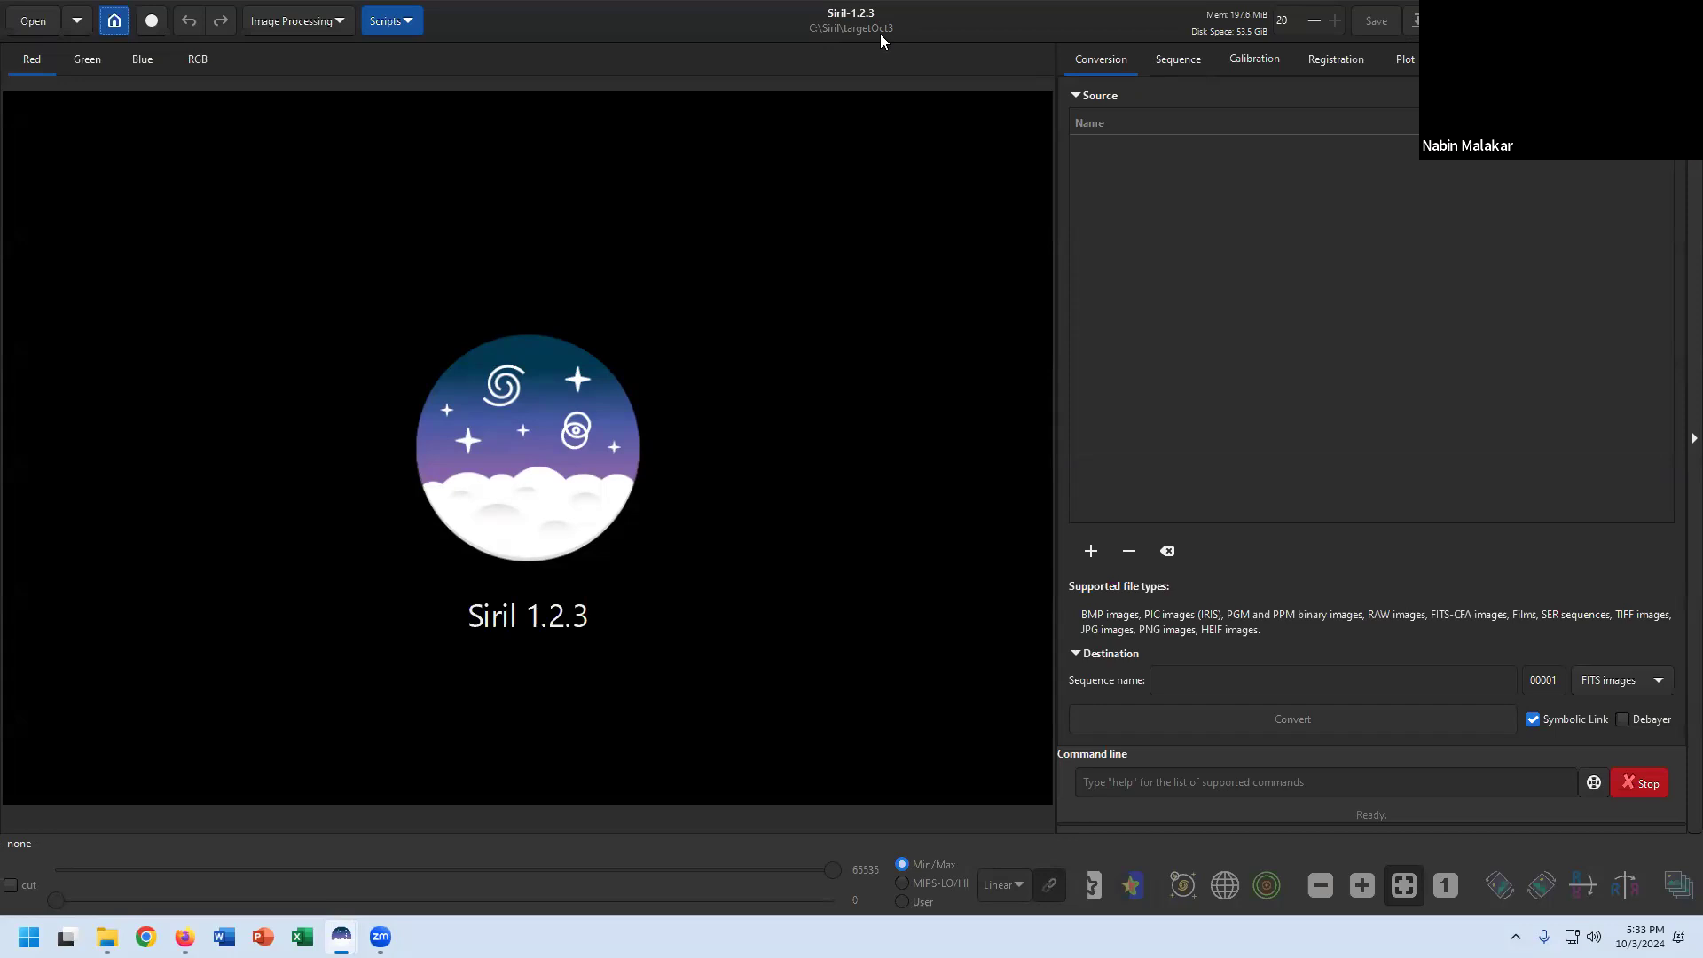
Repeat the working directory selection, browsing from the C: drive through Siril to targetOct3.
left_click(115, 23)
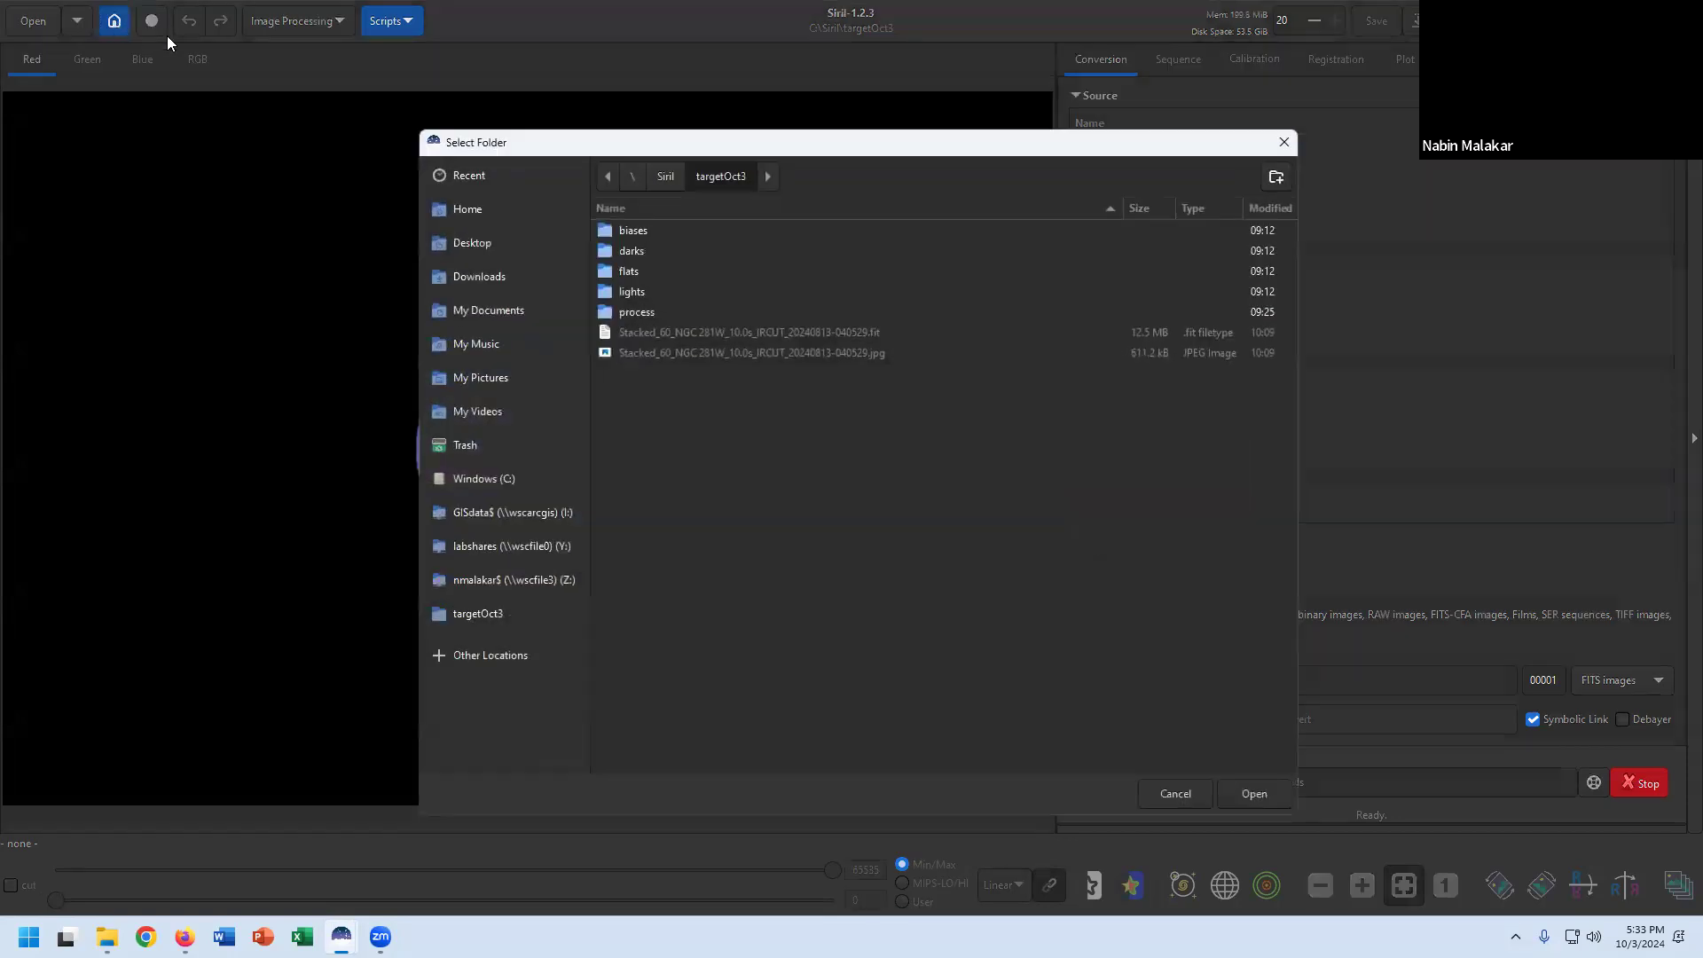
left_click(511, 480)
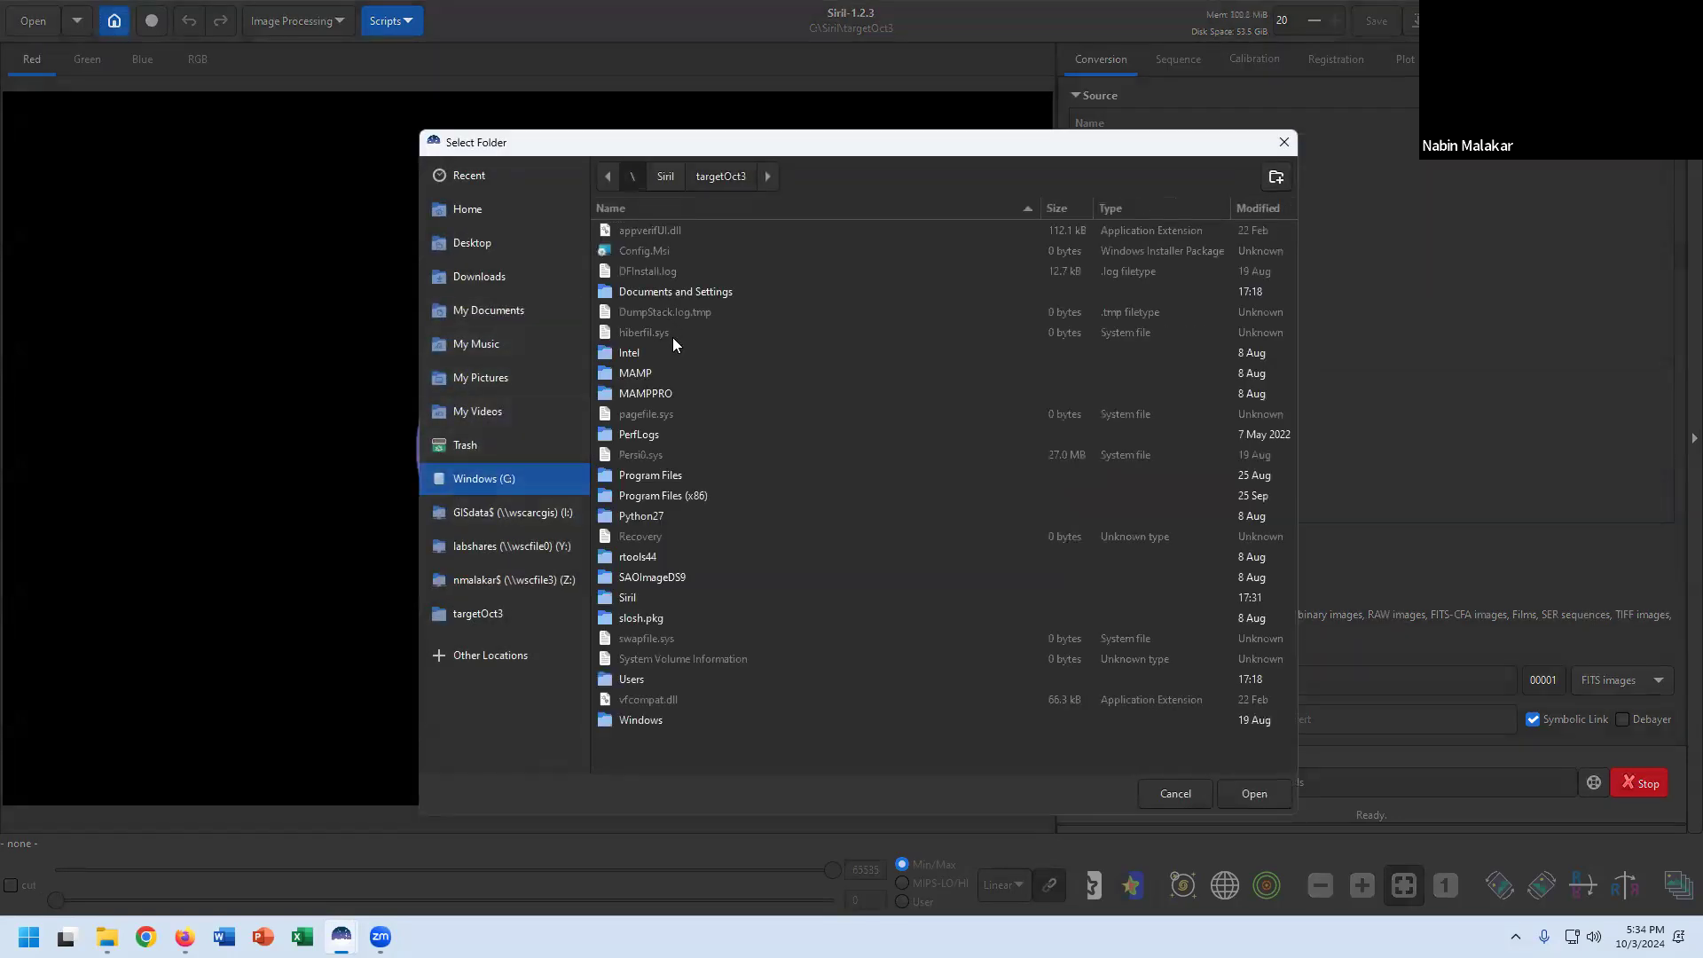
double_click(629, 600)
double_click(657, 271)
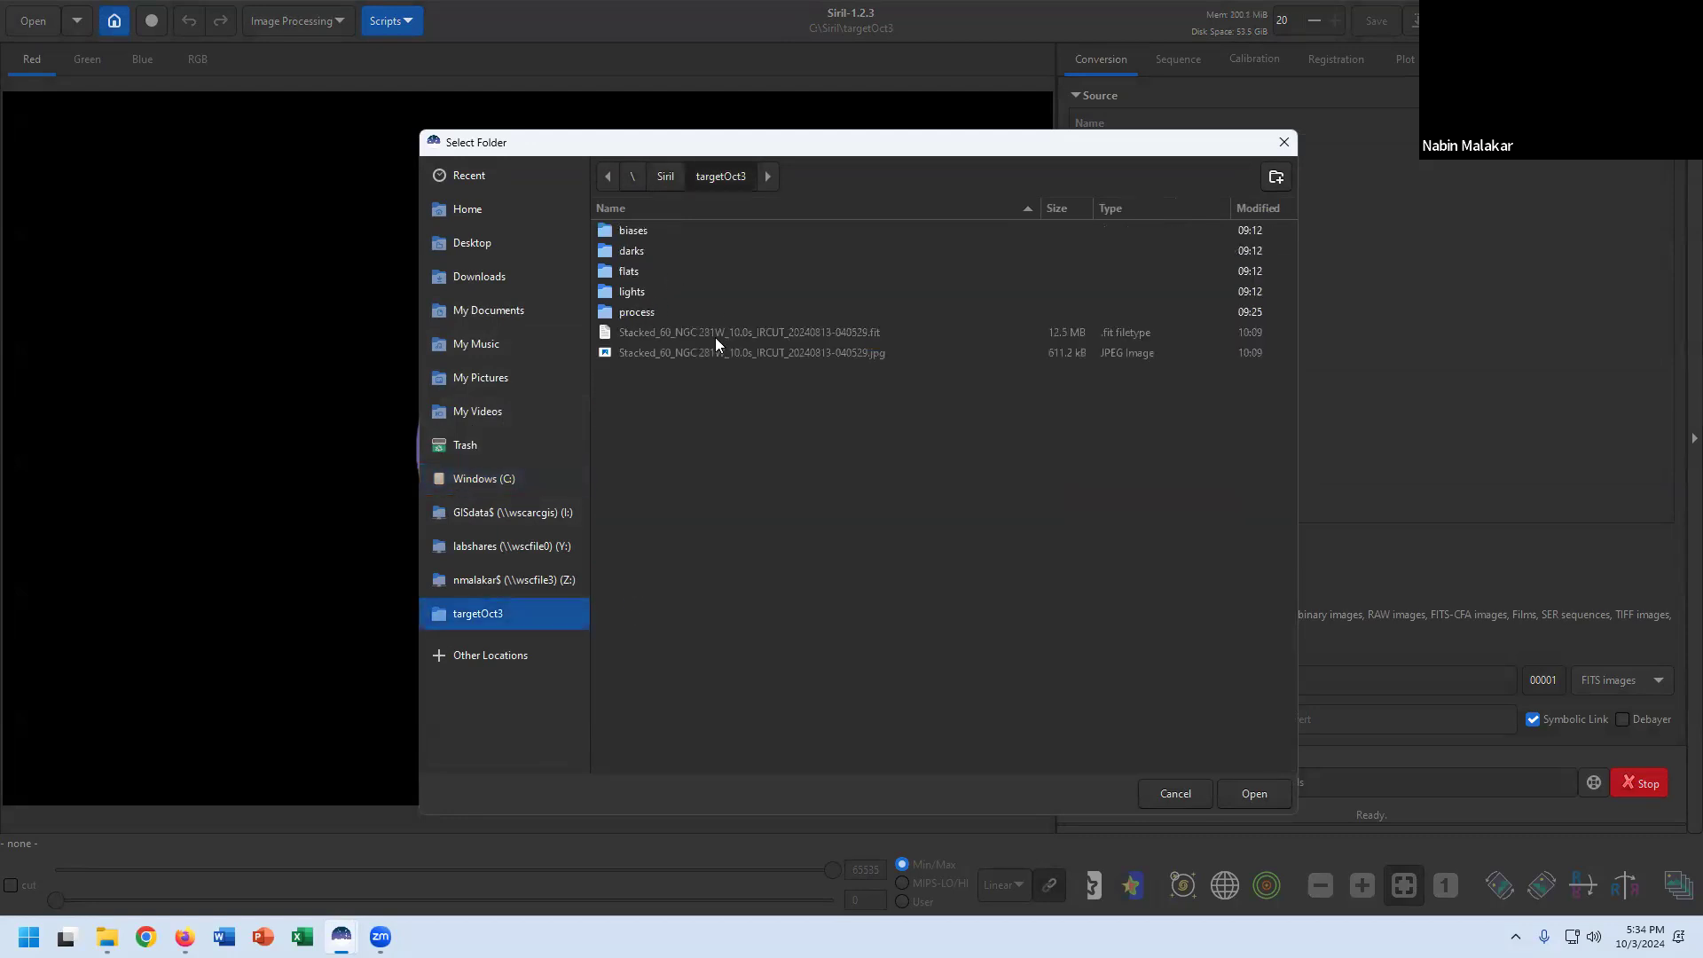
left_click(1254, 794)
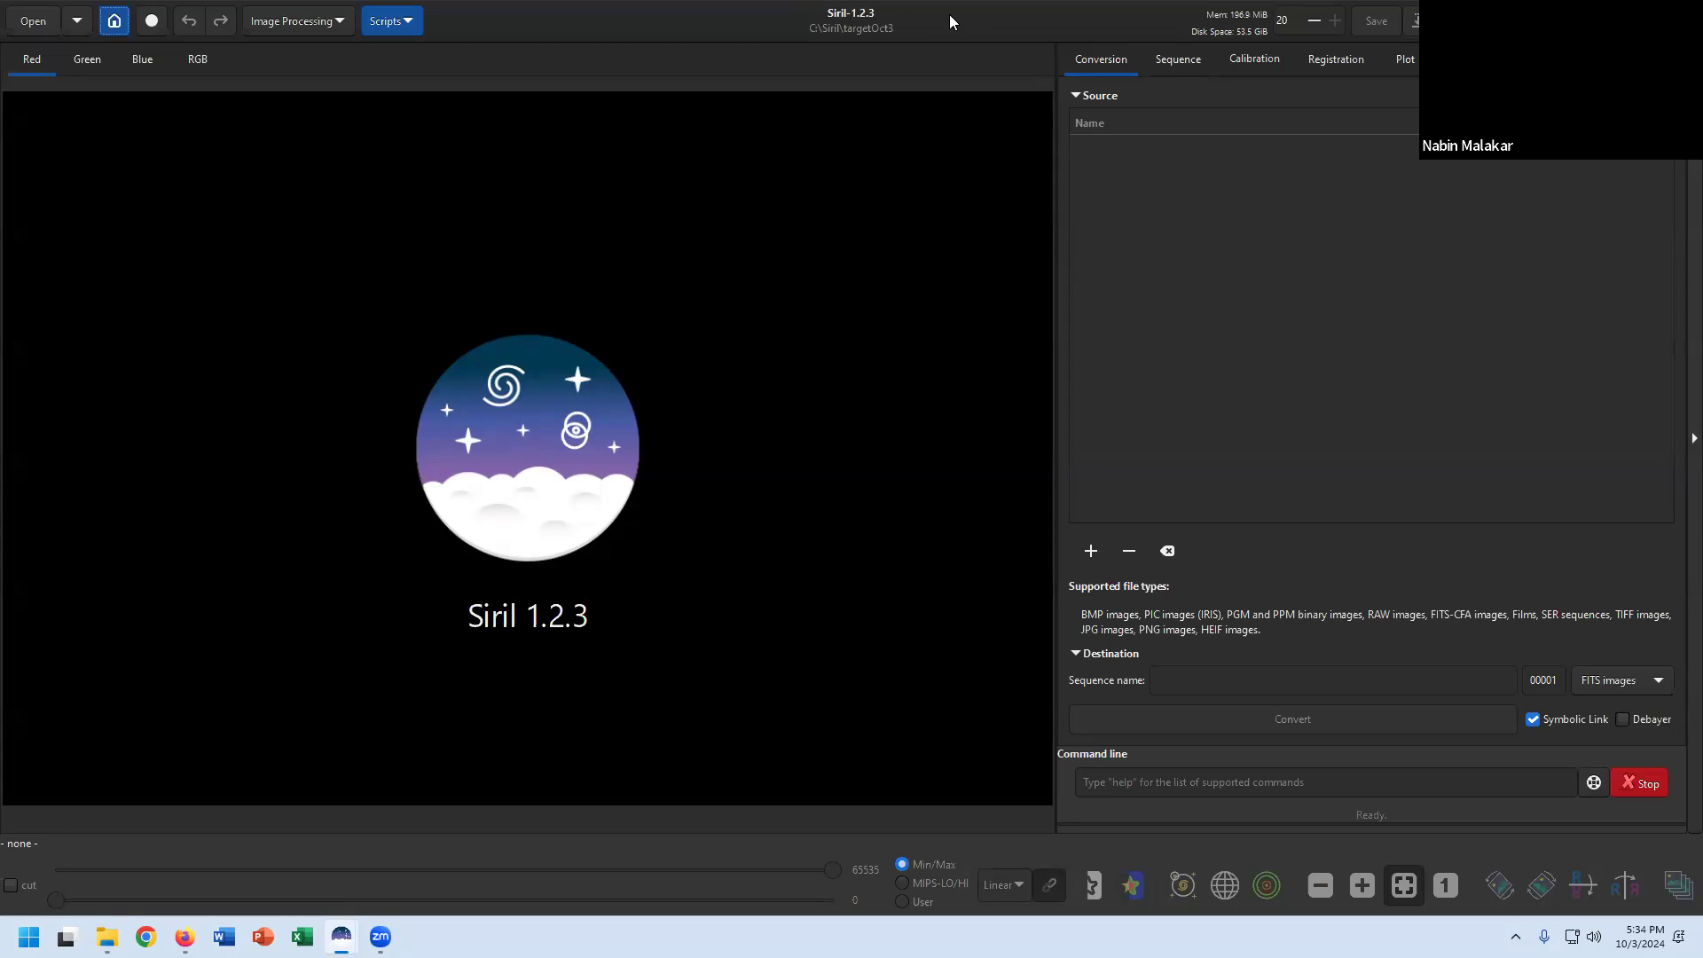
Open the stacked image Stacked_60_NGC 281W_10.0s_IRCUT_20240813-040529.fit from the targetOct3 folder.
mouse_move(1253, 32)
left_click(36, 22)
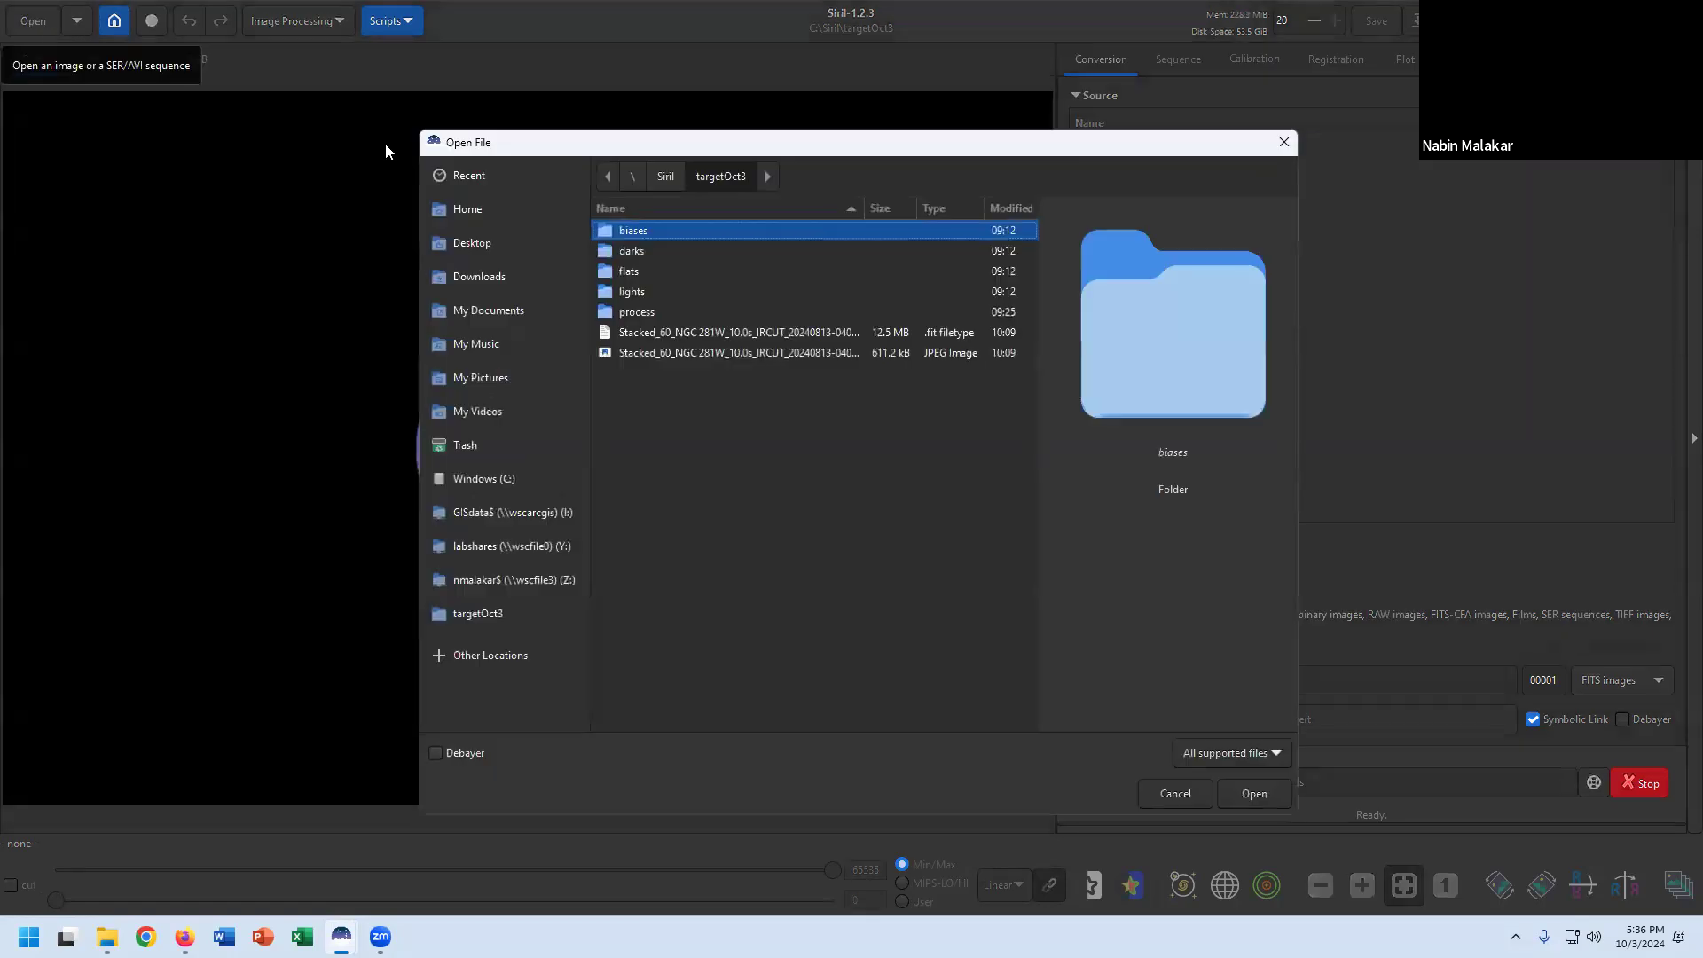
left_click(828, 334)
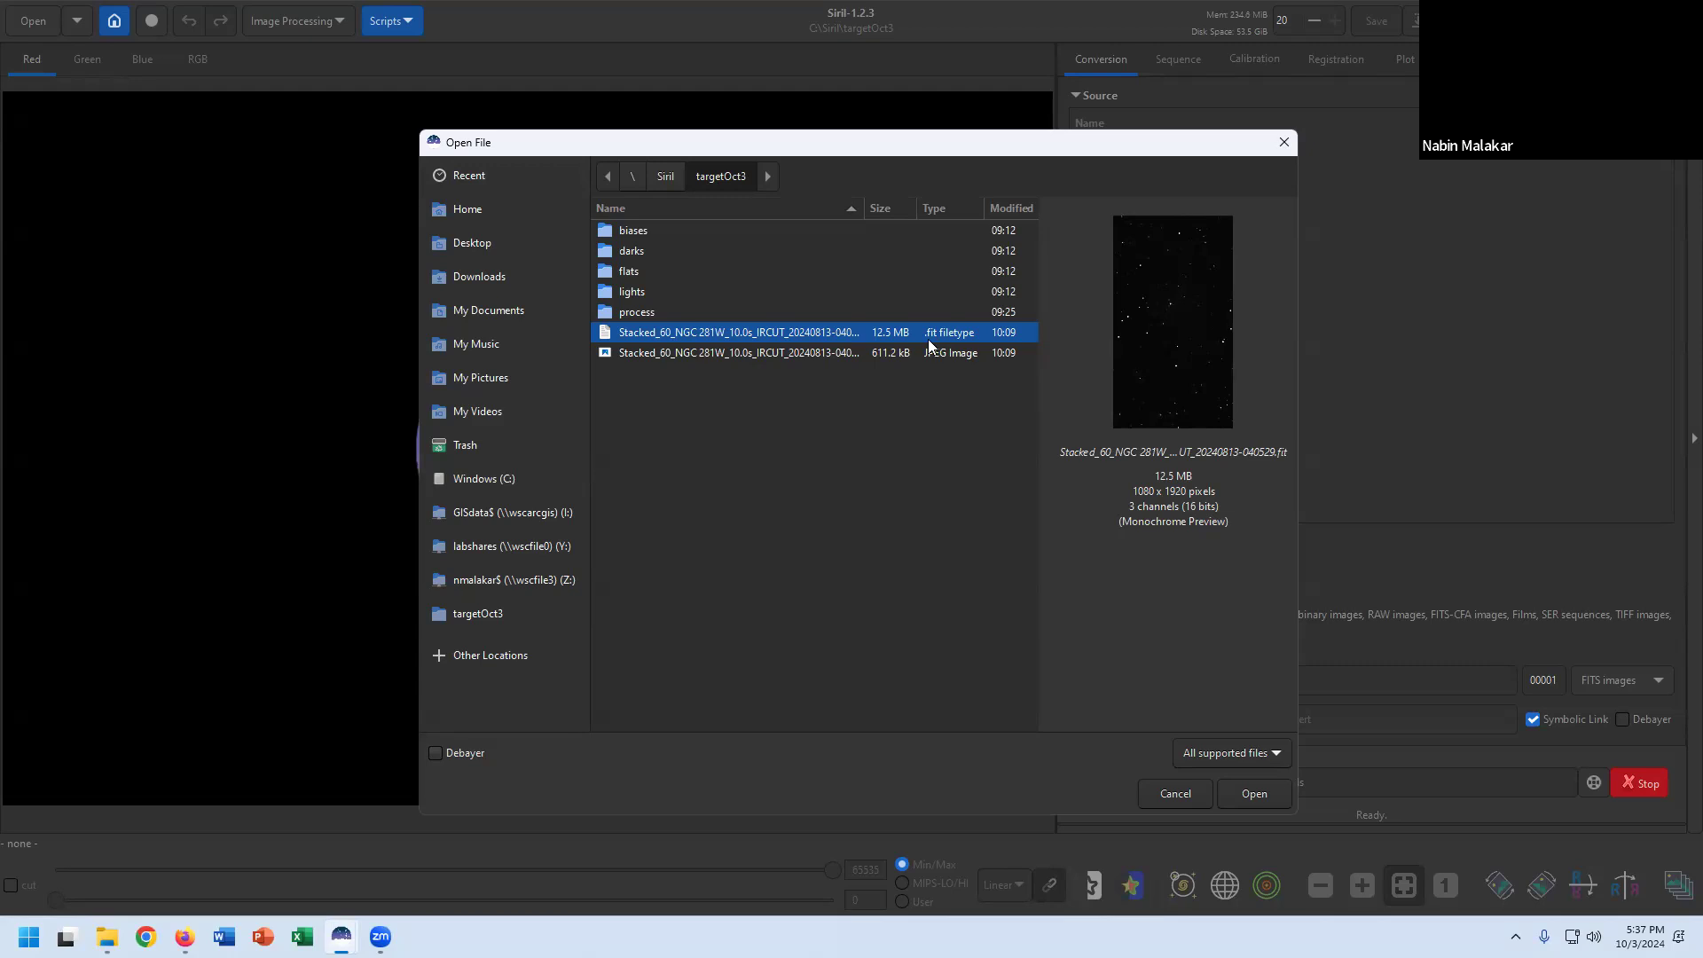
left_click(1274, 793)
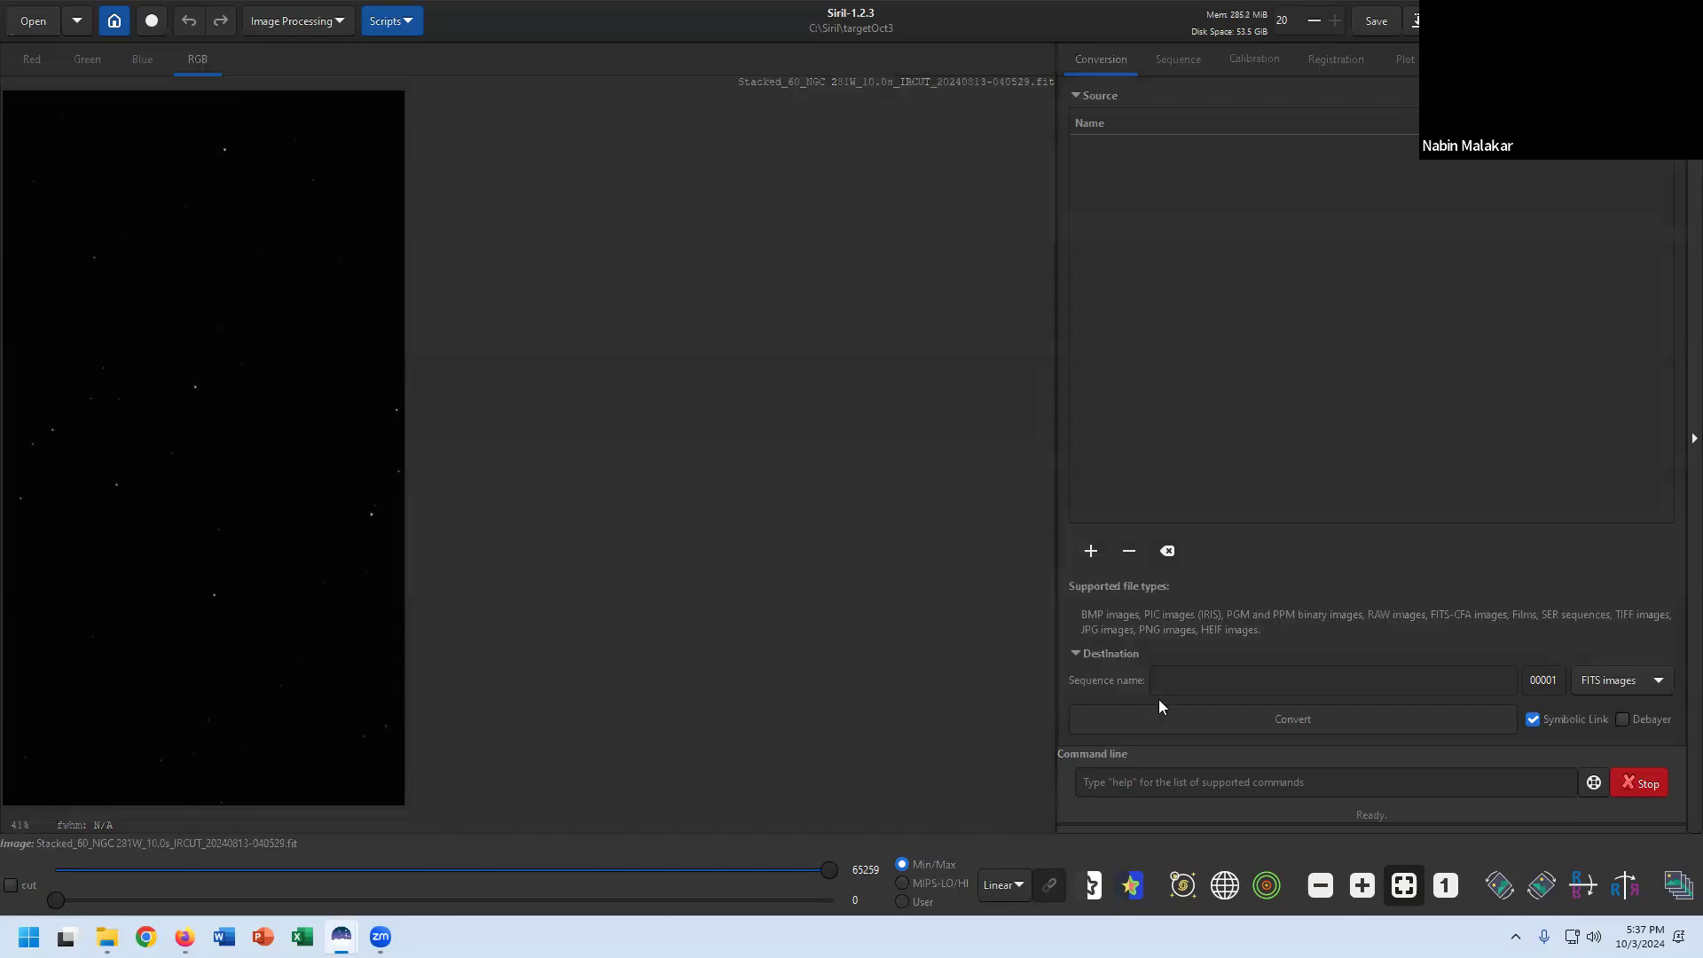
Set the stacked image's display mode to AutoStretch.
left_click(1019, 886)
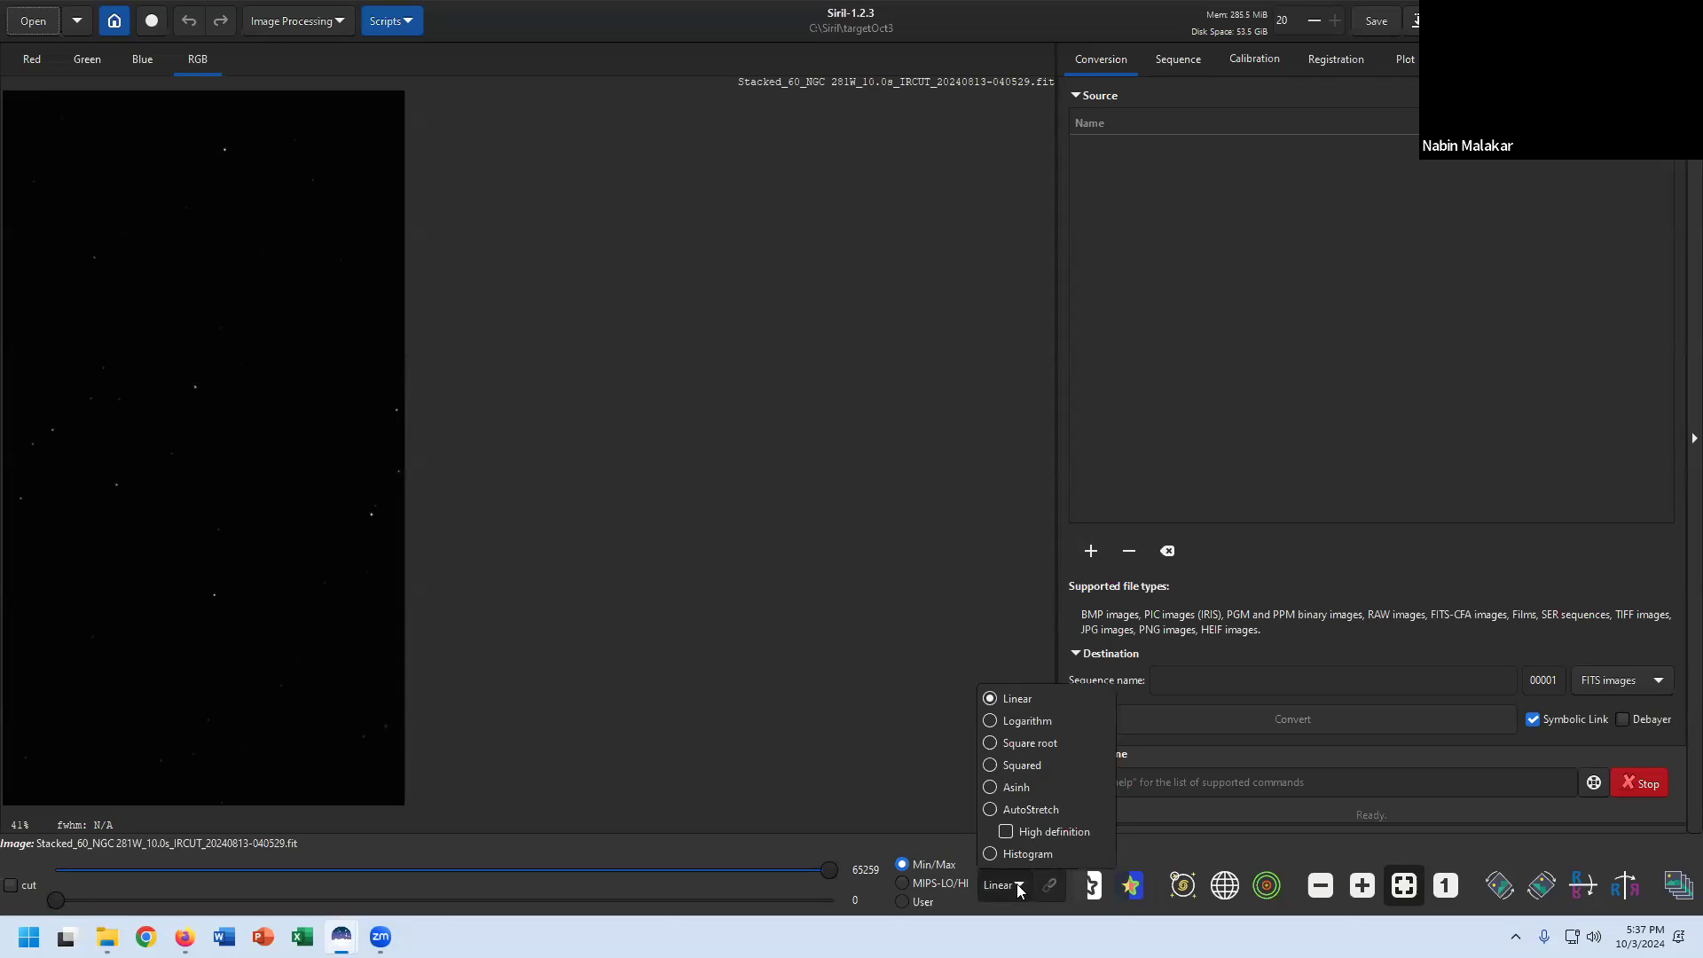
left_click(1011, 809)
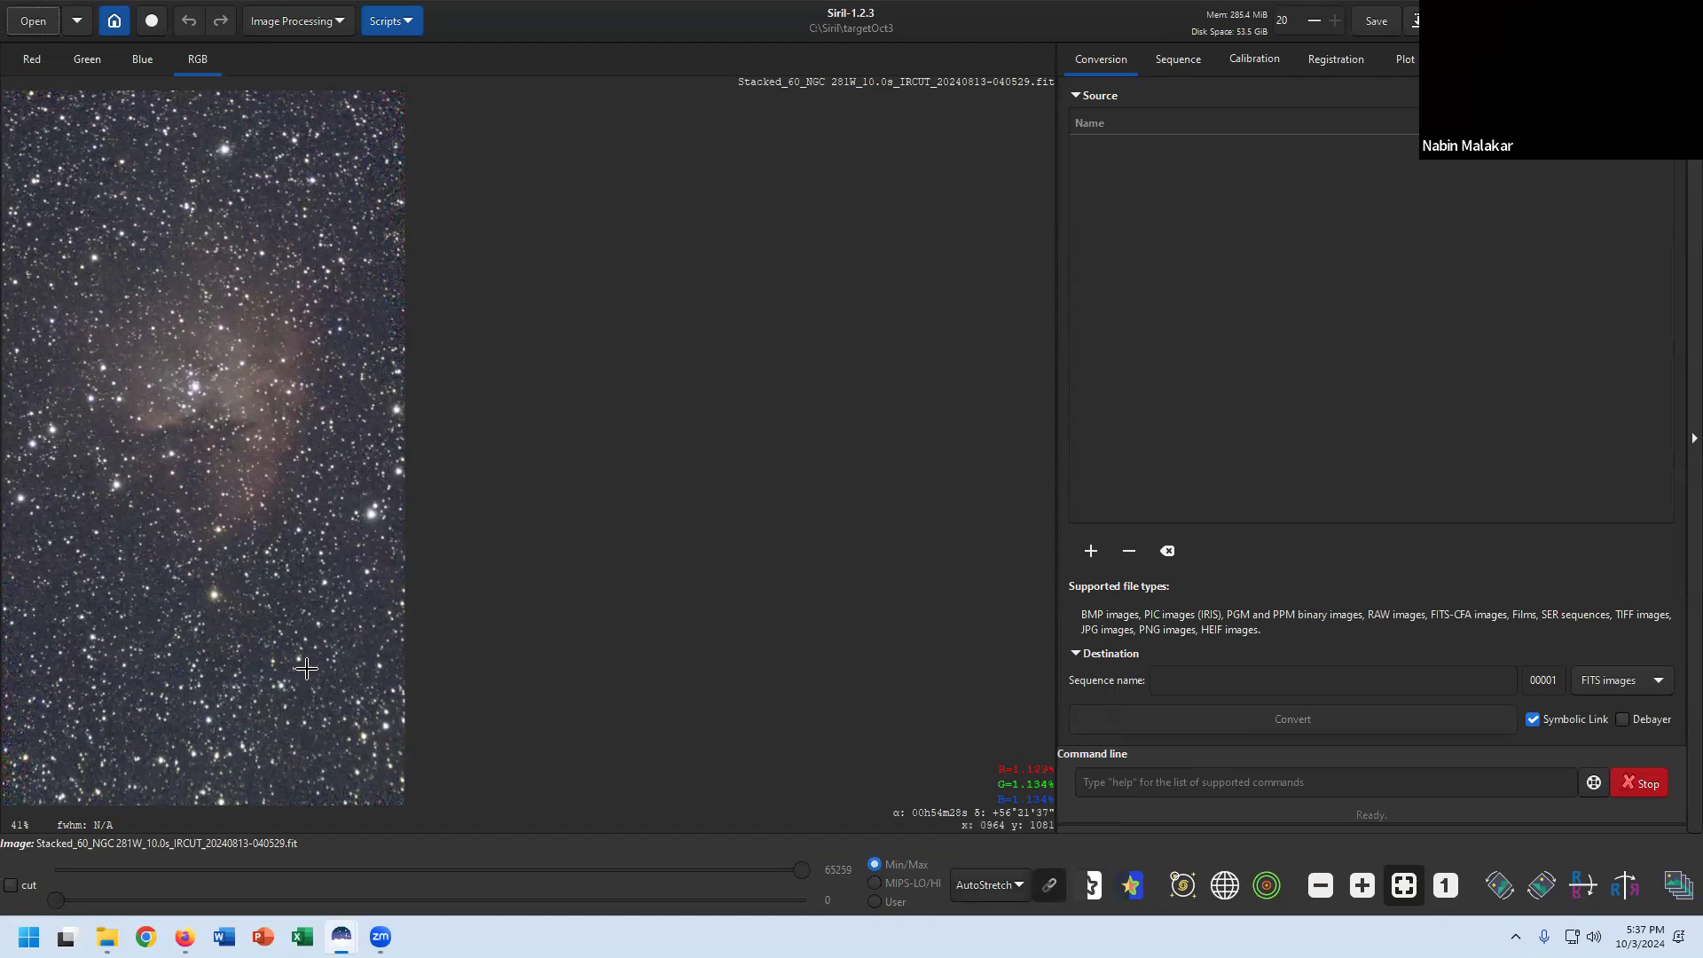
left_click(1018, 884)
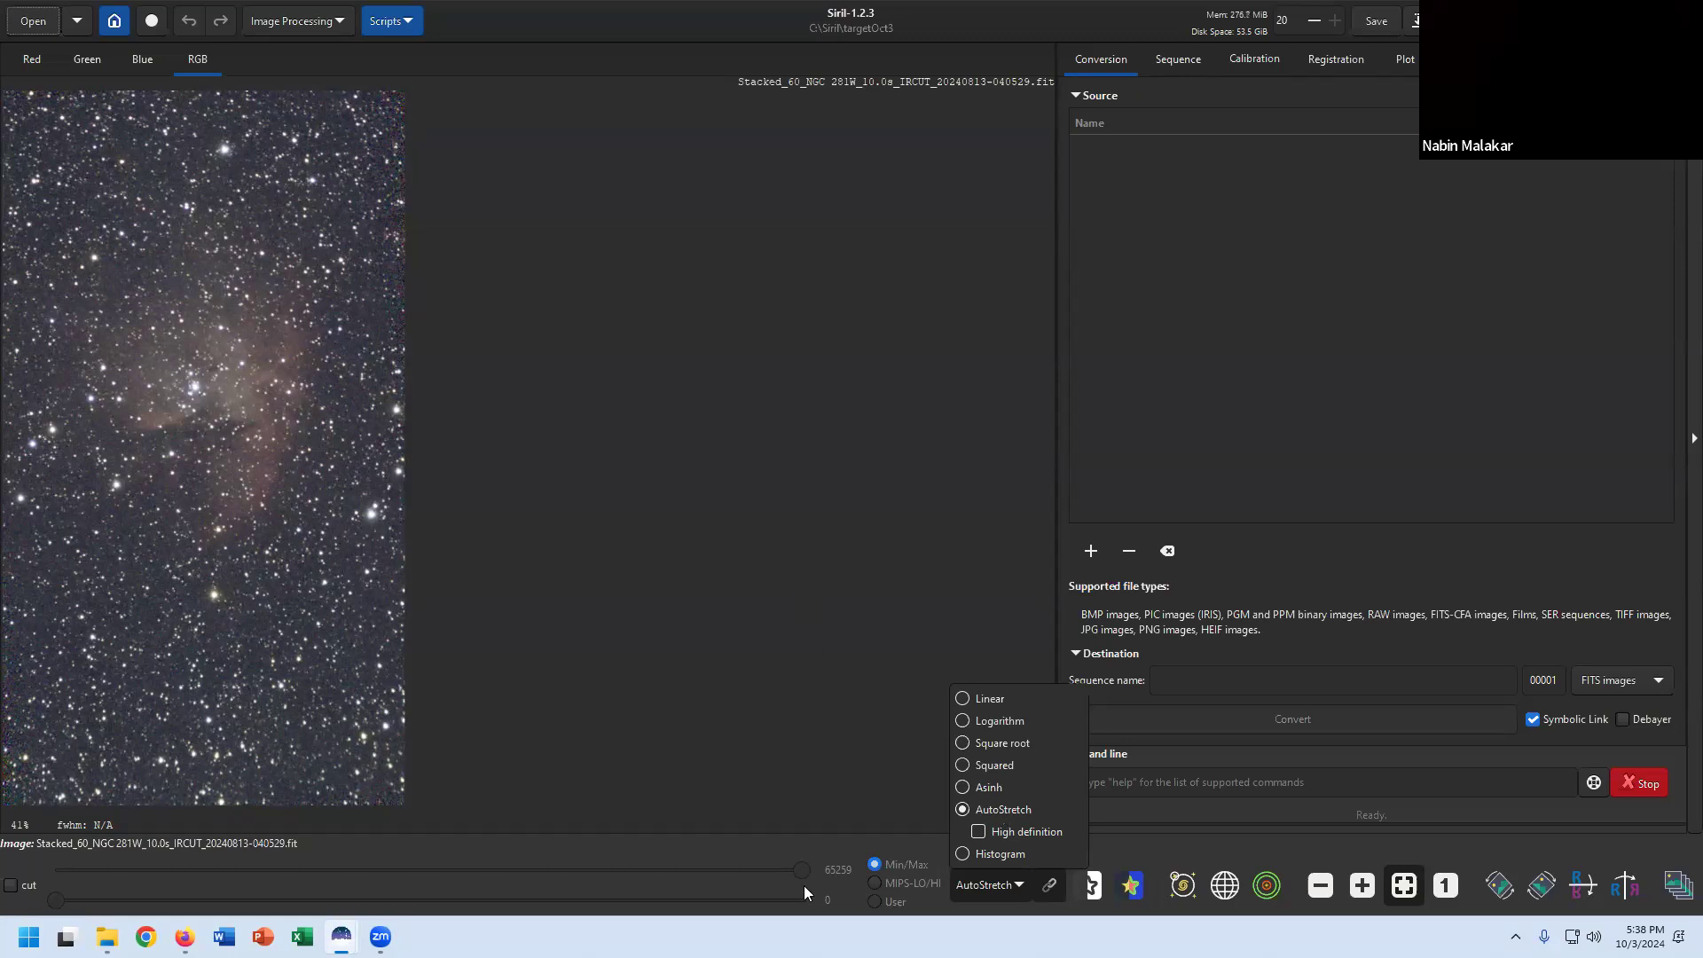
left_click(965, 890)
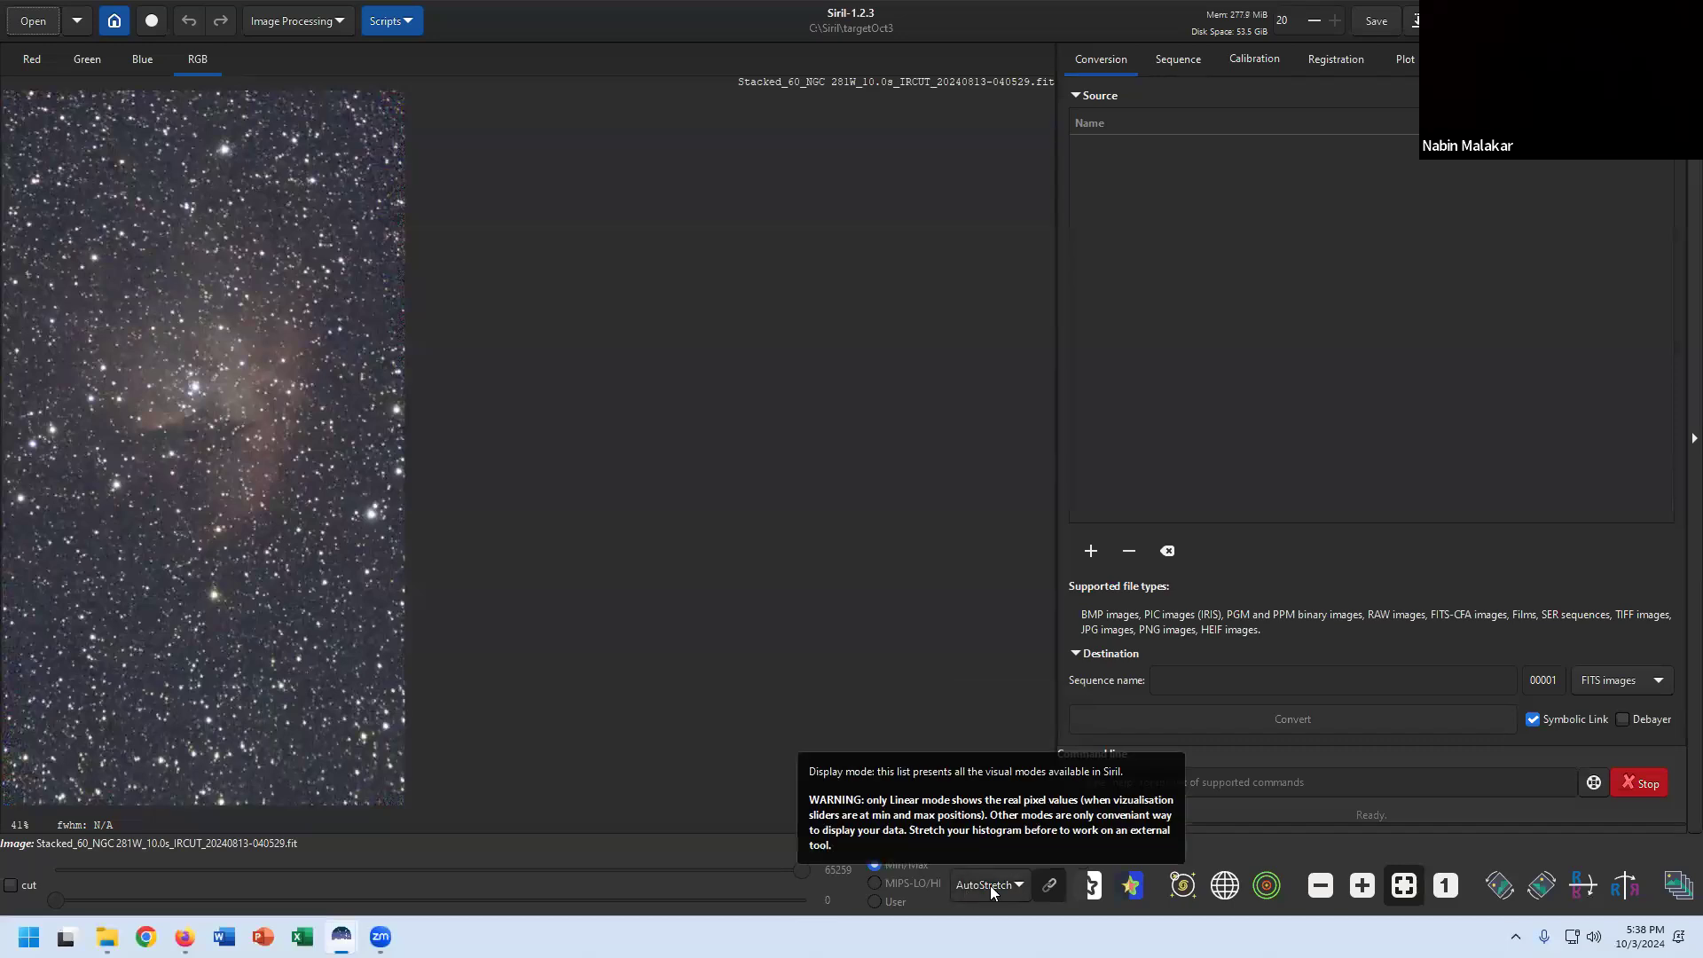
Compare the image in the Asinh, Squared, Square root, Logarithm and Linear display modes, and return to AutoStretch.
left_click(991, 887)
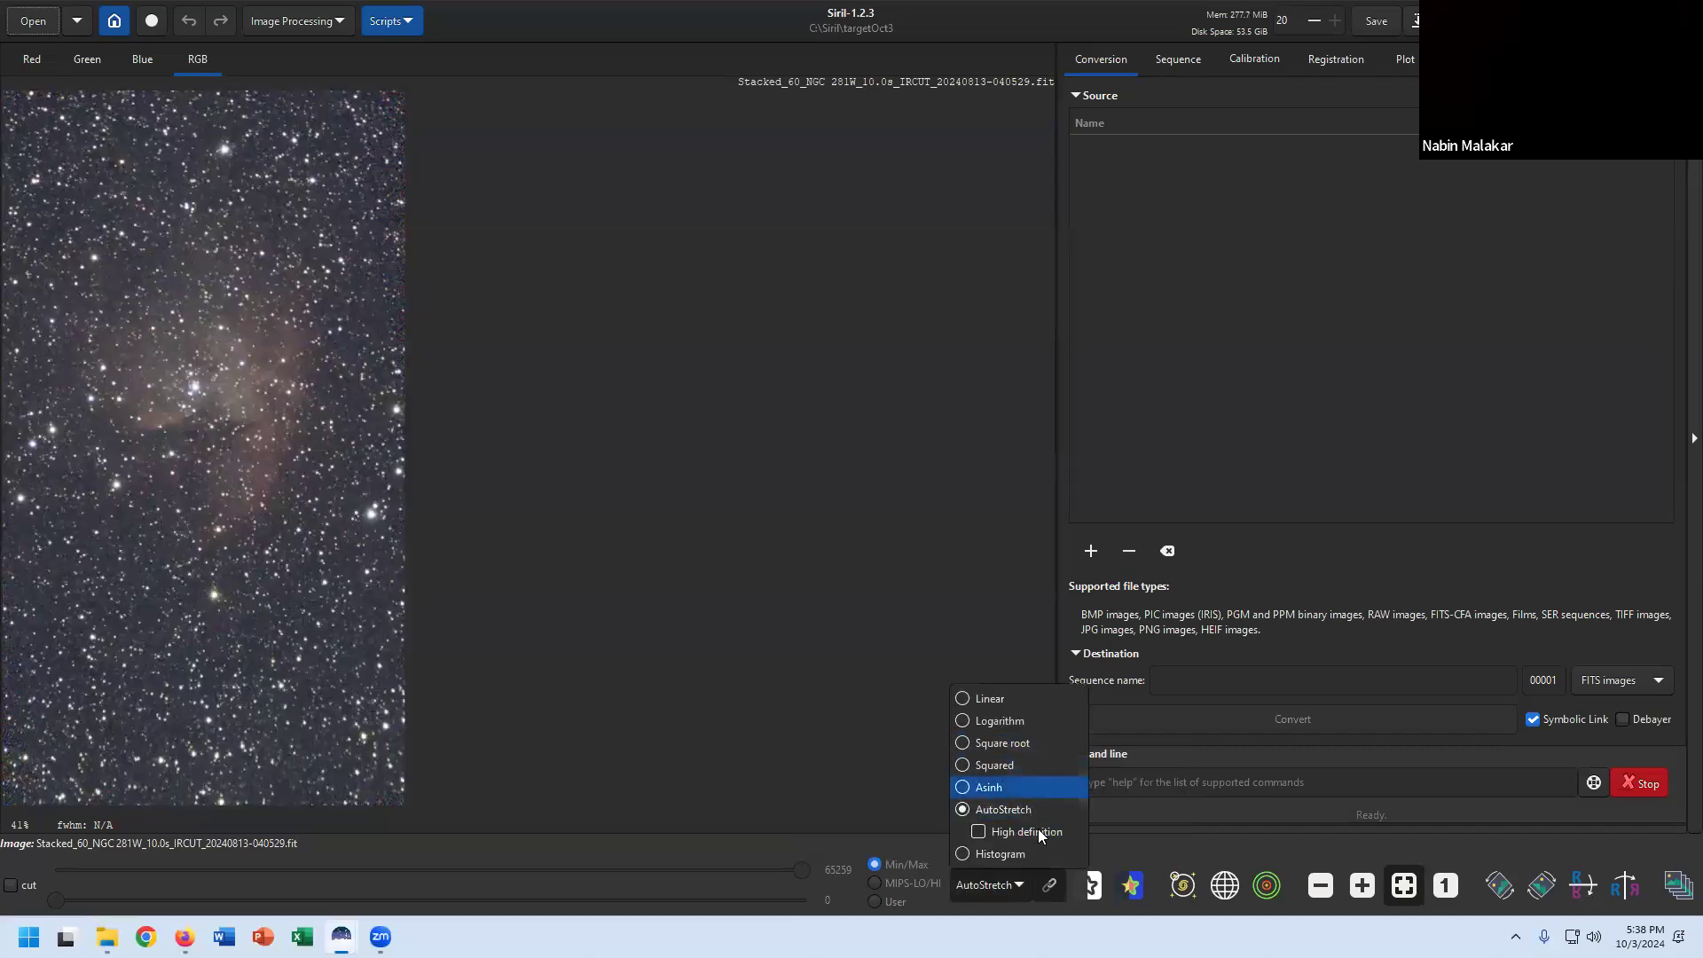
left_click(1016, 790)
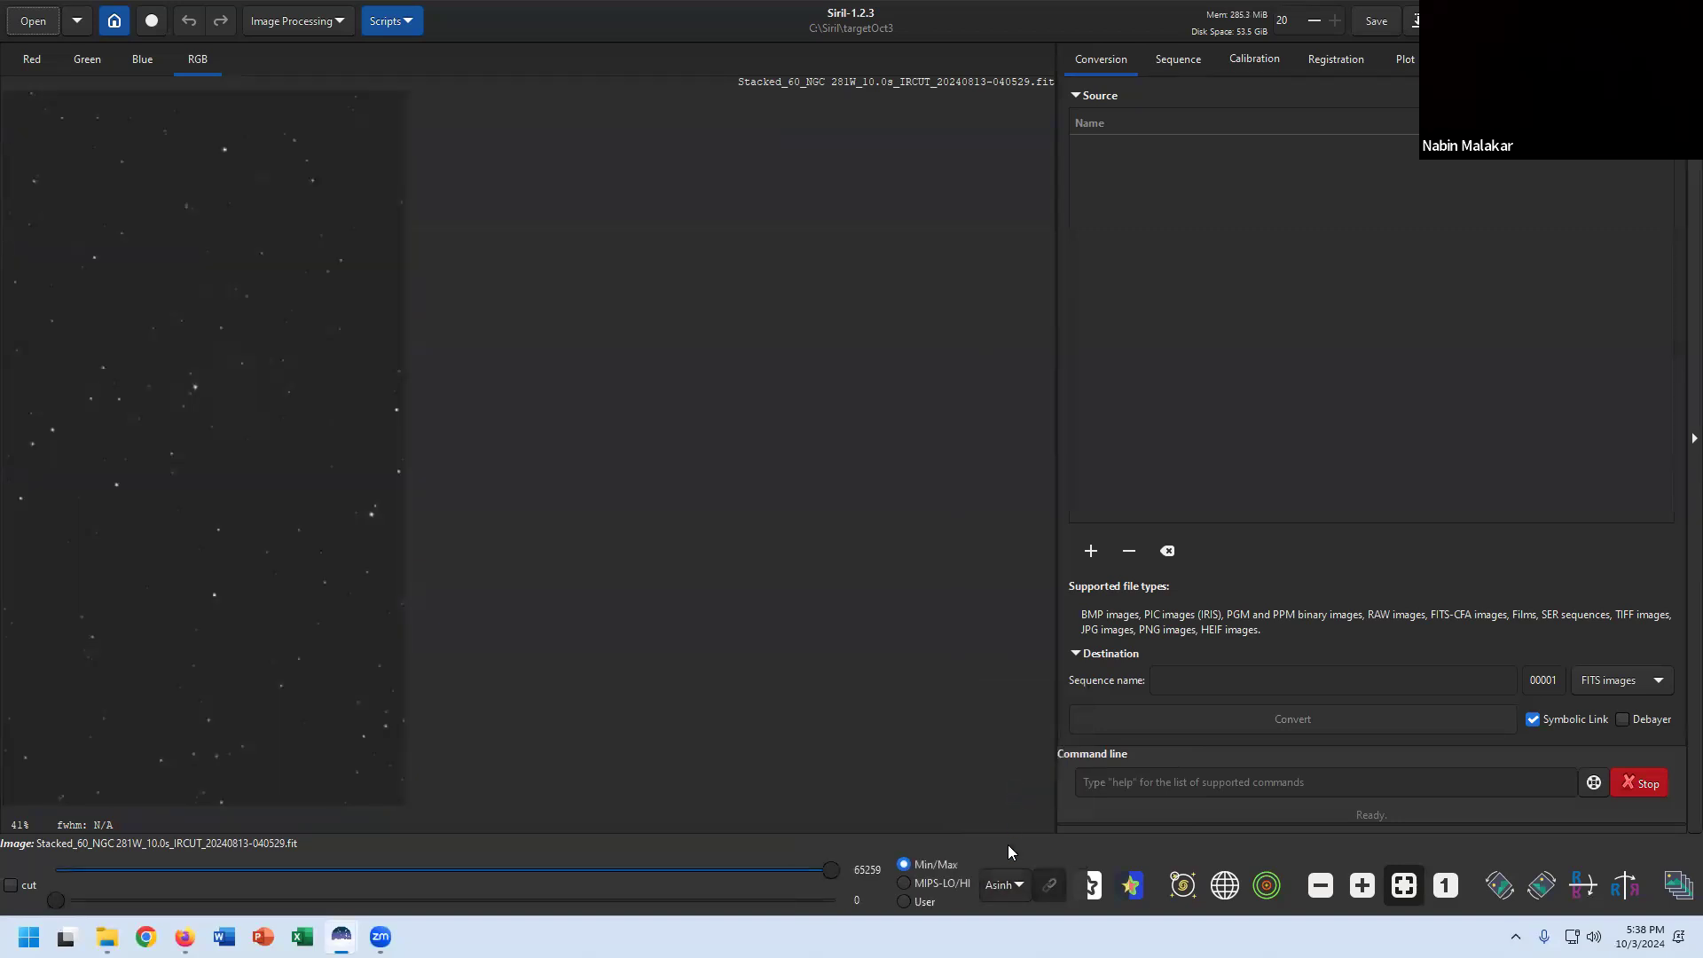
left_click(1006, 885)
left_click(1013, 762)
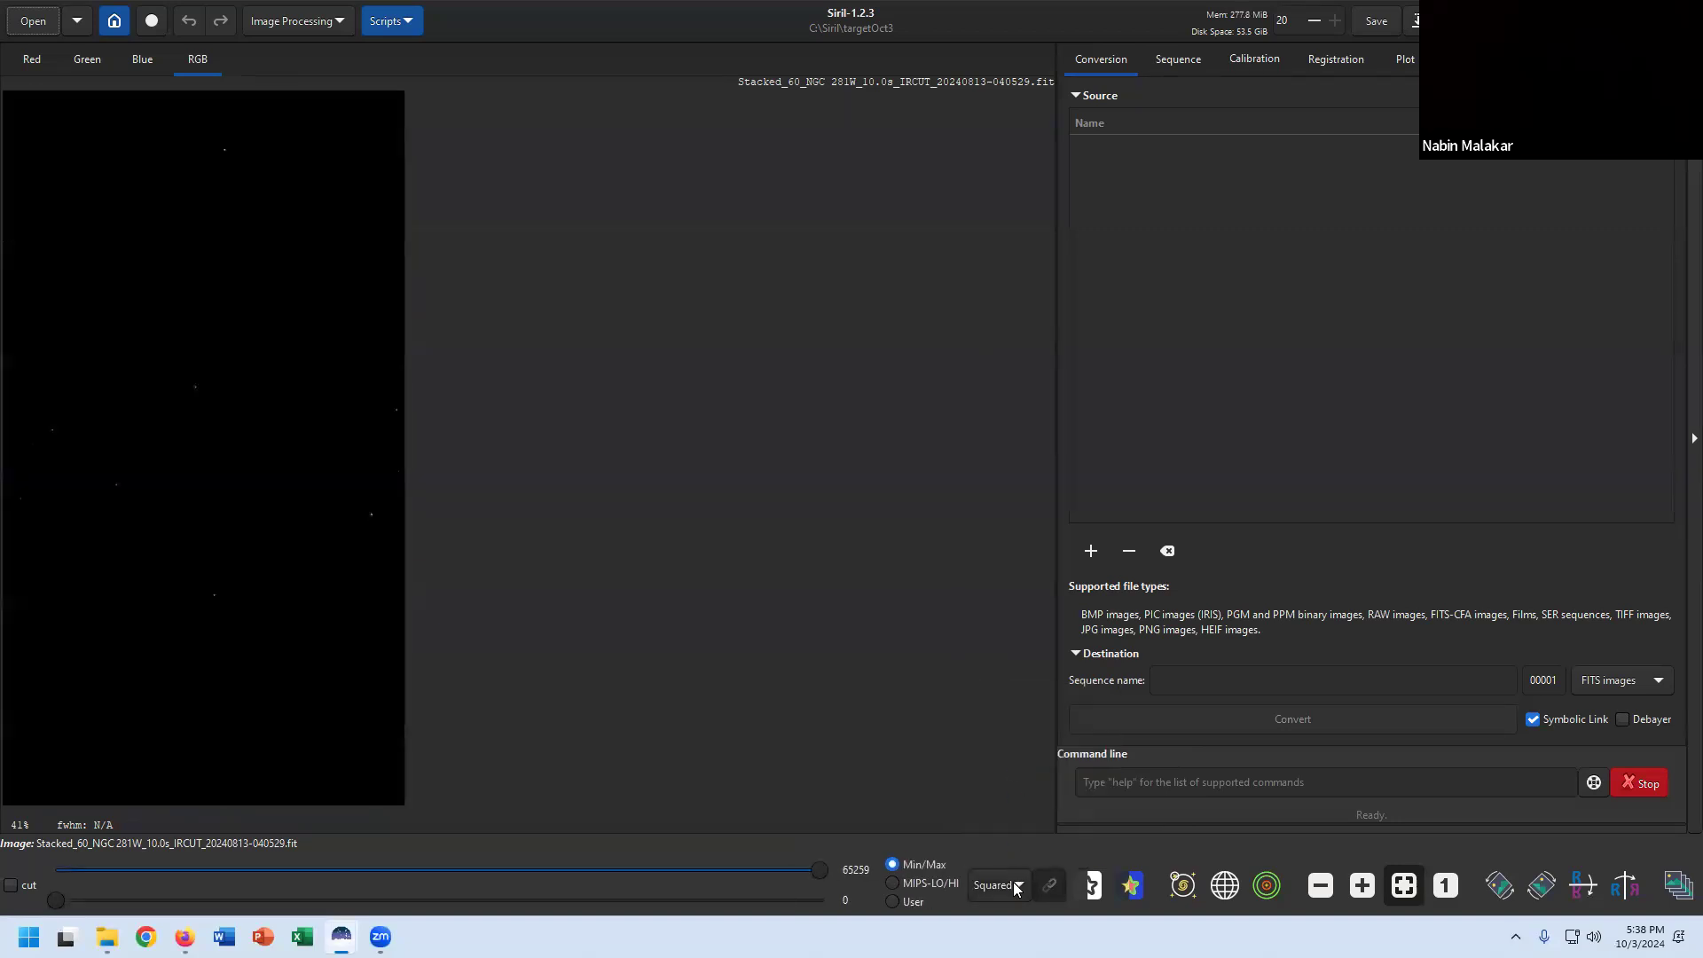
left_click(1013, 886)
left_click(1008, 747)
left_click(1003, 888)
left_click(1007, 728)
left_click(1012, 887)
left_click(1007, 699)
left_click(1003, 887)
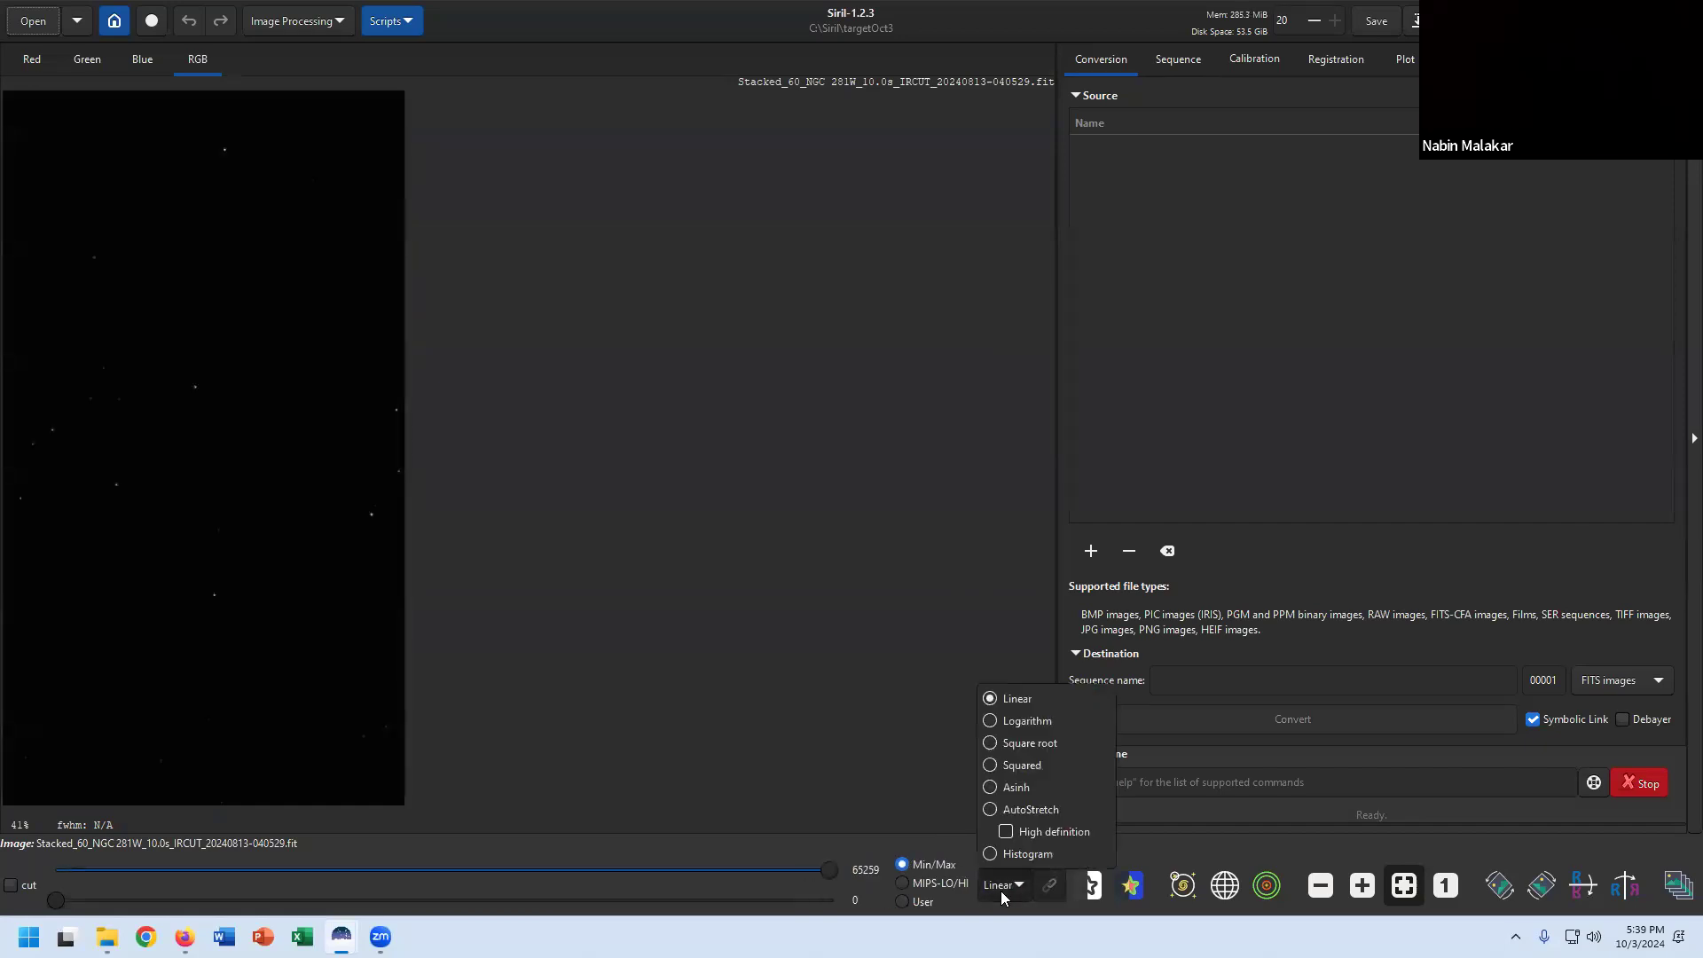
left_click(1025, 809)
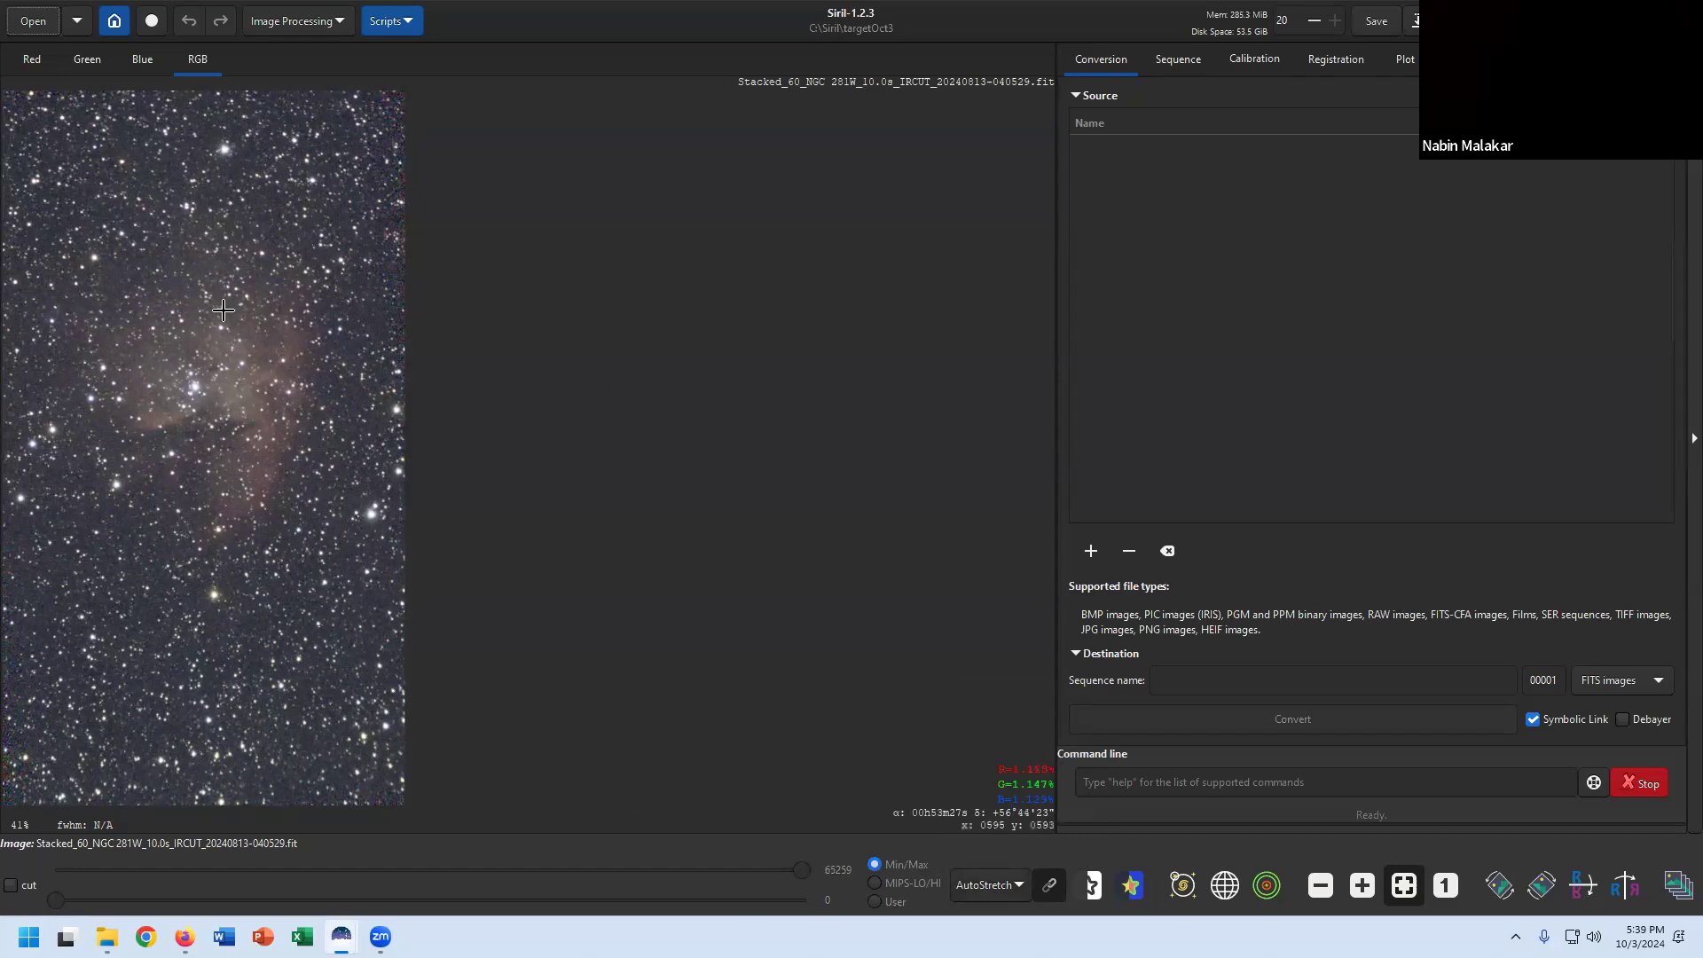
Examine the right edge of the nebula image up close for stacking artifacts.
scroll(306, 477, "up", 1)
scroll(306, 477, "up", 2)
scroll(779, 482, "up", 3)
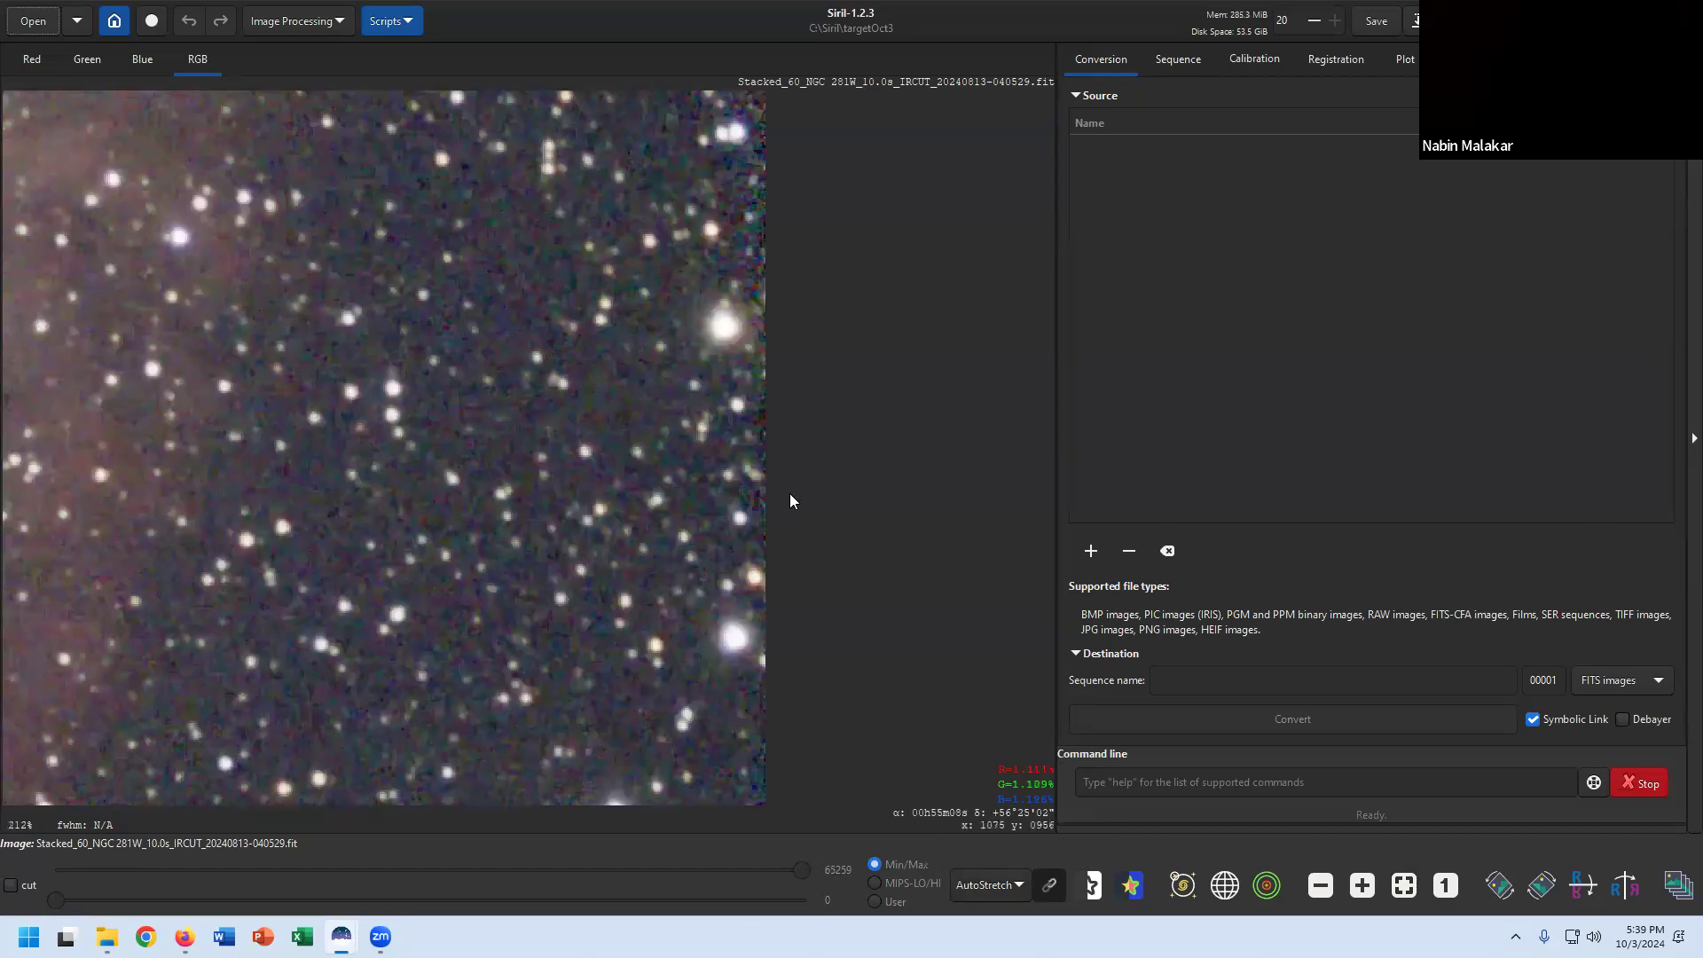
scroll(737, 345, "up", 1)
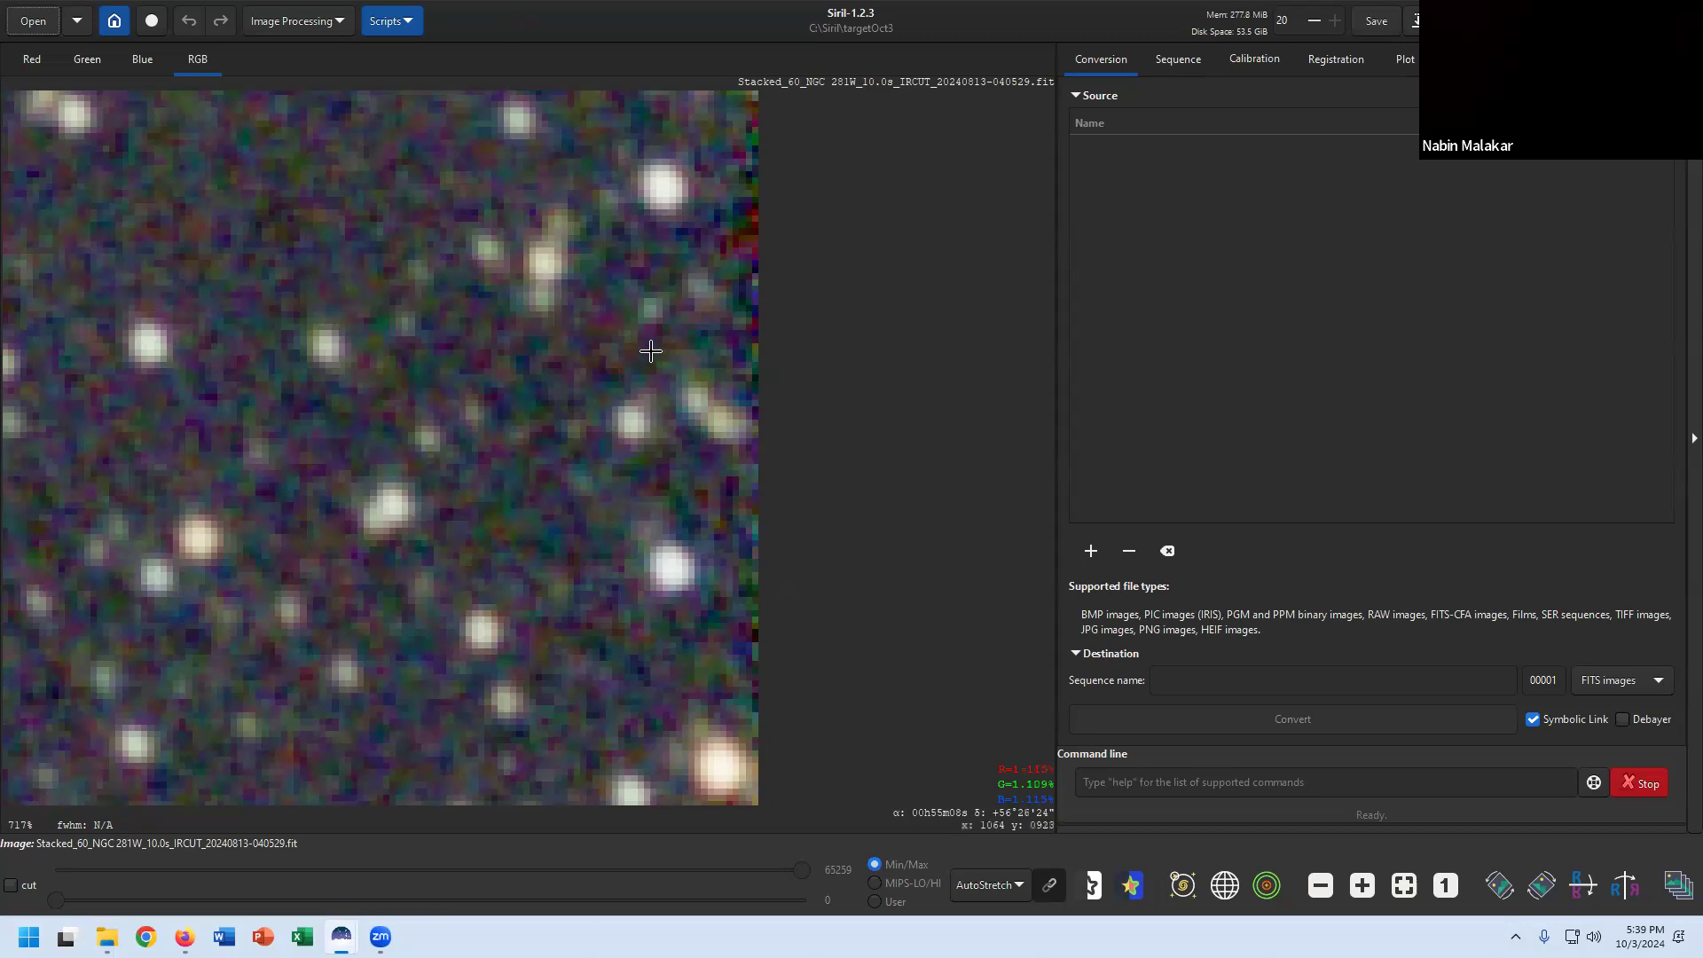
scroll(577, 361, "down", 2)
scroll(577, 361, "down", 2)
scroll(578, 361, "up", 2)
scroll(677, 347, "down", 4)
scroll(675, 328, "up", 4)
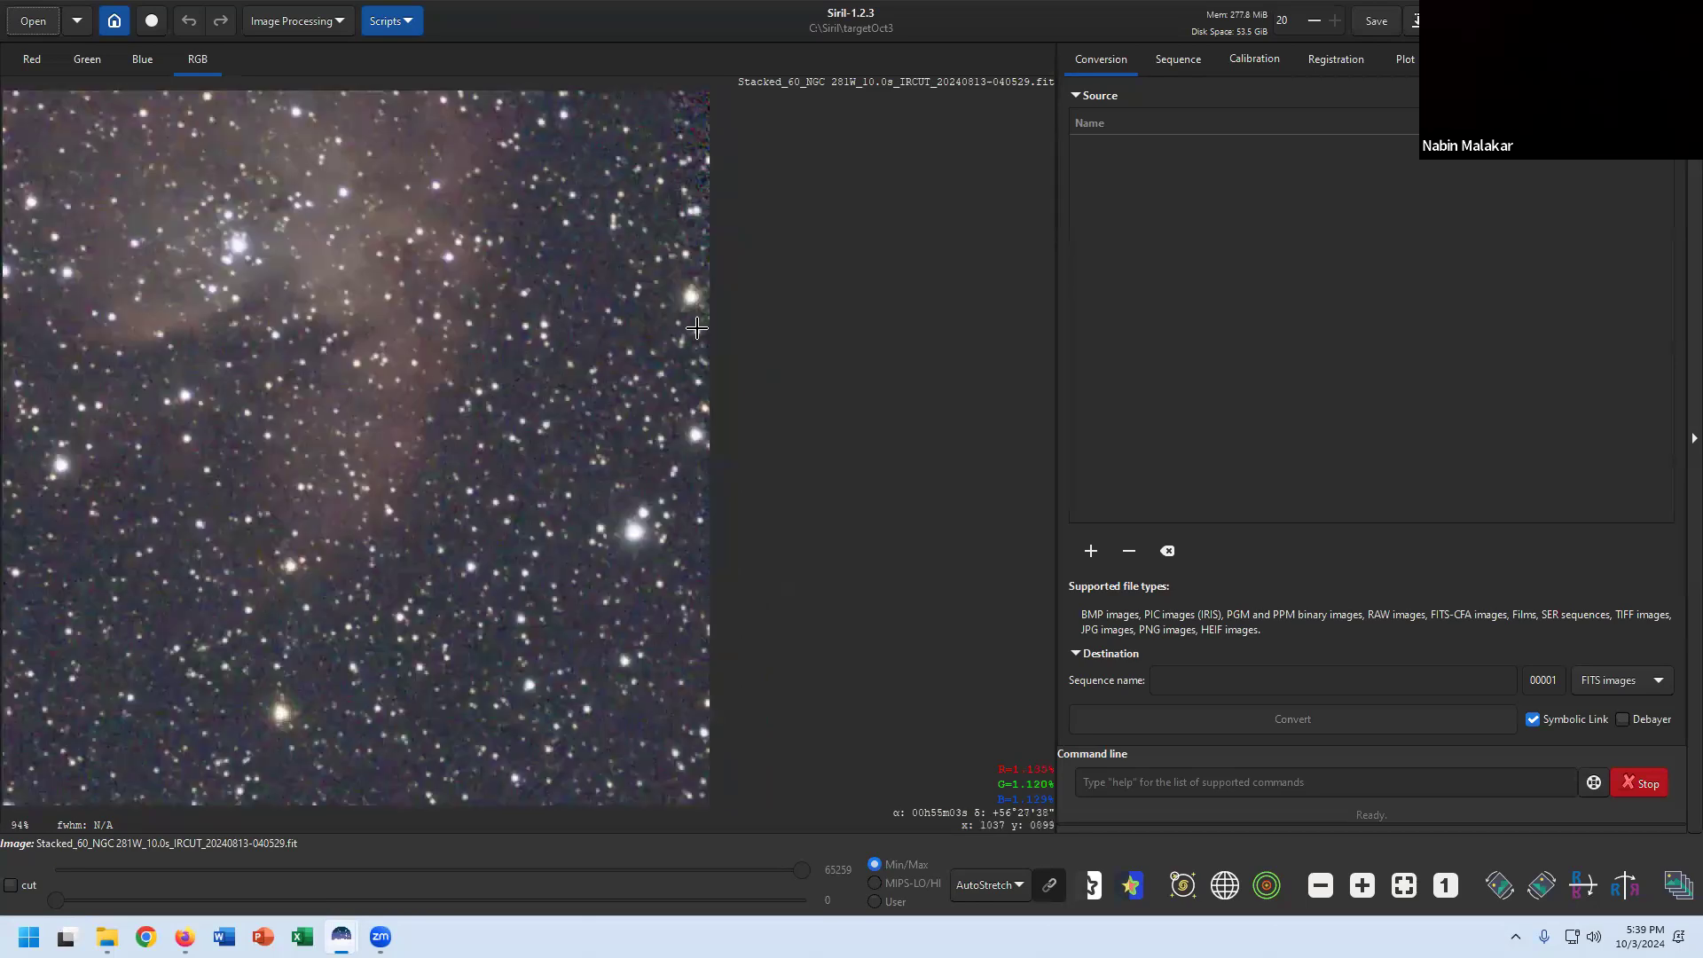
left_click_drag(655, 214, 746, 325)
left_click(645, 173)
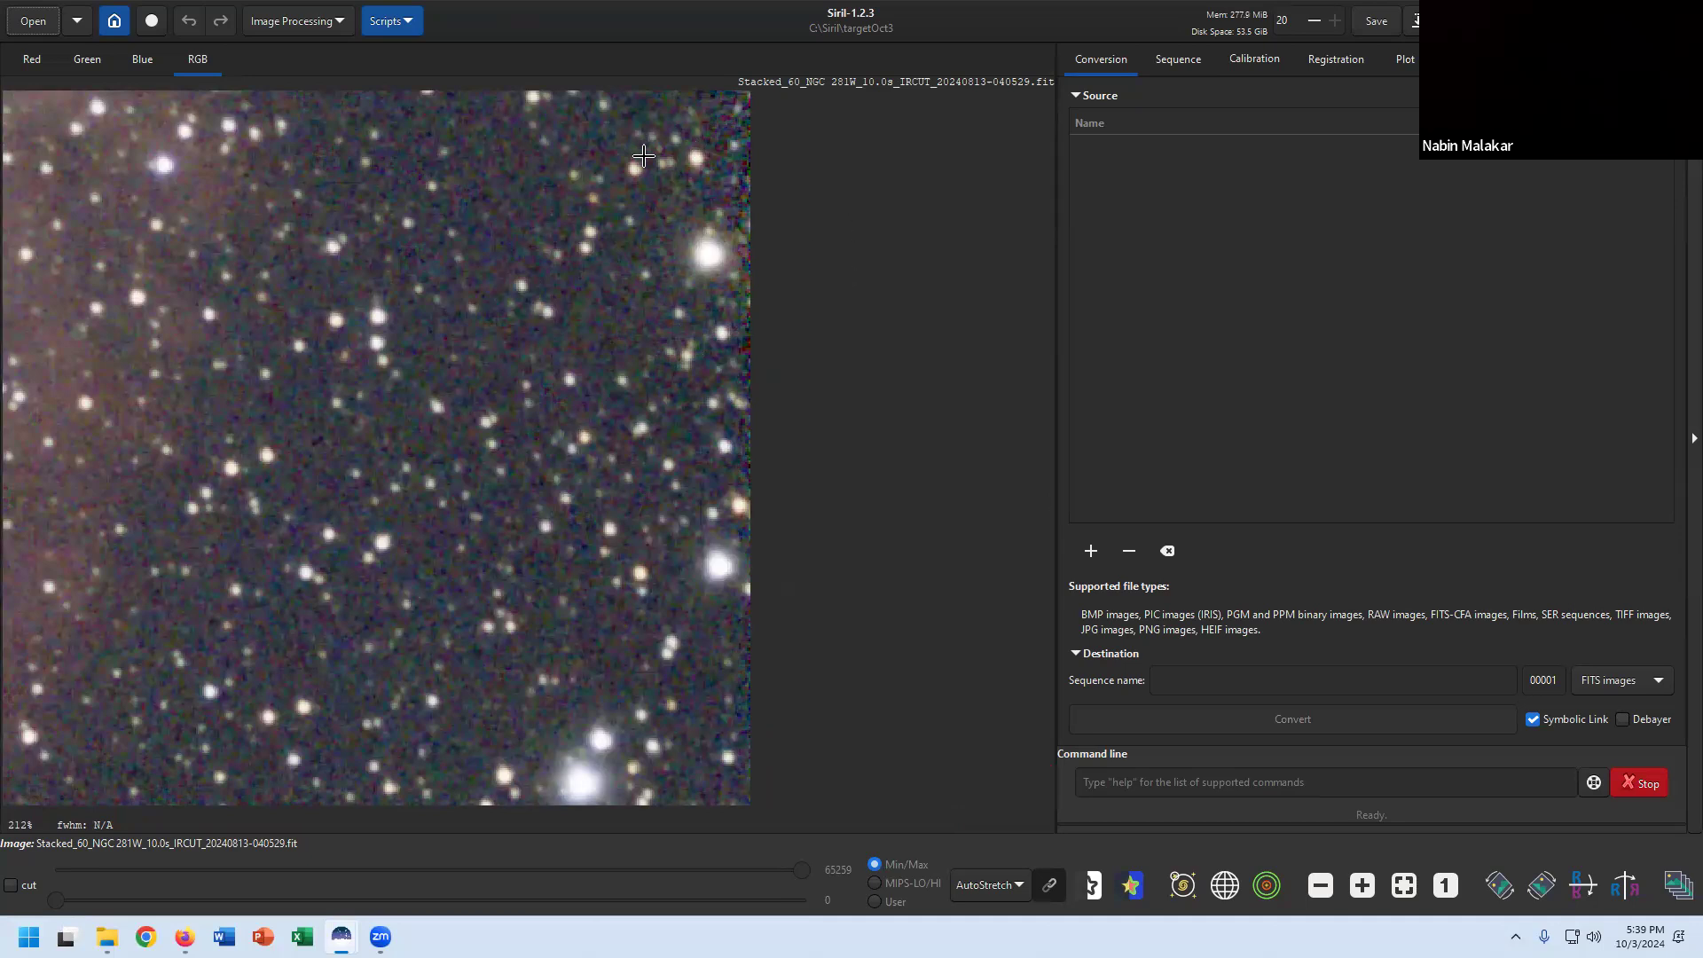
View the image's Red, Green and Blue channels one after another, and return to the RGB composite.
left_click(36, 58)
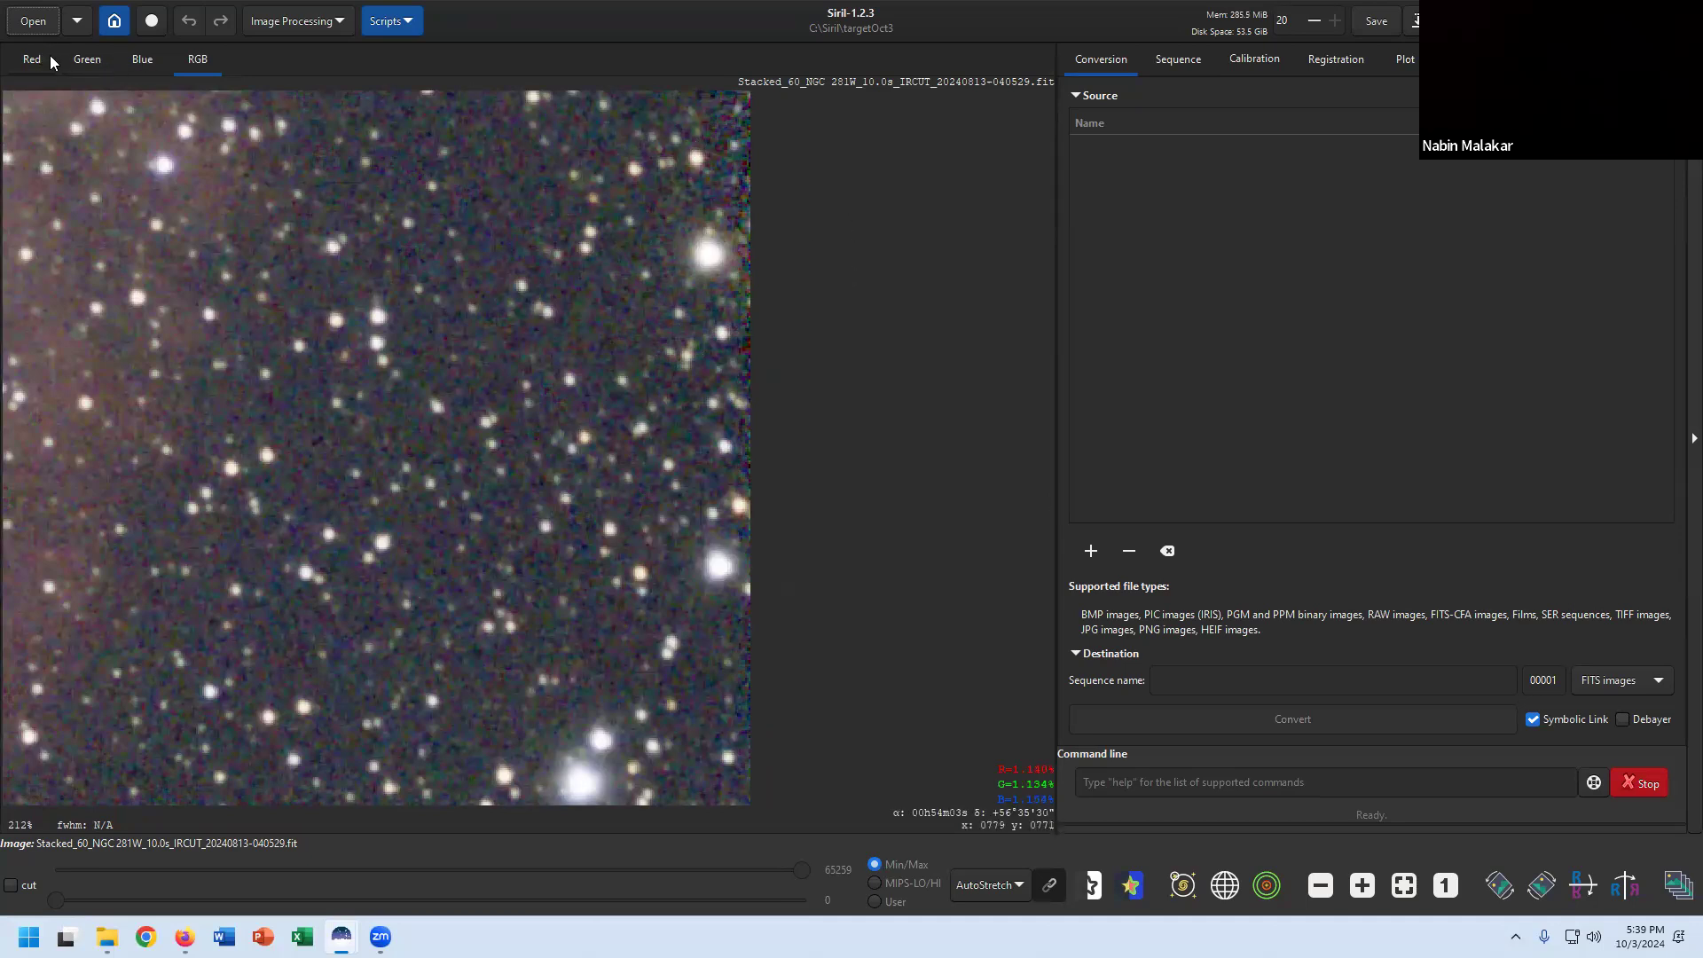
left_click(92, 60)
left_click(145, 61)
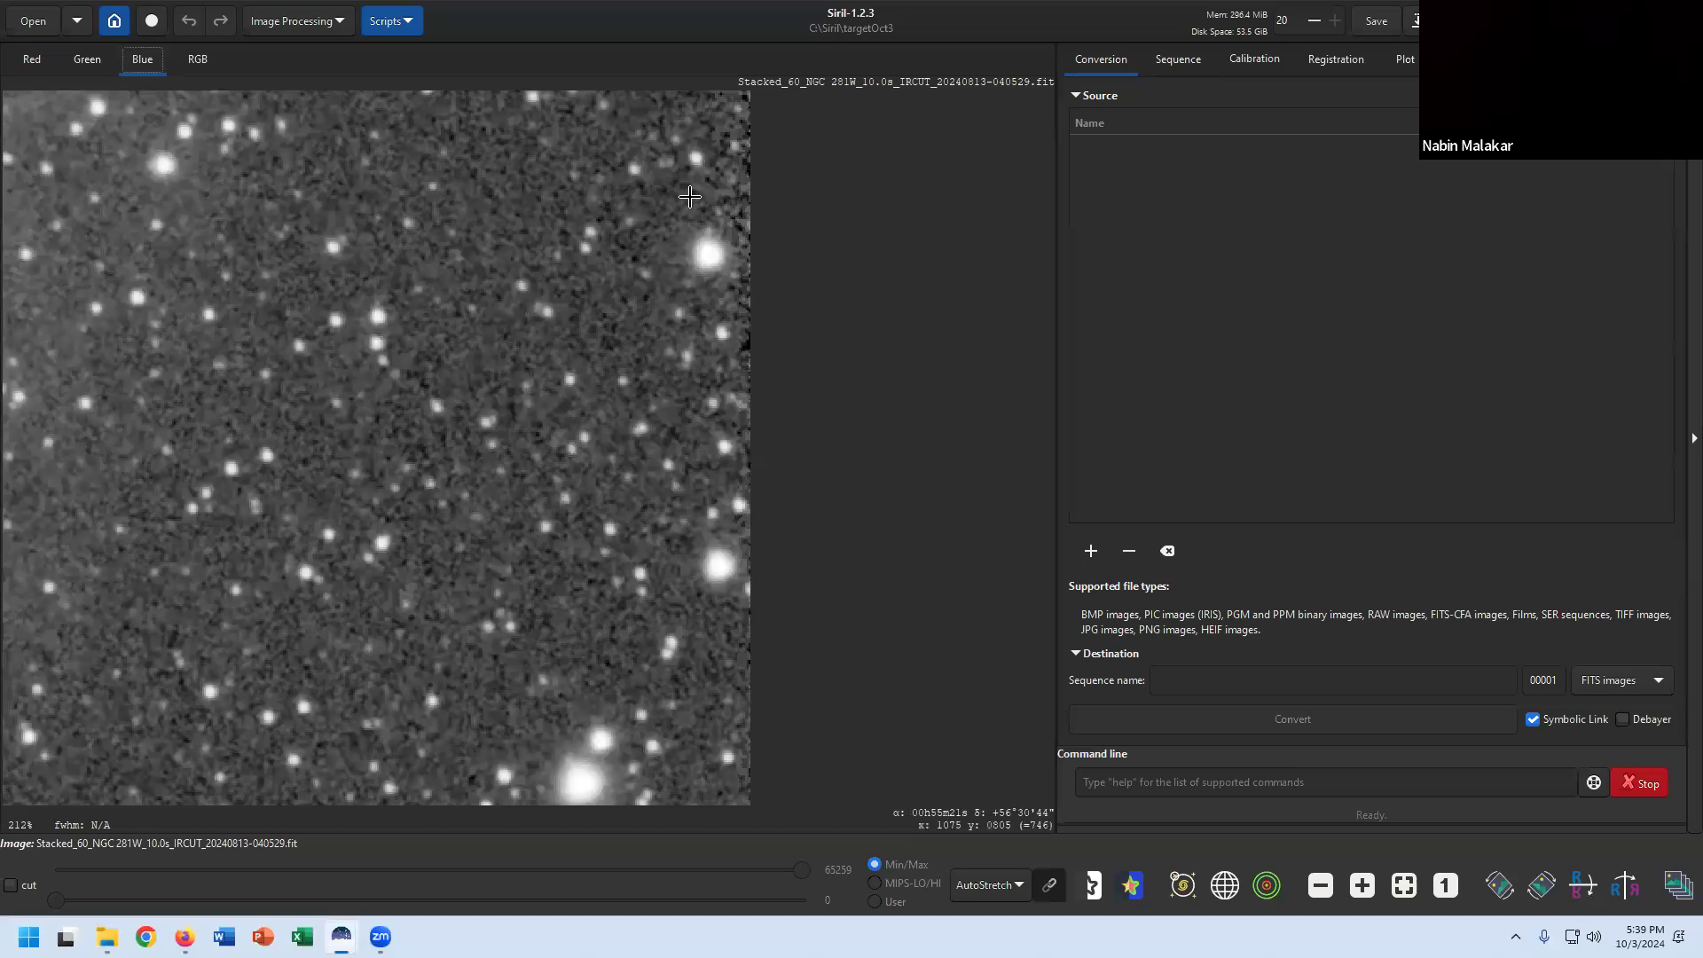
left_click(195, 60)
Crop the image to a selection of about 1010 × 1761 px that leaves out its outer borders, and check the new edges.
scroll(621, 437, "down", 5)
scroll(537, 435, "up", 1)
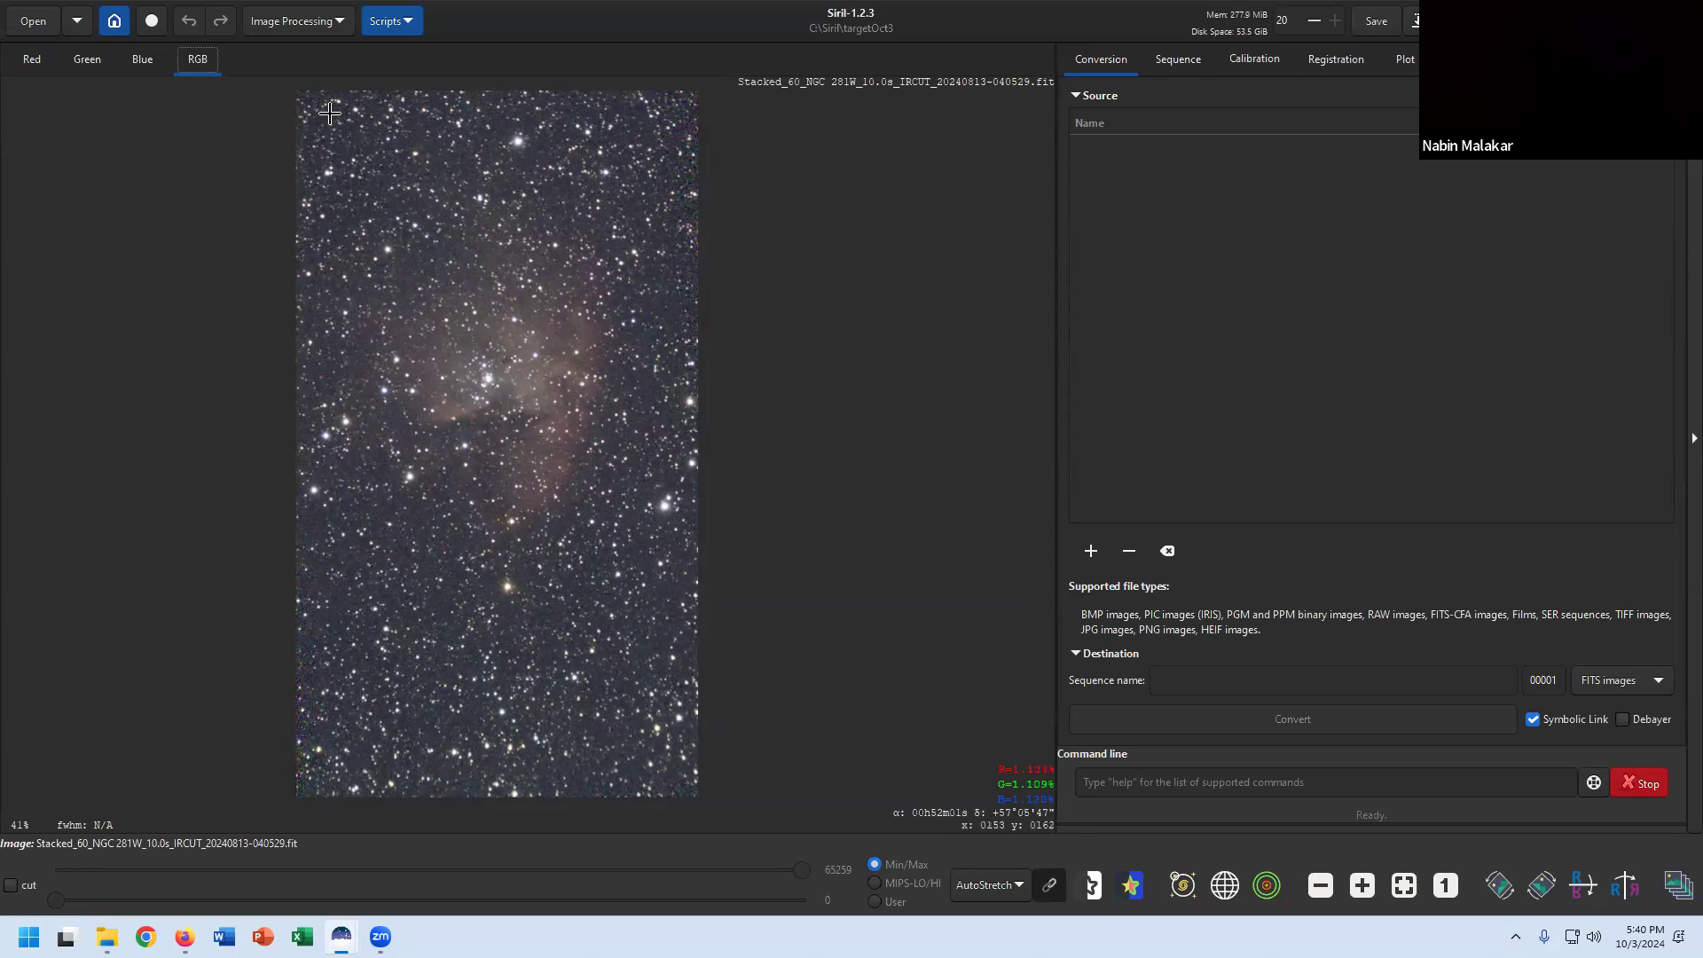
left_click_drag(304, 102, 682, 782)
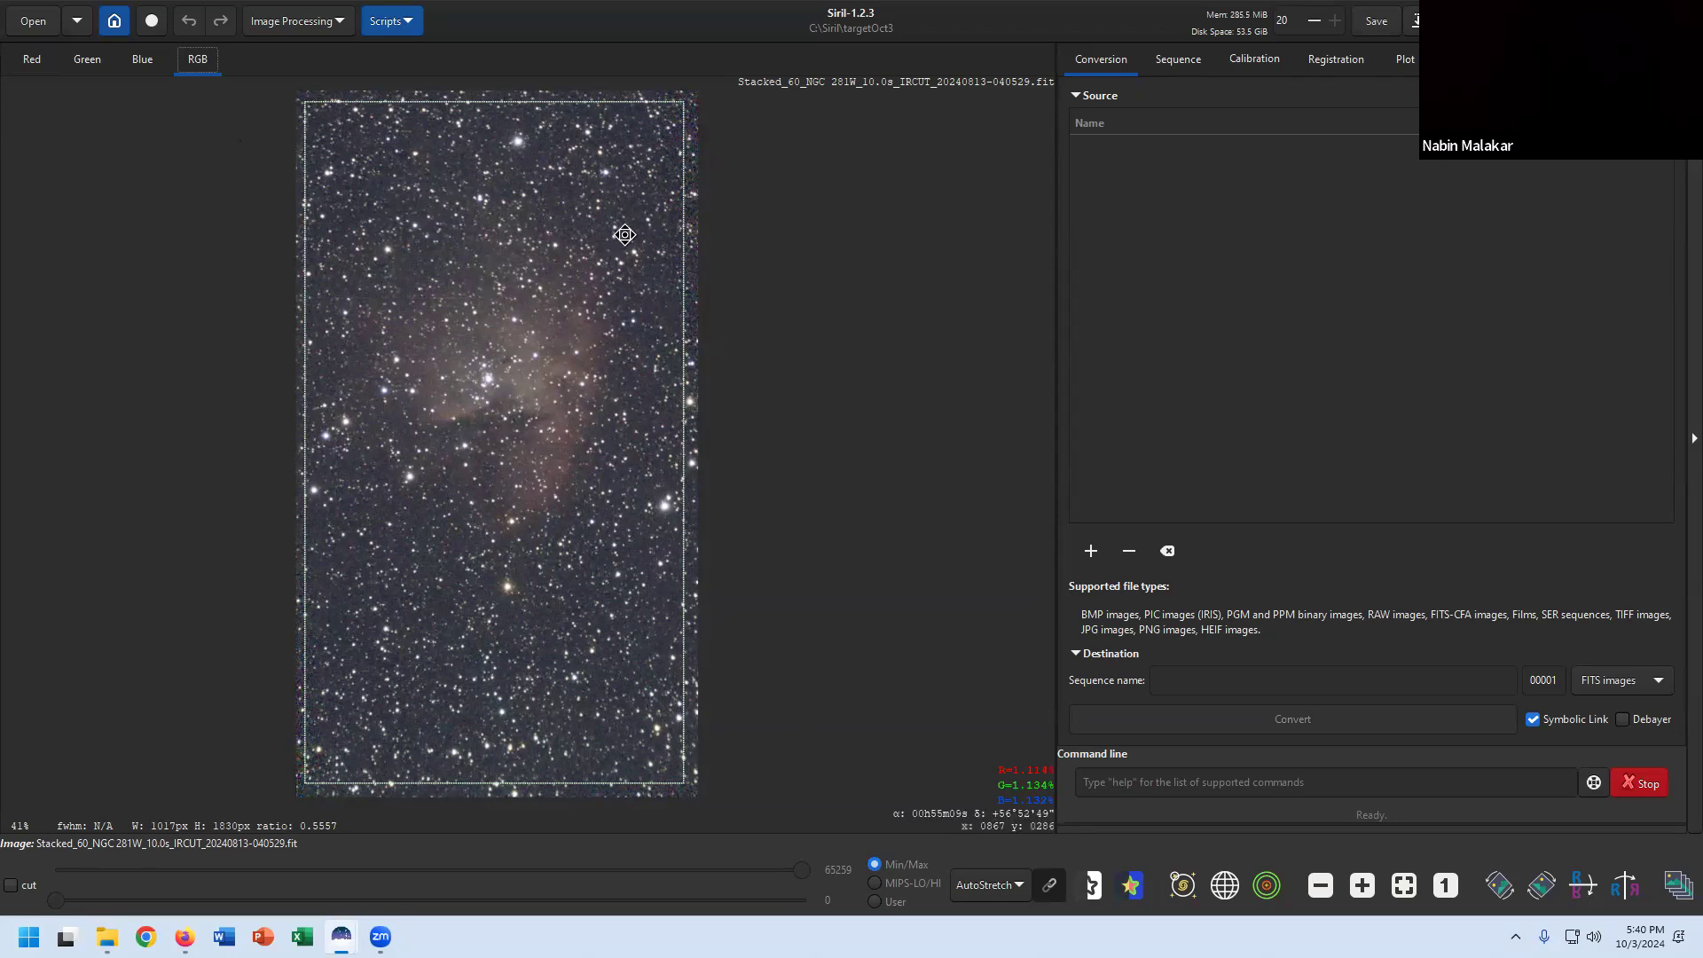
scroll(495, 231, "up", 5)
scroll(493, 230, "down", 5)
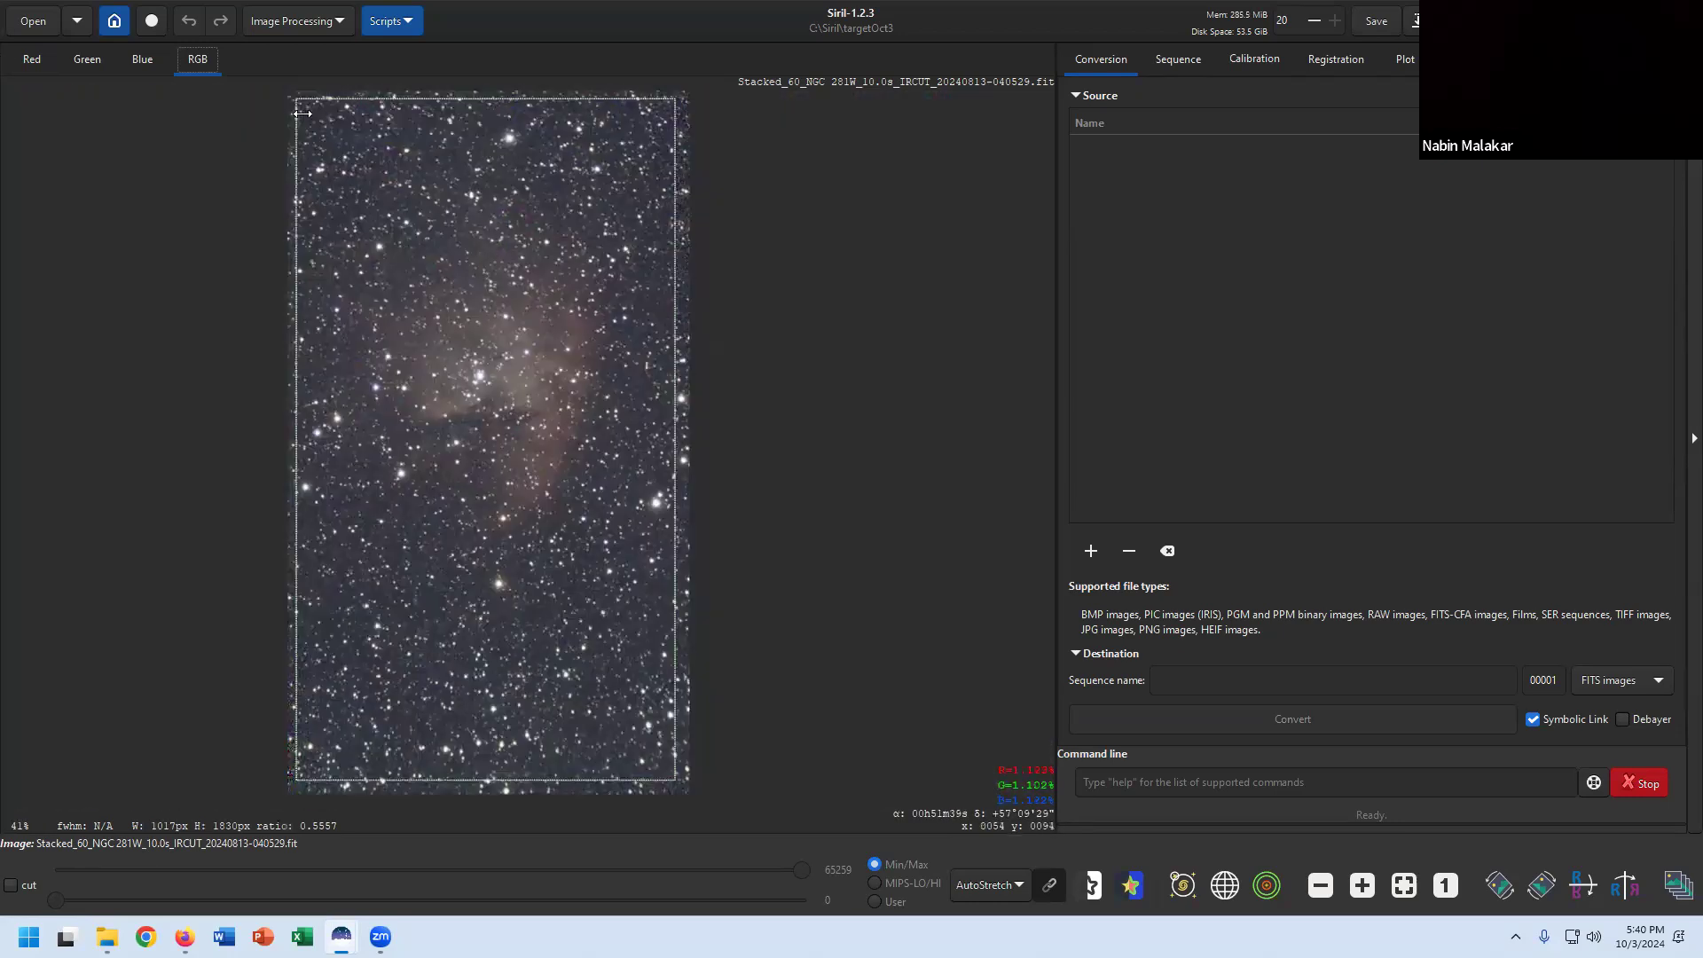
left_click_drag(297, 103, 299, 112)
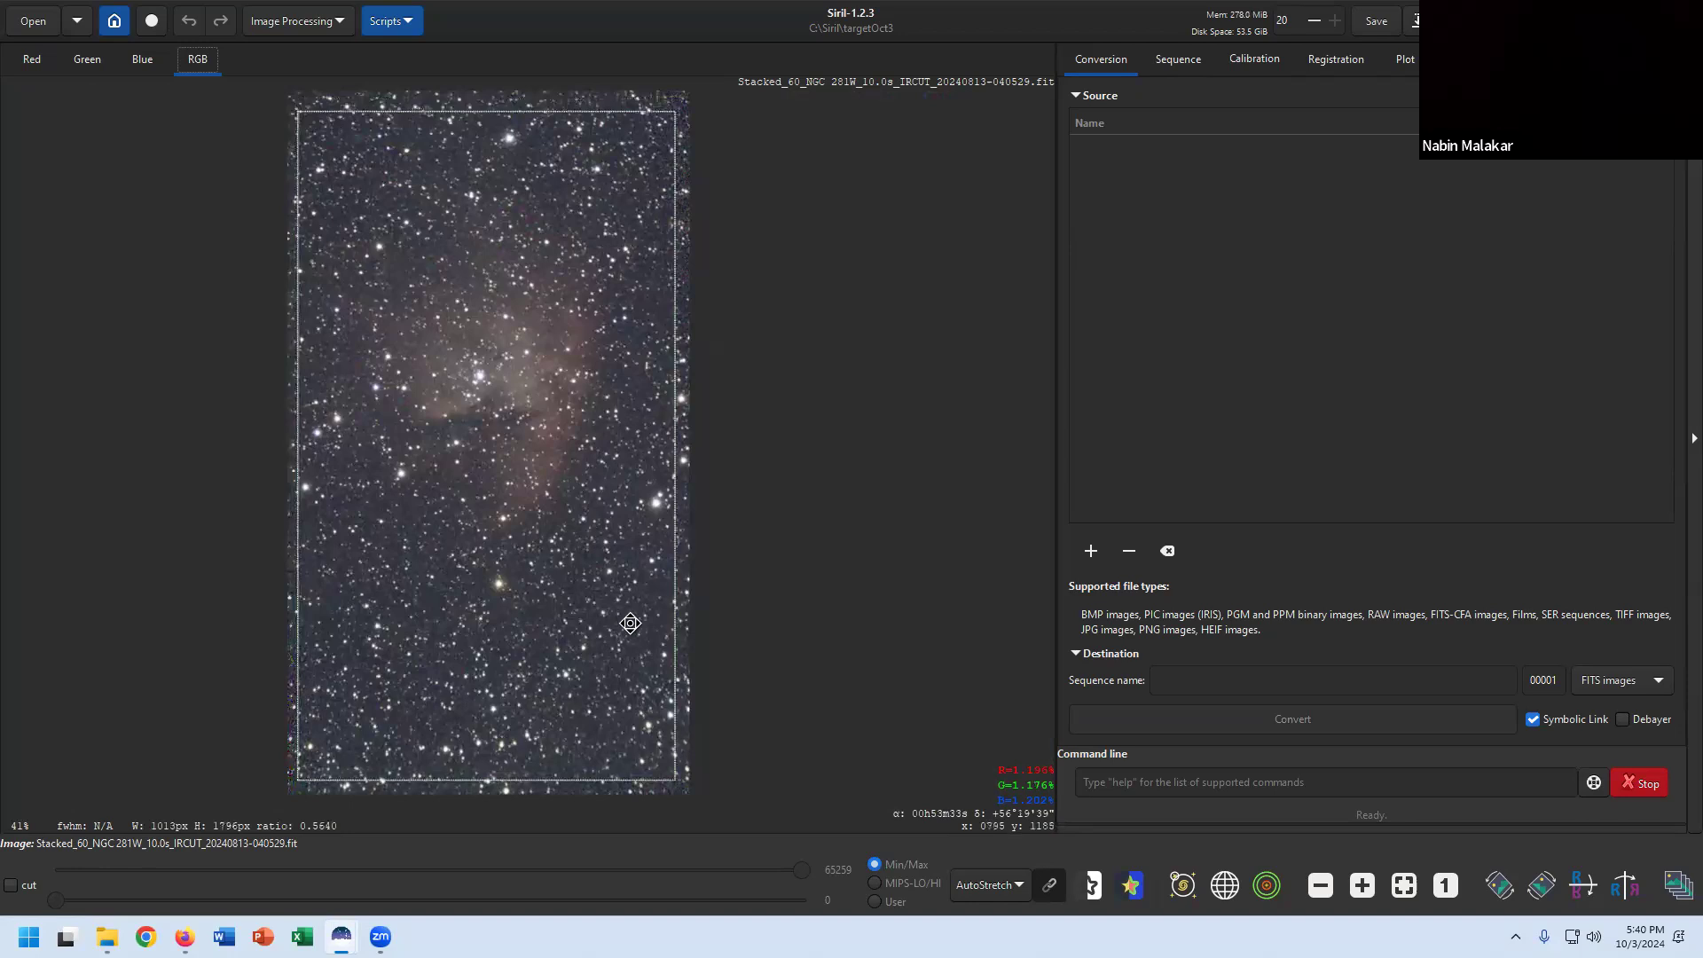
left_click_drag(673, 783, 674, 766)
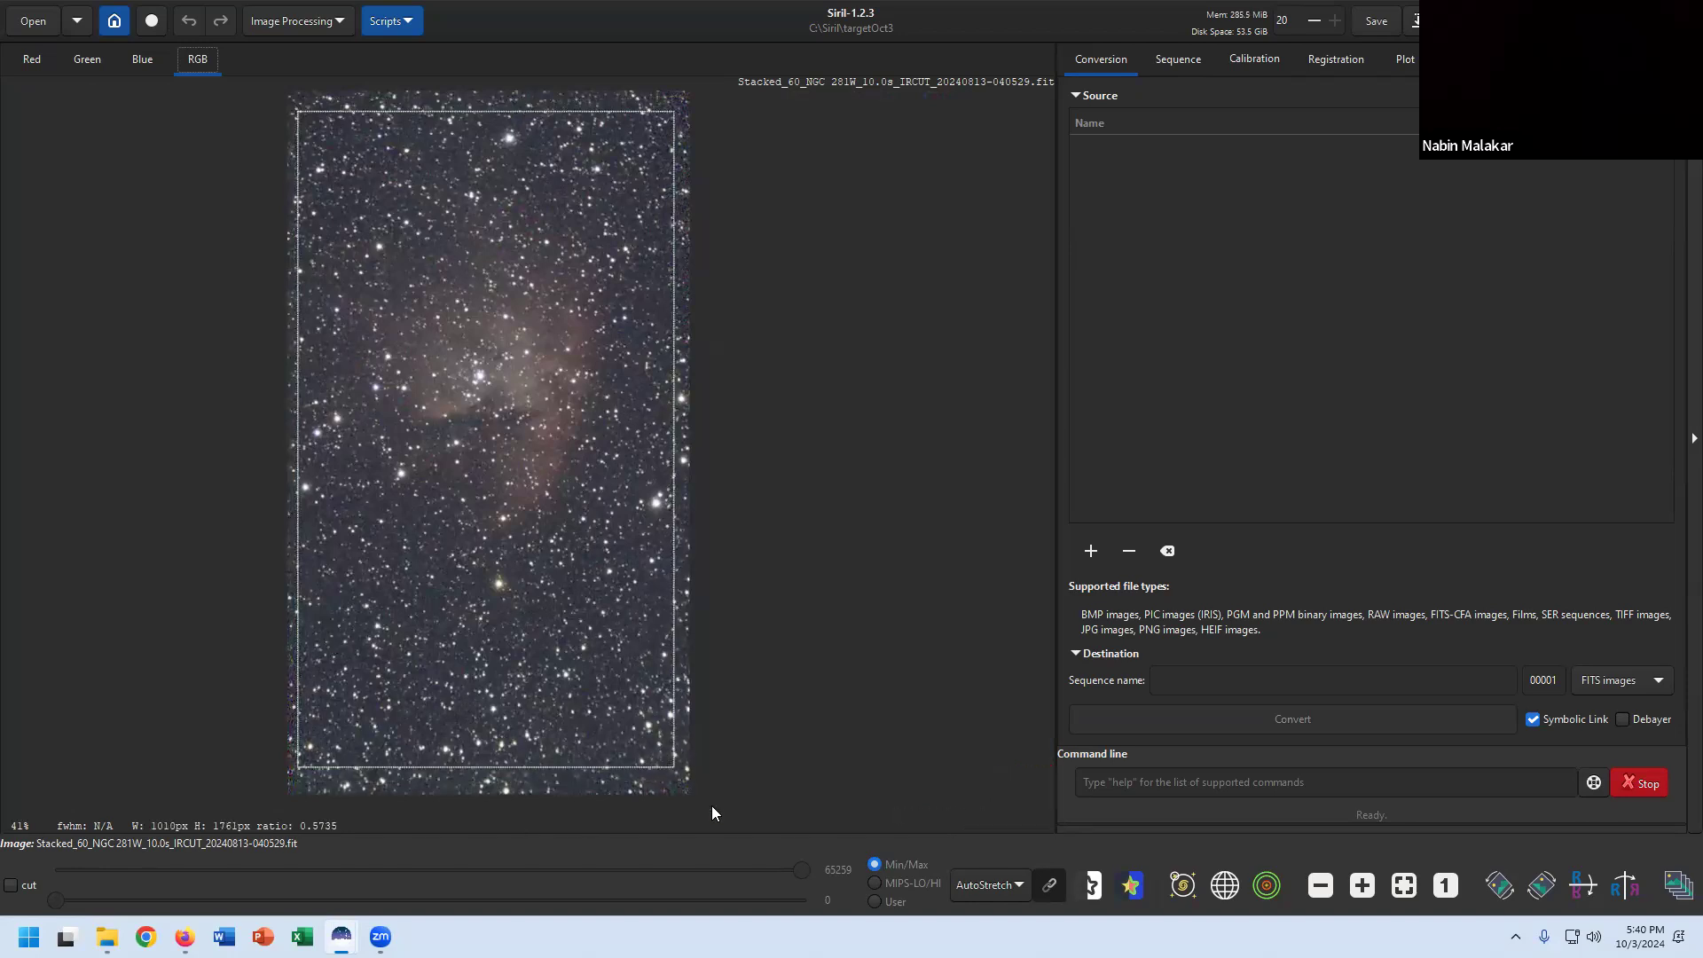
scroll(656, 772, "up", 4)
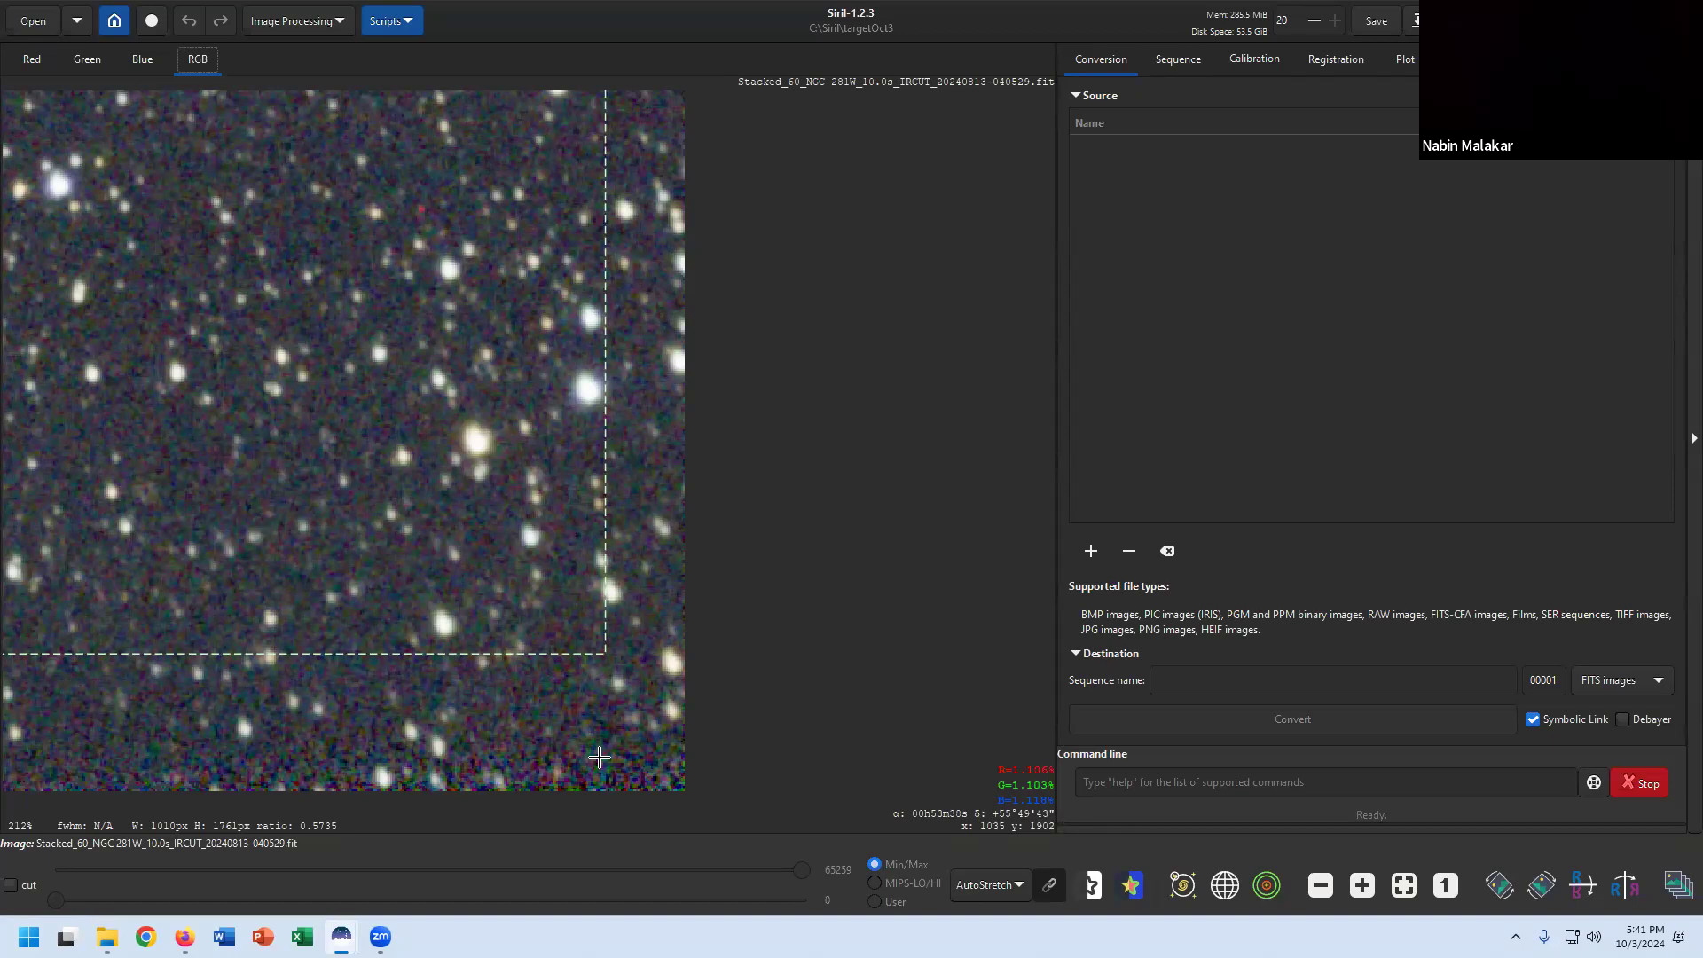
scroll(195, 407, "down", 4)
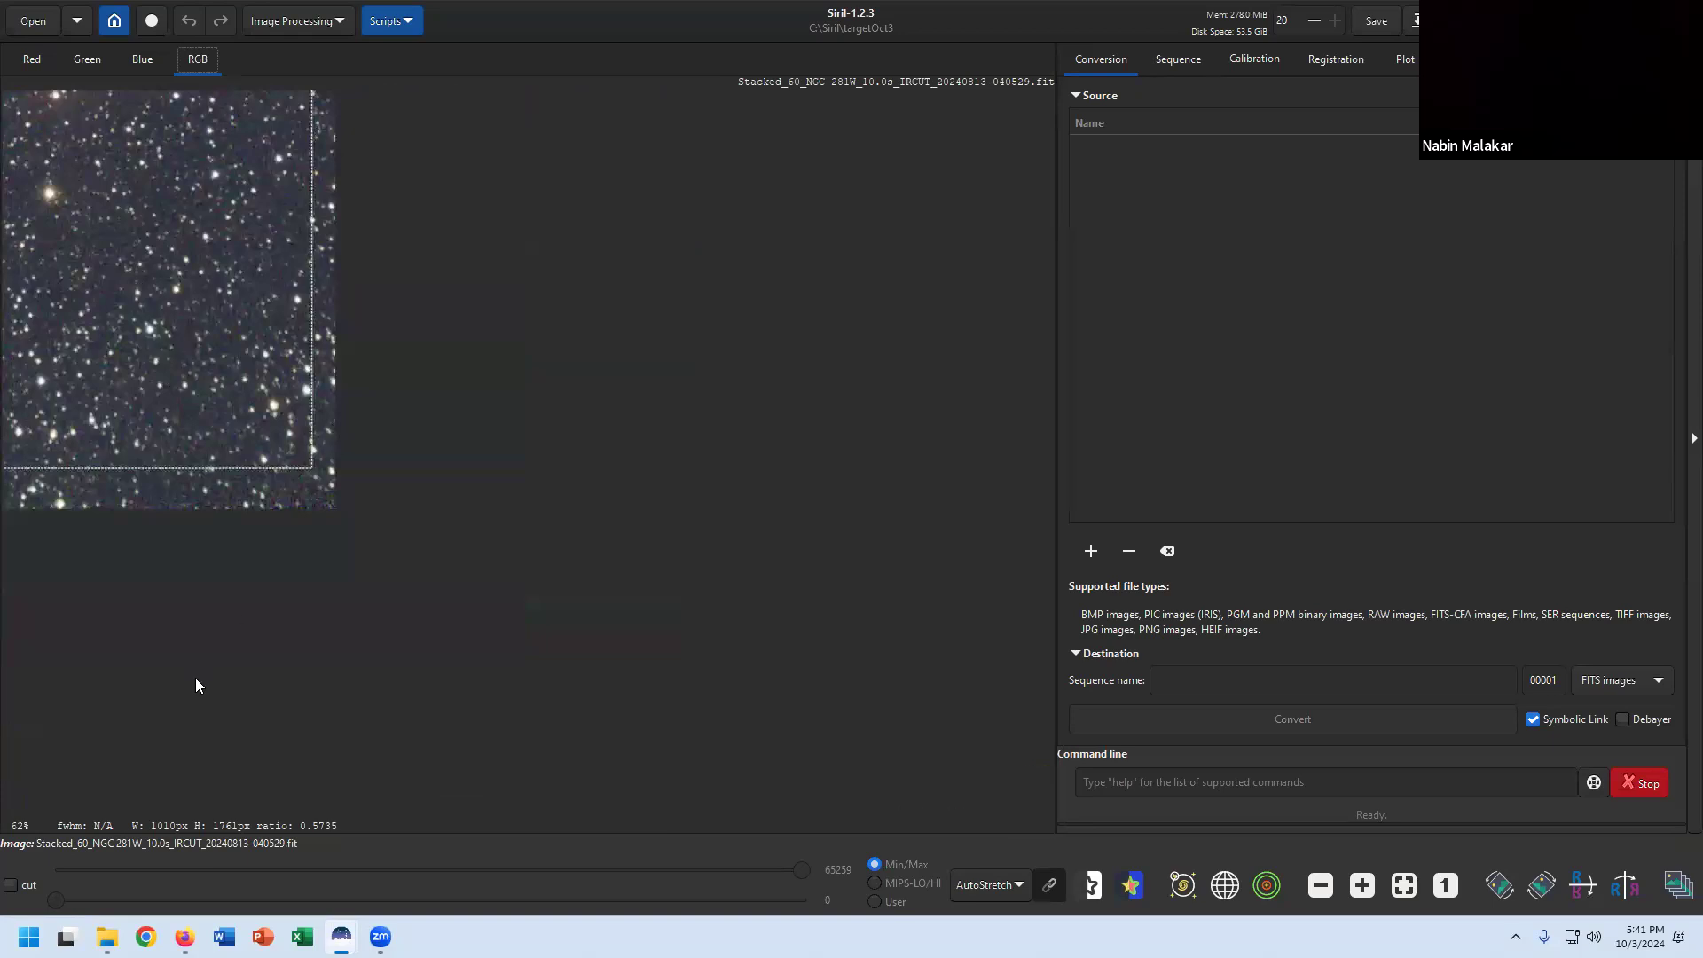
right_click(65, 328)
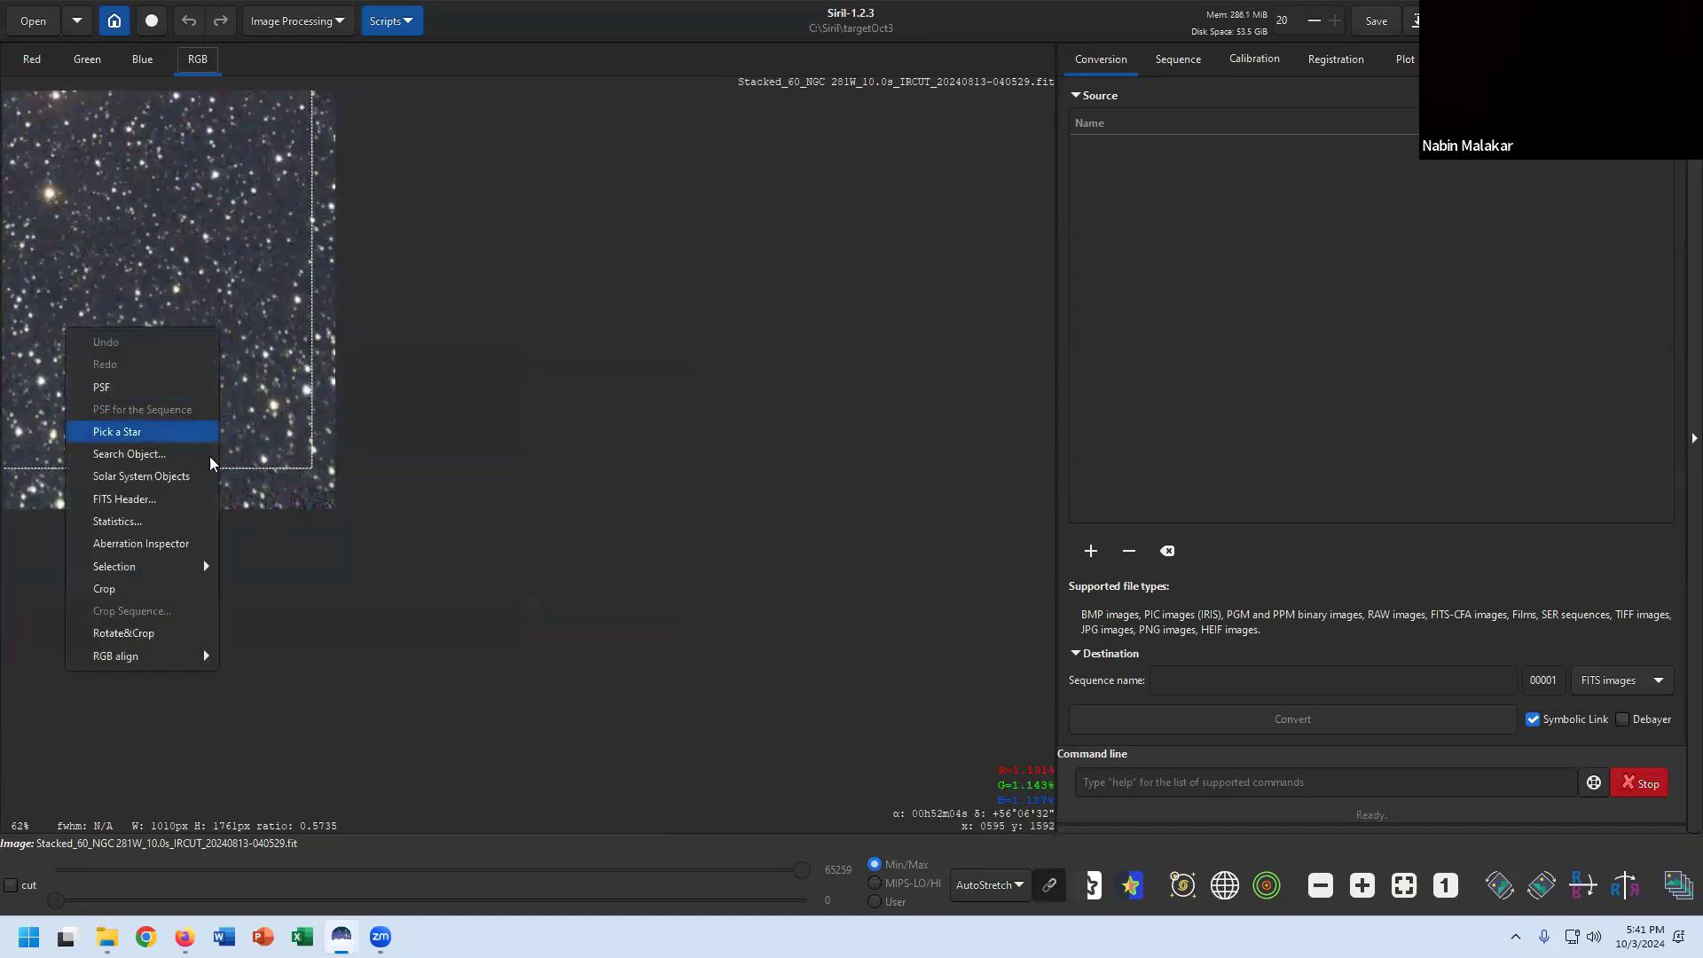
left_click(169, 590)
scroll(295, 442, "down", 2)
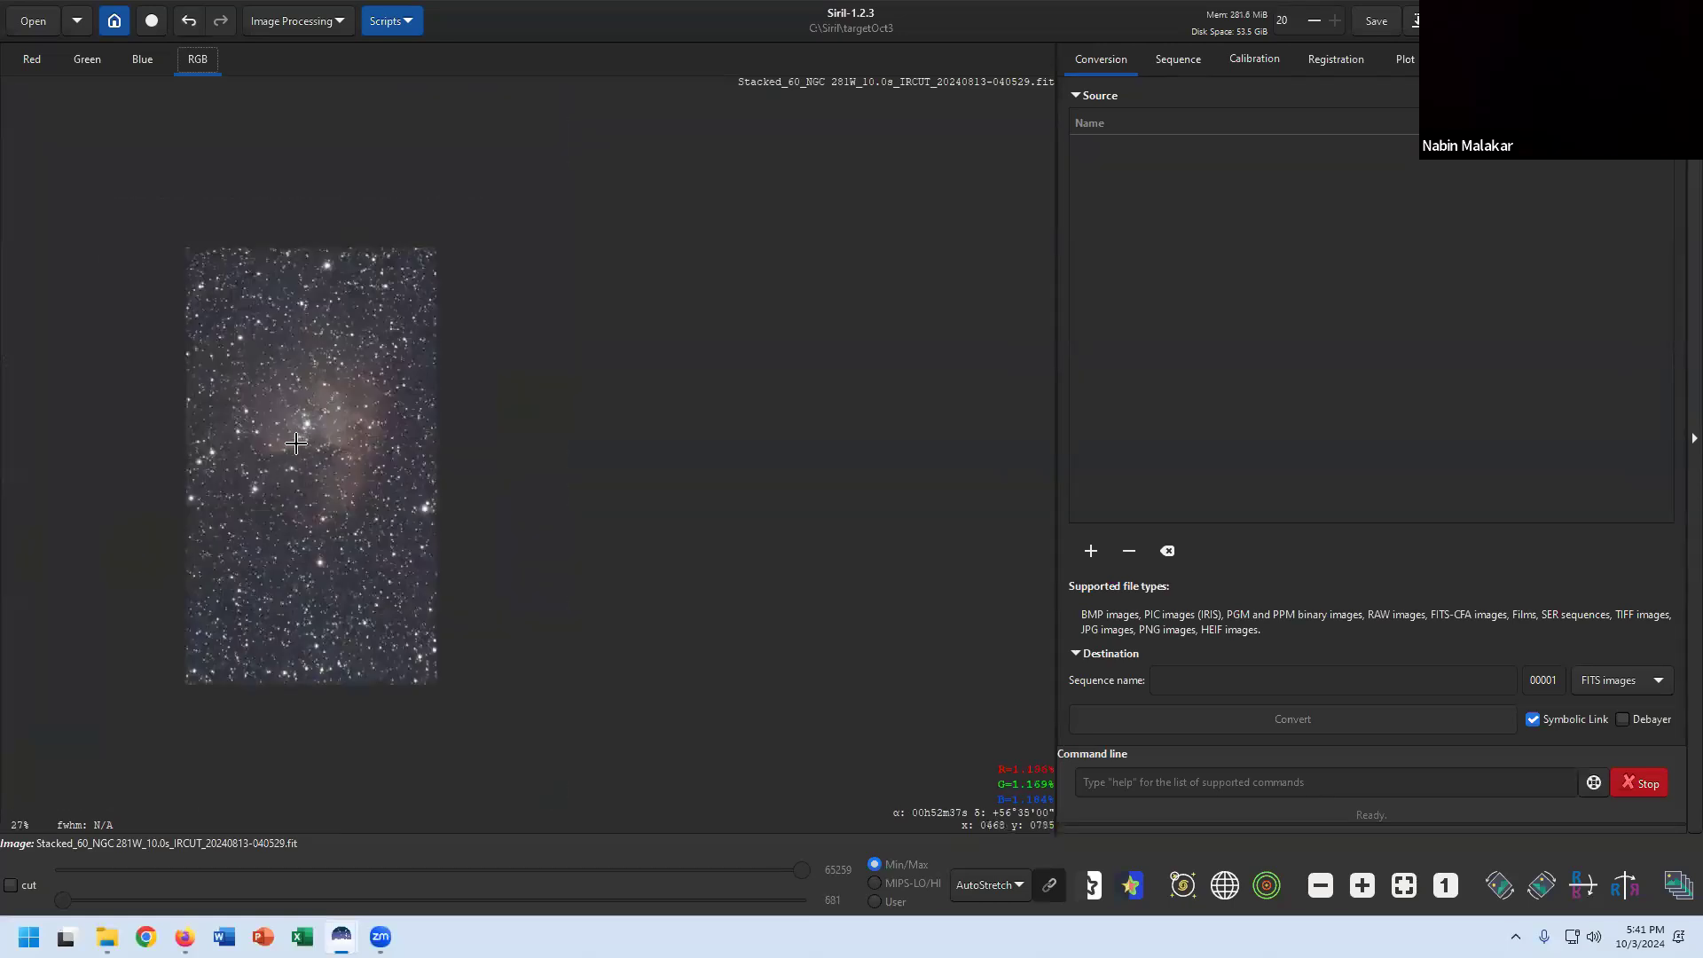
scroll(295, 442, "up", 1)
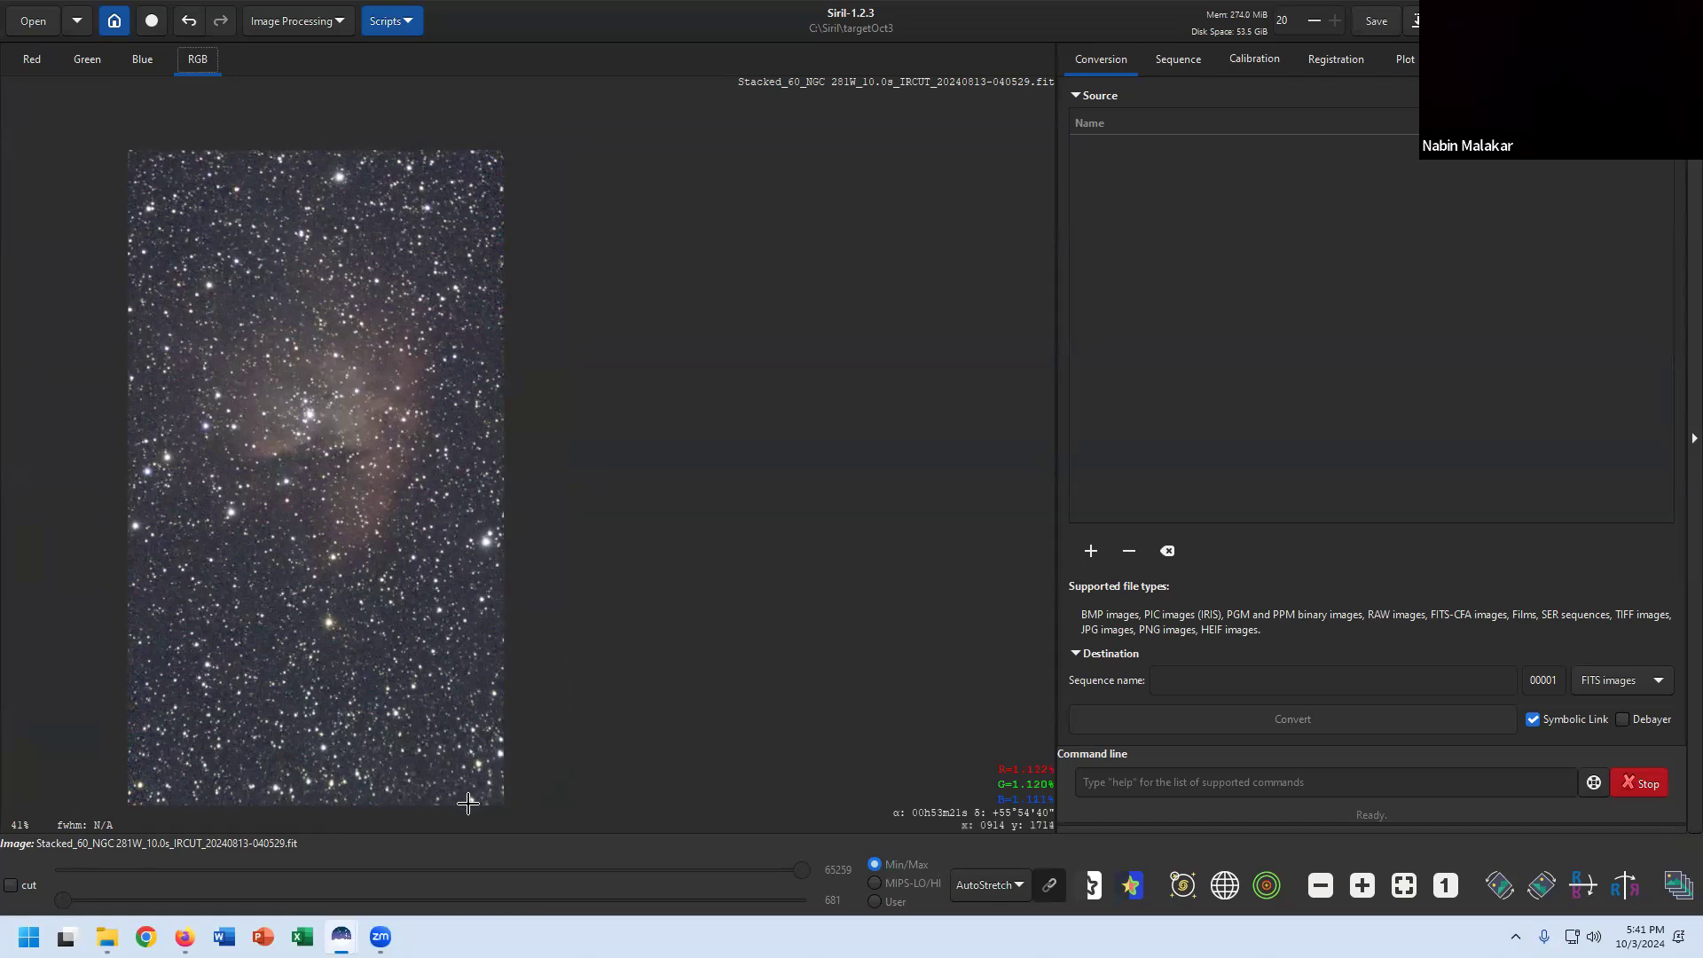
scroll(596, 814, "up", 5)
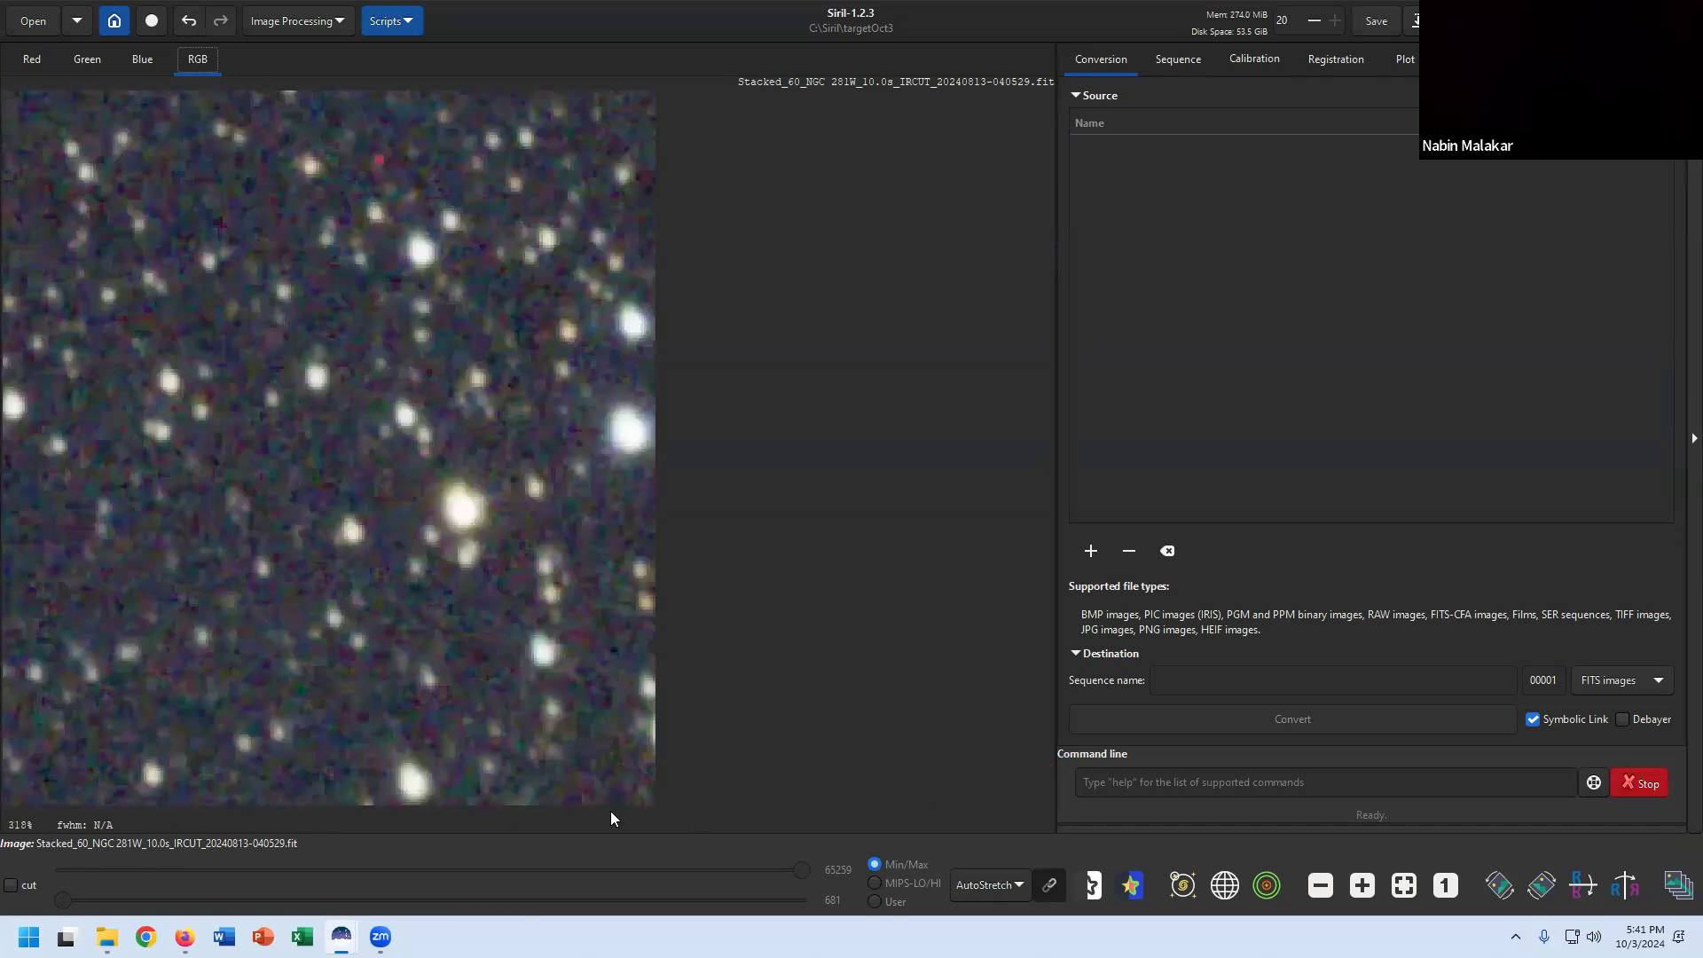
scroll(449, 654, "down", 6)
scroll(373, 528, "up", 2)
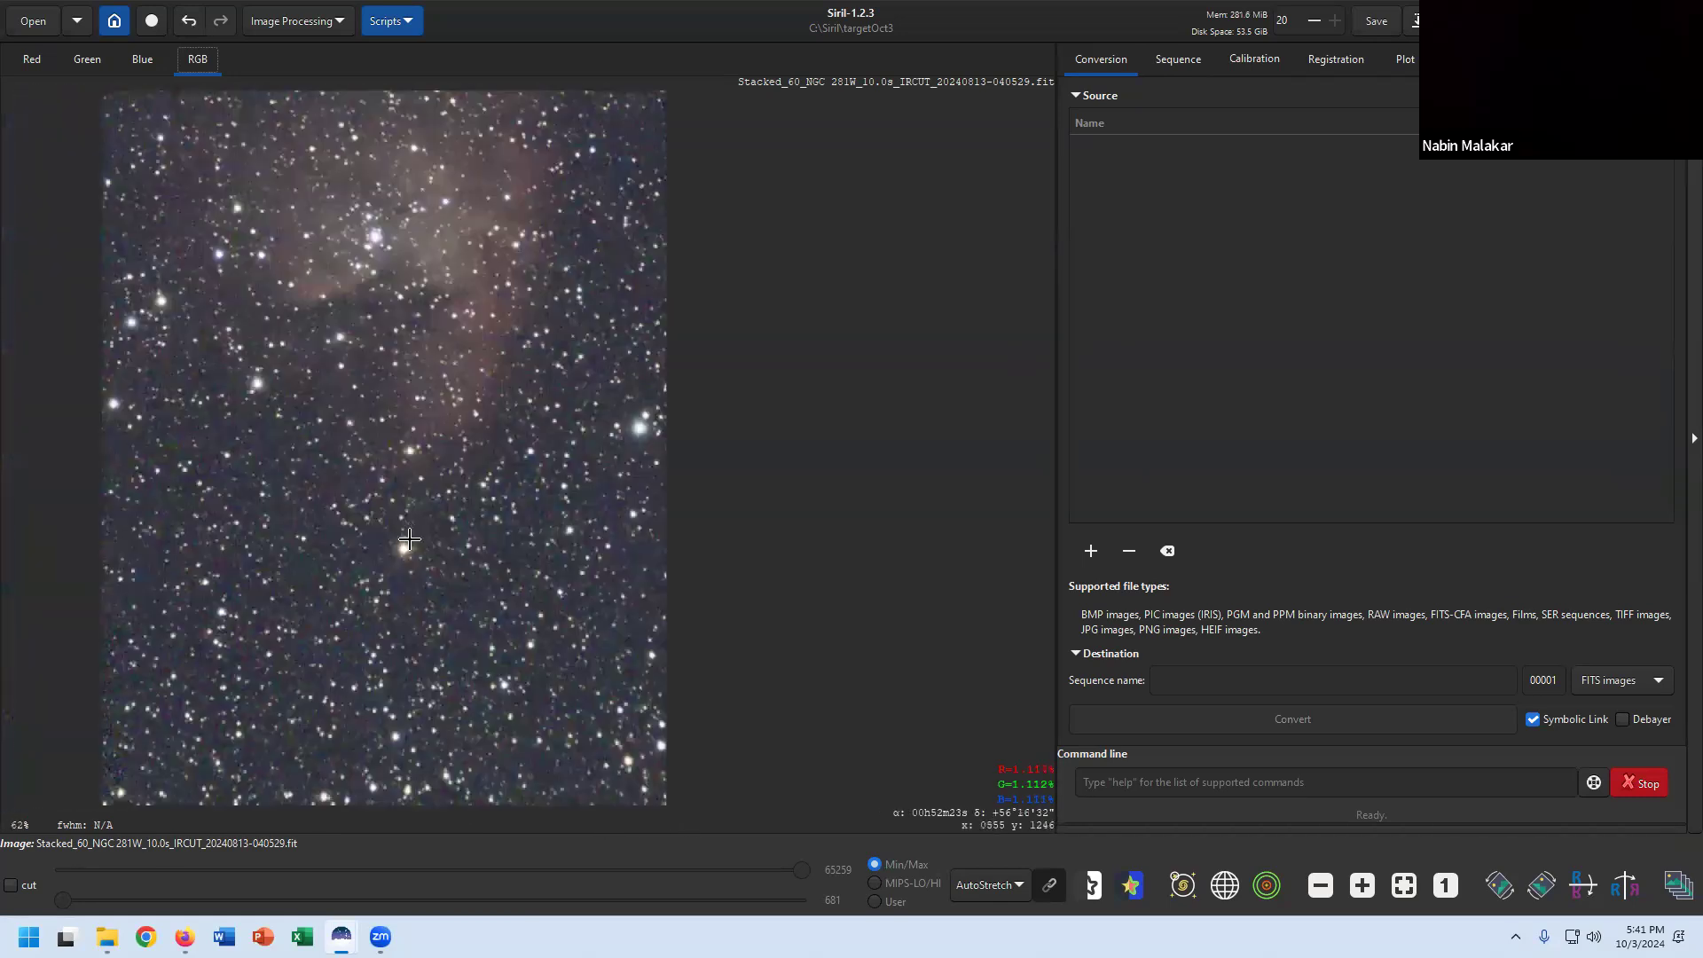
scroll(409, 538, "down", 1)
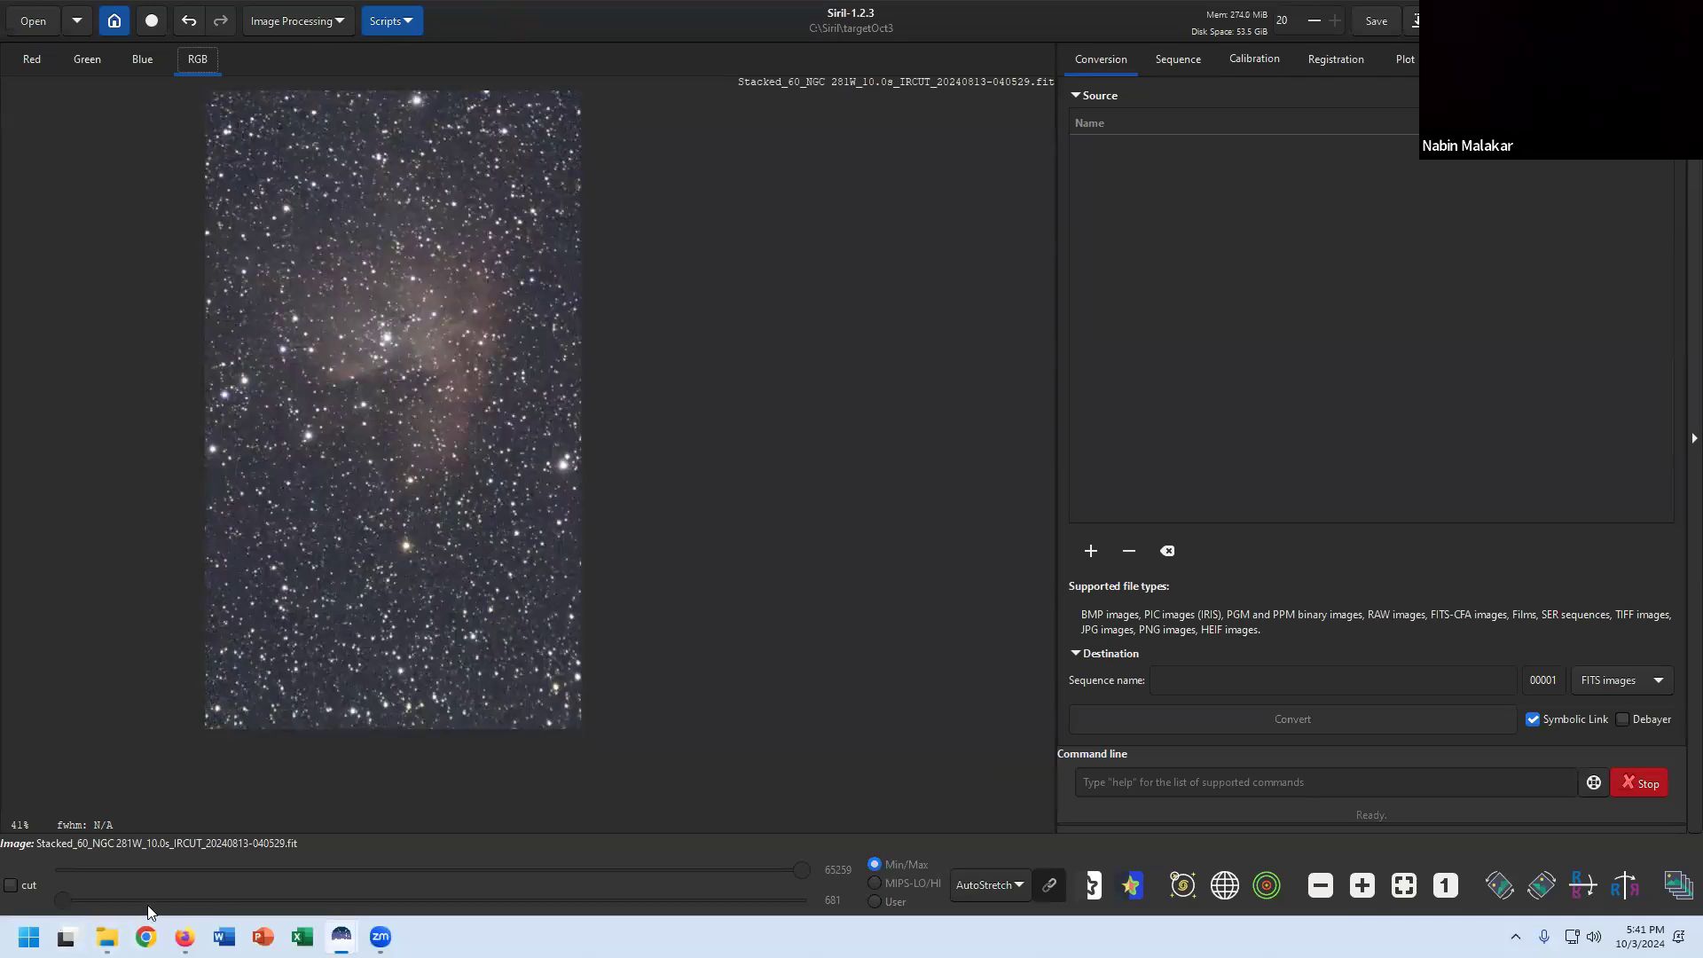
View the software location settings for StarNet in the Miscellaneous preferences, and close the preferences without applying changes.
mouse_move(184, 937)
left_click(1570, 21)
left_click(1570, 20)
left_click(1570, 20)
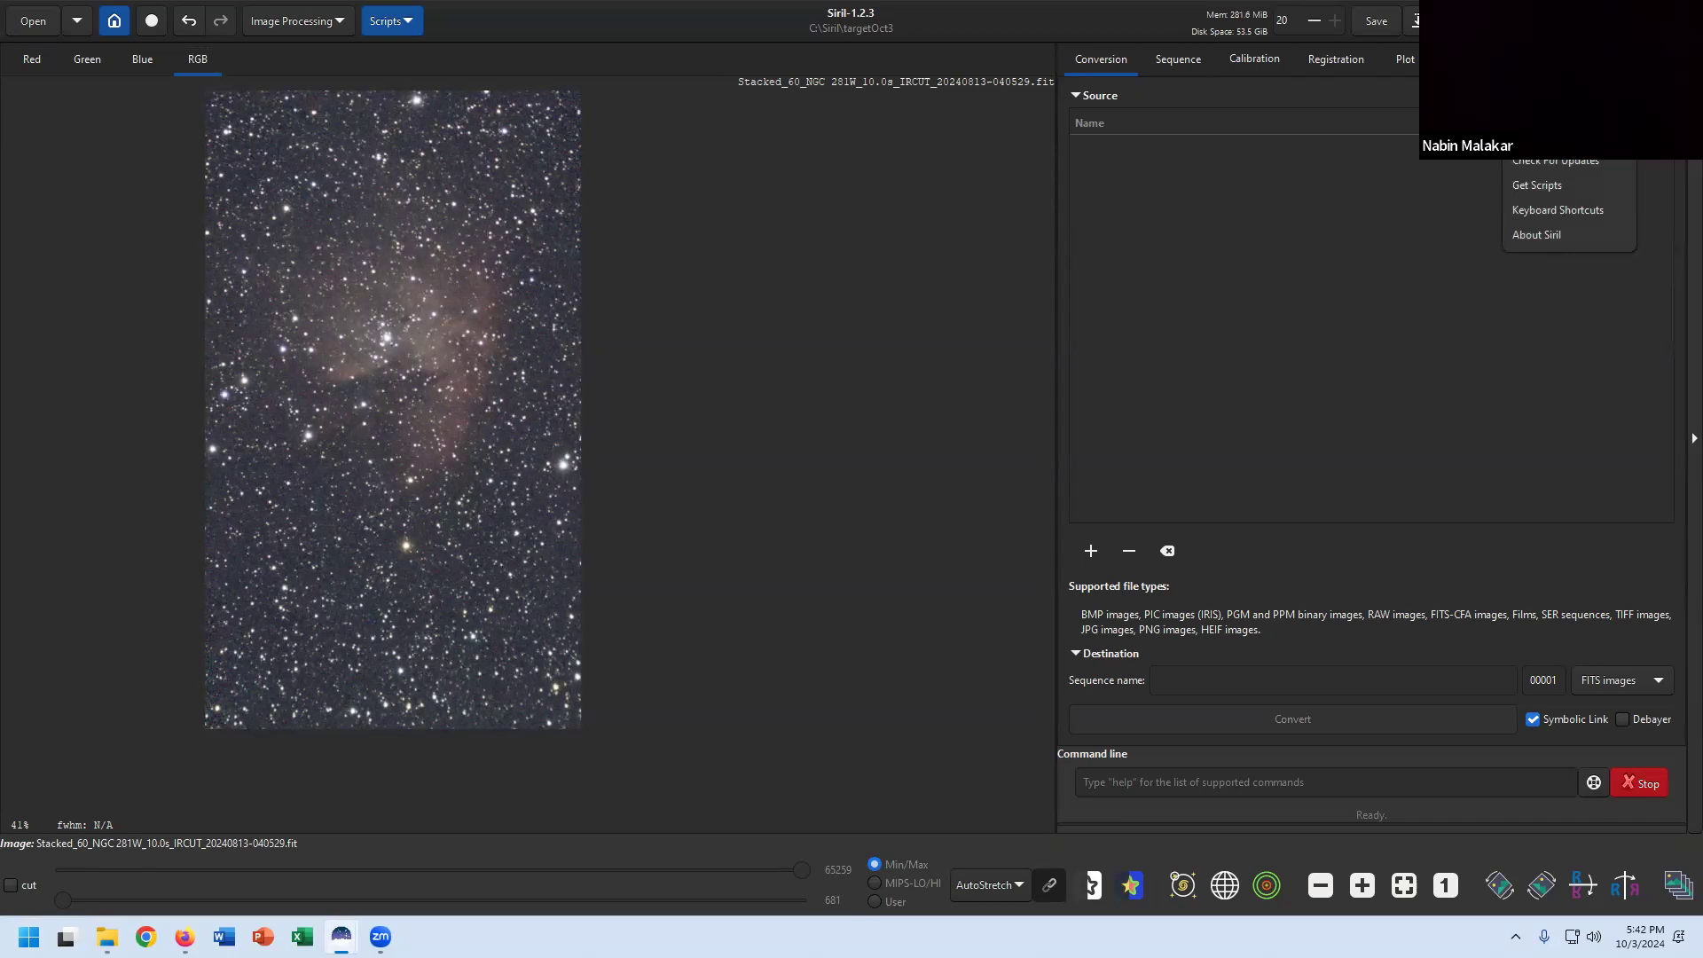
left_click(1539, 106)
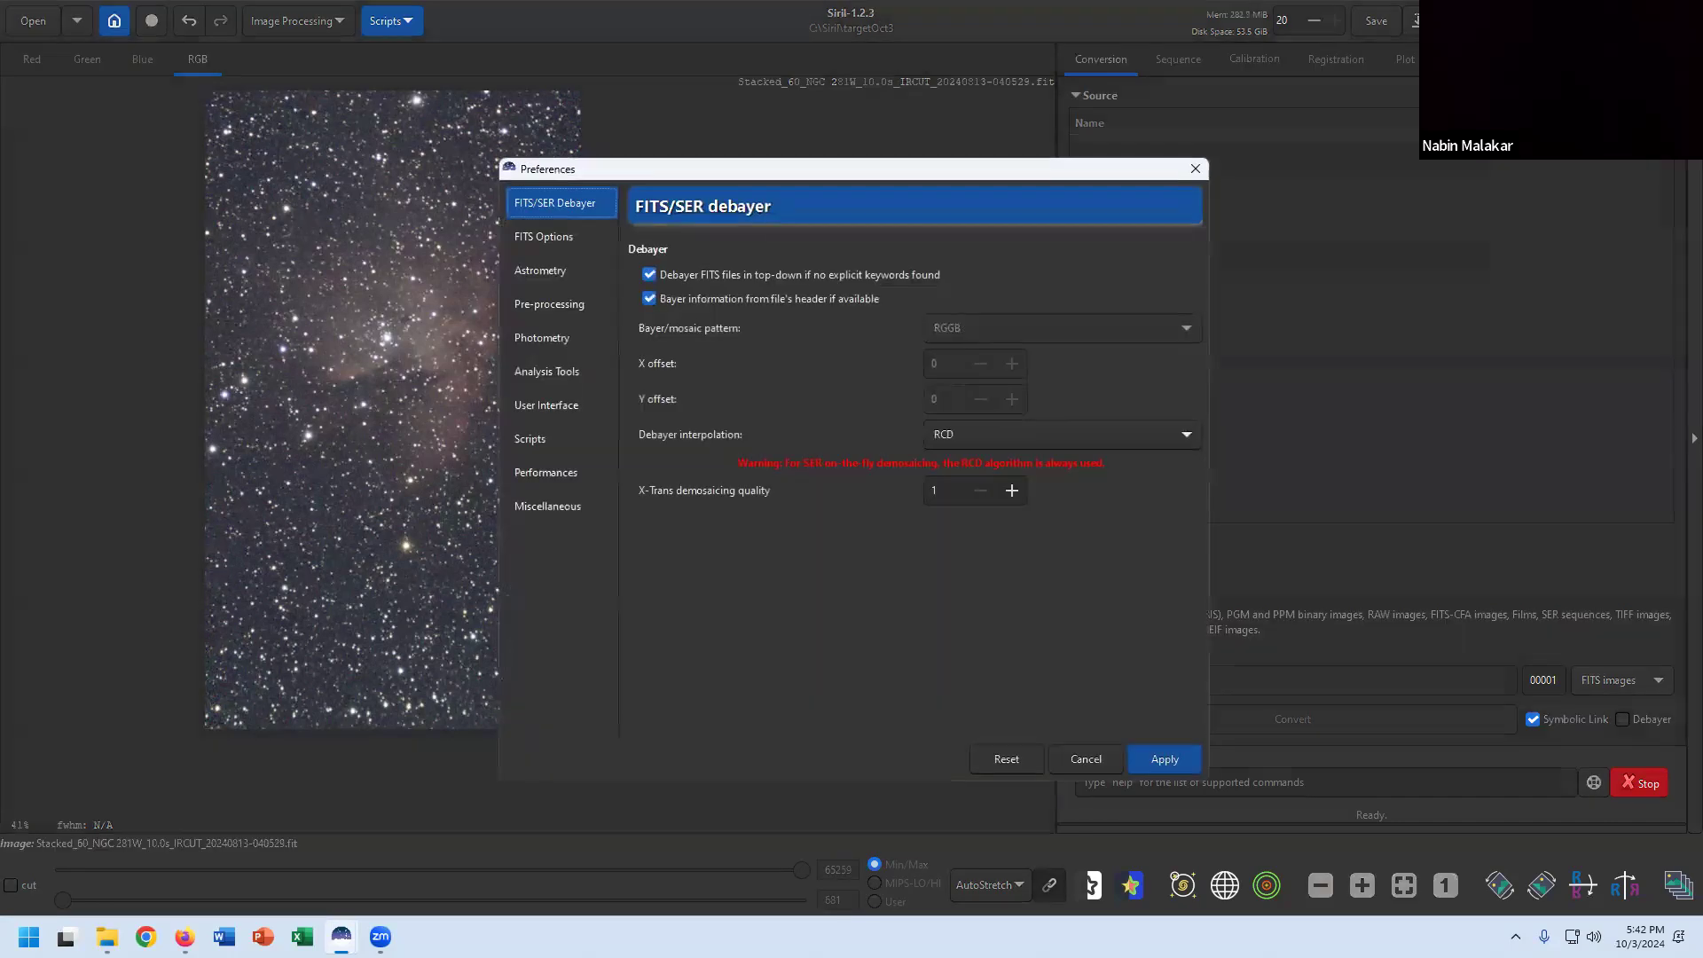
left_click(537, 508)
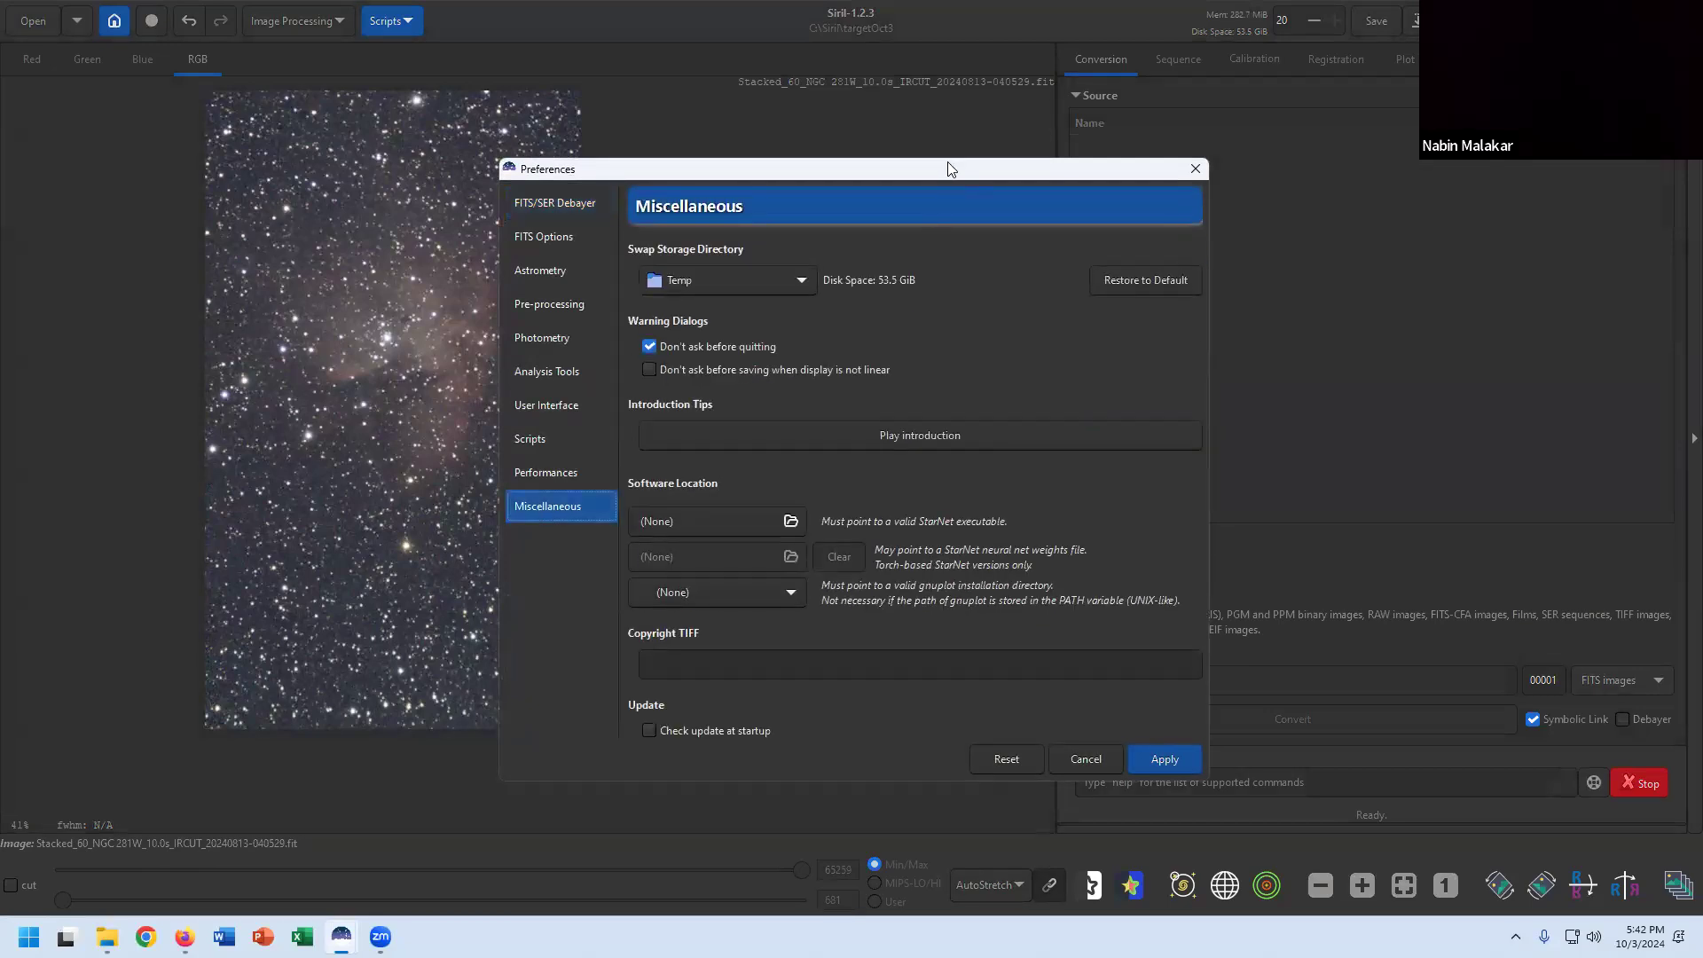
left_click_drag(946, 163, 694, 104)
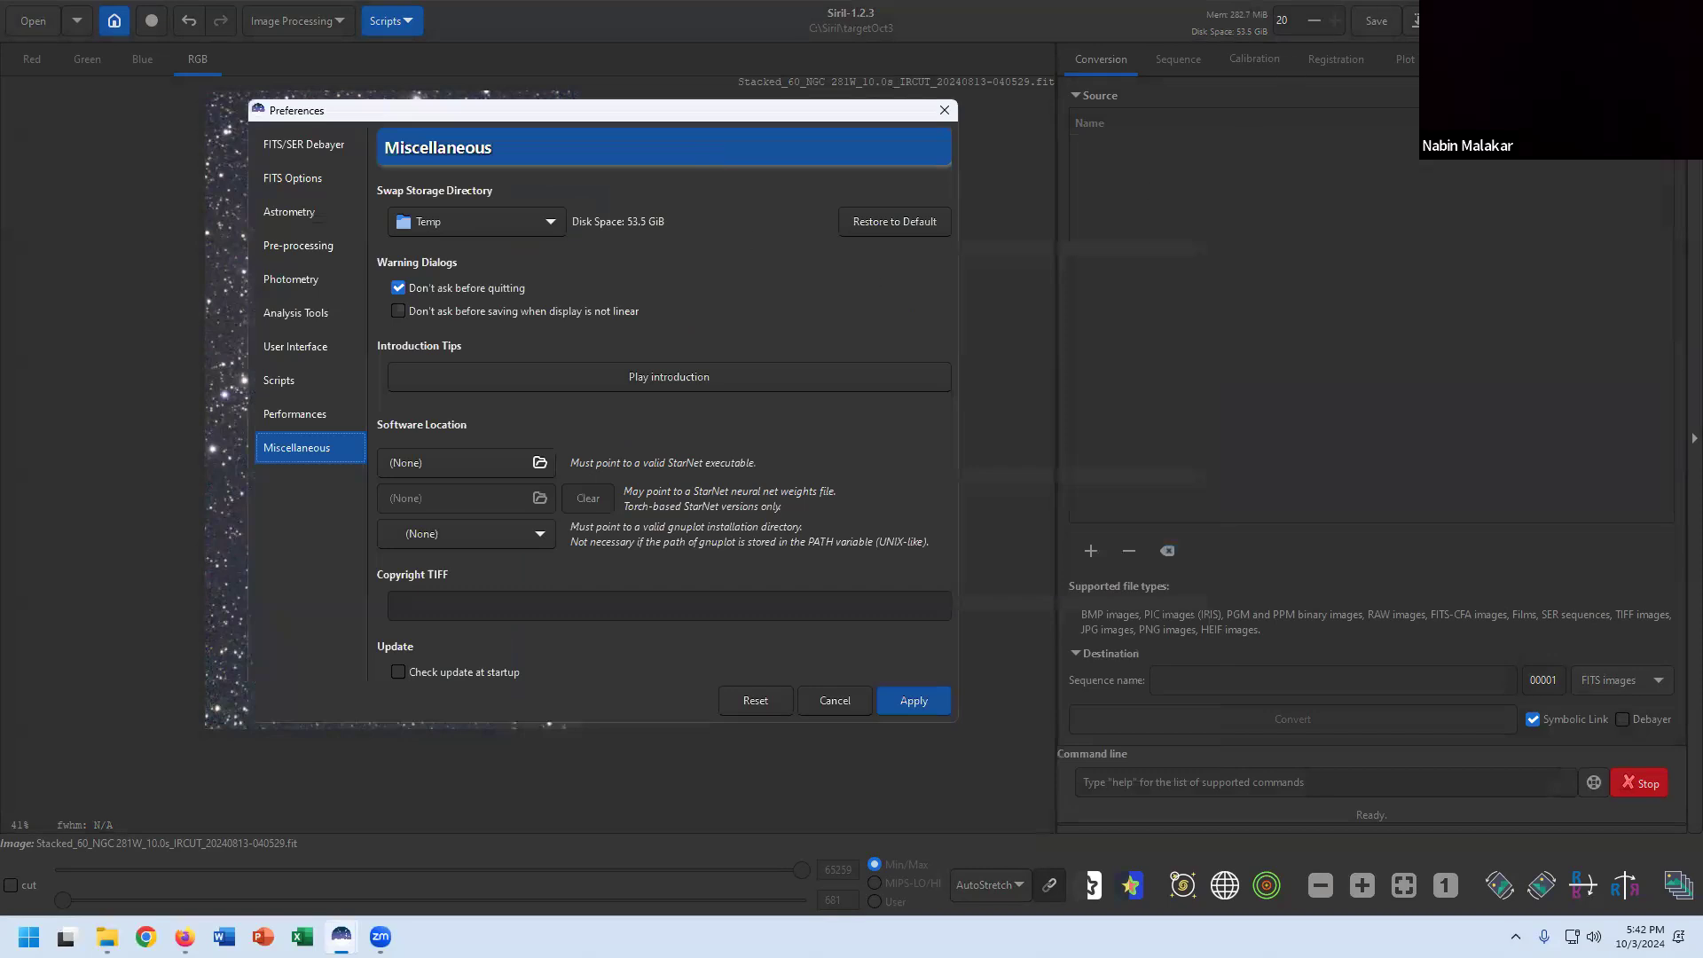
left_click(792, 760)
left_click(803, 705)
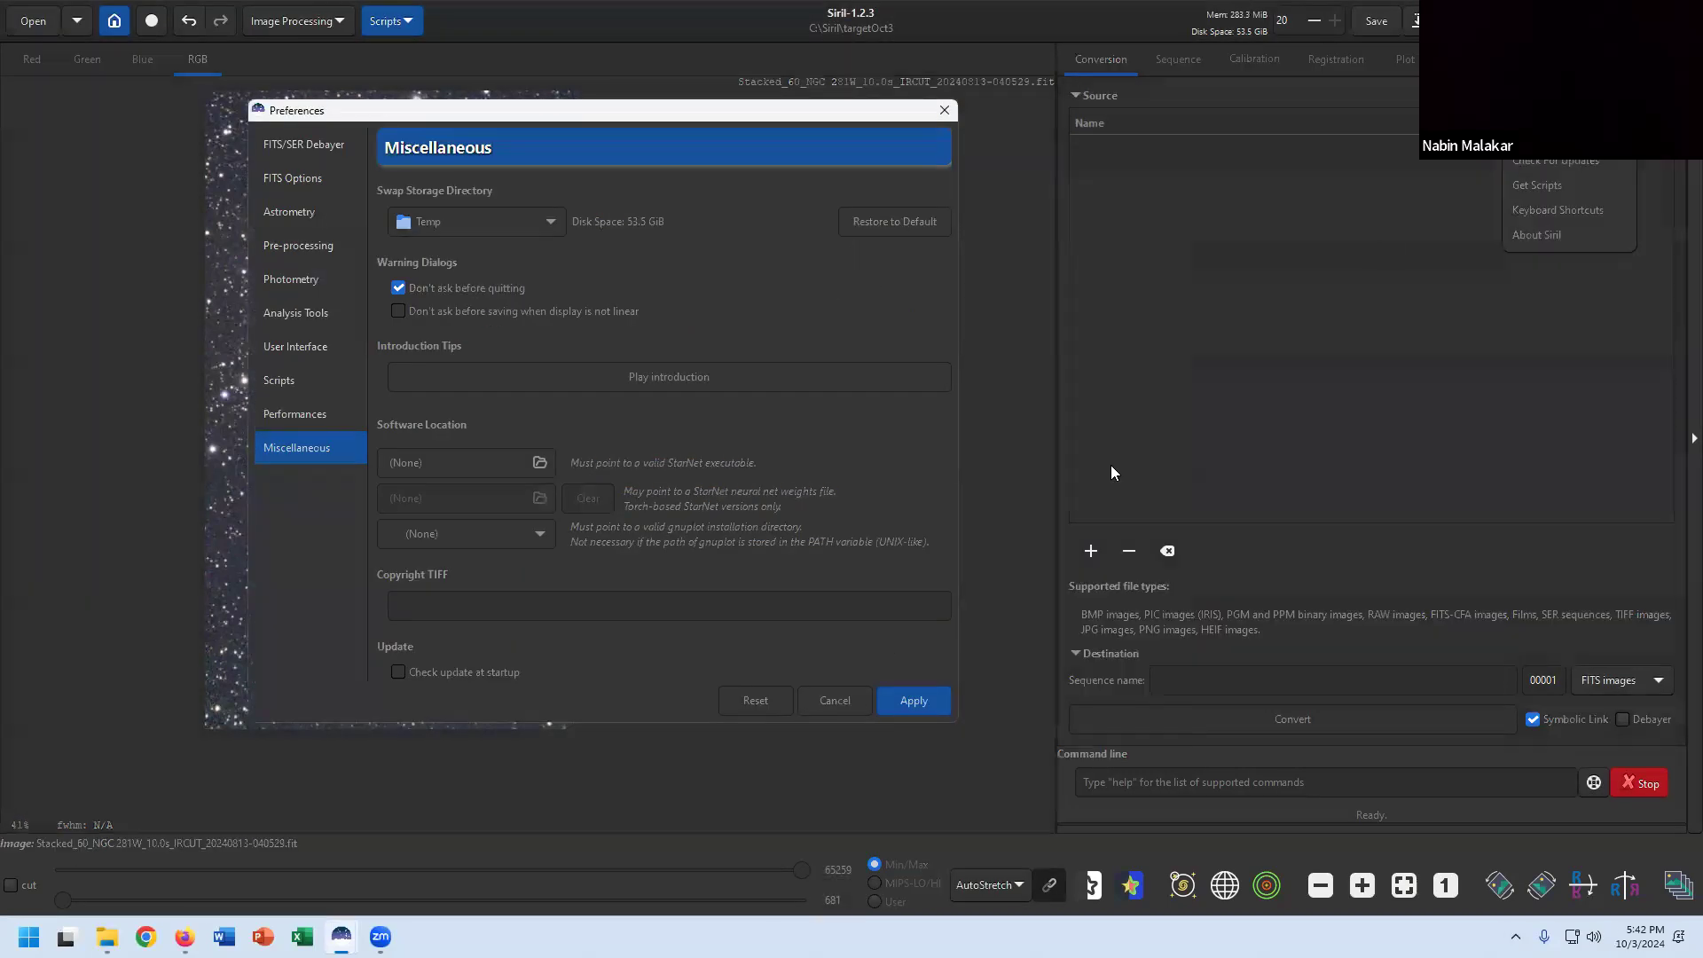
left_click(1570, 21)
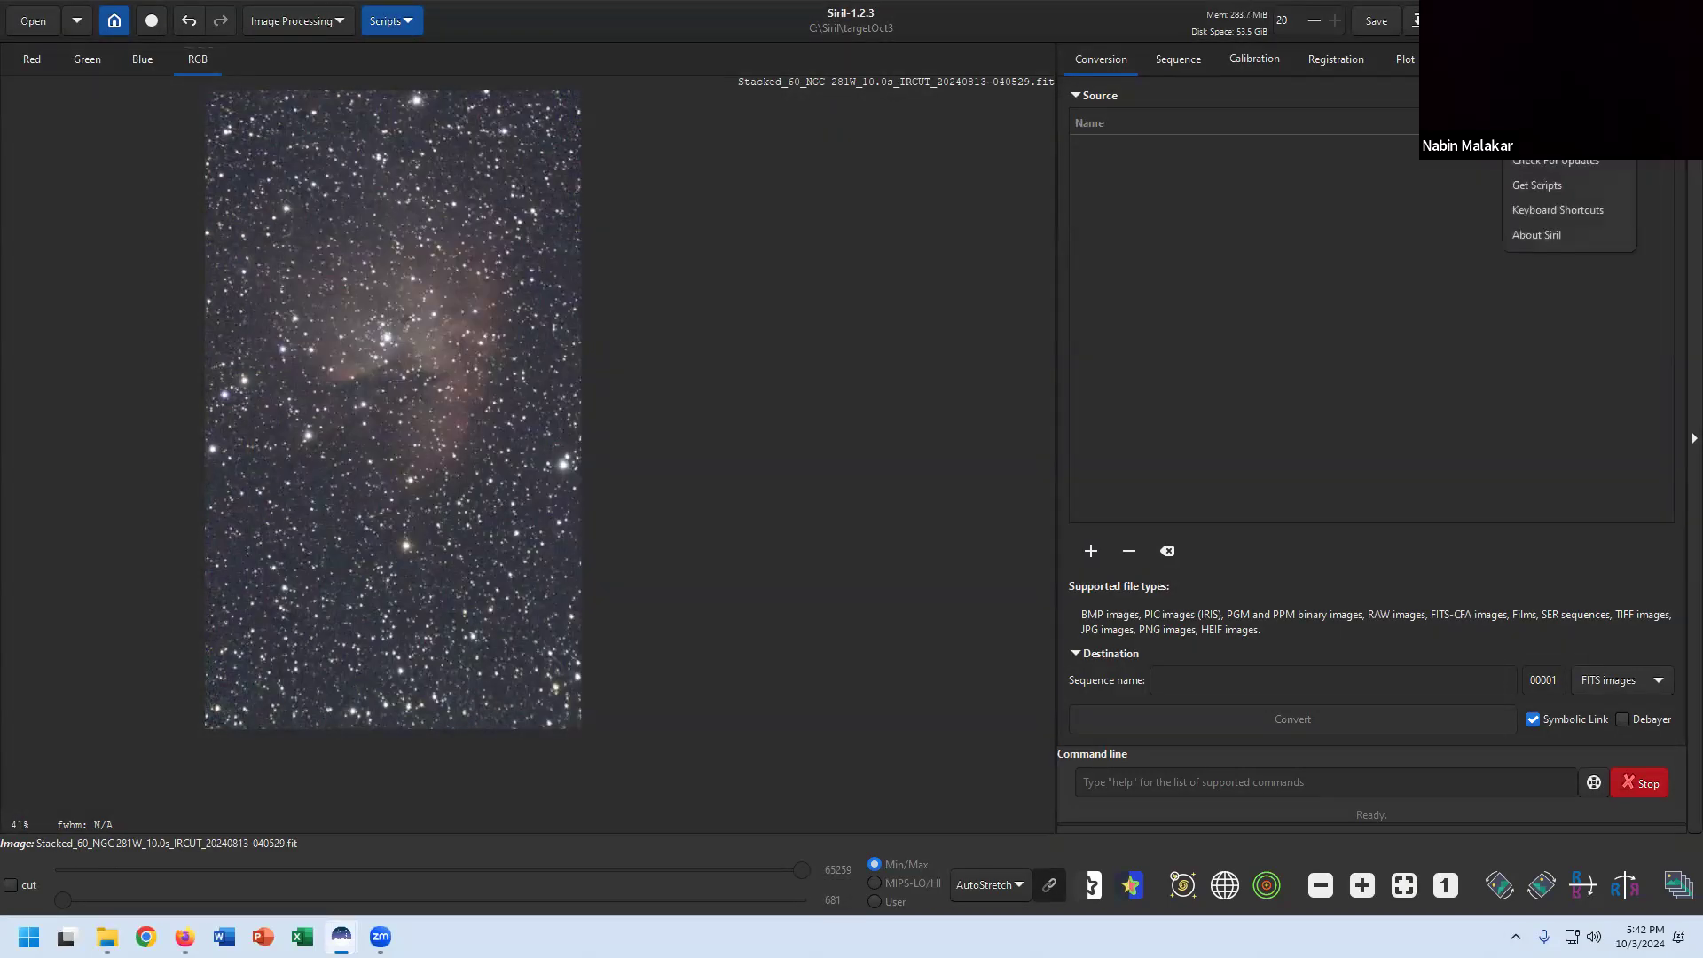
left_click(1541, 103)
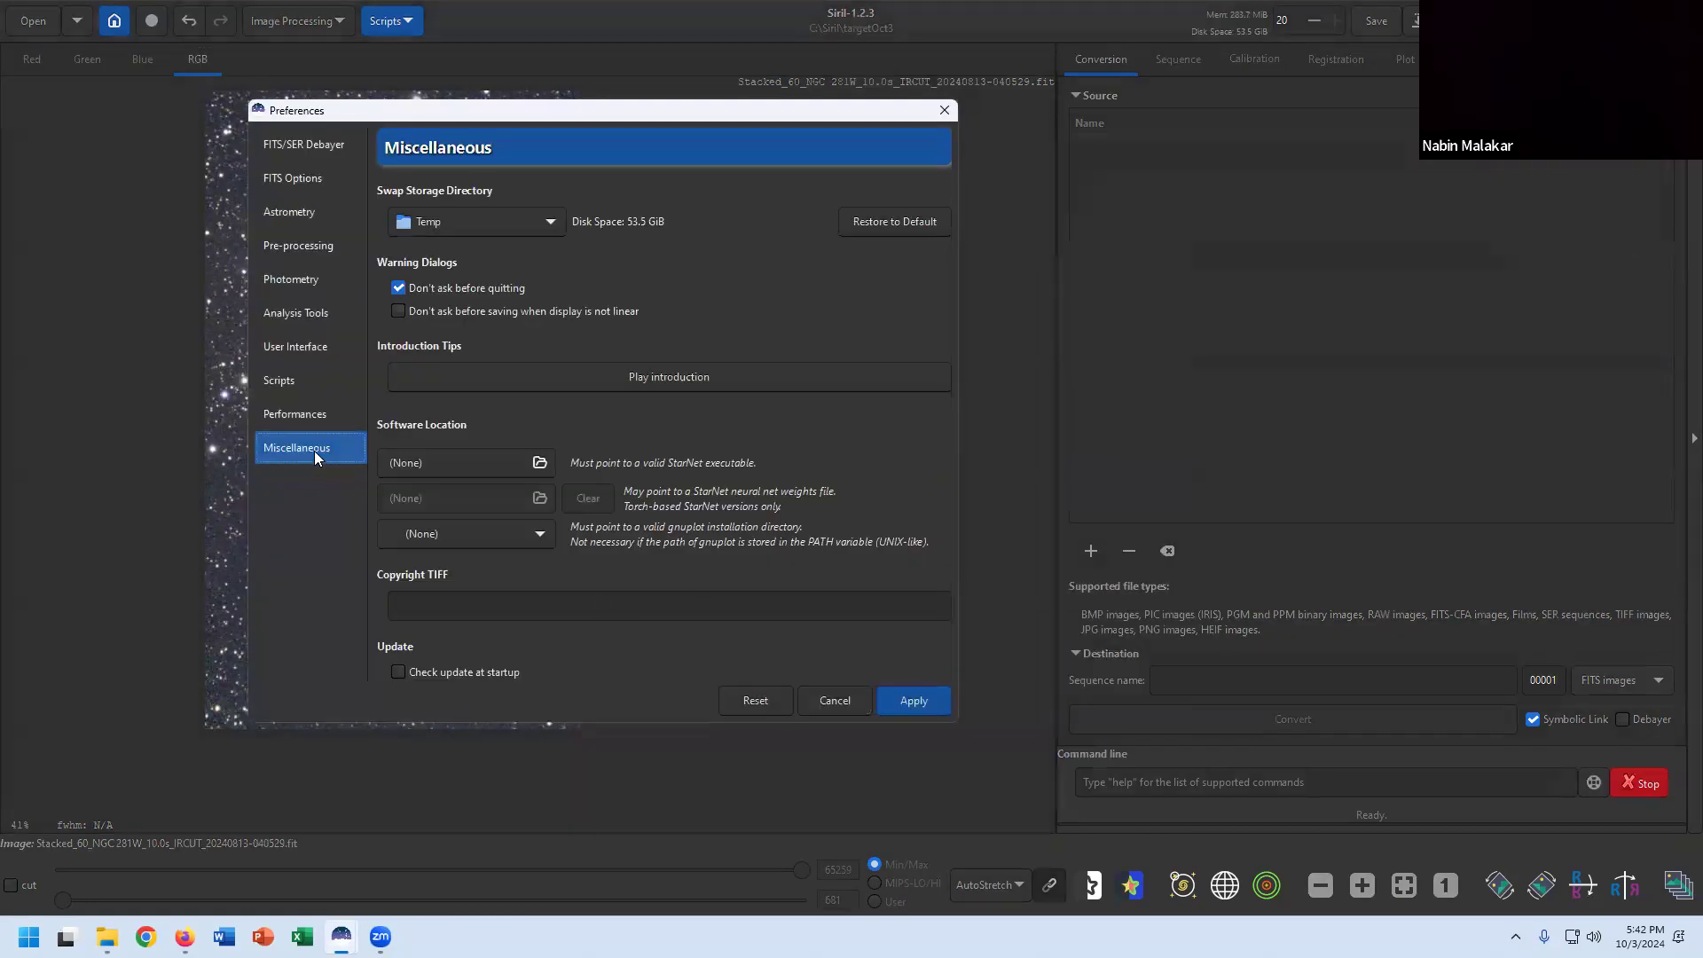
left_click(522, 465)
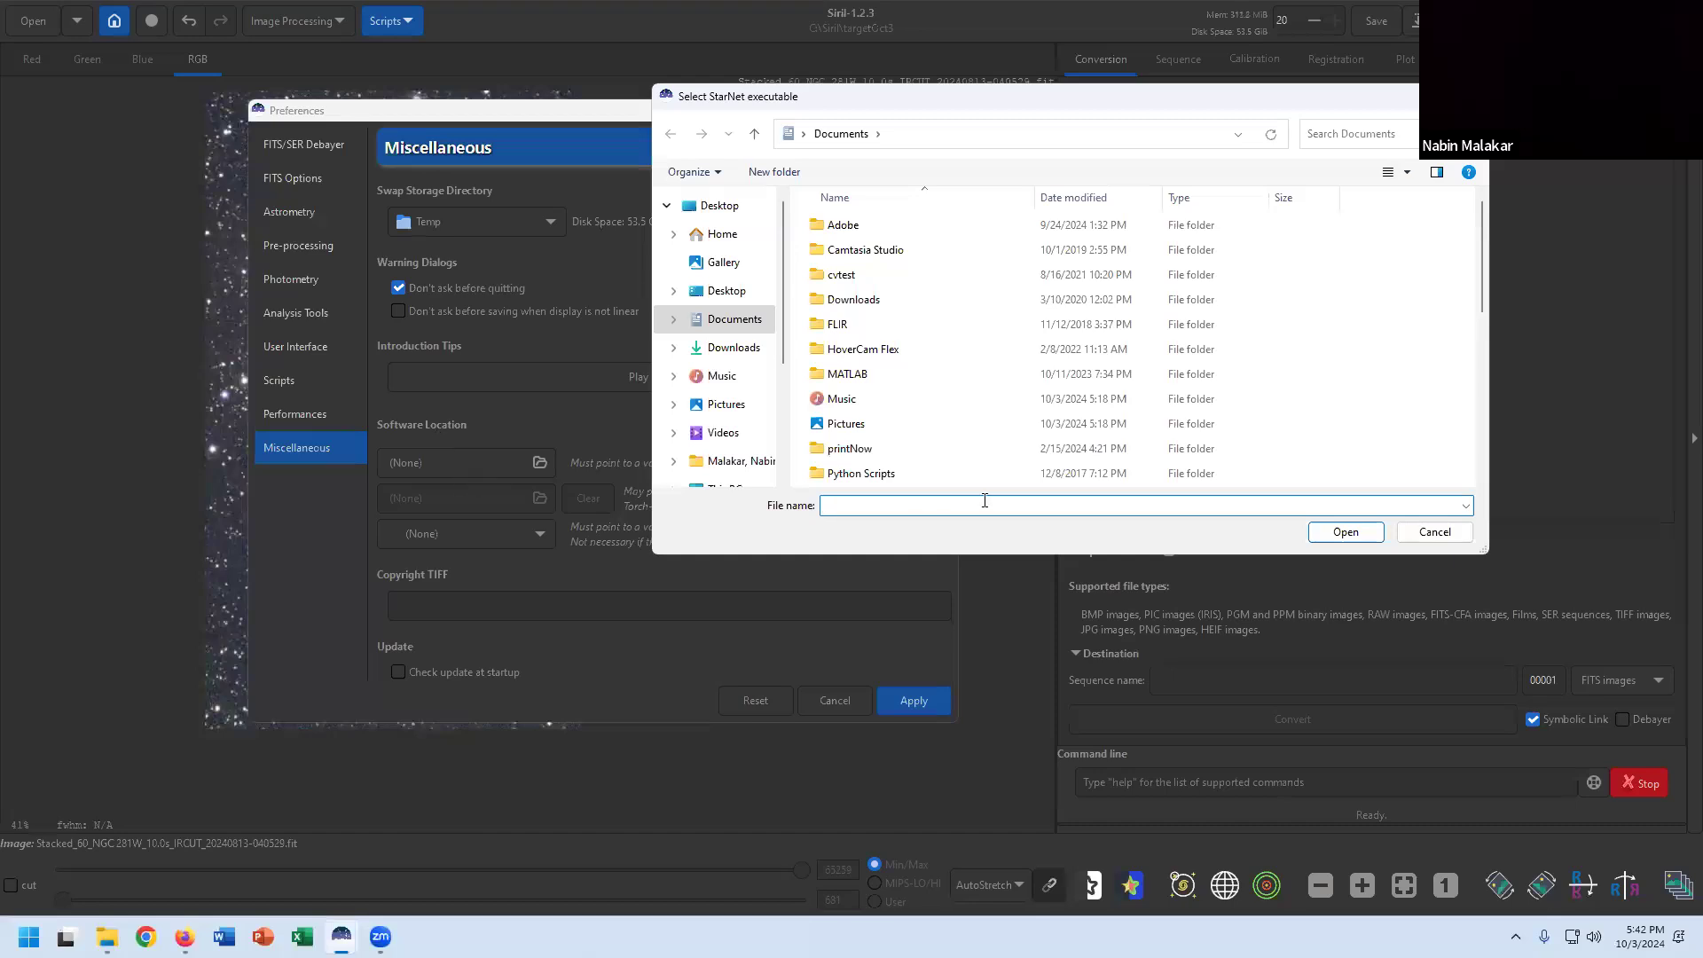
left_click(1434, 532)
left_click(832, 700)
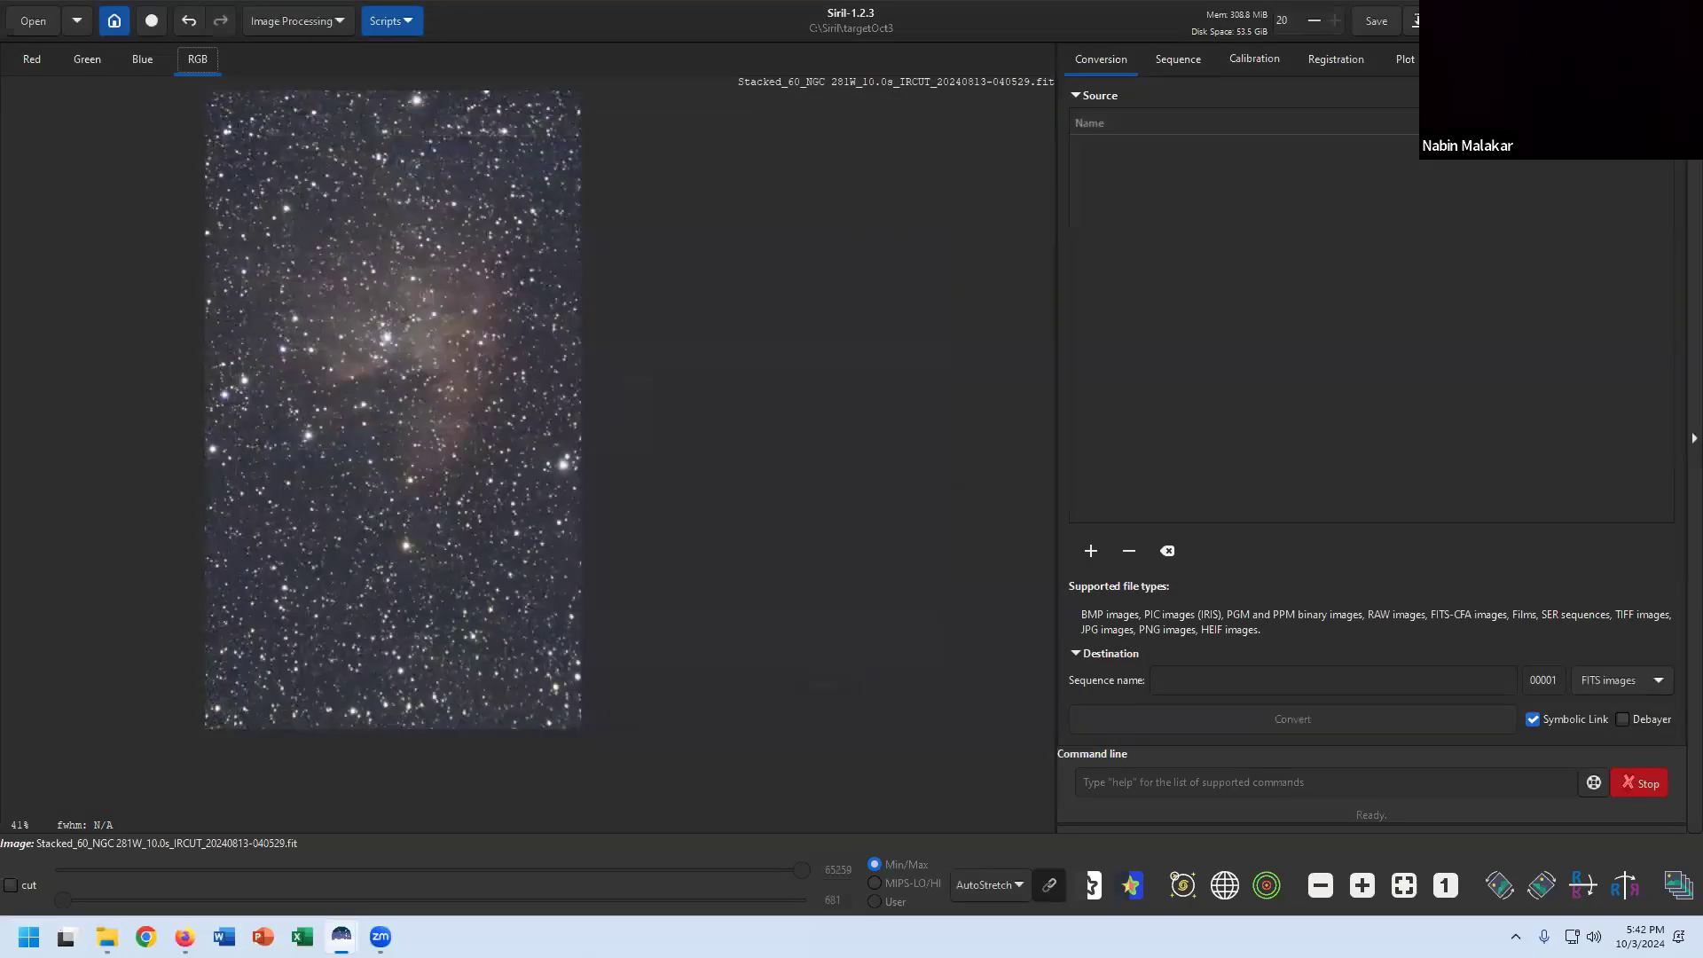
Reopen the preferences, glance at the FITS/SER Debayer and FITS Options pages, and return to the Miscellaneous software location settings.
left_click(1569, 20)
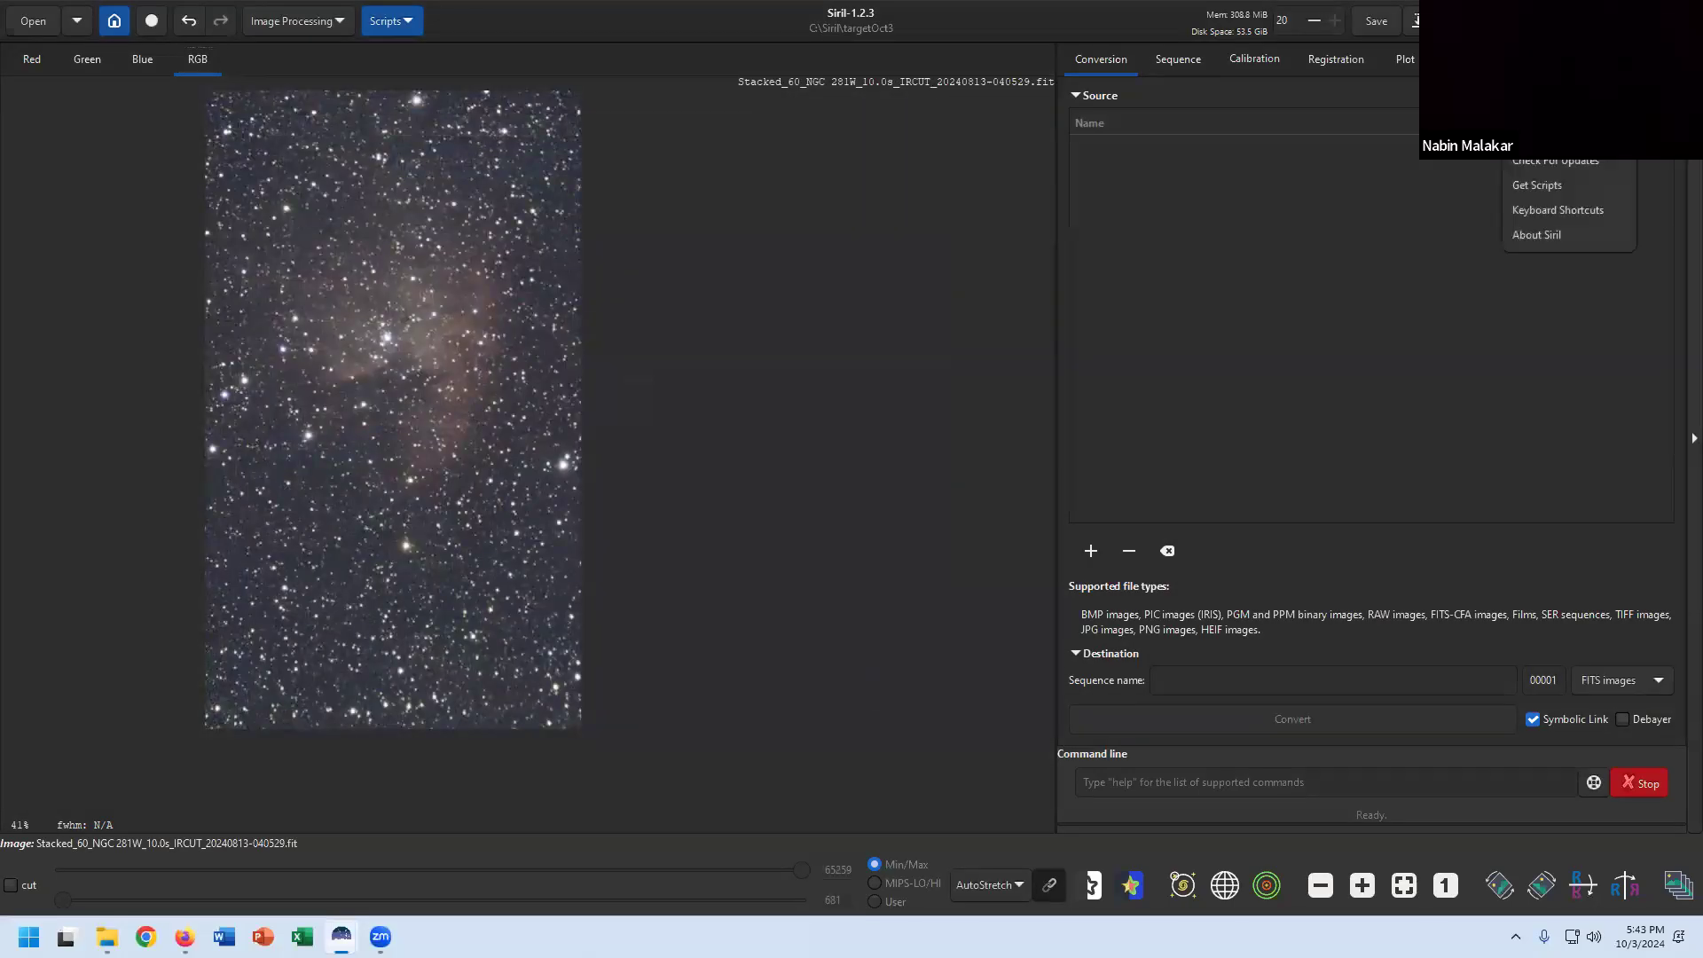
left_click(1539, 135)
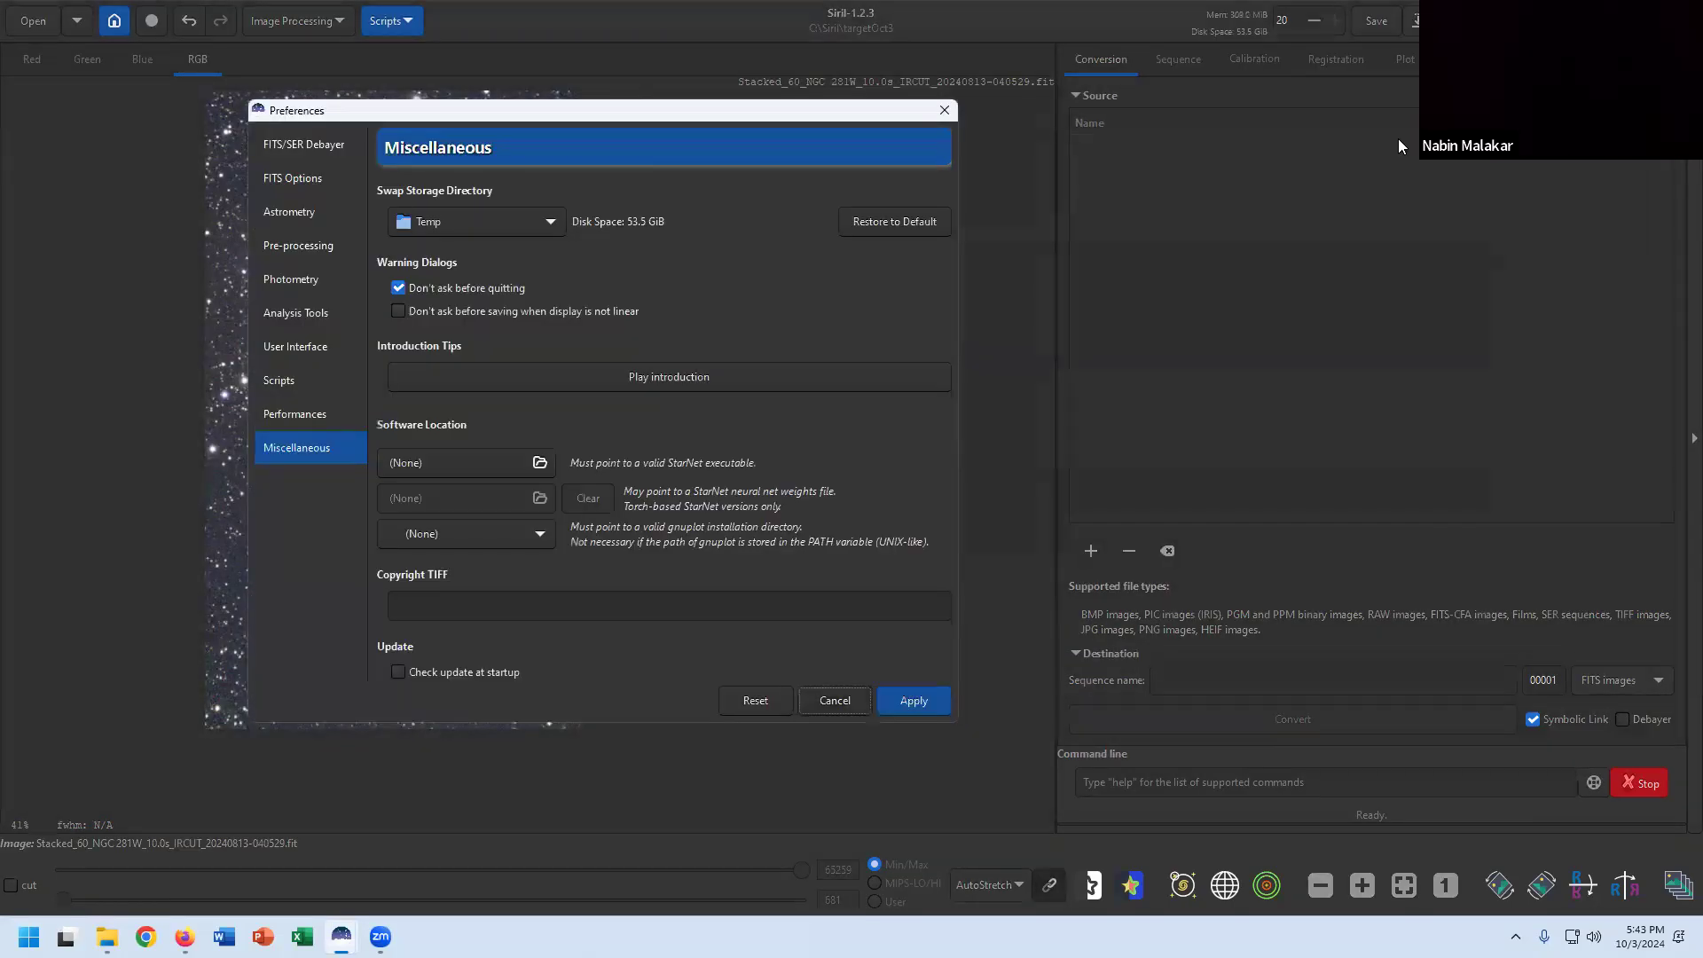
left_click(303, 144)
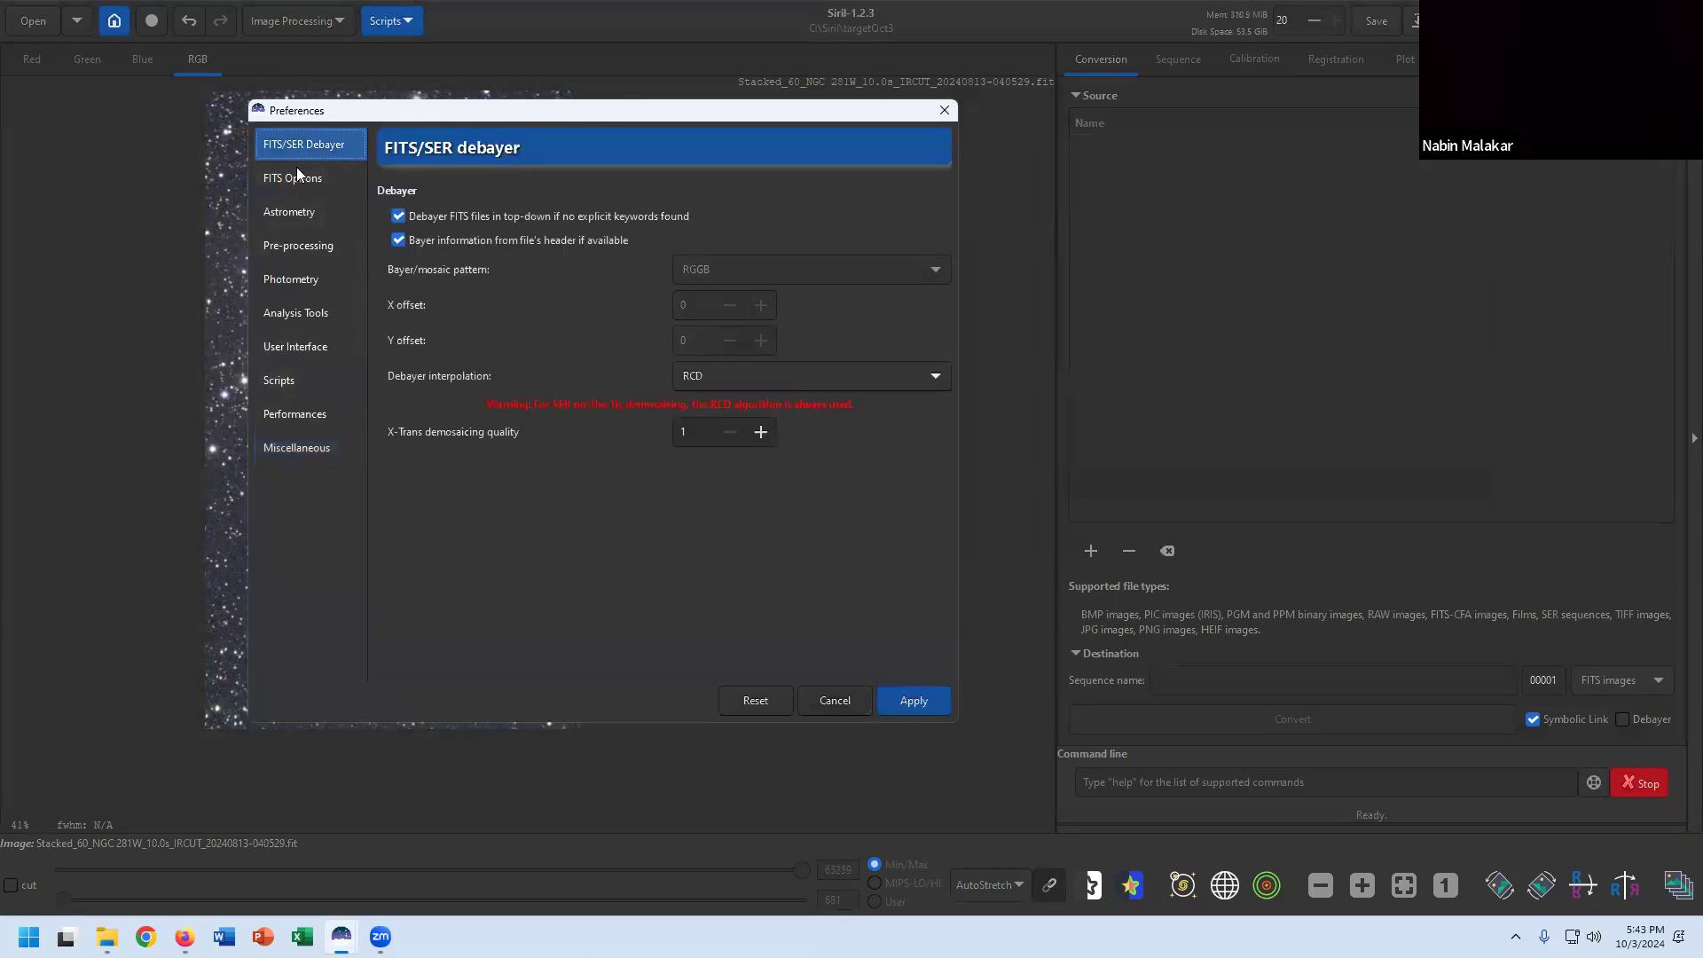
left_click(295, 178)
left_click(302, 451)
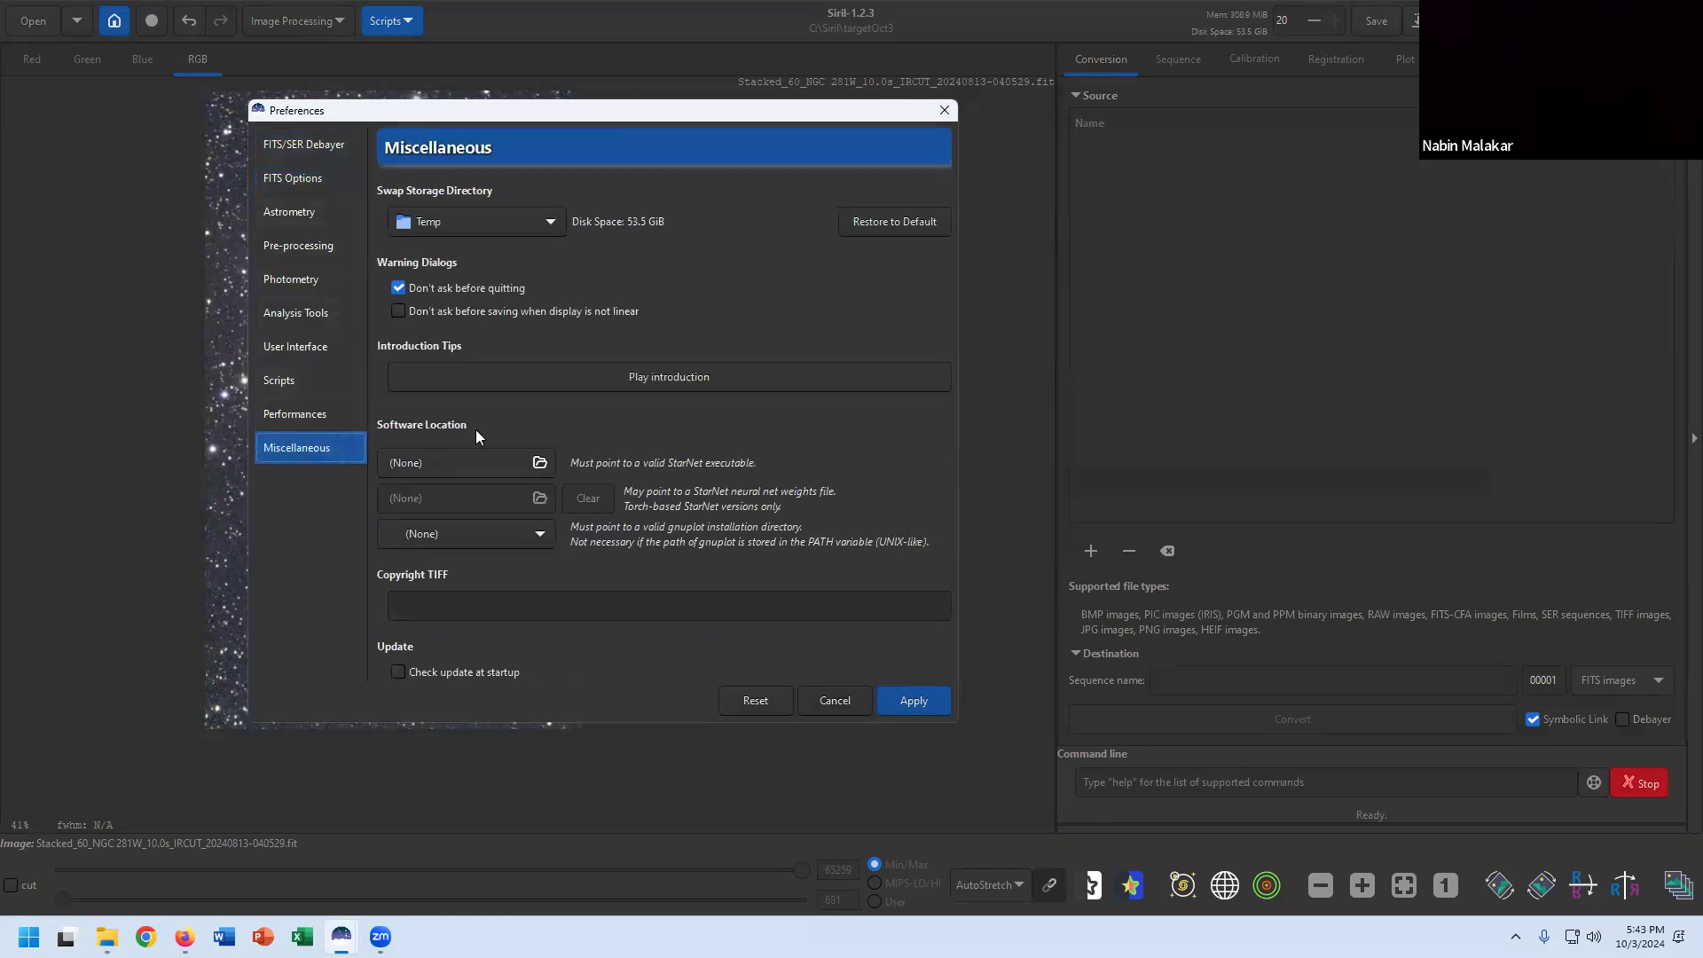
Set the StarNet executable to starnet++ from C:\Siril\StarNetv2CLI_Win and close the preferences.
left_click(538, 463)
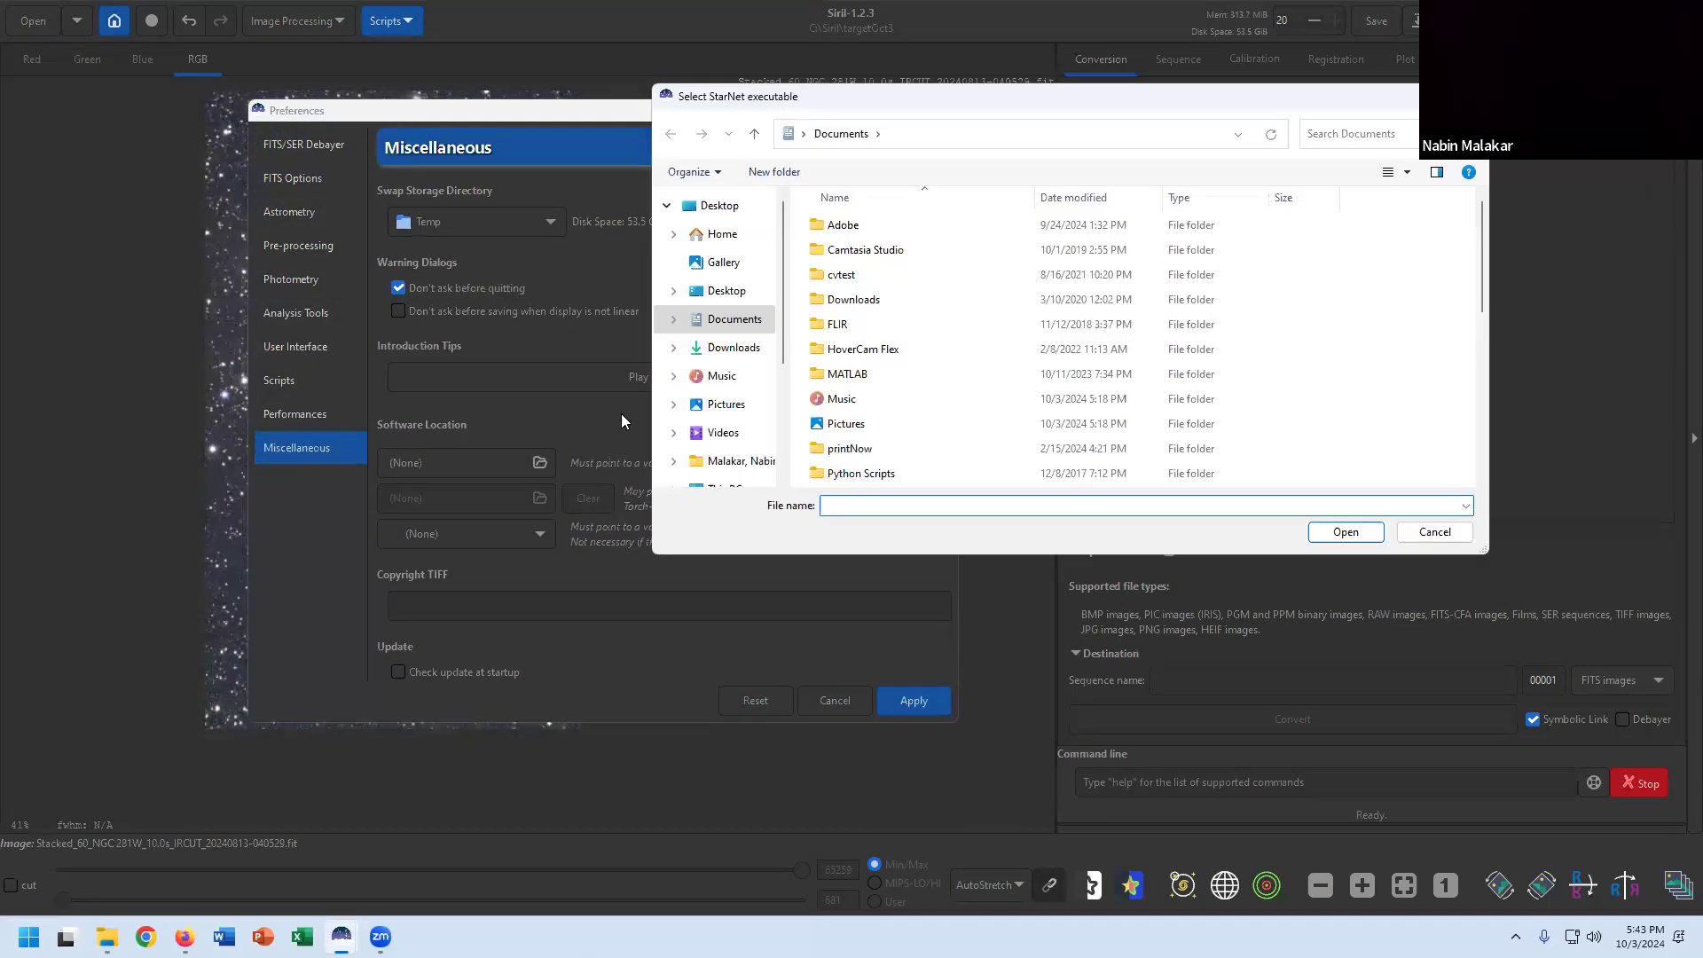
scroll(726, 403, "down", 1)
left_click(730, 404)
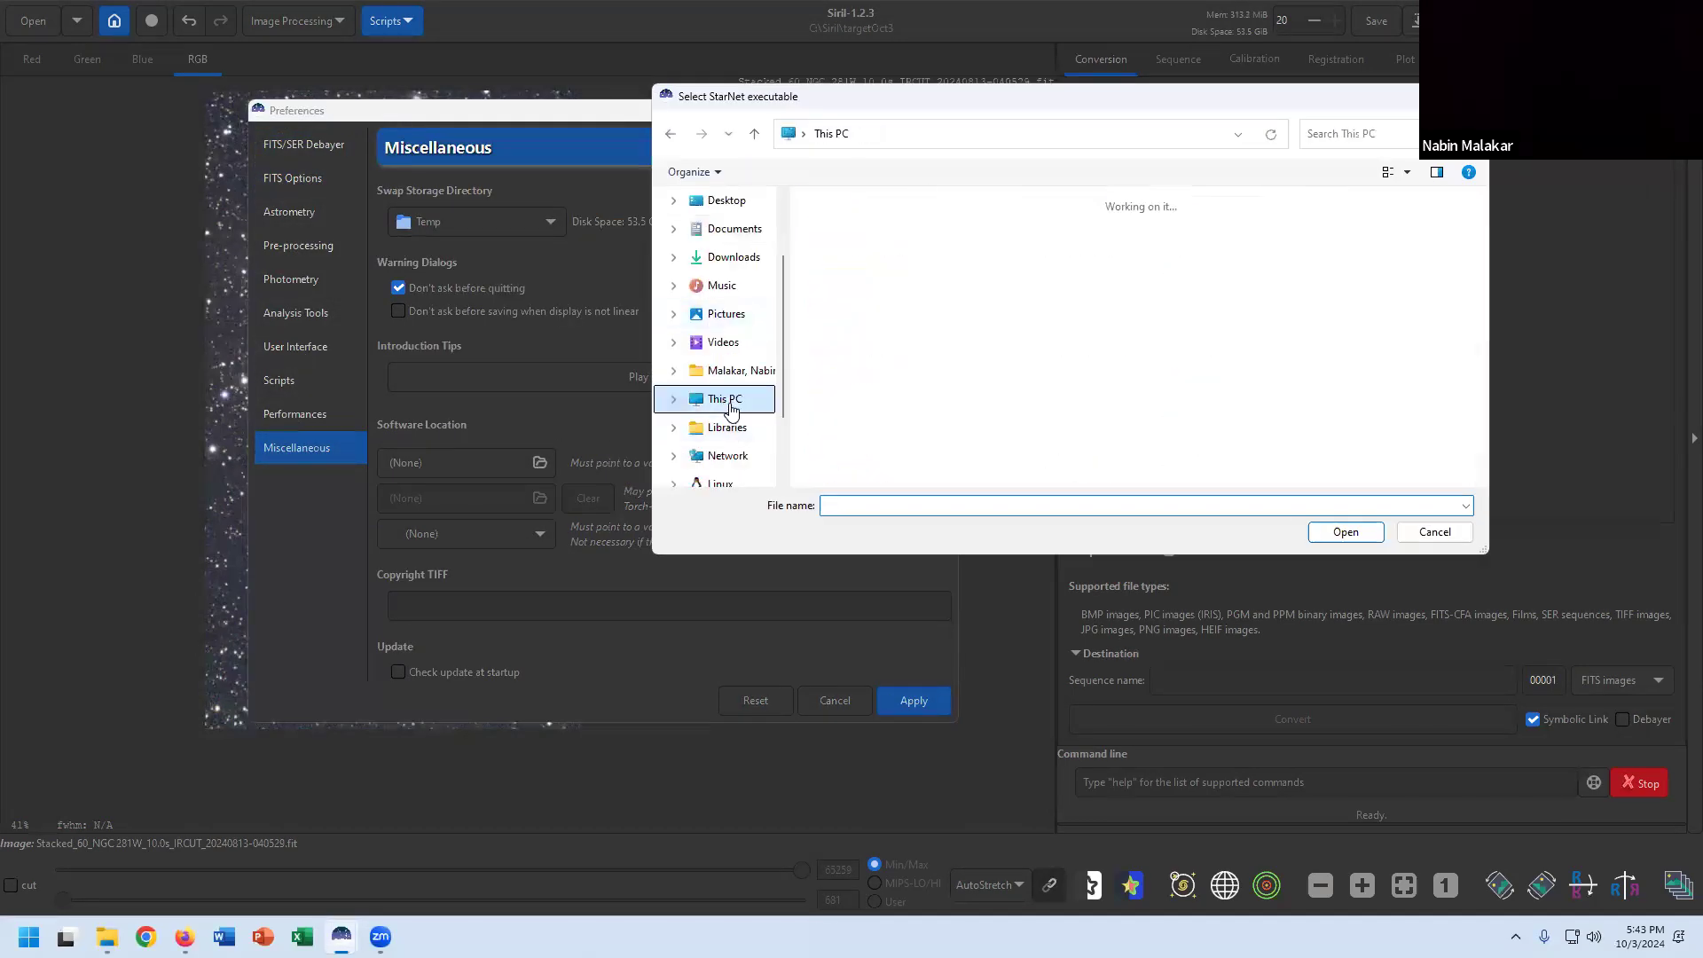
double_click(949, 236)
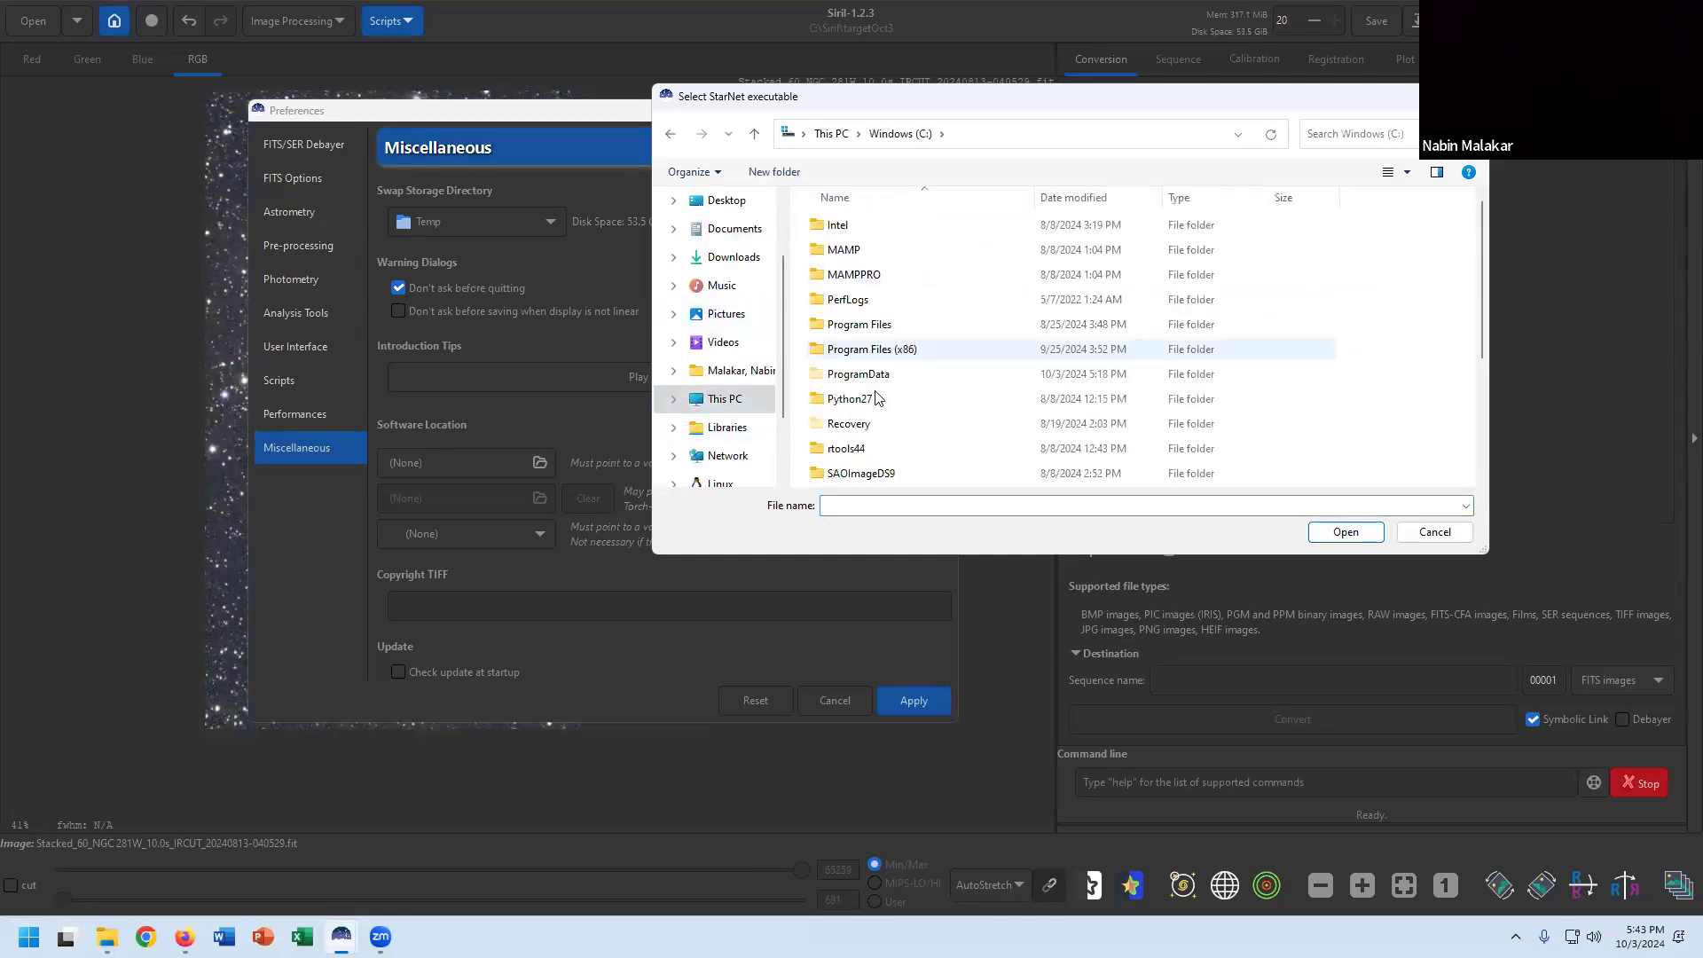
scroll(887, 355, "down", 3)
double_click(844, 305)
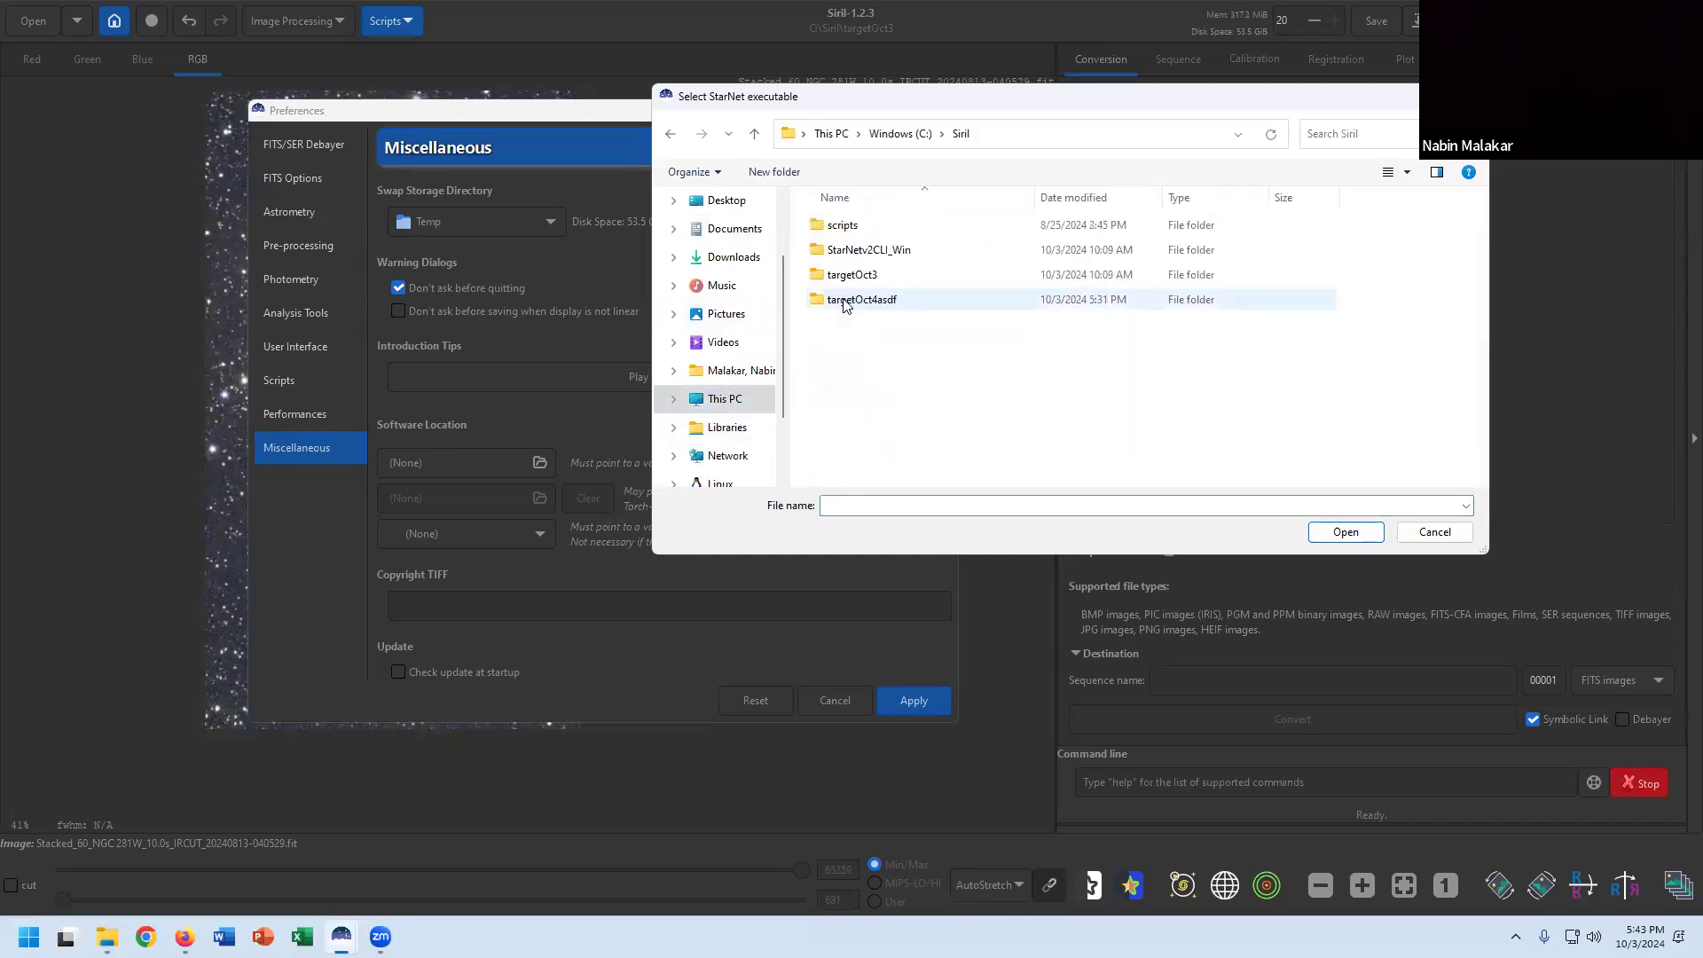
double_click(886, 255)
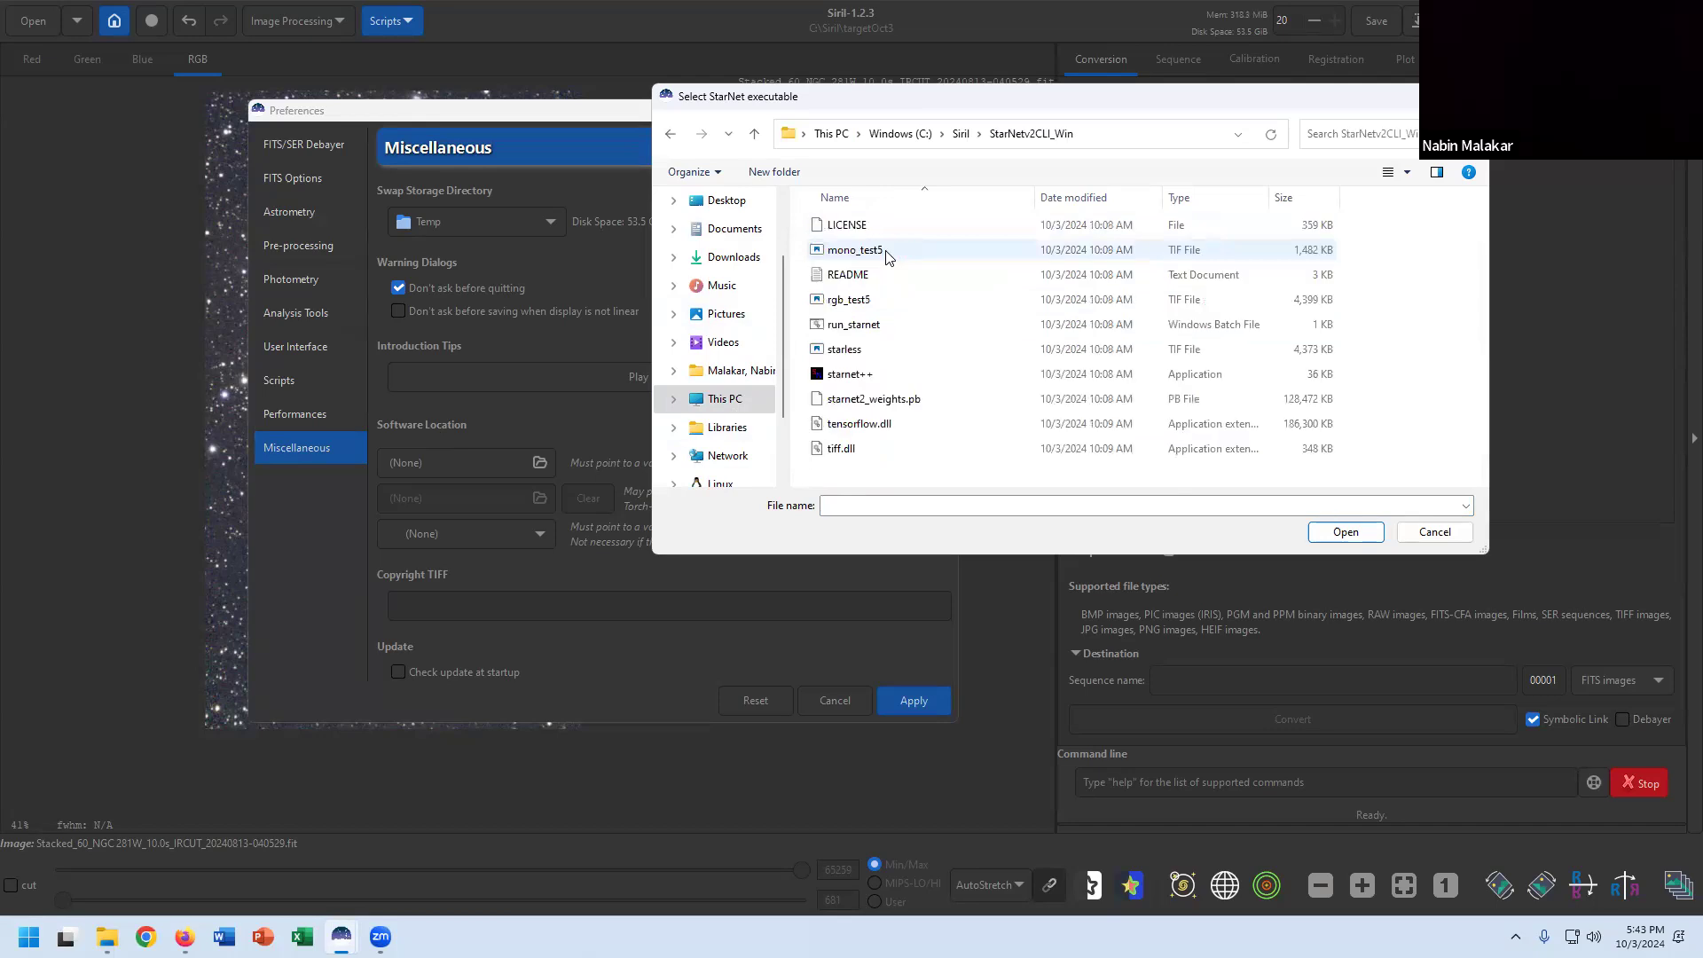
left_click(866, 375)
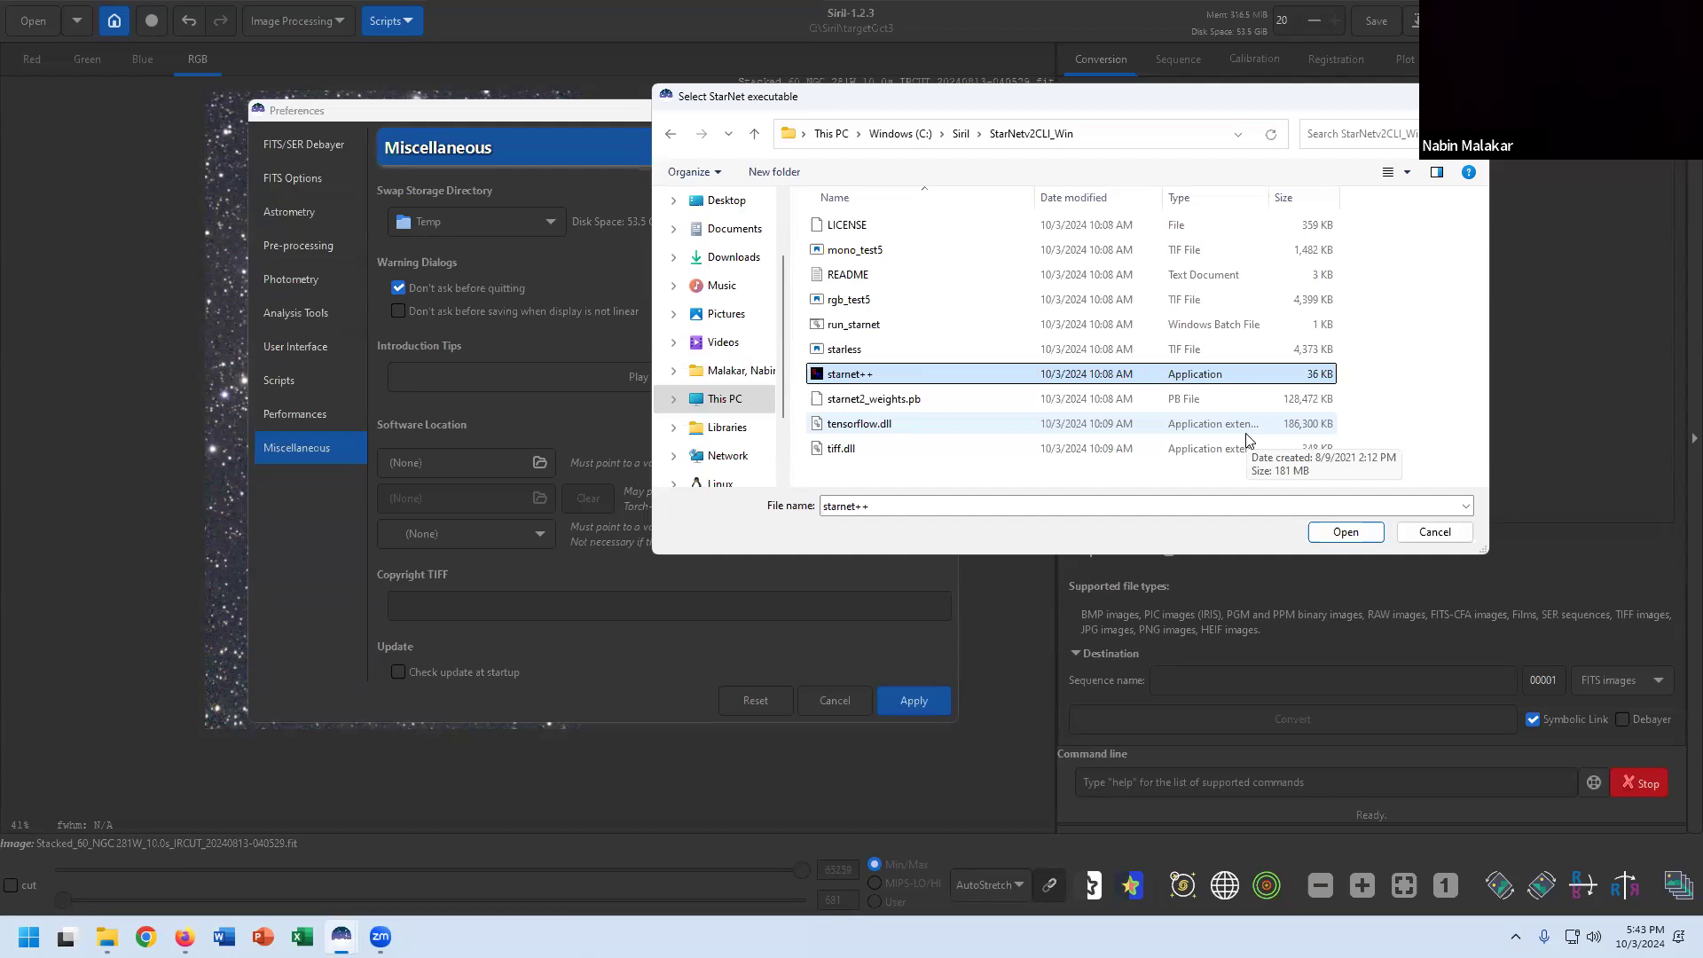
left_click(1347, 532)
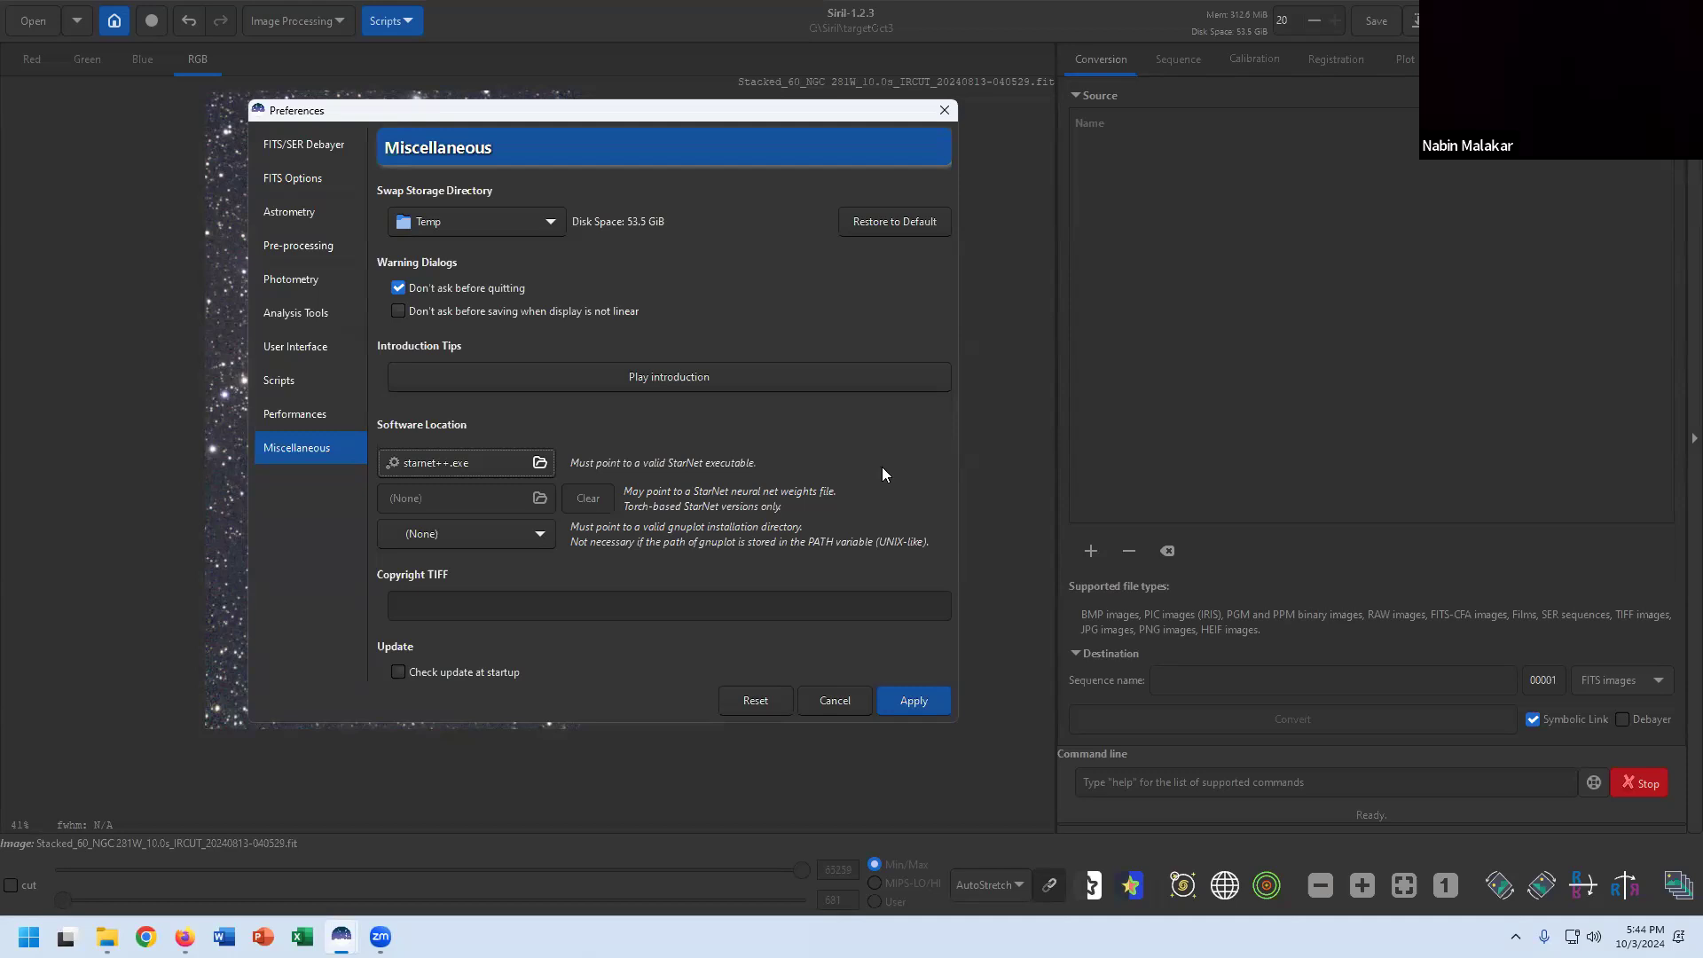
left_click(793, 683)
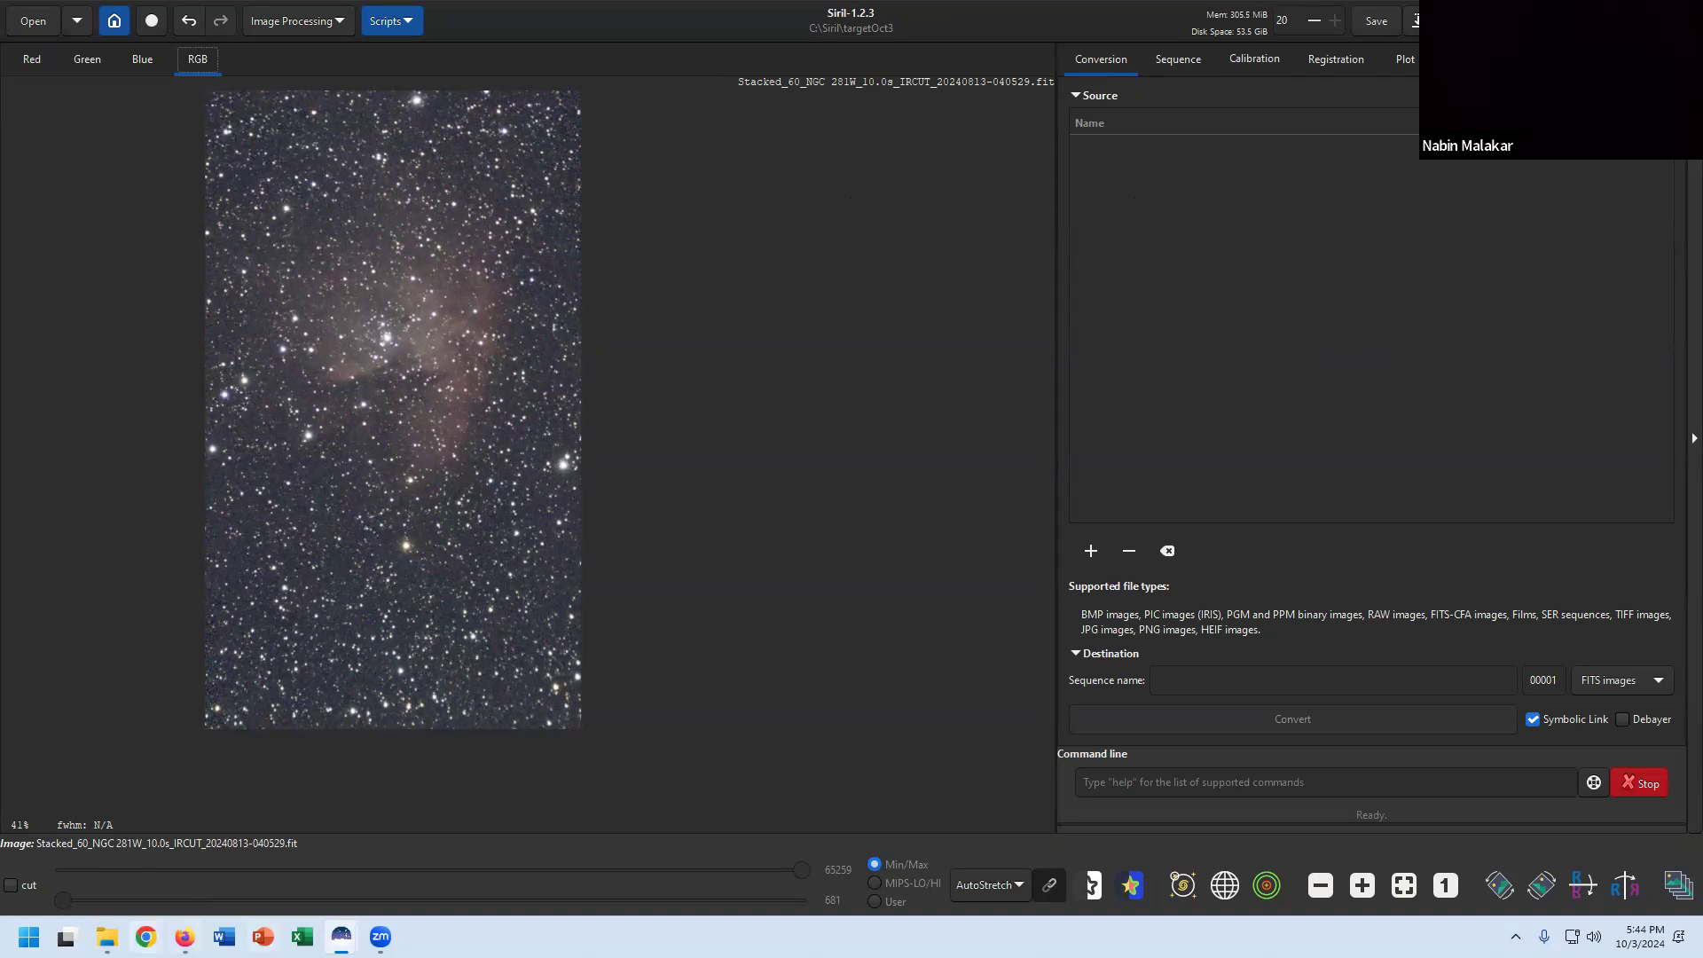
Switch to the Background Extraction/Removal guide in Firefox and read from the StarNet setup through the image stretching section.
key("alt+Tab")
scroll(919, 480, "down", 9)
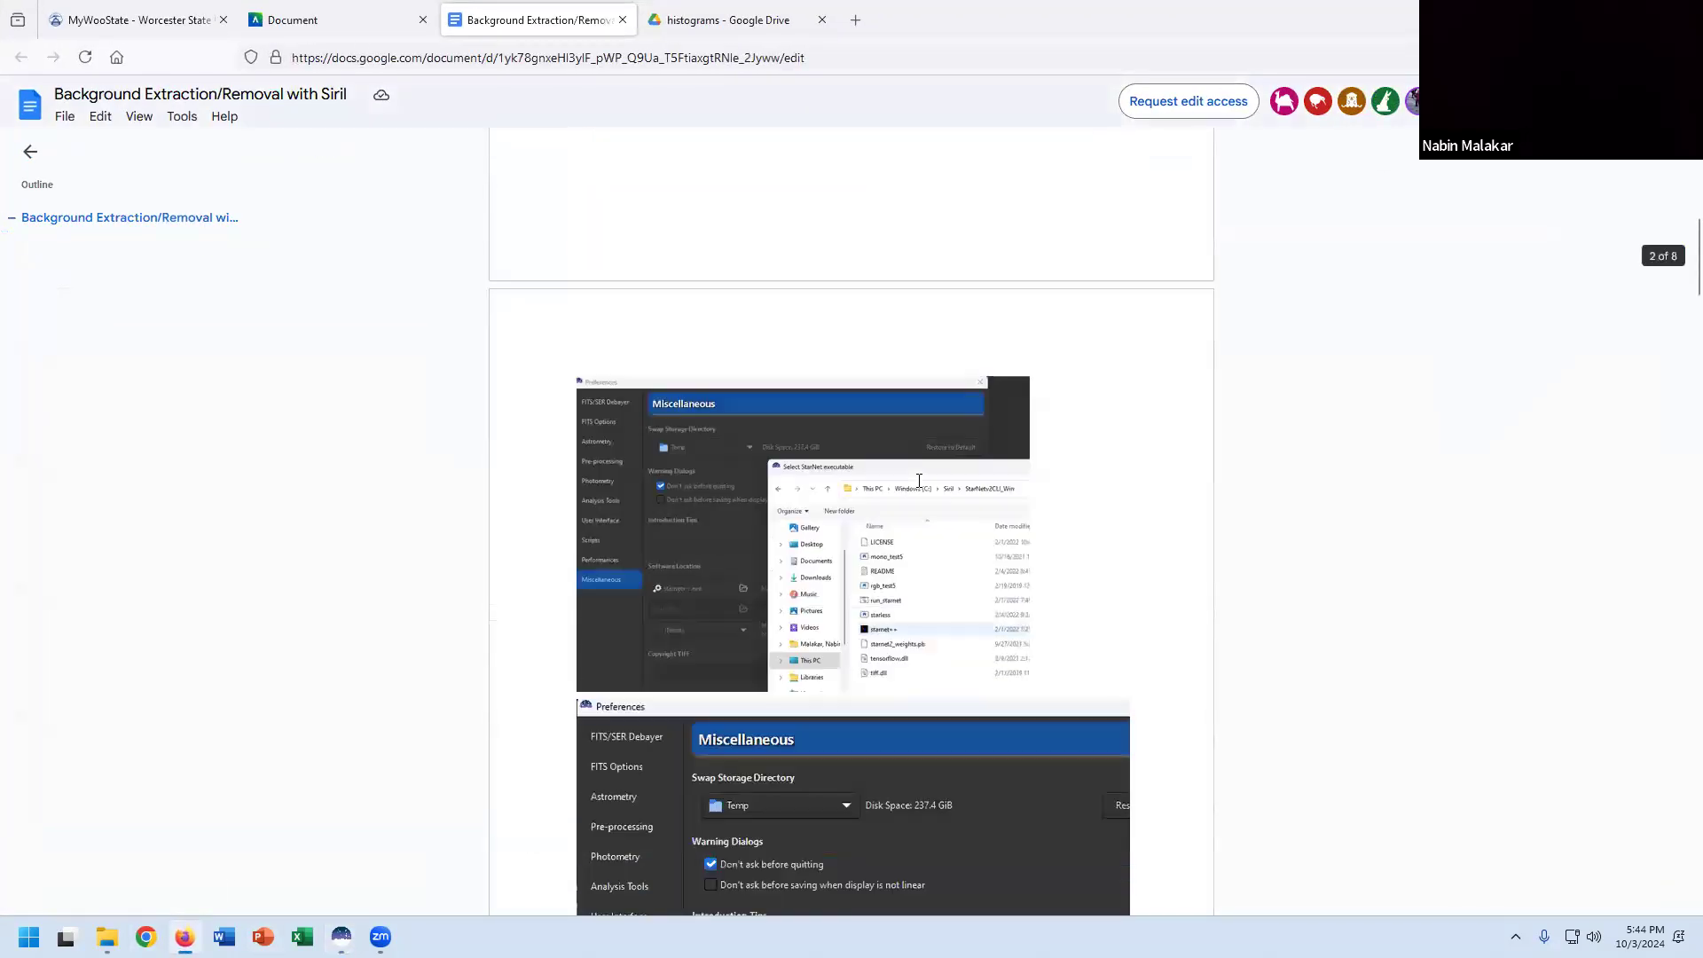
scroll(919, 480, "down", 5)
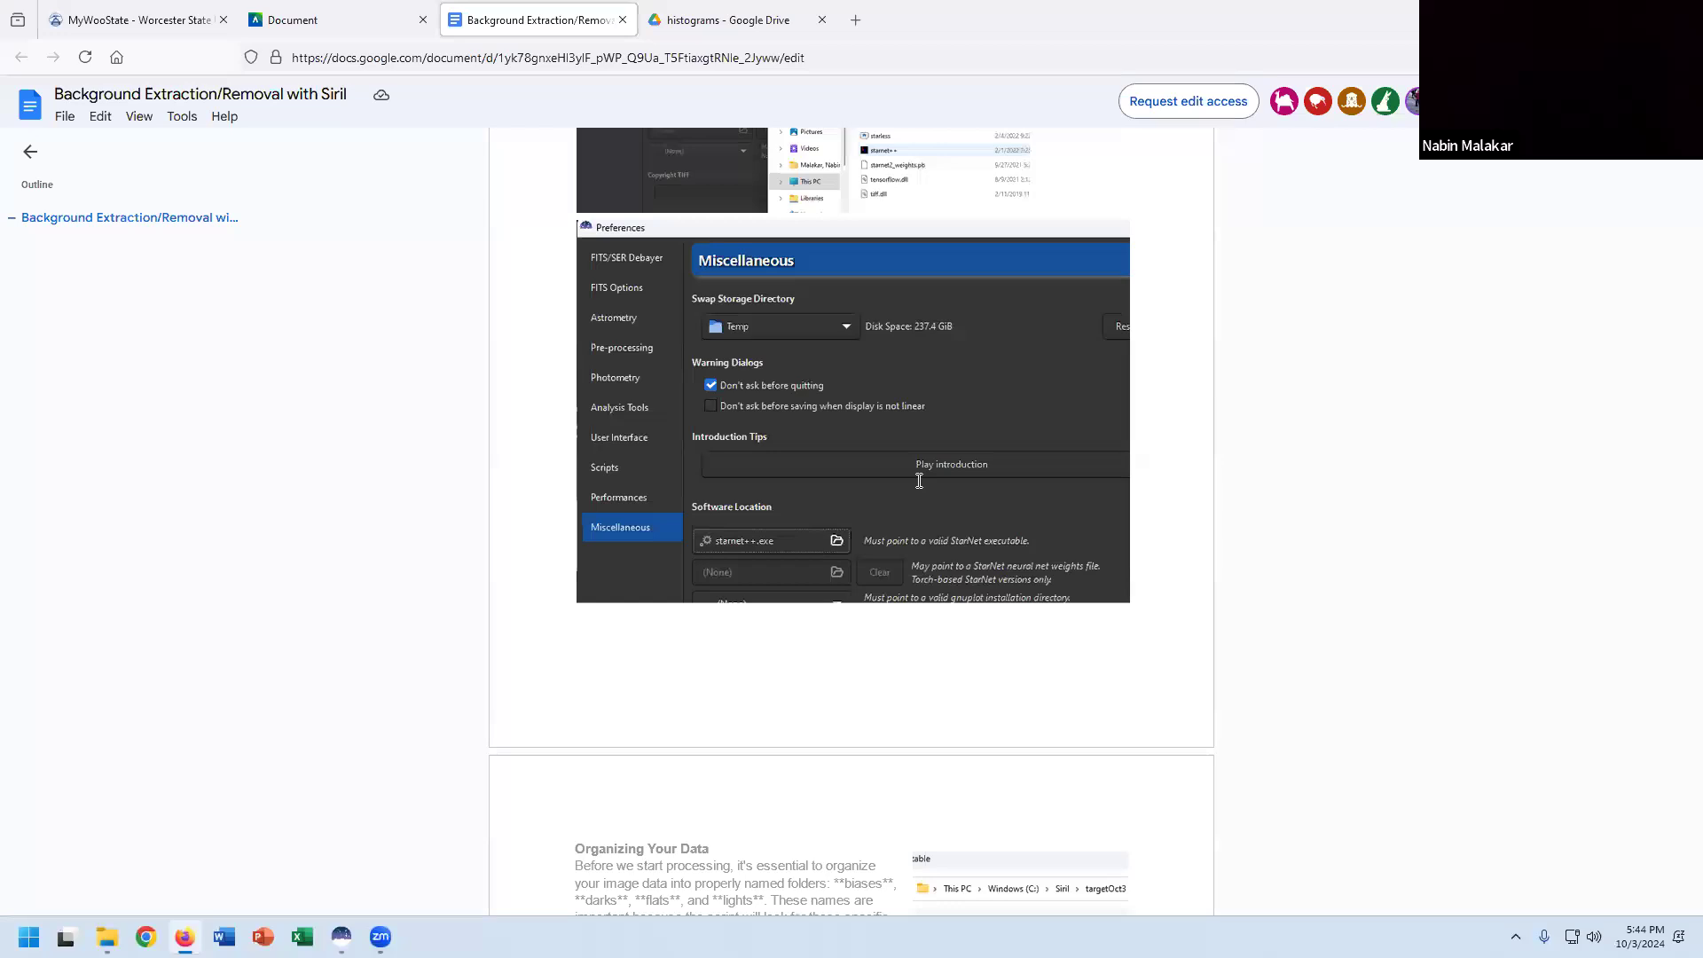
scroll(781, 614, "down", 6)
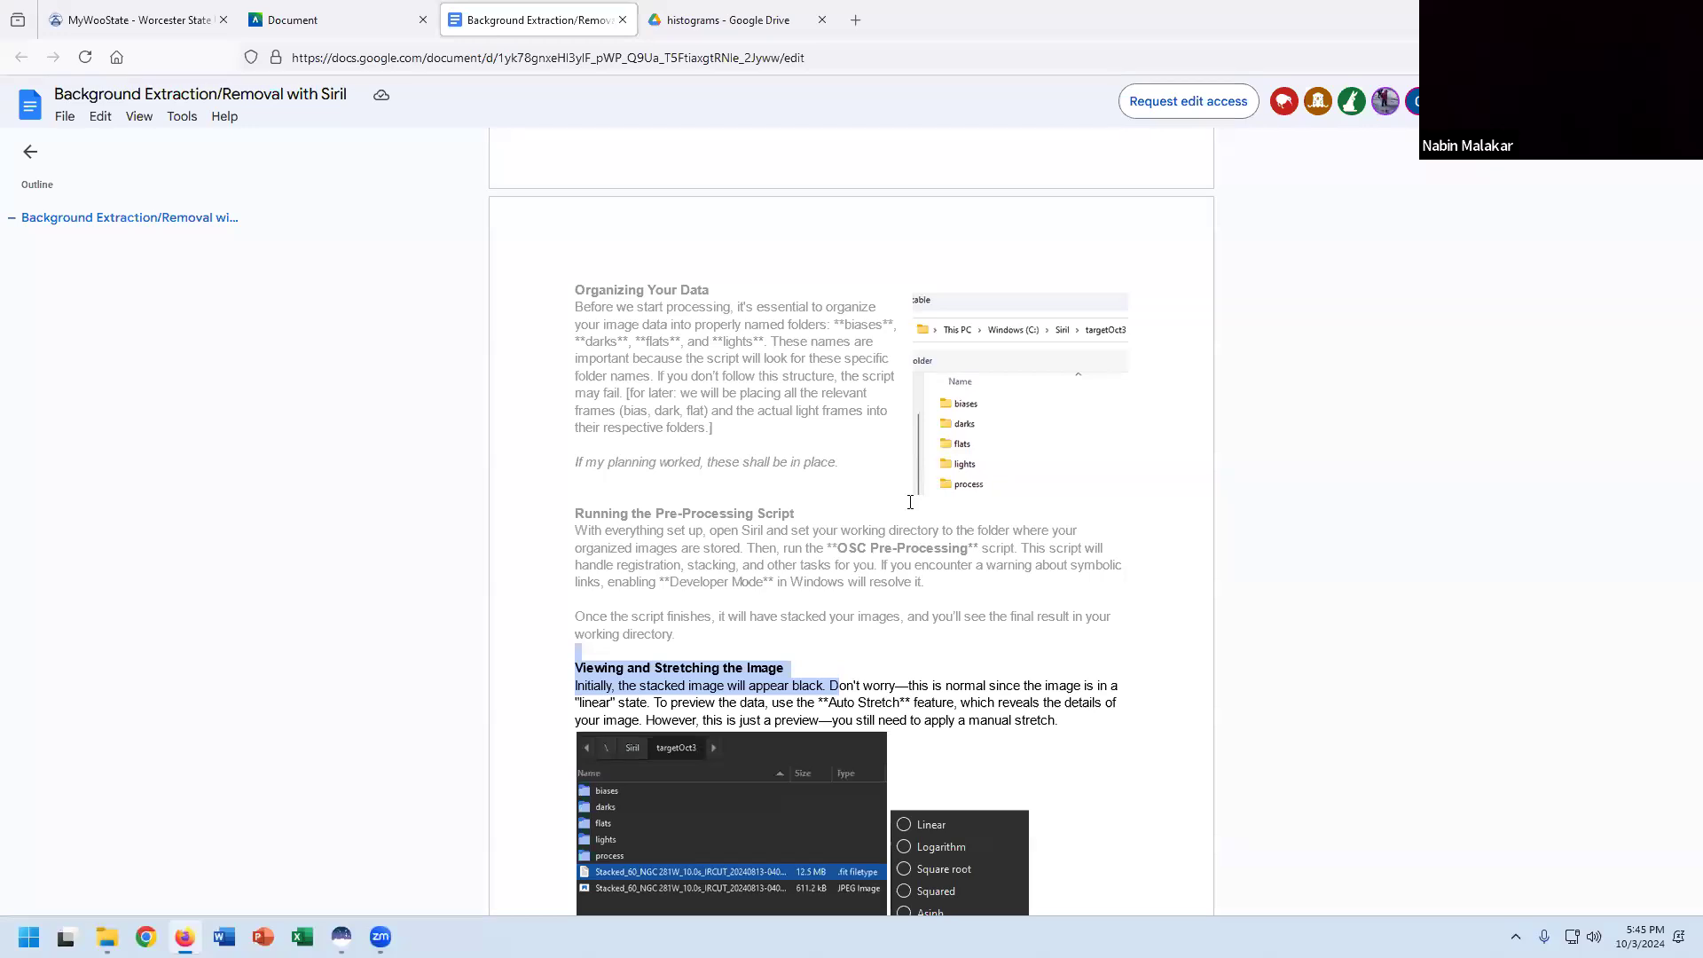
left_click(736, 536)
scroll(765, 546, "down", 3)
scroll(765, 546, "down", 4)
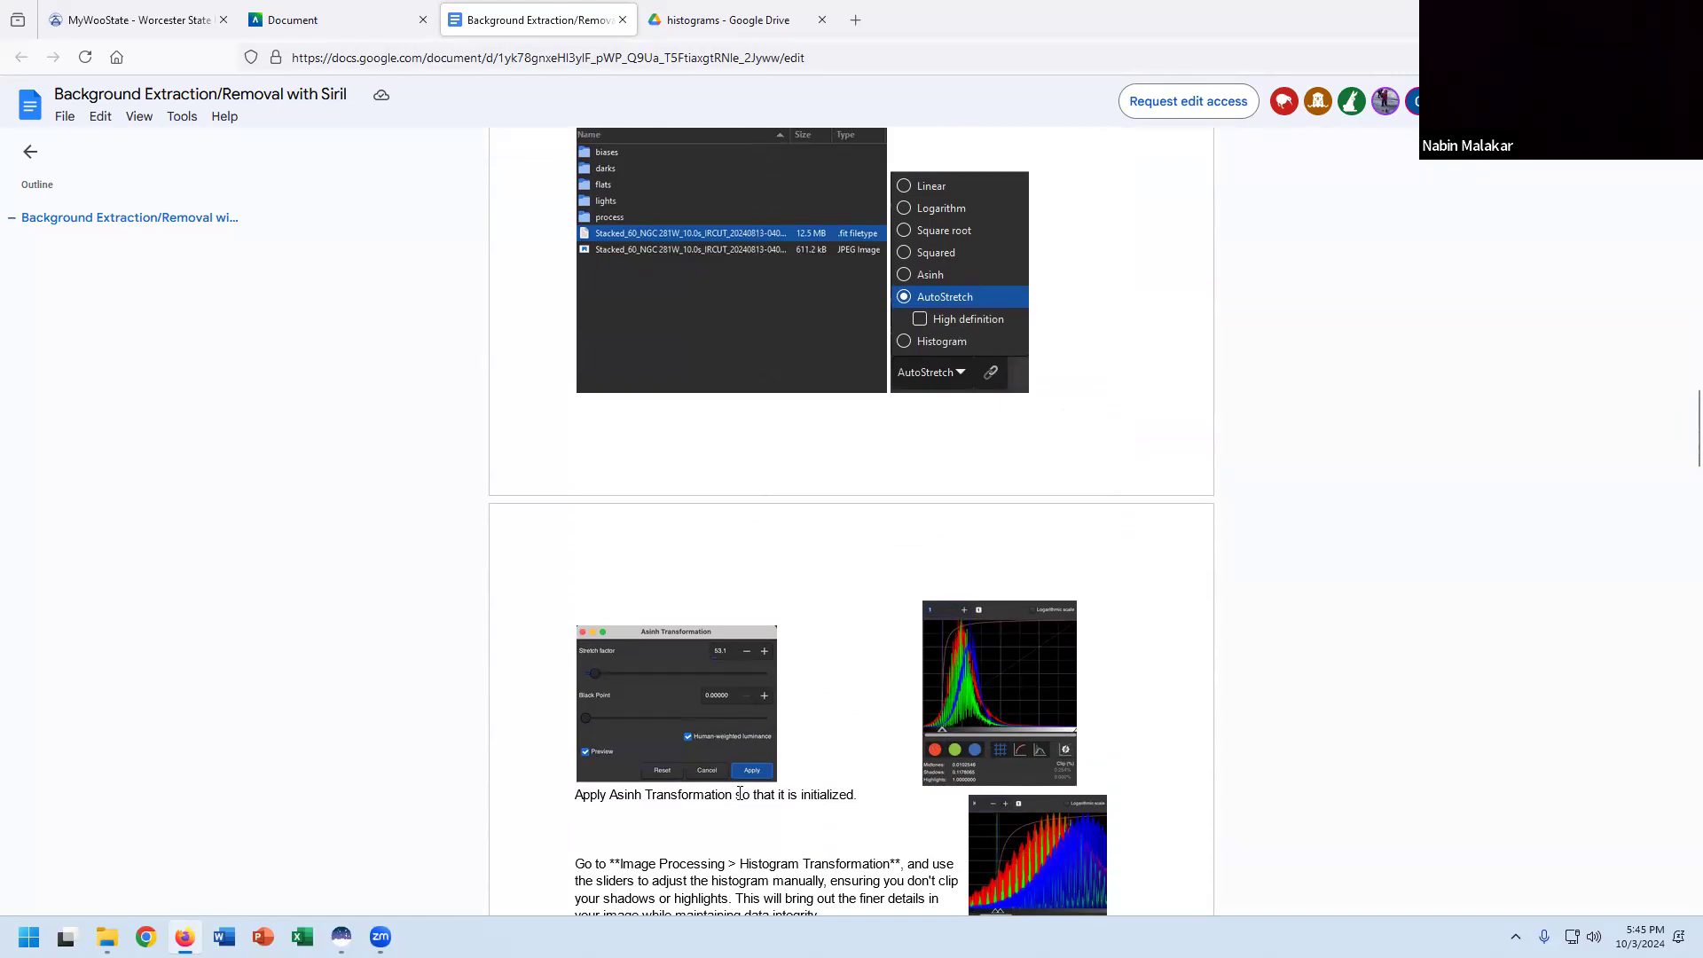
Return to Siril and view the image in Linear display mode before restoring the AutoStretch preview.
left_click(66, 937)
left_click(742, 272)
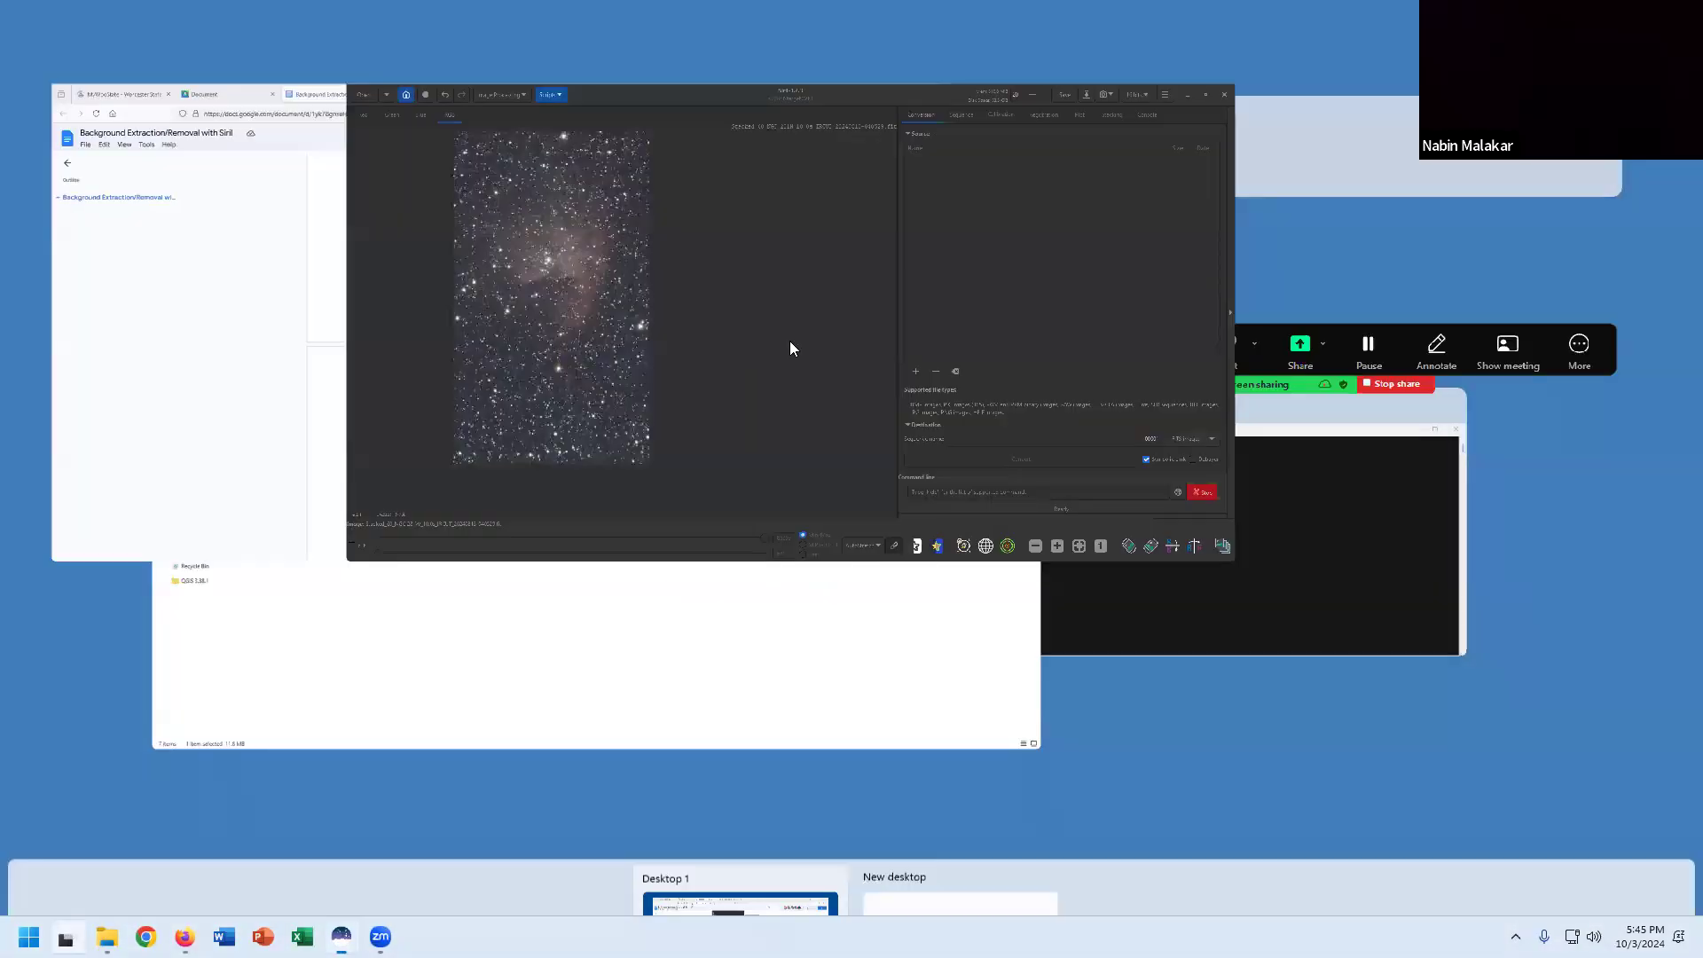
left_click(991, 876)
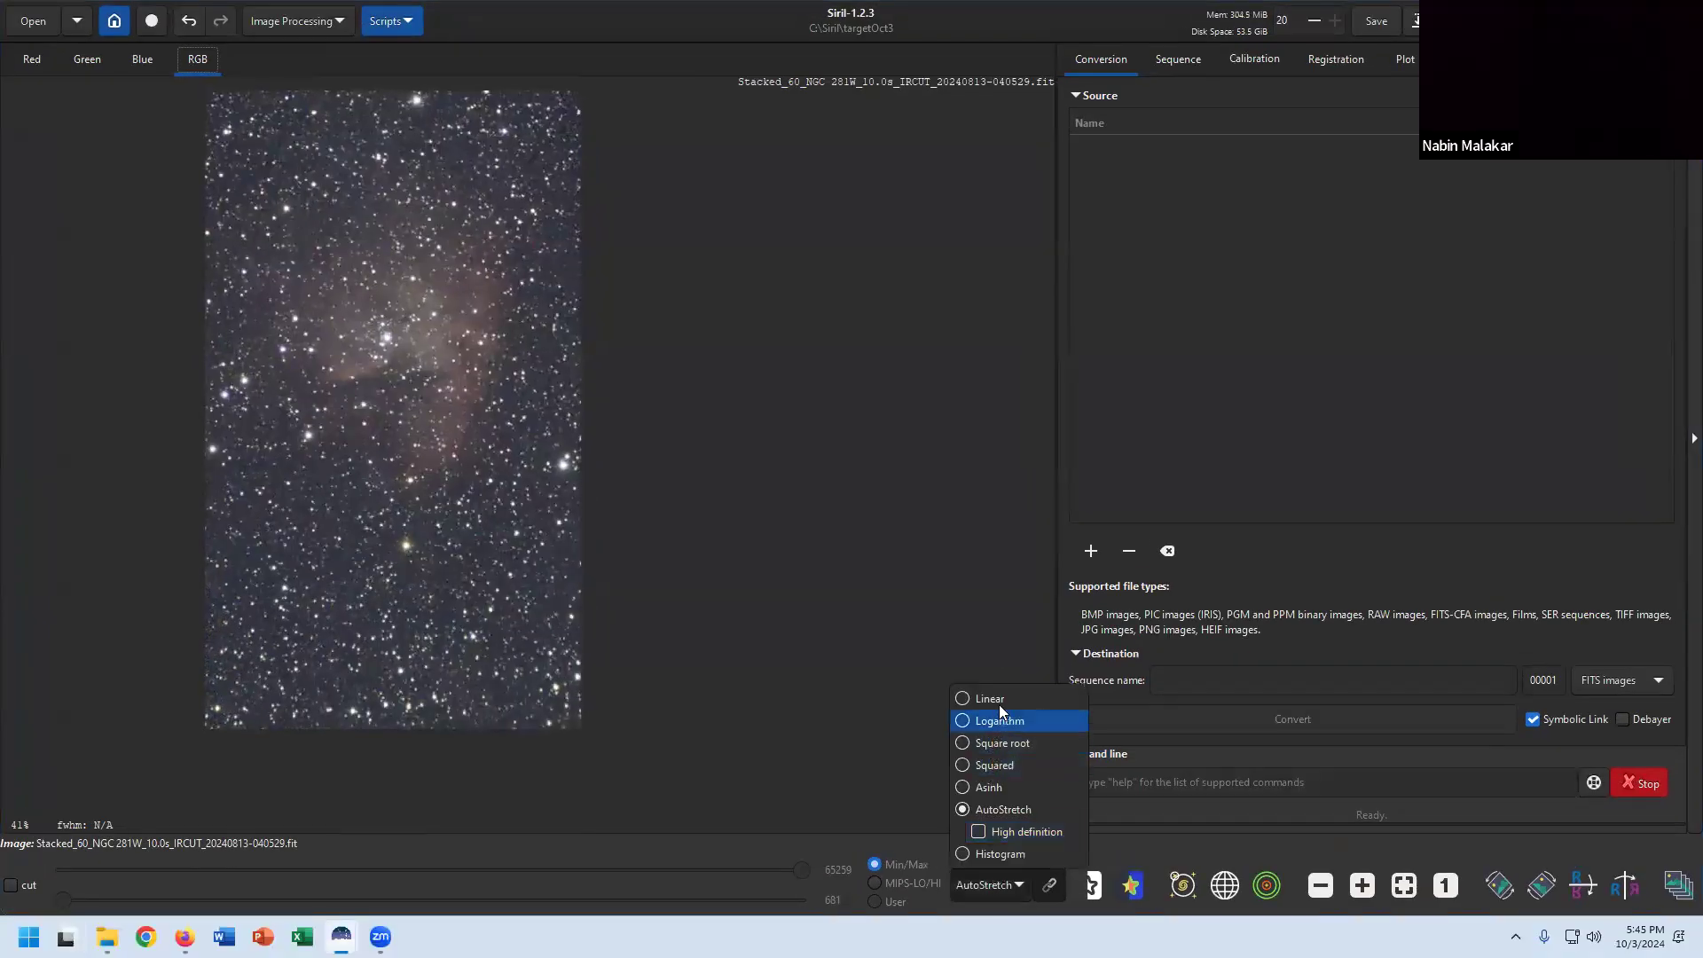
left_click(999, 697)
left_click(1003, 885)
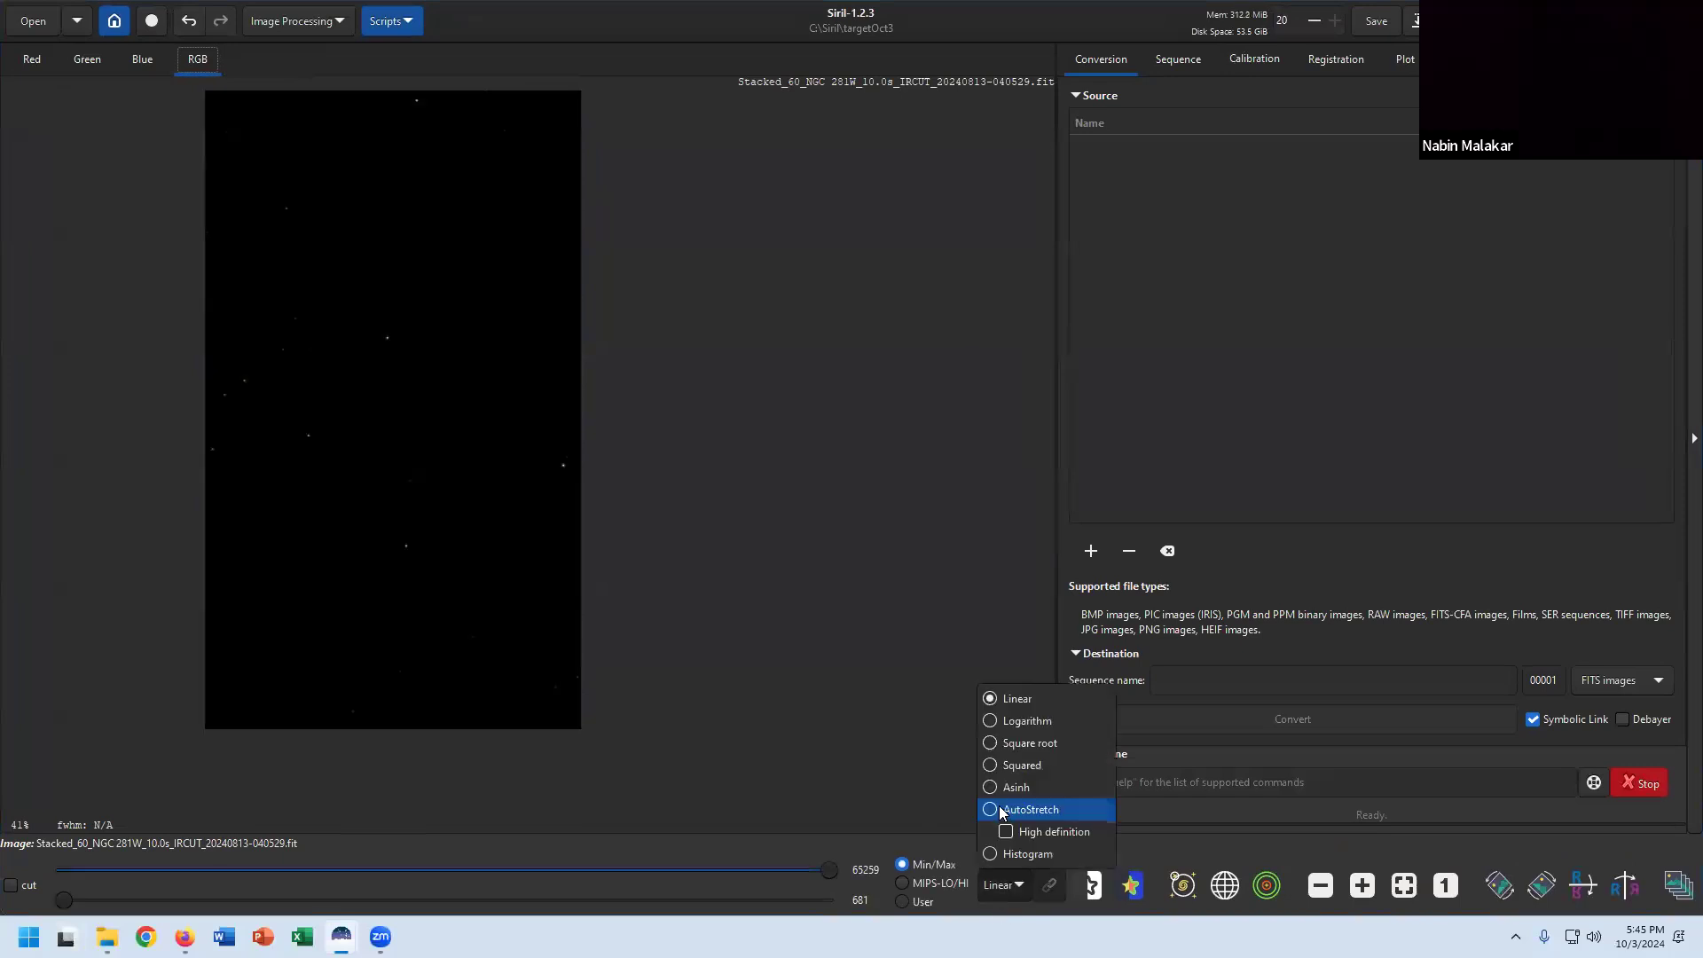
left_click(1005, 809)
Read the guide's Asinh Transformation, Histogram Transformation and Background Extraction instructions in Firefox, and switch back to Siril.
key("super")
key("super")
key("super+Tab")
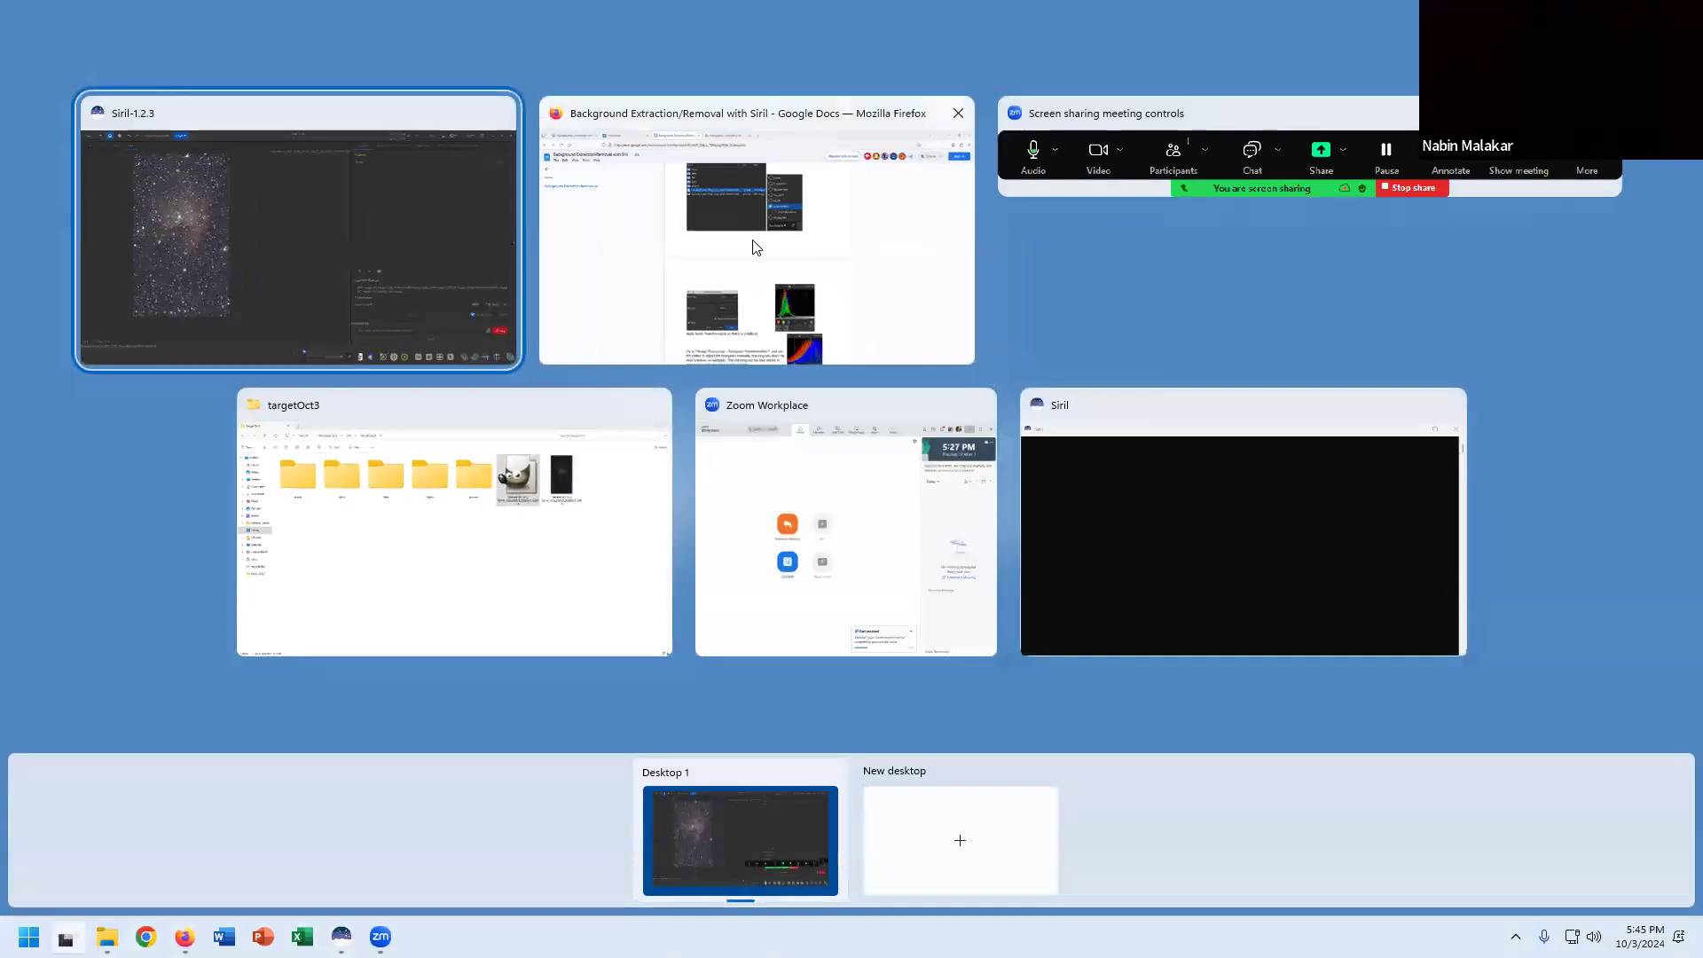
left_click(756, 246)
scroll(750, 570, "down", 5)
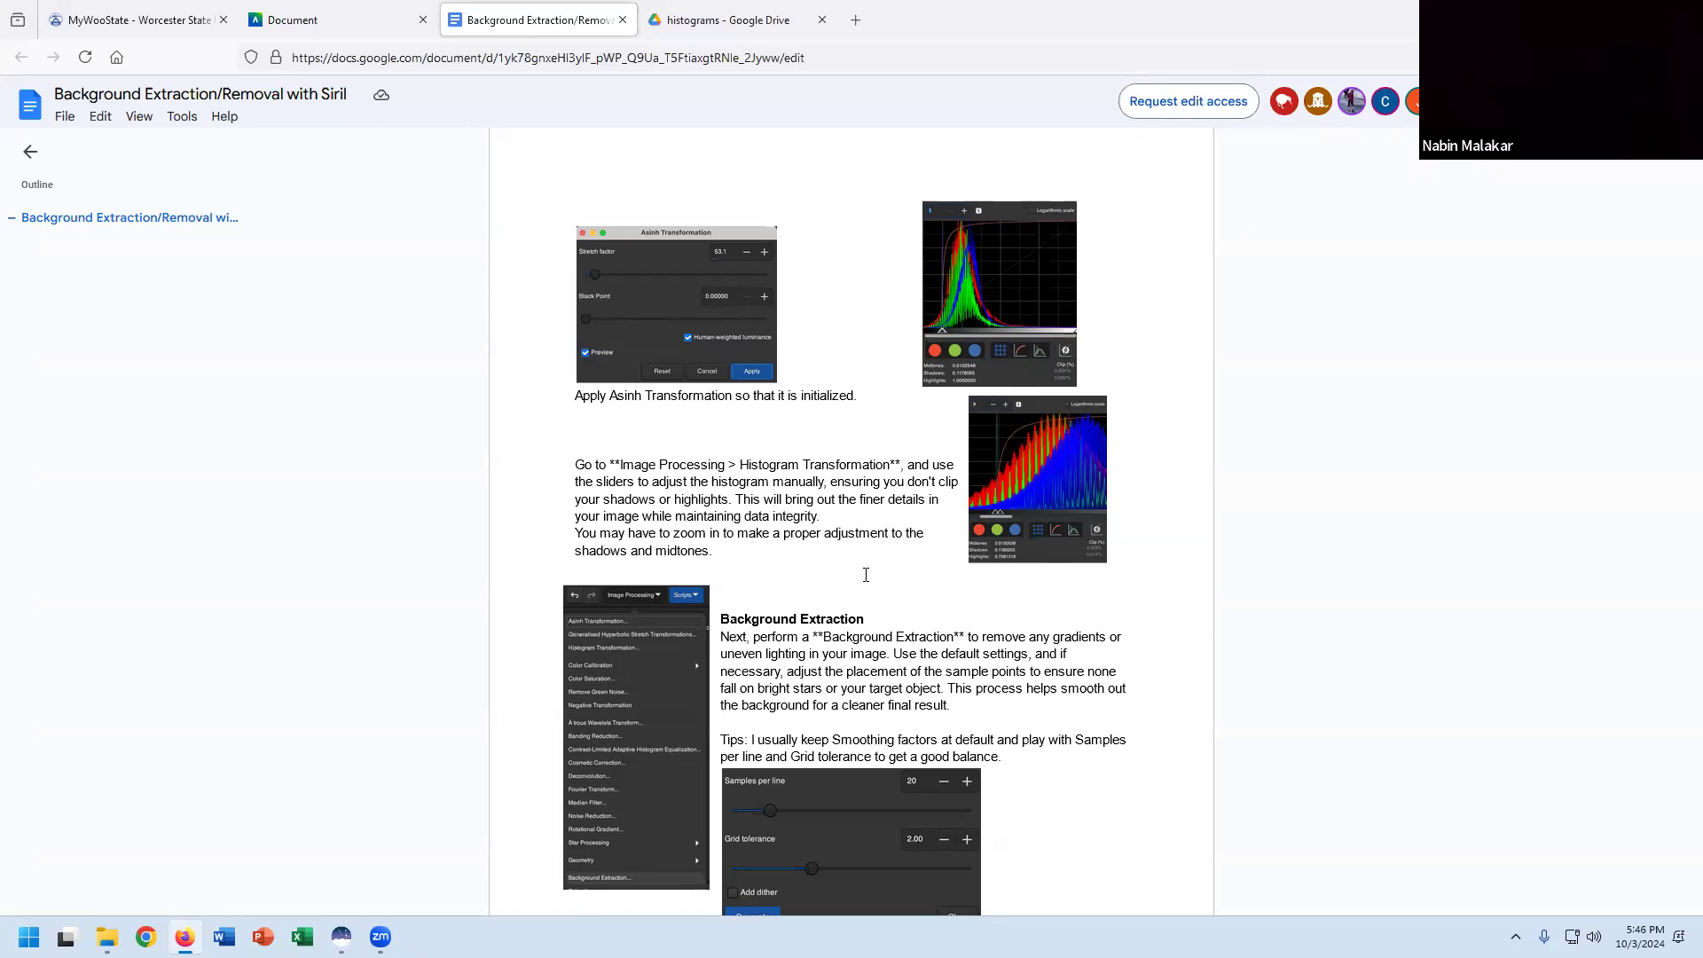
key("alt+Tab")
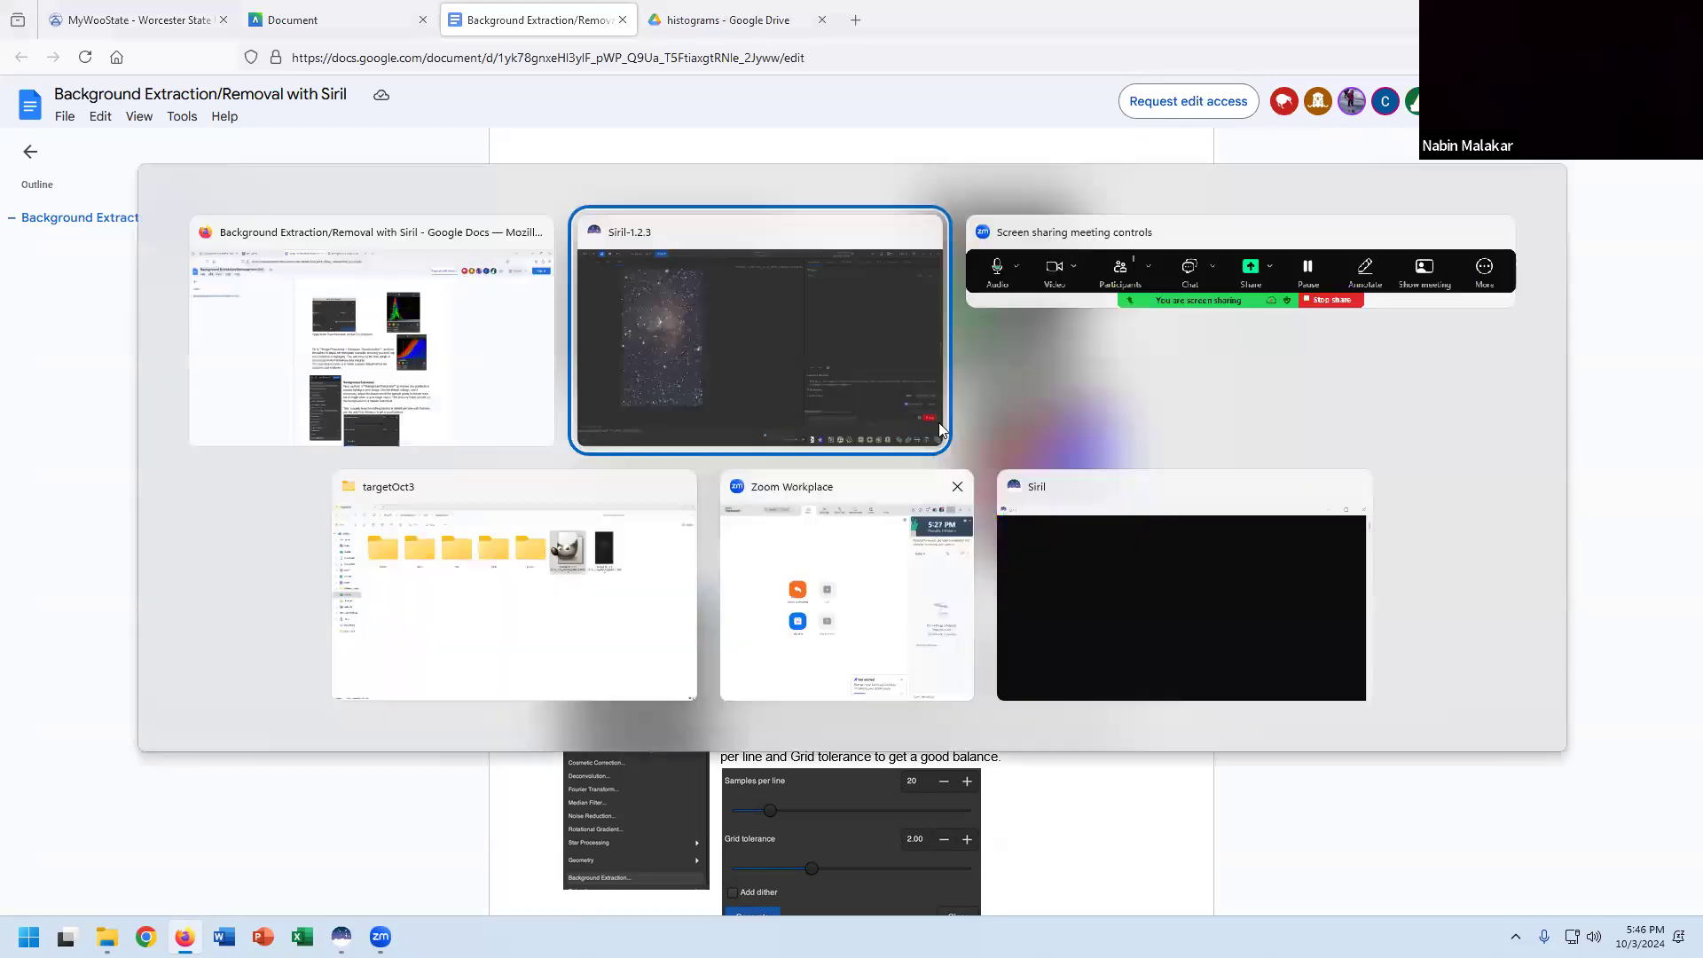
left_click(857, 424)
left_click(302, 21)
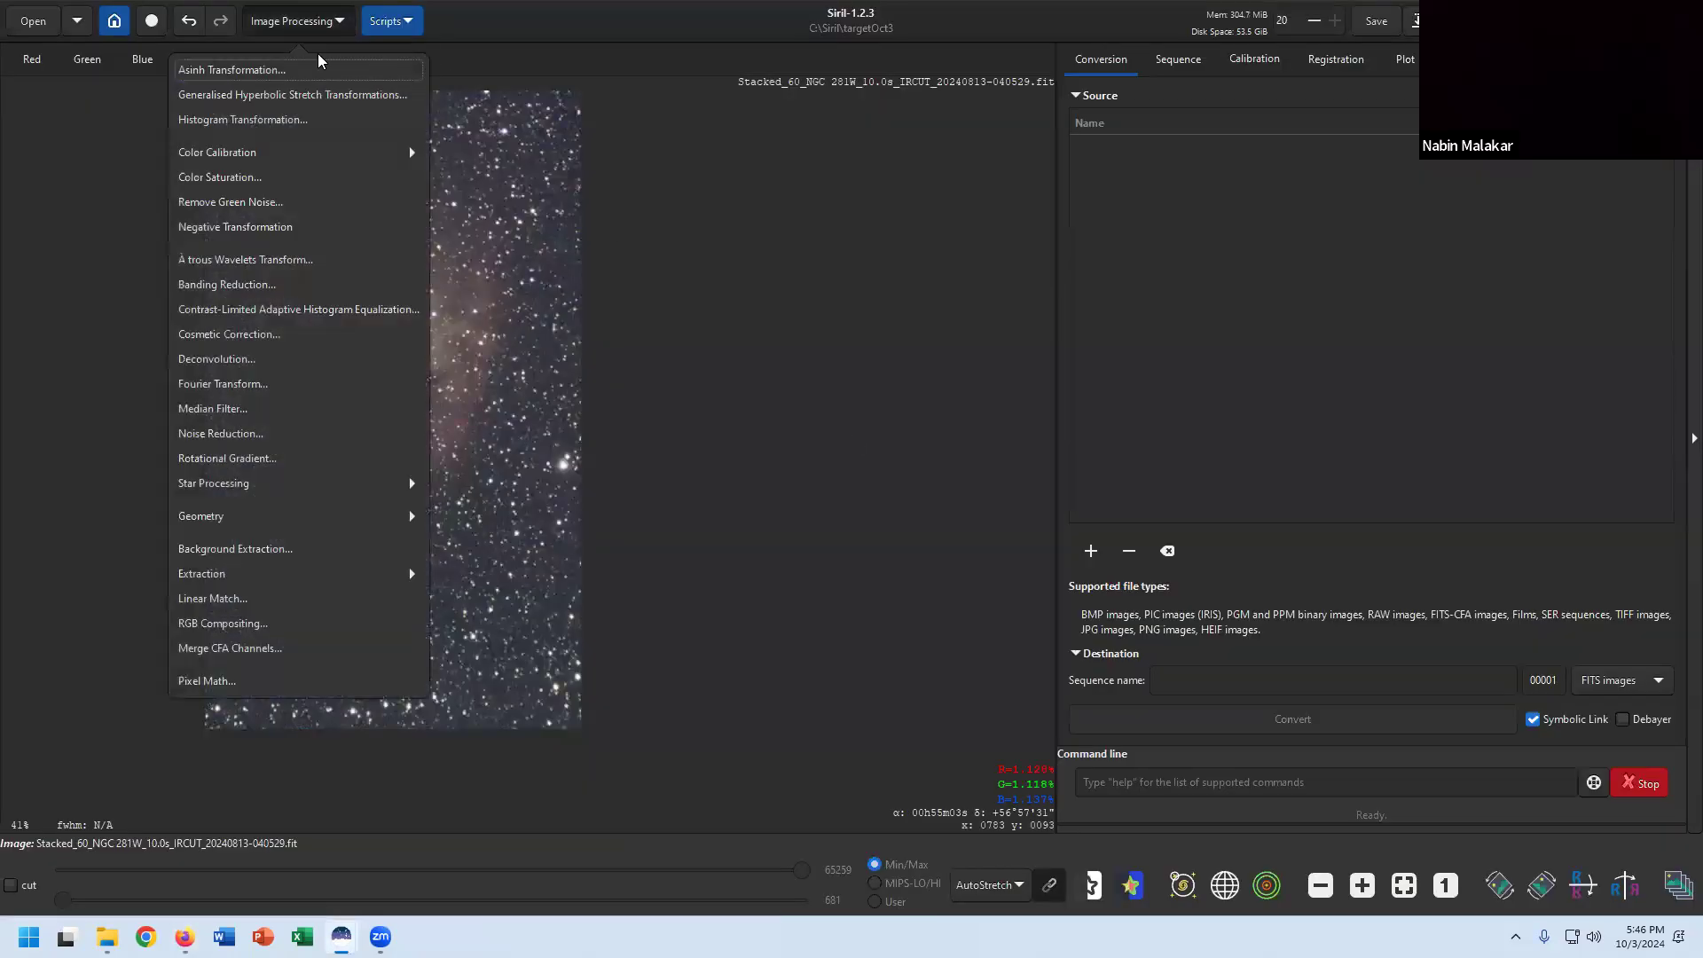
left_click(233, 70)
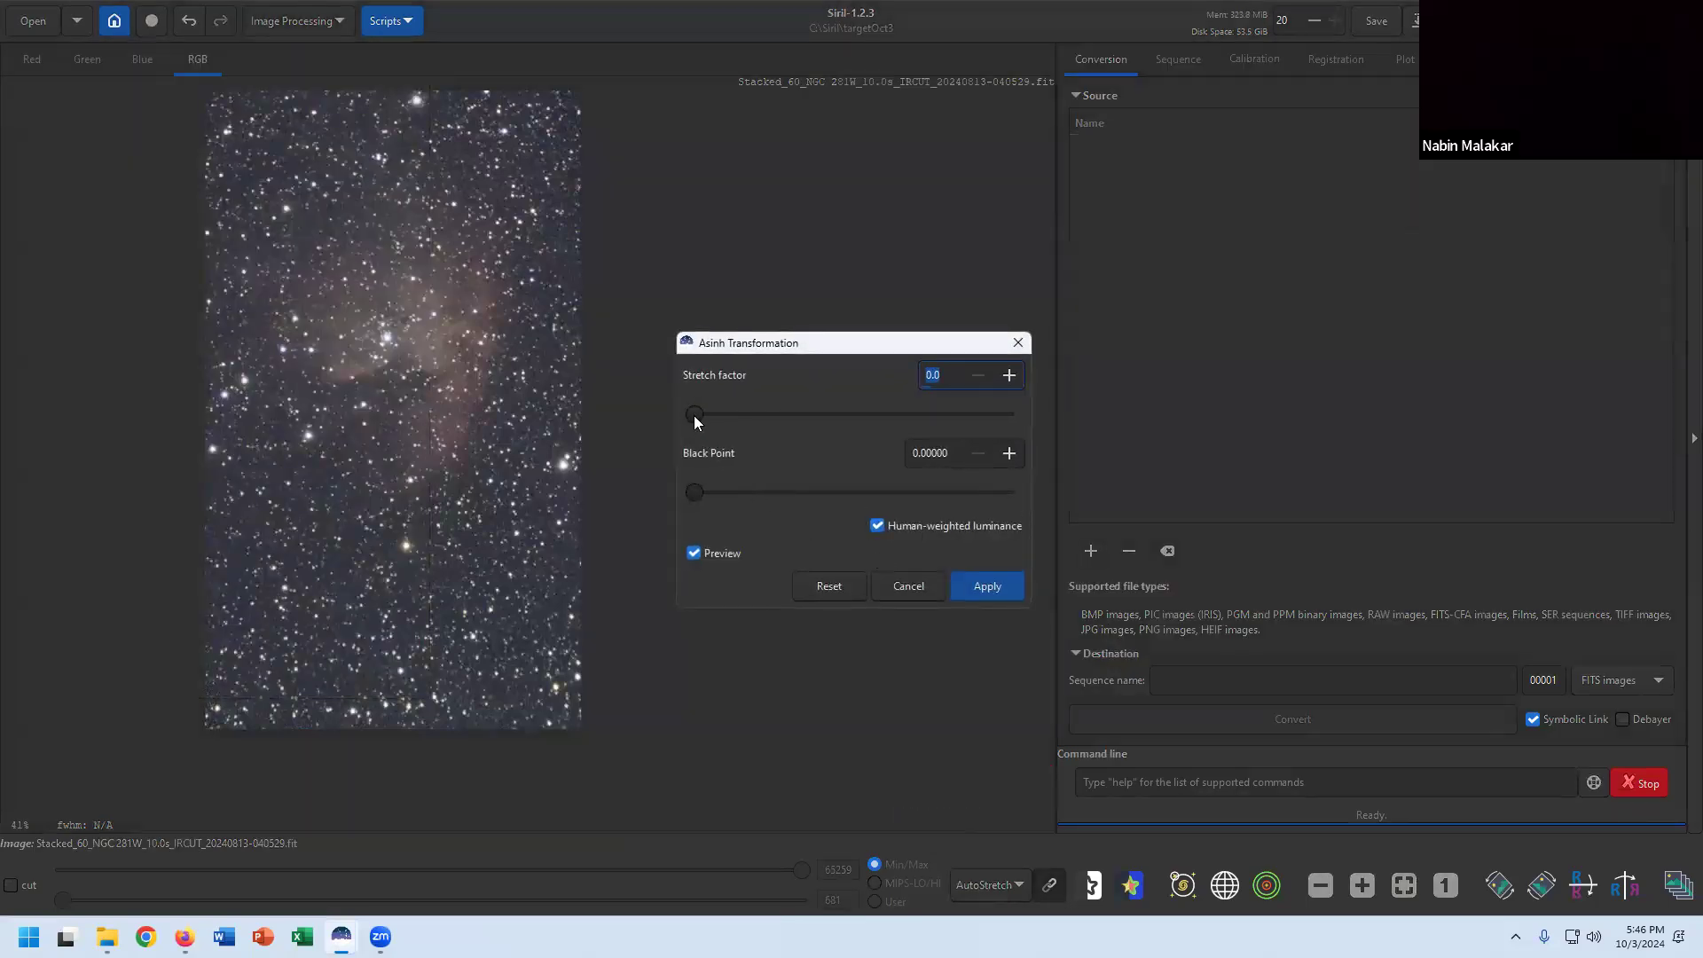
left_click_drag(695, 415, 703, 413)
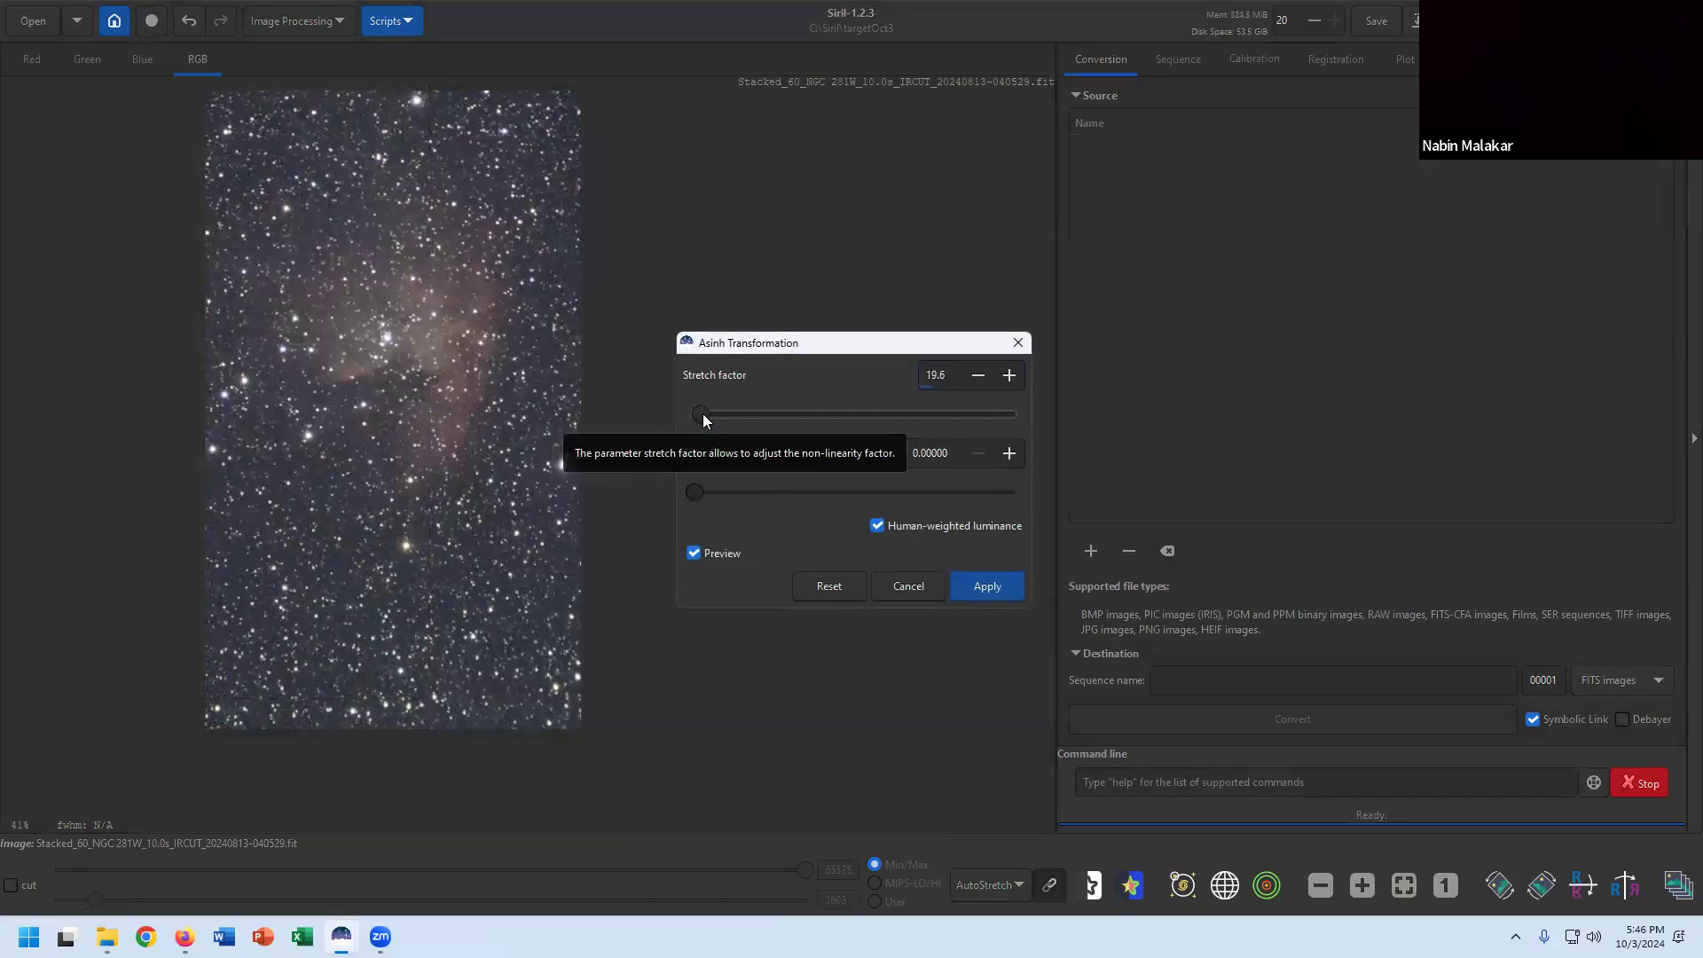
left_click(888, 575)
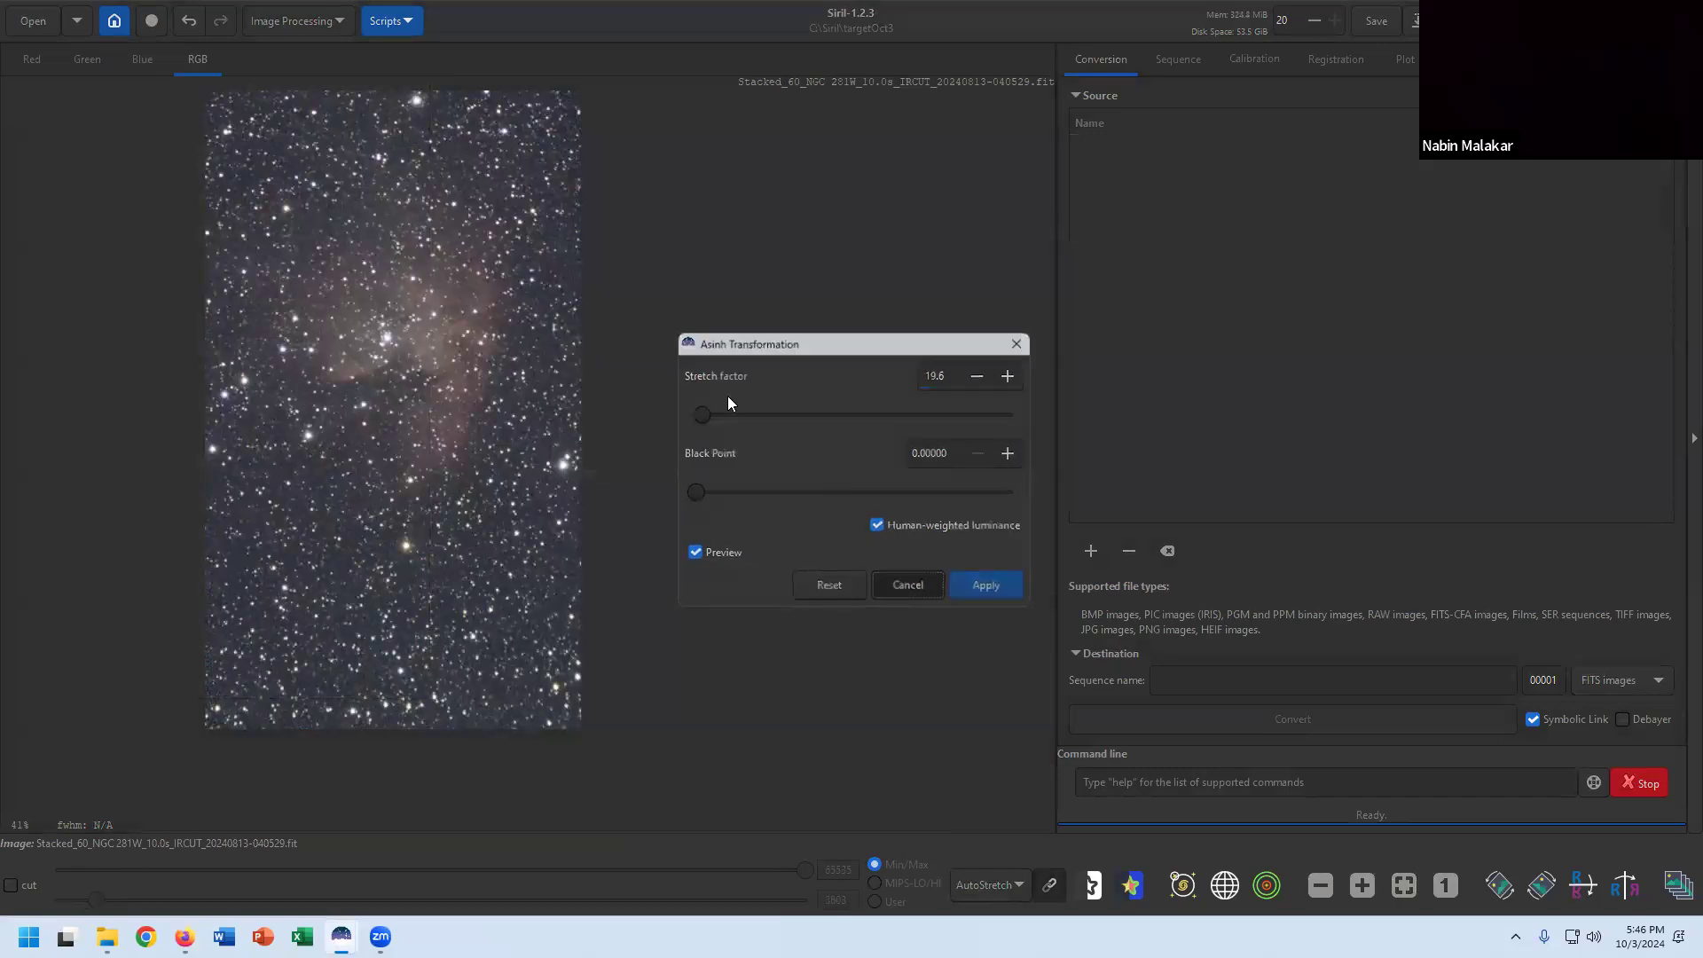
Compare the nebula image in the Linear display mode with its AutoStretch preview.
left_click(977, 882)
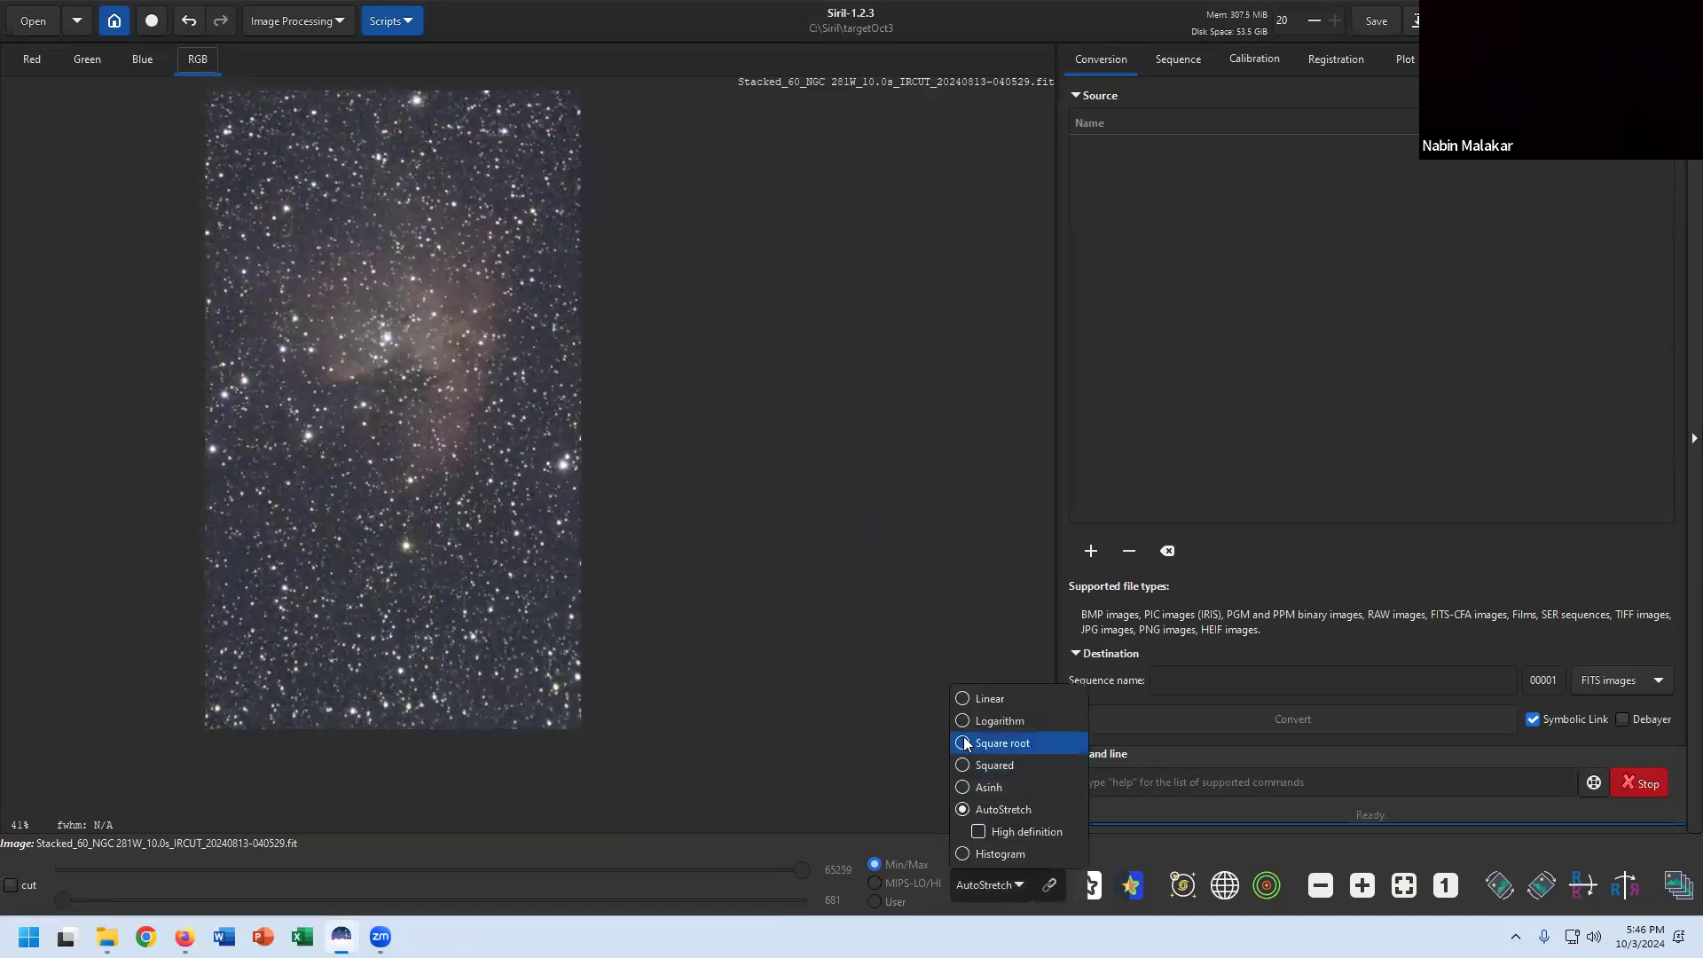
left_click(986, 695)
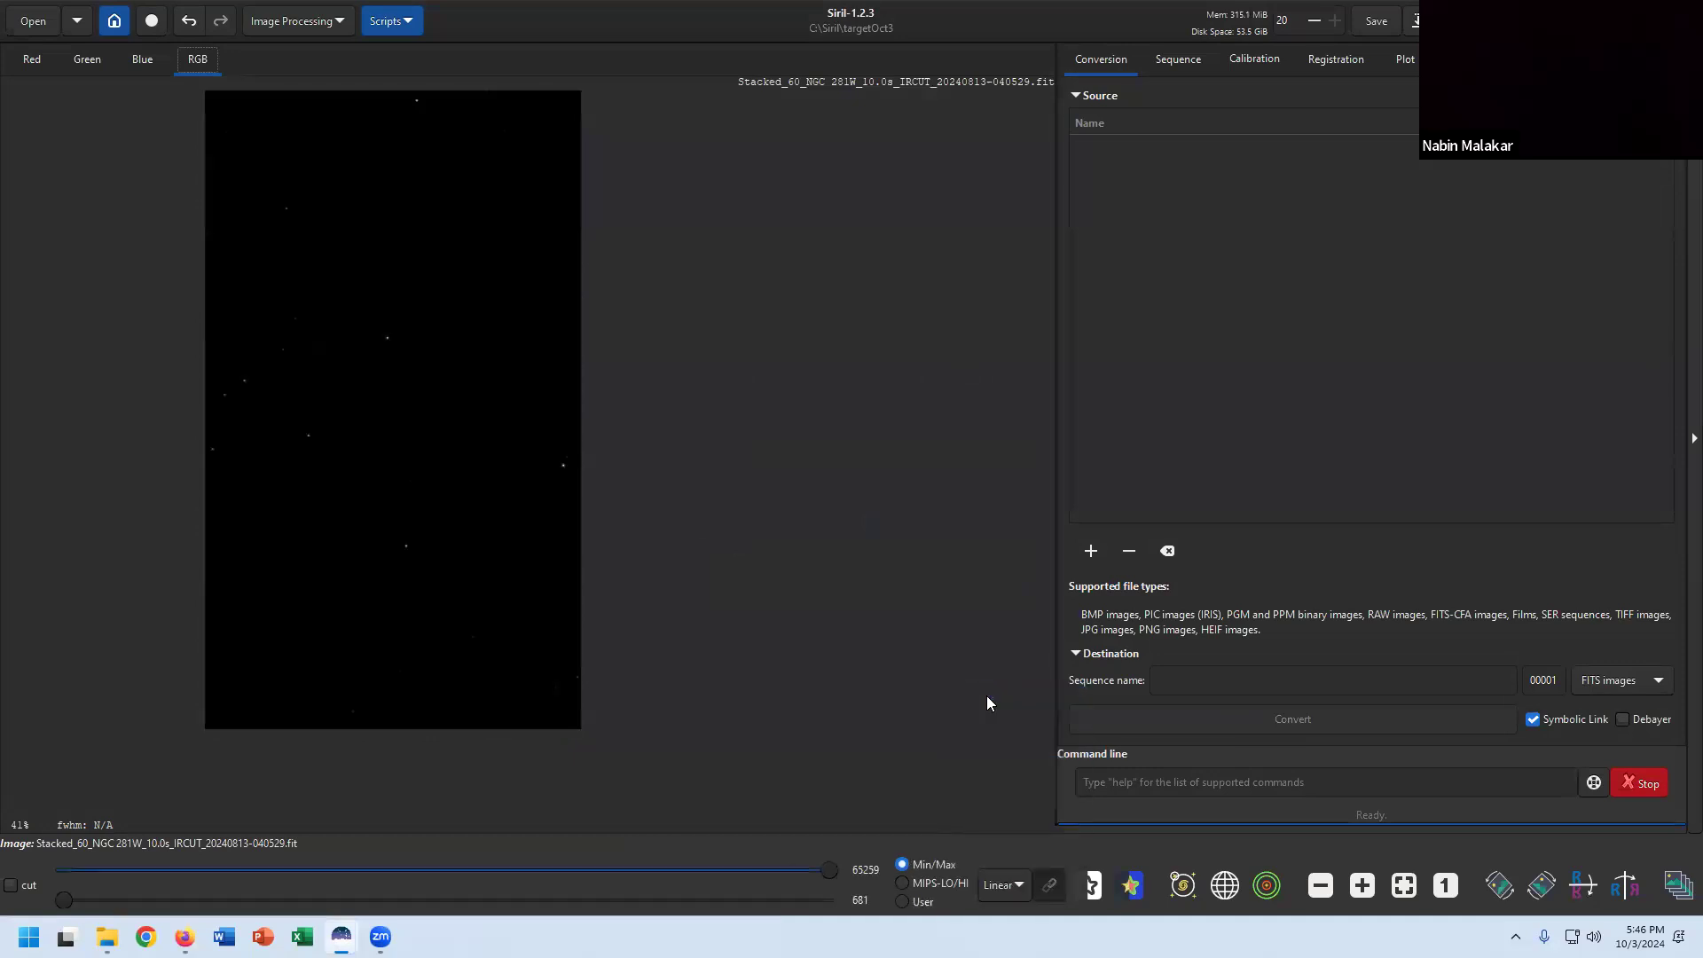
left_click(1013, 883)
left_click(1016, 885)
left_click(1016, 886)
left_click(1029, 809)
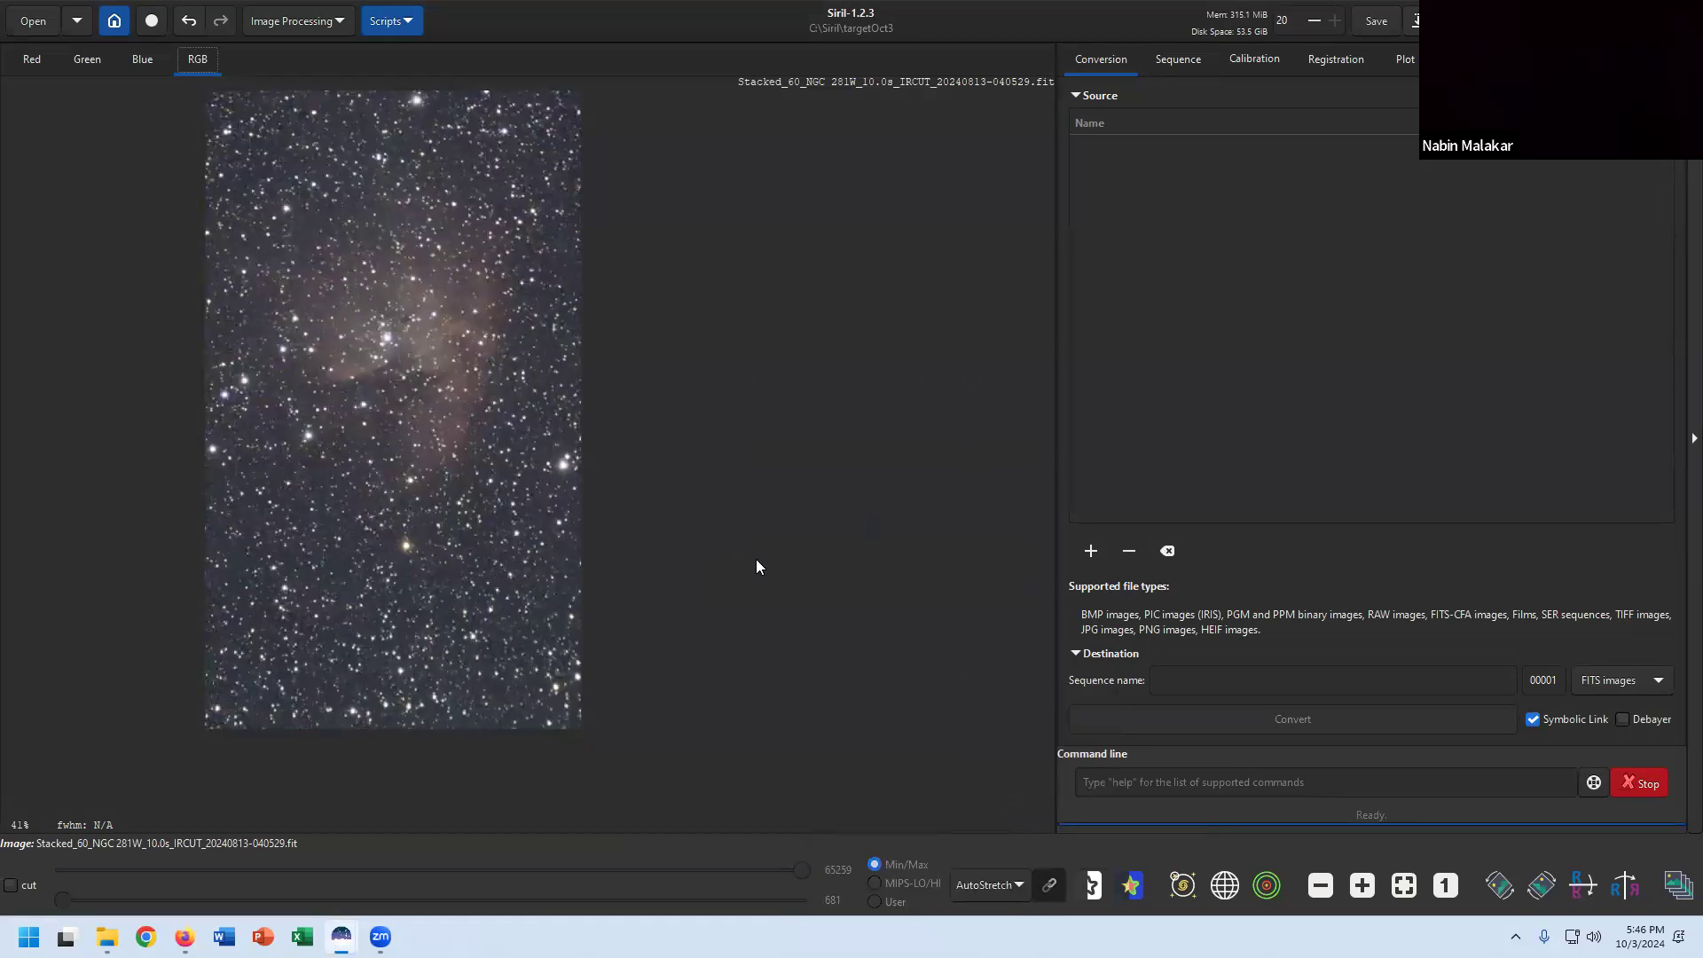
Switch the image to Linear display mode and apply an Asinh Transformation with the stretch factor just under 37.
left_click(981, 887)
left_click(987, 698)
left_click(291, 21)
left_click(270, 71)
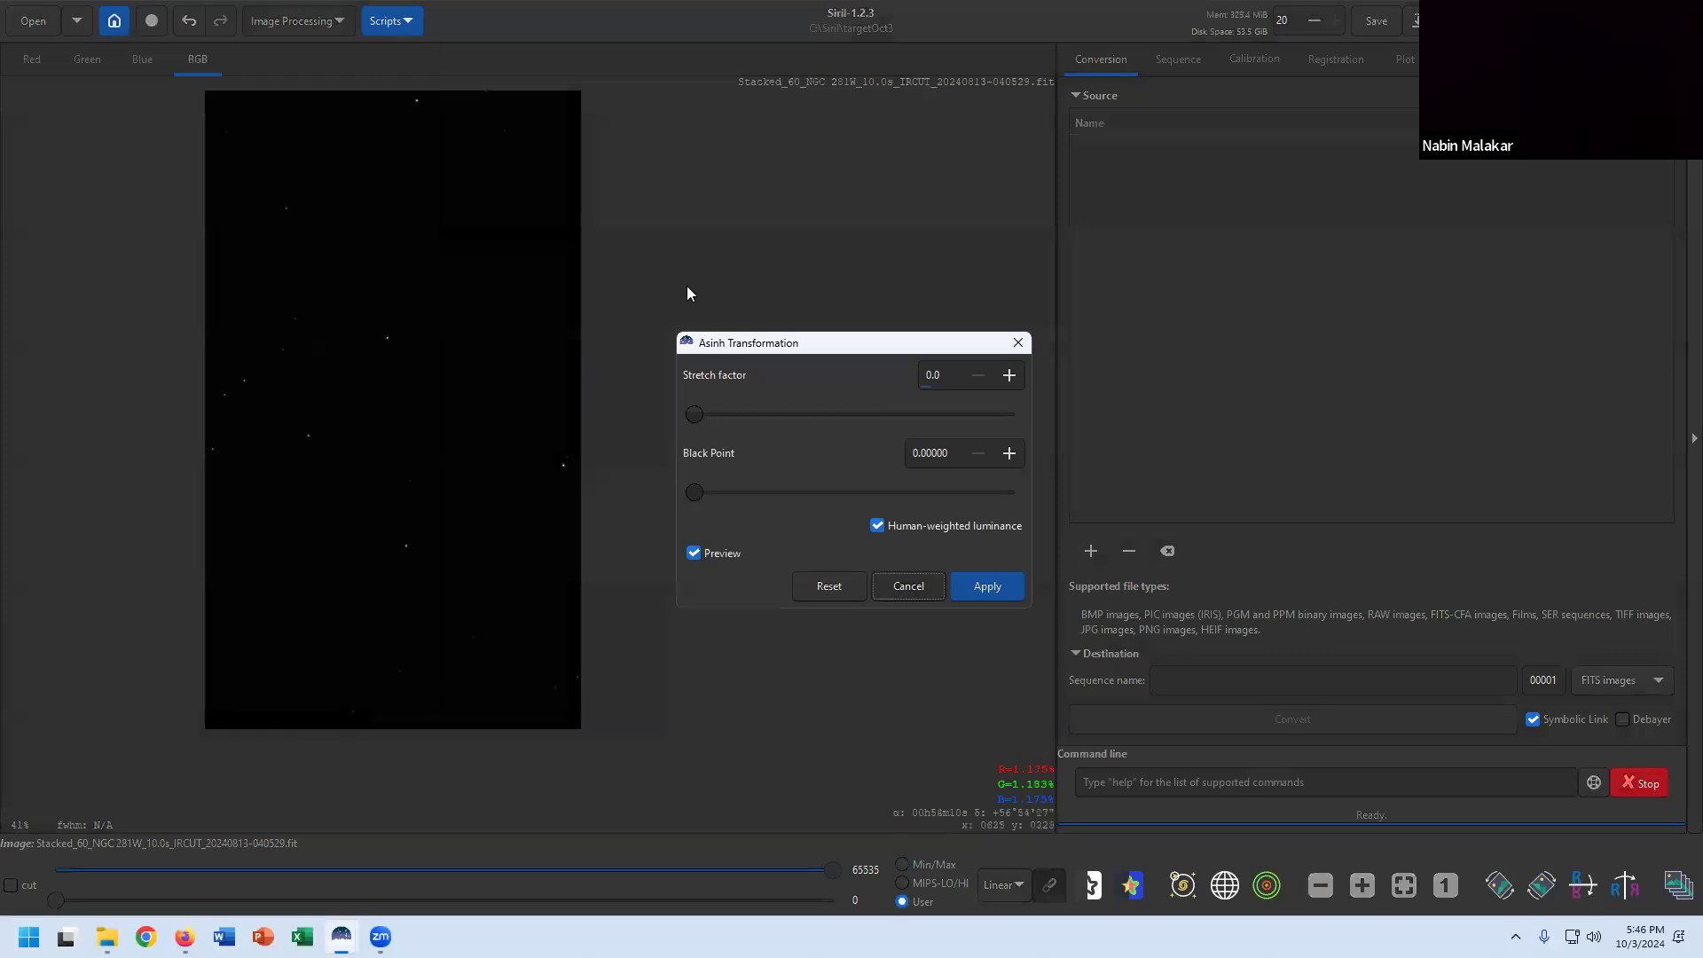
left_click(1009, 376)
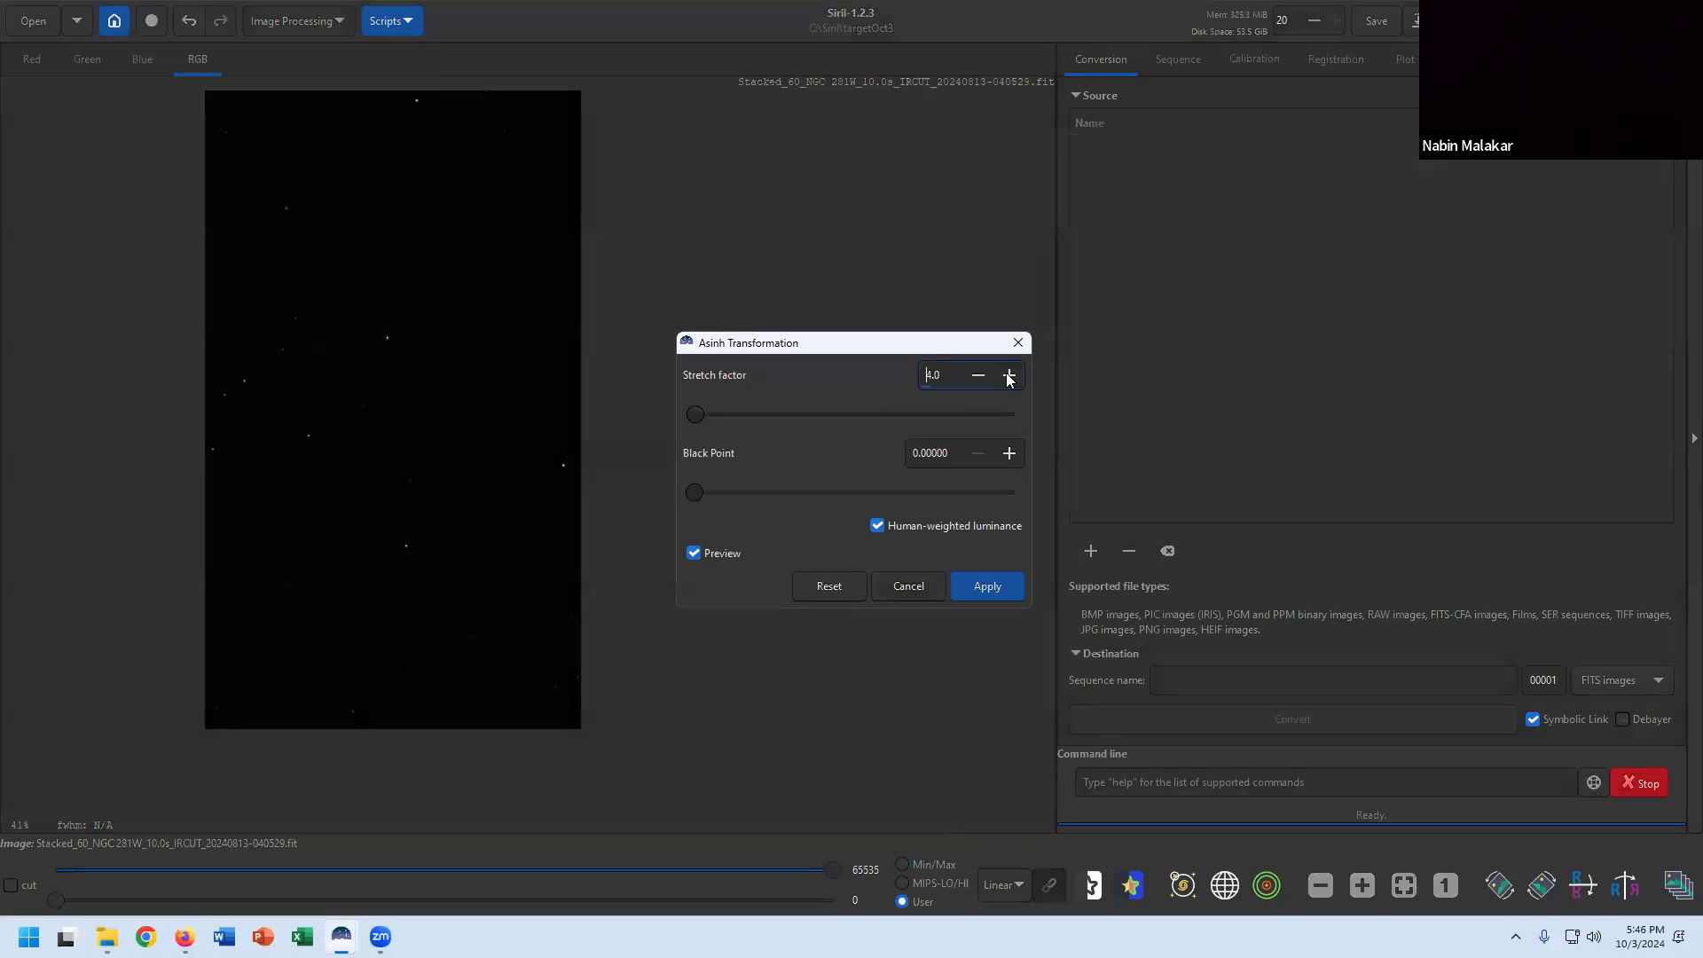
left_click(1008, 376)
left_click(1008, 376)
left_click(1009, 377)
left_click(1009, 377)
left_click(1008, 376)
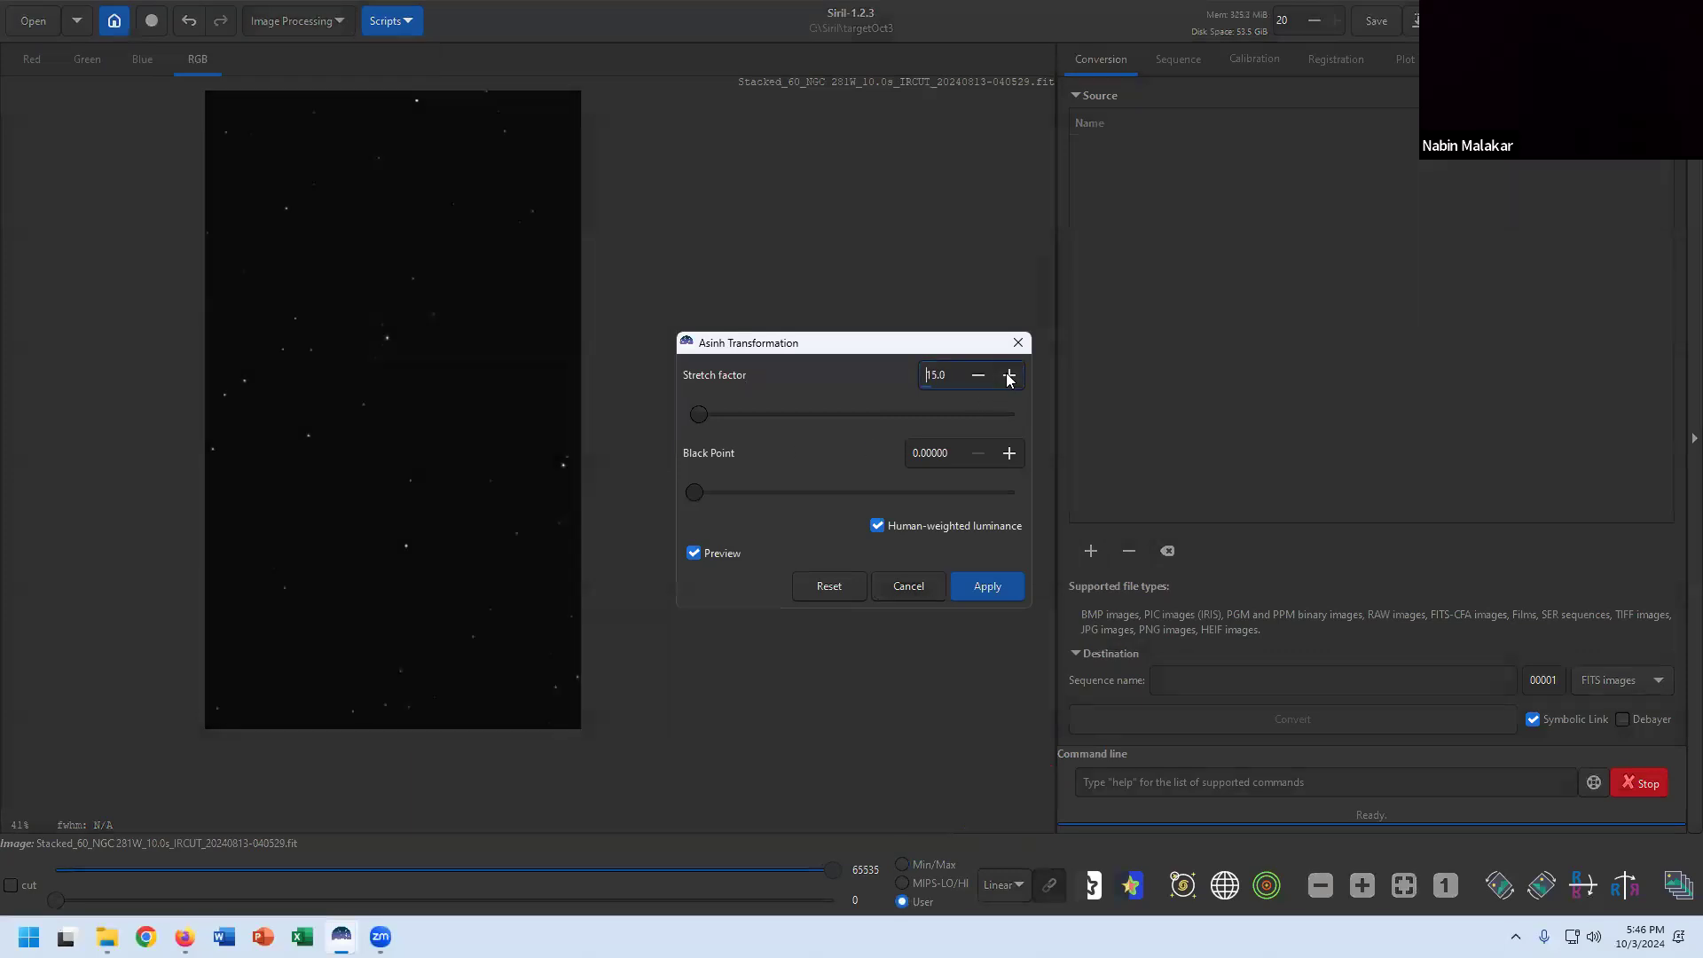
left_click(1009, 376)
left_click(1009, 376)
left_click(1008, 376)
left_click(1008, 377)
left_click(1009, 376)
left_click(1009, 376)
left_click(1008, 376)
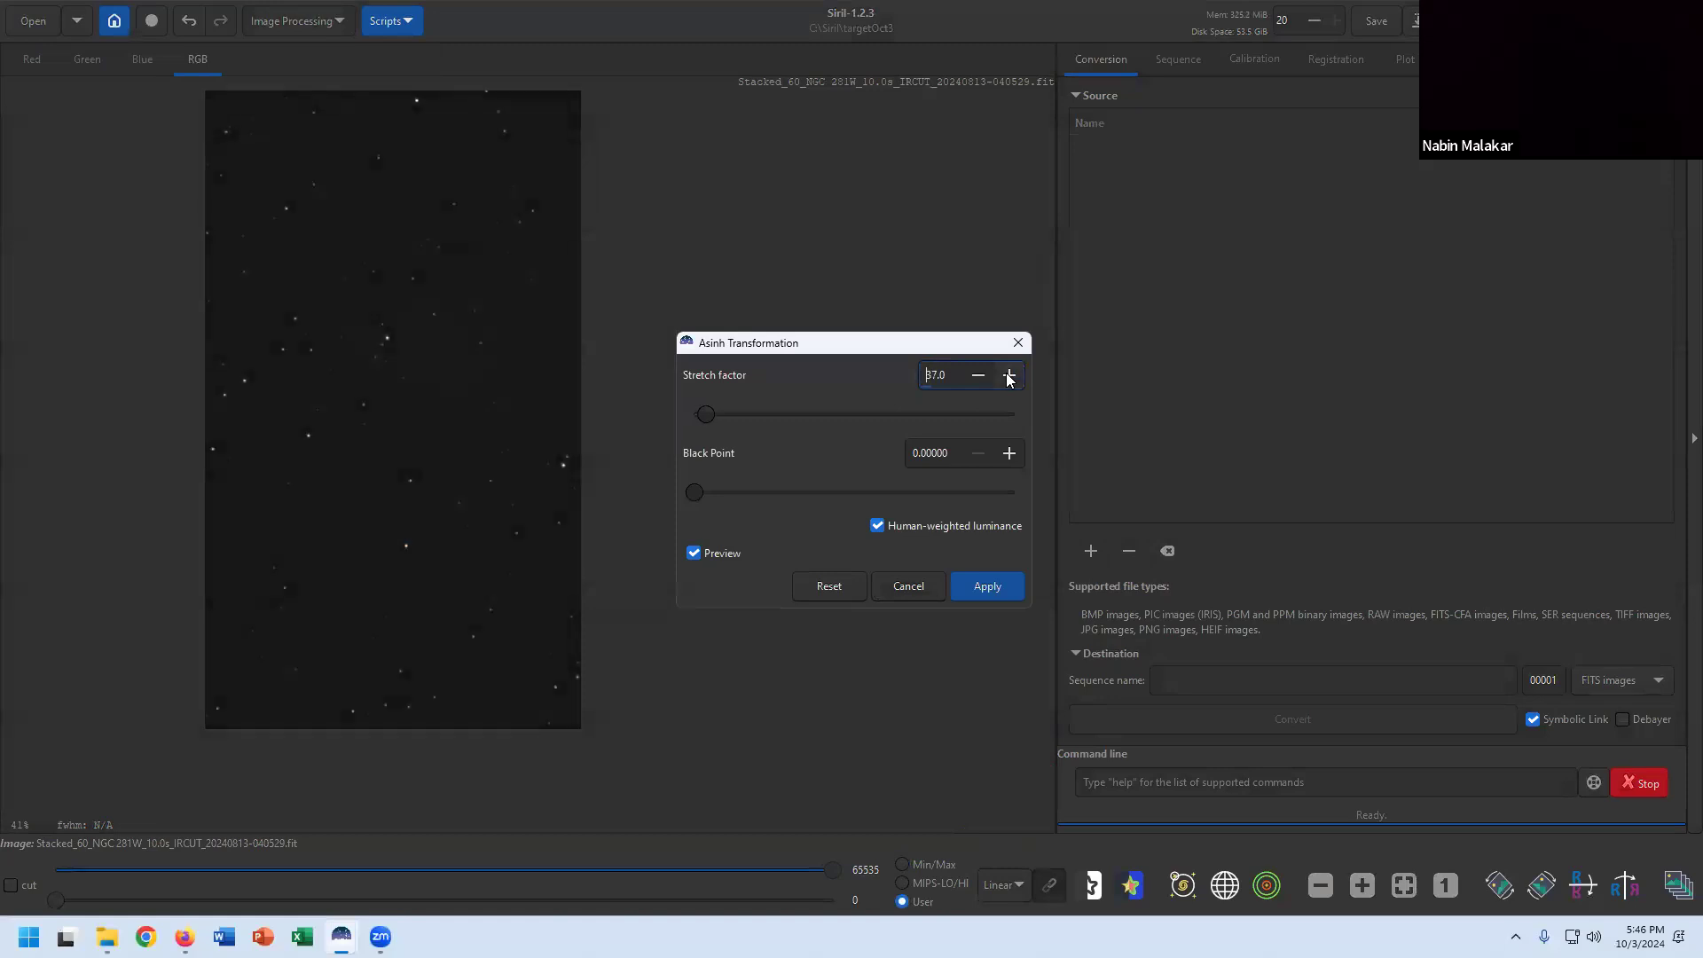
left_click(978, 378)
left_click(979, 380)
left_click(987, 587)
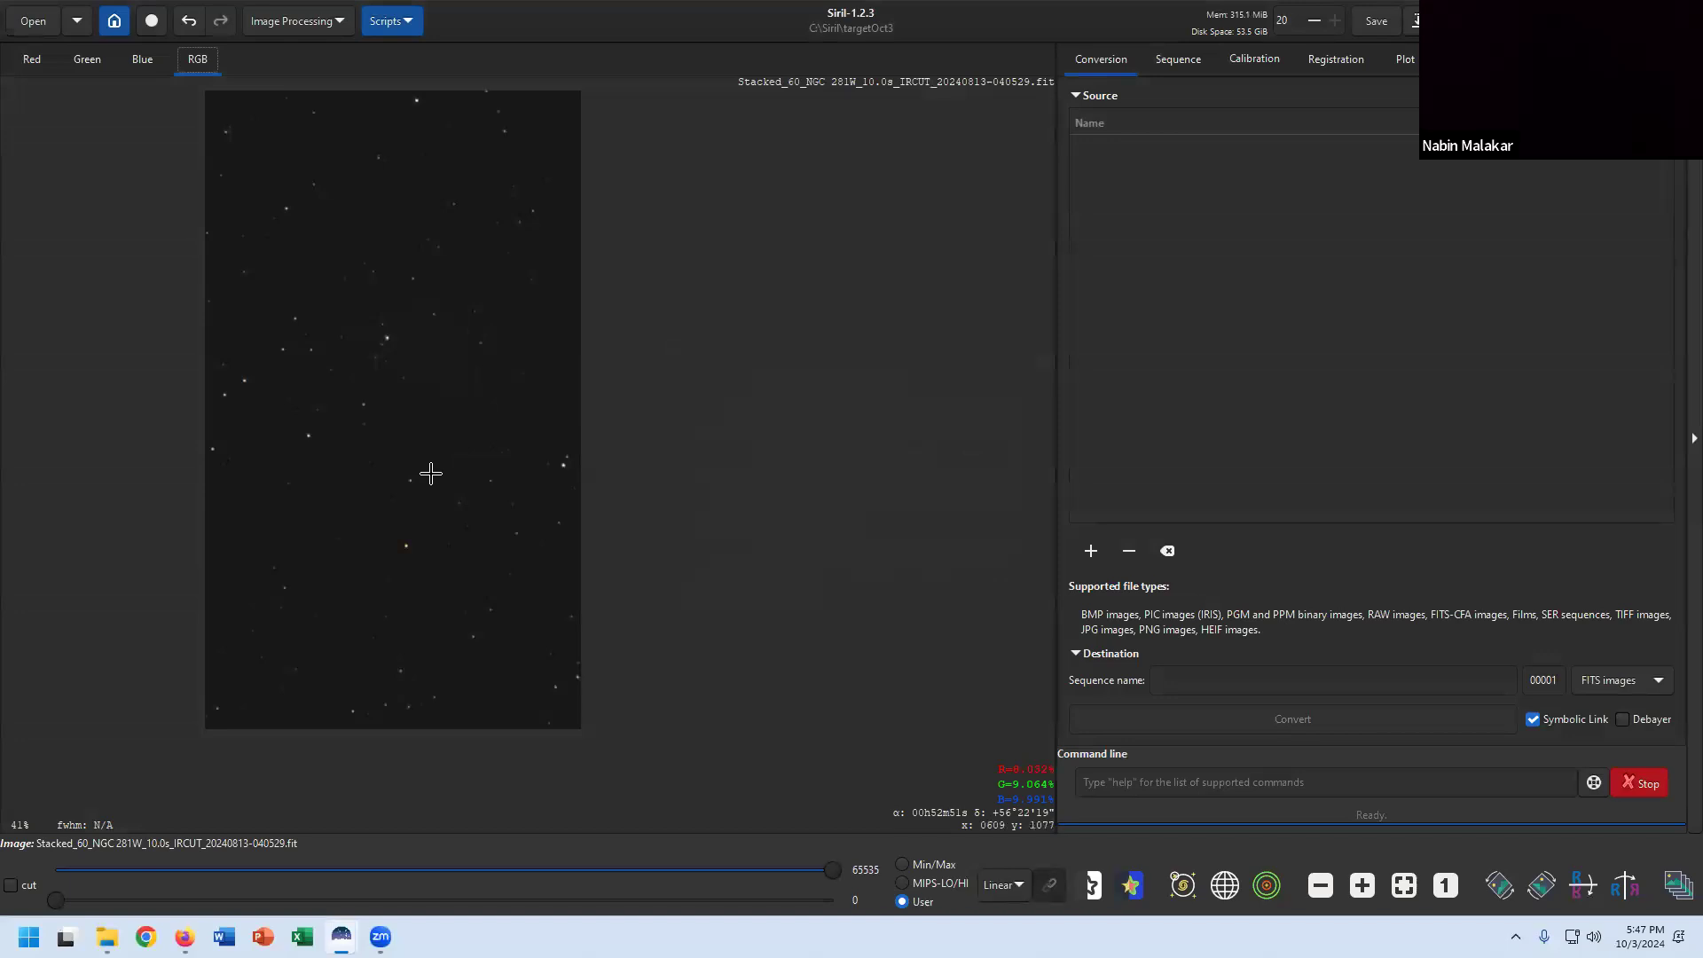
Auto-stretch the image in Histogram Transformation, then refine shadows to 0.0880102 and midtones to 0.0171185 at histogram zoom 4.
left_click(306, 24)
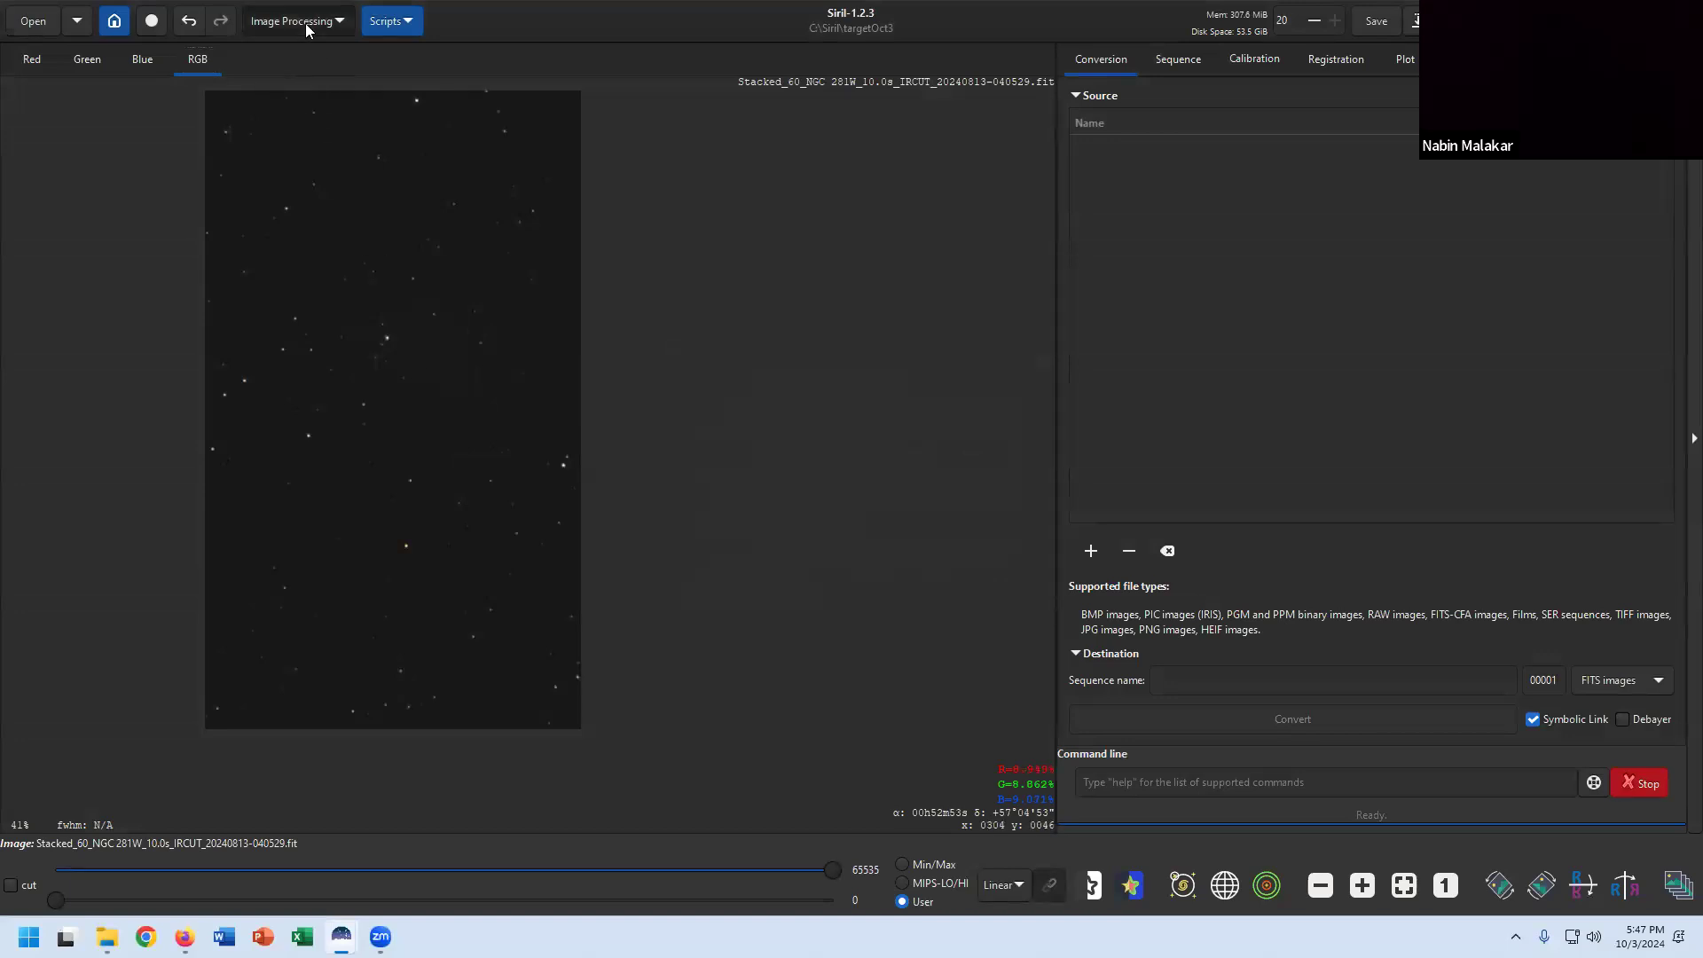
left_click(293, 119)
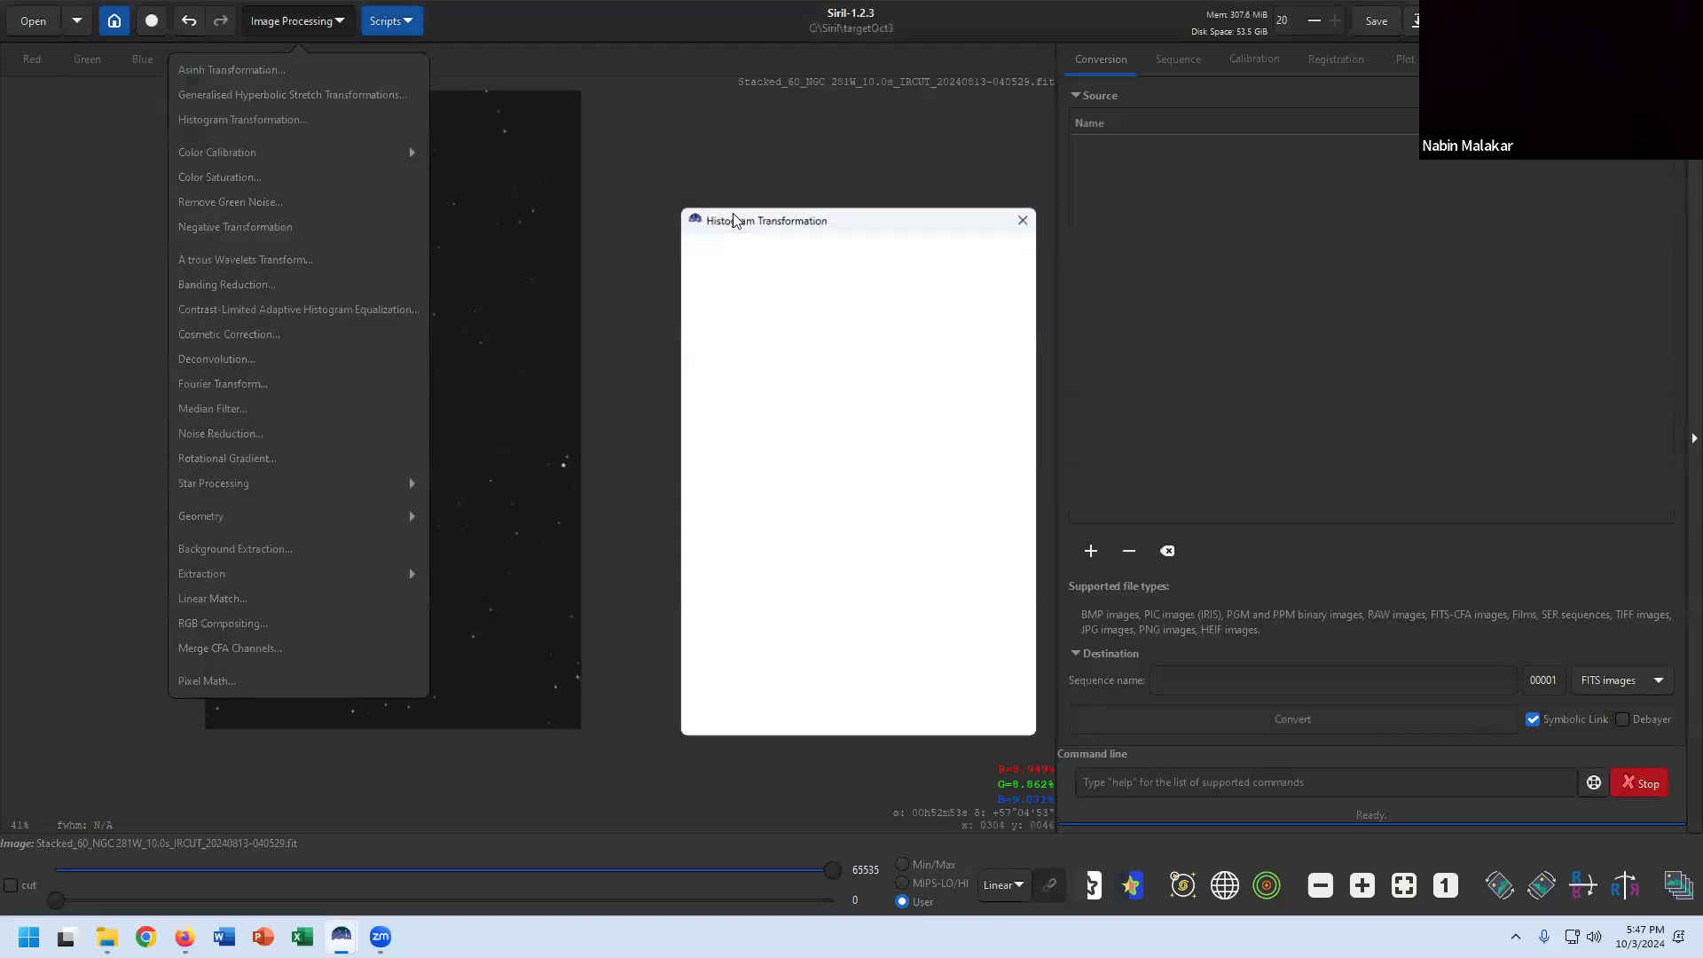
left_click_drag(869, 220, 800, 131)
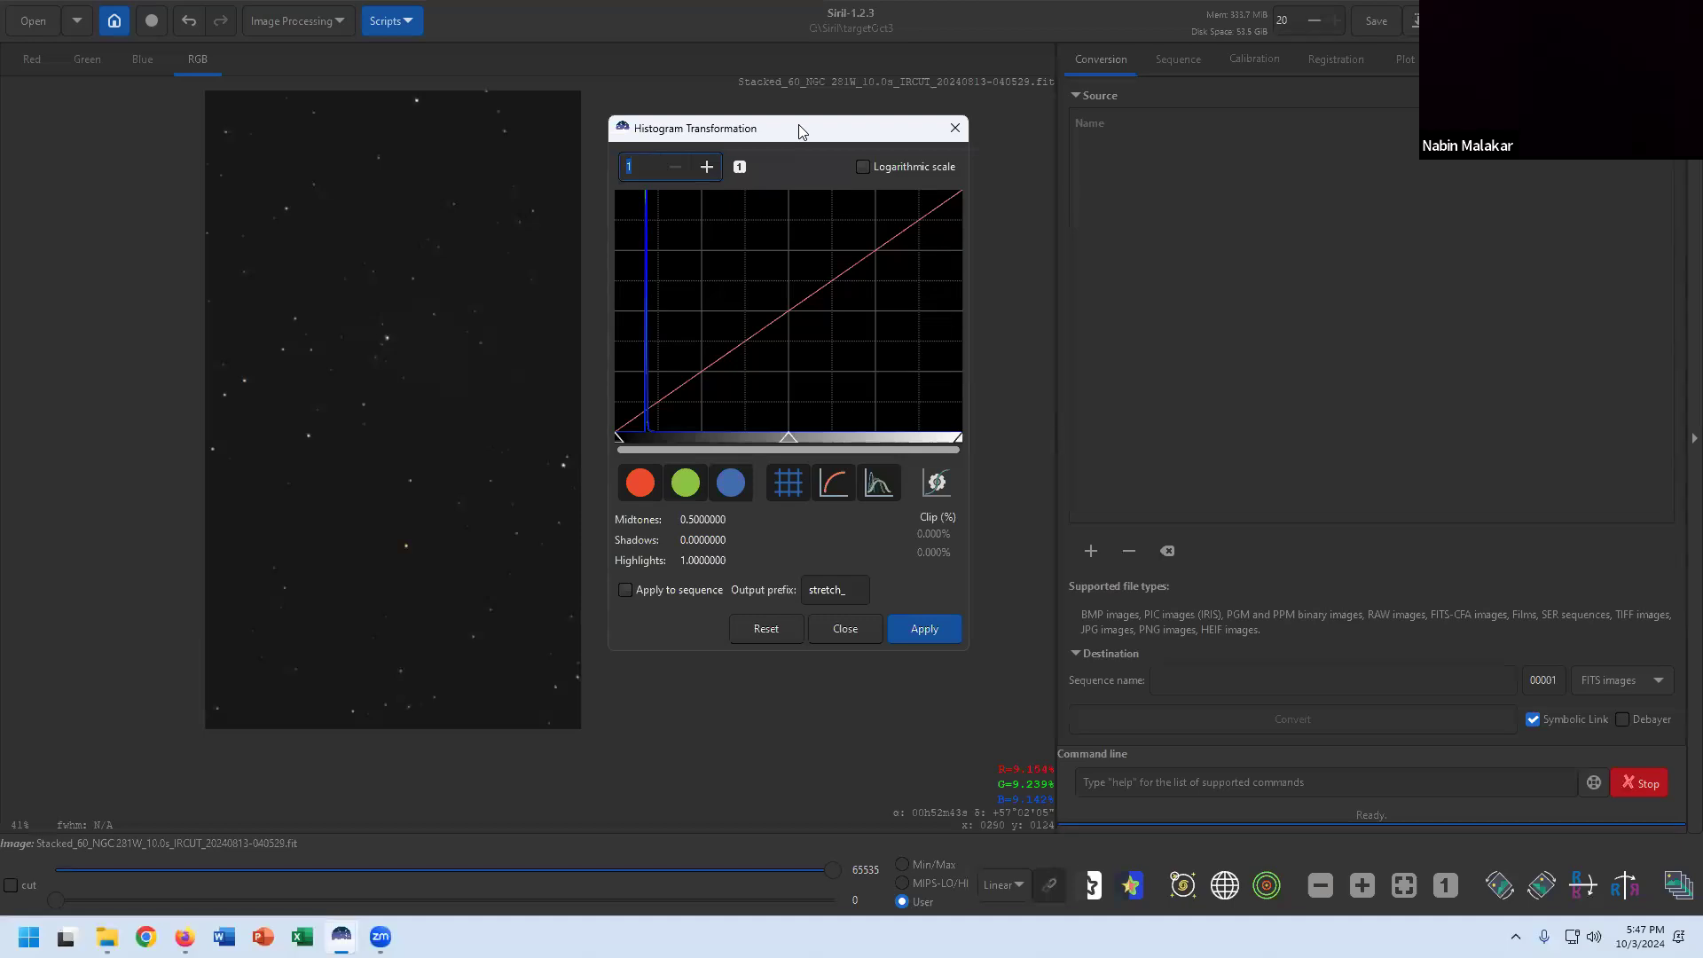
left_click(938, 484)
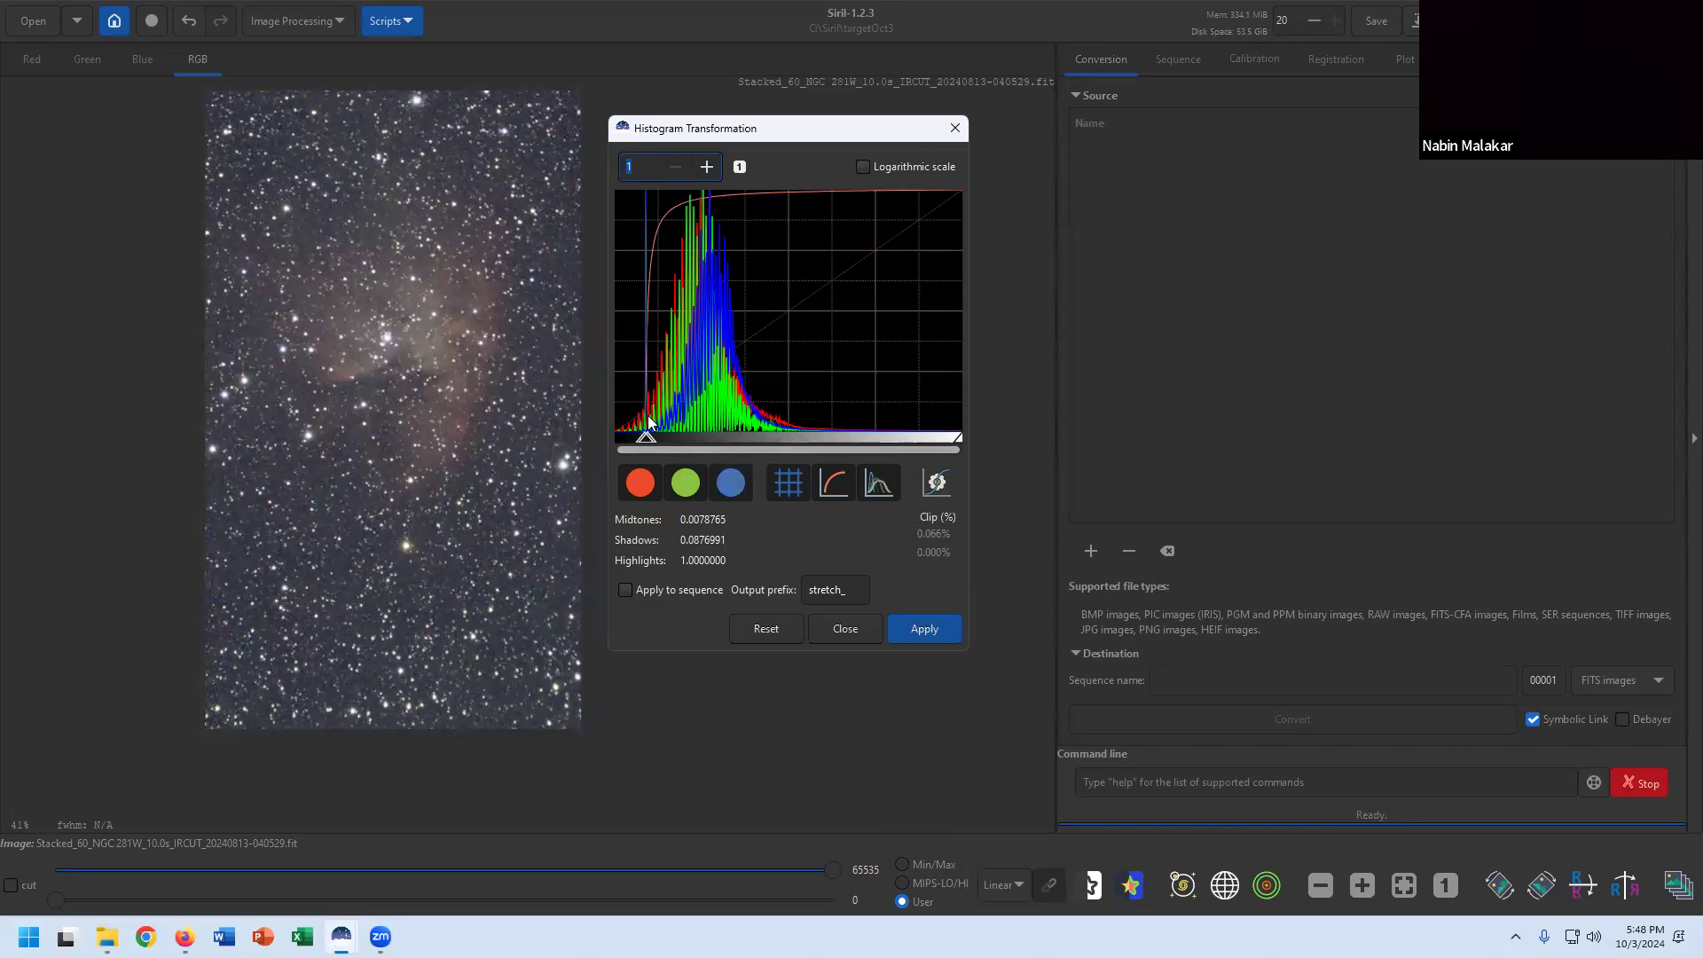
left_click(705, 168)
left_click(705, 168)
left_click(706, 167)
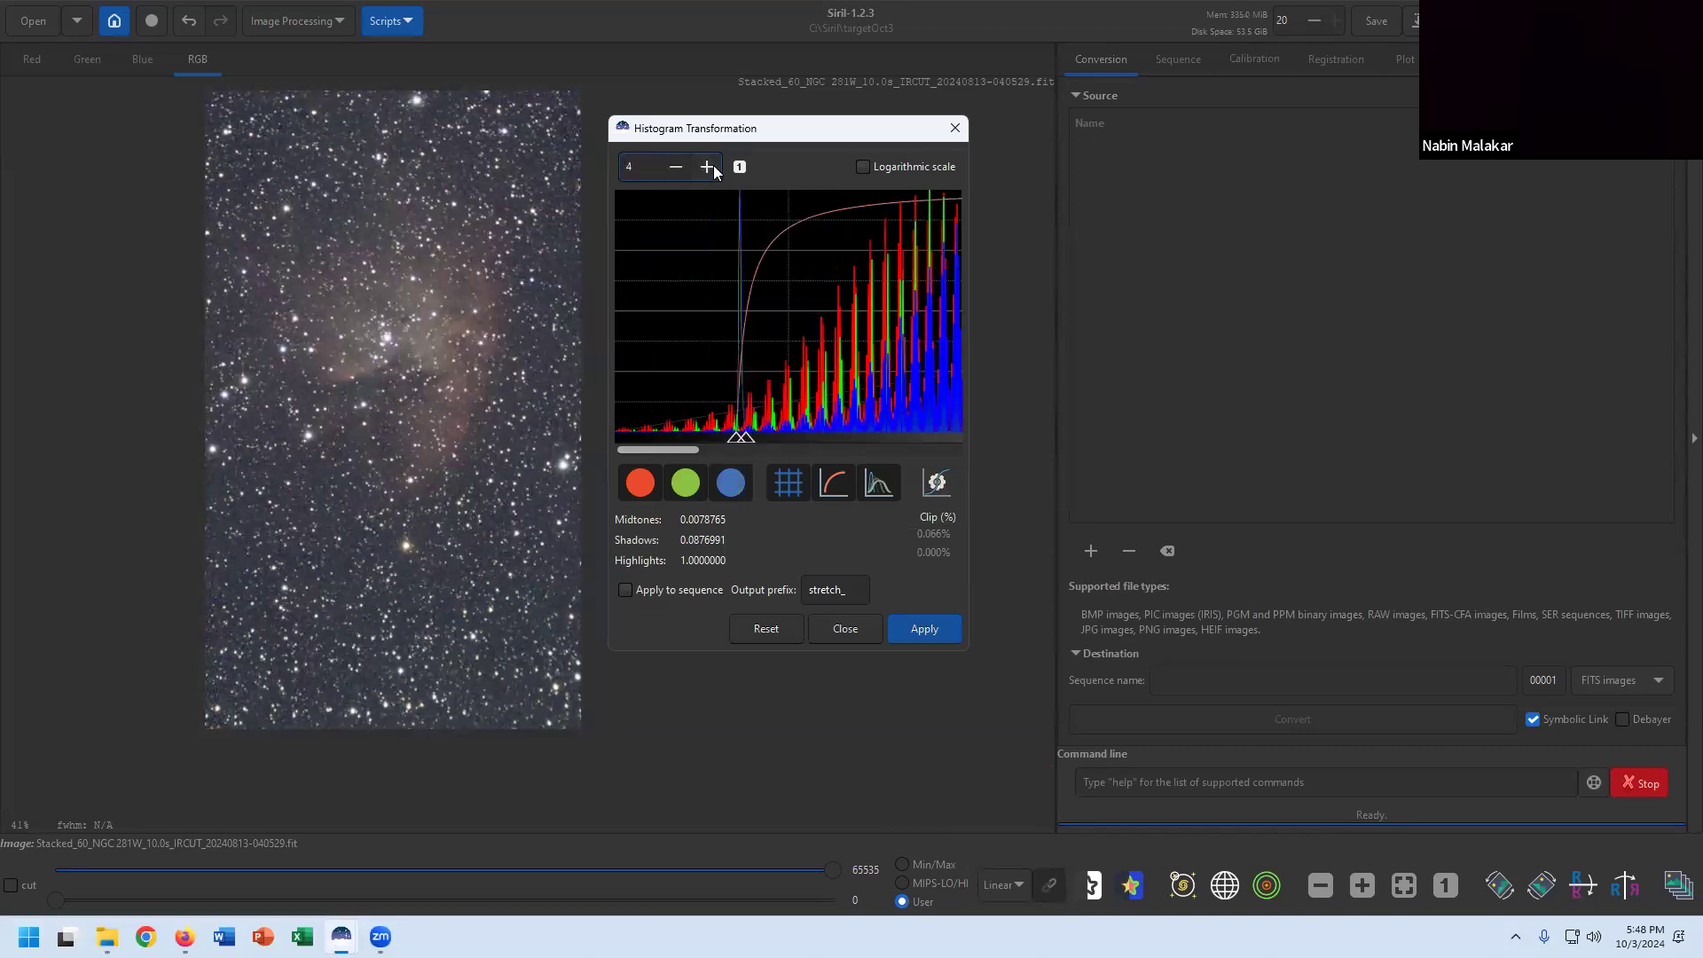
mouse_move(686, 449)
left_mouse_down()
mouse_move(694, 435)
mouse_move(670, 441)
left_mouse_up()
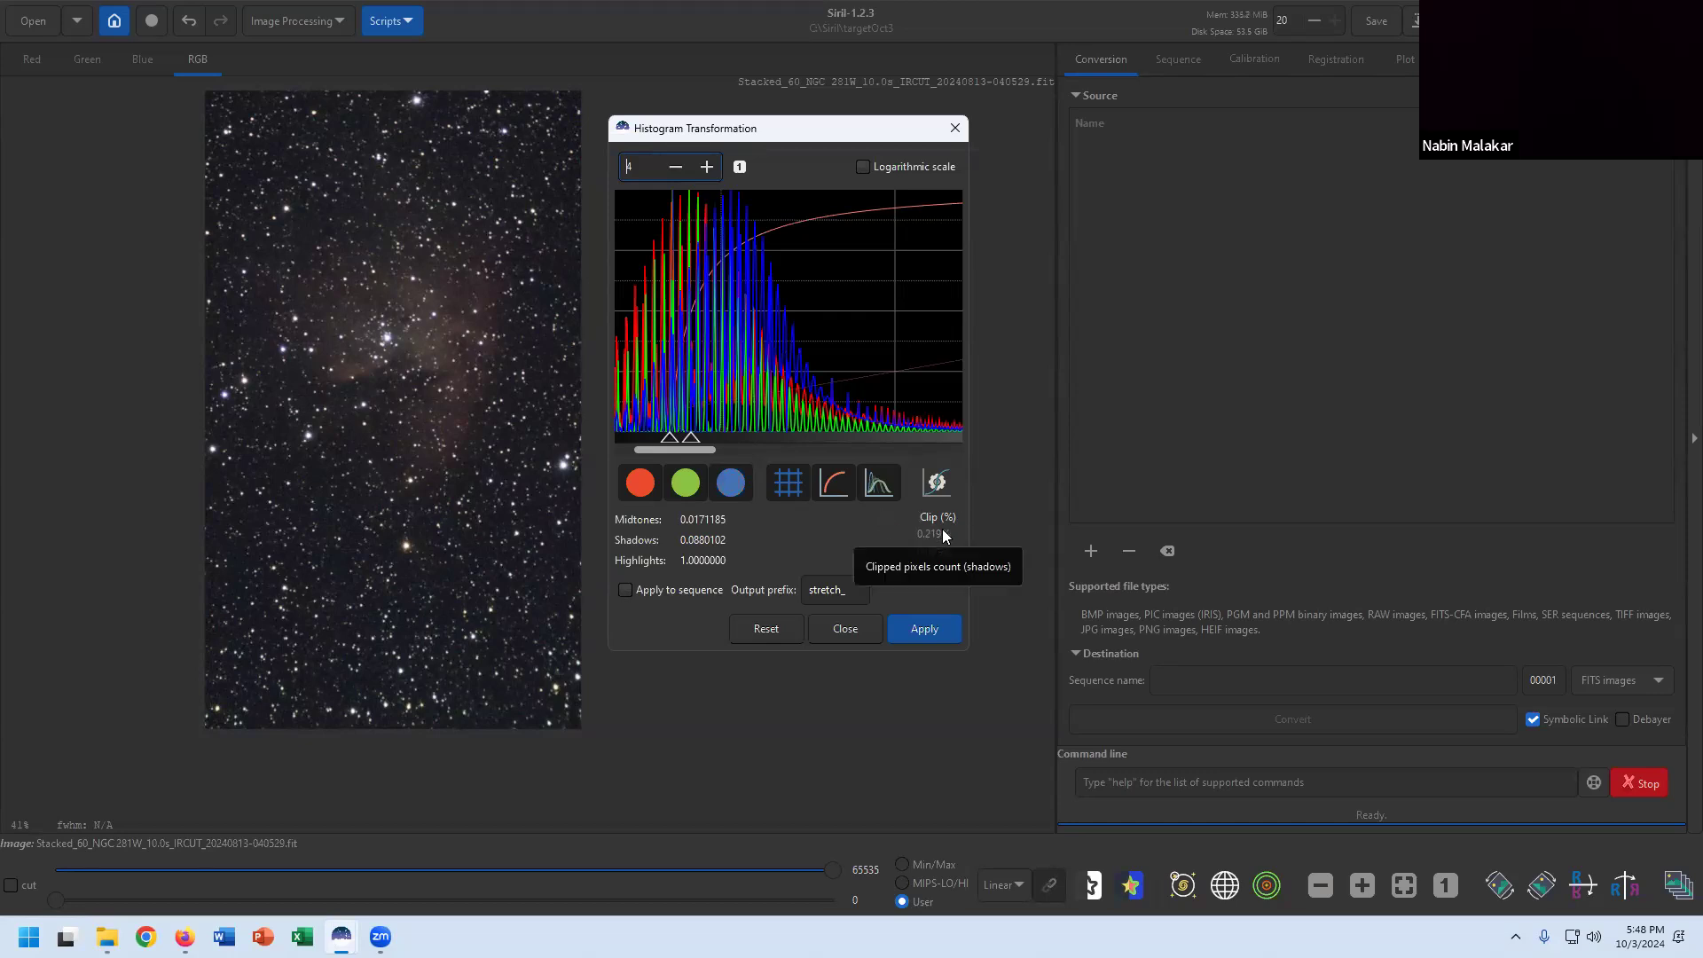
Reset the histogram zoom to 1, set highlights to 0.9489796, apply the Histogram Transformation and close it.
left_click_drag(717, 451, 970, 456)
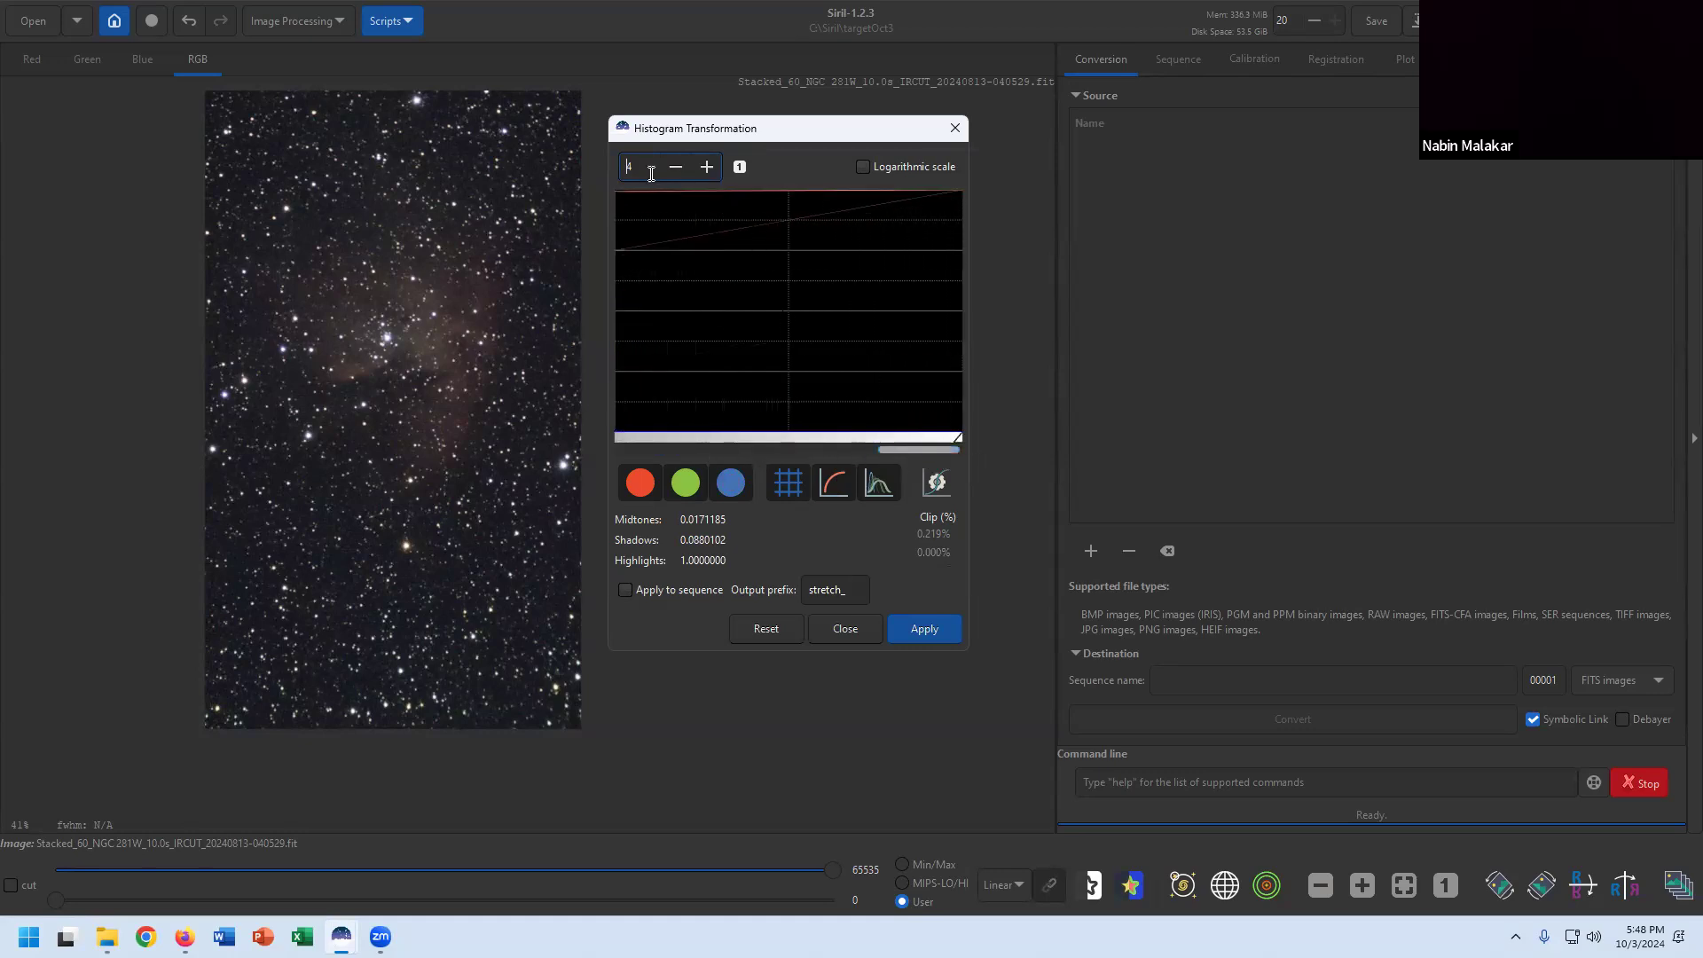
left_click(680, 165)
left_click(679, 165)
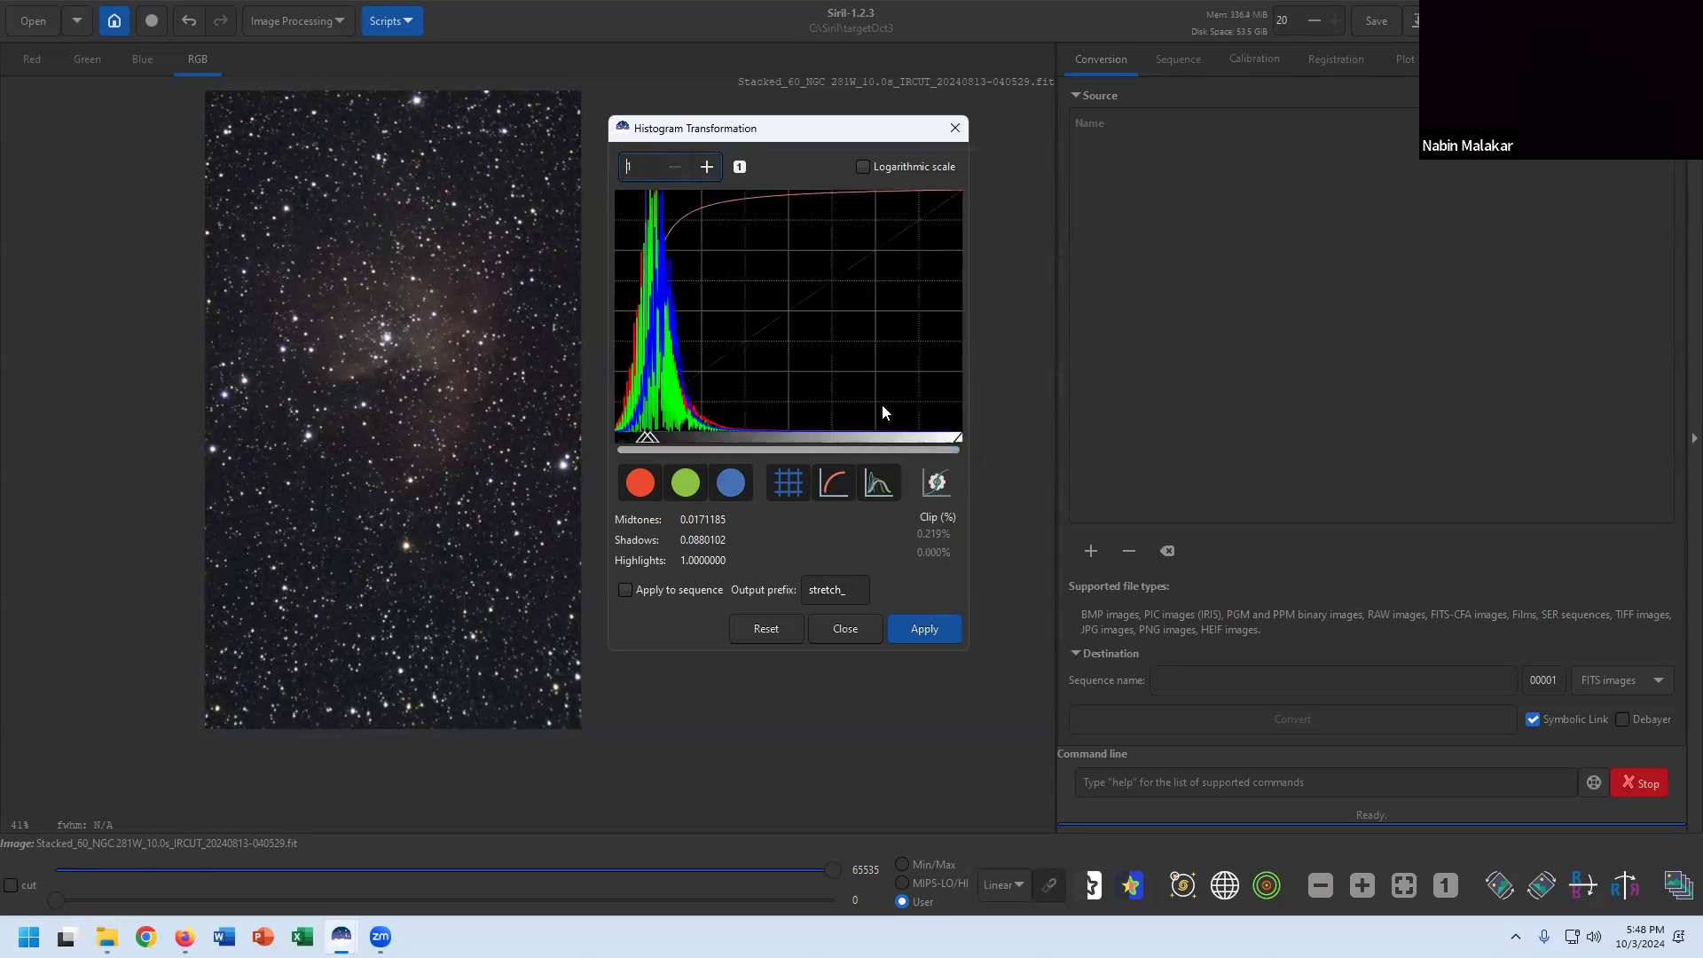
left_click_drag(959, 446, 832, 436)
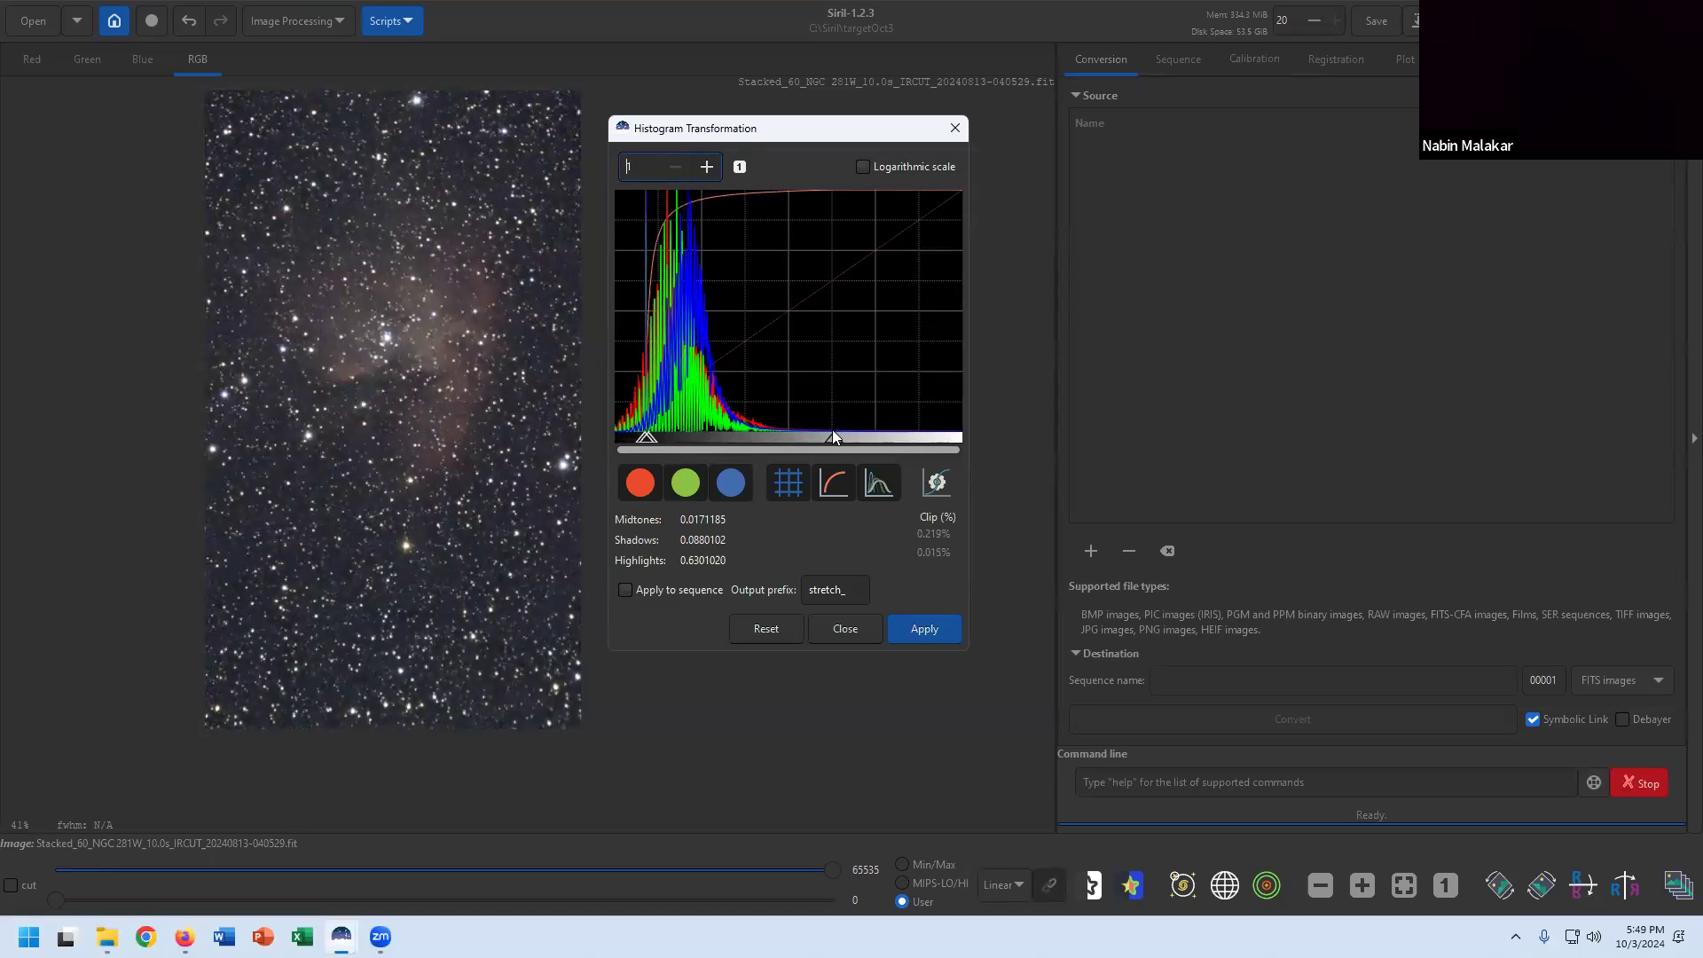
left_click_drag(833, 439, 945, 437)
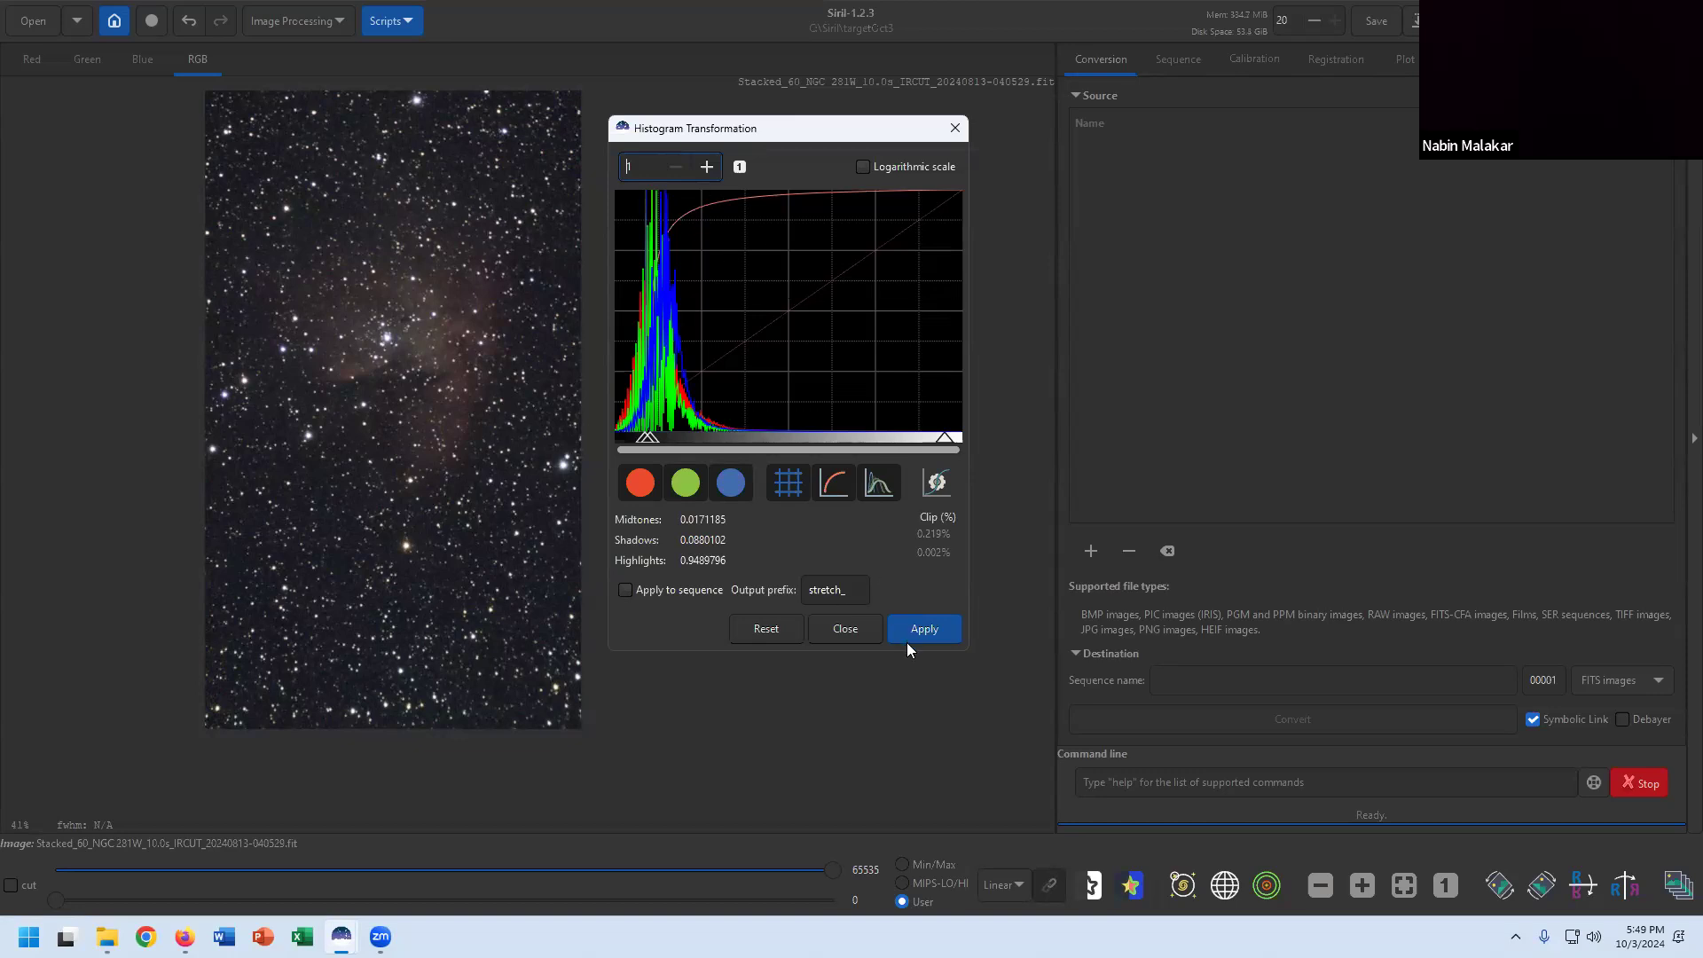
left_click(936, 628)
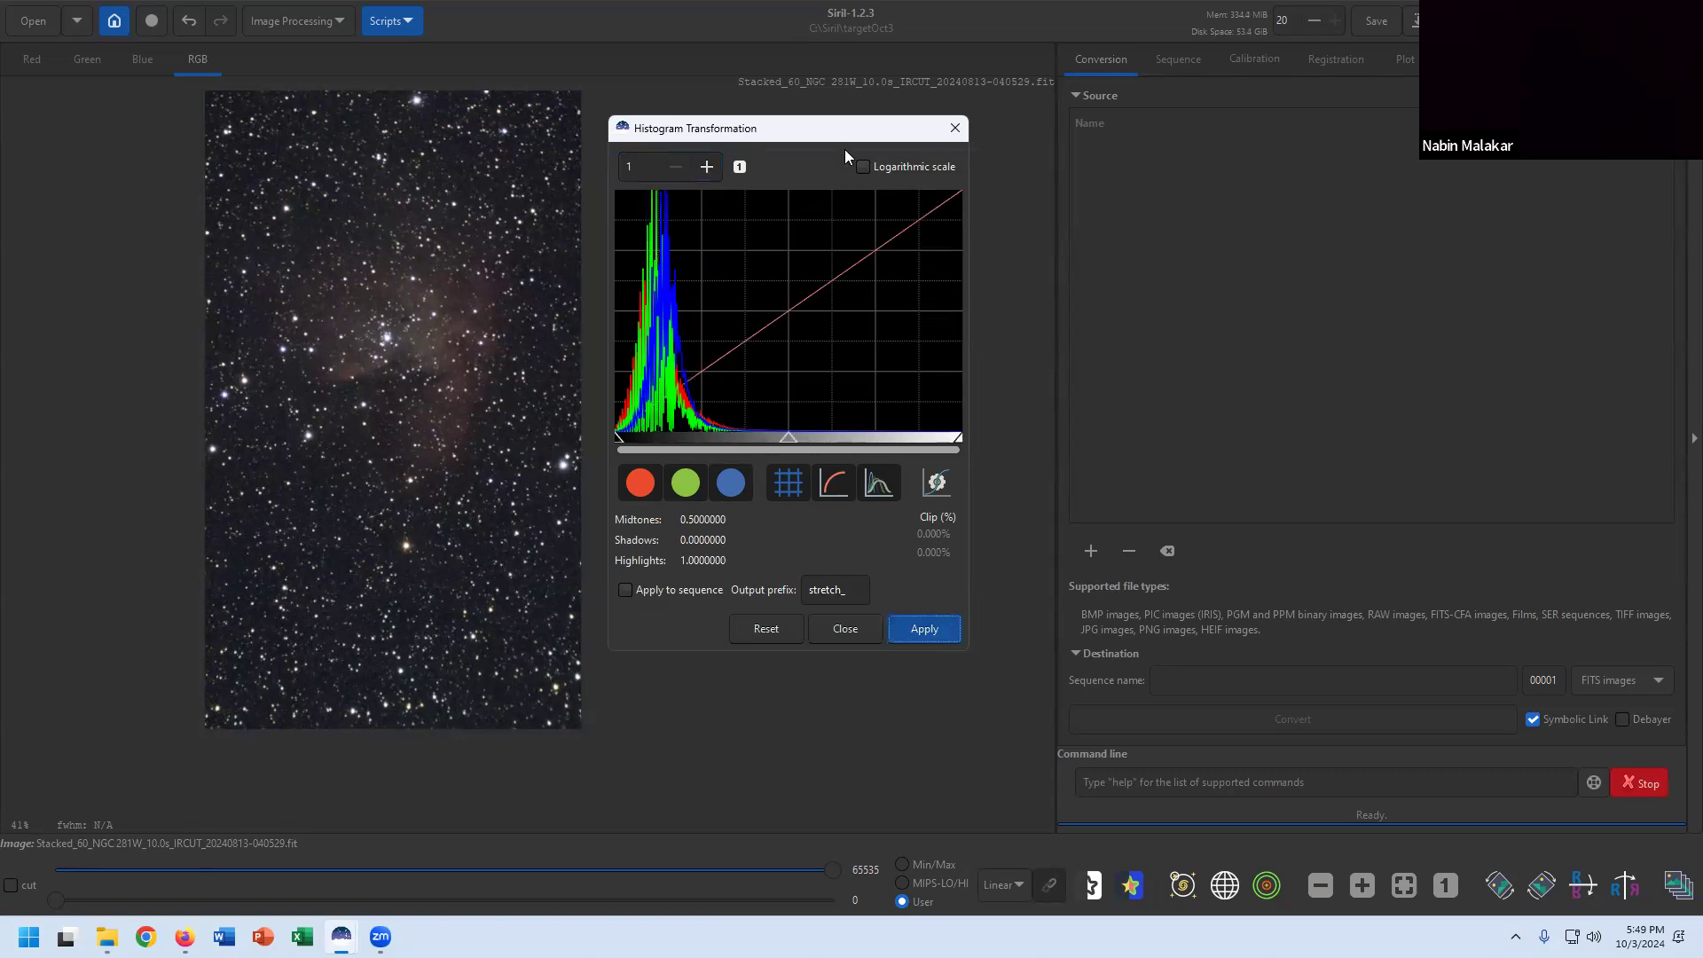
left_click_drag(866, 133, 980, 115)
left_click(1031, 611)
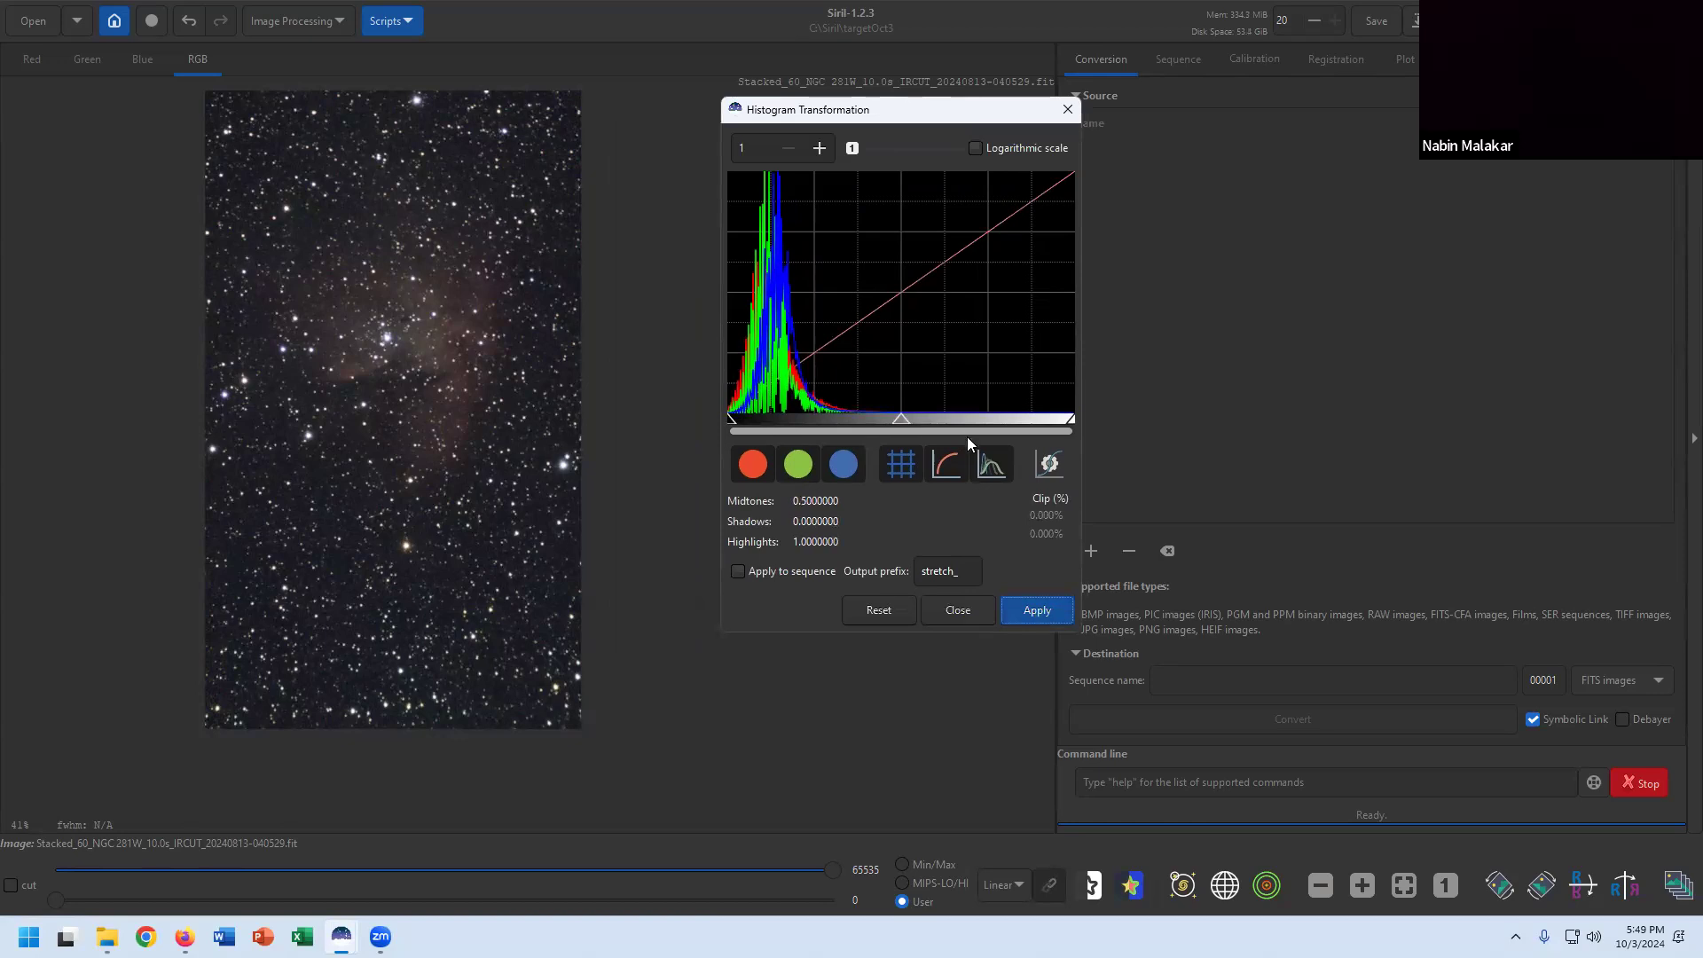
left_click(958, 610)
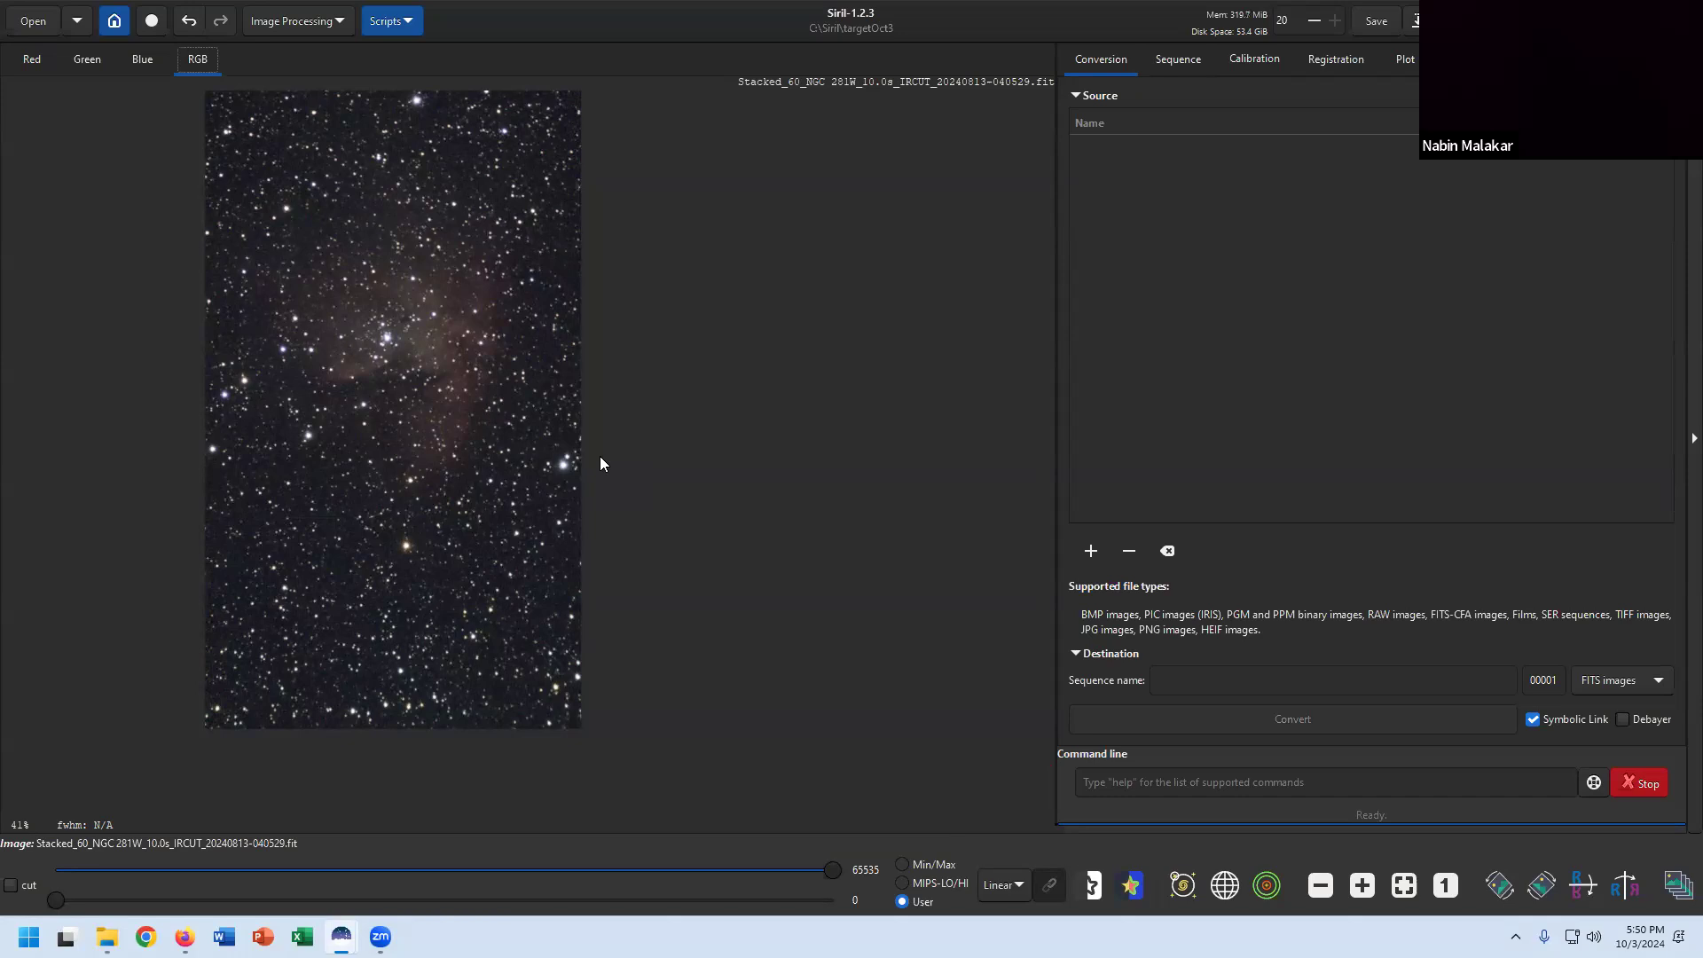
Review the guide's Histogram Transformation and Background Extraction instructions in Firefox, and switch back to Siril.
key("super+Tab")
left_click(754, 266)
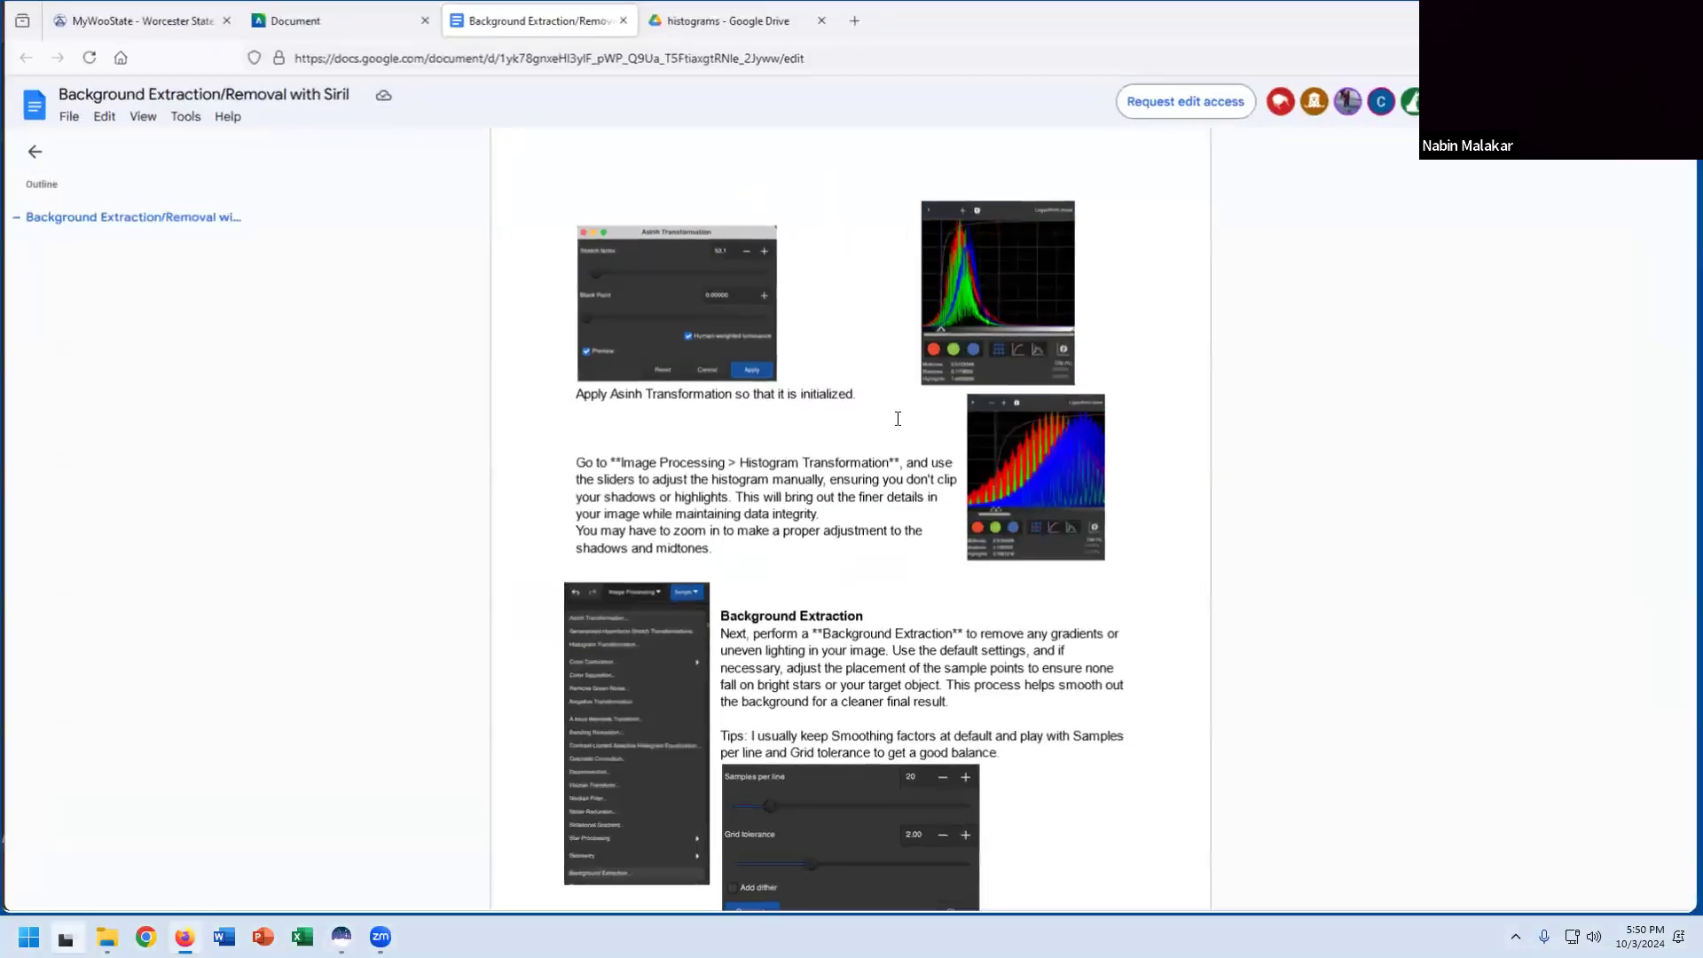
scroll(898, 417, "down", 3)
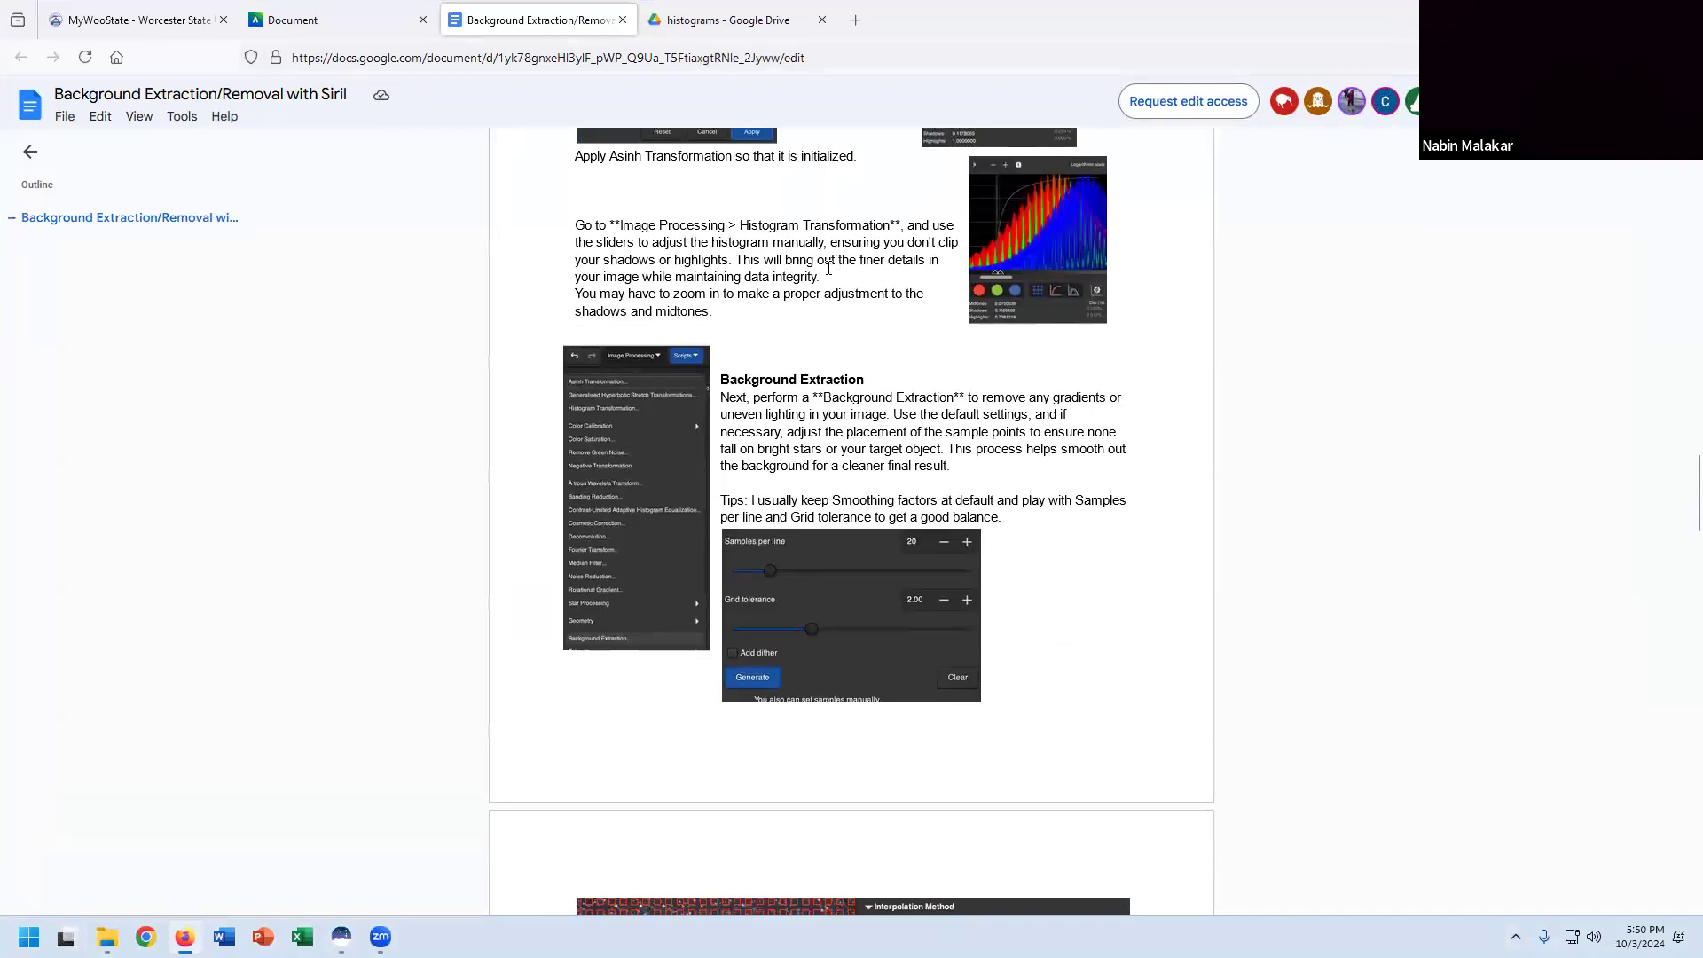
left_click_drag(576, 224, 945, 309)
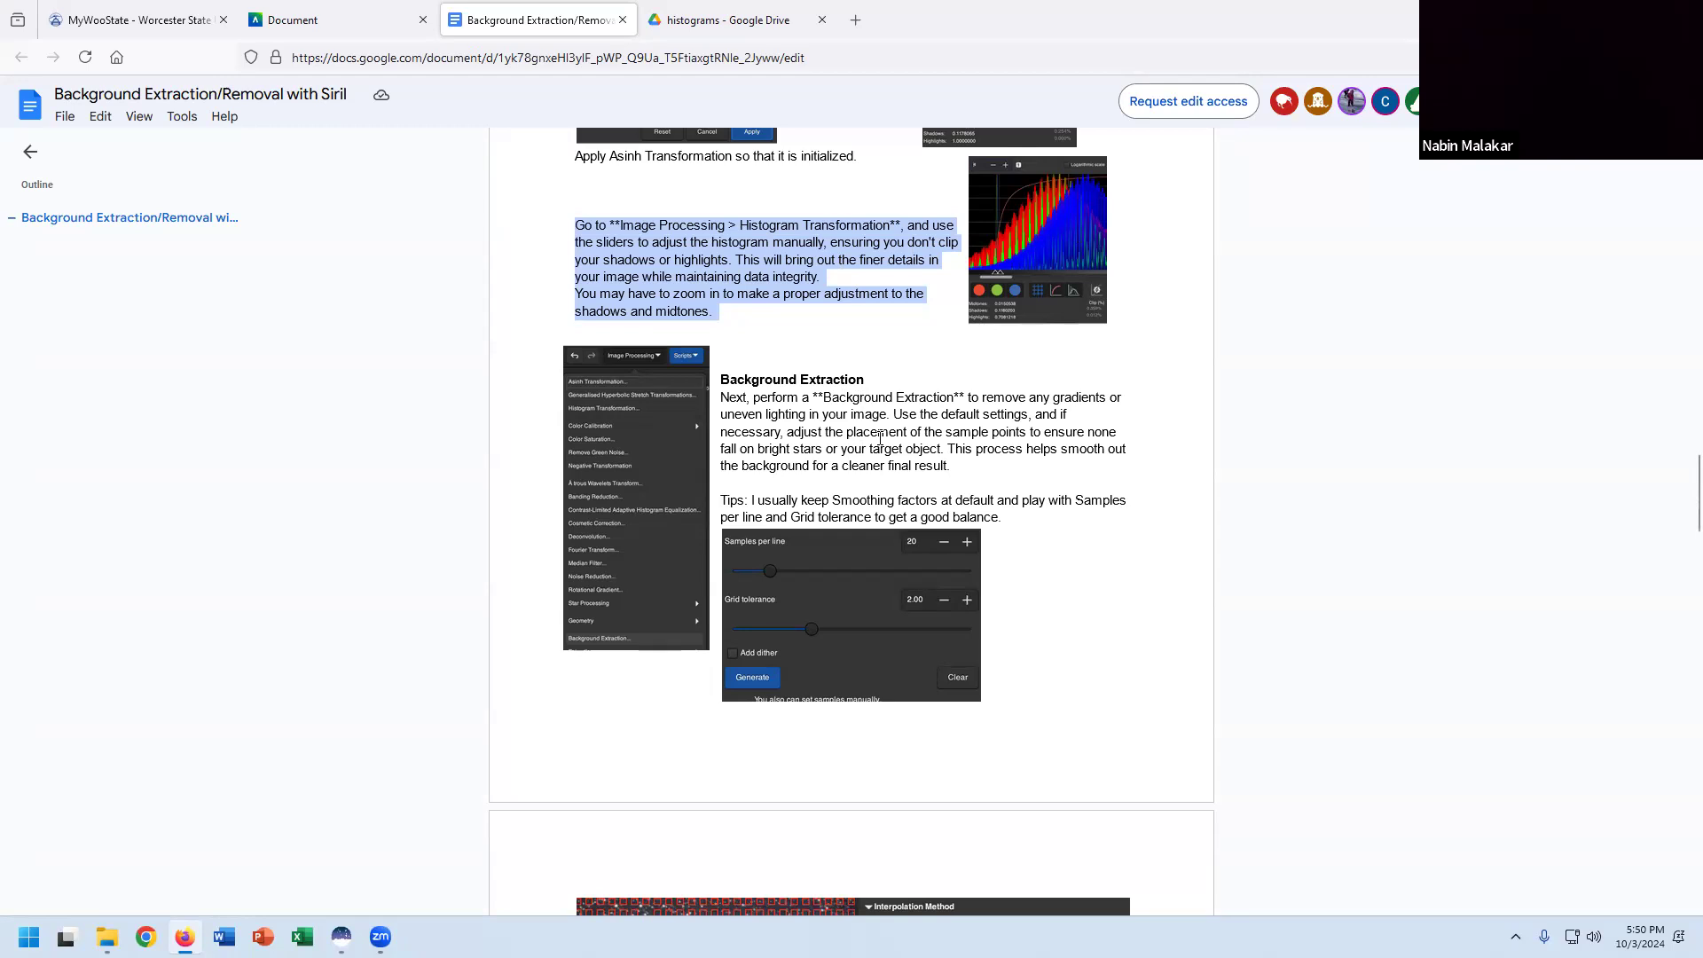
left_click(66, 937)
left_click(678, 178)
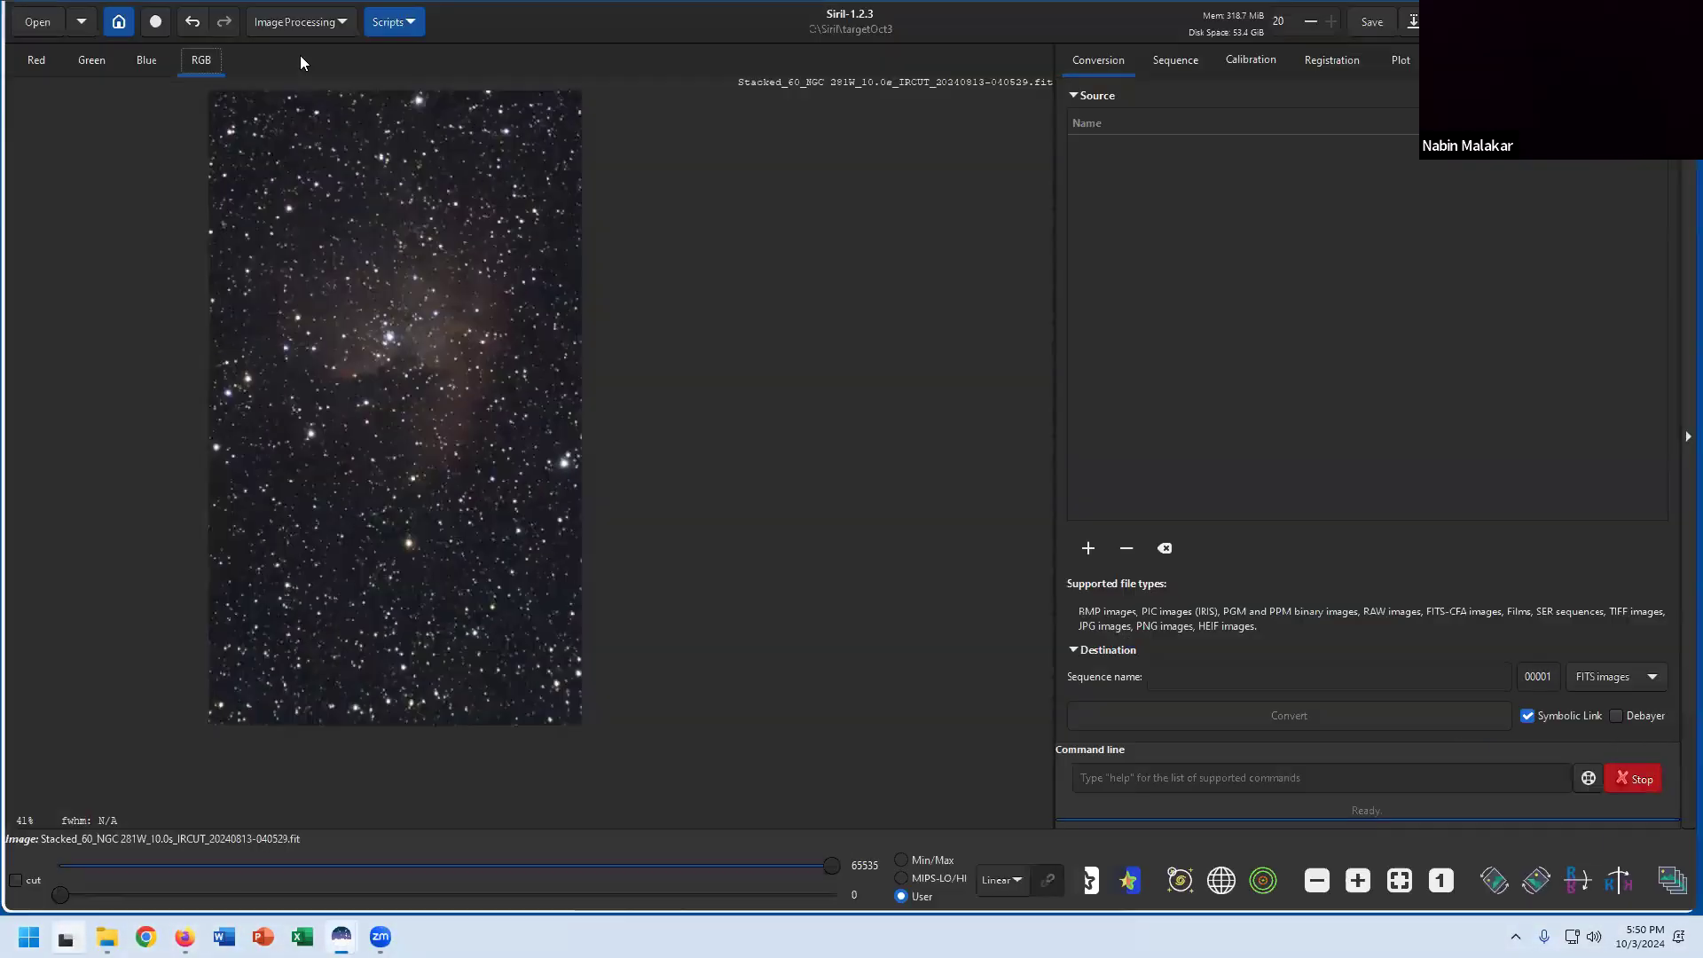
Generate Background Extraction samples using RBF interpolation, smoothing 0.50, 20 samples per line and grid tolerance 2.00.
left_click(311, 22)
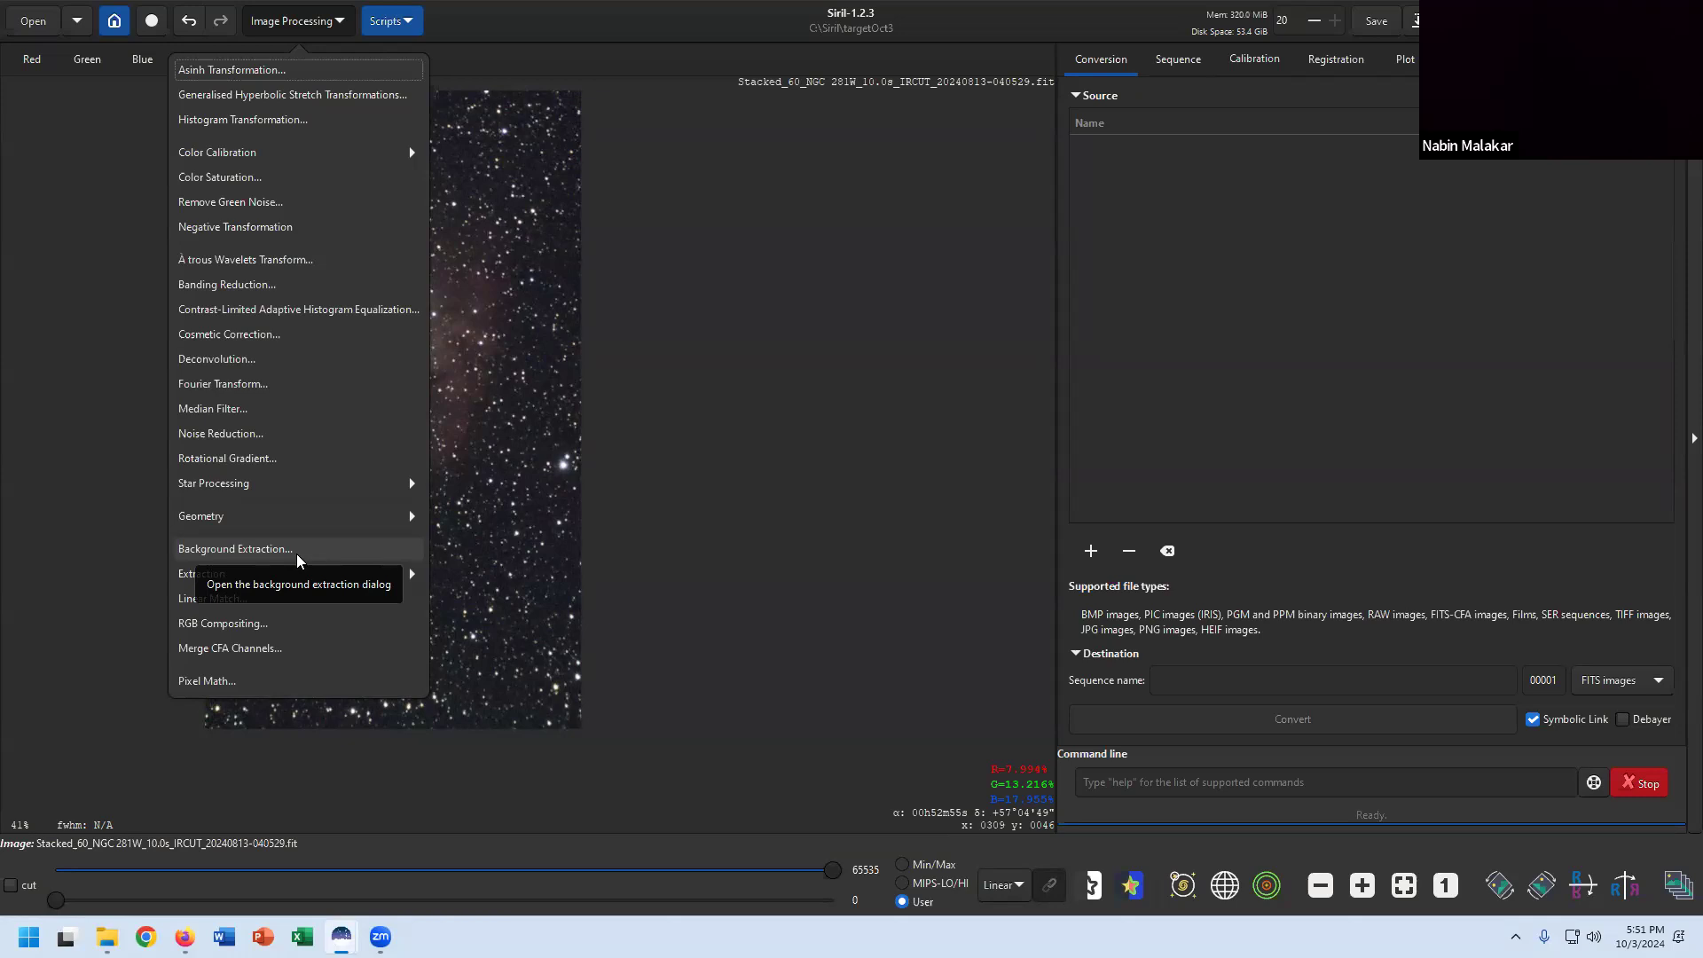
left_click(298, 557)
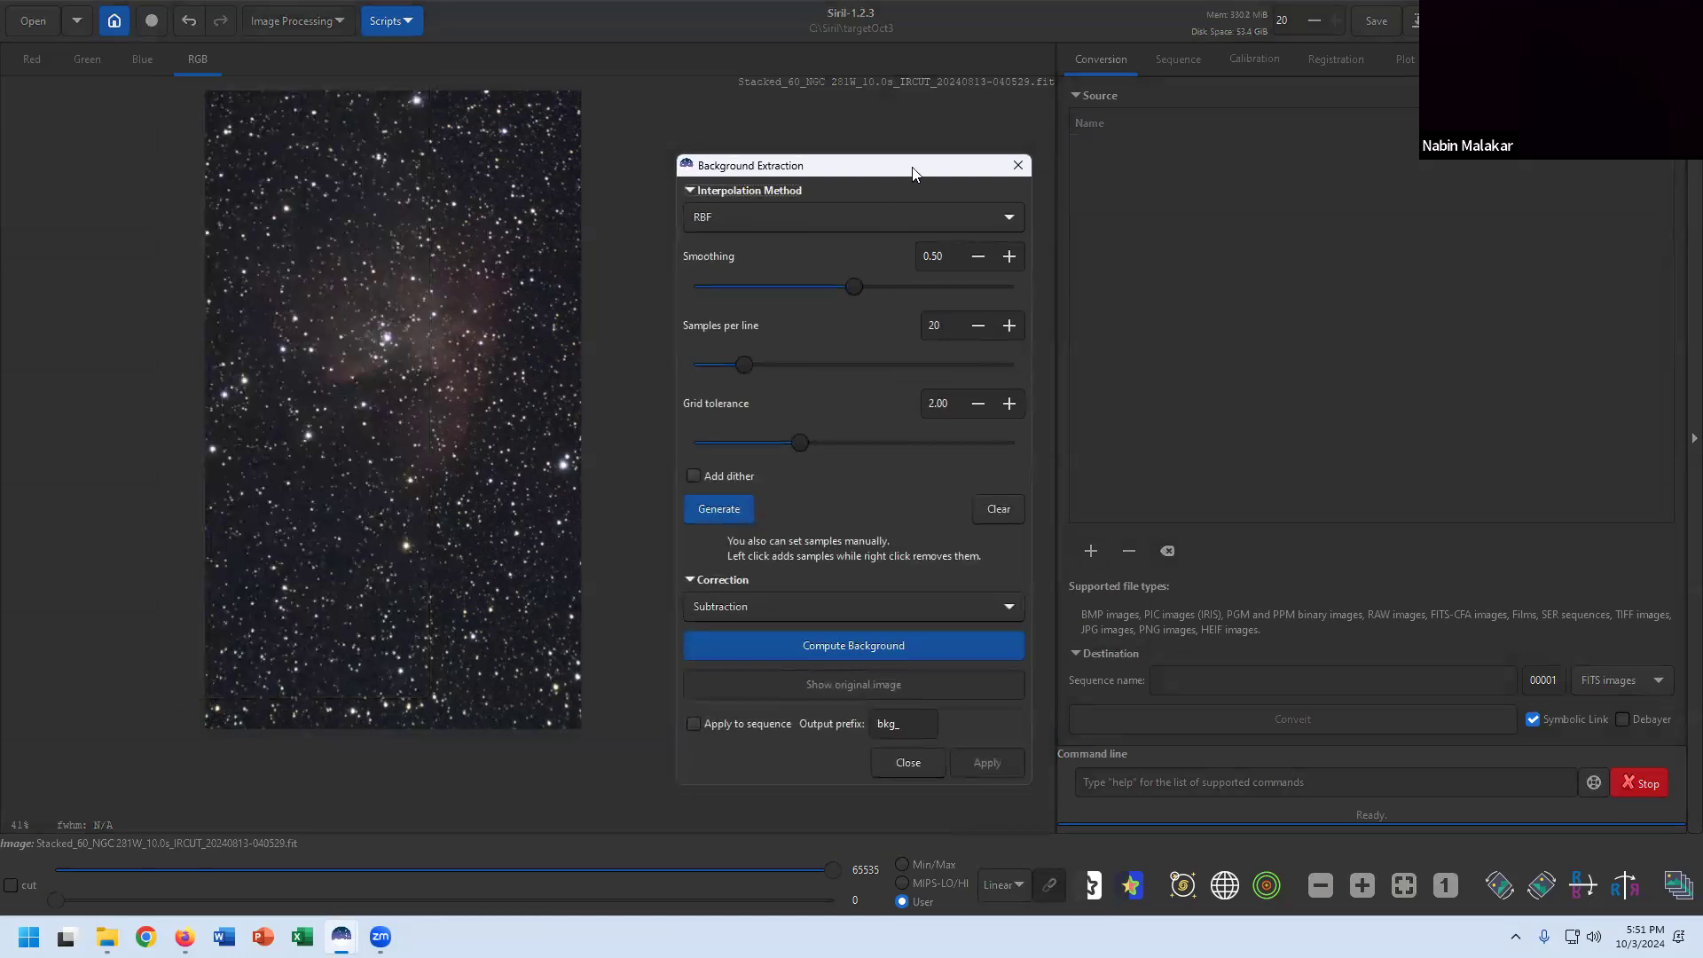
left_click_drag(914, 173, 865, 130)
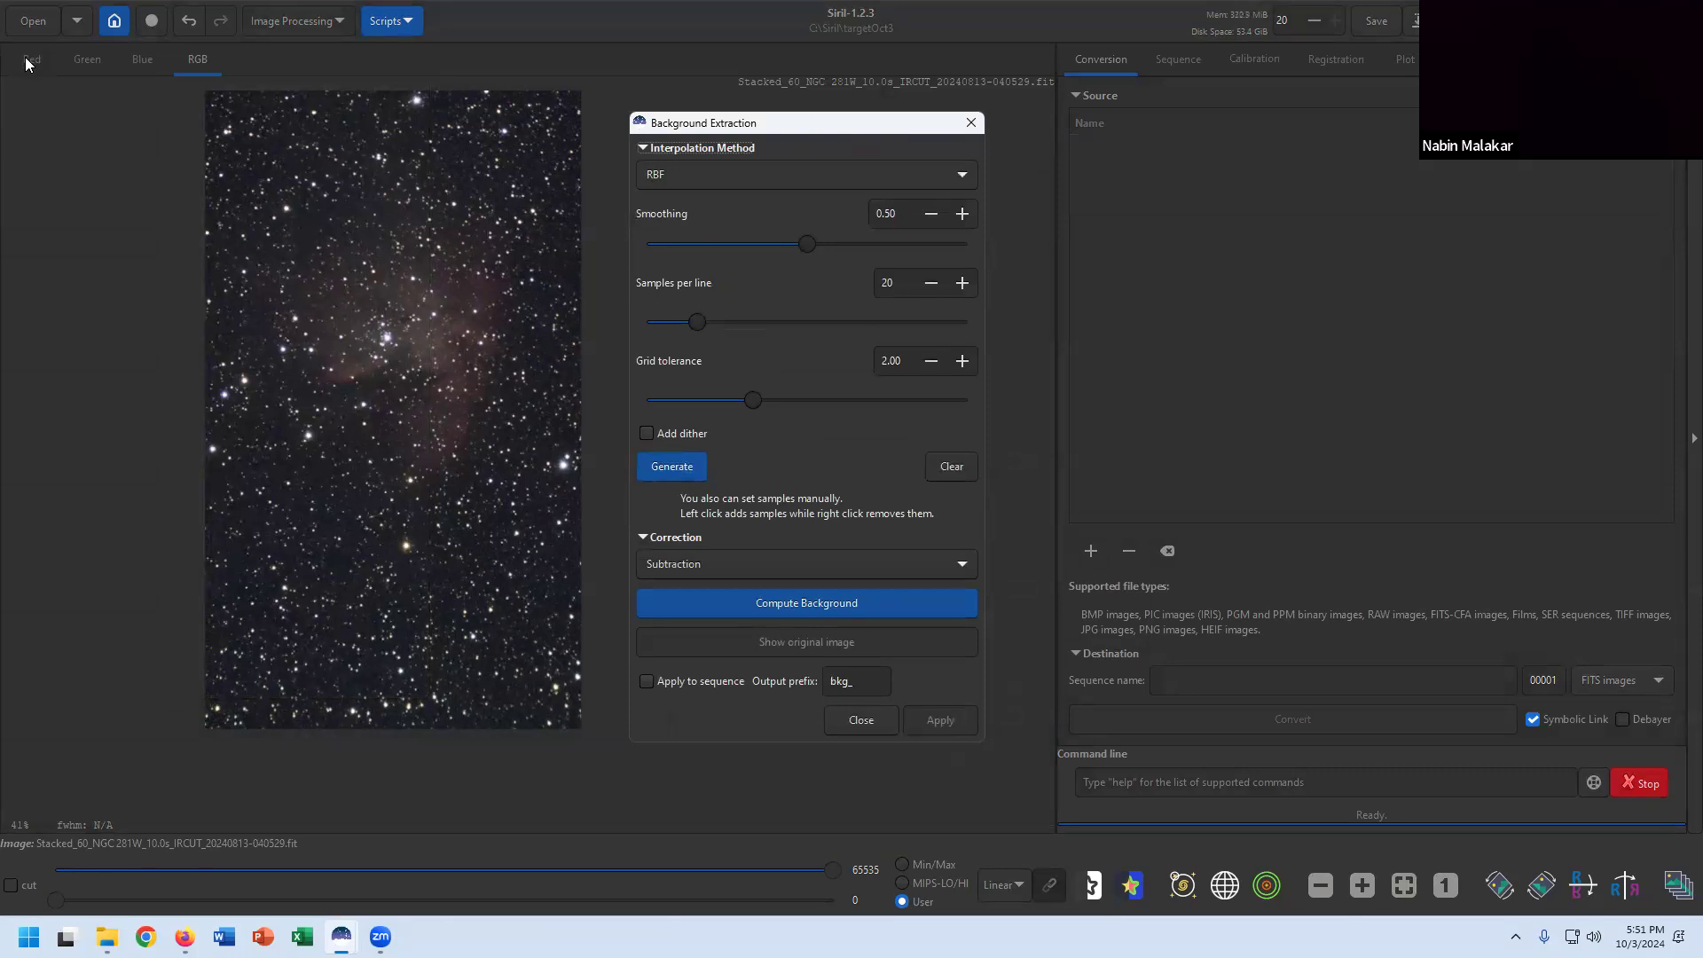
left_click(799, 171)
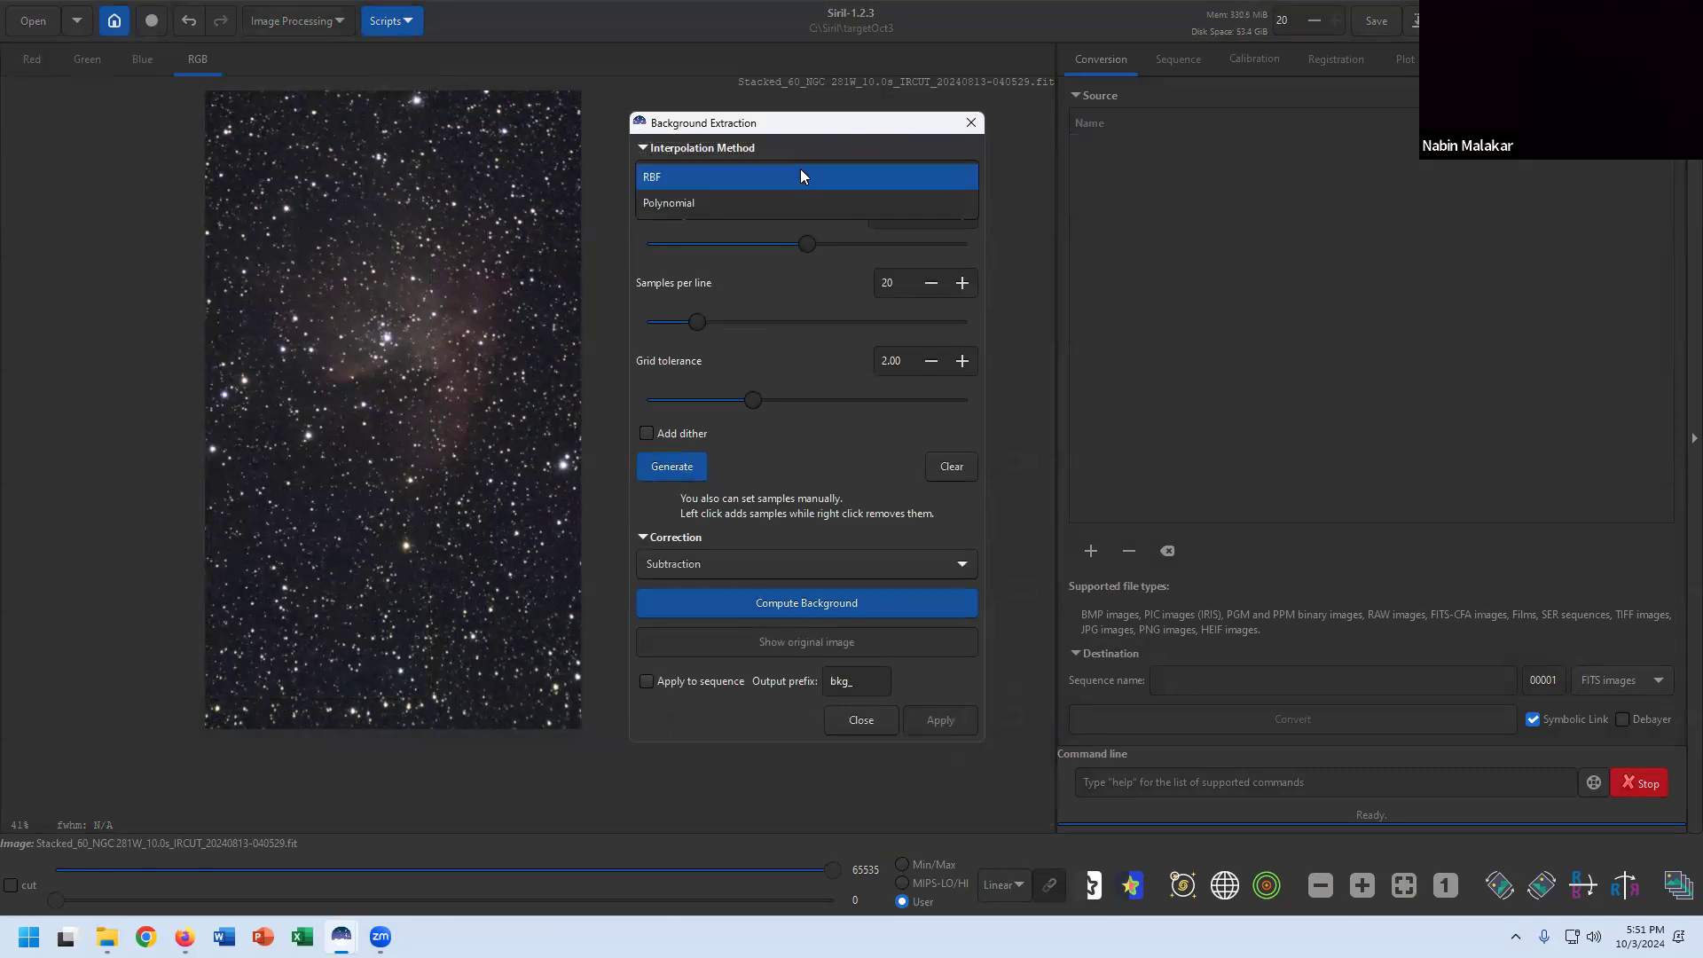
left_click(800, 150)
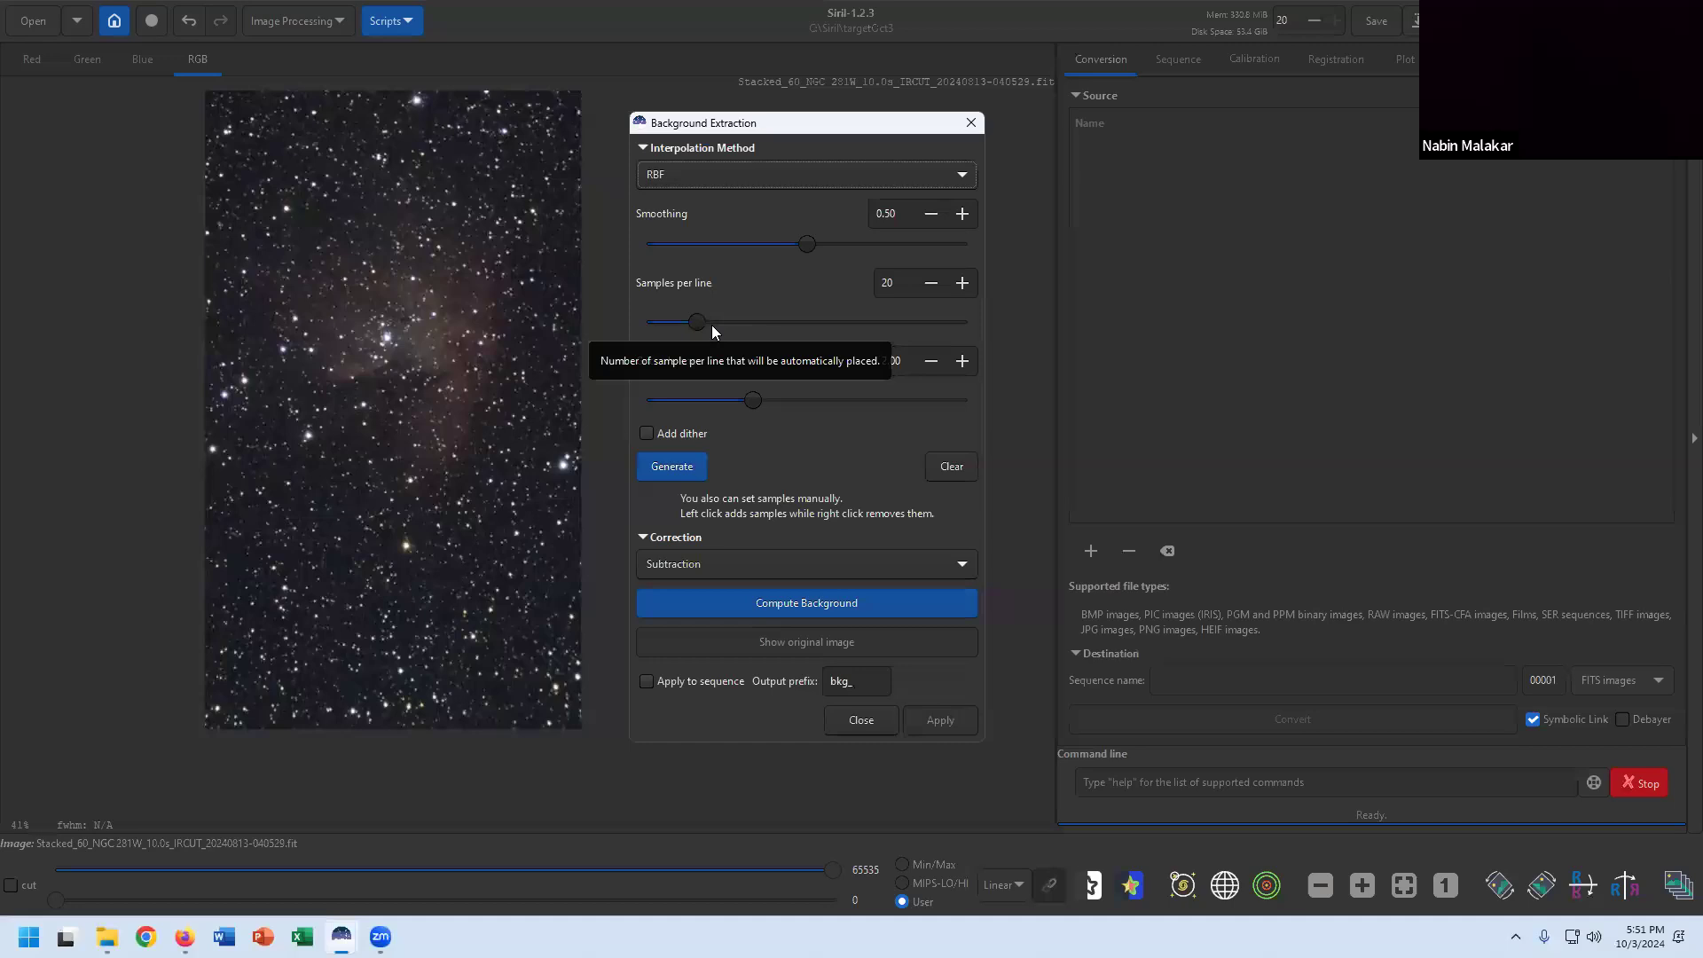
left_click(690, 468)
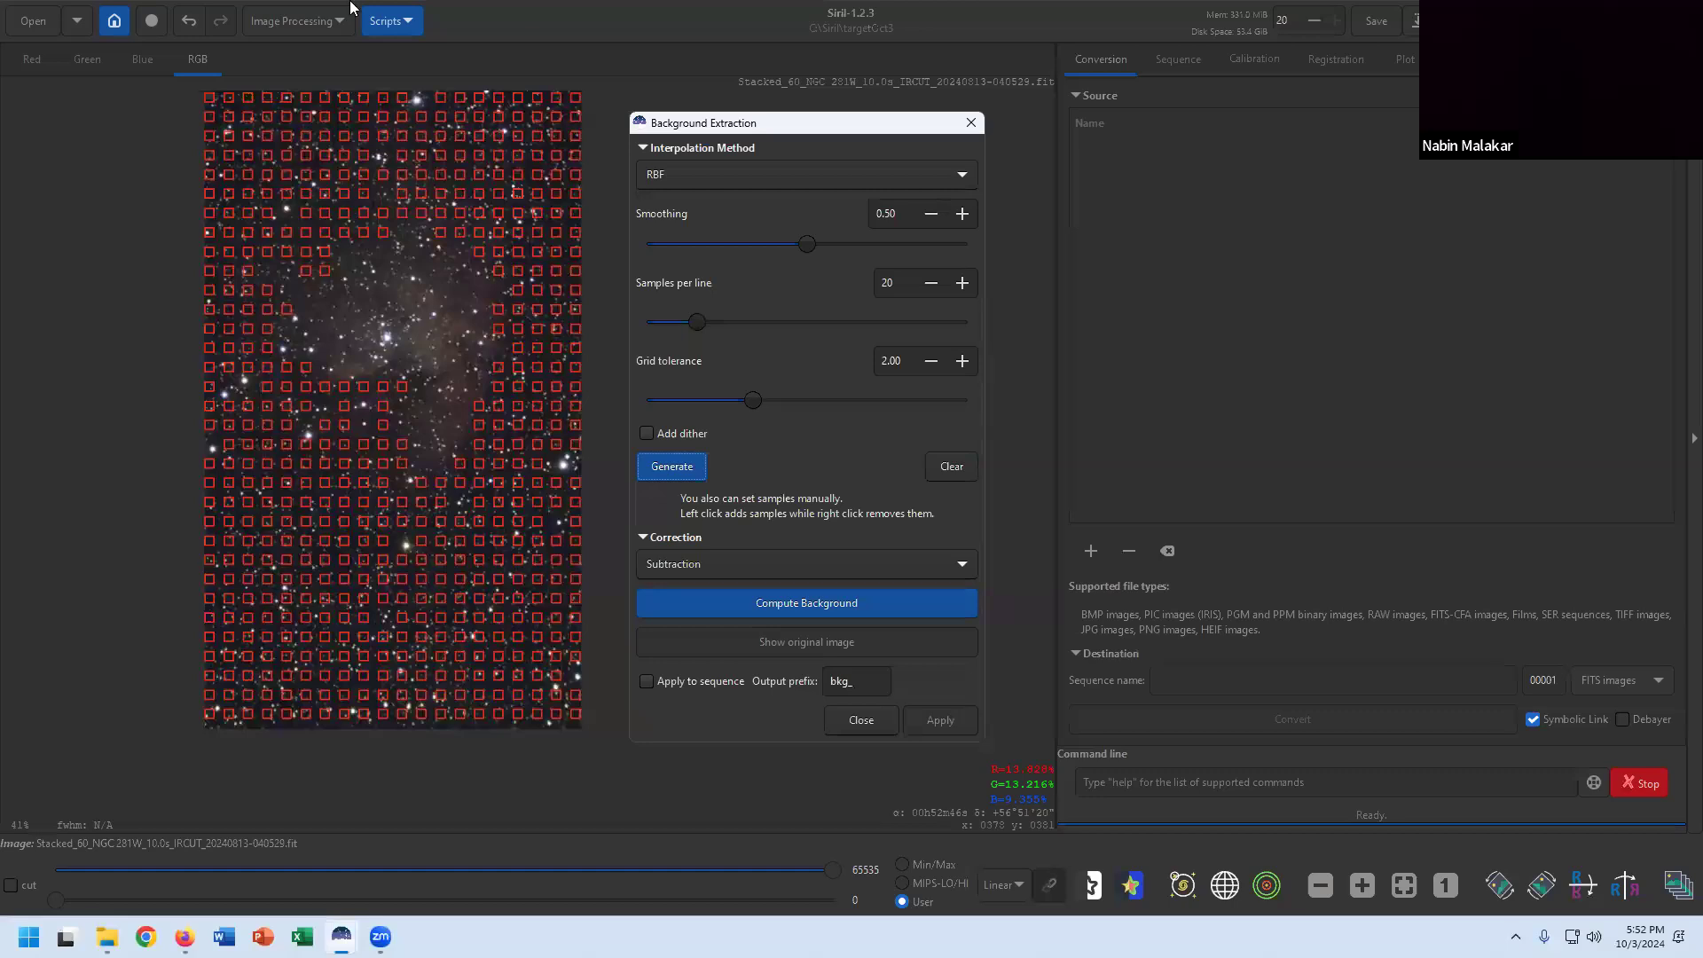
Adjust background samples manually by replacing one beside the nebula's core and adding another in the star field above the nebula.
left_click(286, 636)
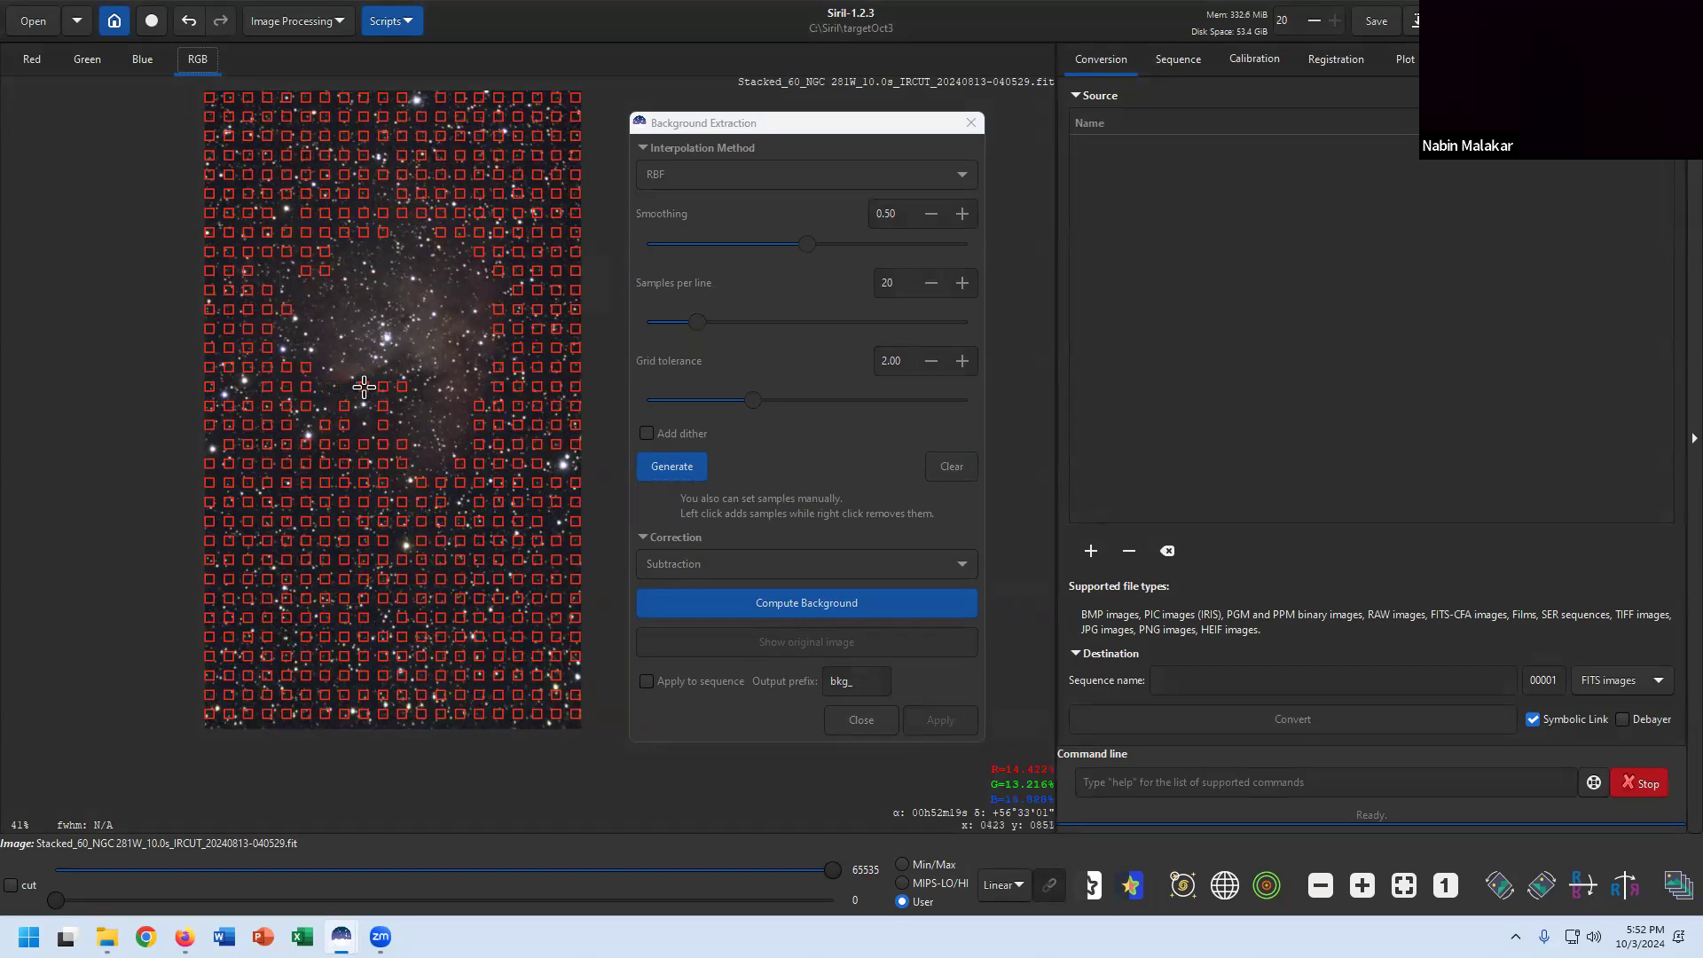
right_click(306, 367)
left_click(312, 363)
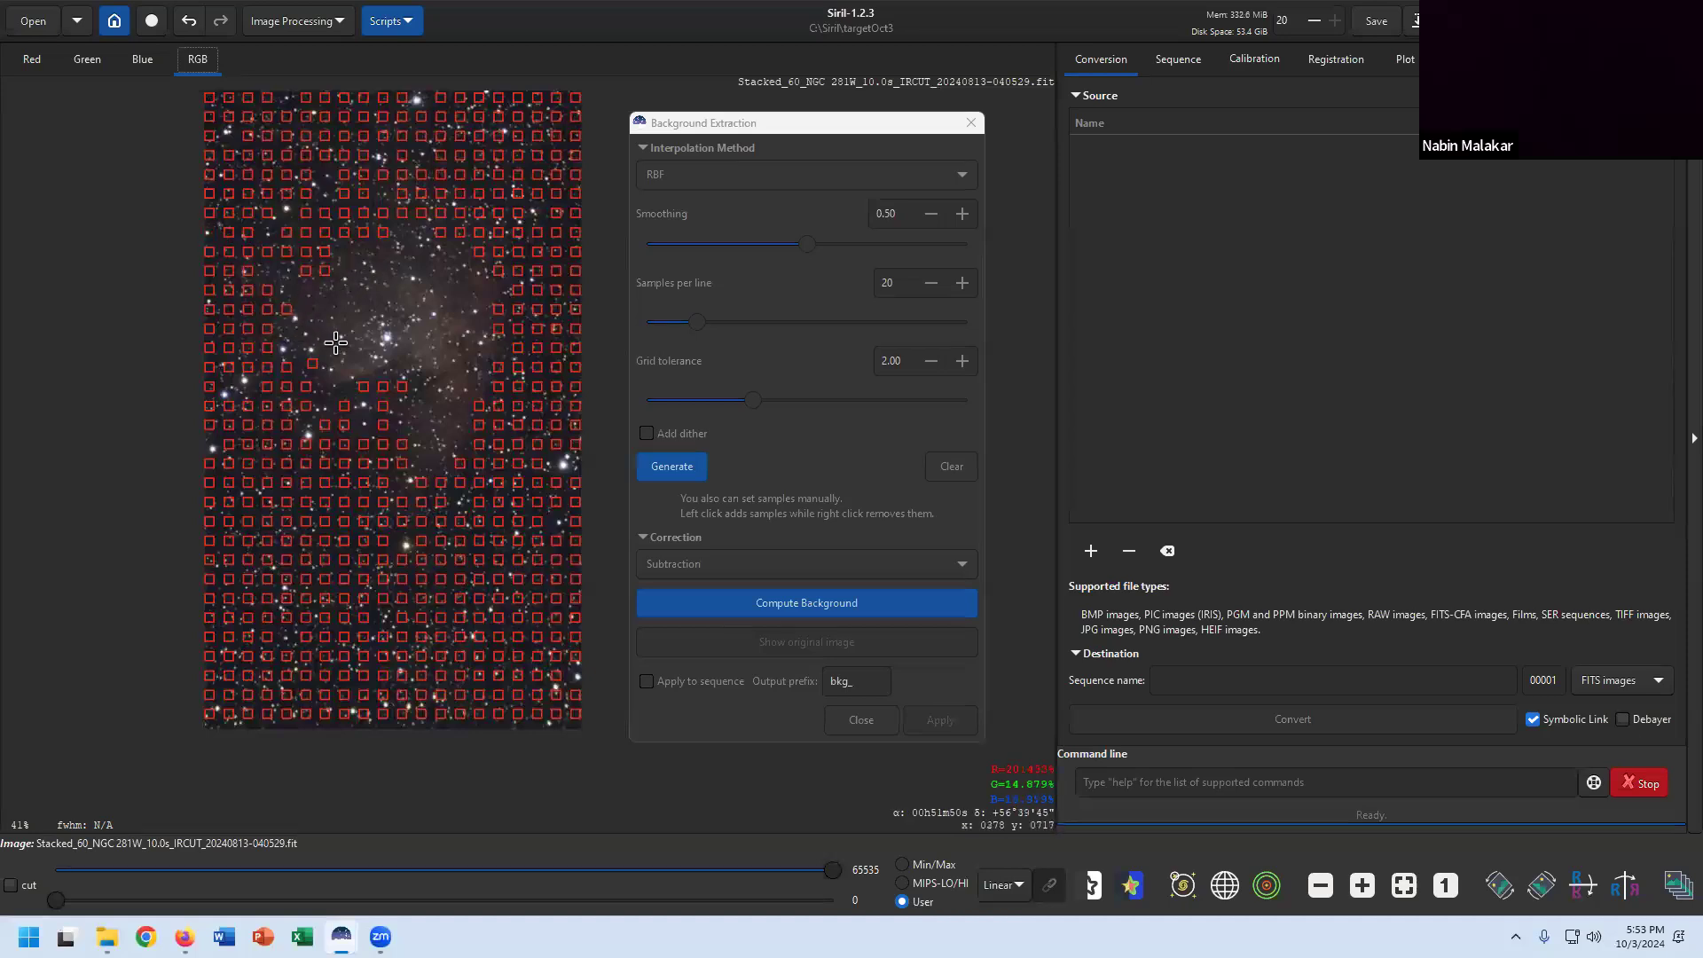
left_click(318, 163)
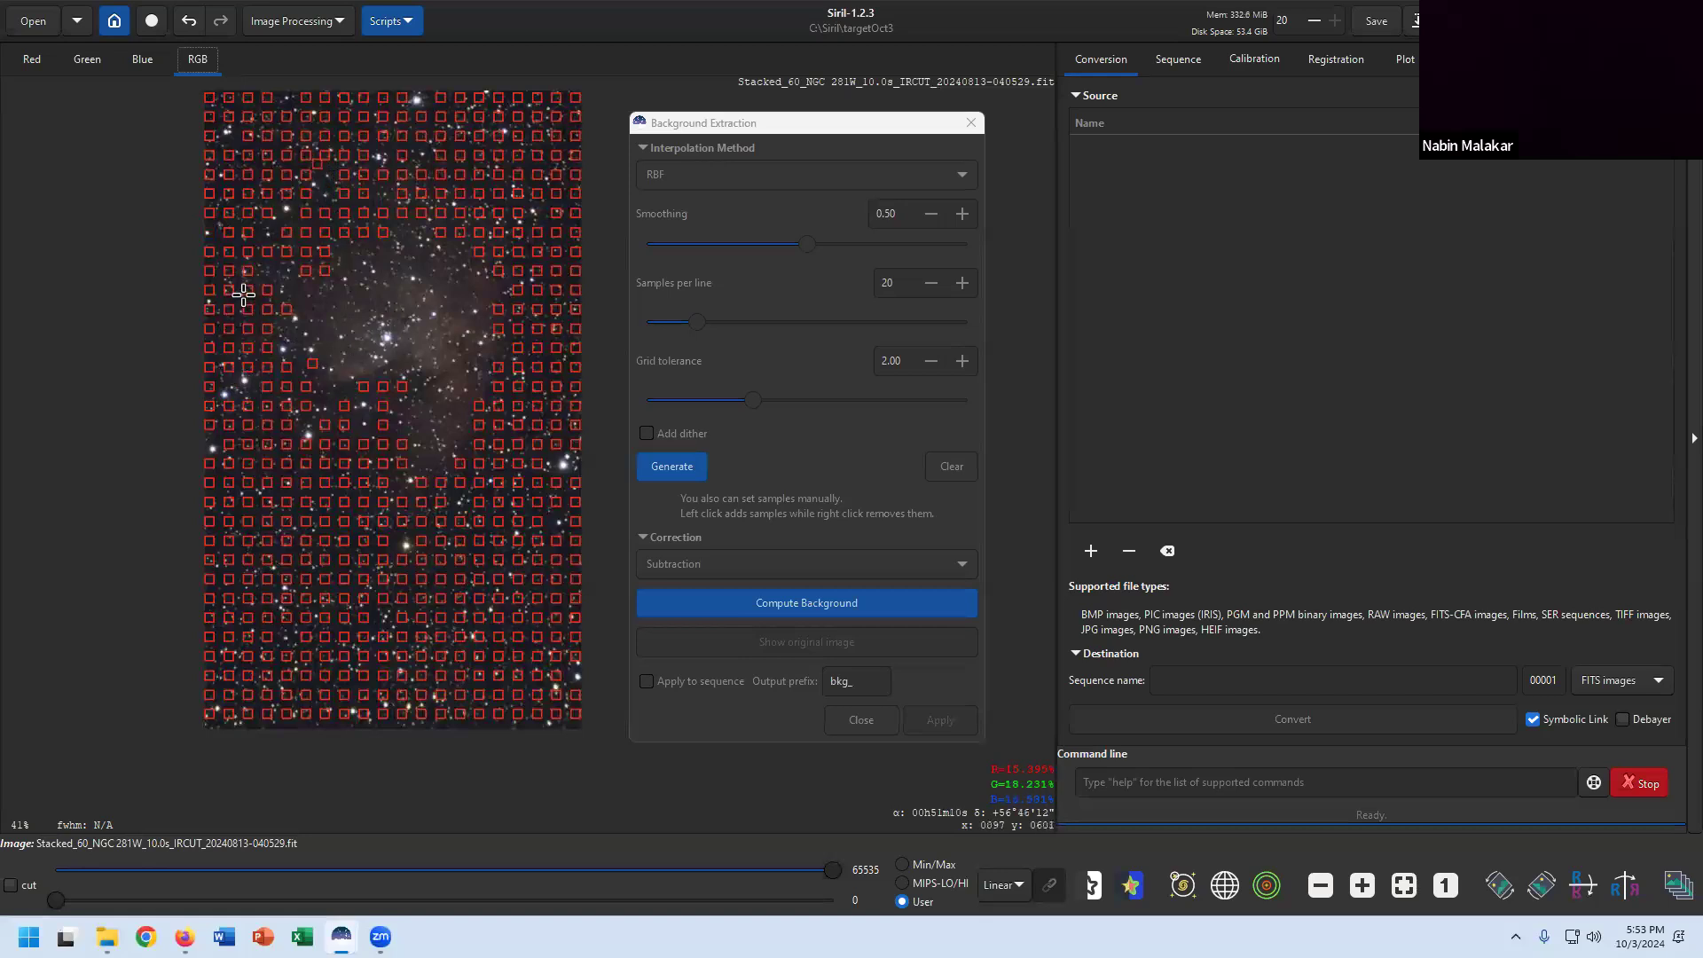
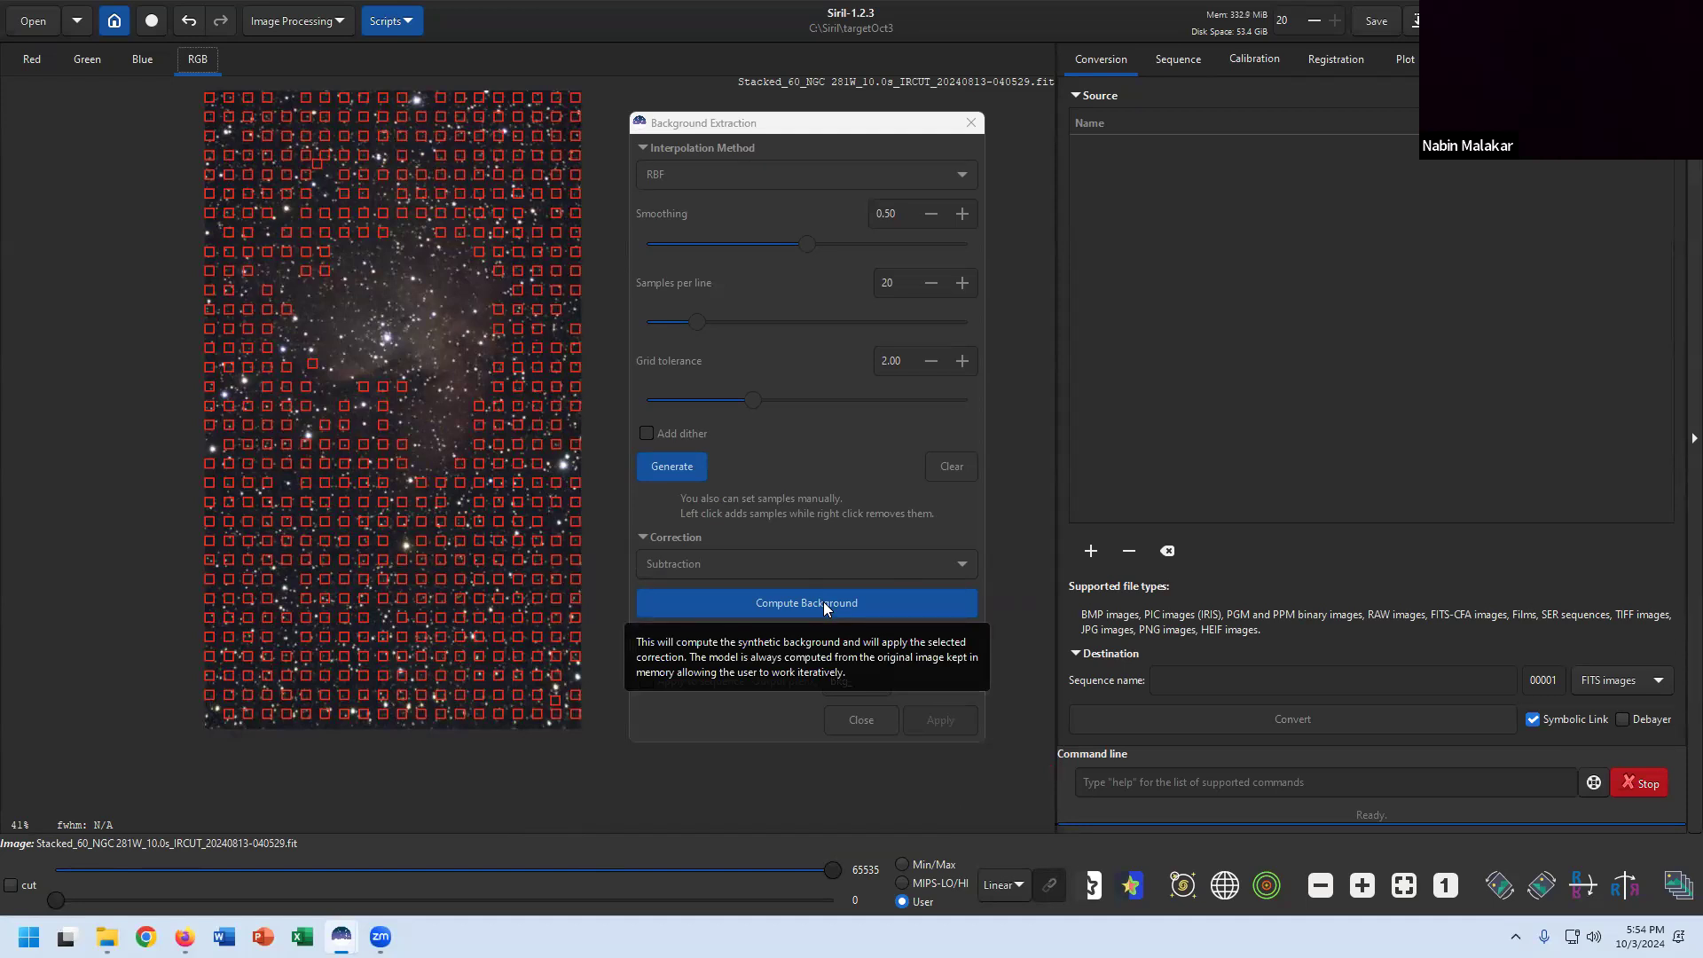
Compute the background with Subtraction correction, apply the extraction to the image, and view the processing log.
left_click(823, 602)
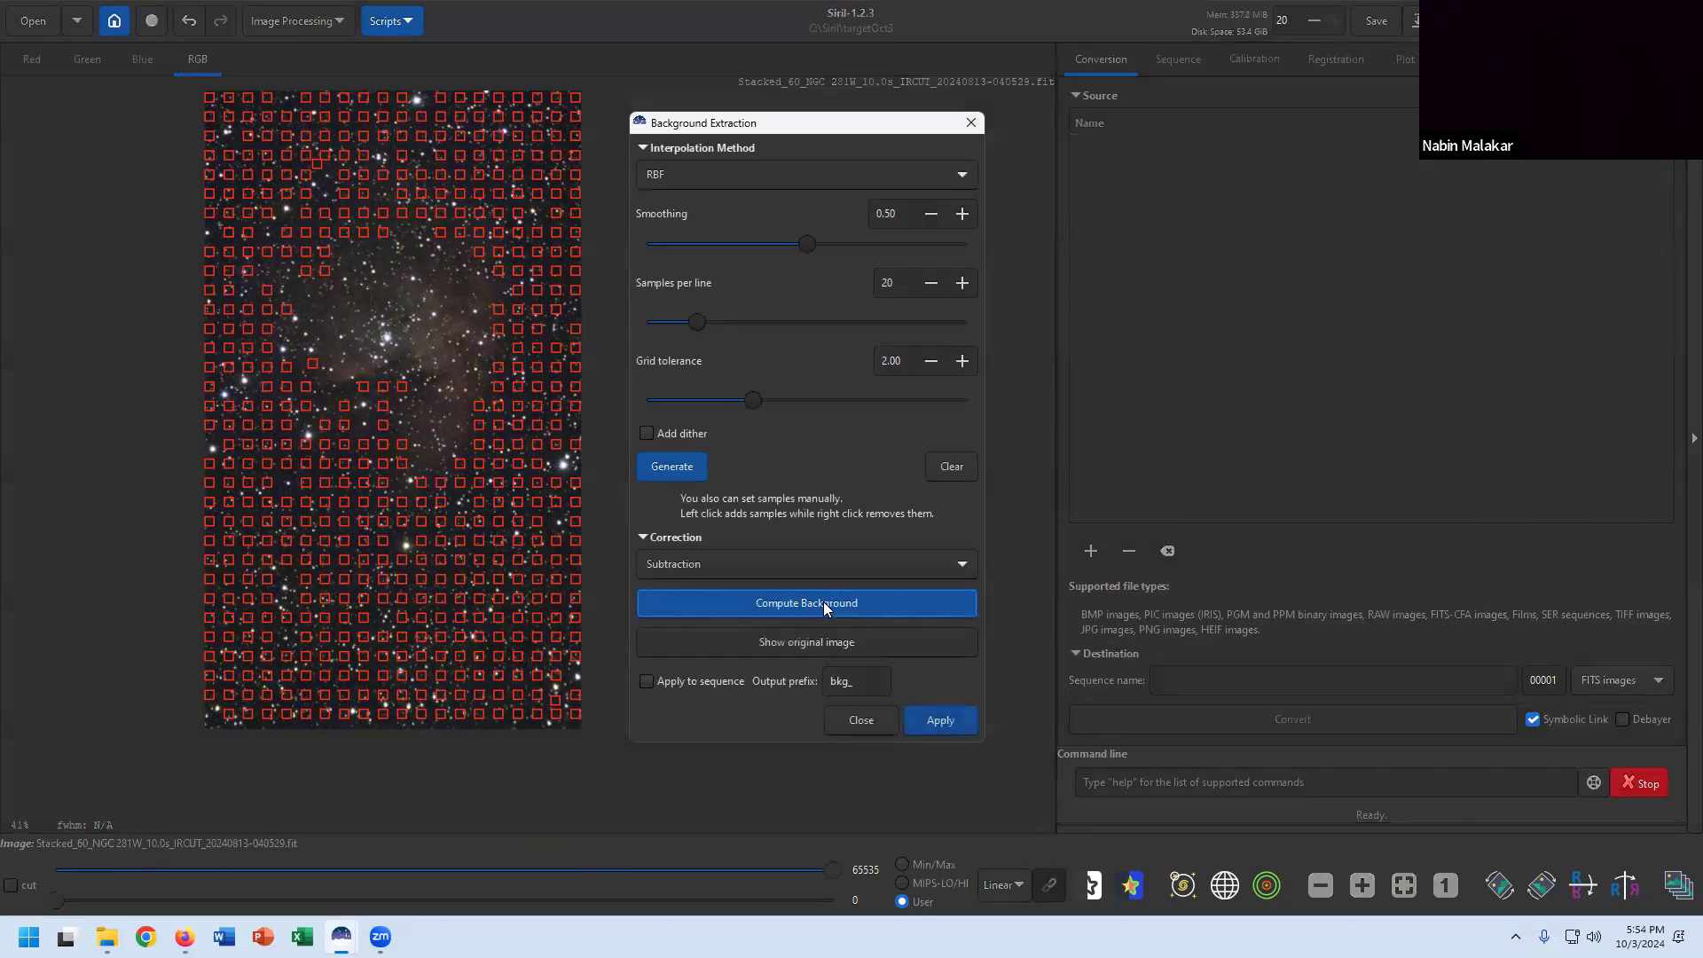
left_click(940, 722)
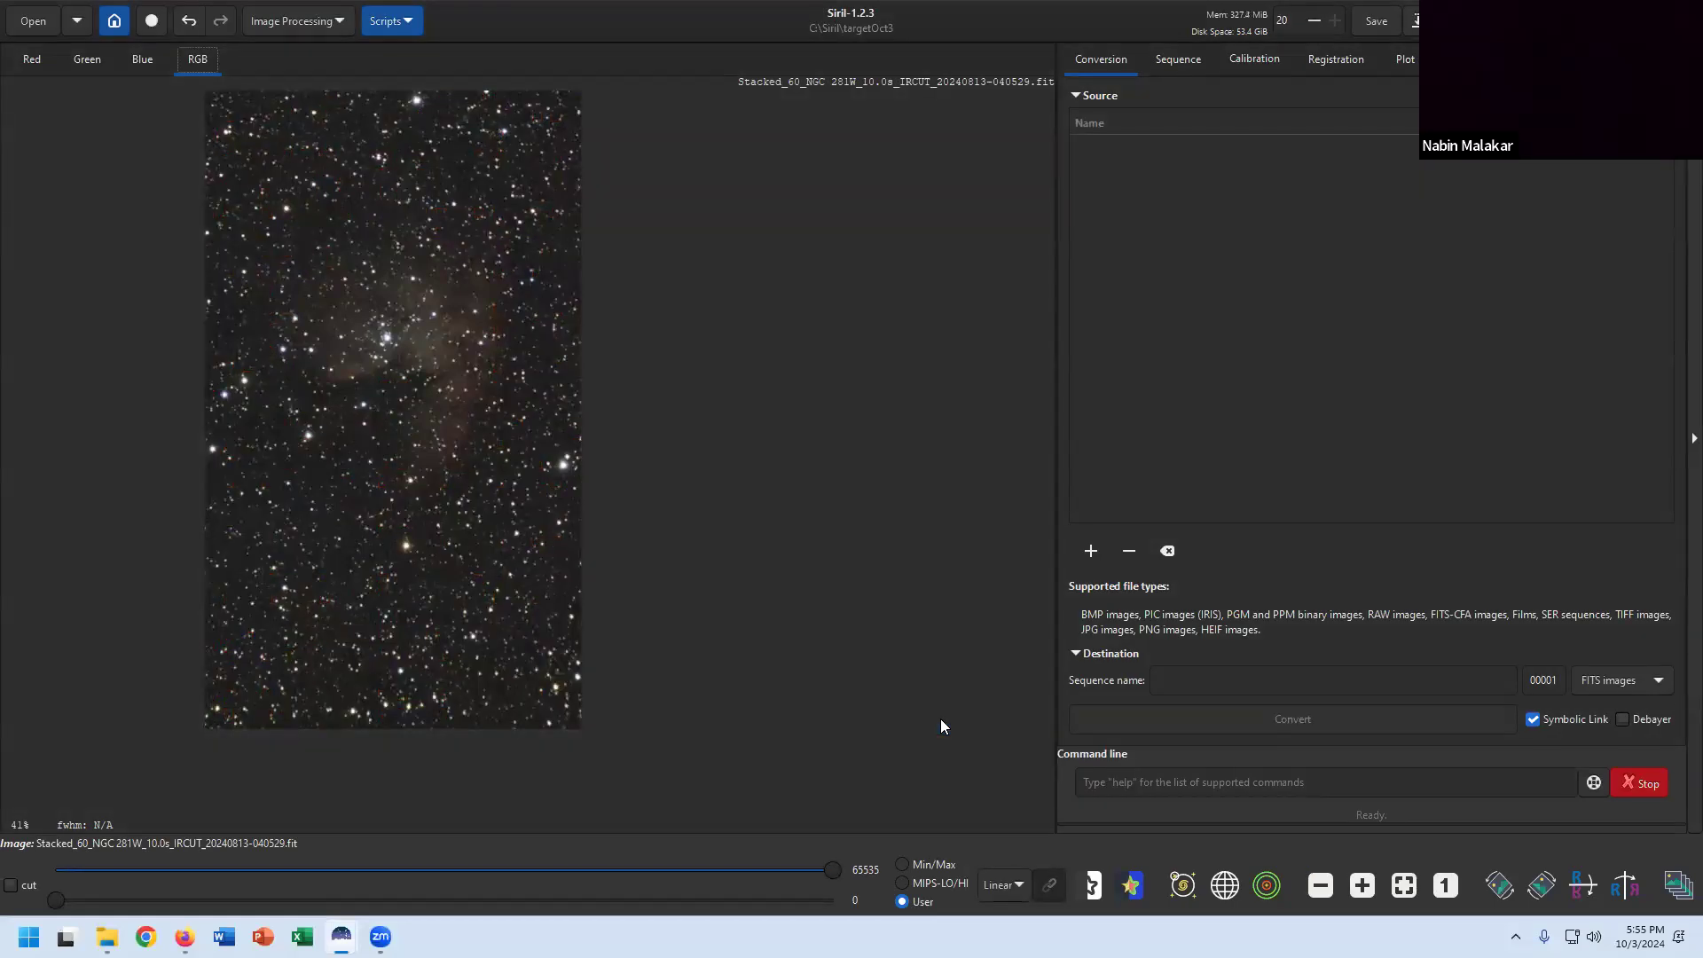
left_click(1533, 59)
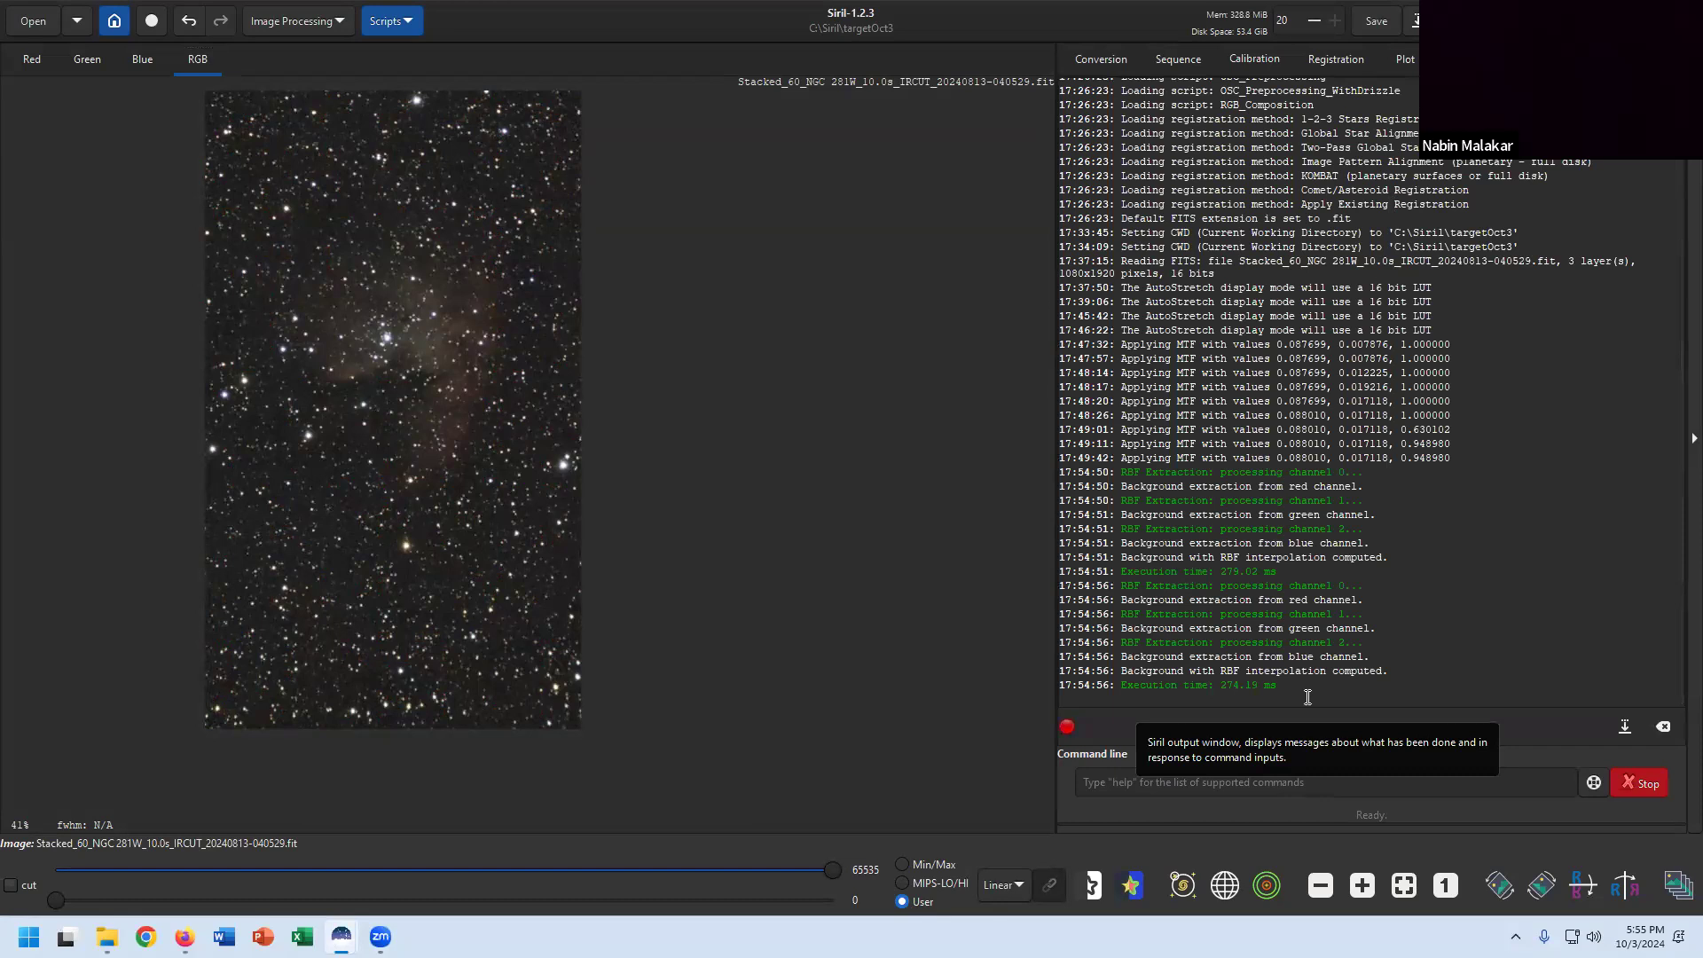
Switch to the guide in Firefox, review its Compute Background and Color Calibration instructions, and return to Siril.
key("super+Tab")
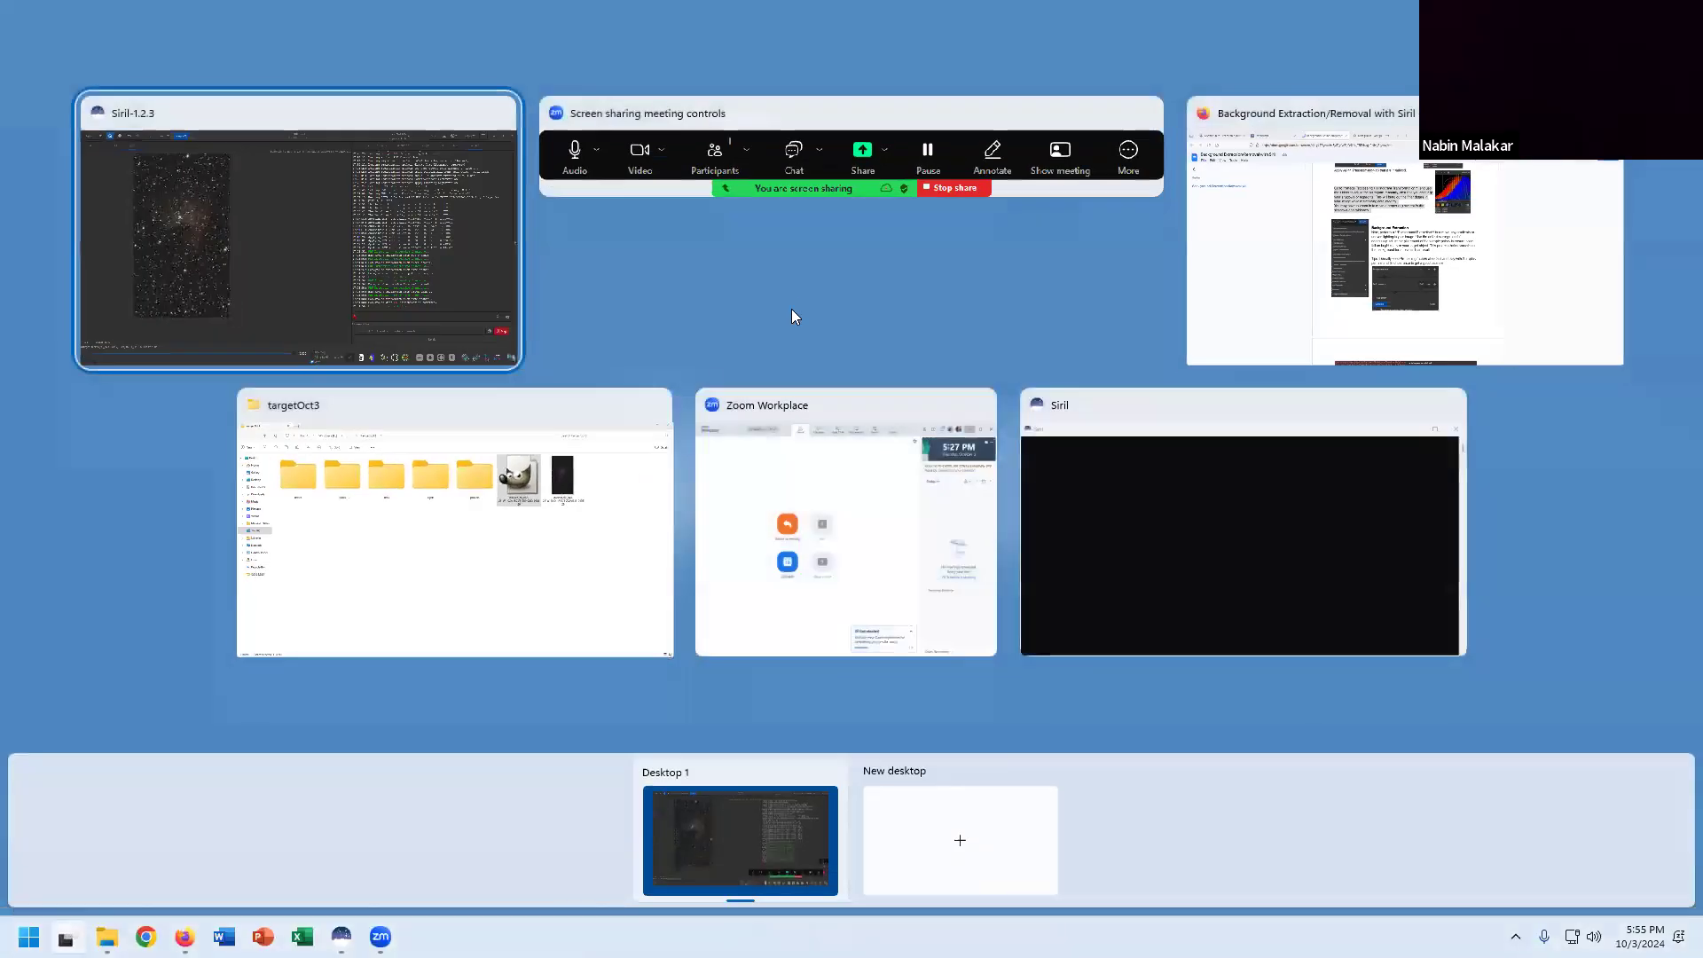
left_click(1316, 207)
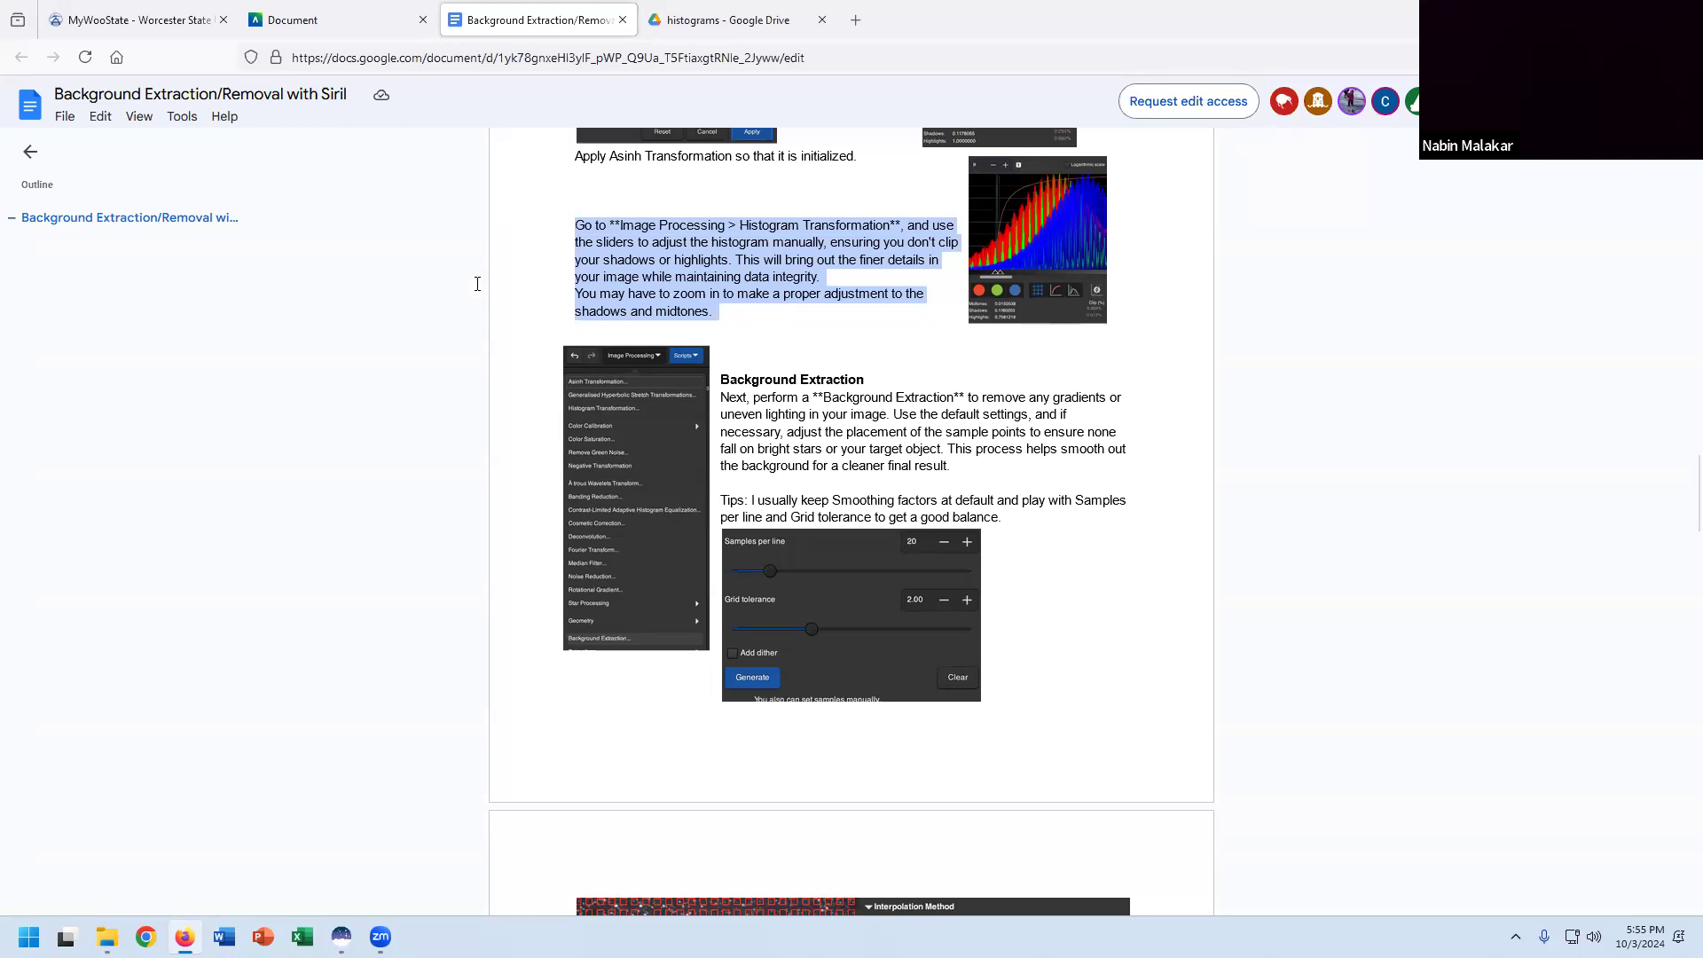
scroll(816, 408, "down", 8)
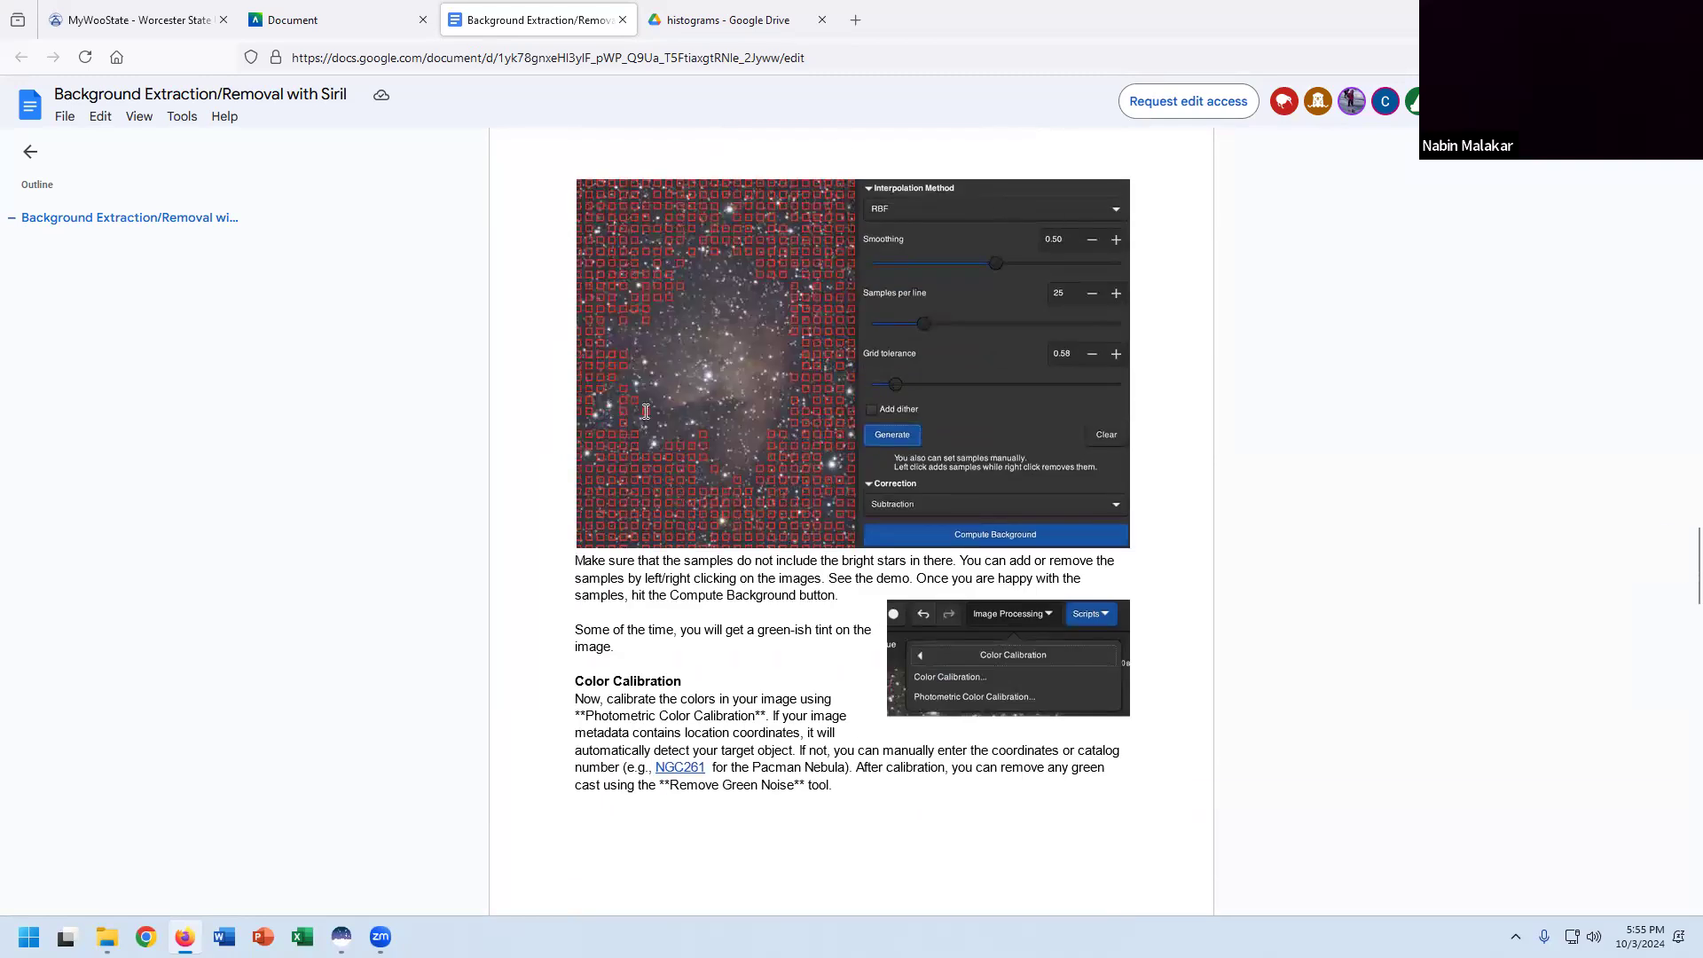
scroll(801, 479, "down", 1)
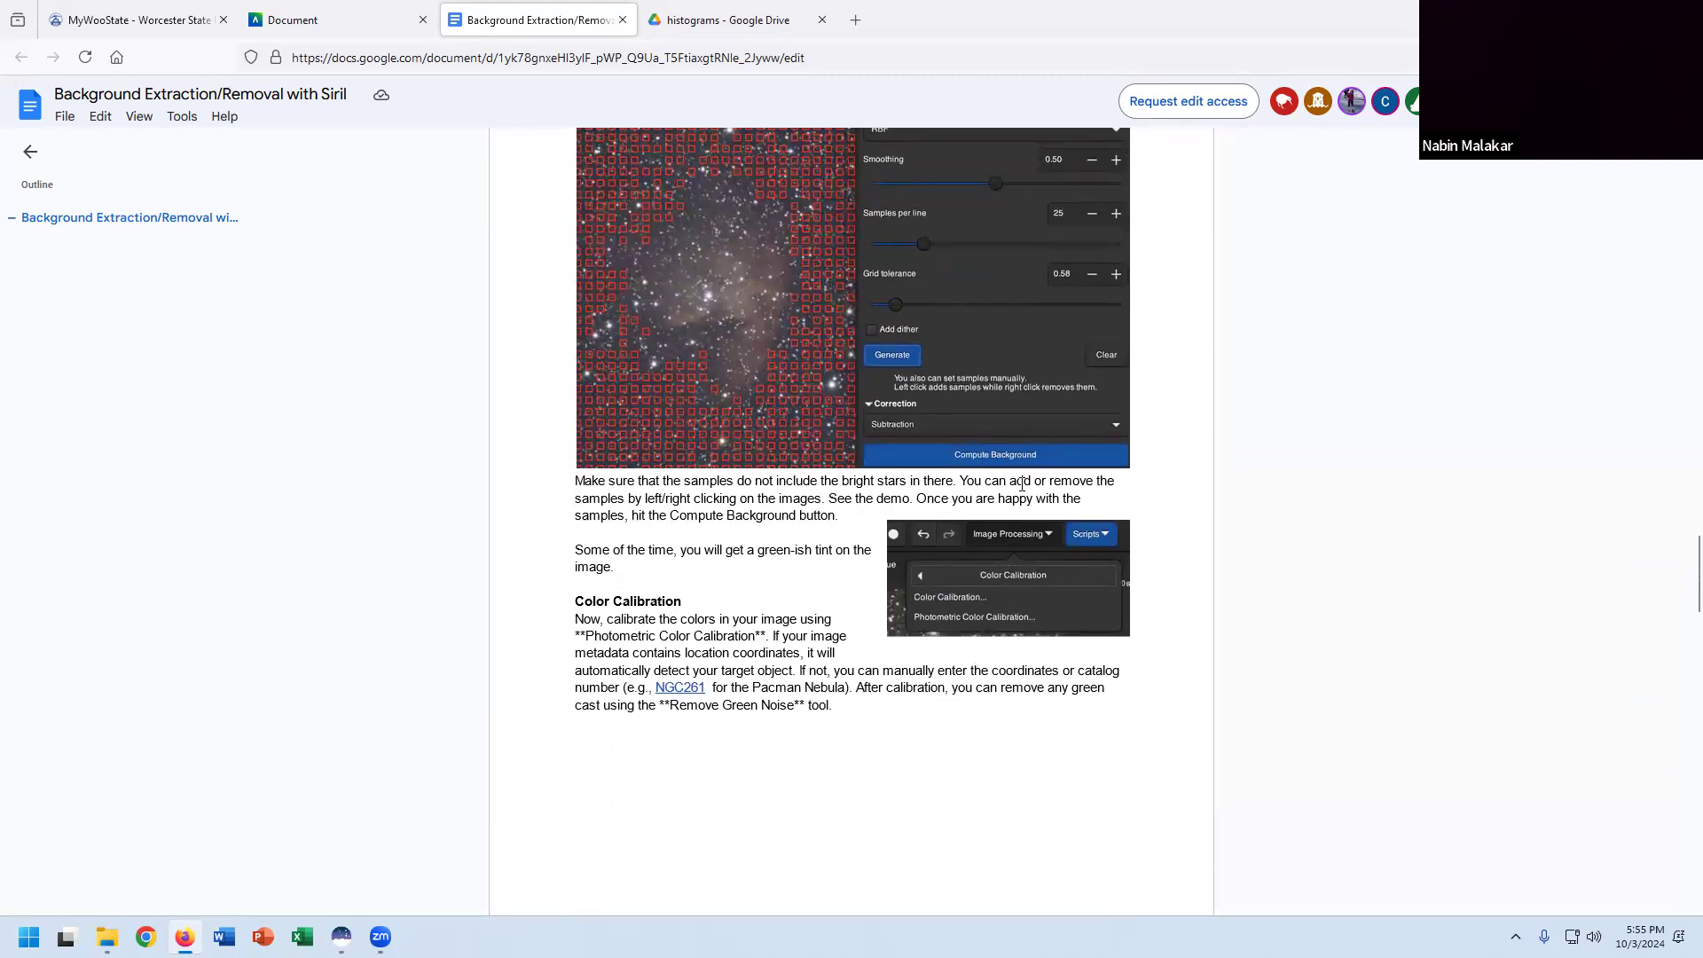
left_click_drag(670, 517, 836, 521)
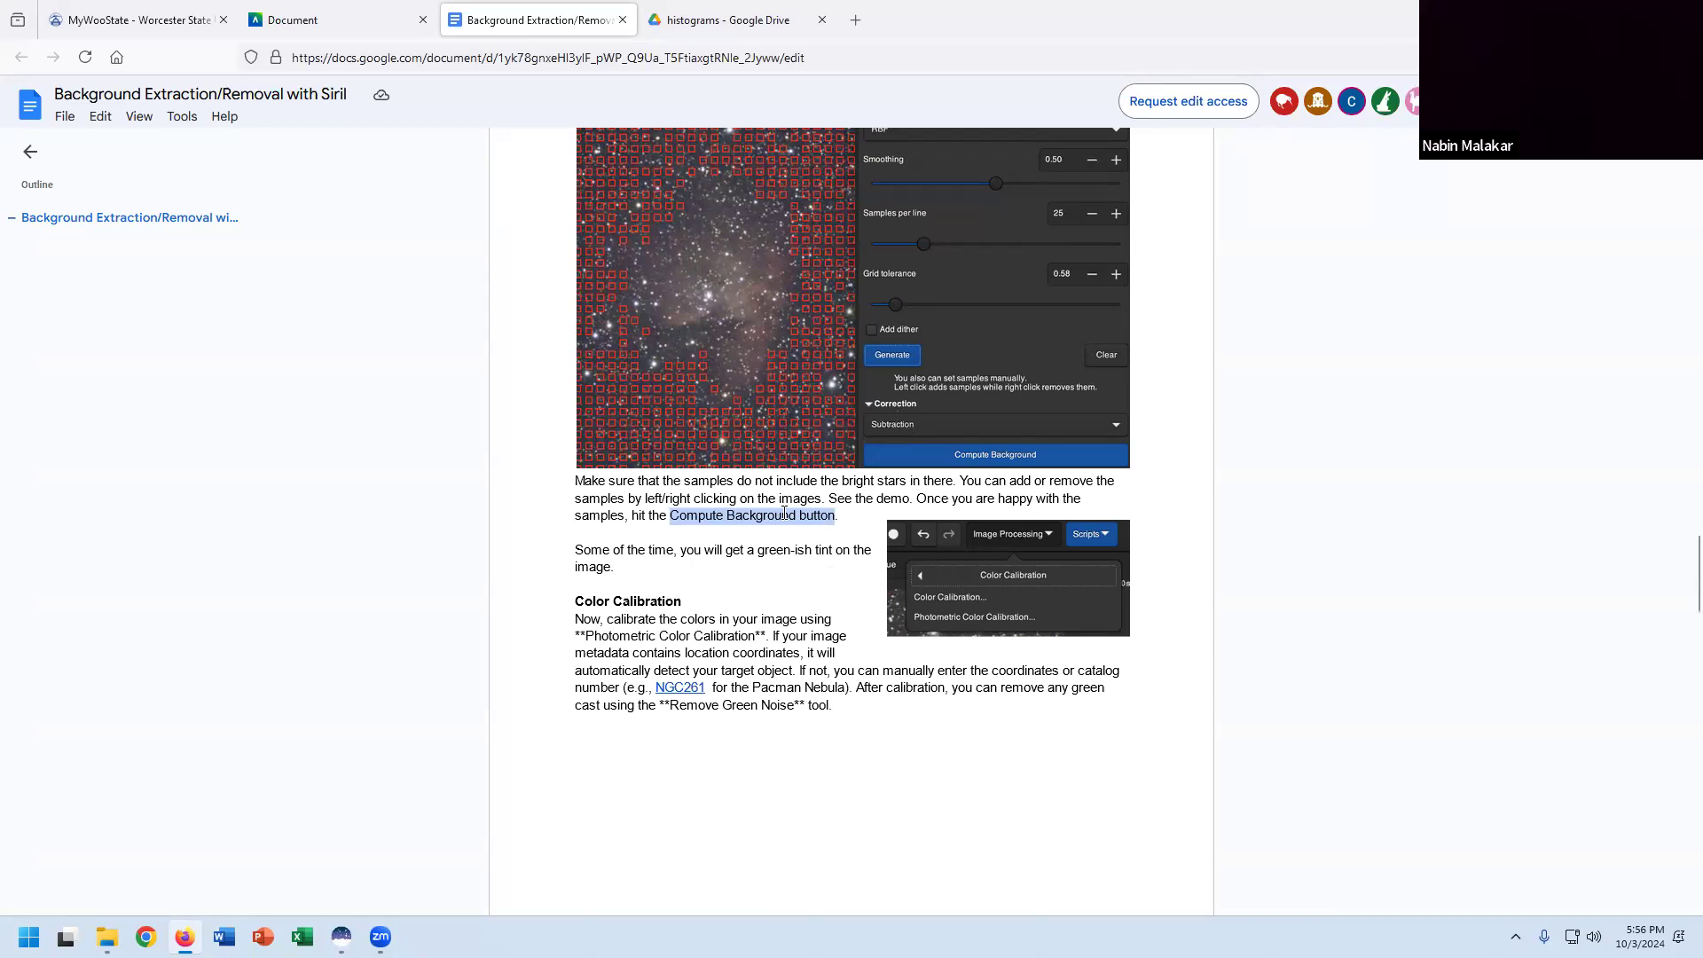
key("alt+Tab")
left_click(709, 294)
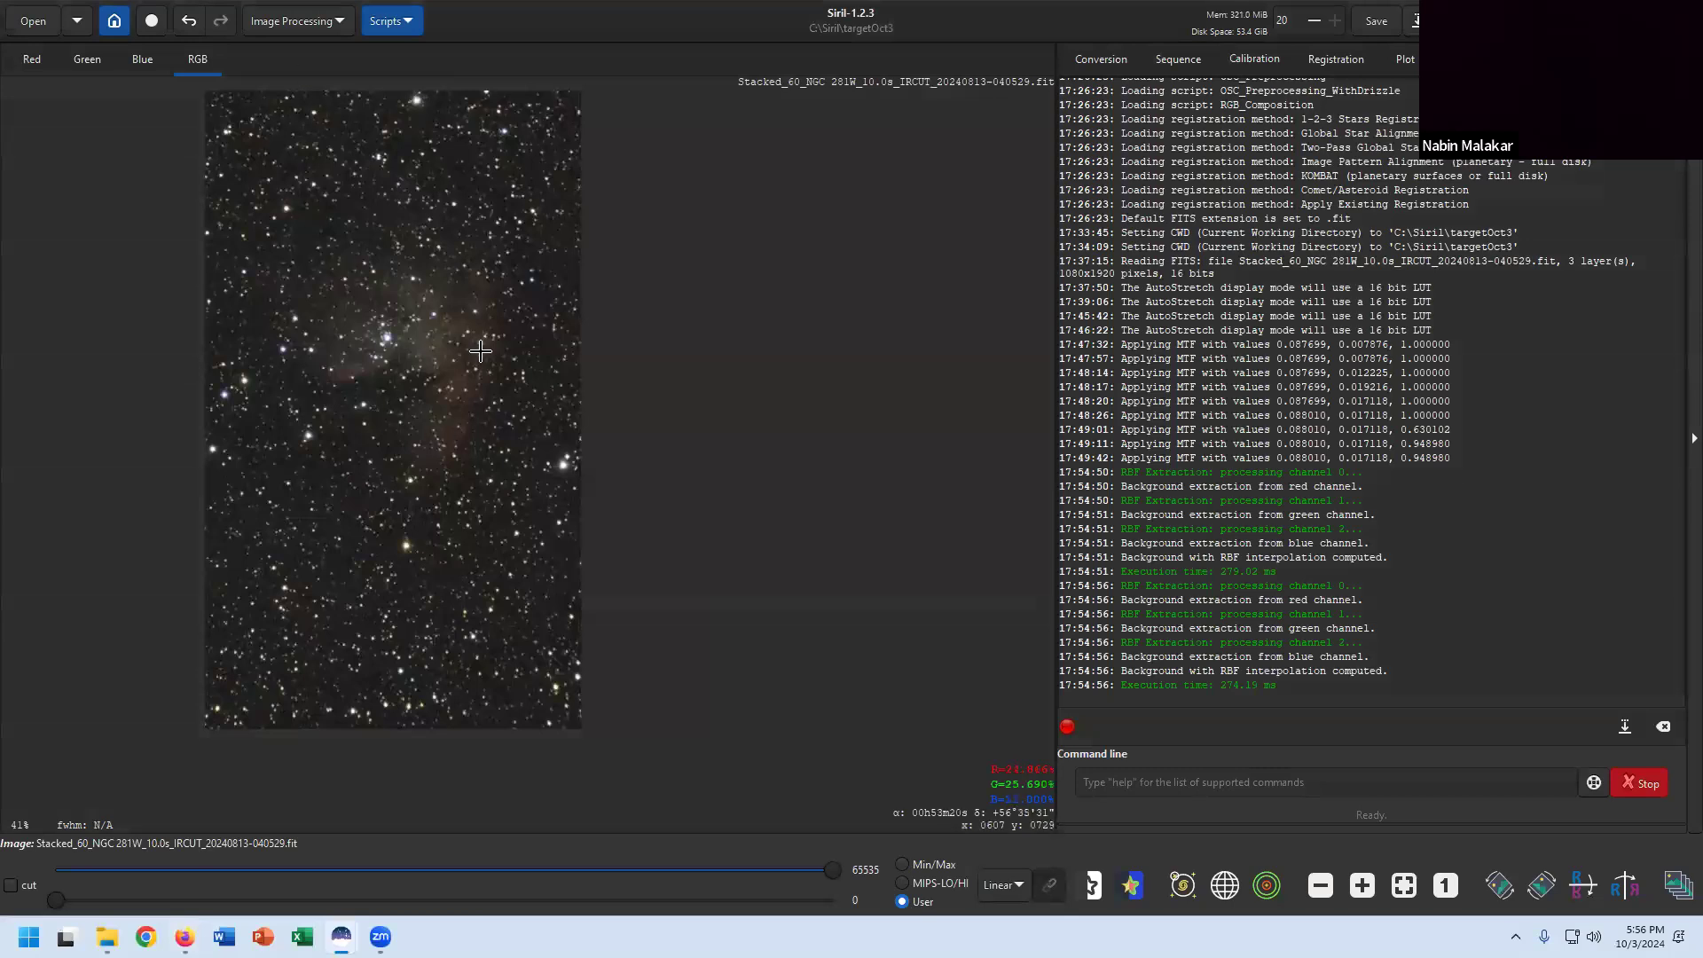
Open Photometric Color Calibration in Siril, checking the guide's Color Calibration section in Firefox along the way.
left_click(307, 23)
left_click(305, 23)
left_click(305, 23)
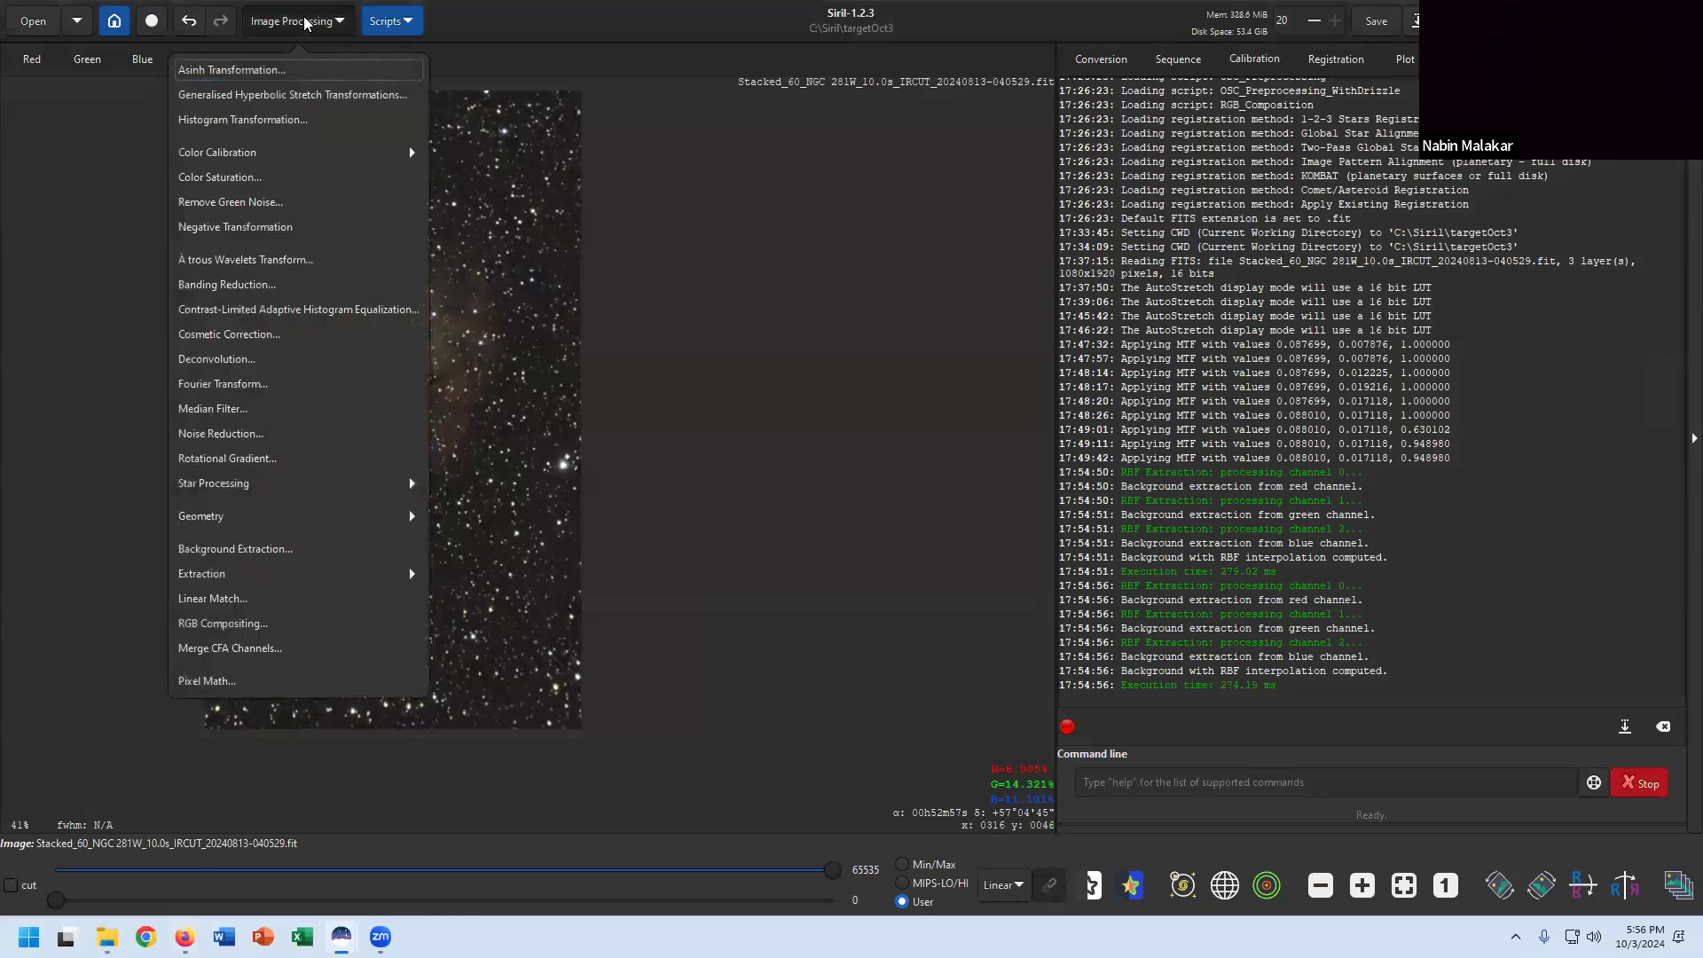
left_click(320, 157)
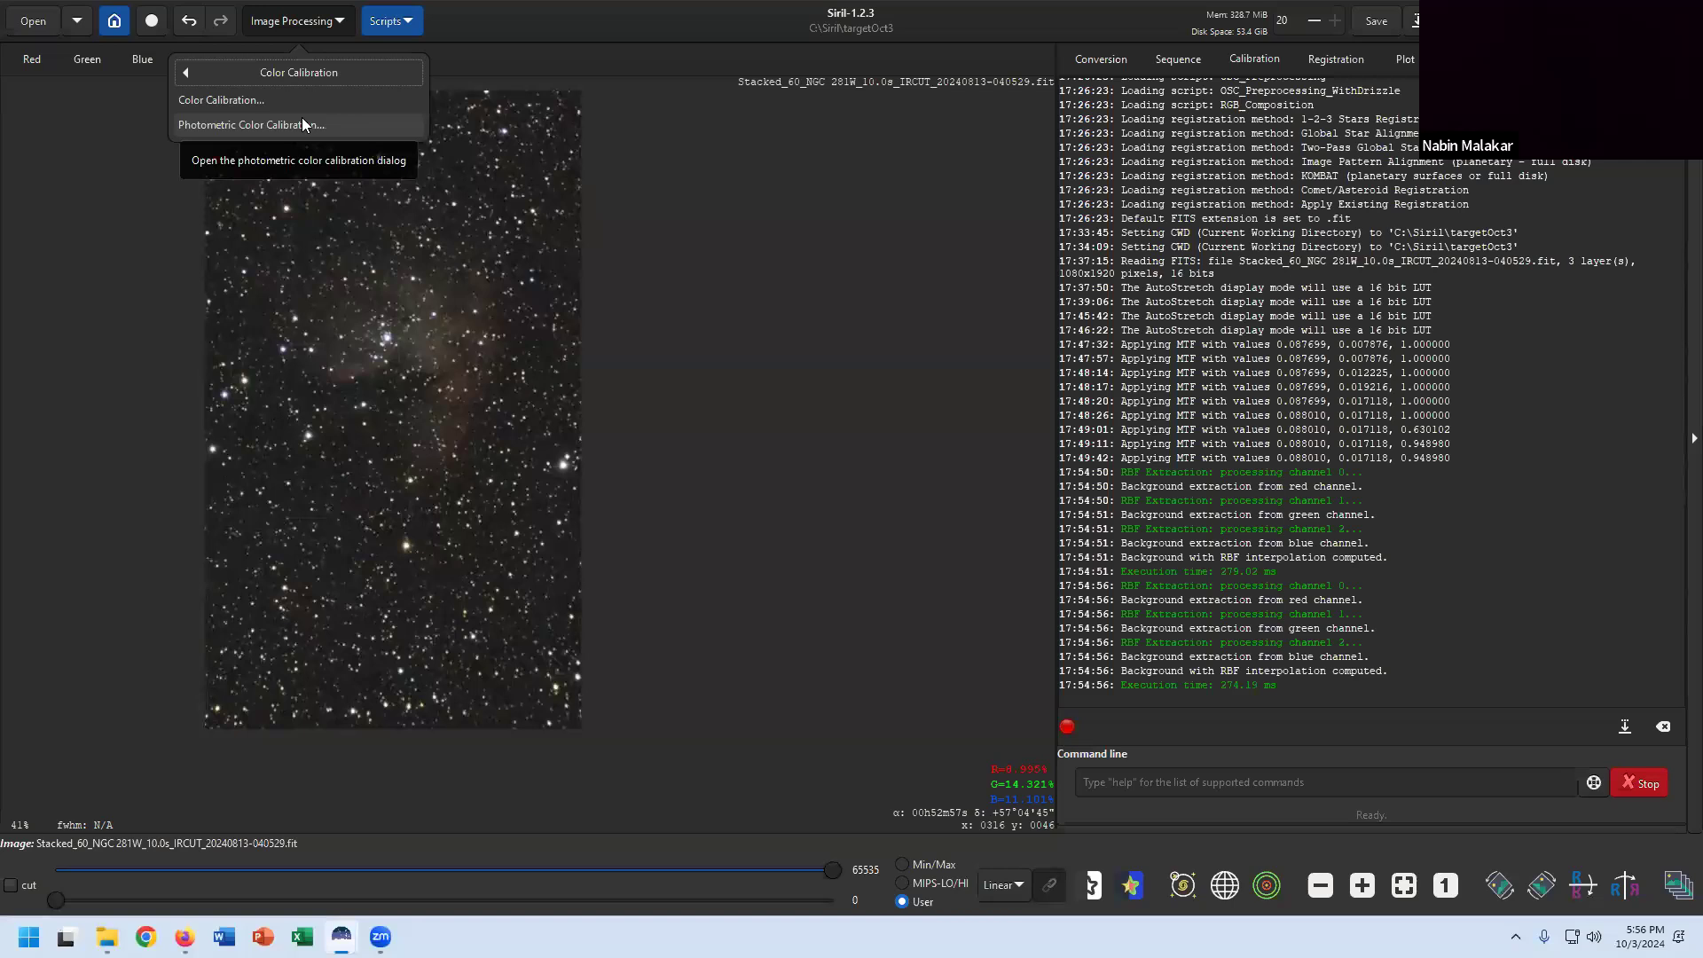
key("alt+Tab")
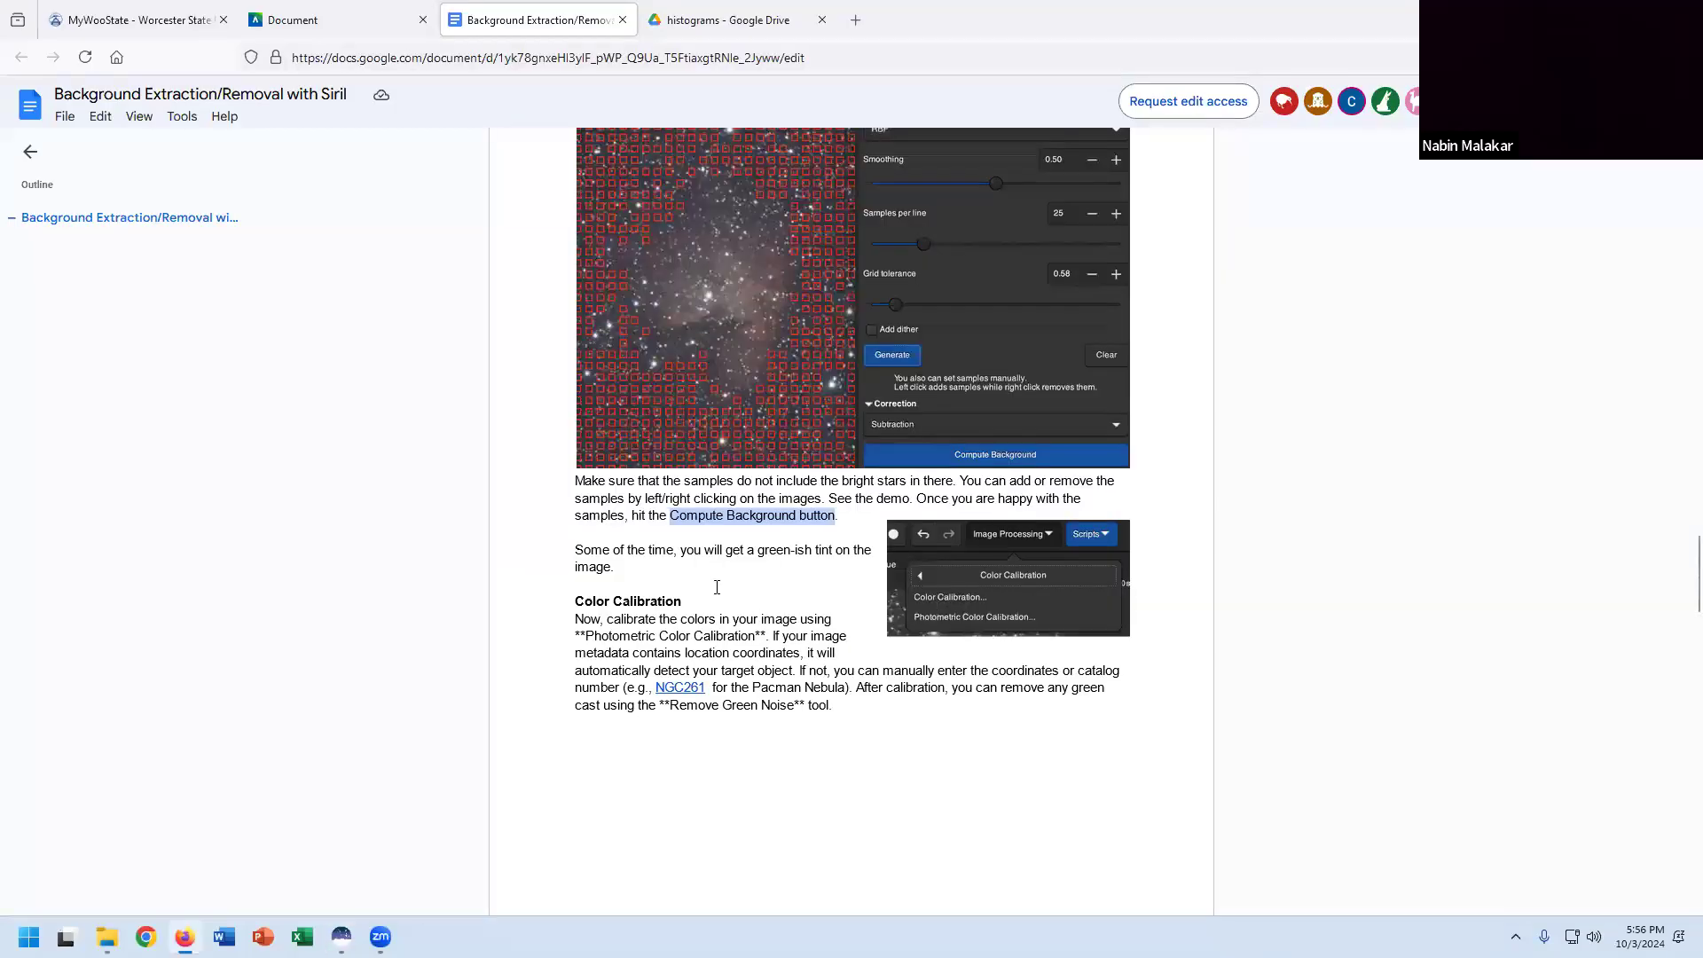
left_click(682, 602)
left_click_drag(566, 602, 781, 690)
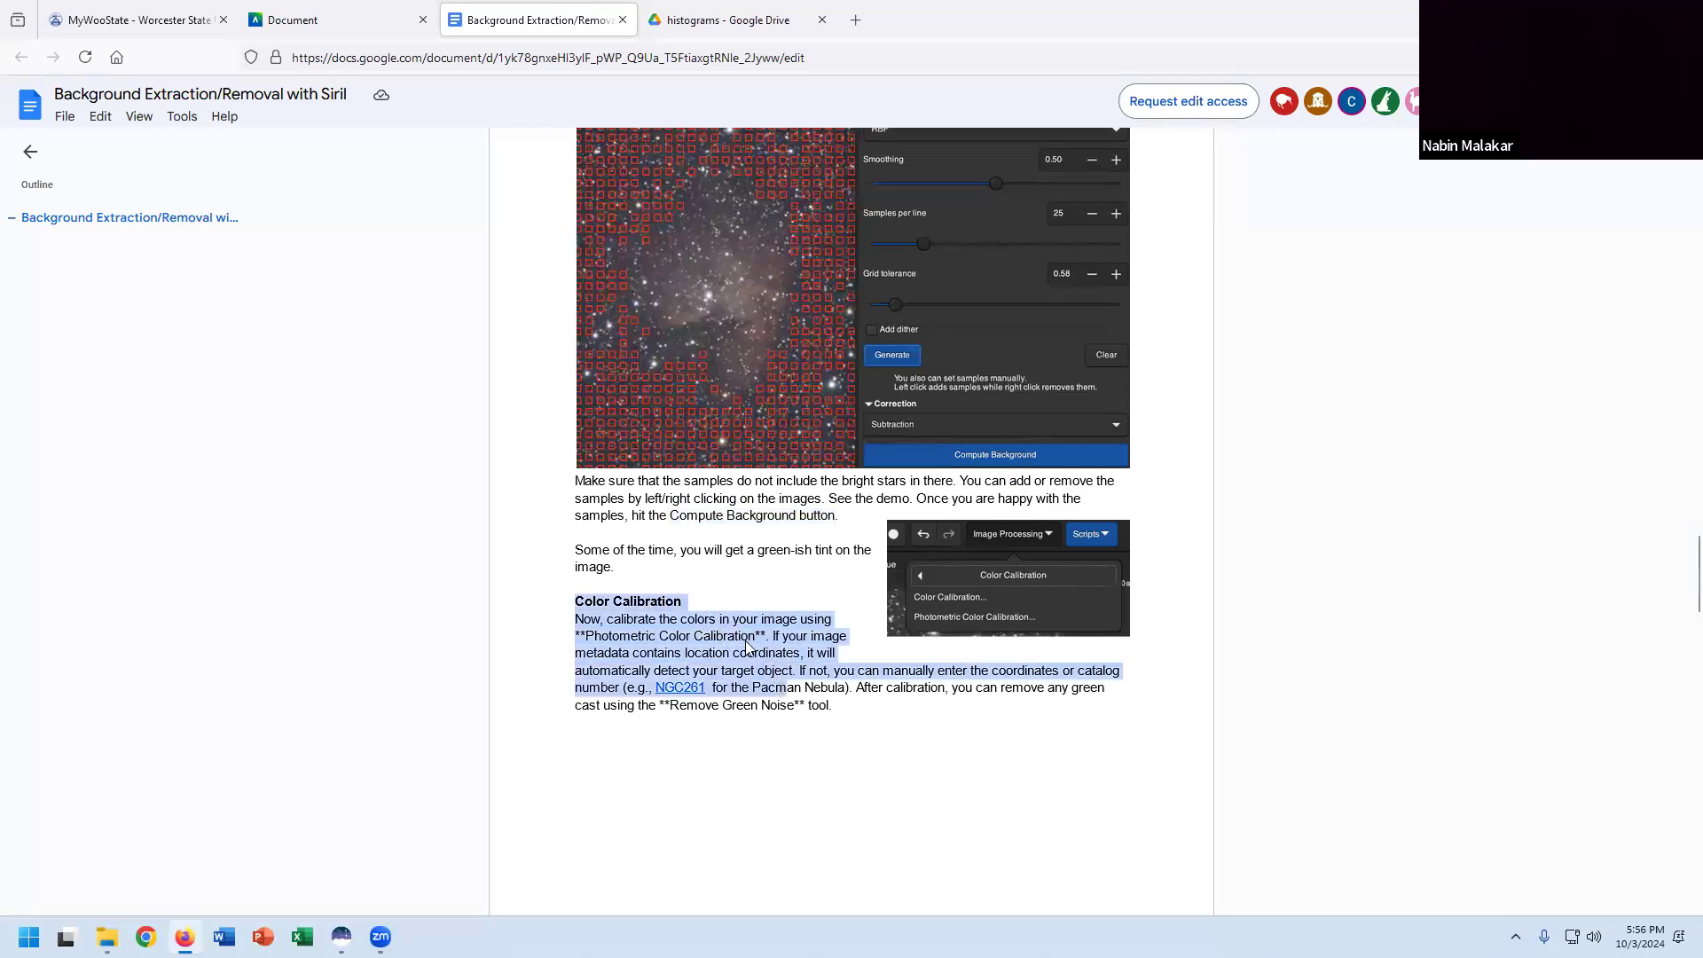
key("alt+Tab")
left_click(323, 129)
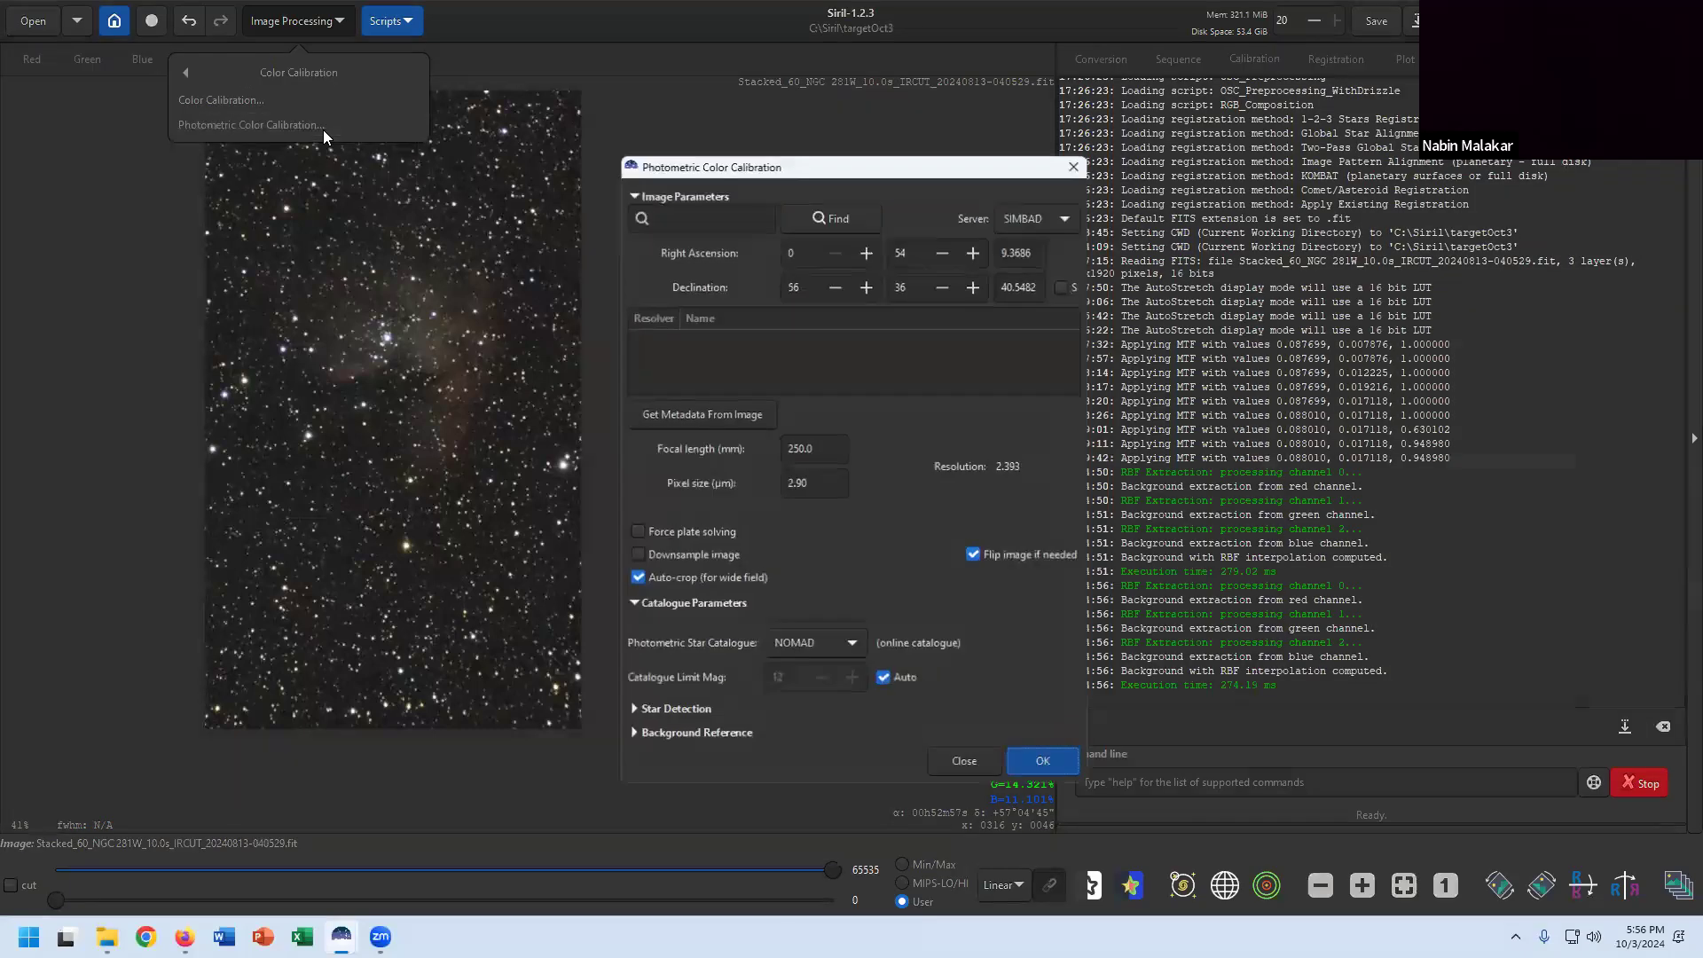
Look up NGC281 on the SIMBAD server to fill in the calibration's target coordinates.
left_click_drag(825, 169, 814, 142)
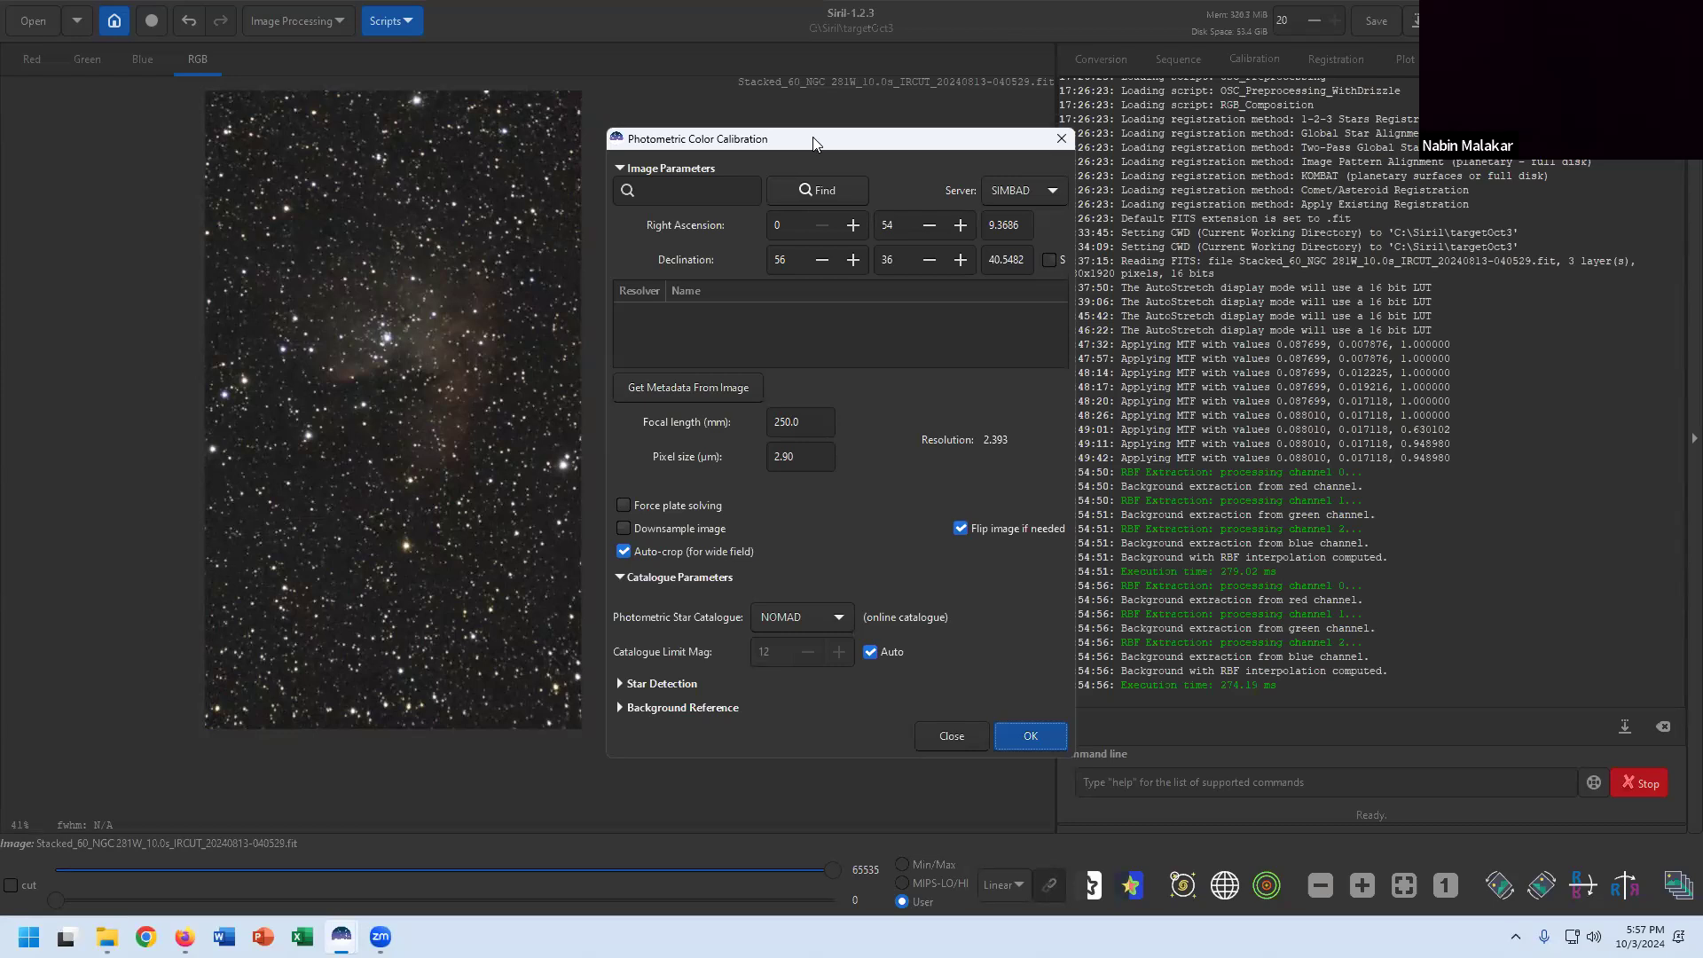
left_click(683, 190)
type("NGC281")
left_click(809, 188)
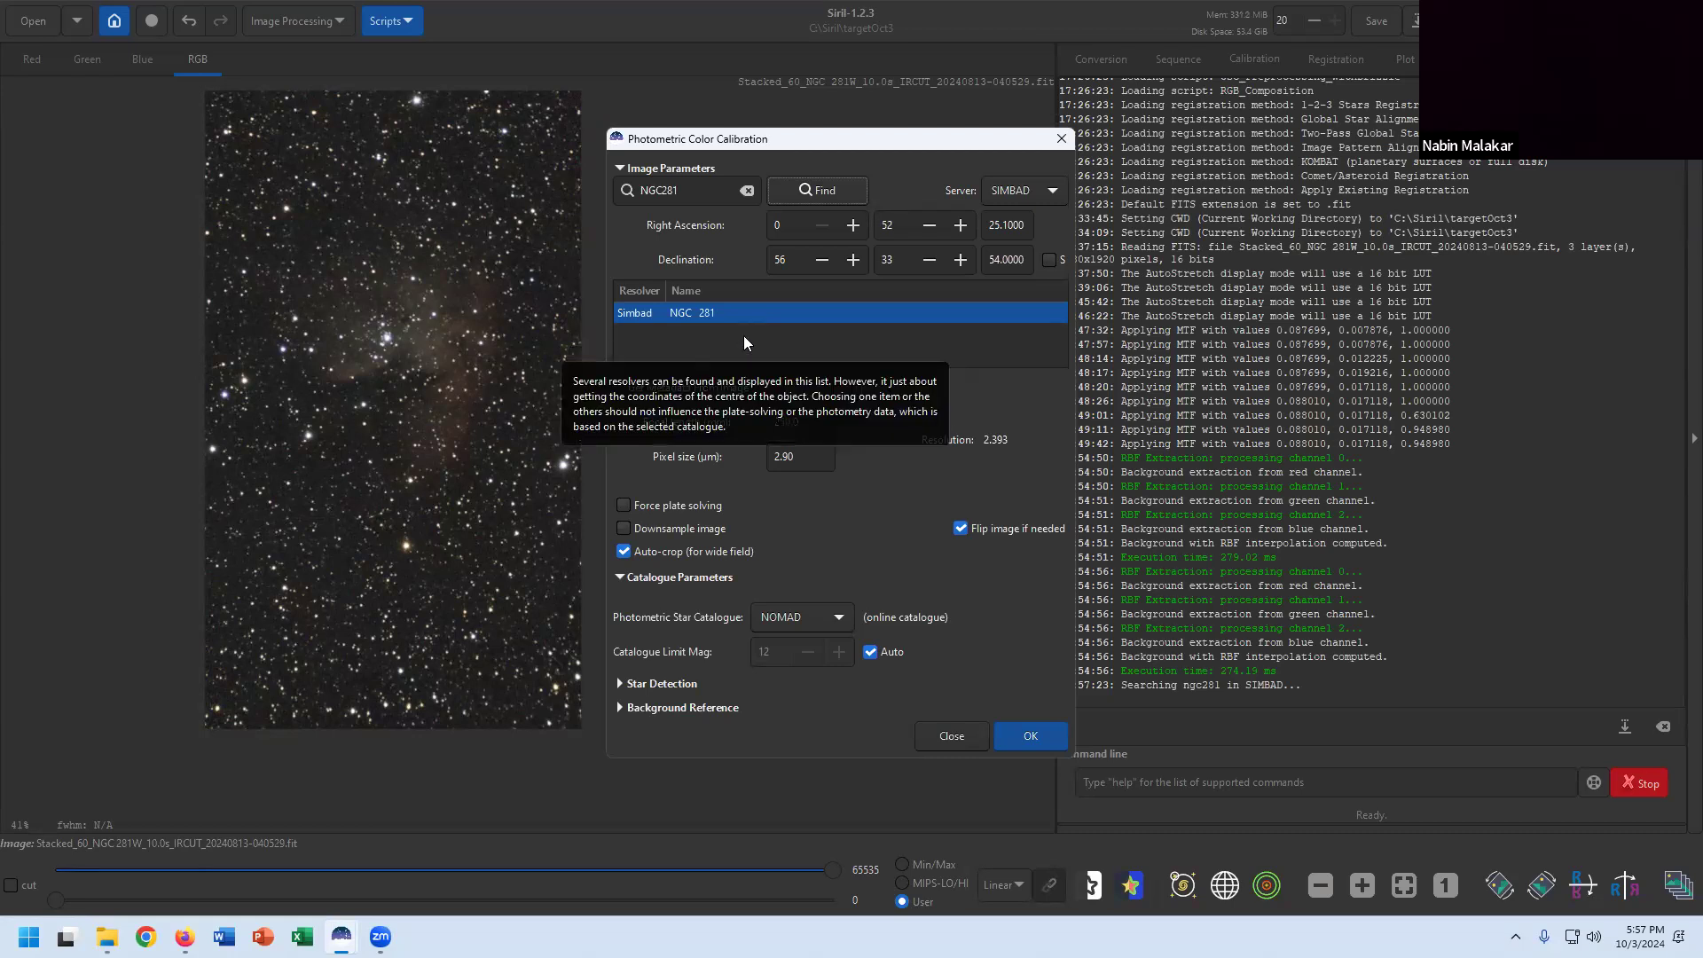
double_click(667, 190)
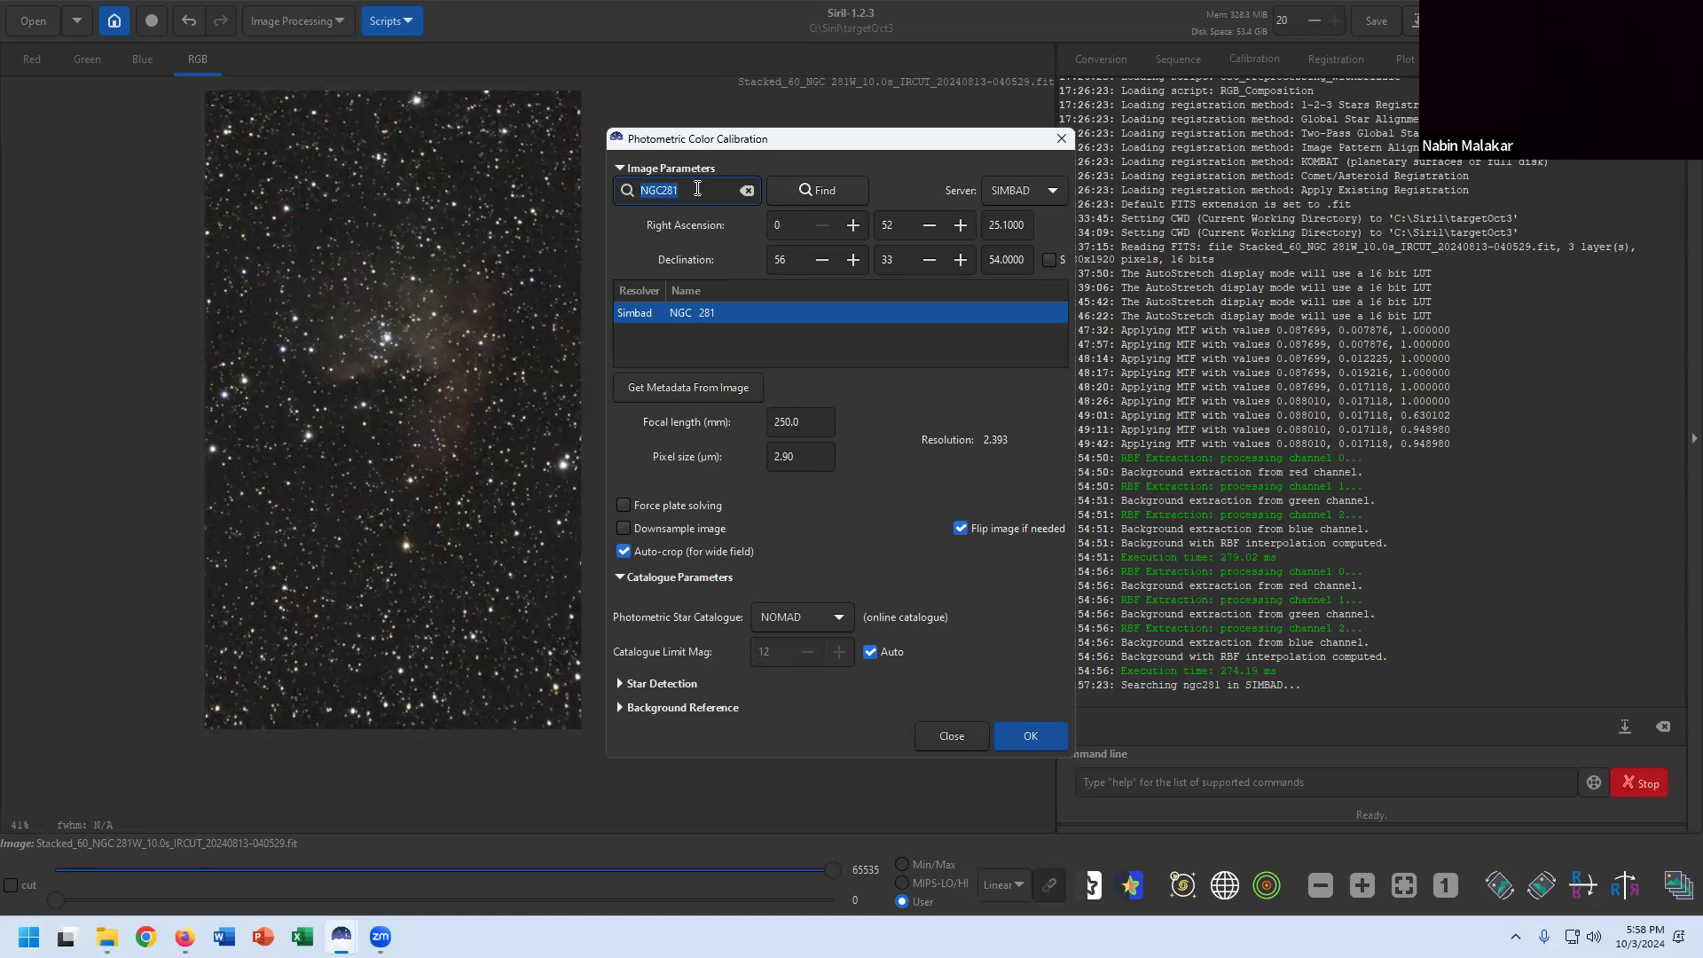
left_click(800, 189)
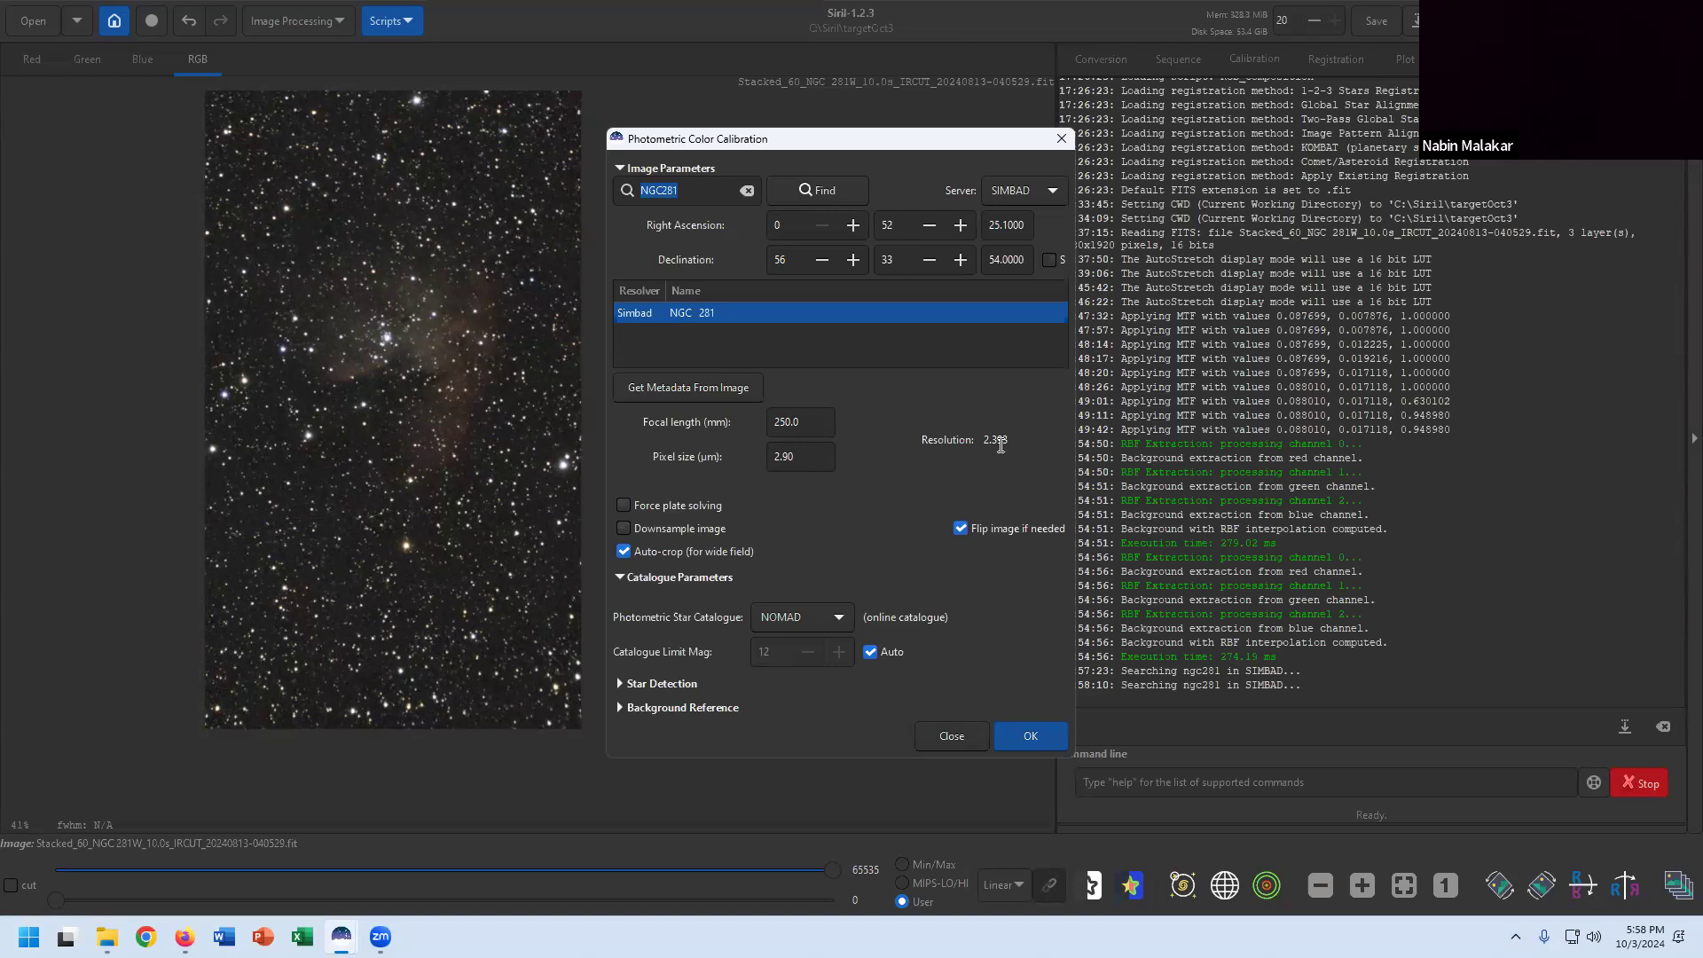
Run the photometric color calibration with the NOMAD catalogue, auto limit magnitude and Flip image if needed enabled, and close its dialog.
mouse_move(1000, 445)
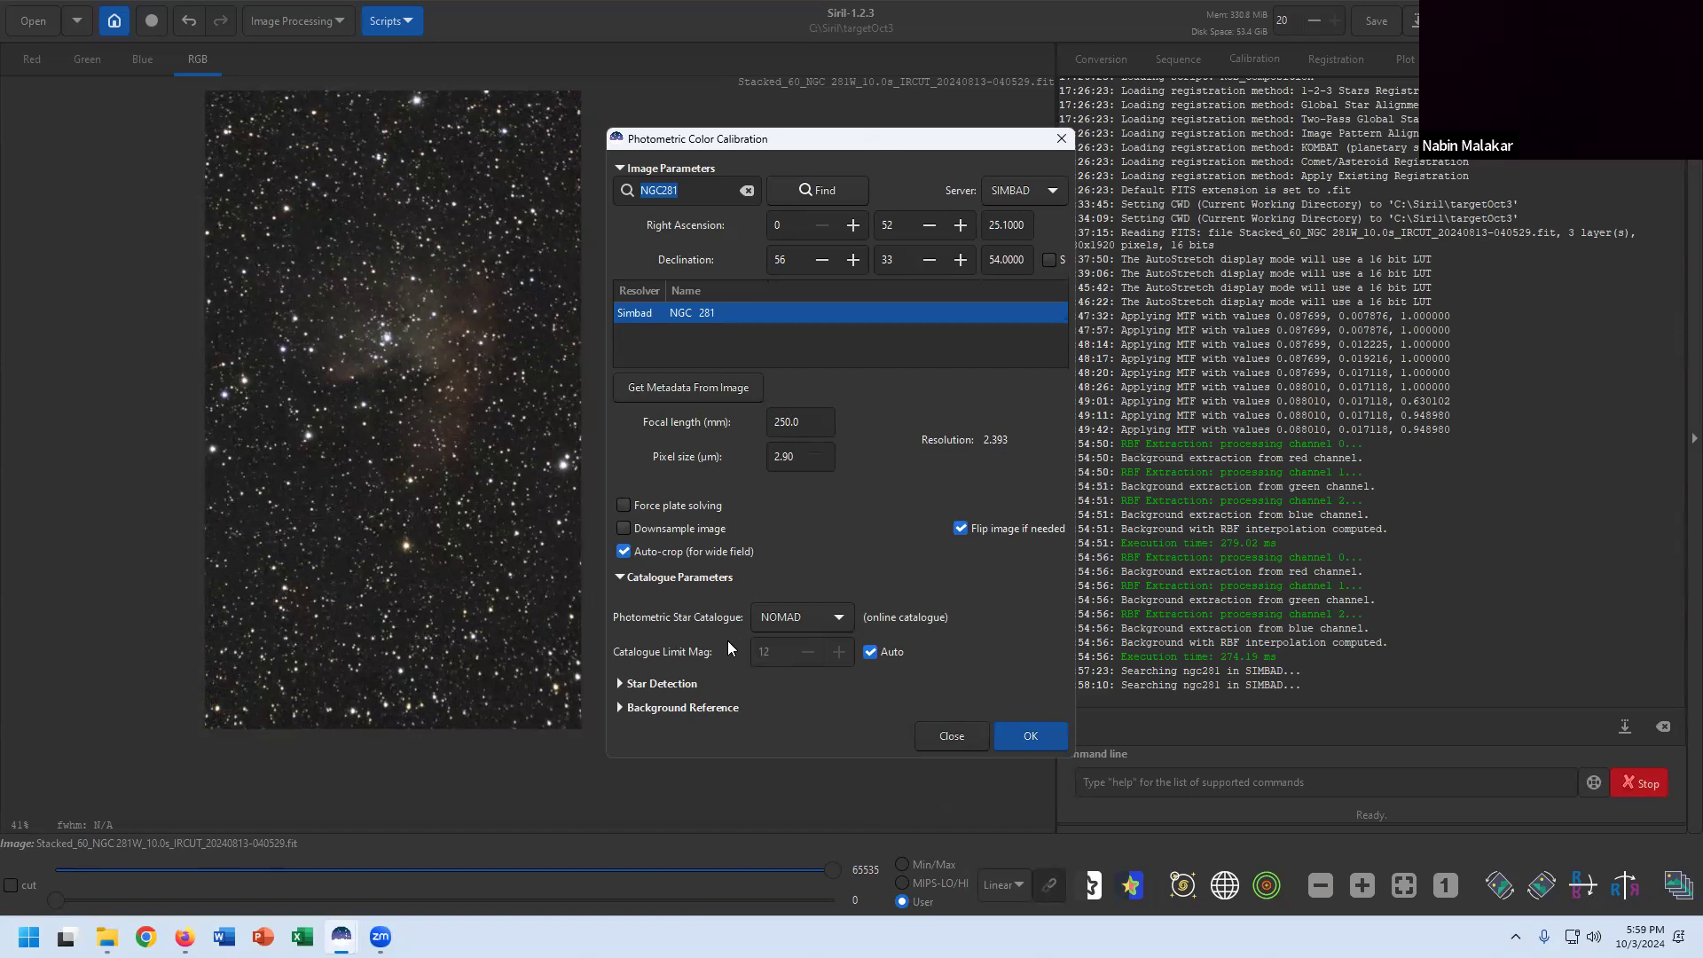
left_click(1044, 744)
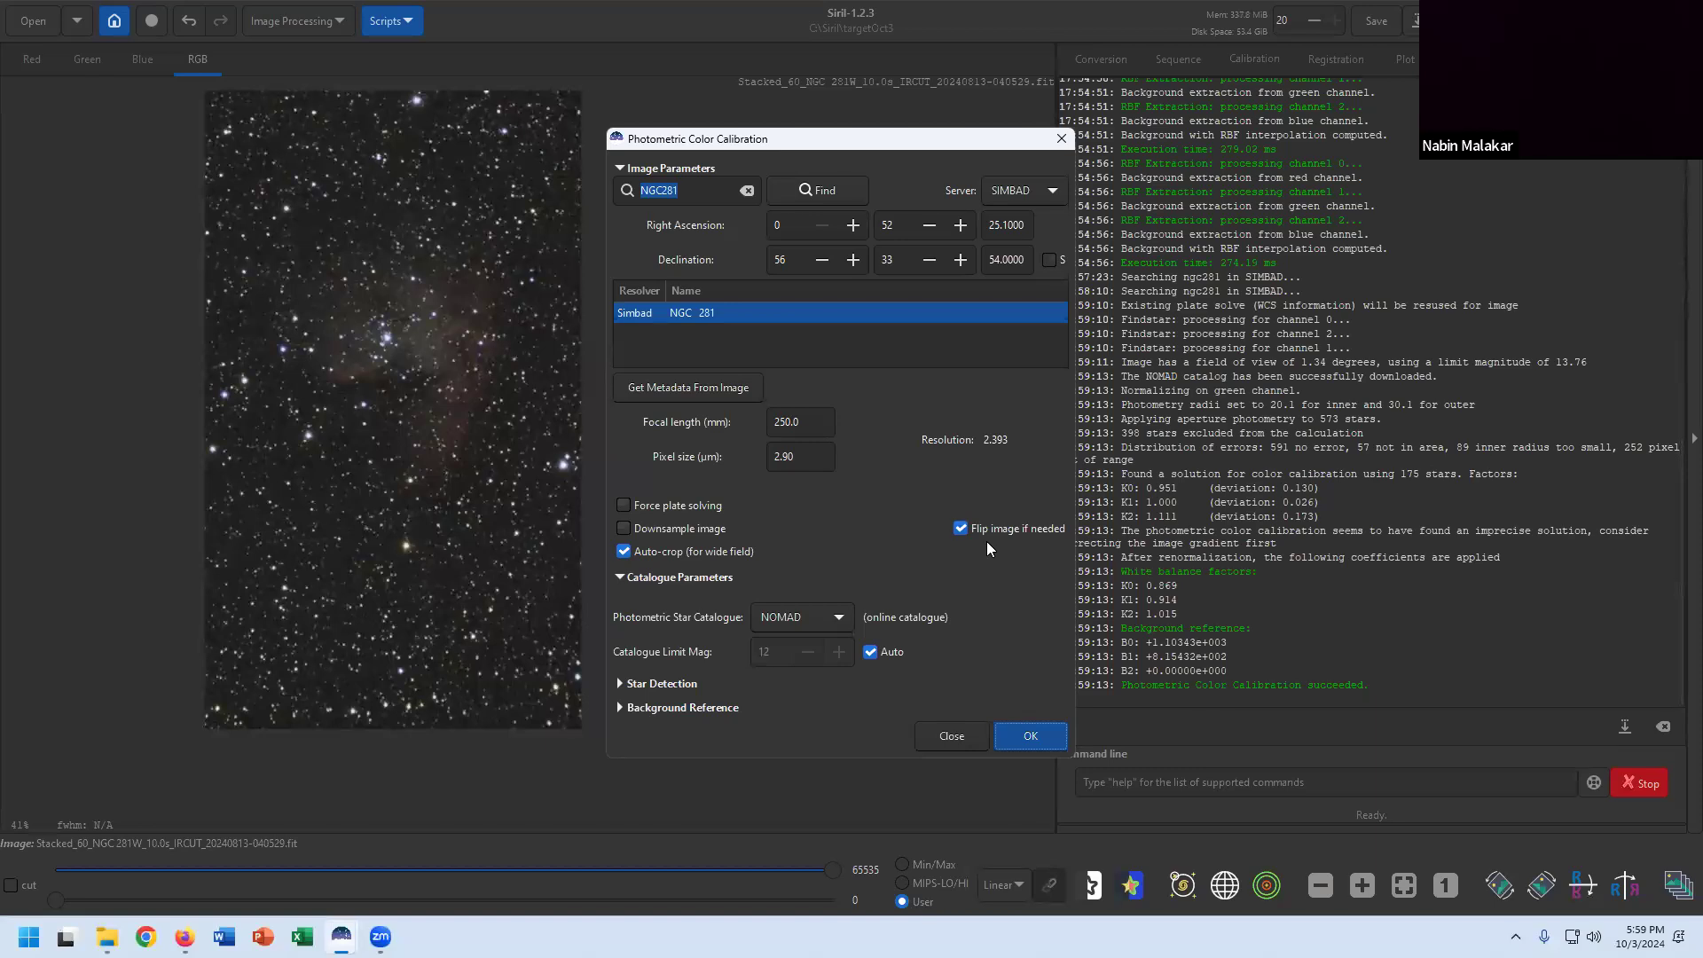
left_click(957, 527)
left_click(959, 531)
left_click(1033, 740)
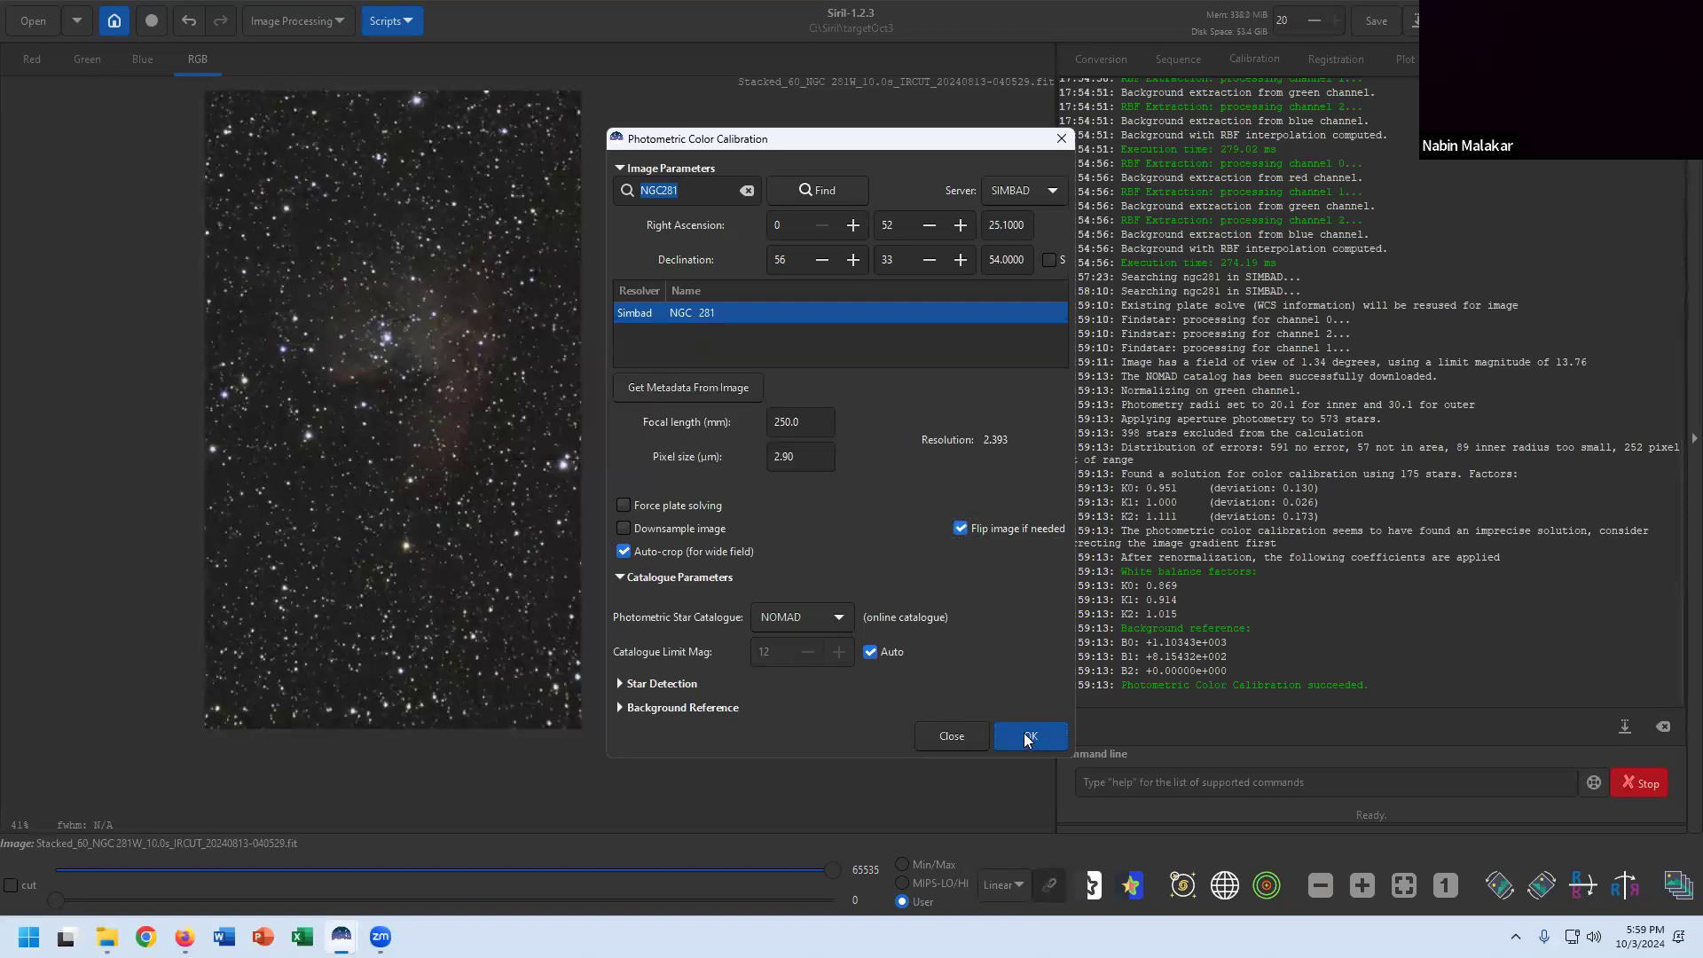
left_click(951, 736)
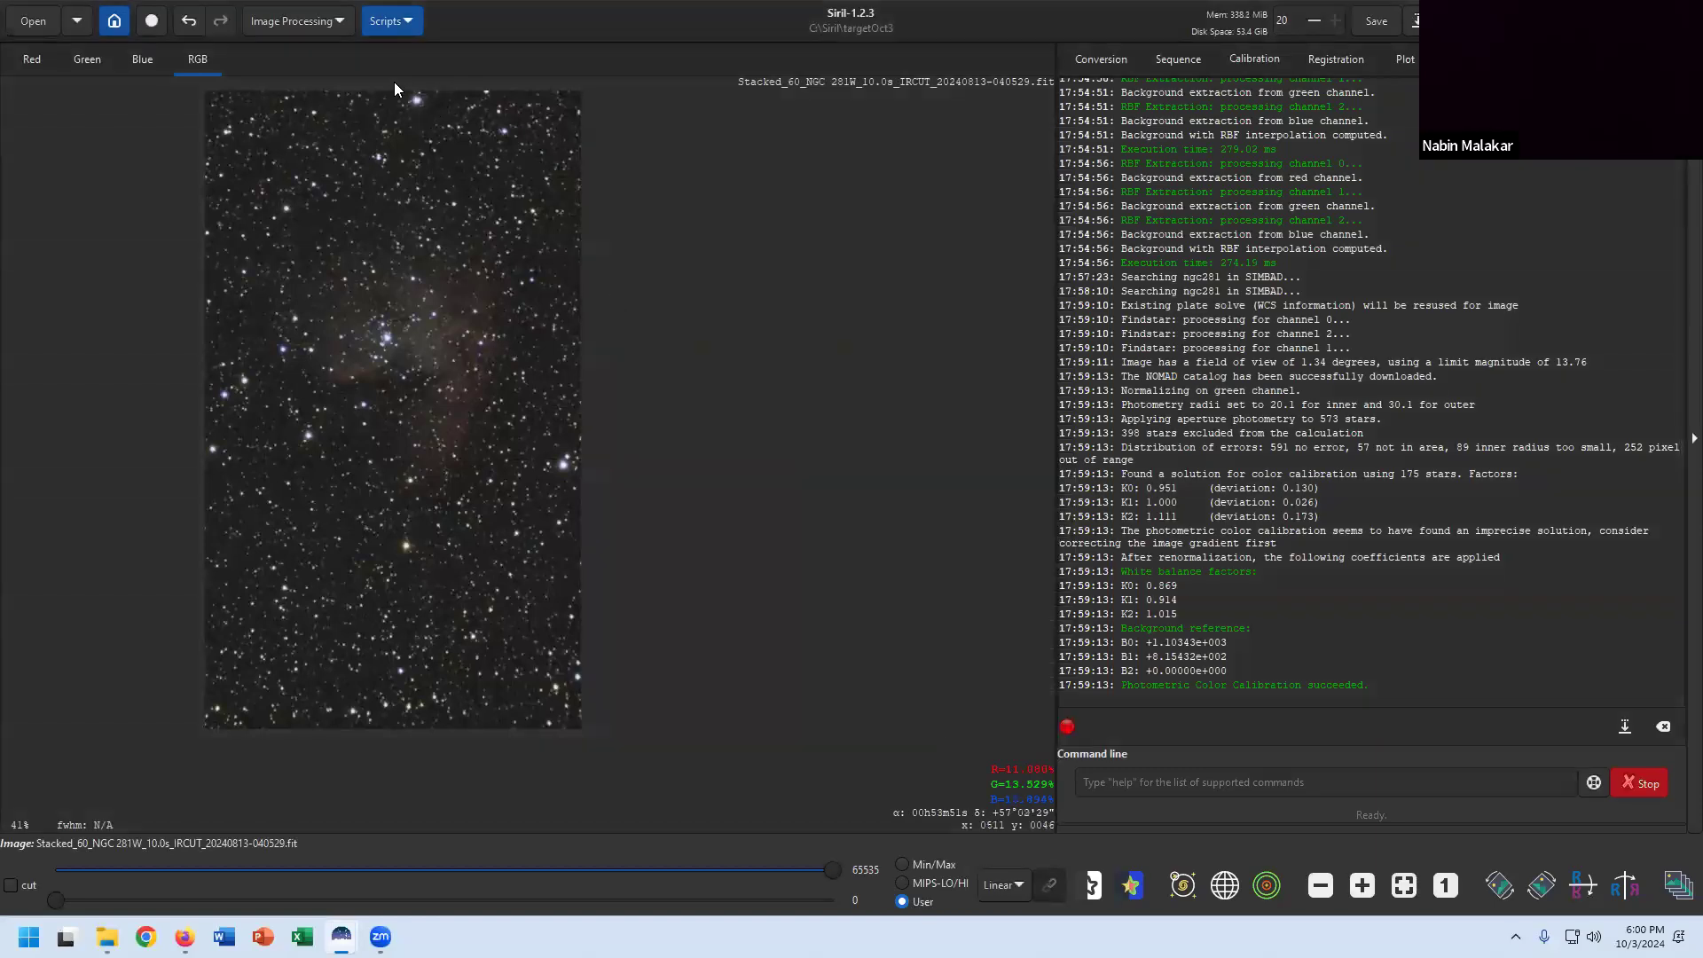
Apply Remove Green Noise to the image using Average Neutral protection with Preserve lightness enabled.
left_click(285, 23)
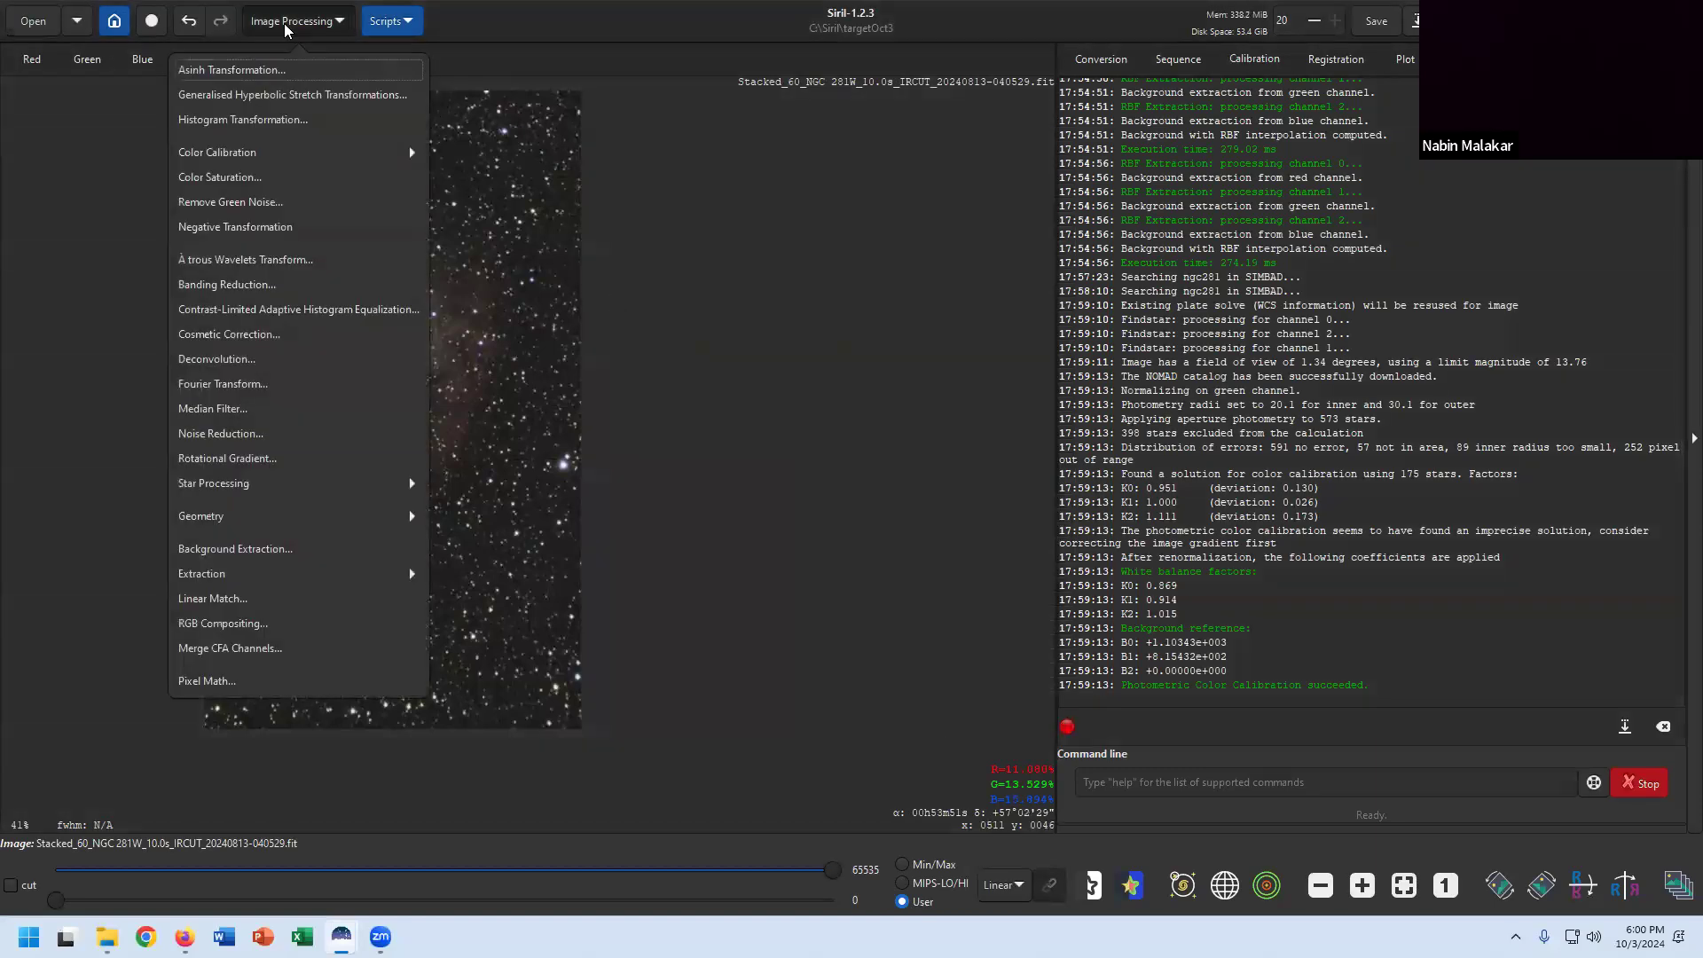
left_click(279, 204)
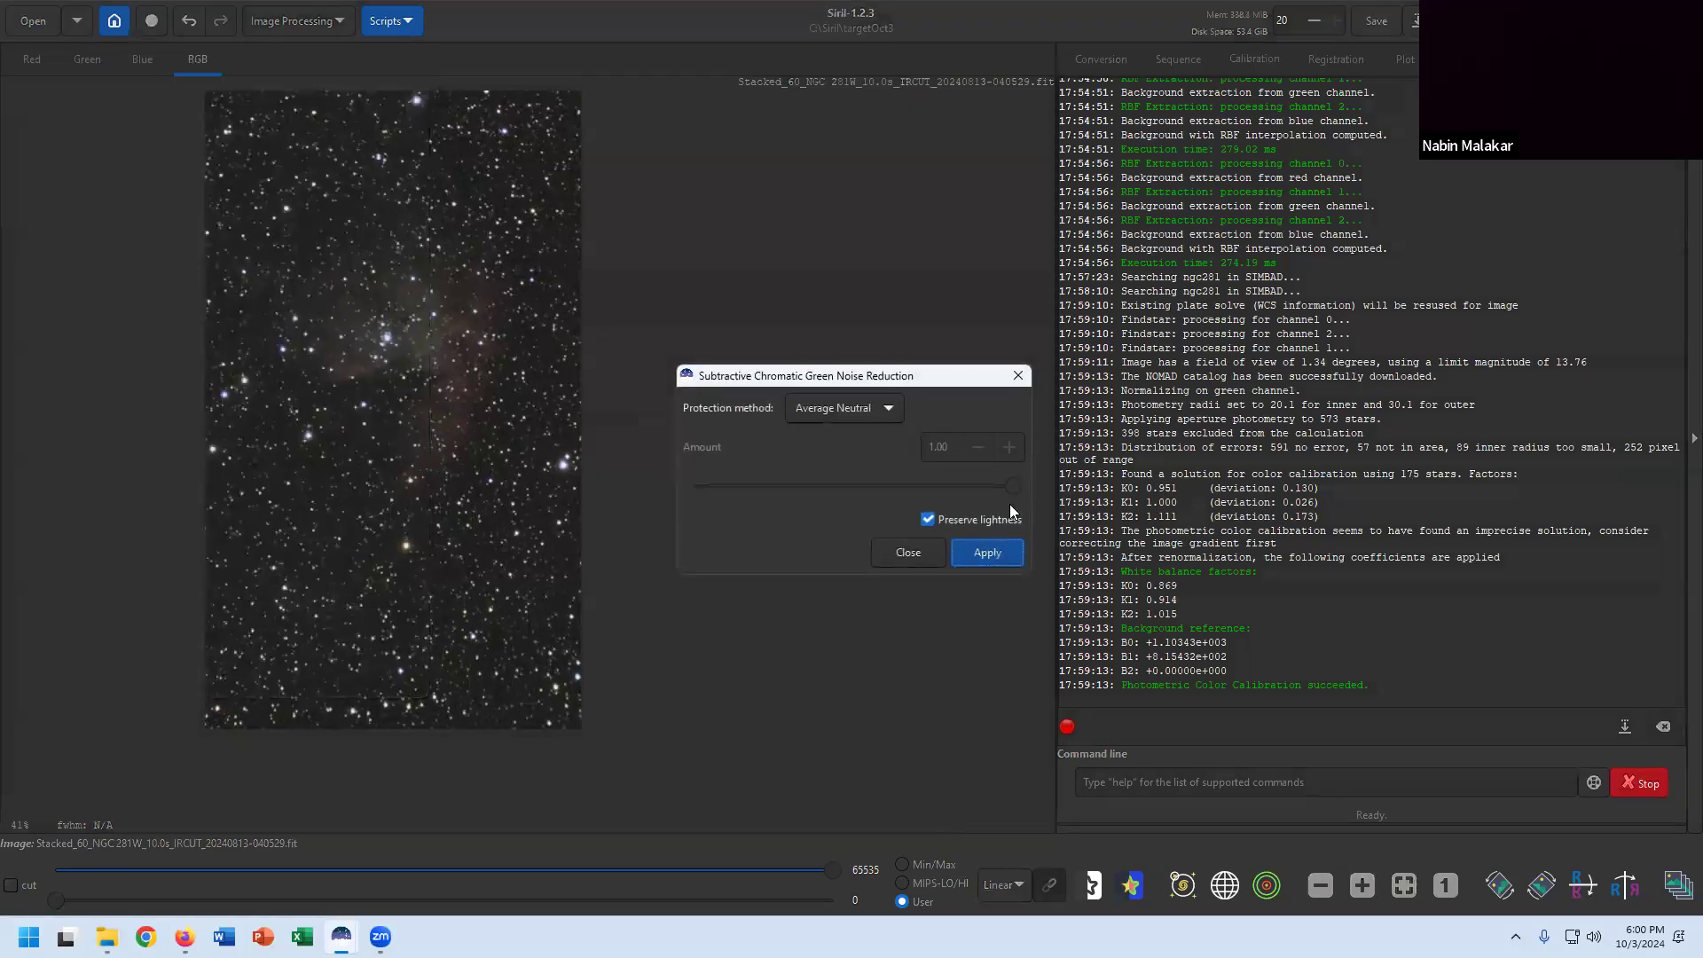
left_click(998, 558)
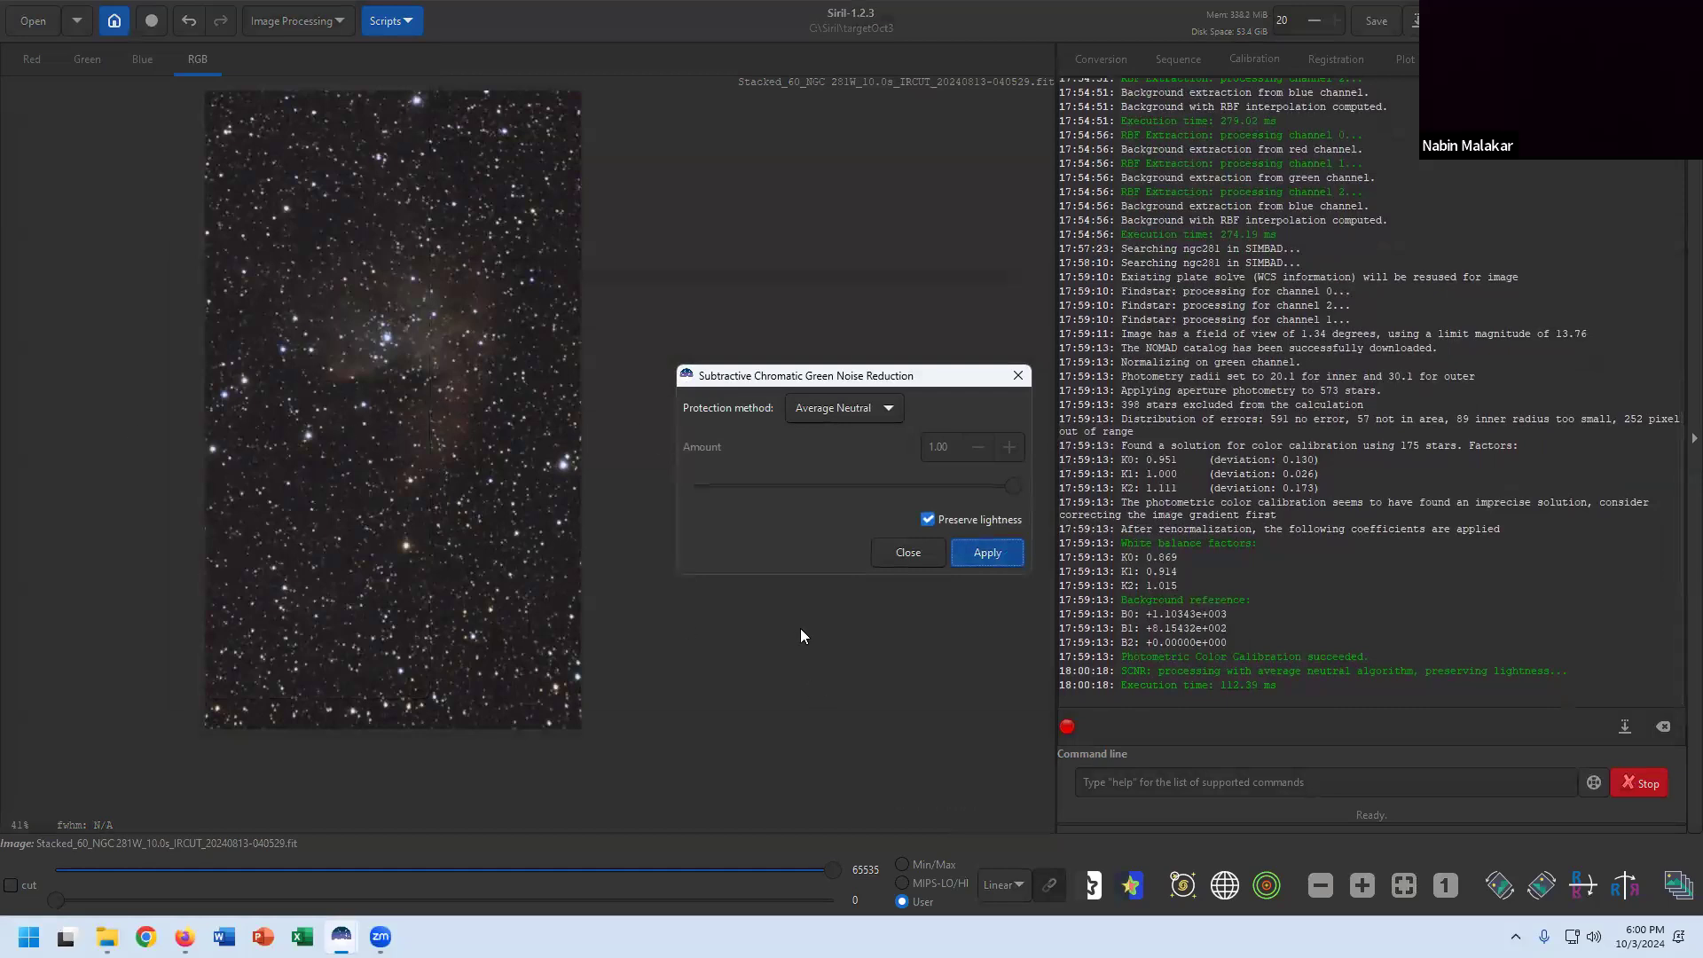
Compare the image before and after green noise removal by repeatedly undoing and redoing it, leaving it applied, and close the dialog.
left_click(190, 20)
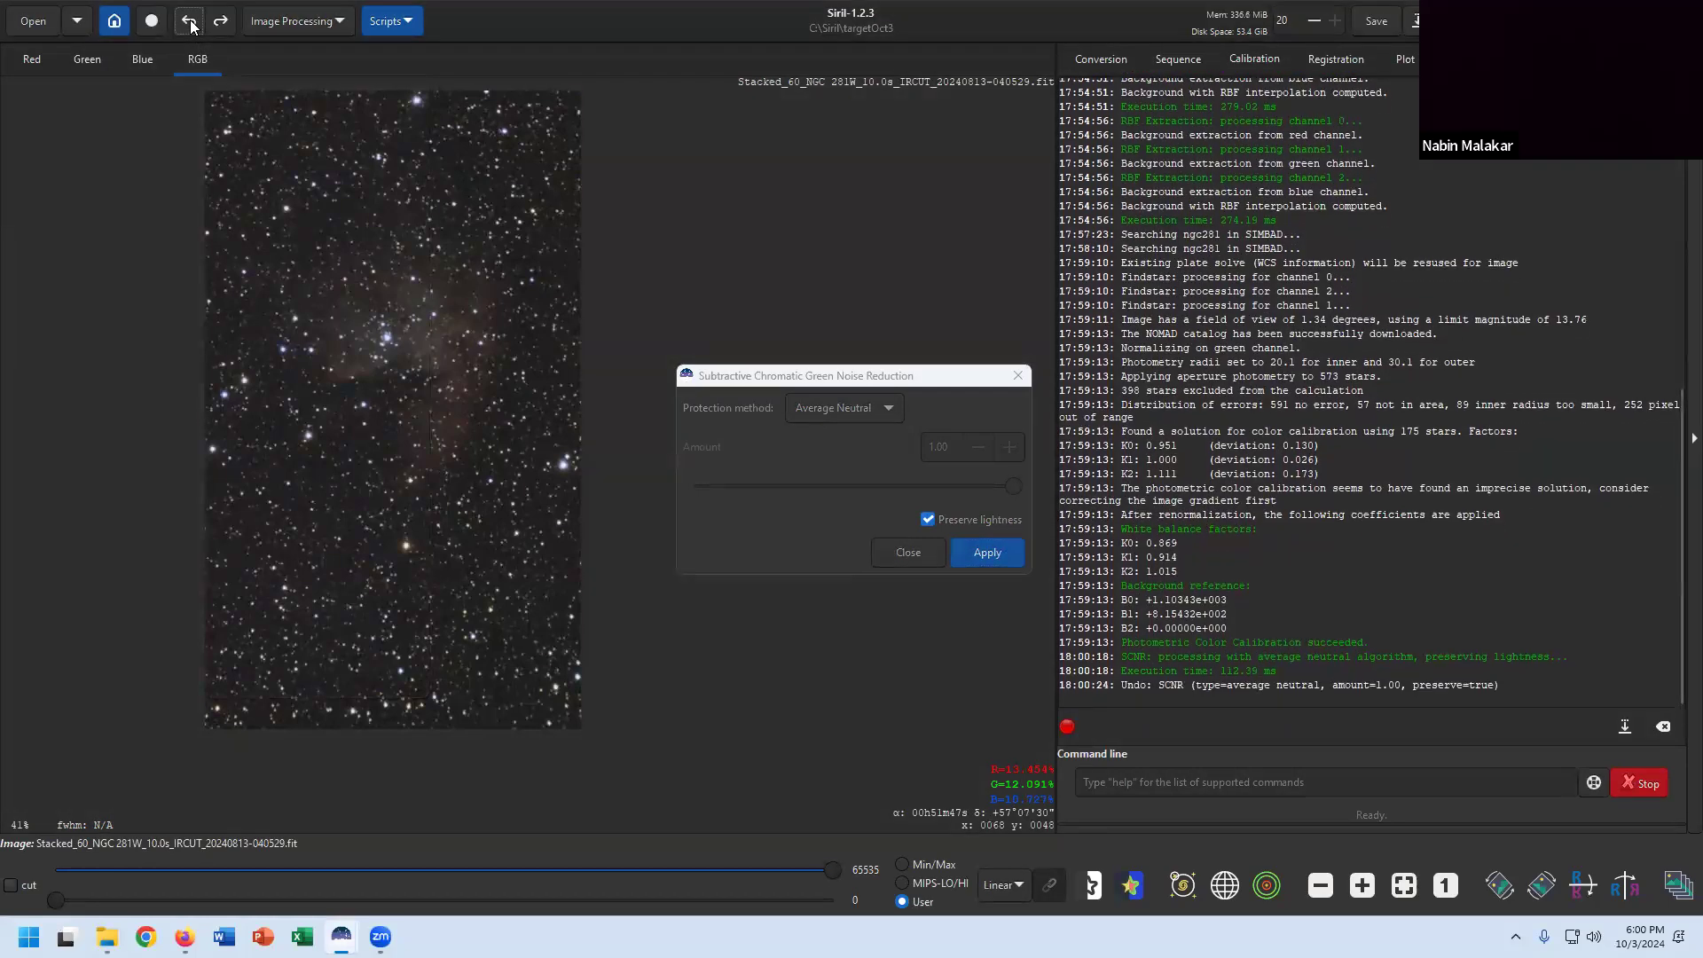
left_click(222, 21)
left_click(197, 23)
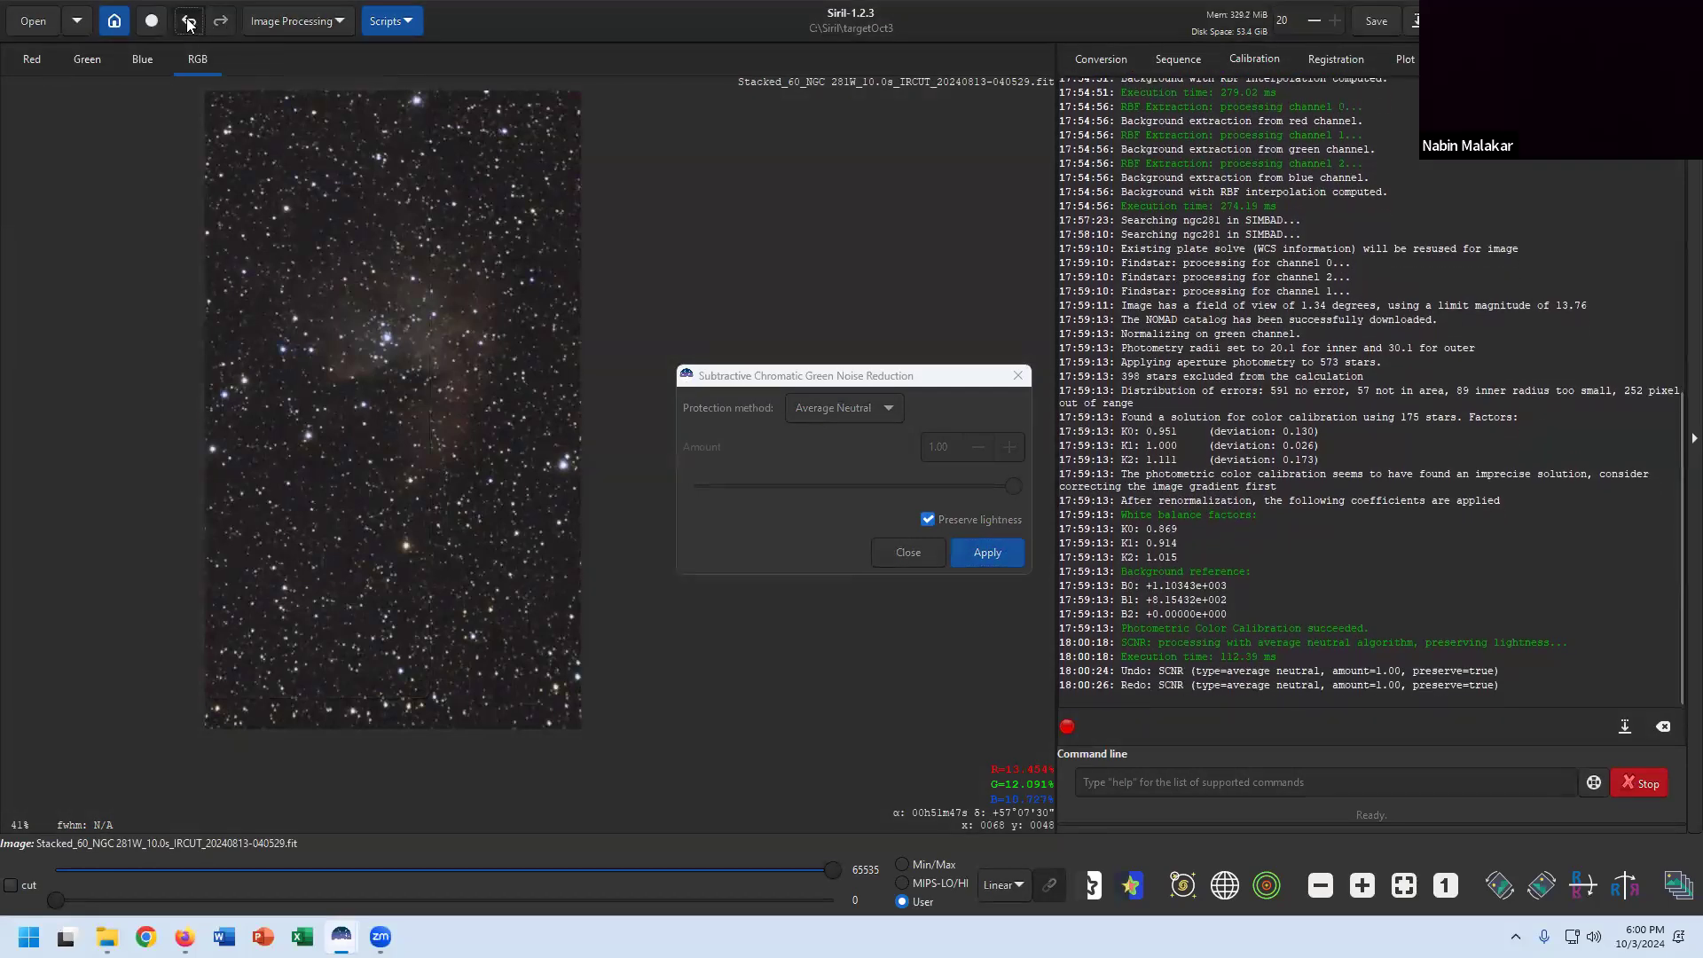
left_click(221, 26)
left_click(191, 20)
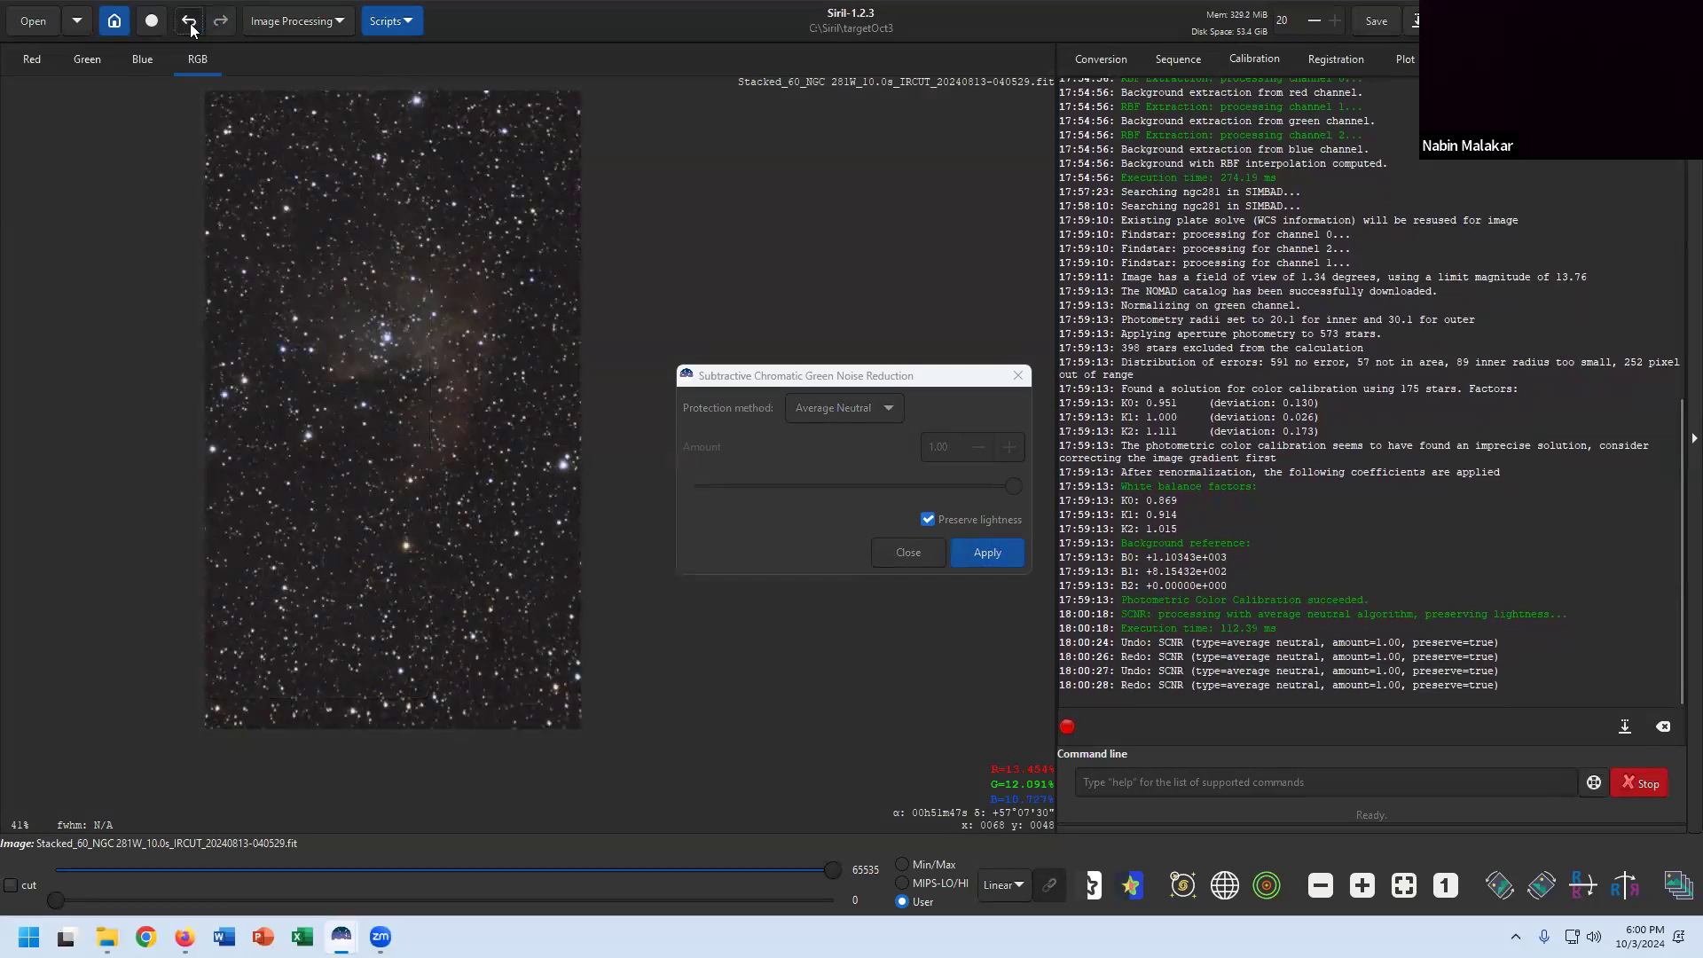
left_click(220, 25)
left_click(190, 20)
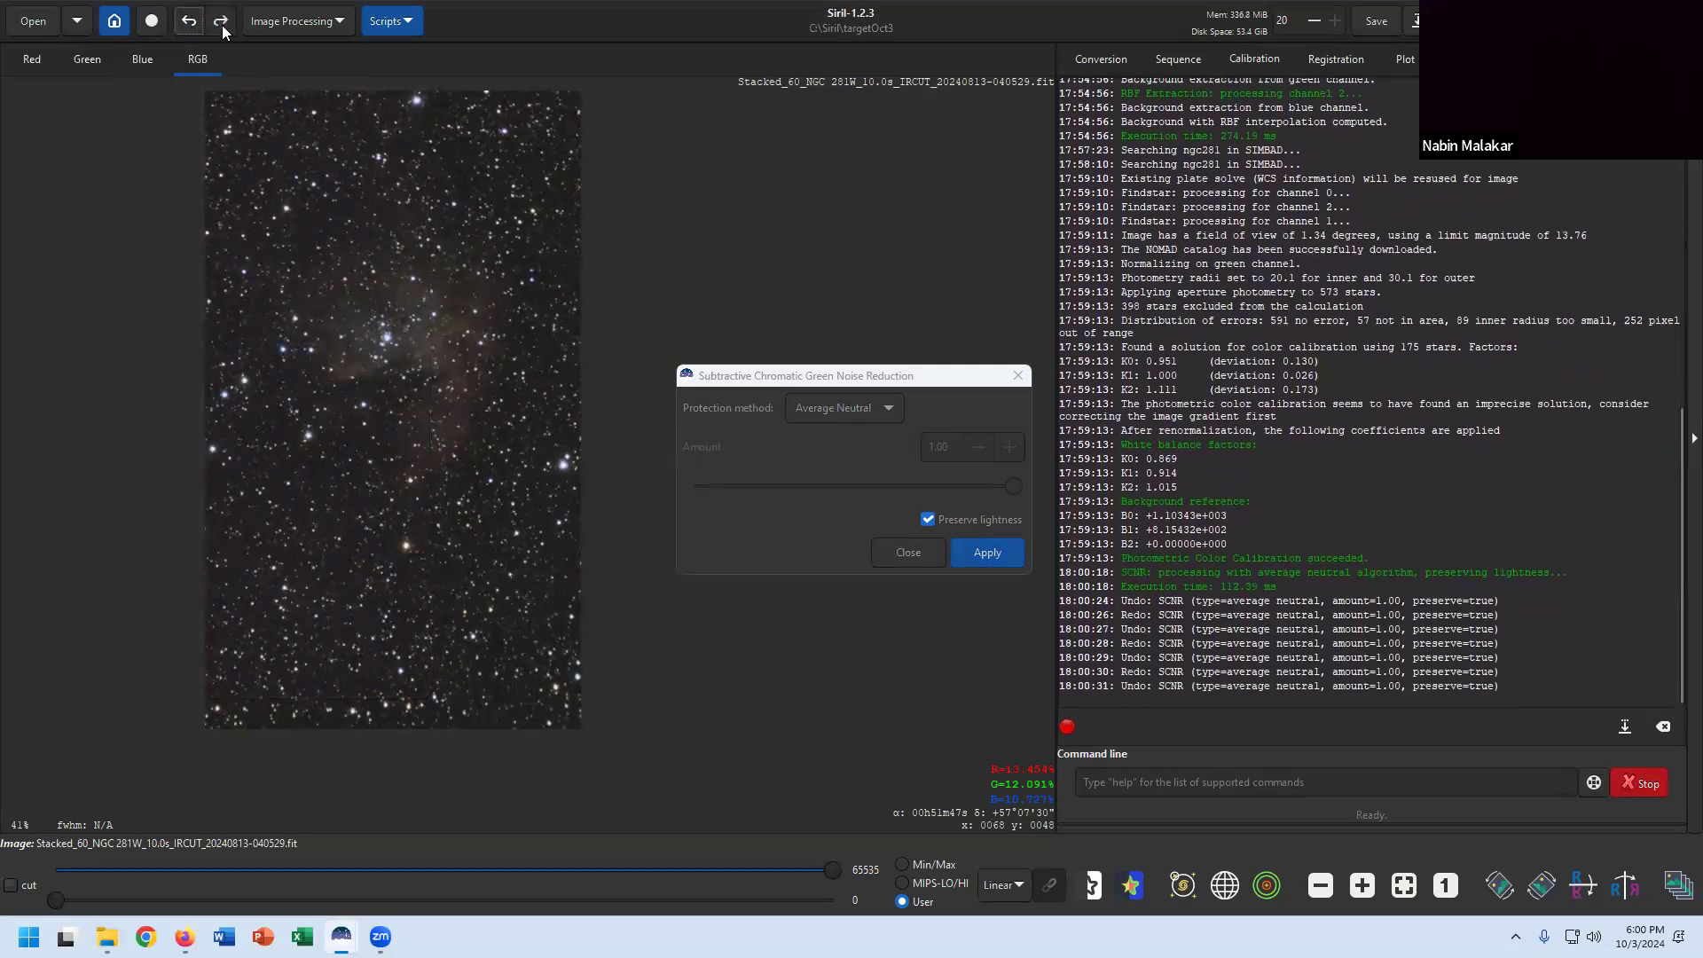
left_click(221, 25)
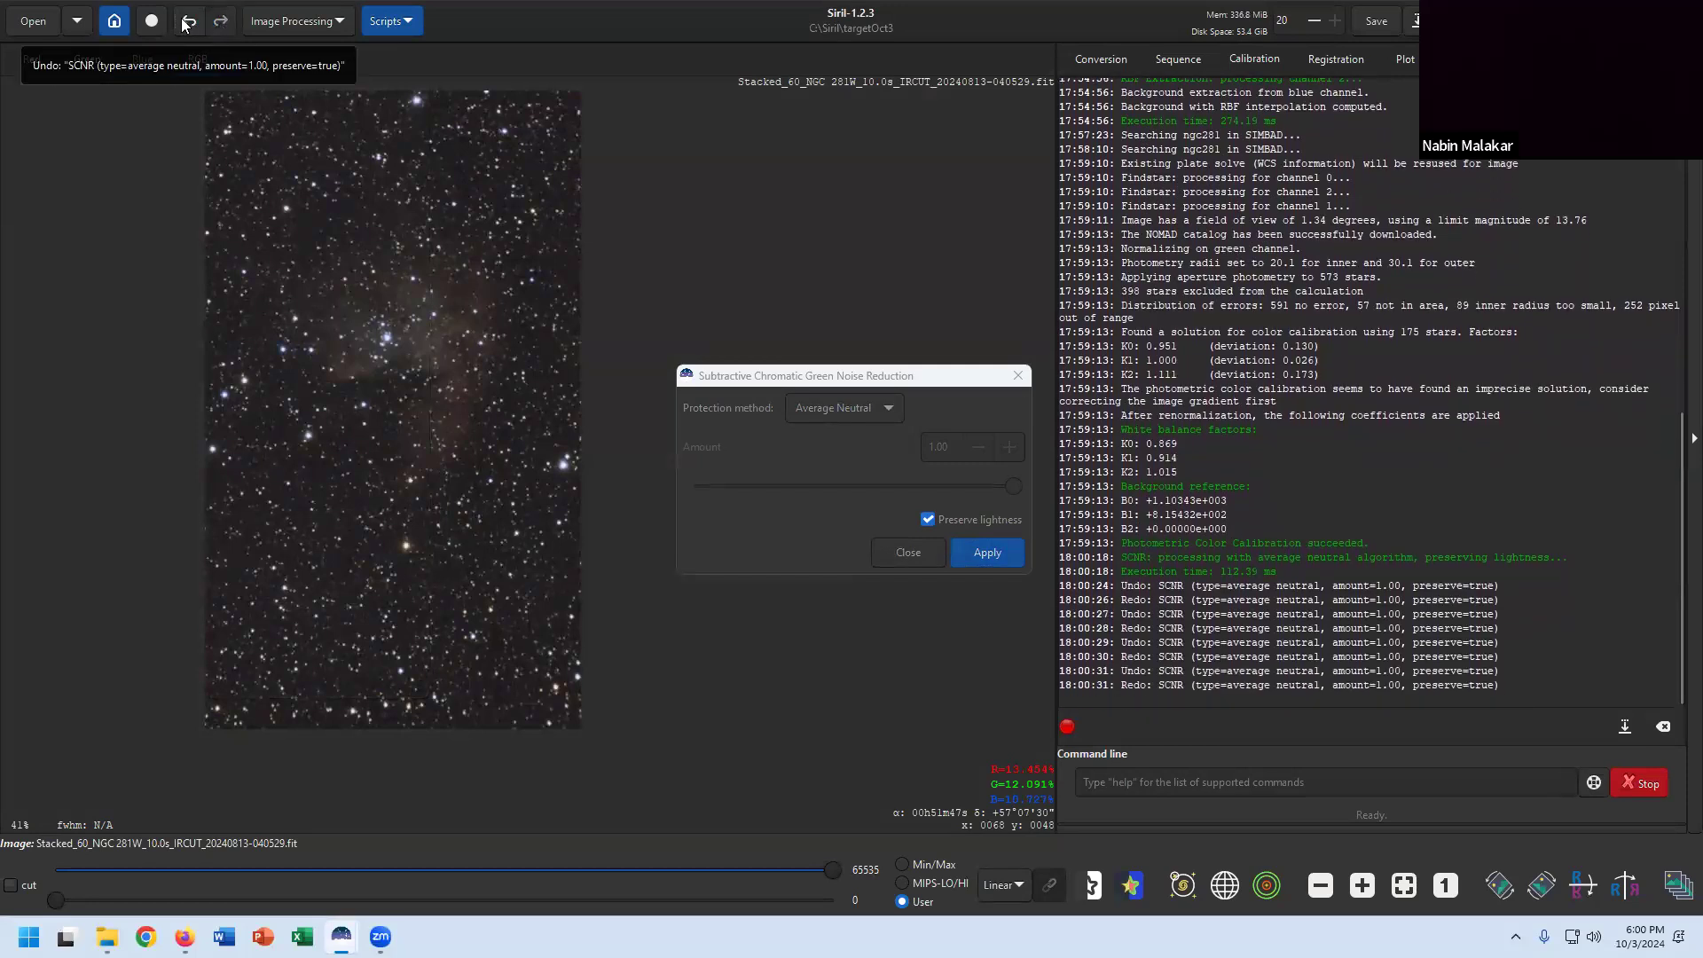
left_click(186, 22)
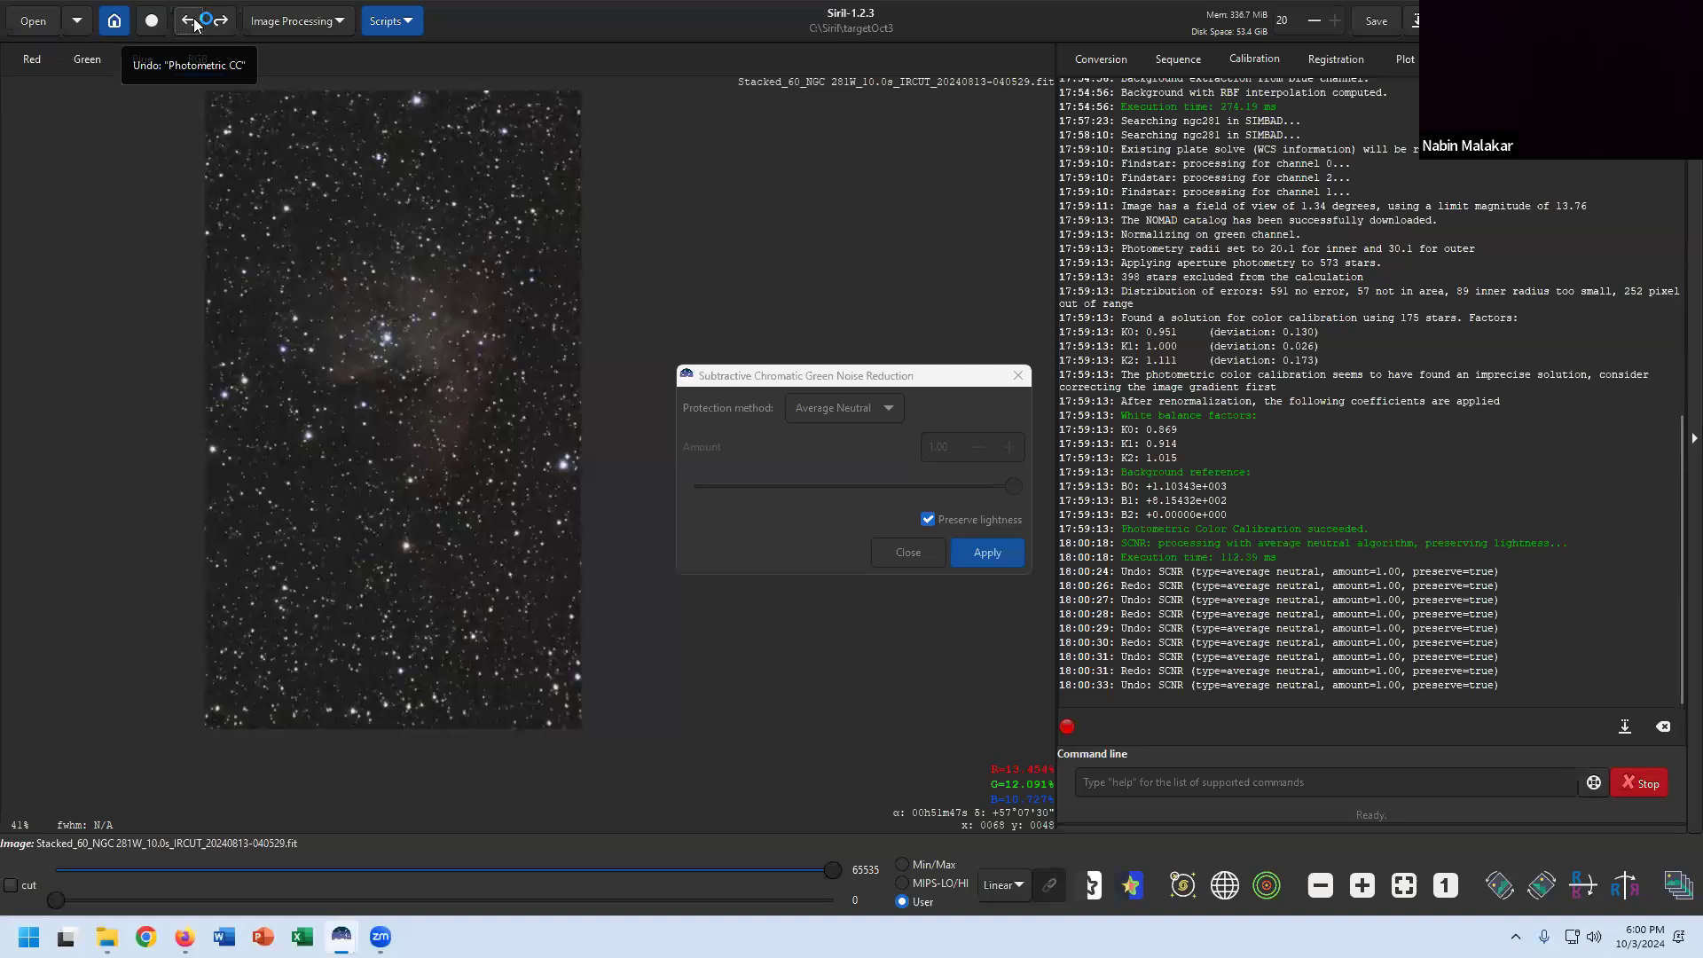
left_click(221, 23)
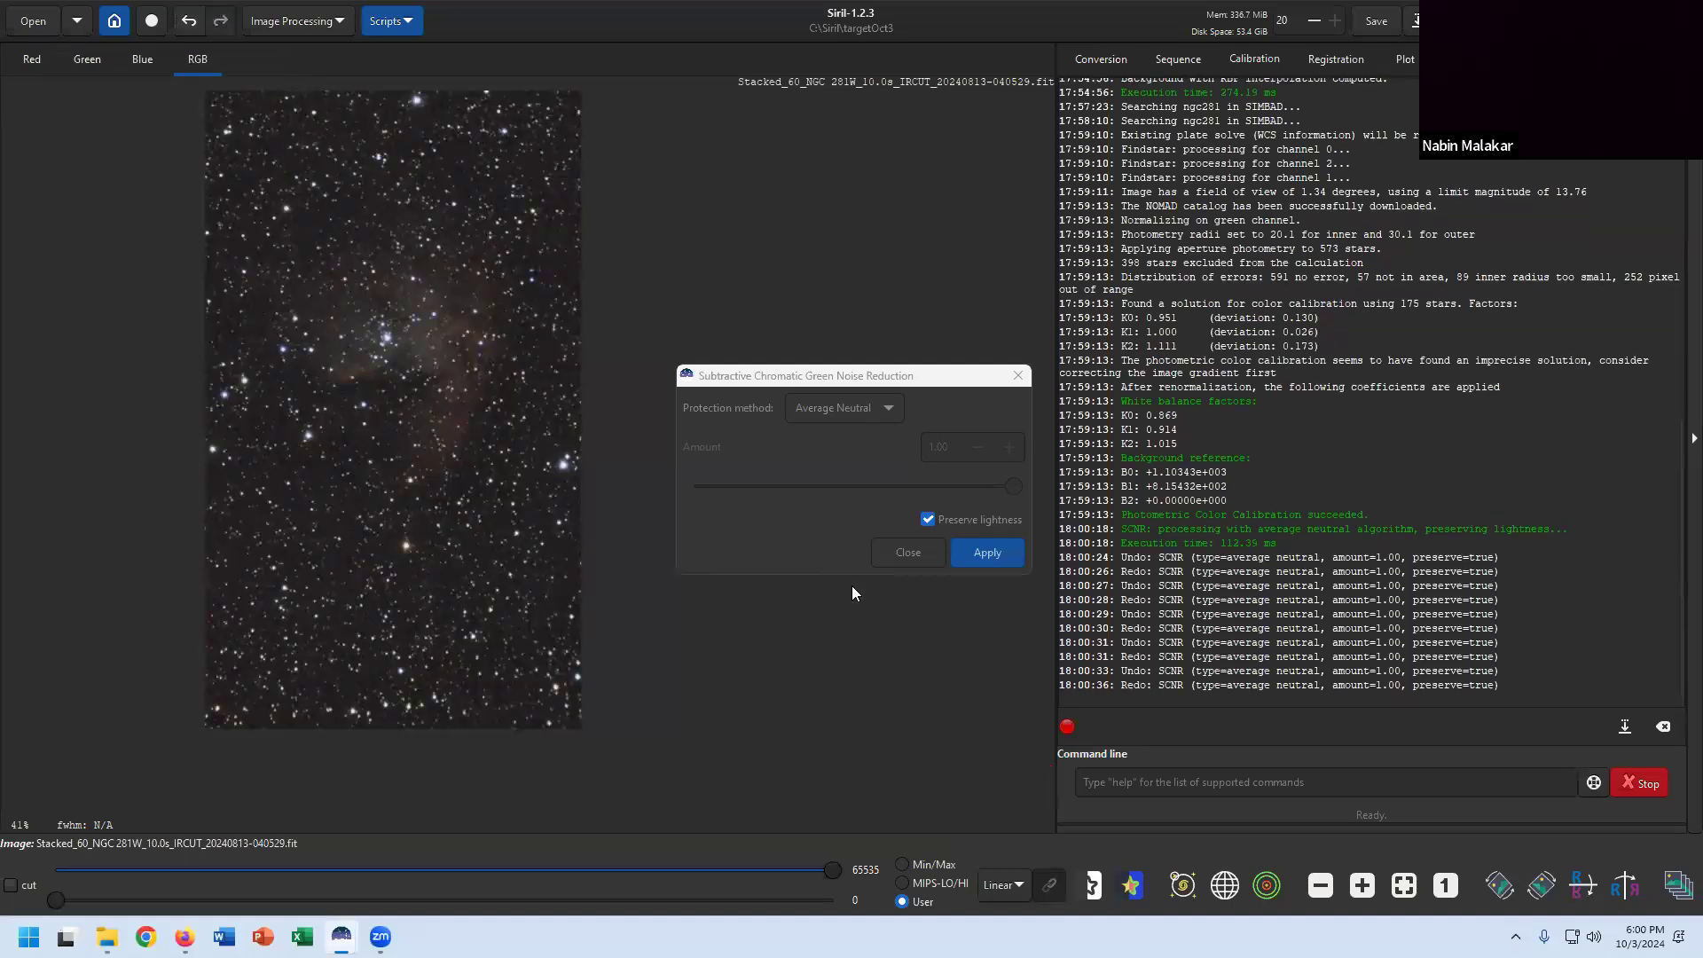
left_click(896, 552)
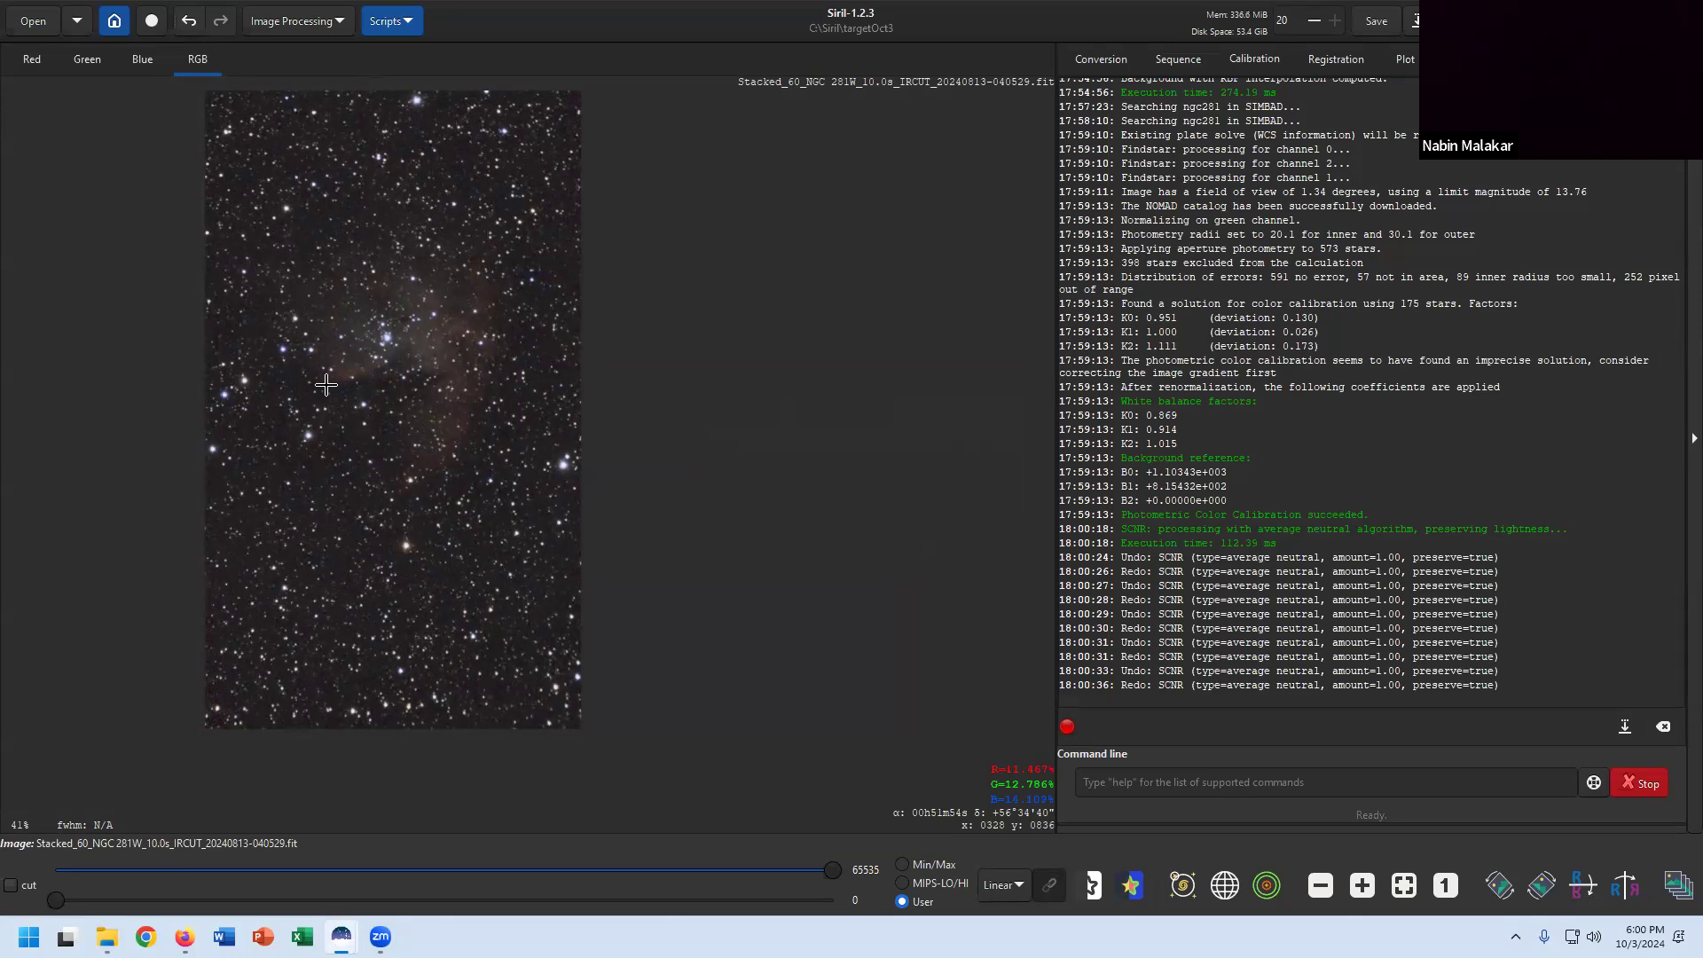
Switch to the guide in Firefox and review its Star Removal with StarNet and Recombining the Stars sections.
key("super+Tab")
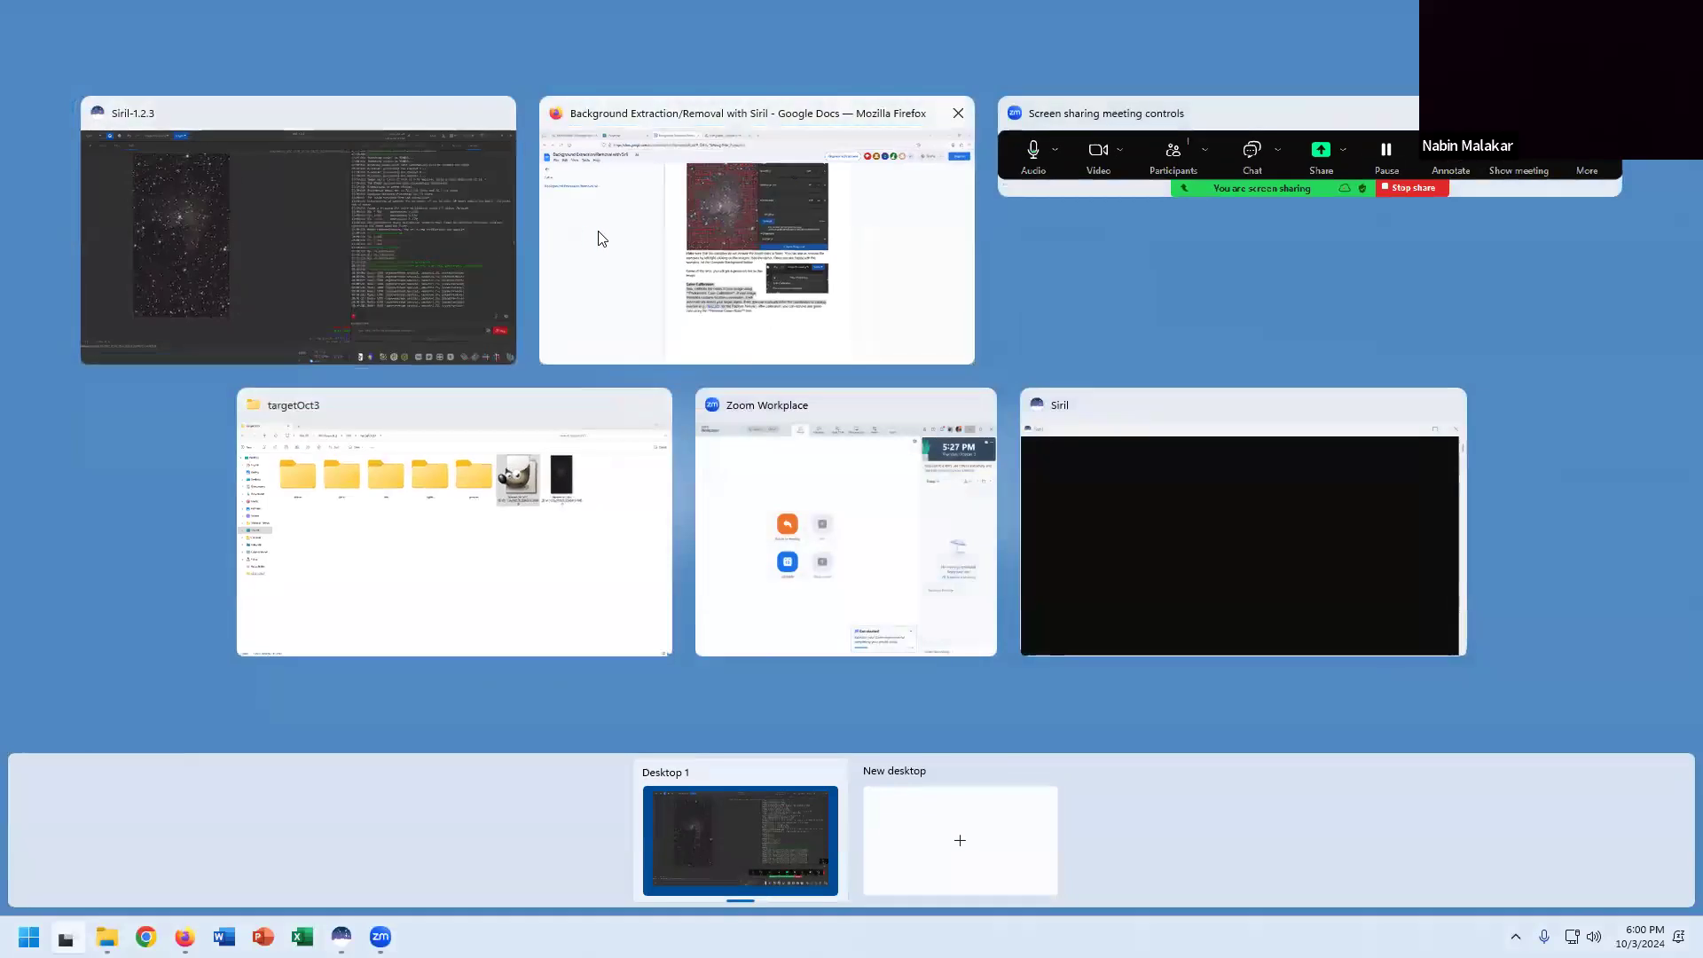
left_click(612, 236)
scroll(802, 435, "down", 9)
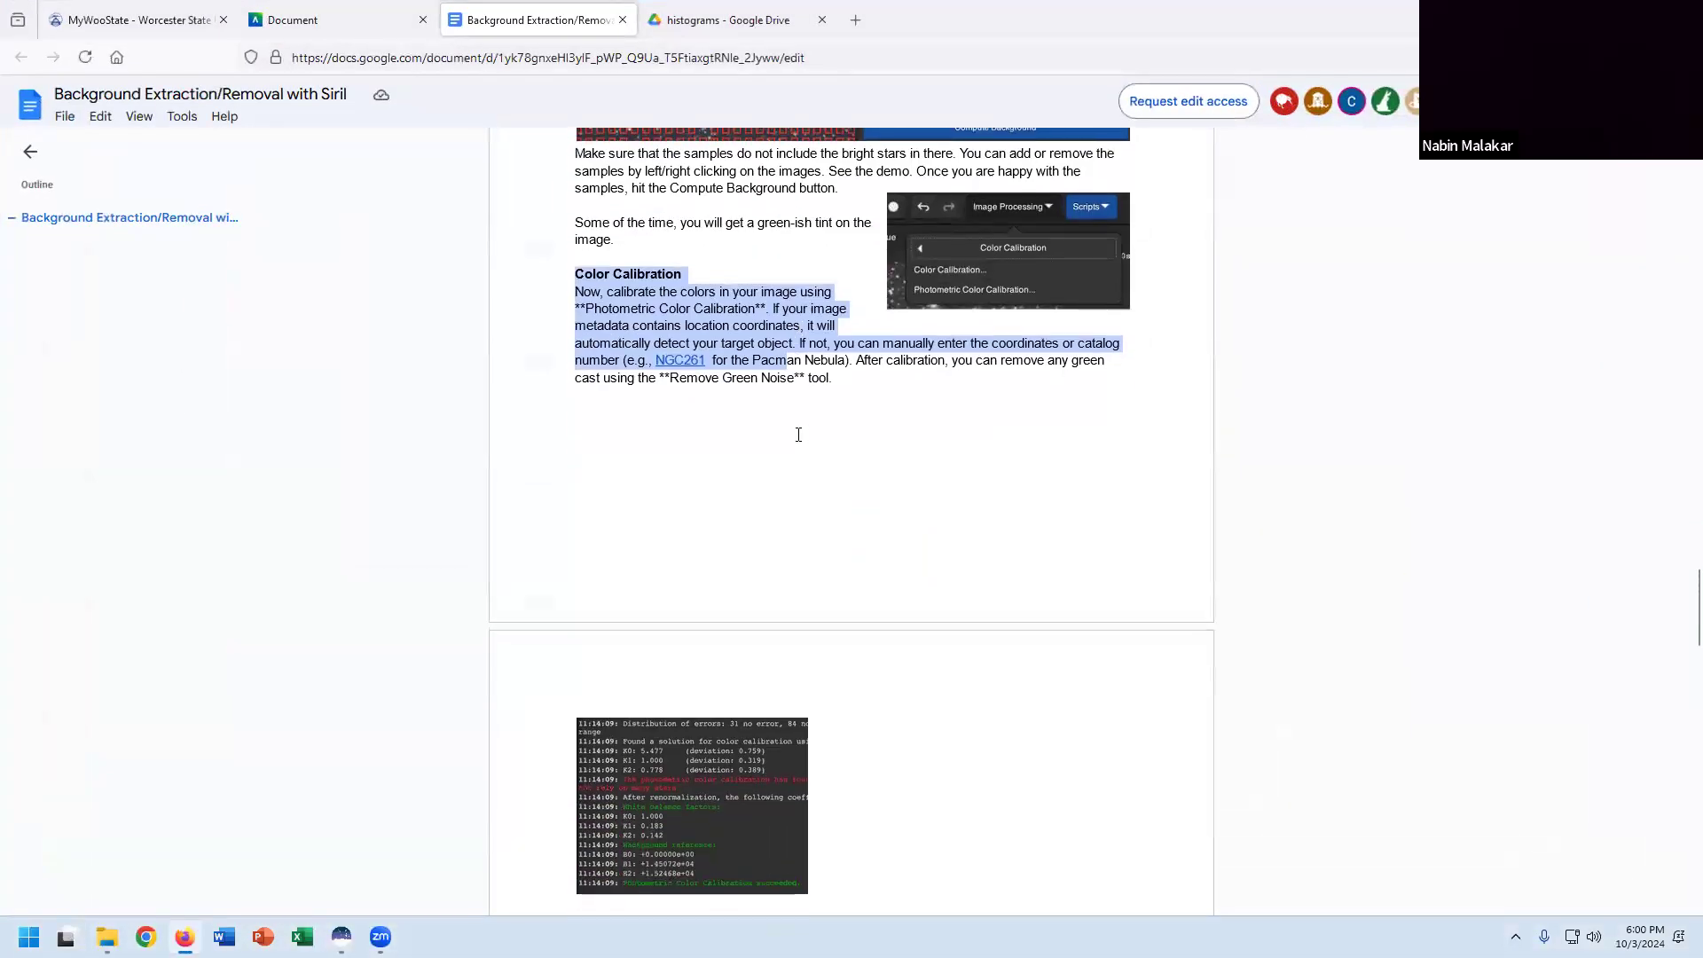
scroll(798, 434, "down", 2)
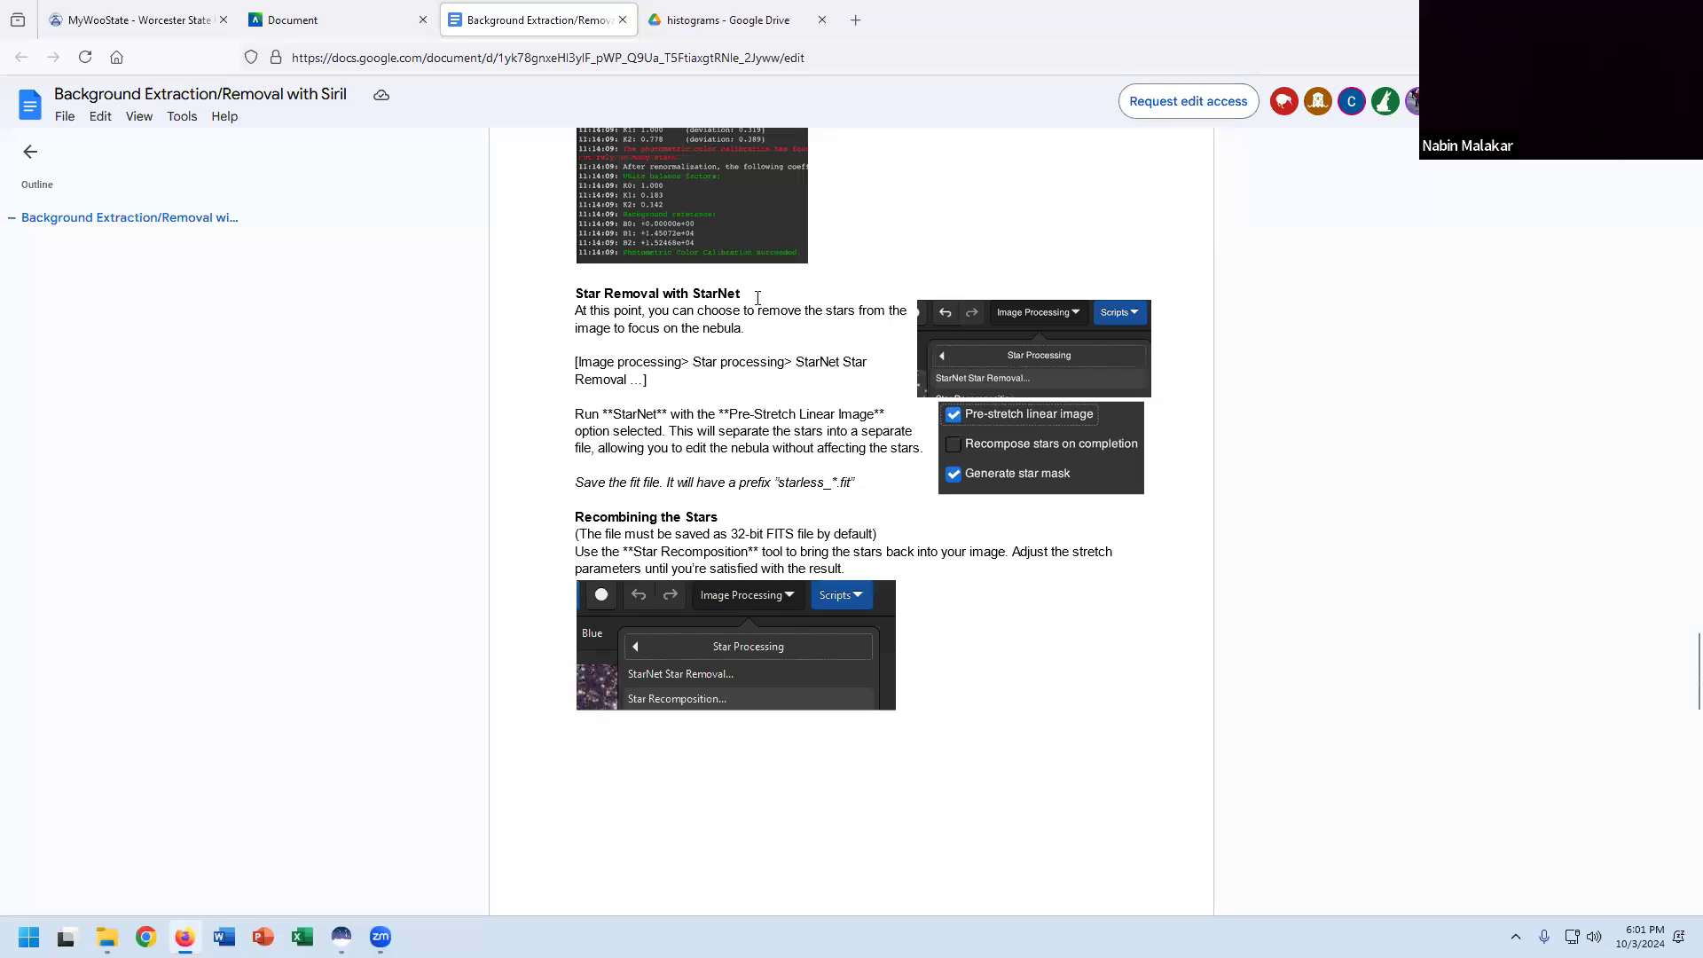
scroll(757, 297, "up", 3)
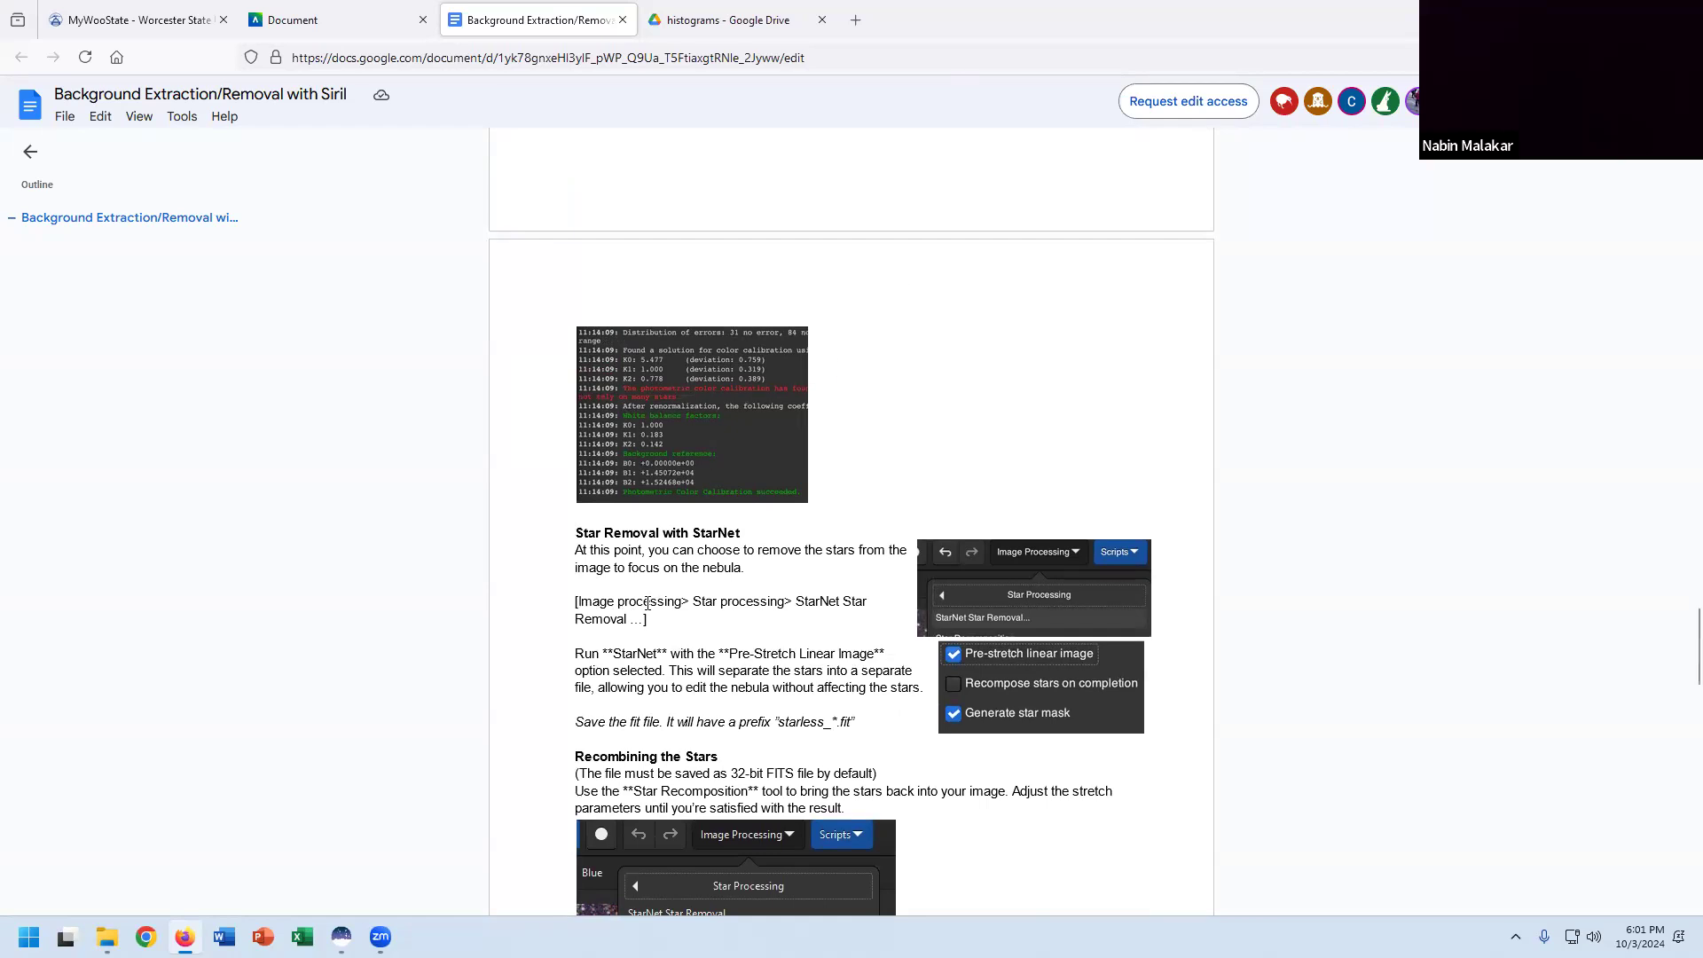
left_click_drag(576, 532, 748, 530)
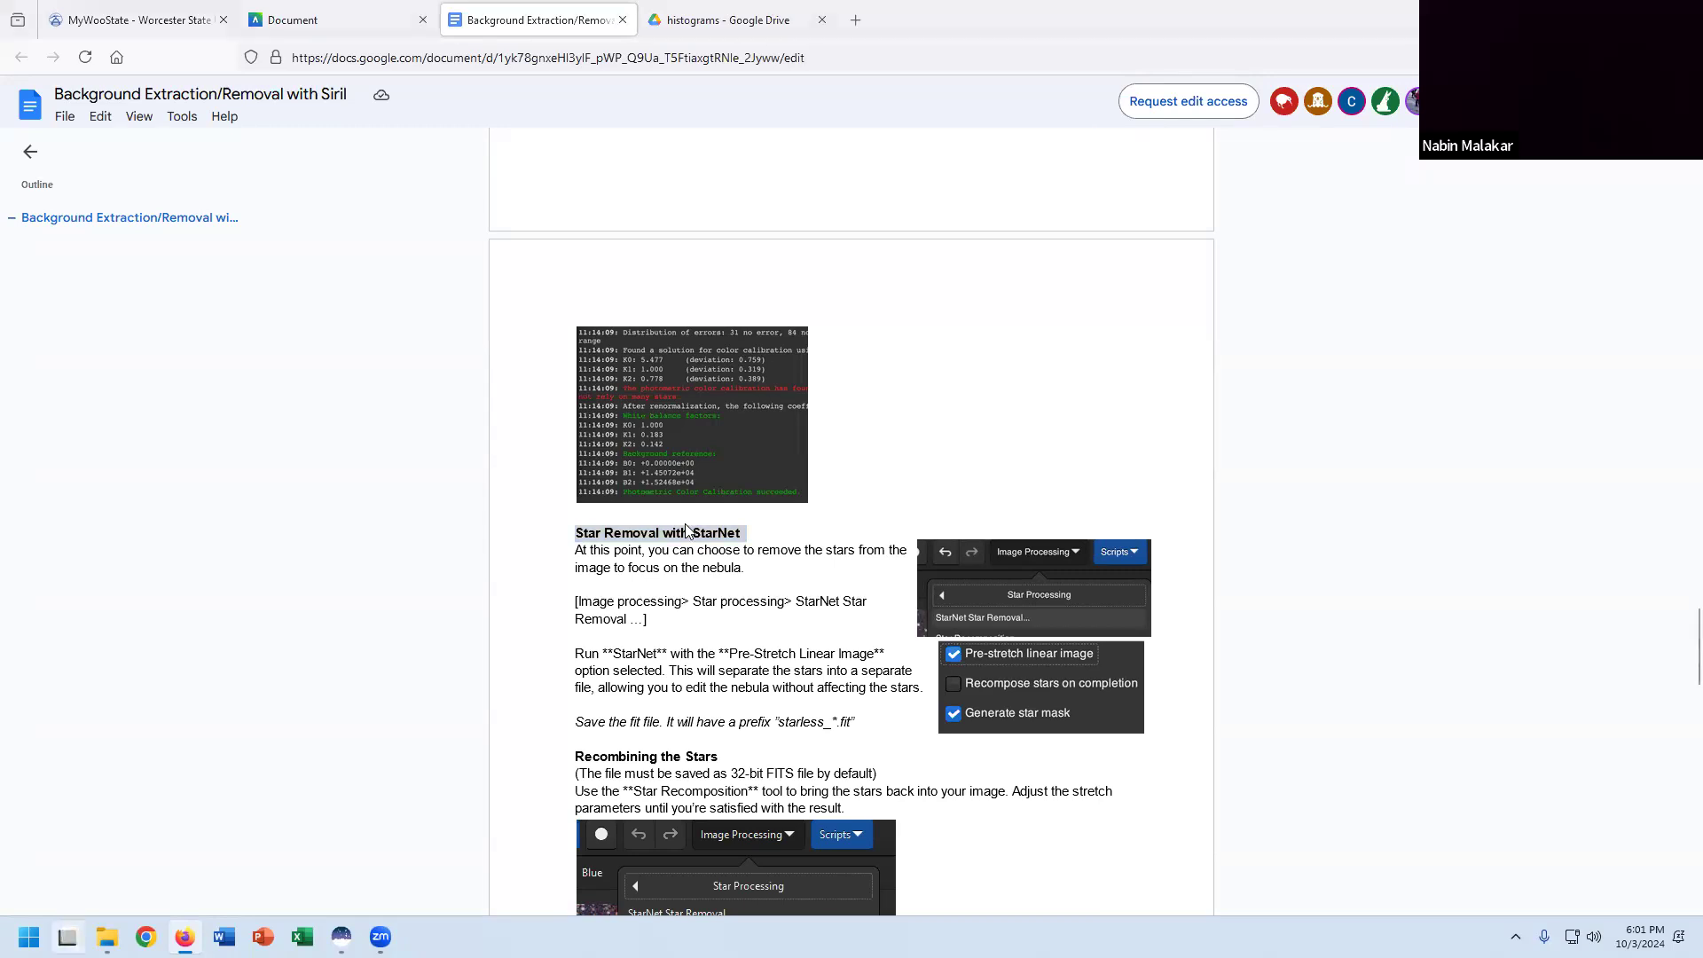
Return to Siril and run StarNet star removal on the image with Pre-stretch linear image and Generate star mask enabled.
left_click(65, 937)
left_click(679, 294)
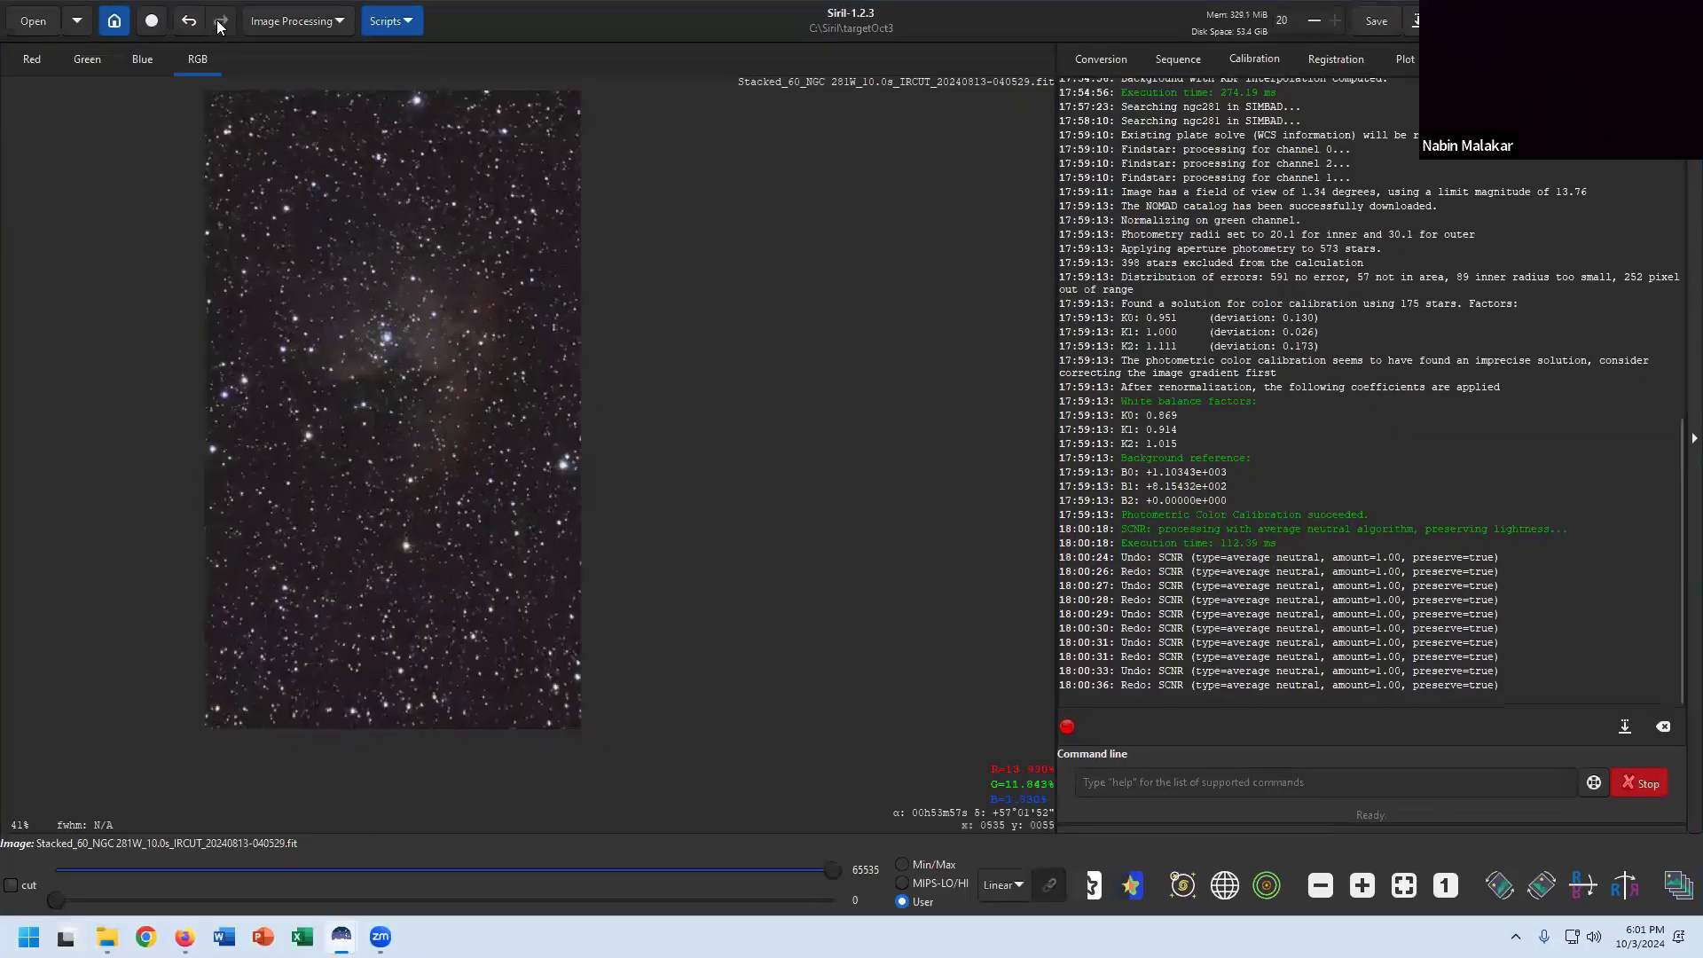
left_click(288, 22)
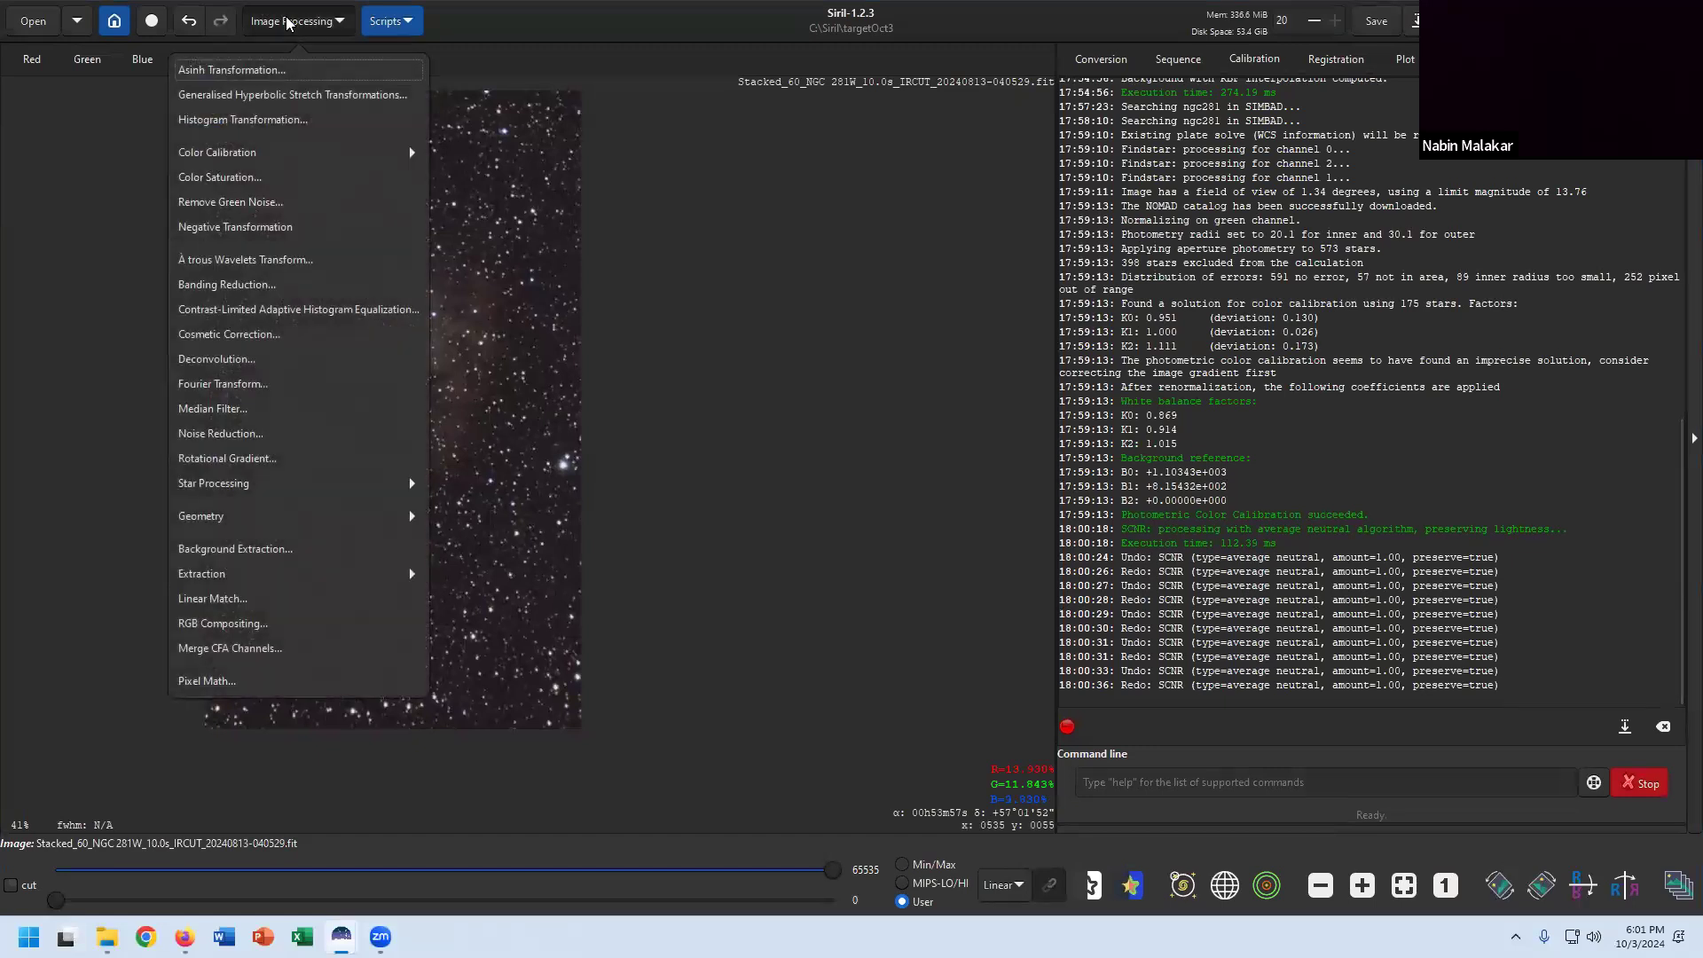
left_click(284, 486)
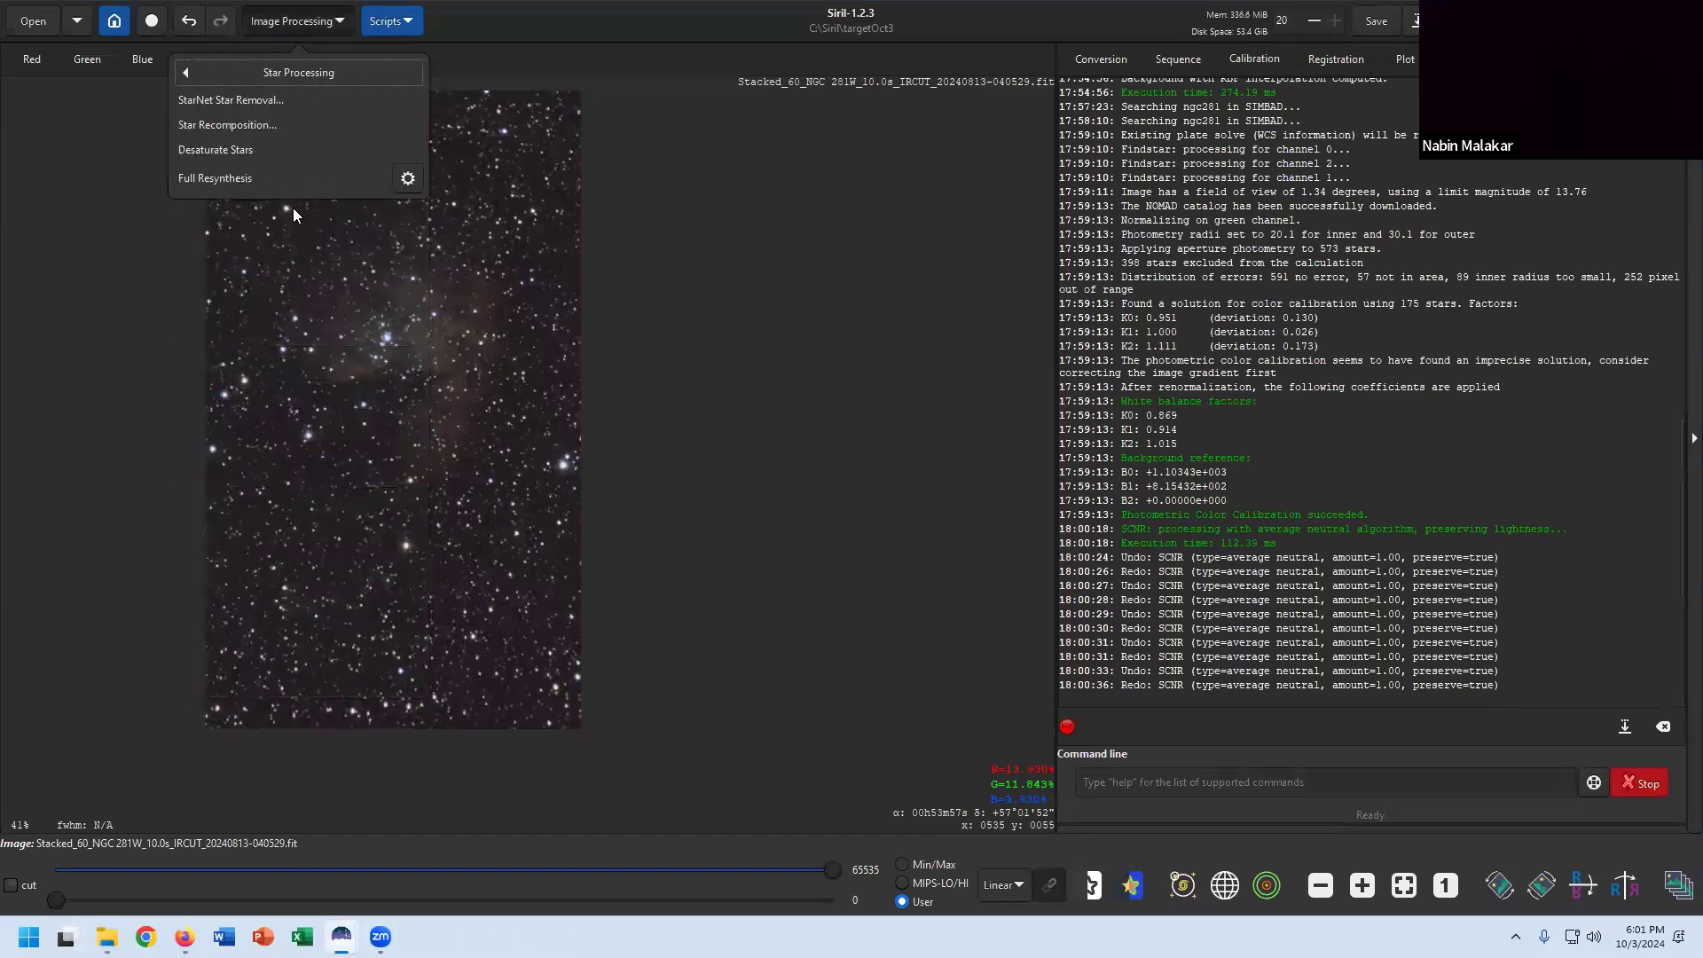
left_click(300, 101)
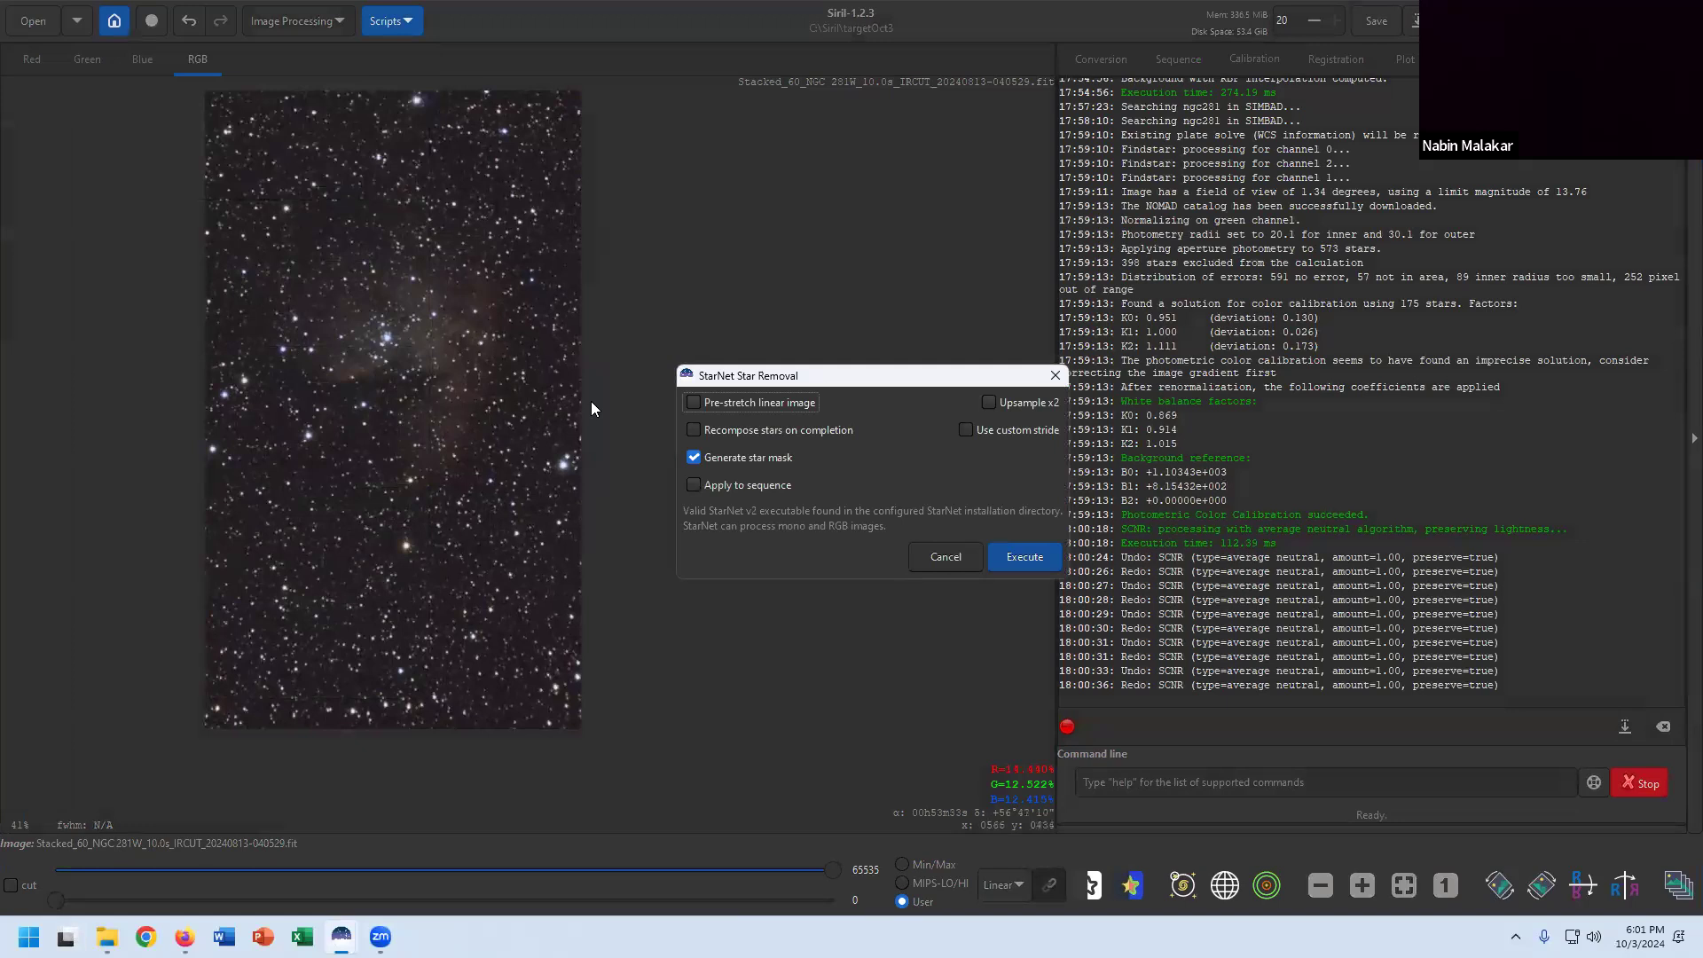
left_click(756, 401)
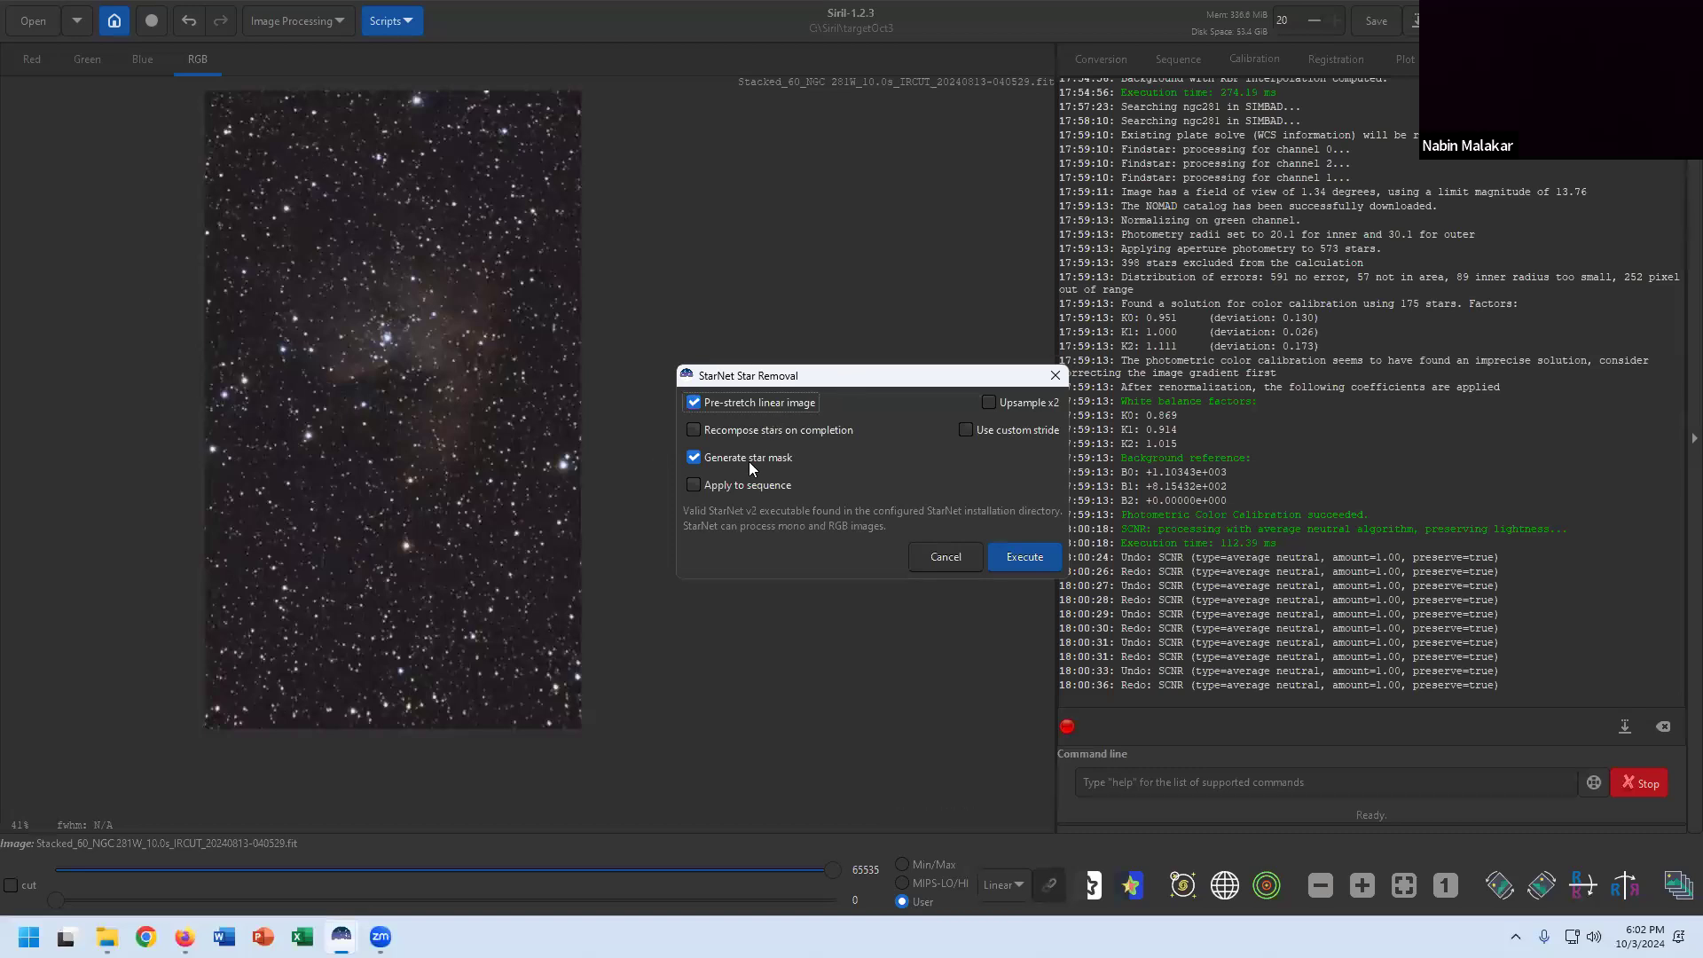
left_click(1014, 559)
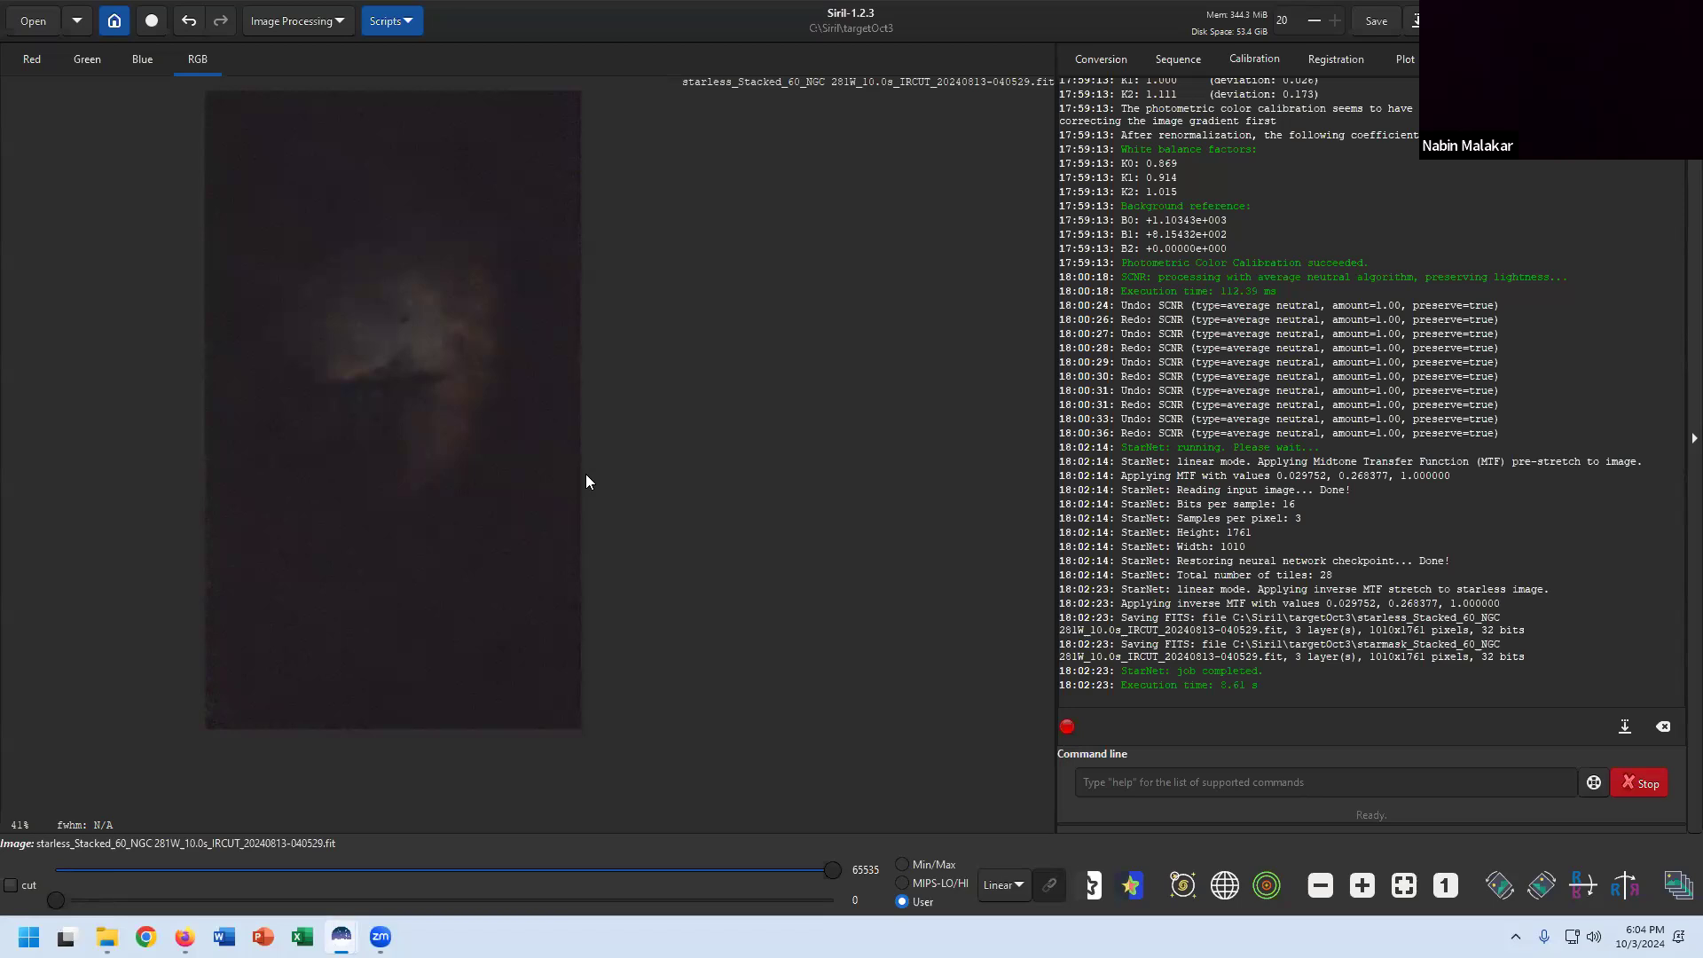
Switch to the guide in Firefox and check the instructions on star removal and recombining the stars.
key("super+Tab")
left_click(709, 222)
scroll(767, 531, "down", 3)
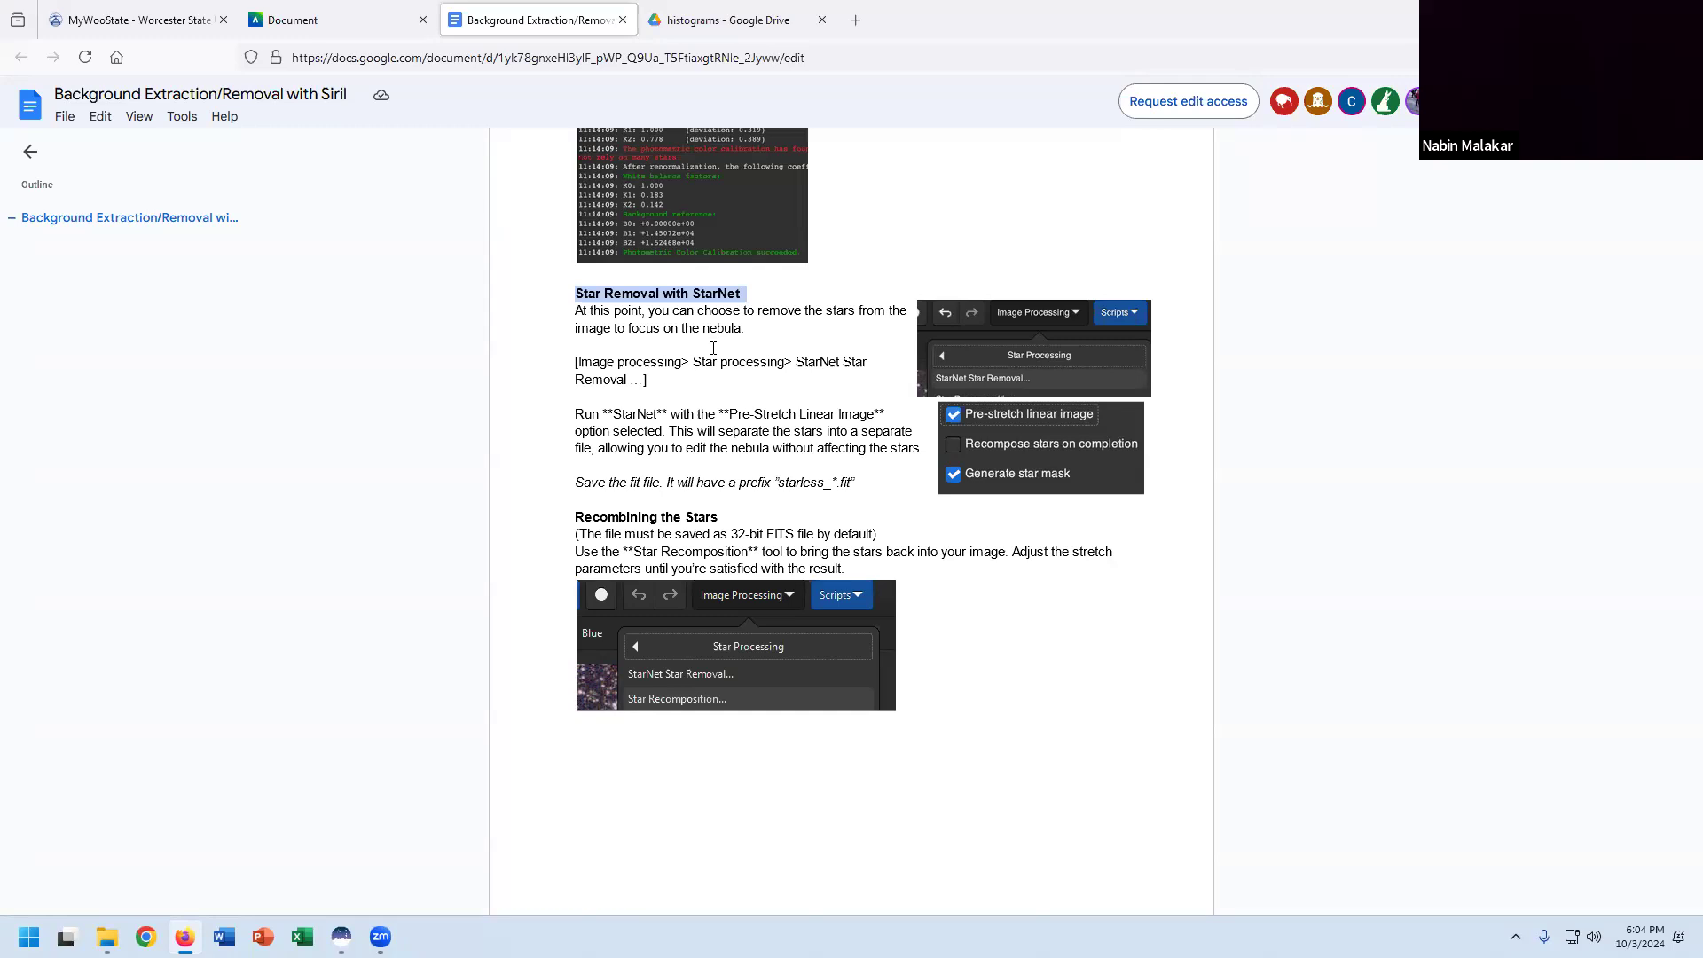
Back in Siril, apply a histogram stretch to the starless image with midtones 0.2973617, shadows 0.0790816 and highlights 0.9132653, starting from autostretch.
key("super+Tab")
left_click(728, 236)
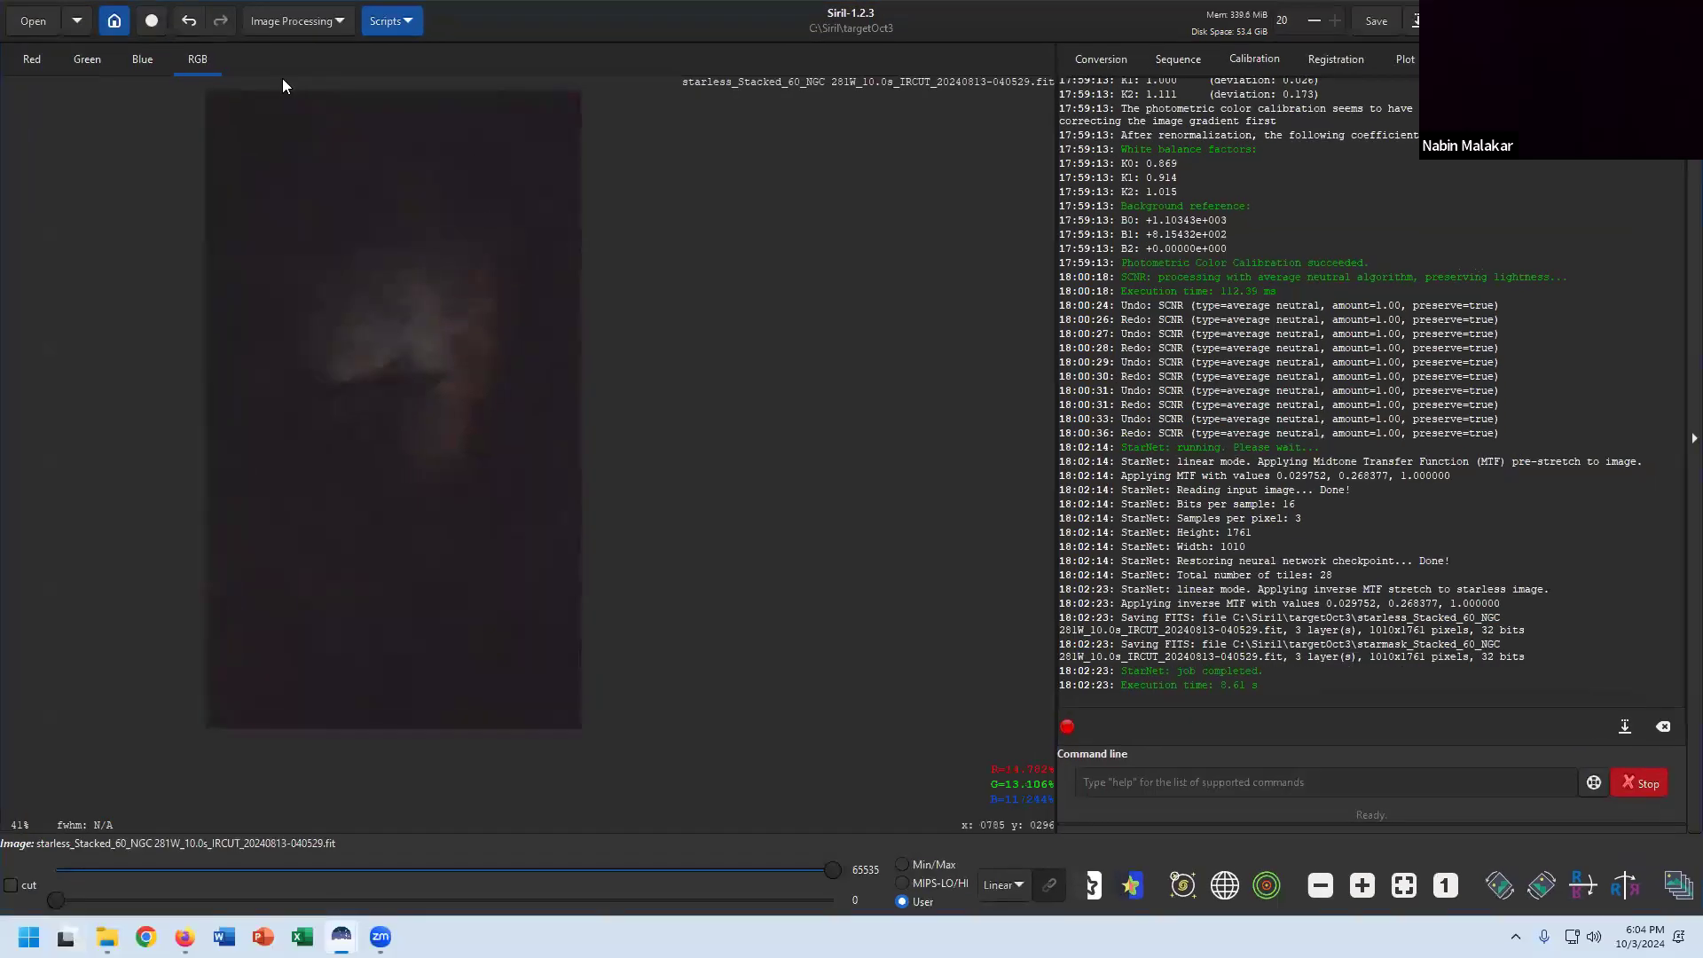
left_click(301, 24)
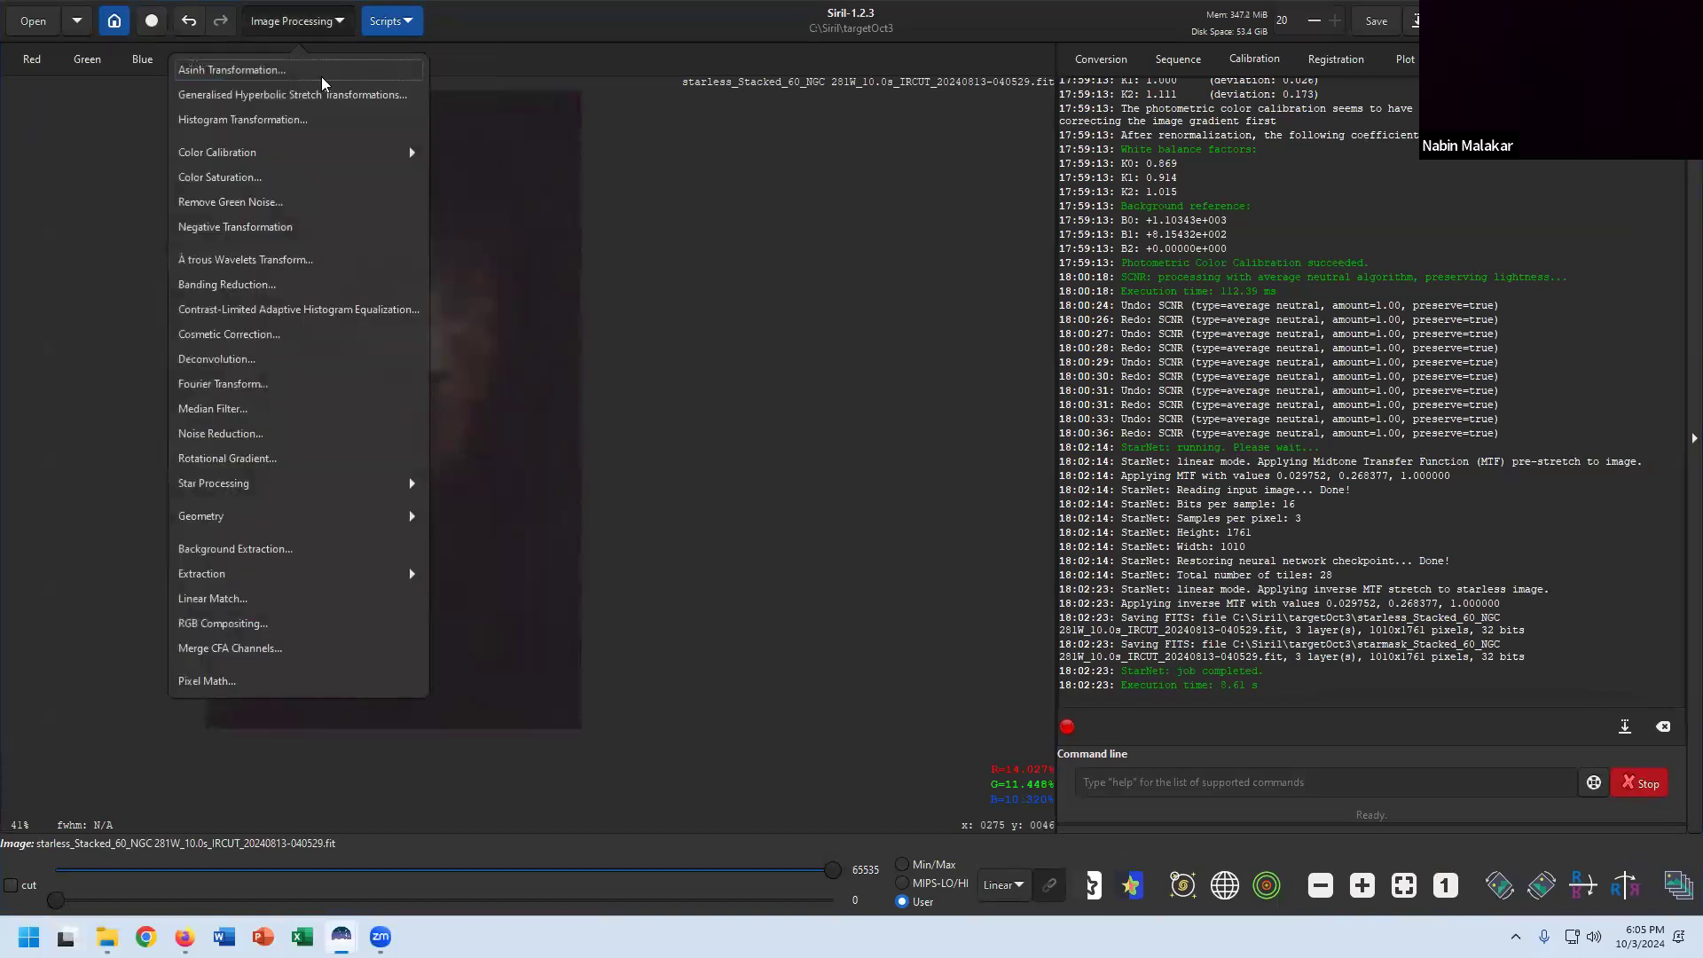
left_click(315, 129)
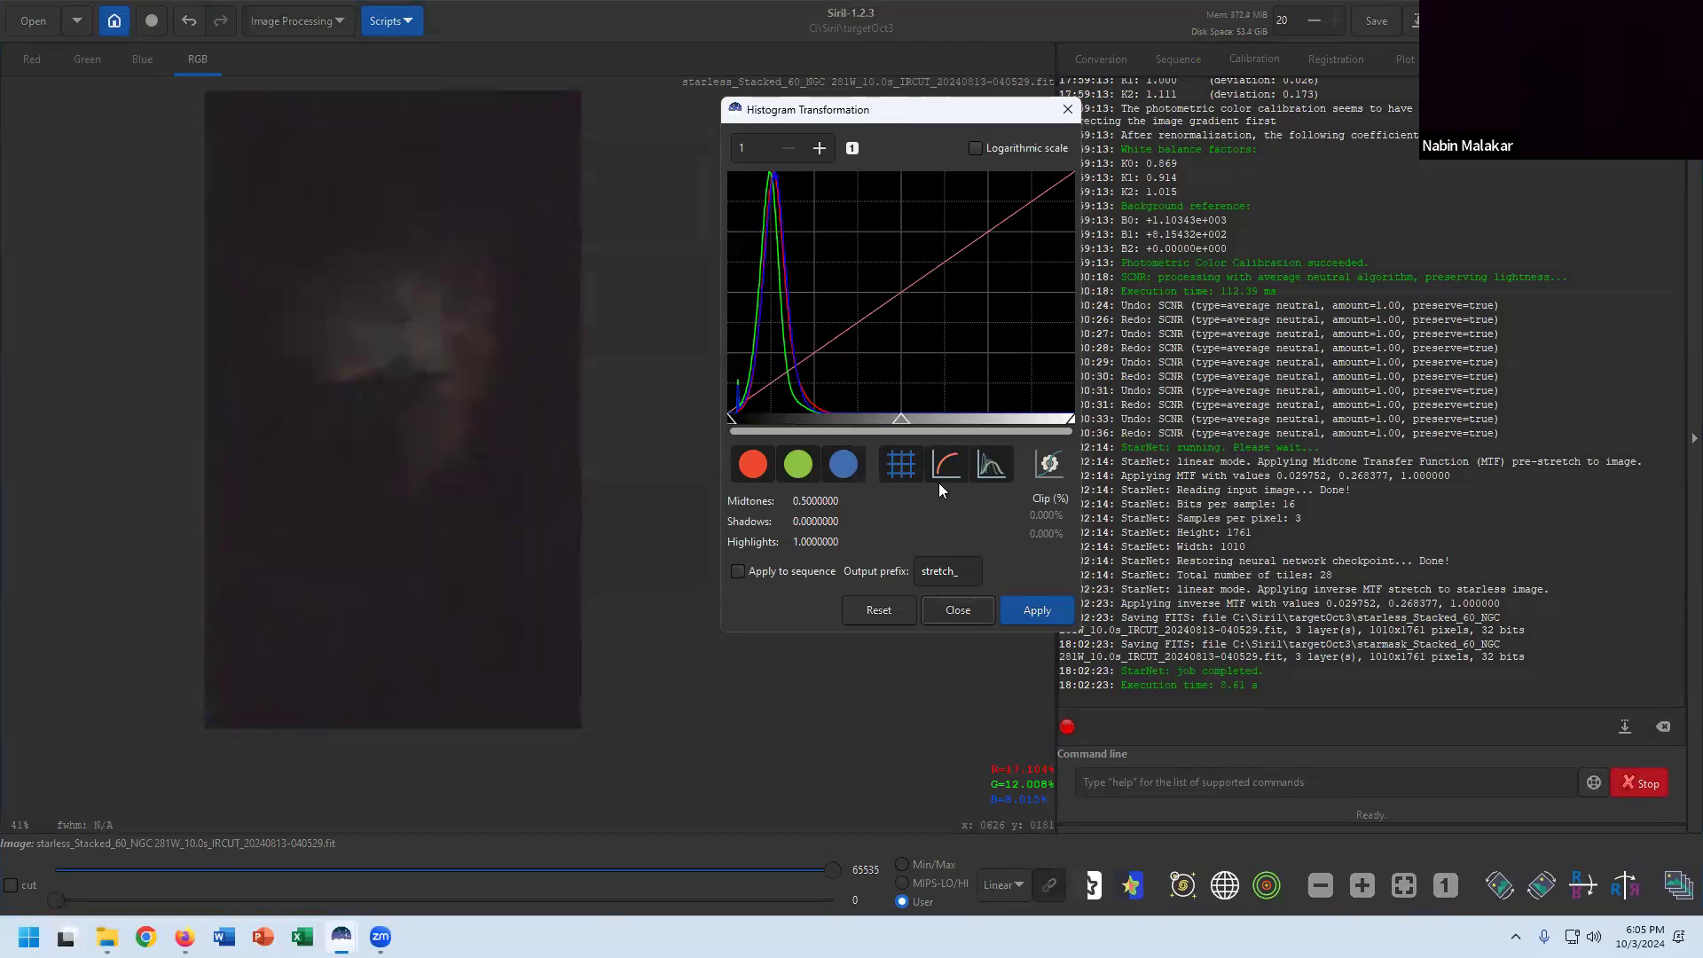
left_click(1049, 469)
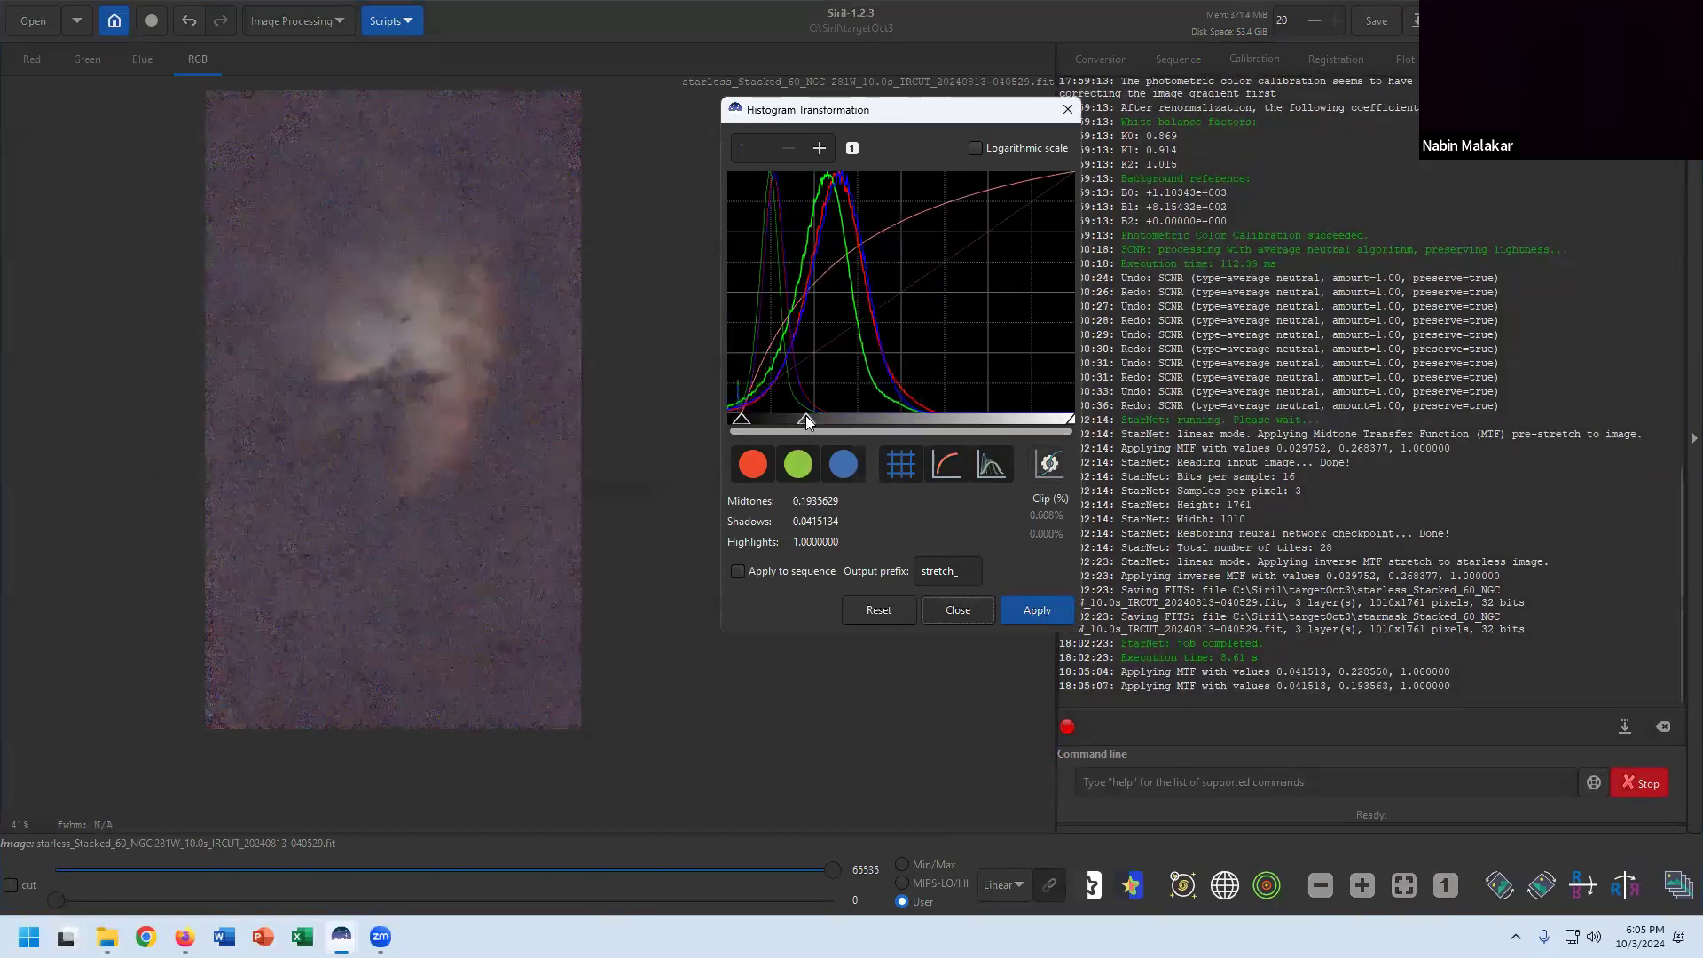
left_click_drag(807, 424, 840, 424)
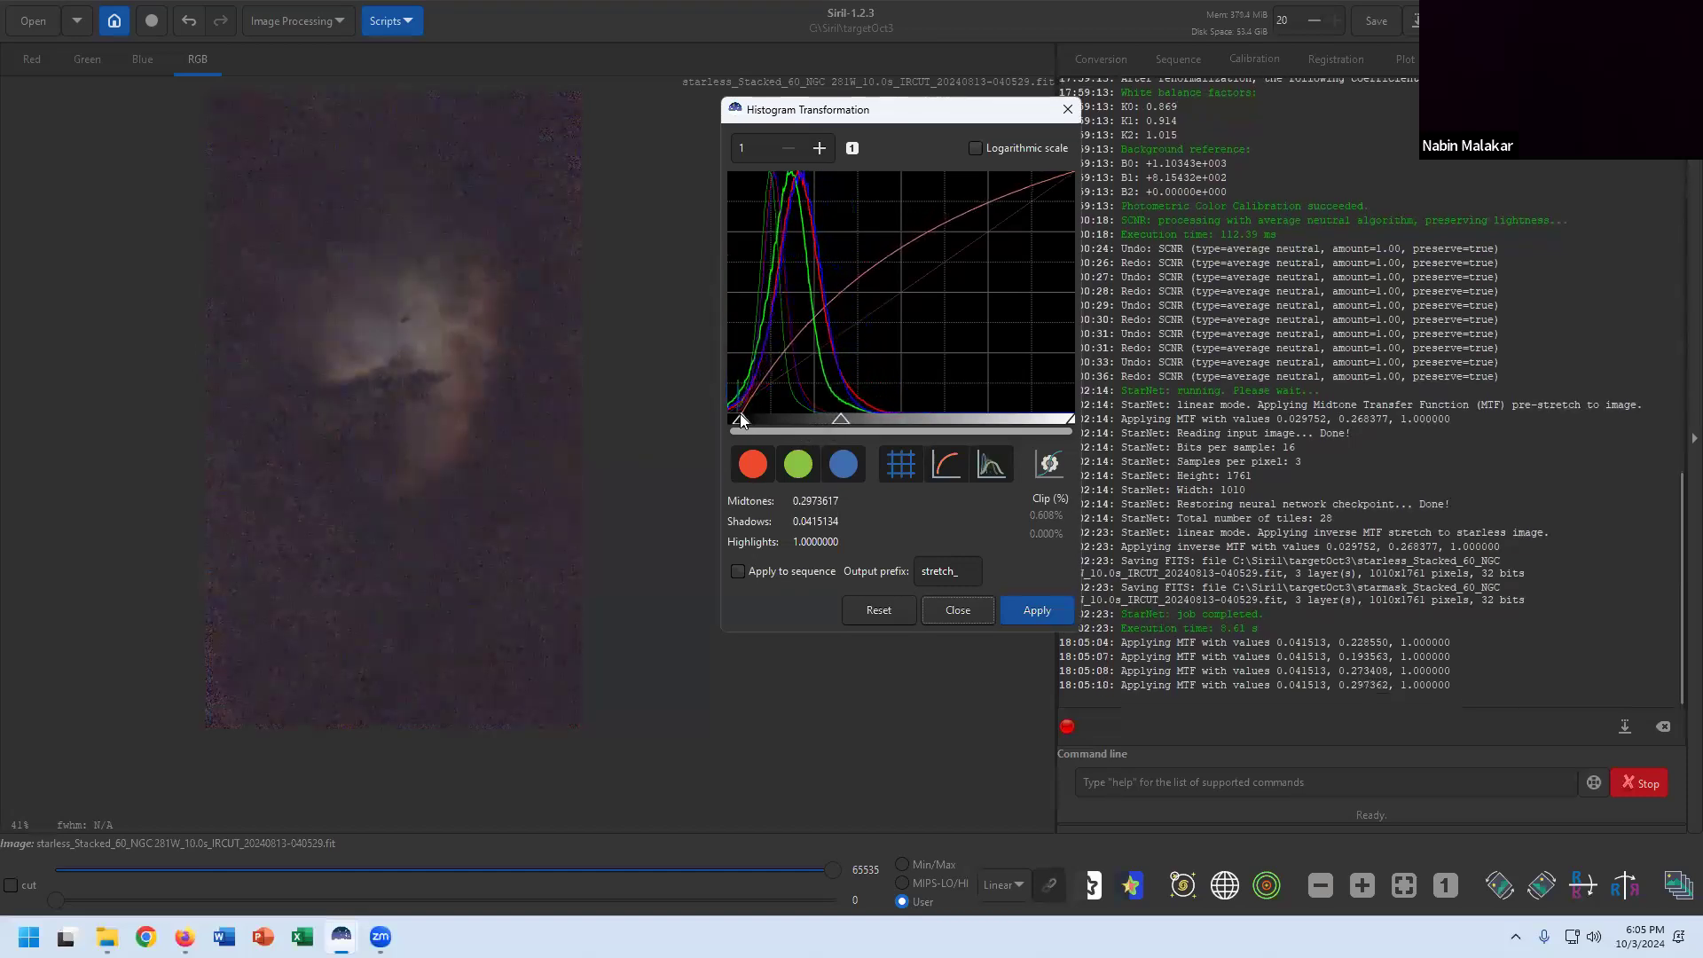
left_click_drag(742, 427, 755, 419)
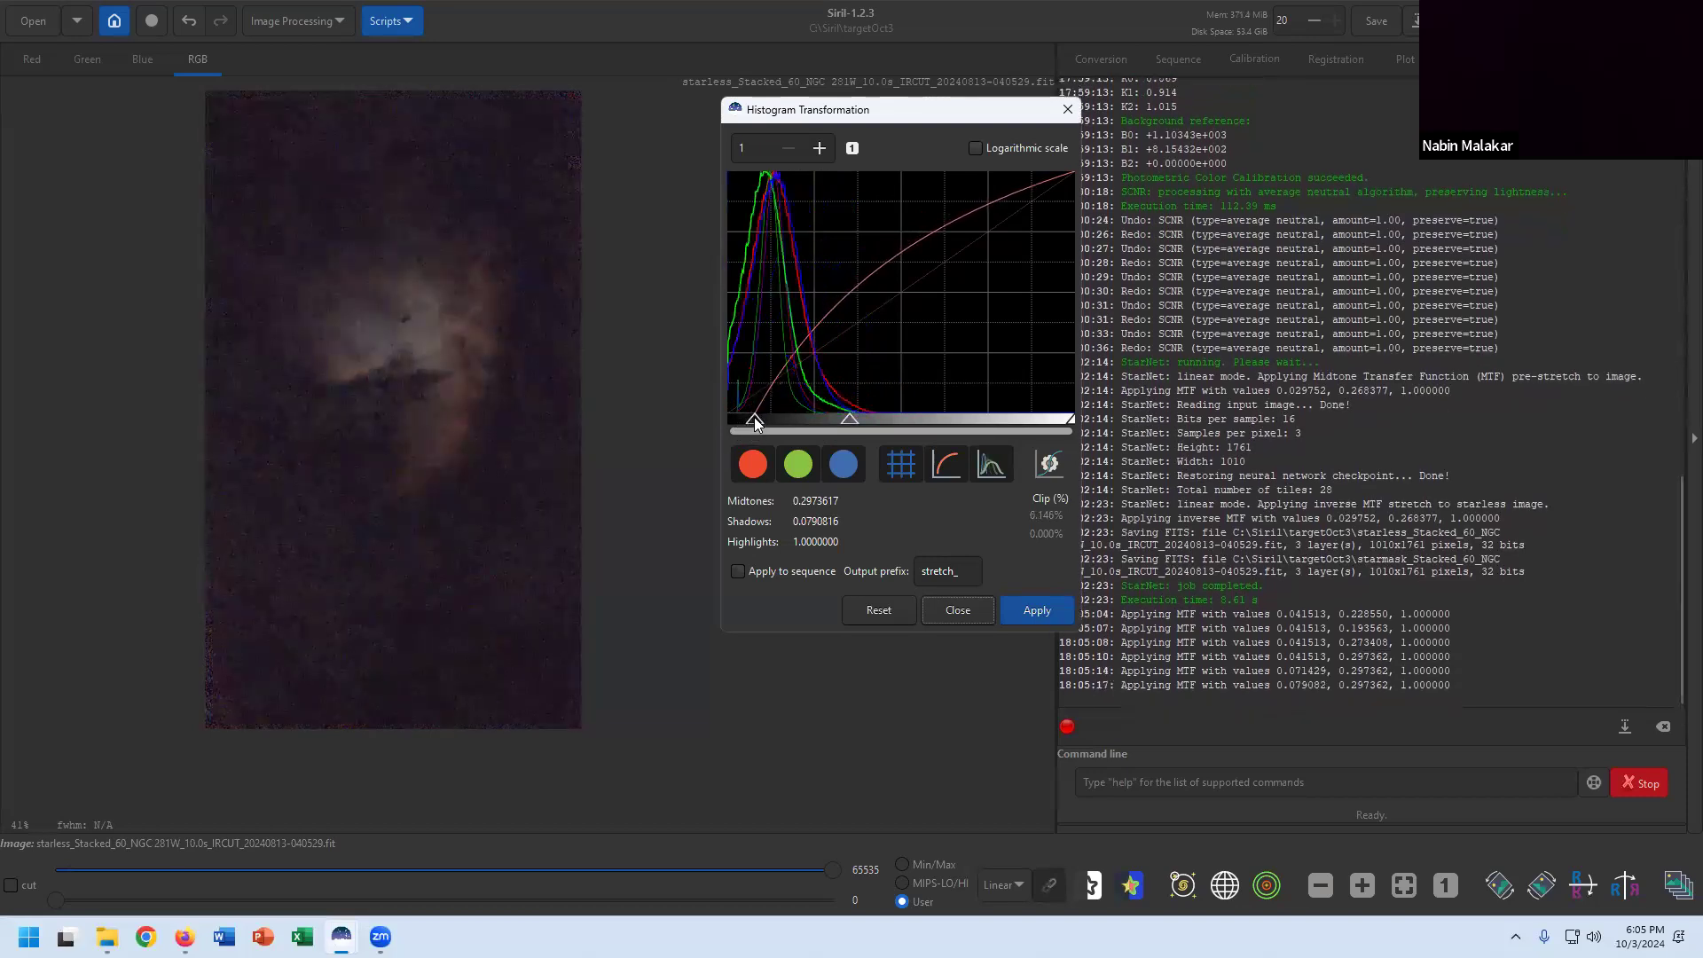
left_click_drag(1069, 427, 1045, 423)
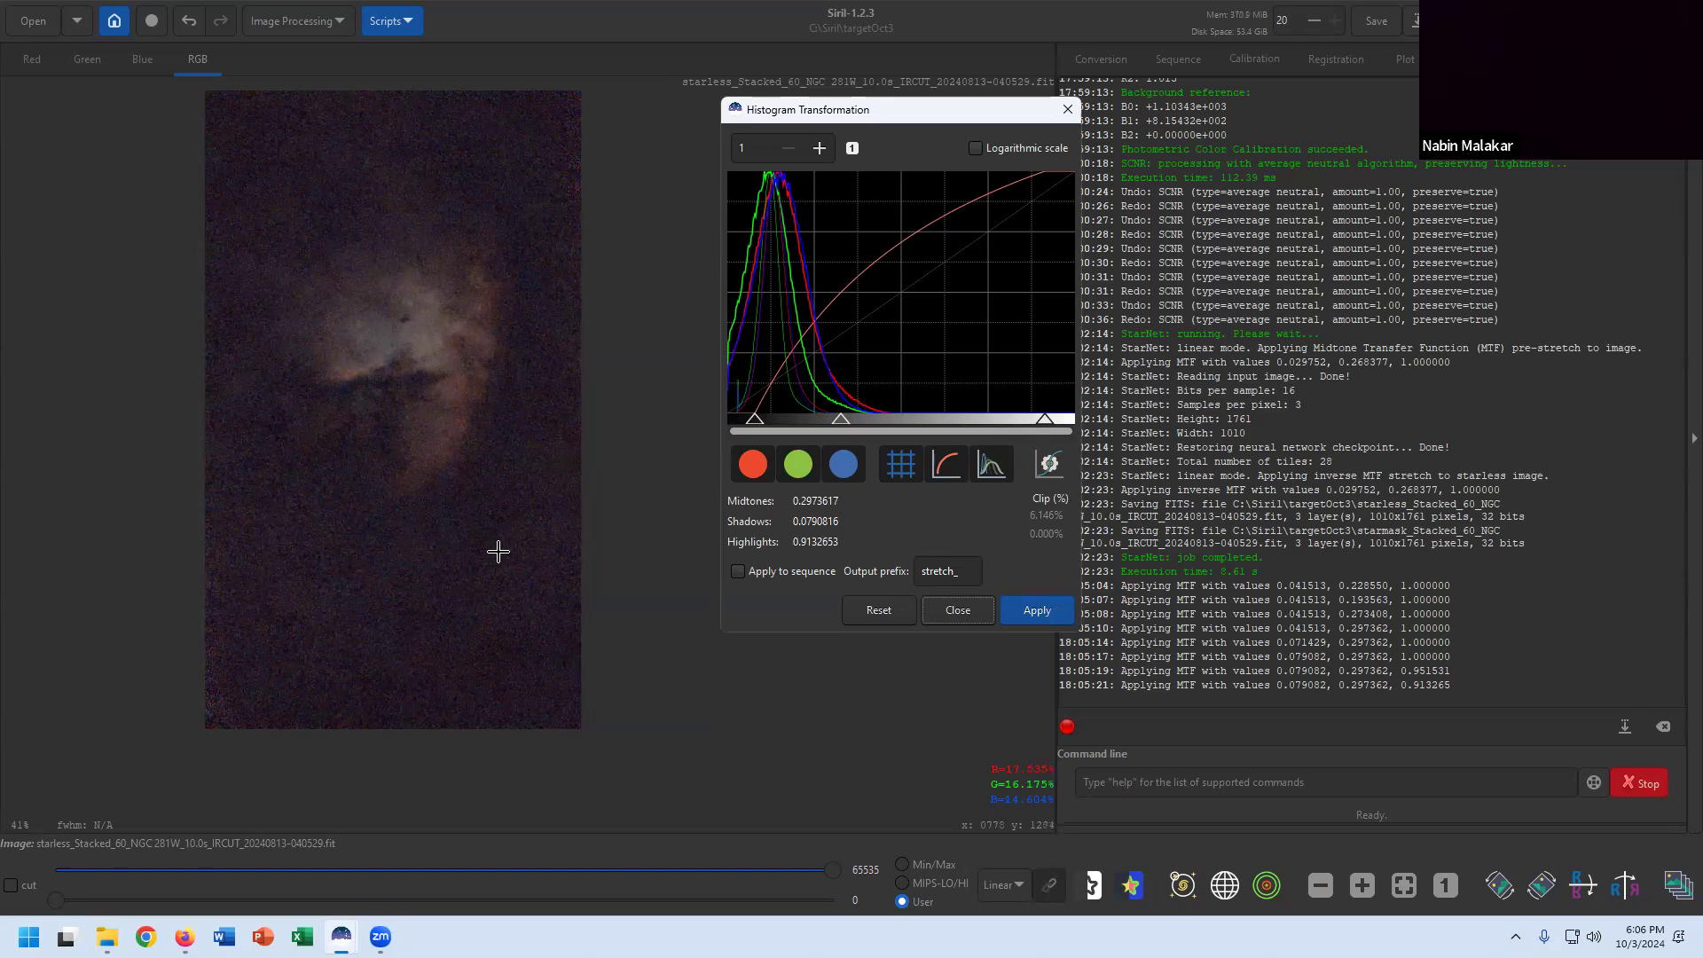
left_click(1049, 614)
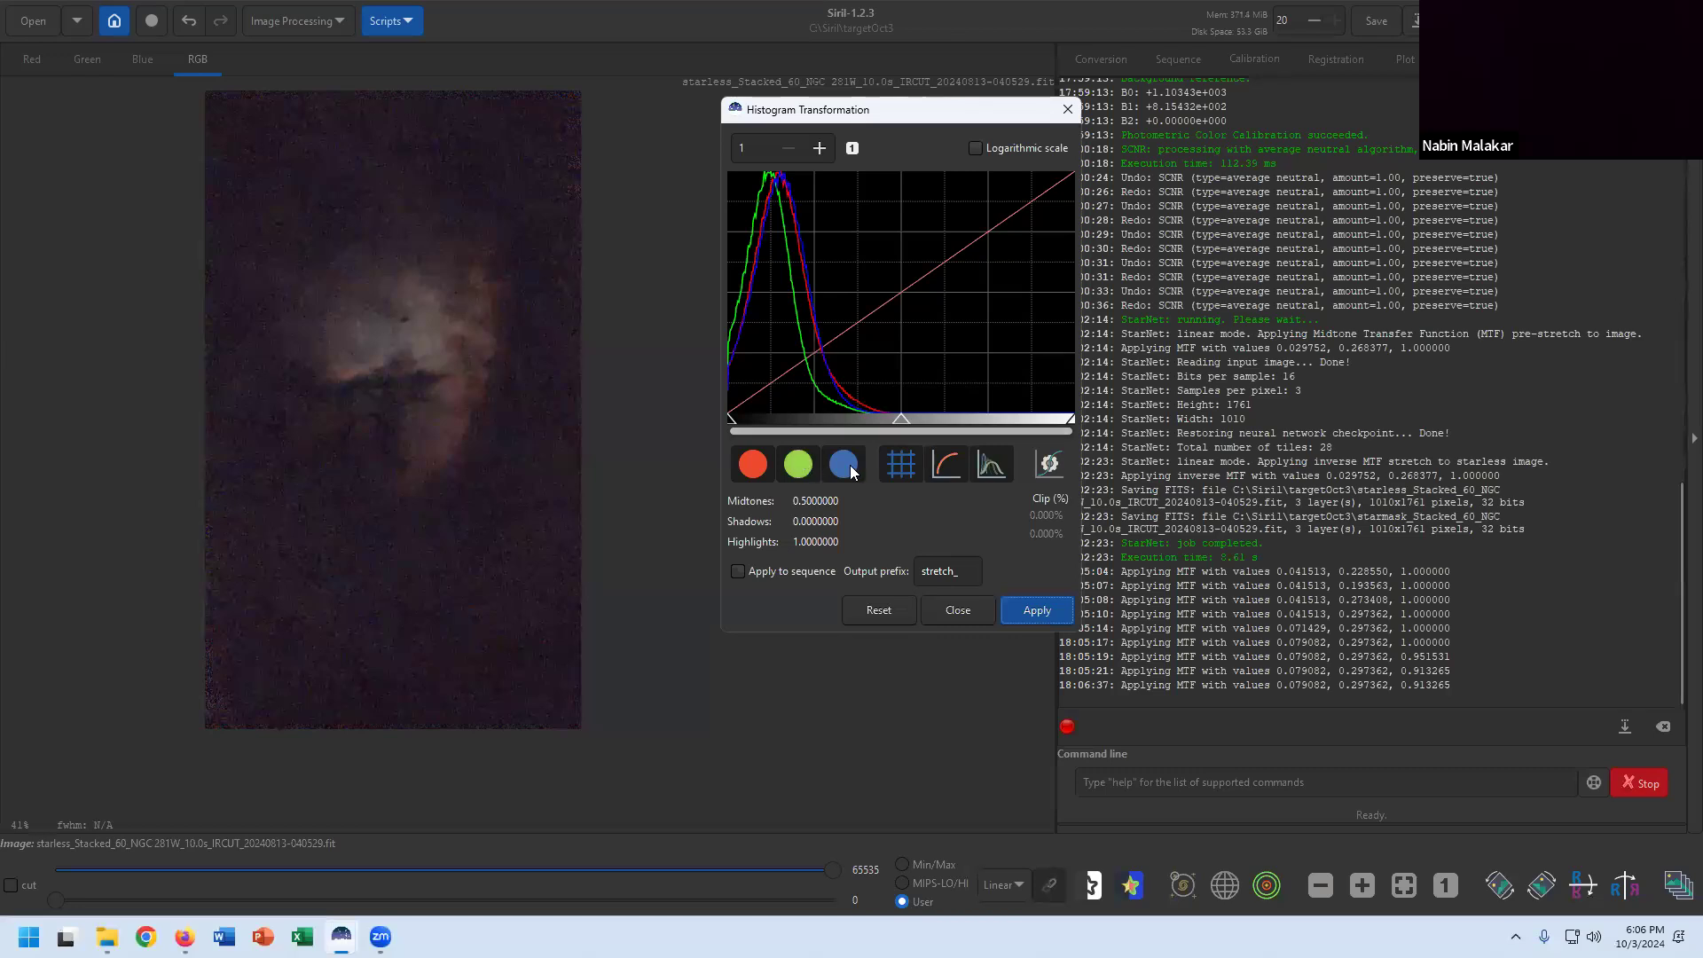
Apply a second histogram stretch with midtones 0.3908356, shadows 0.0535714 and highlights 1.0, then close the dialog.
left_click(1050, 465)
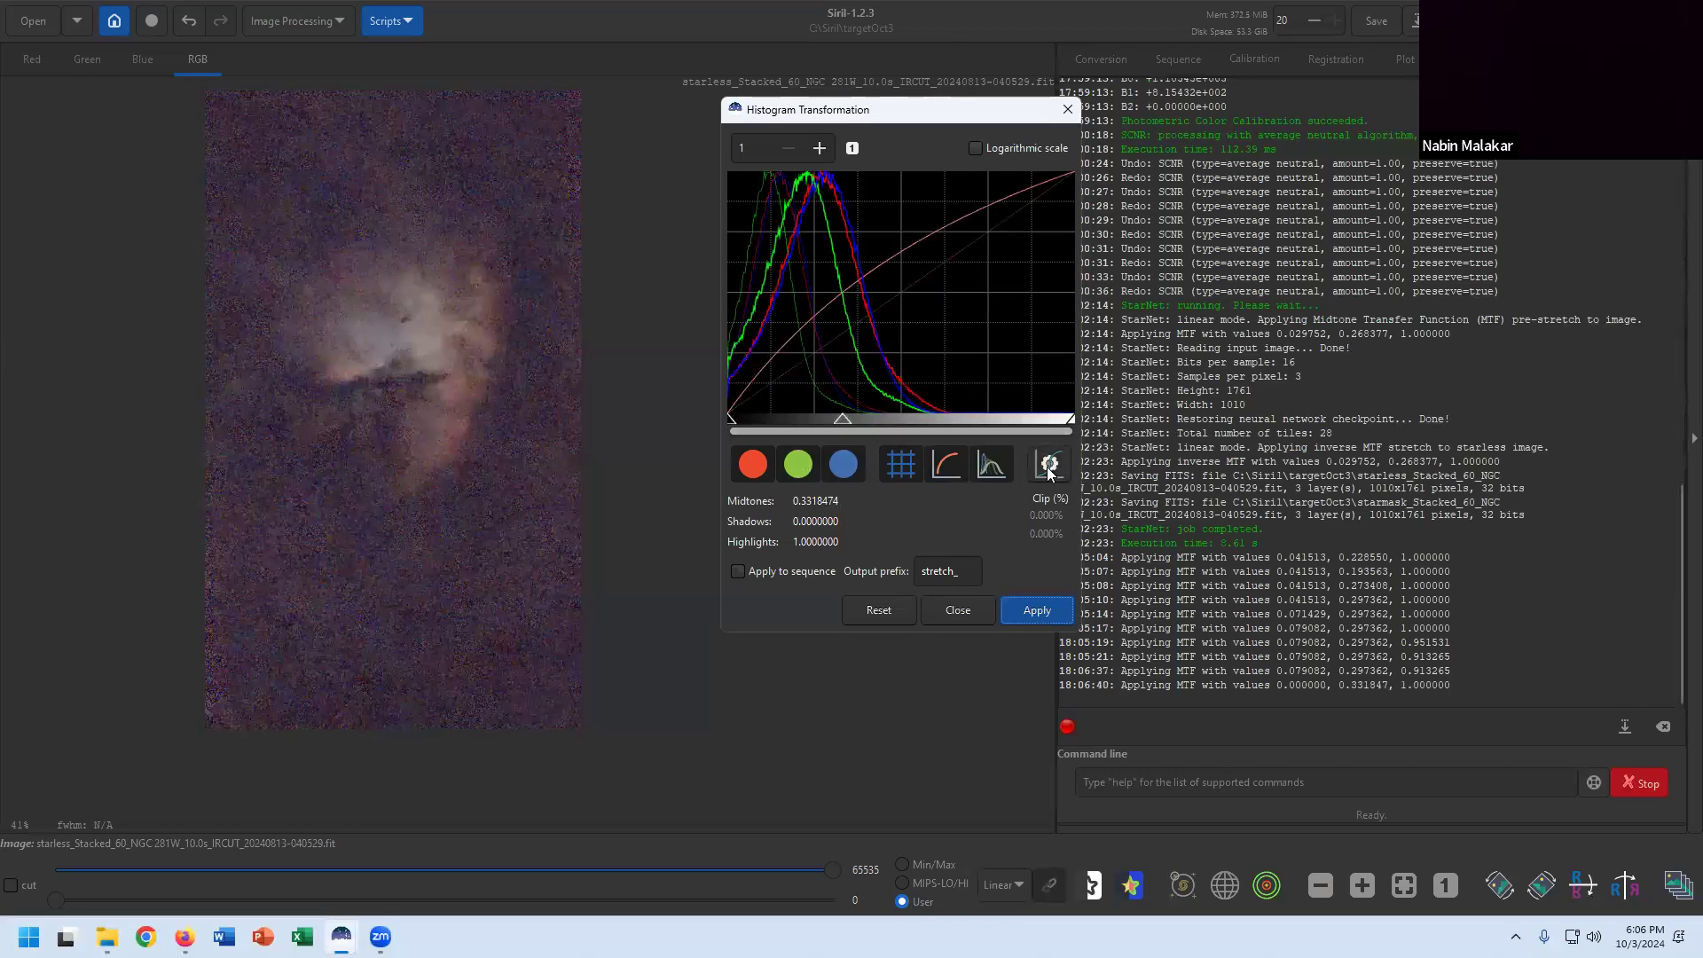
mouse_move(843, 420)
left_mouse_down()
mouse_move(823, 417)
mouse_move(853, 414)
left_mouse_up()
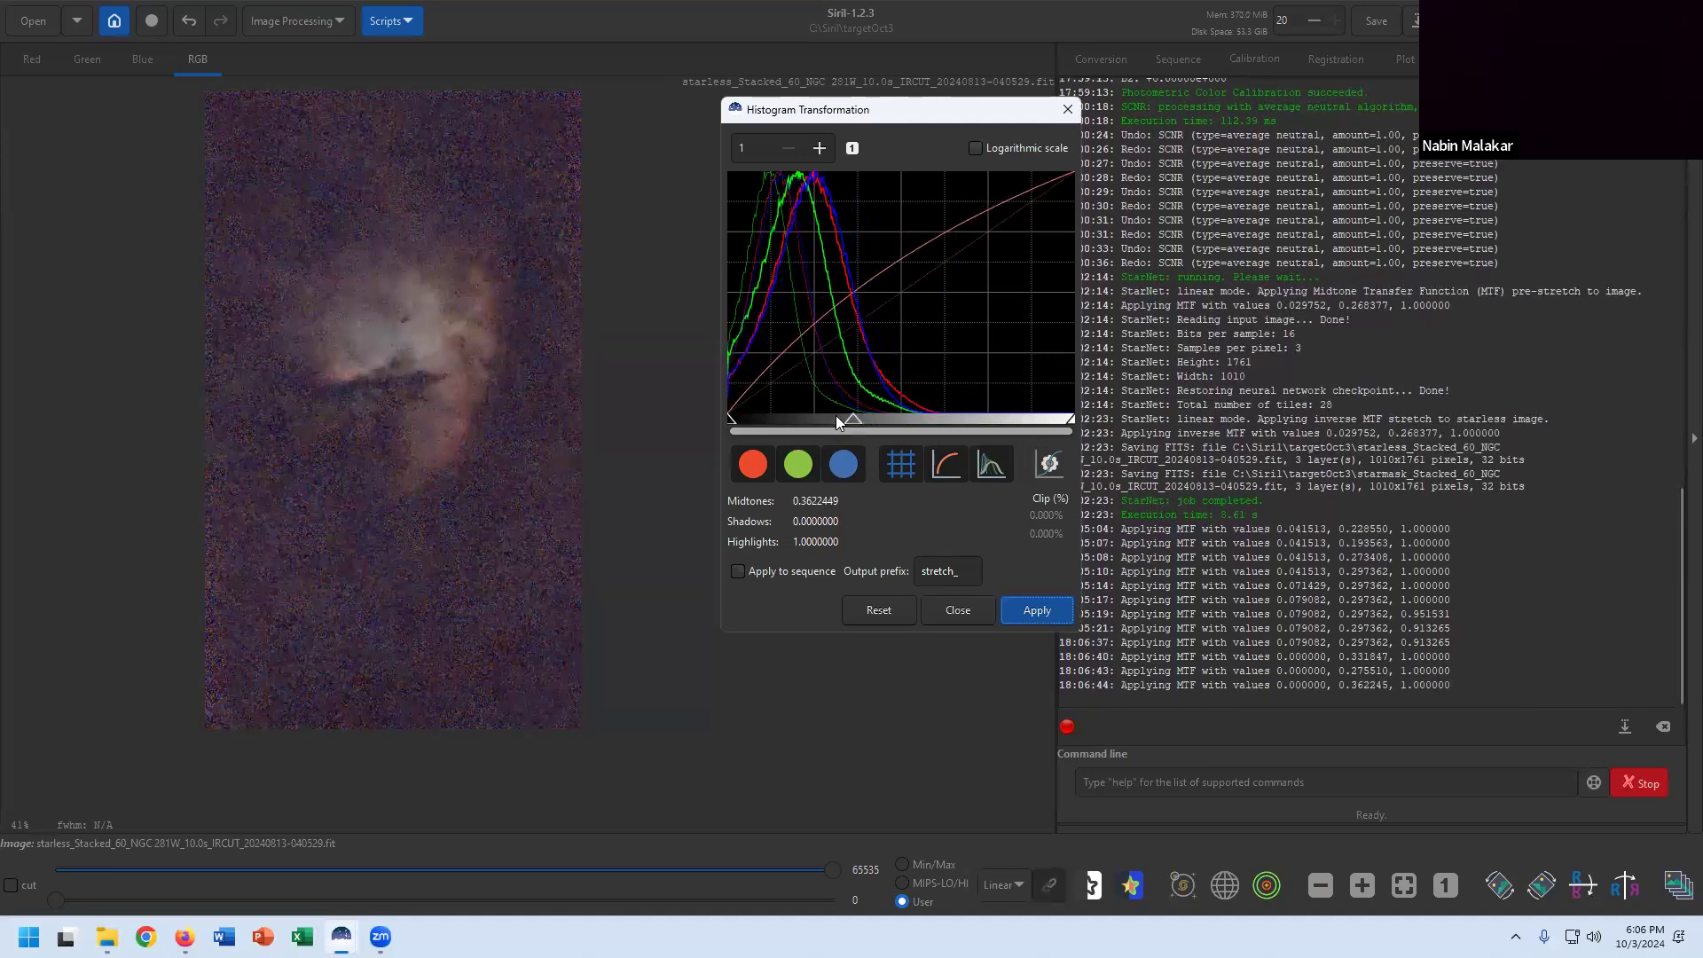
left_click_drag(731, 429, 746, 417)
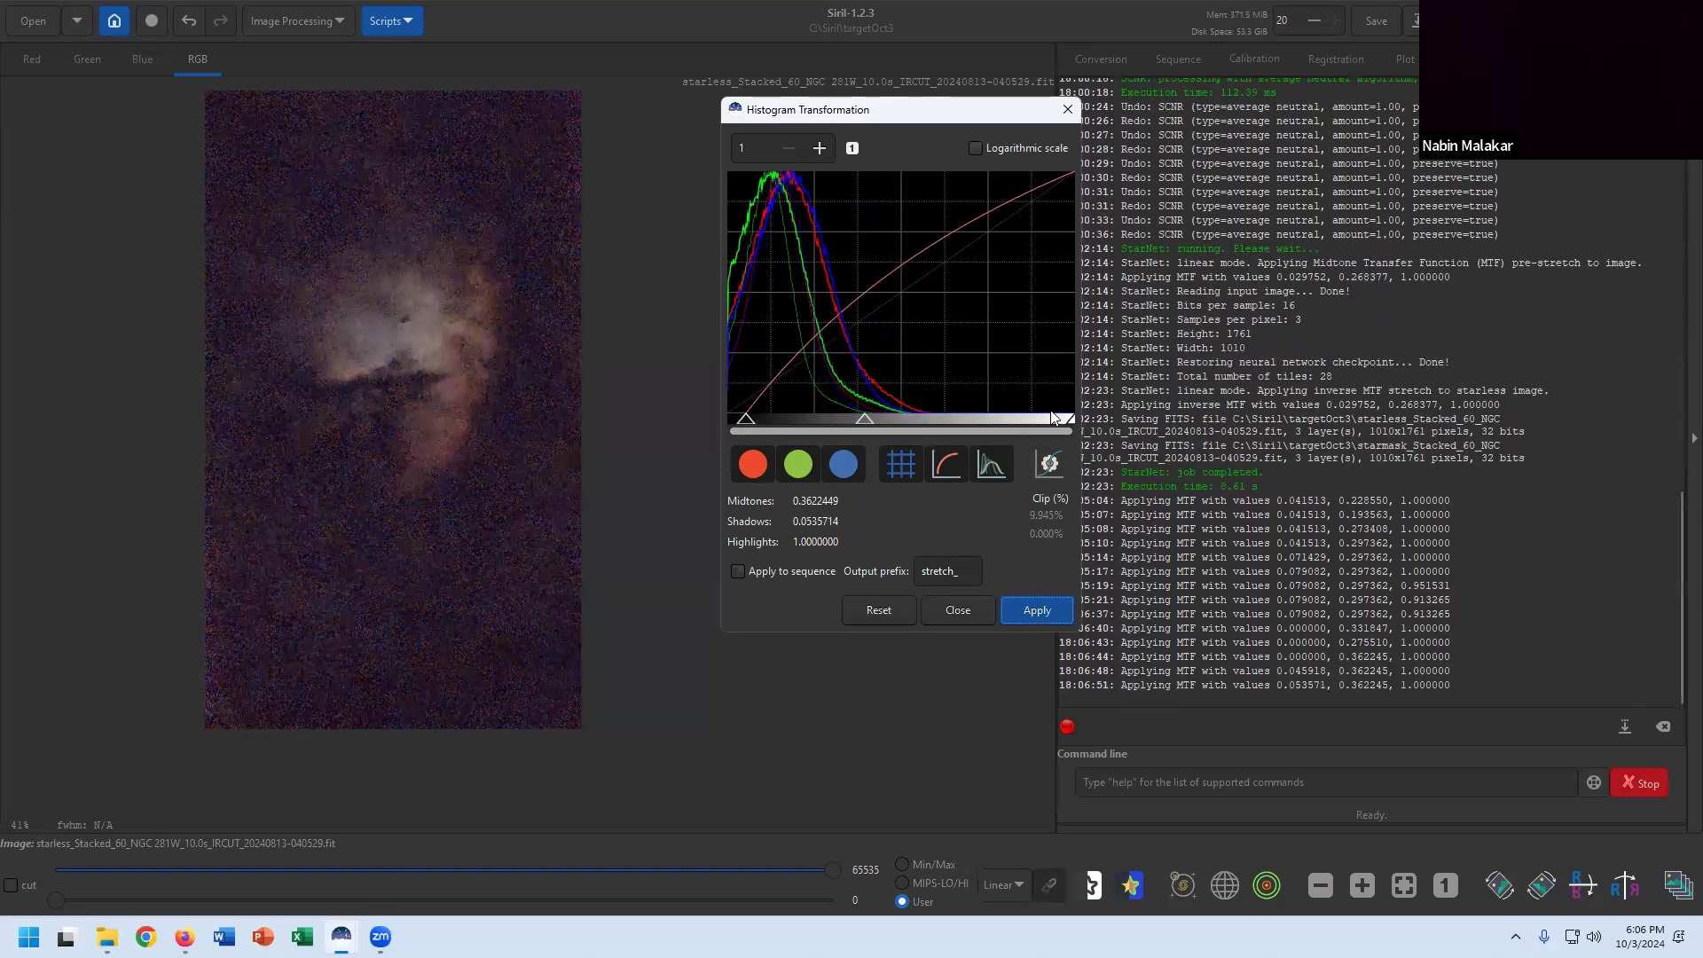
left_click_drag(865, 424, 870, 420)
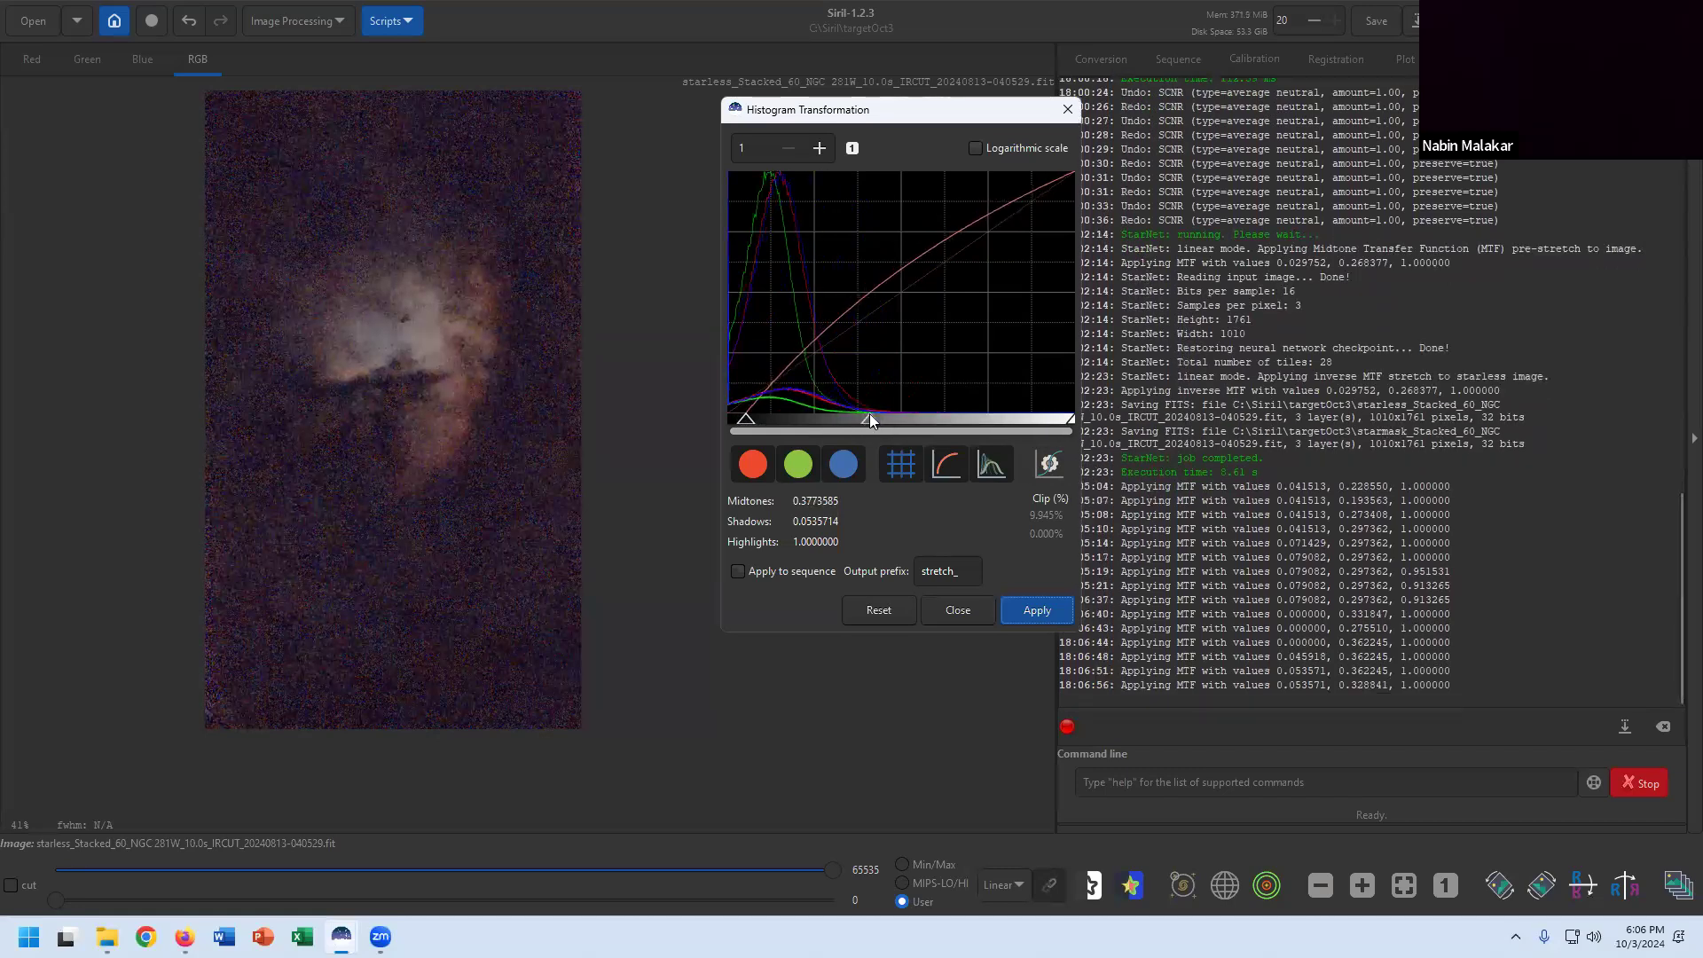
left_click_drag(869, 413, 875, 412)
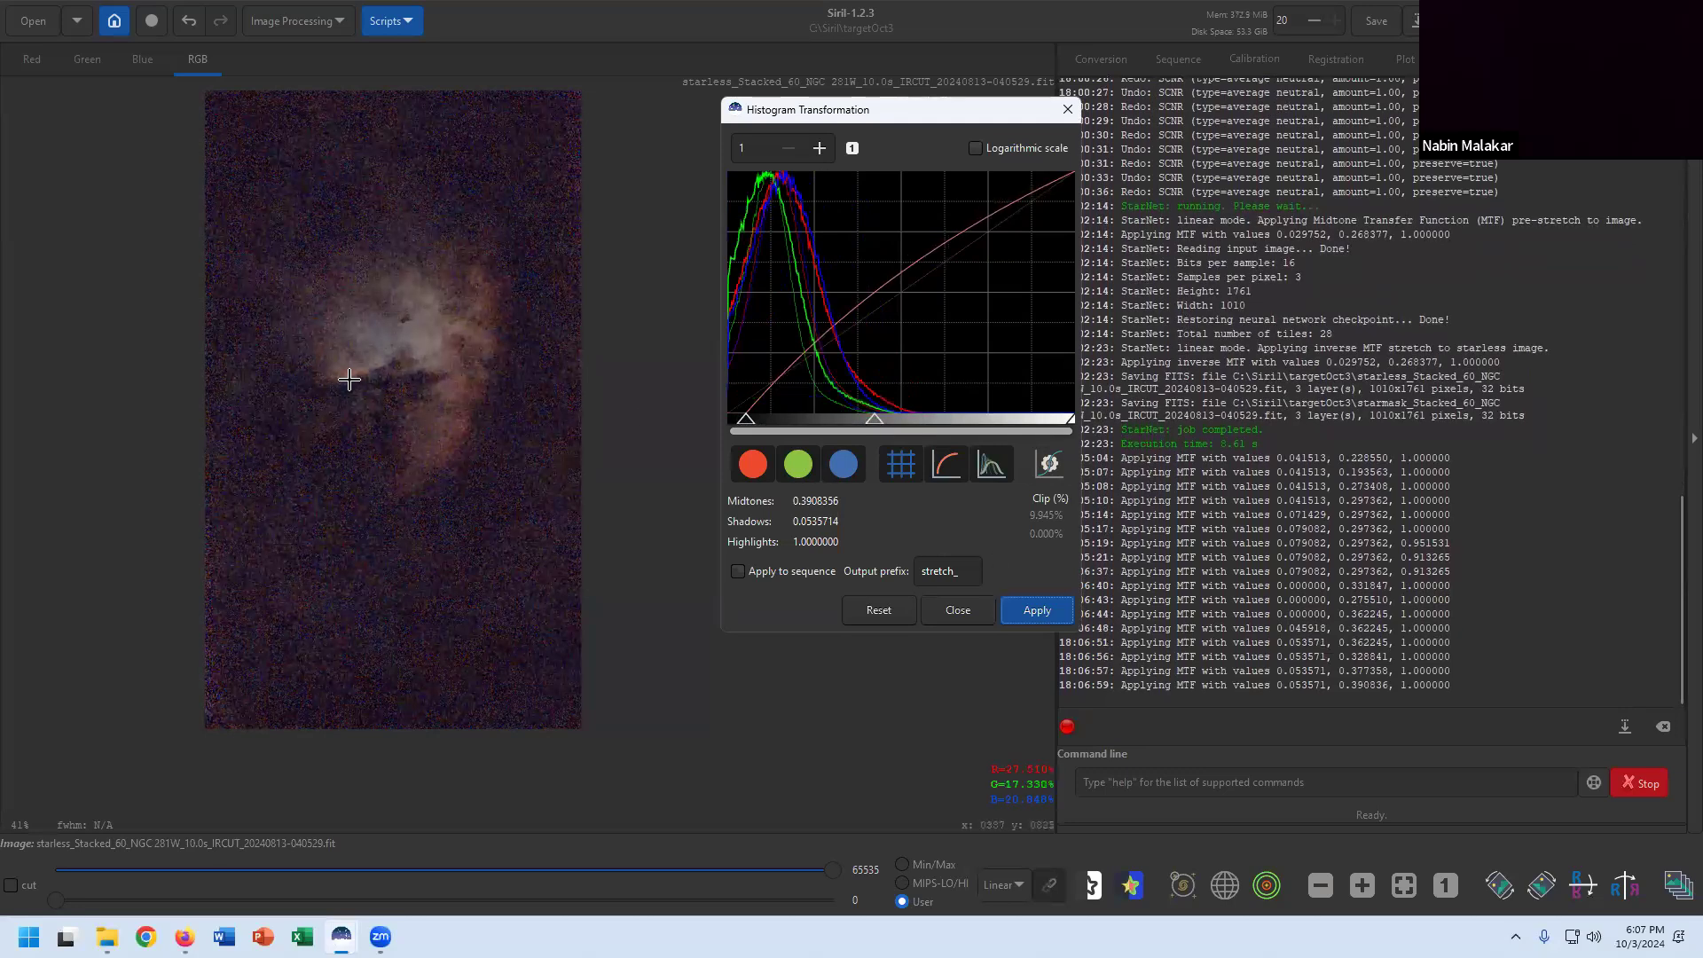
left_click(1051, 610)
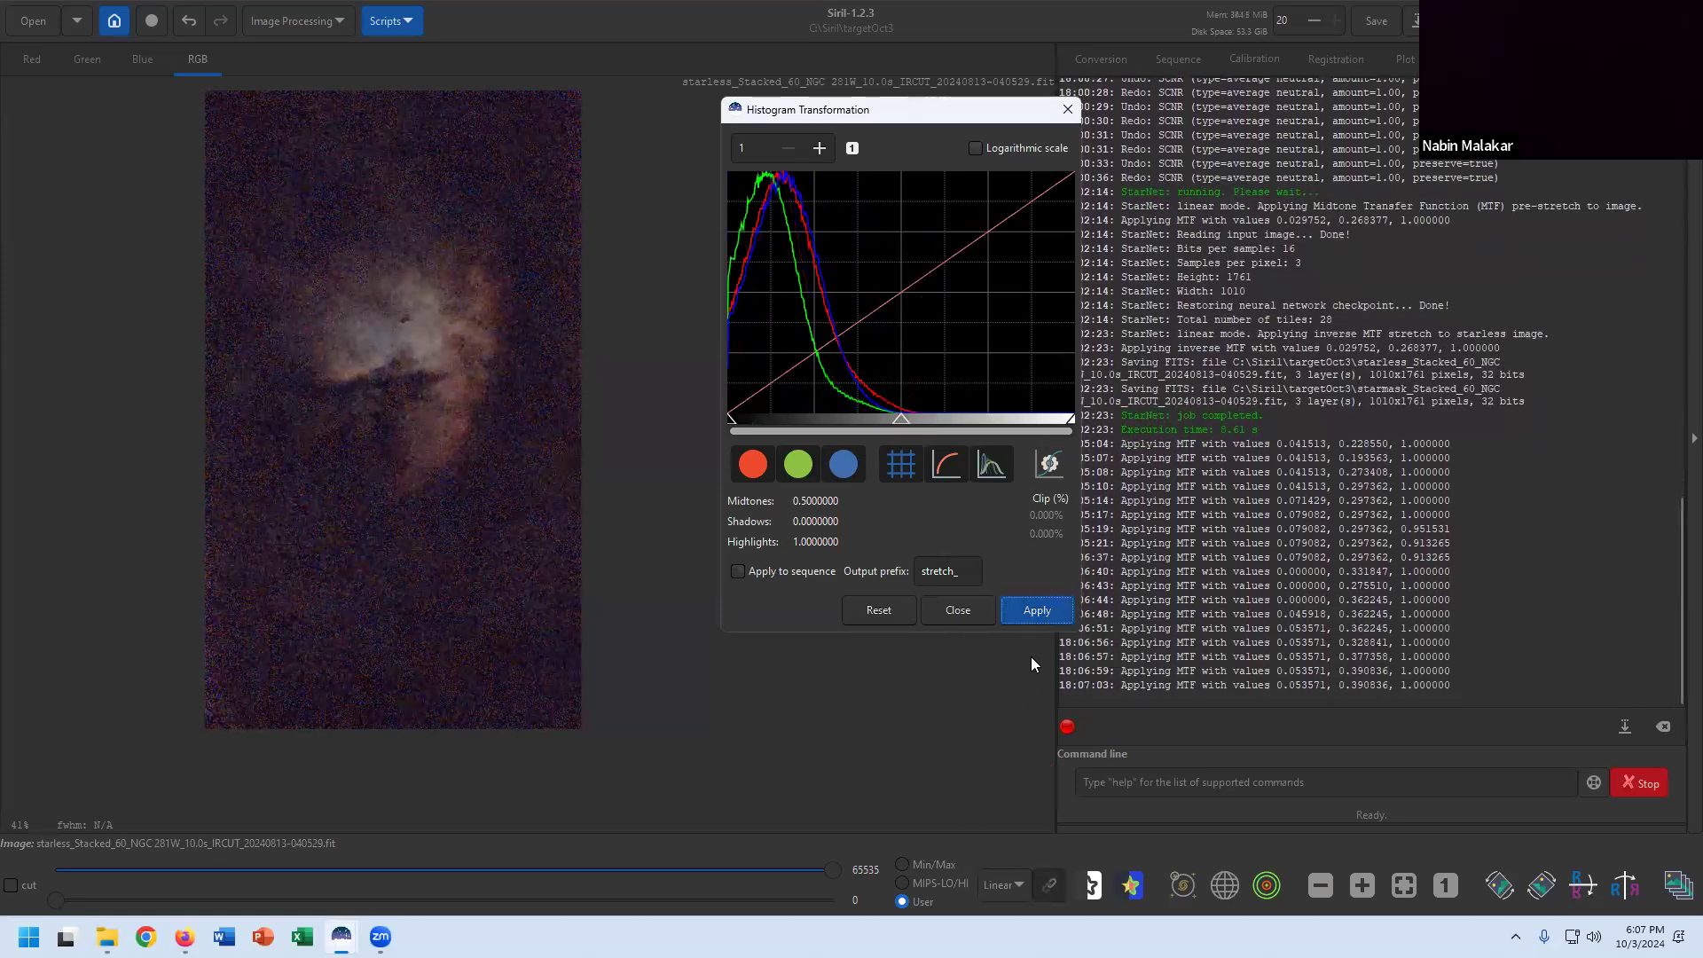
left_click(957, 611)
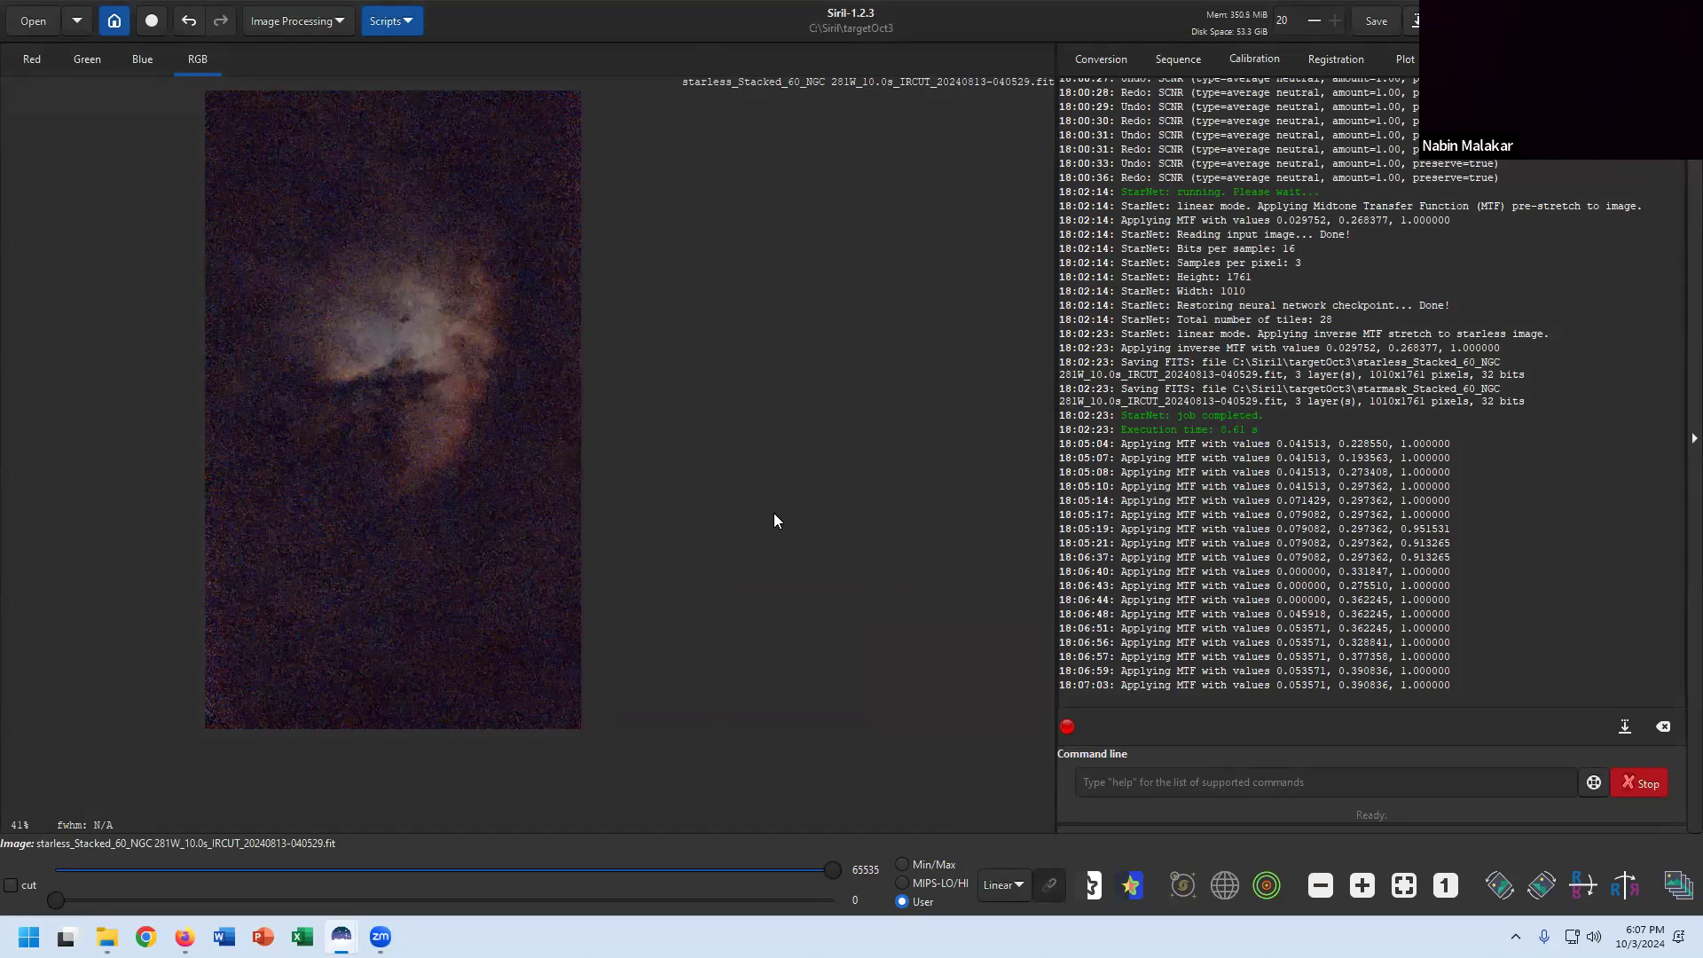
Start another histogram transformation limited to the red channel, with shadows at 0.0076531 and midtones at 0.4087404.
left_click(305, 27)
left_click(305, 131)
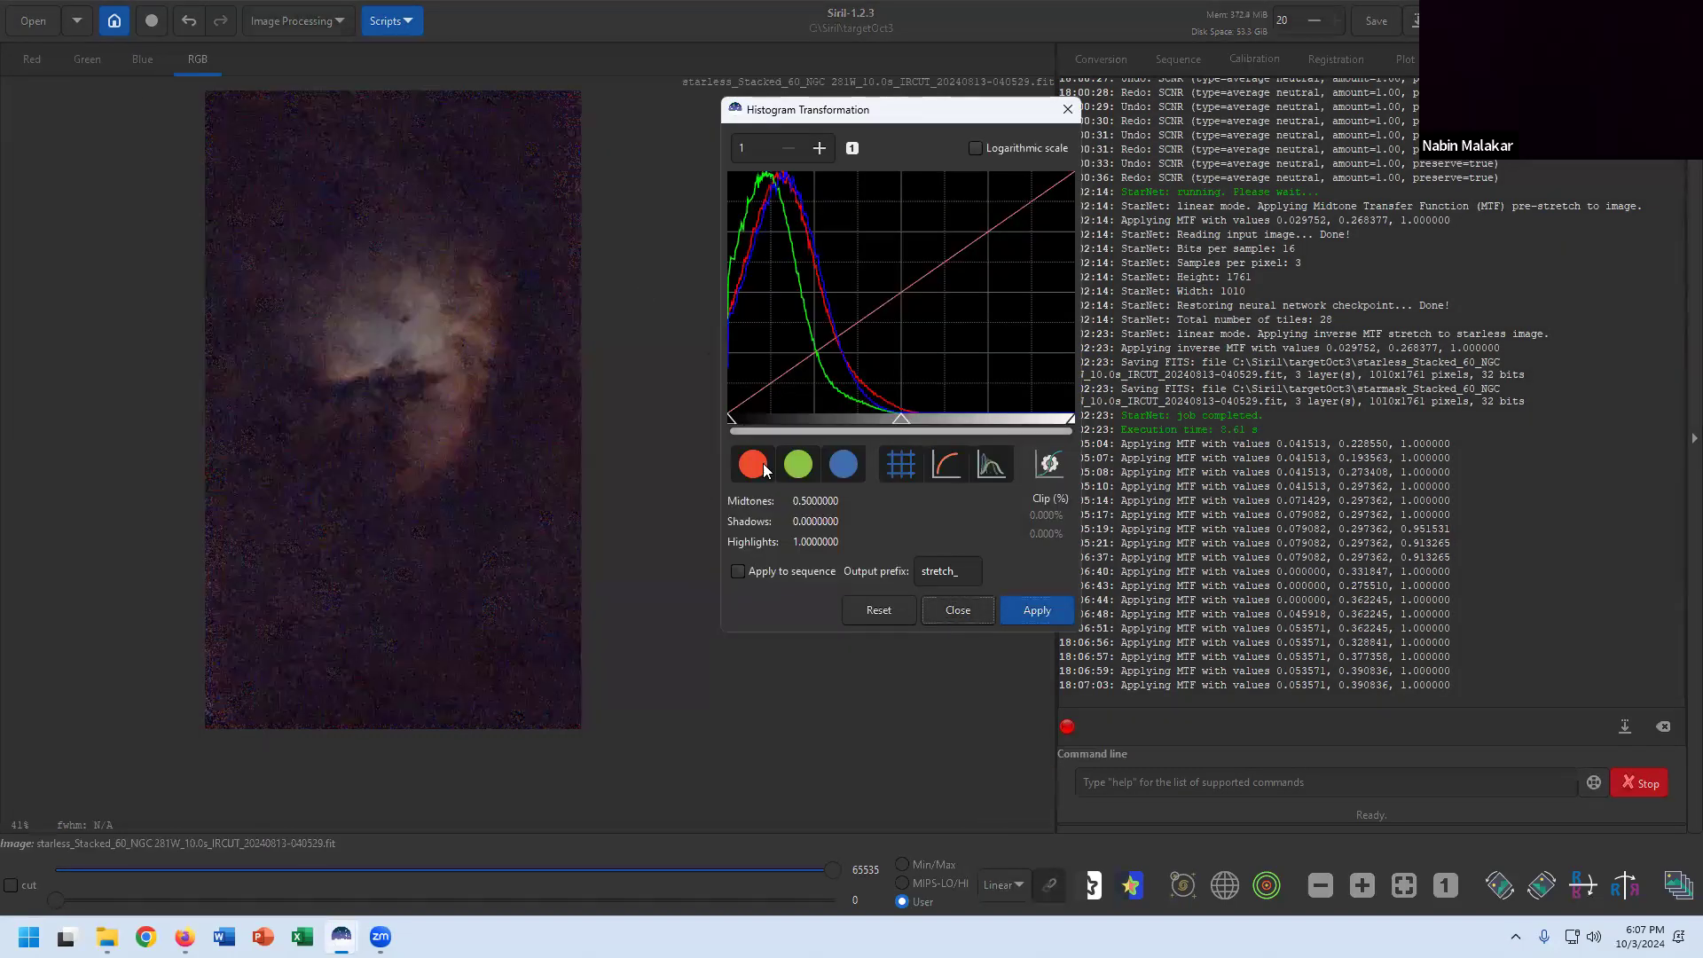
left_click(798, 471)
left_click(843, 467)
left_click(752, 467)
left_click(798, 469)
left_click(798, 470)
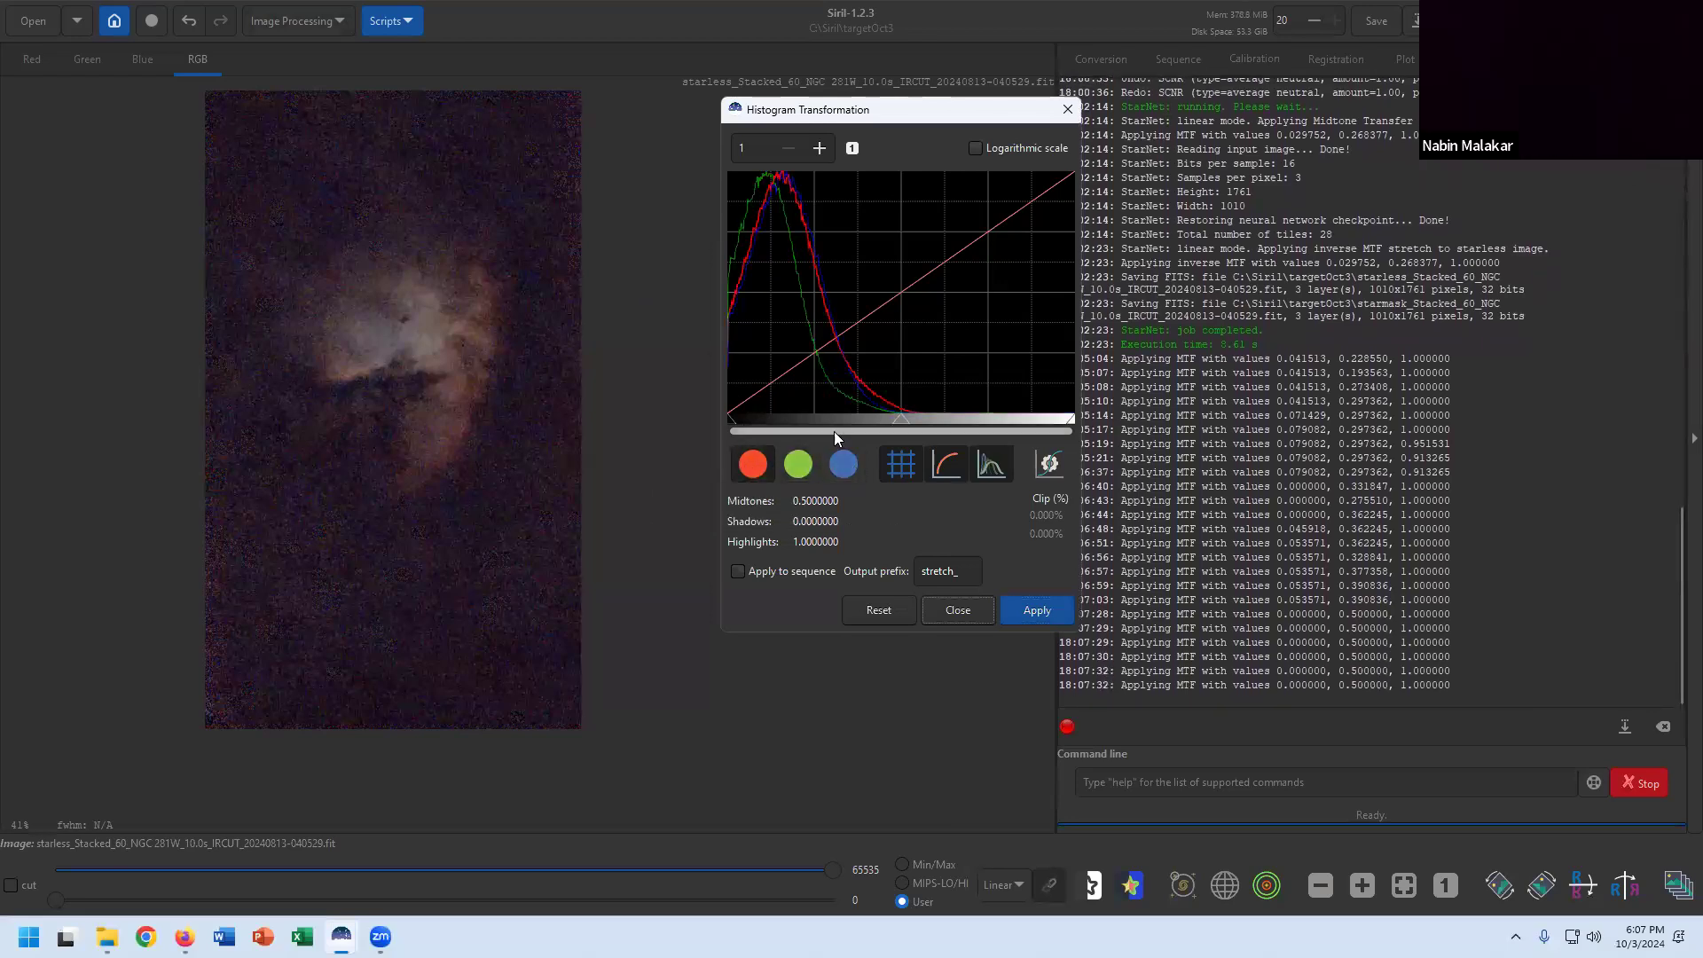
left_click_drag(730, 417, 733, 430)
left_click_drag(901, 418, 878, 419)
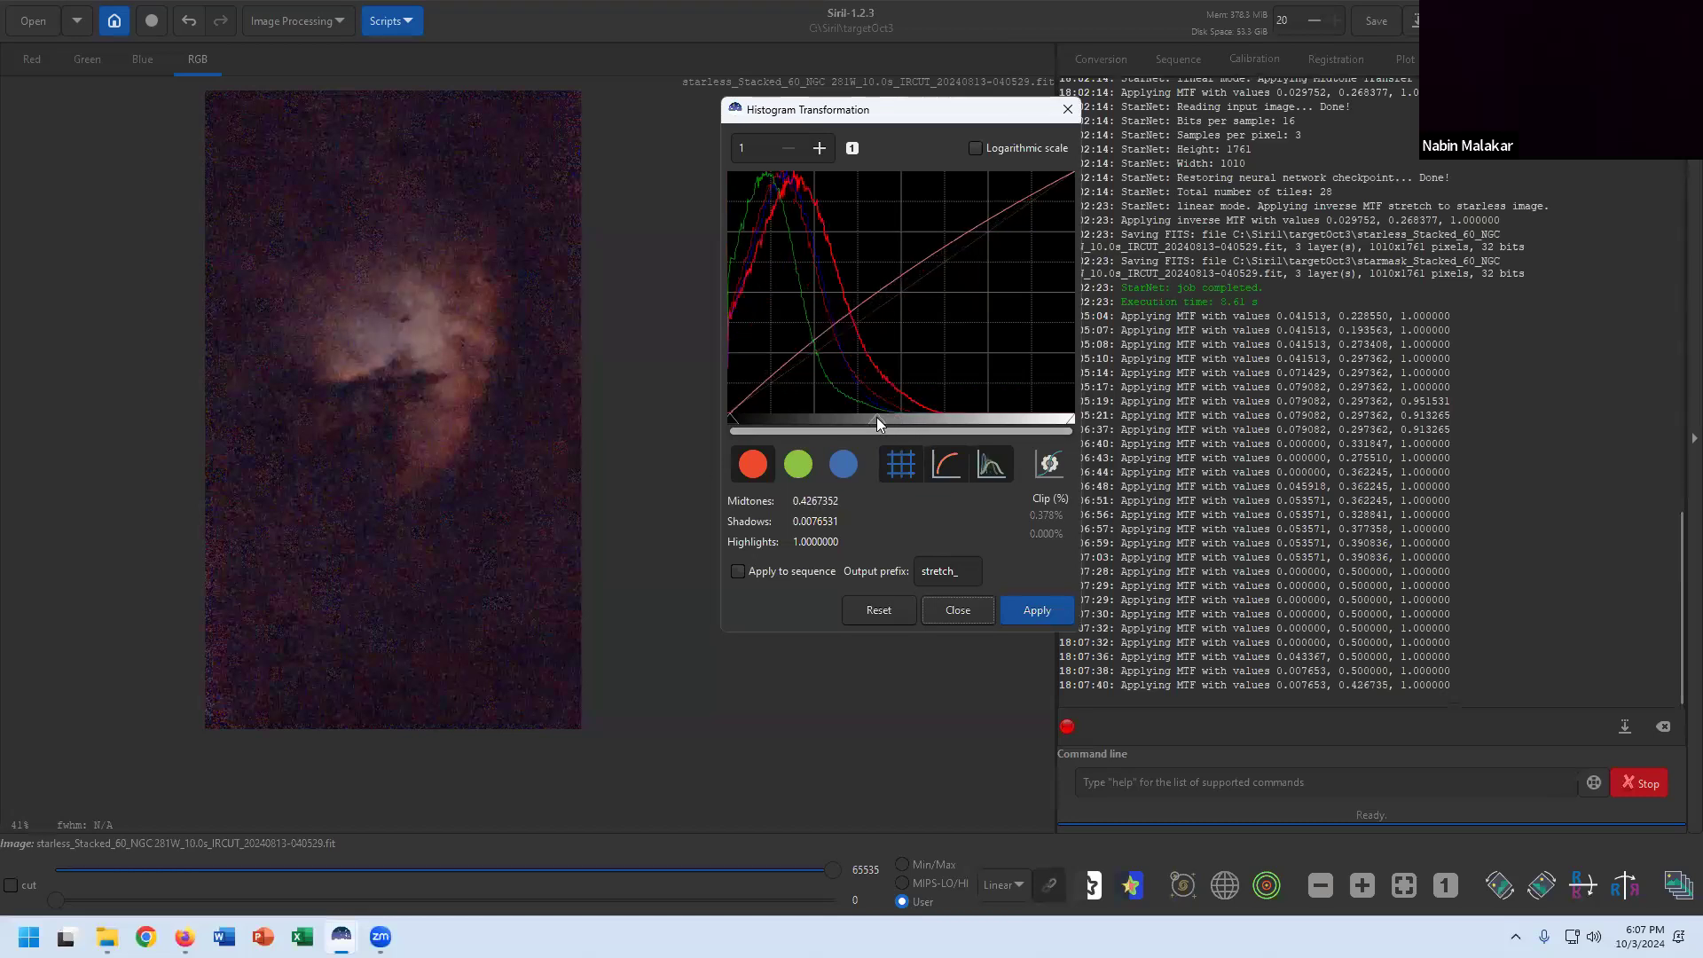
left_click_drag(876, 419, 872, 421)
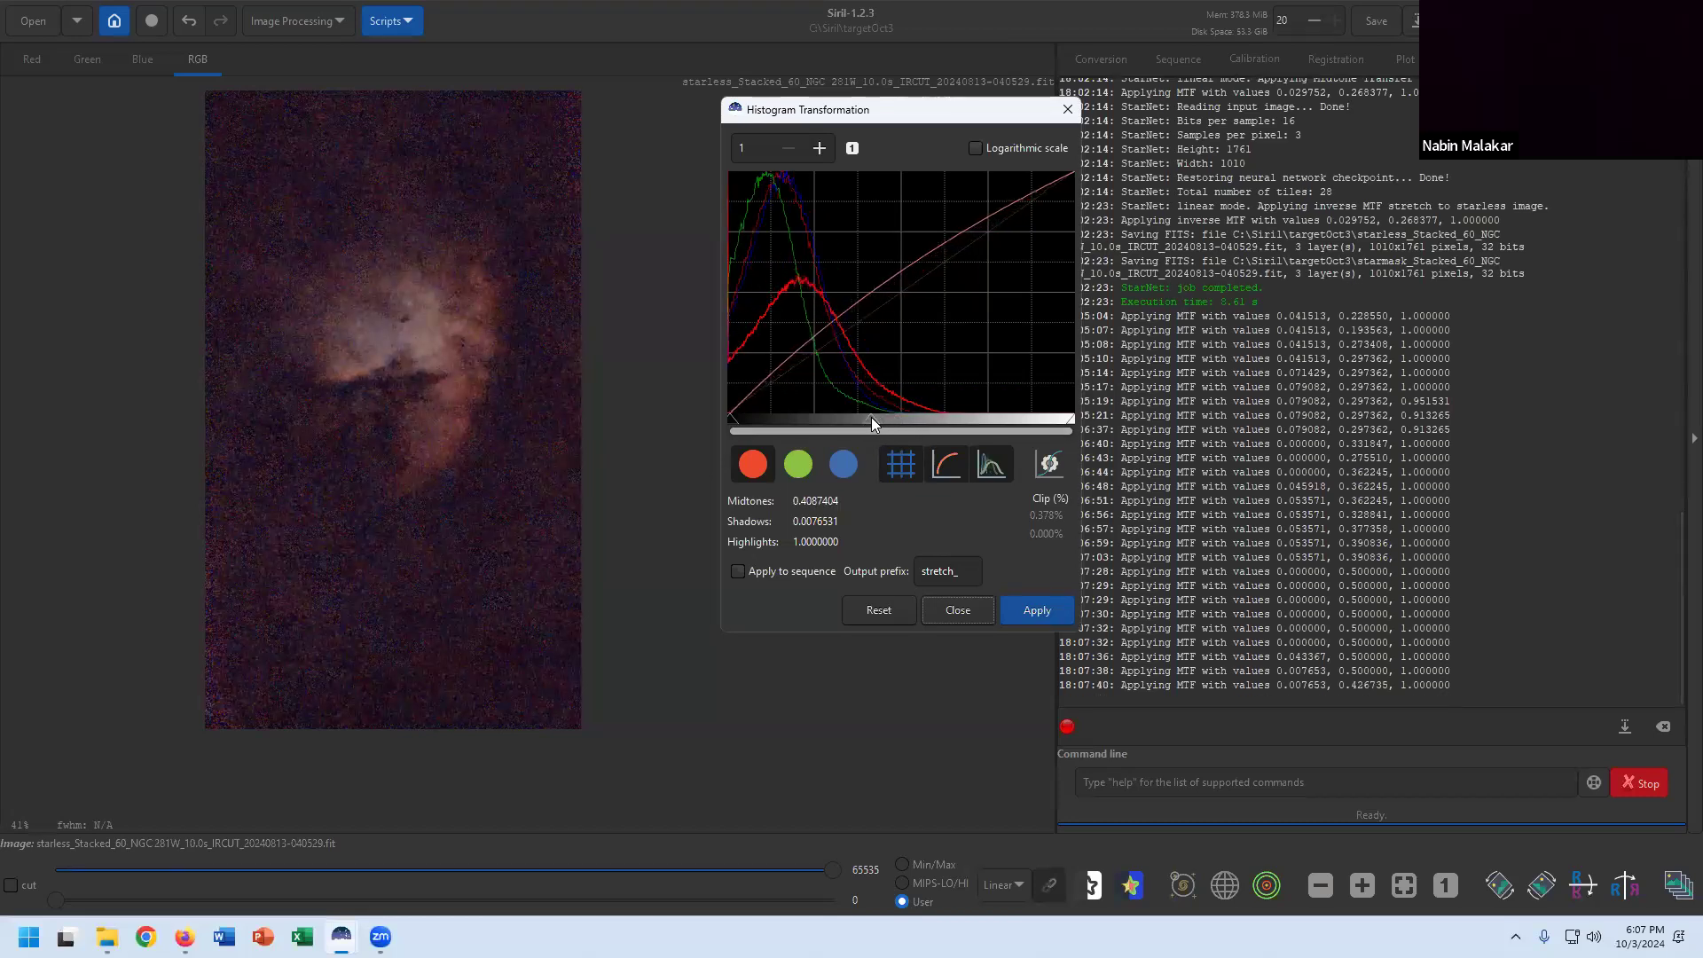
Limit the stretch to the blue channel and adjust the midtones, trying 0.3033419 before setting 0.5732648.
left_click(799, 463)
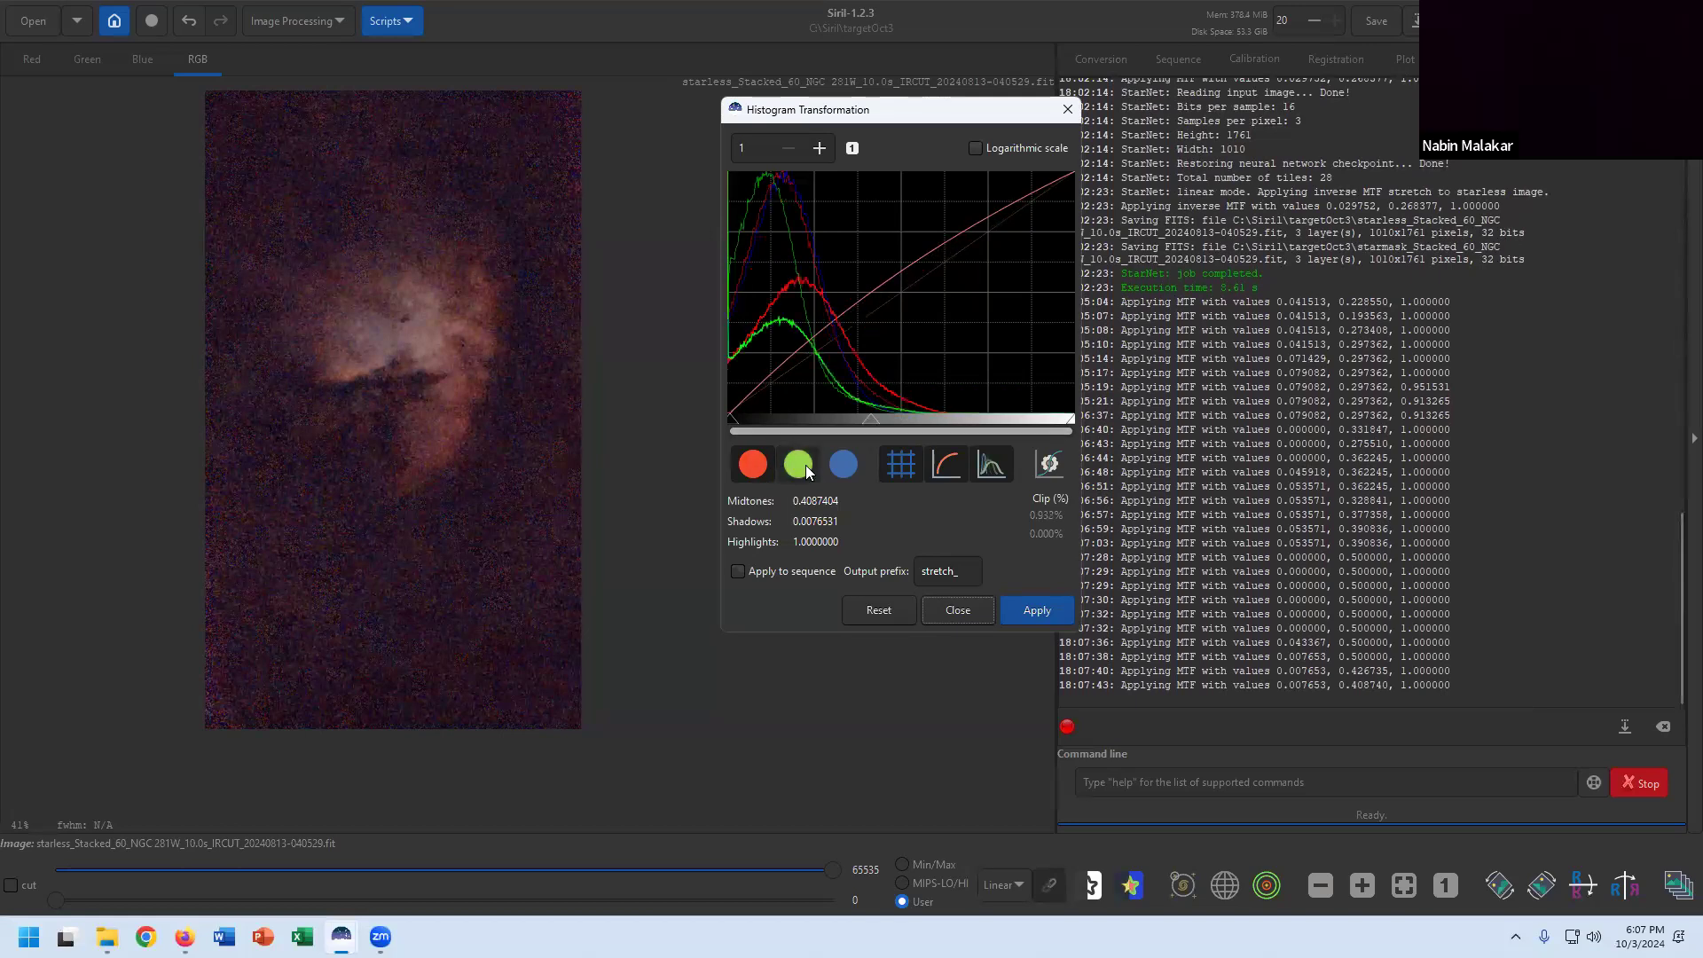
left_click(835, 465)
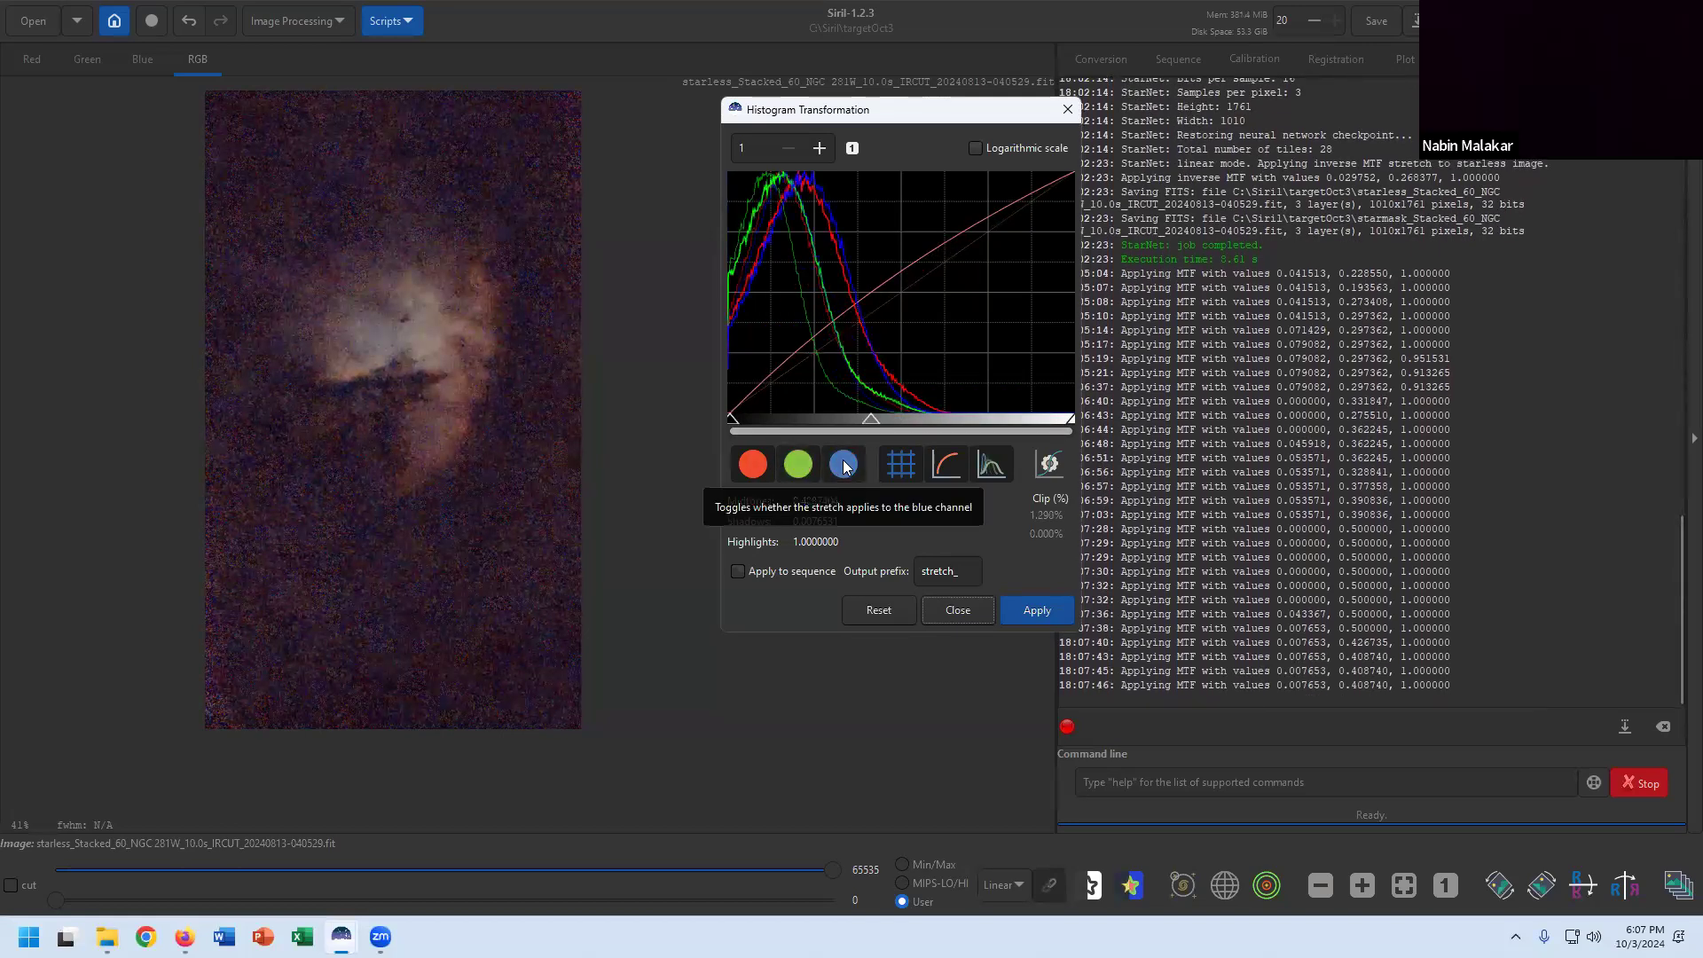
left_click(753, 463)
left_click(798, 463)
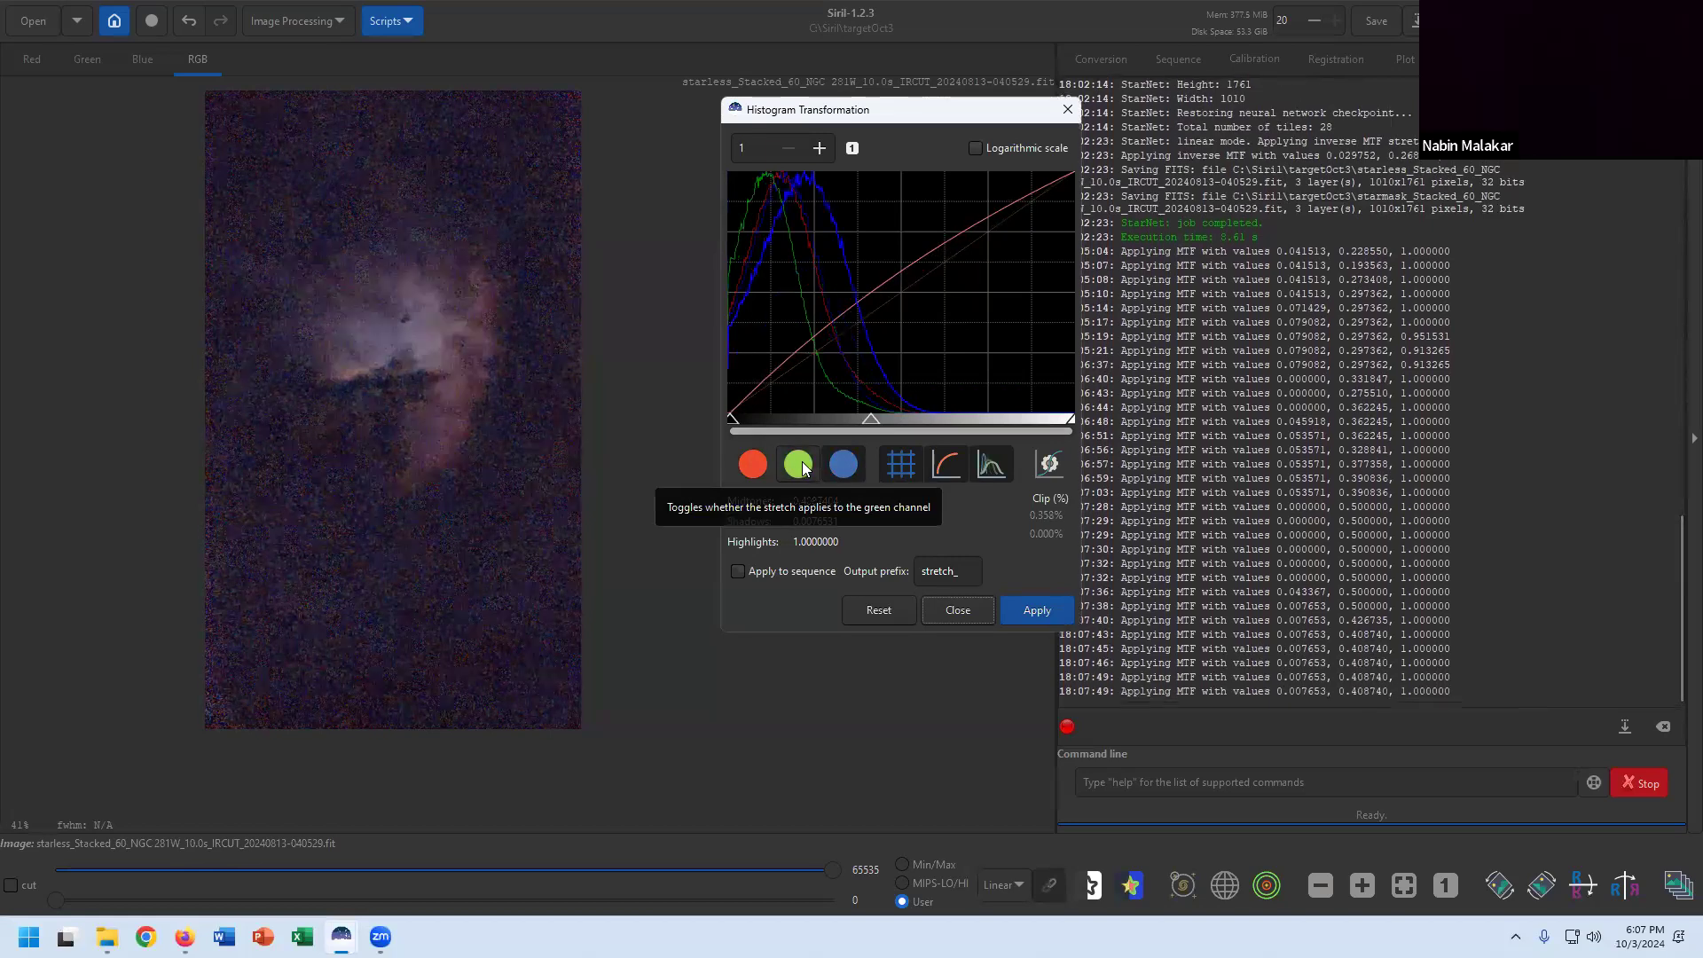
left_click_drag(871, 420, 834, 420)
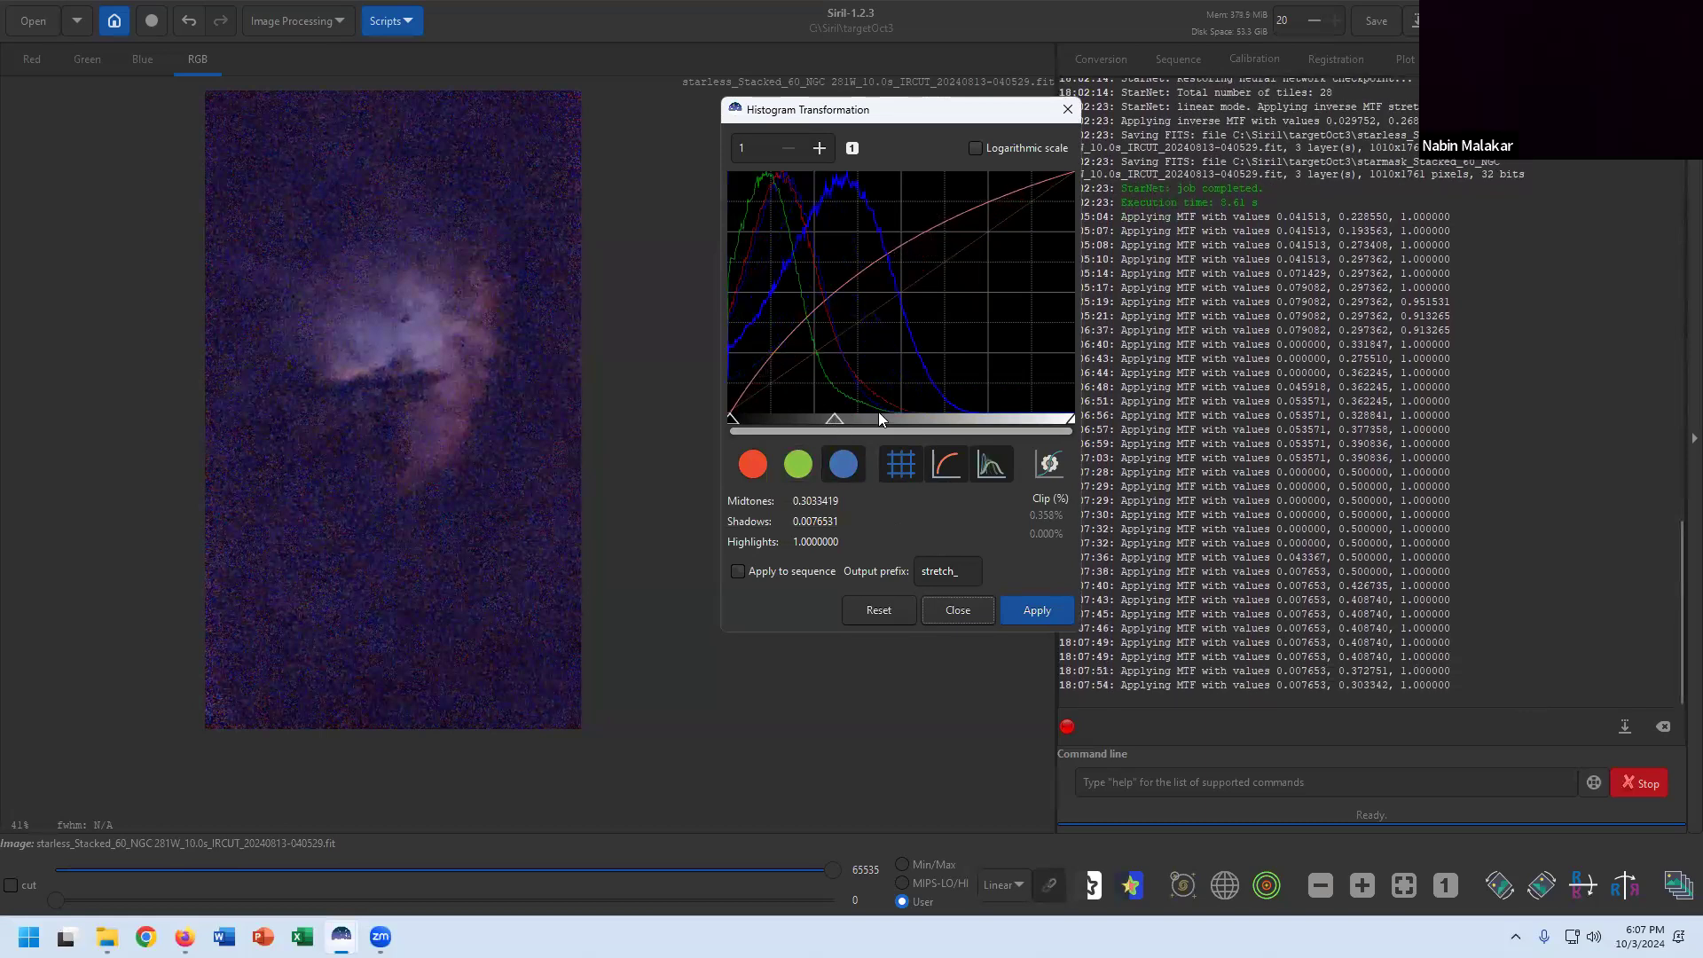
left_click_drag(834, 420, 932, 418)
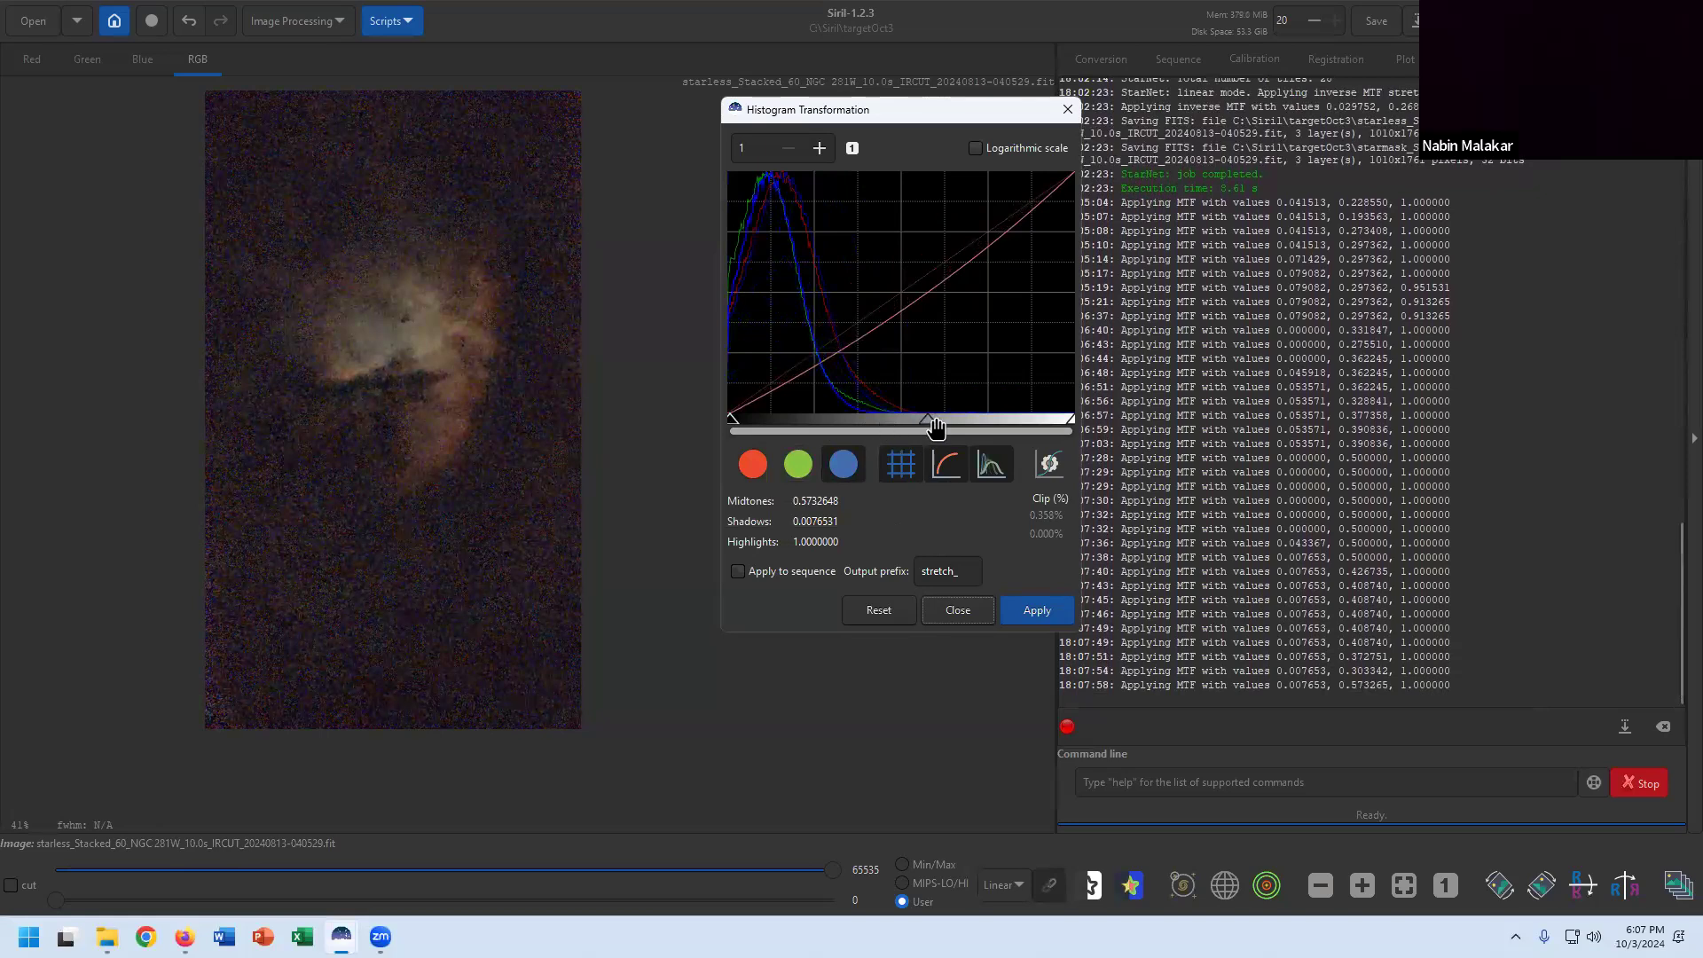
Compare the stretch on different combinations of the red, green and blue channels, leaving it enabled for all three.
left_click(844, 464)
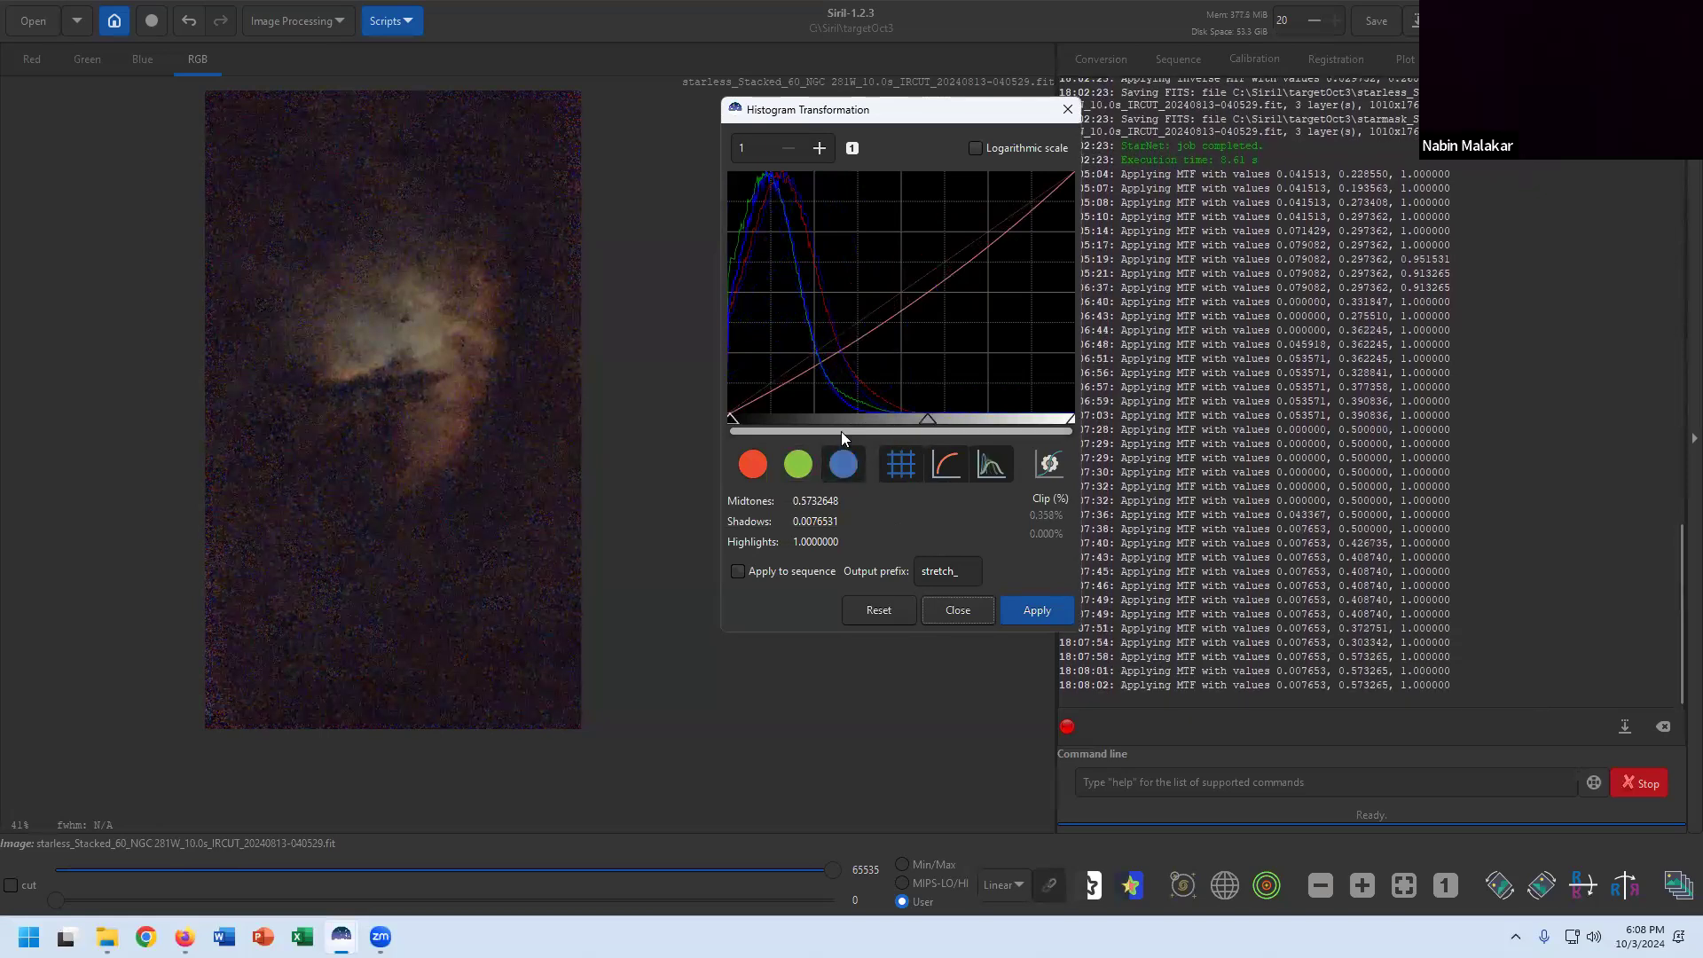
left_click(797, 466)
left_click(760, 468)
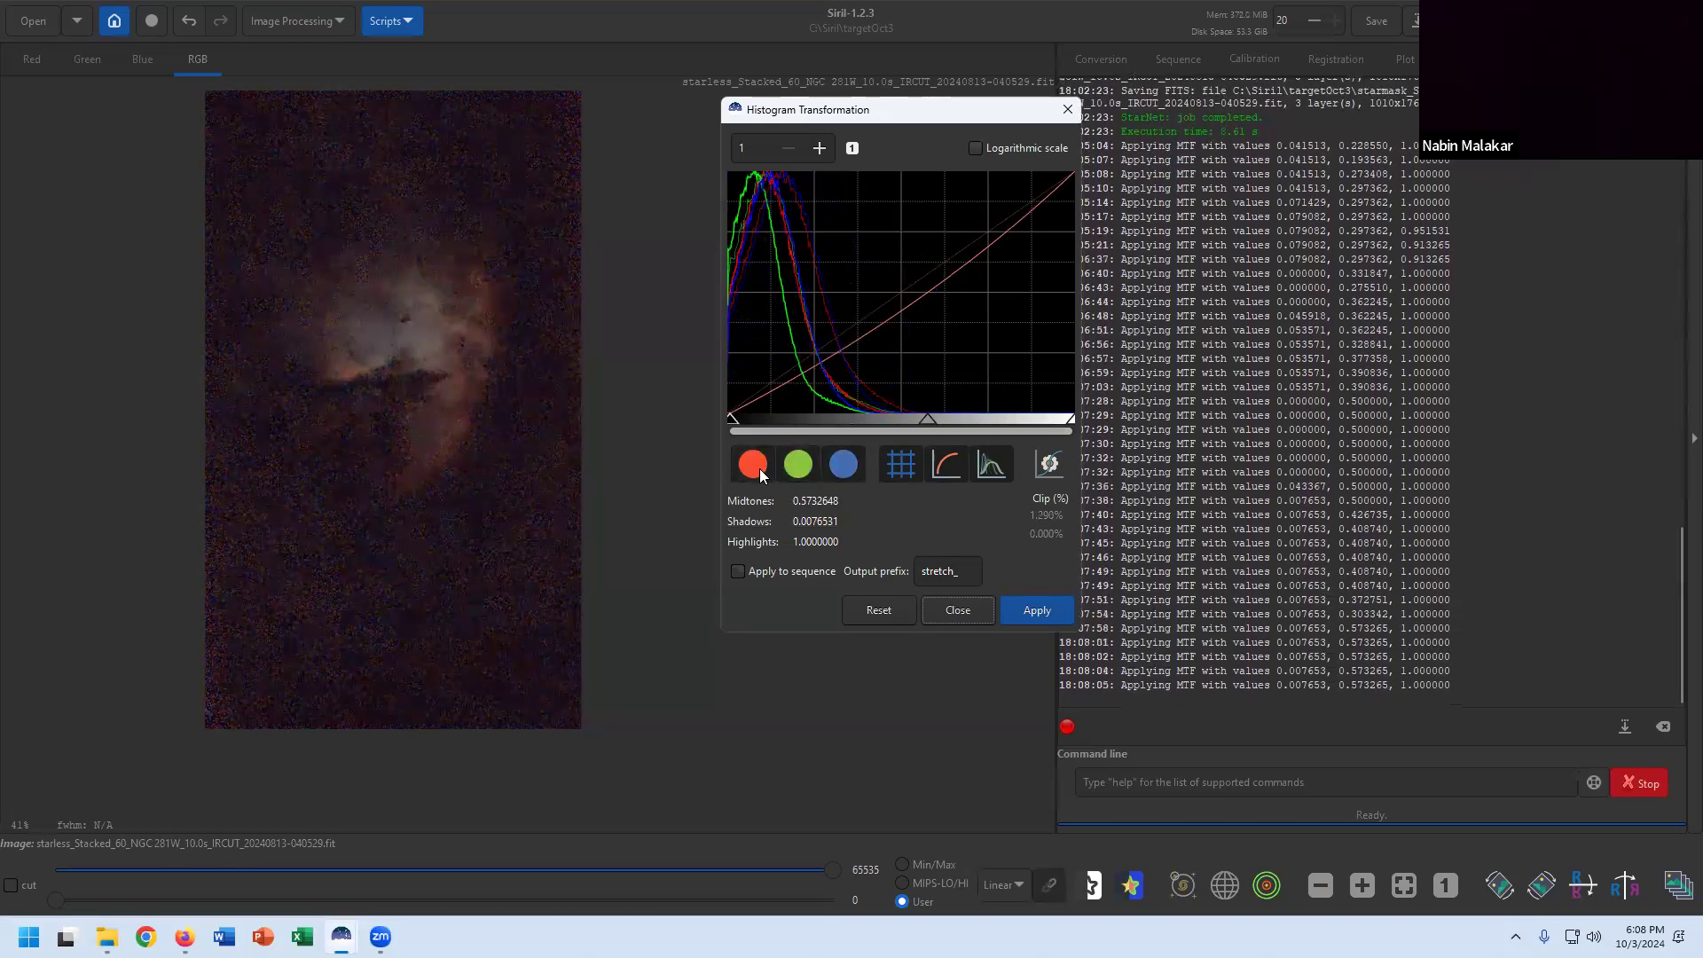
left_click(798, 466)
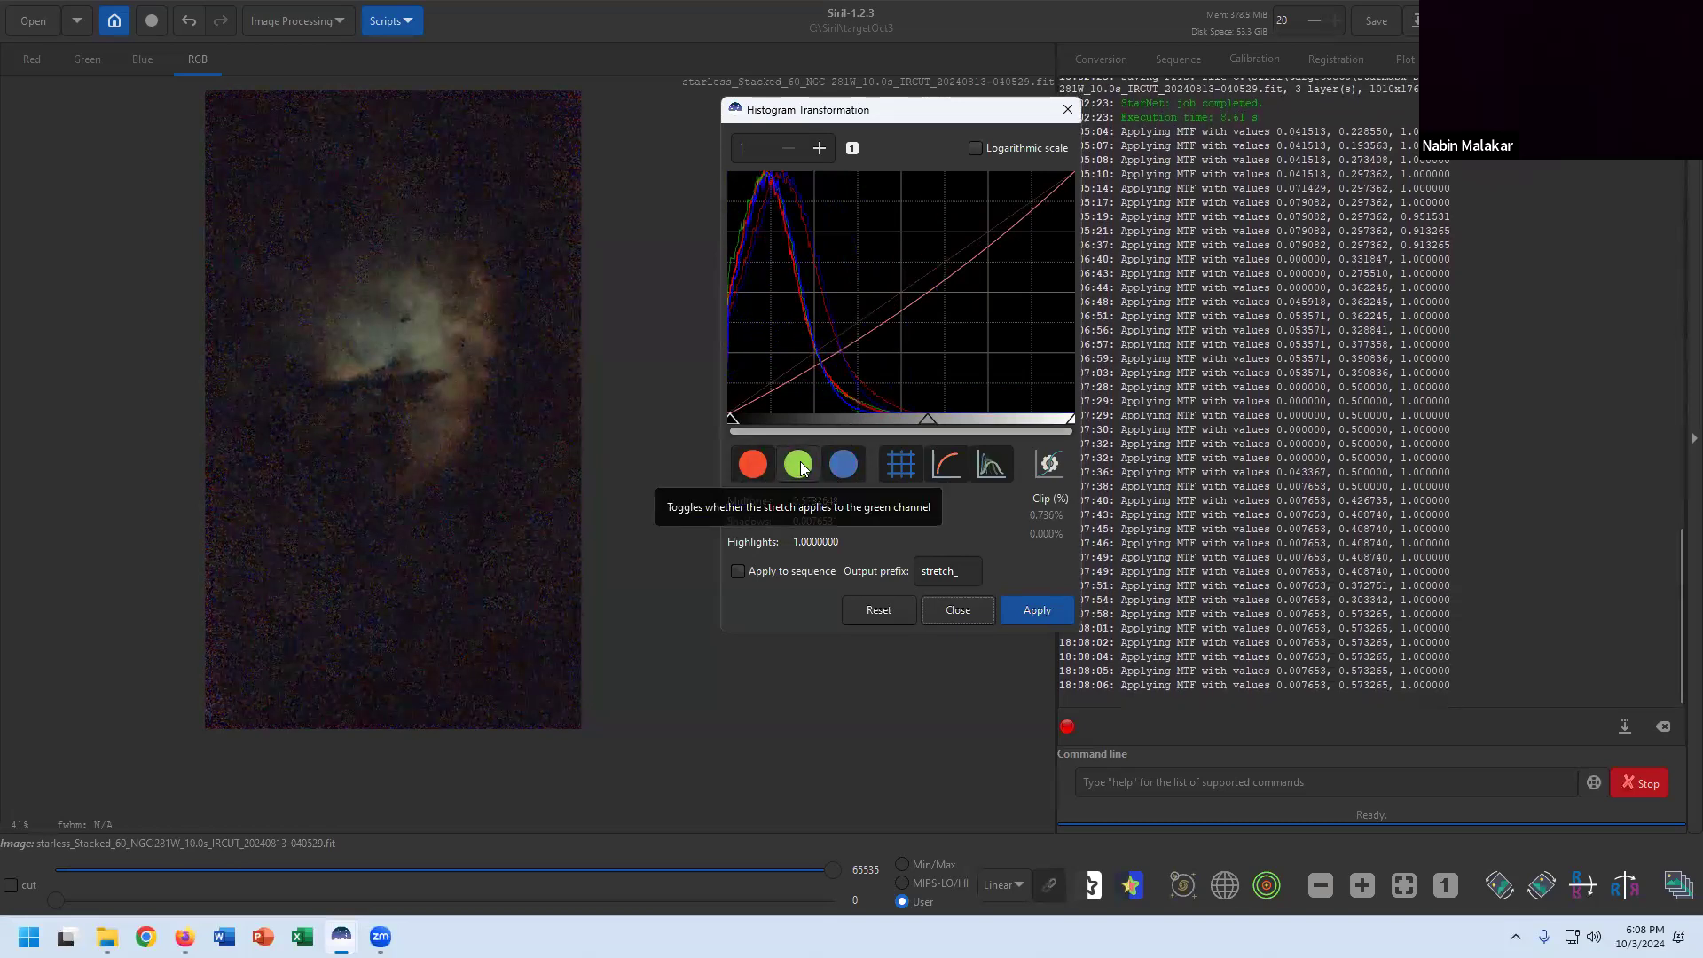
left_click(798, 465)
left_click(846, 470)
left_click(843, 479)
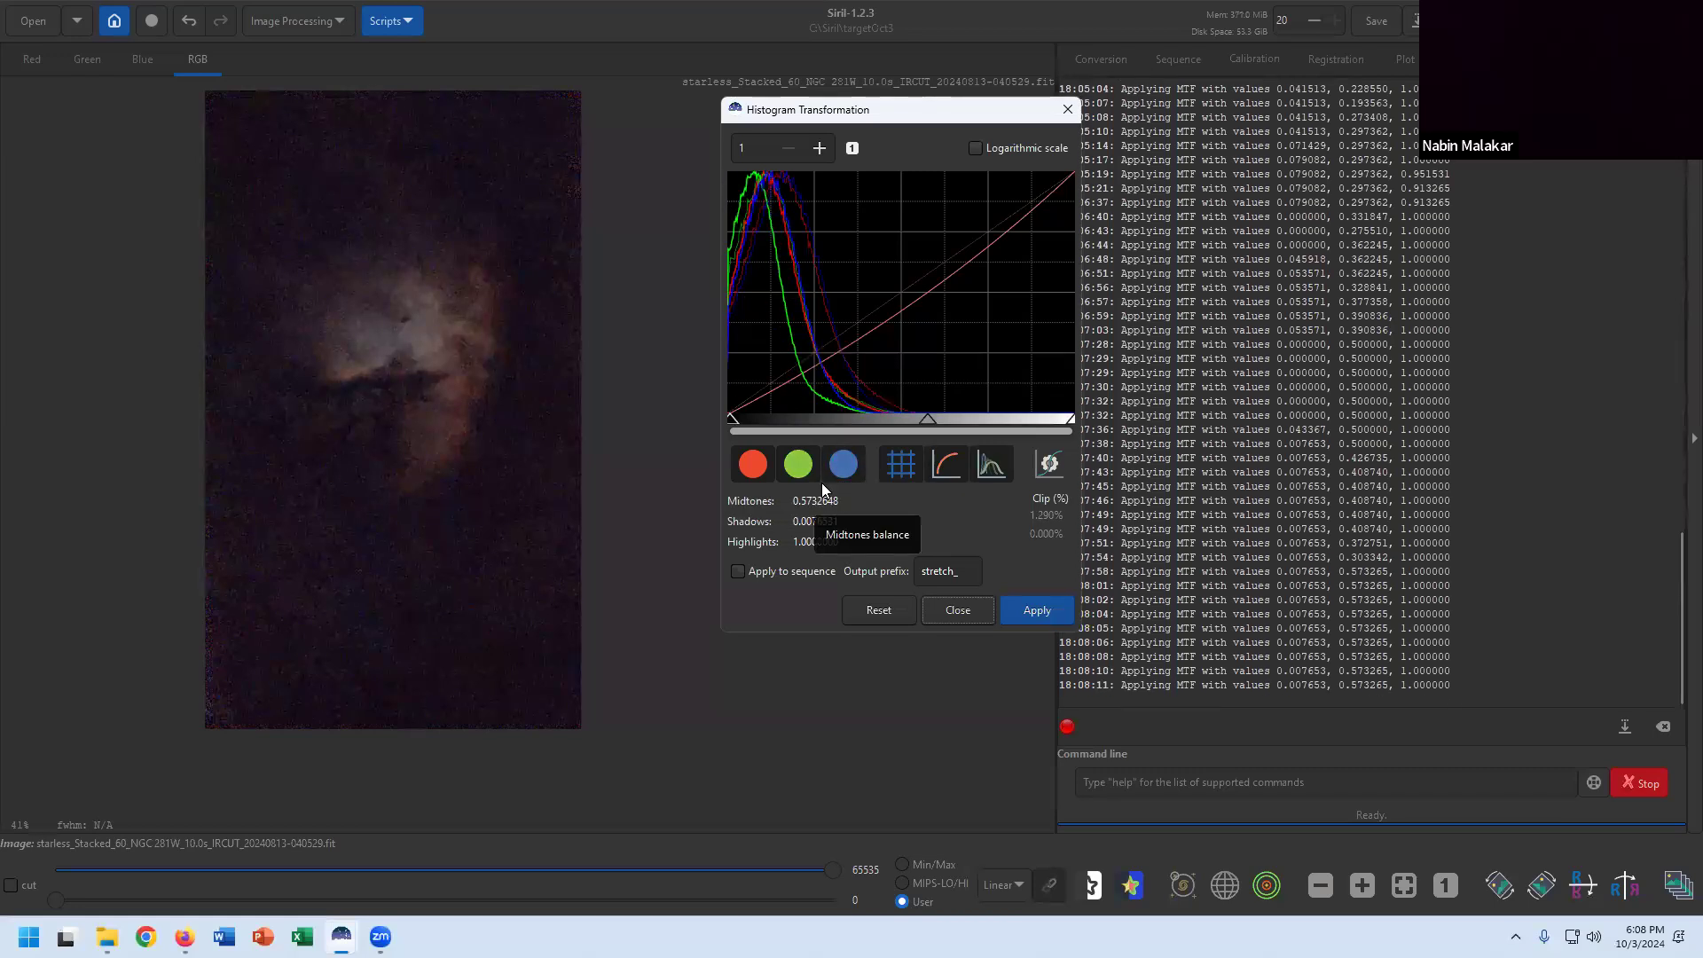
Toggle the green channel's stretch and adjust the midtones, trying 0.6401028 before setting 0.5835476.
left_click(798, 468)
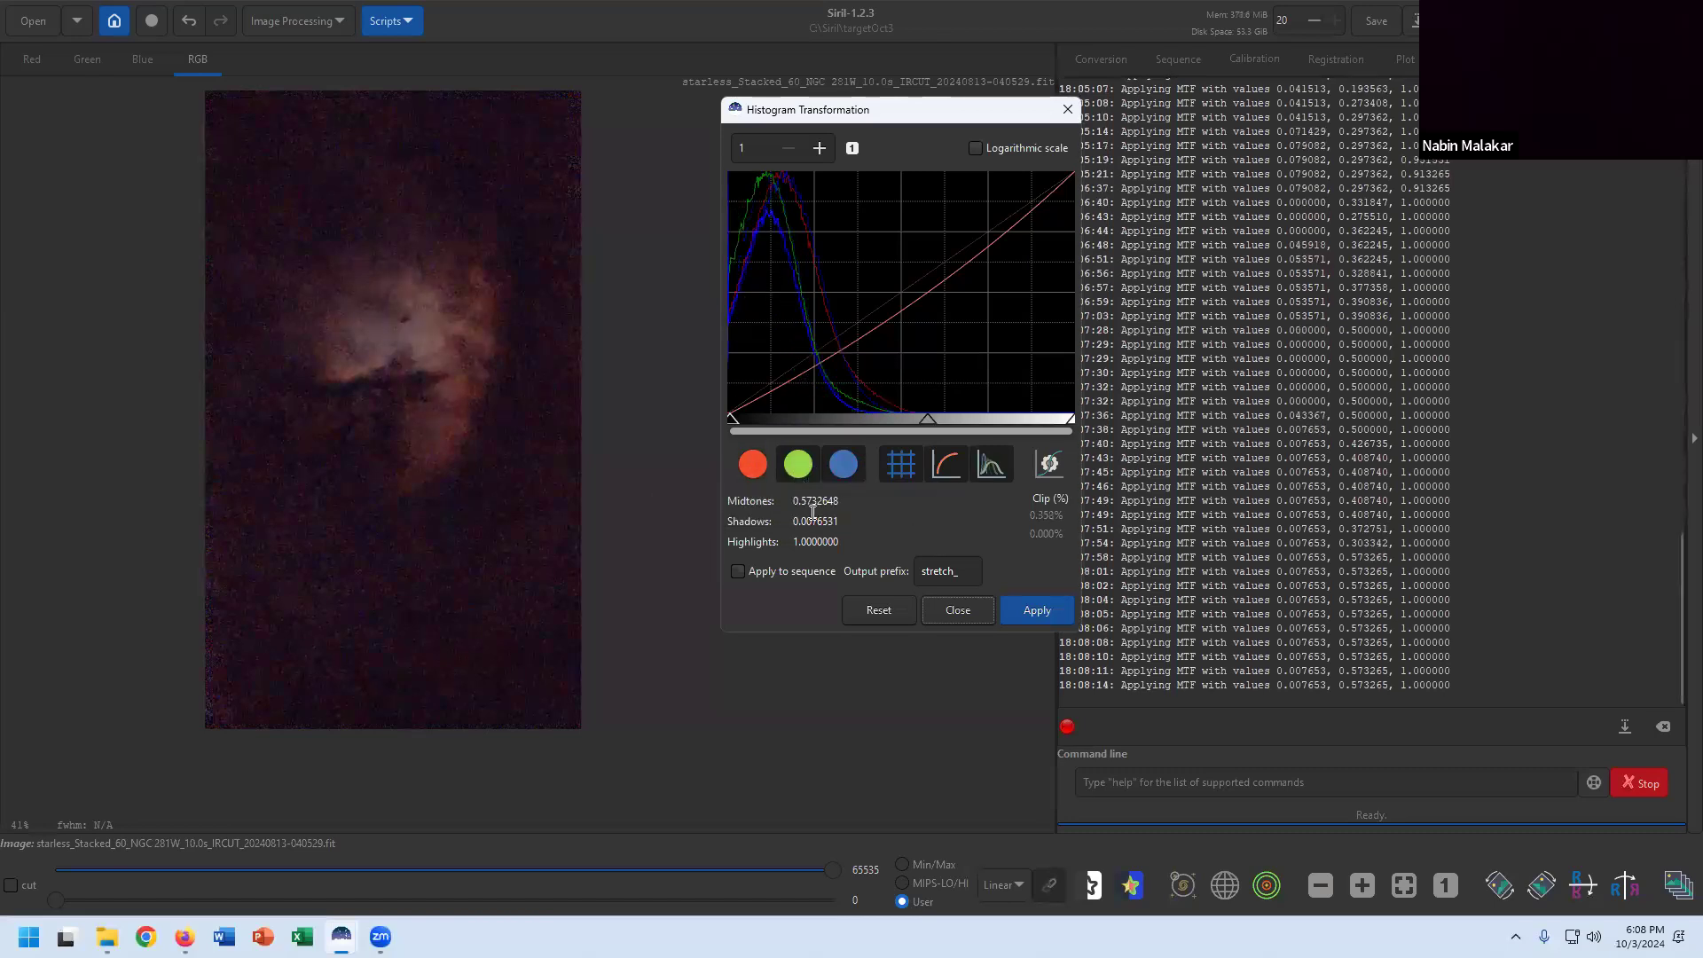
left_click_drag(928, 419, 951, 416)
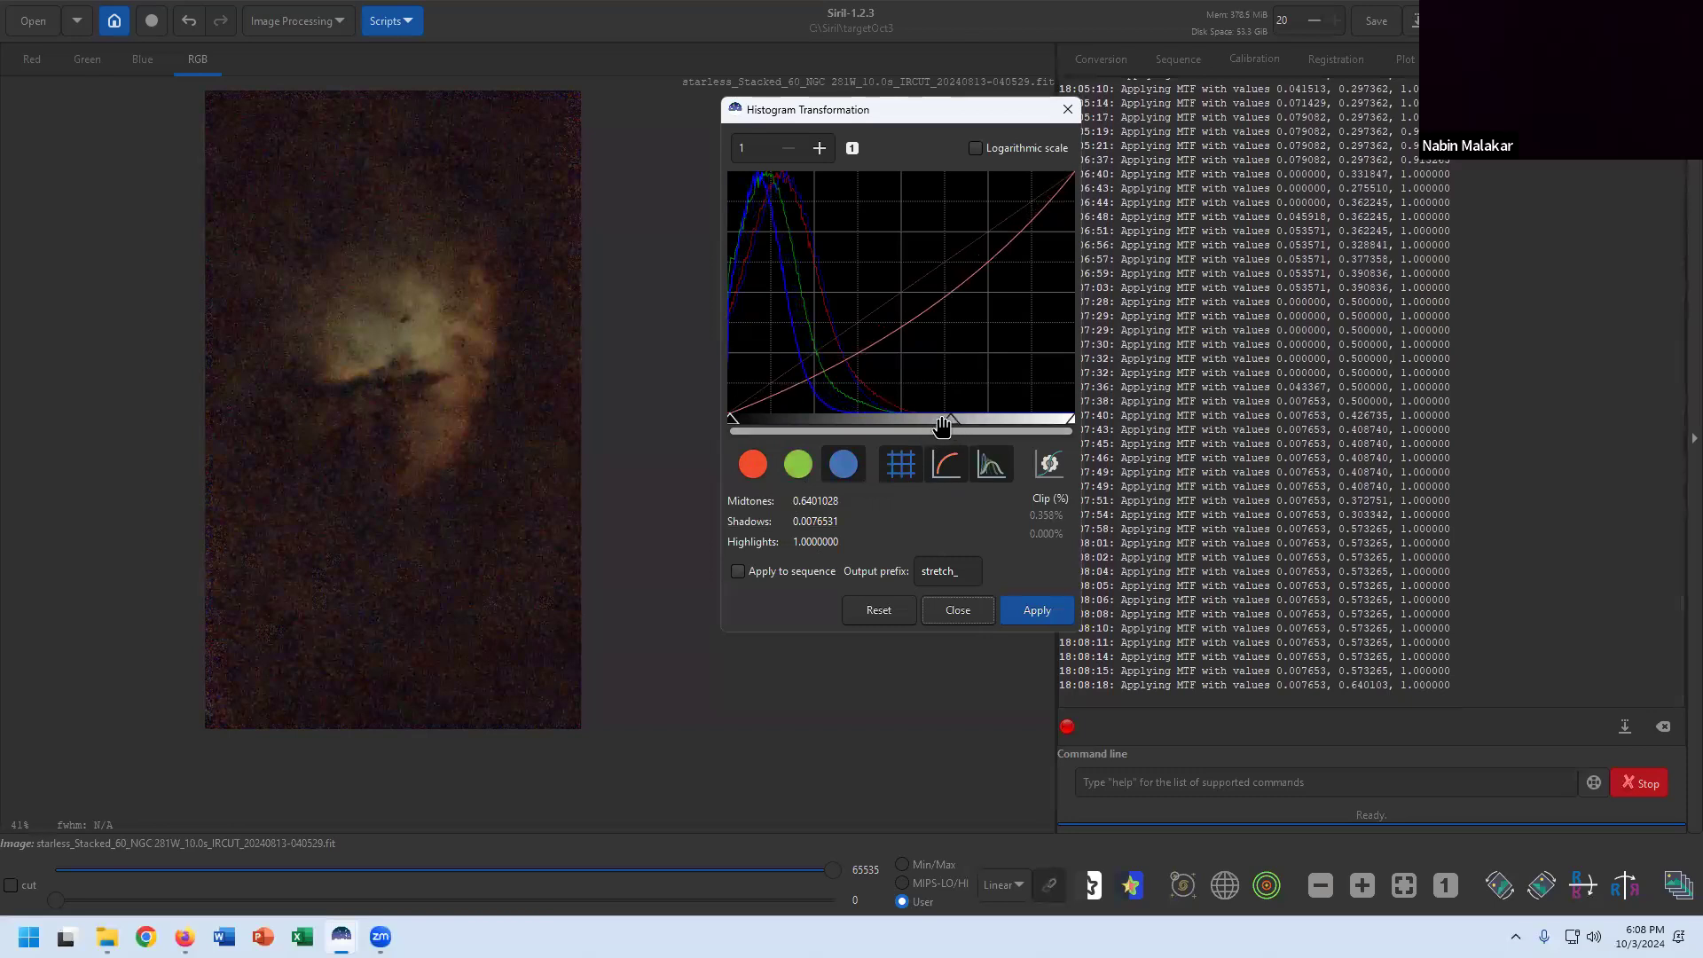
left_click(948, 428)
left_click_drag(947, 426, 931, 417)
Toggle the red, green and blue channels, apply the histogram transformation with midtones 0.5835476 and shadows 0.0076531, and close the dialog.
left_click(755, 472)
left_click(793, 467)
left_click(846, 464)
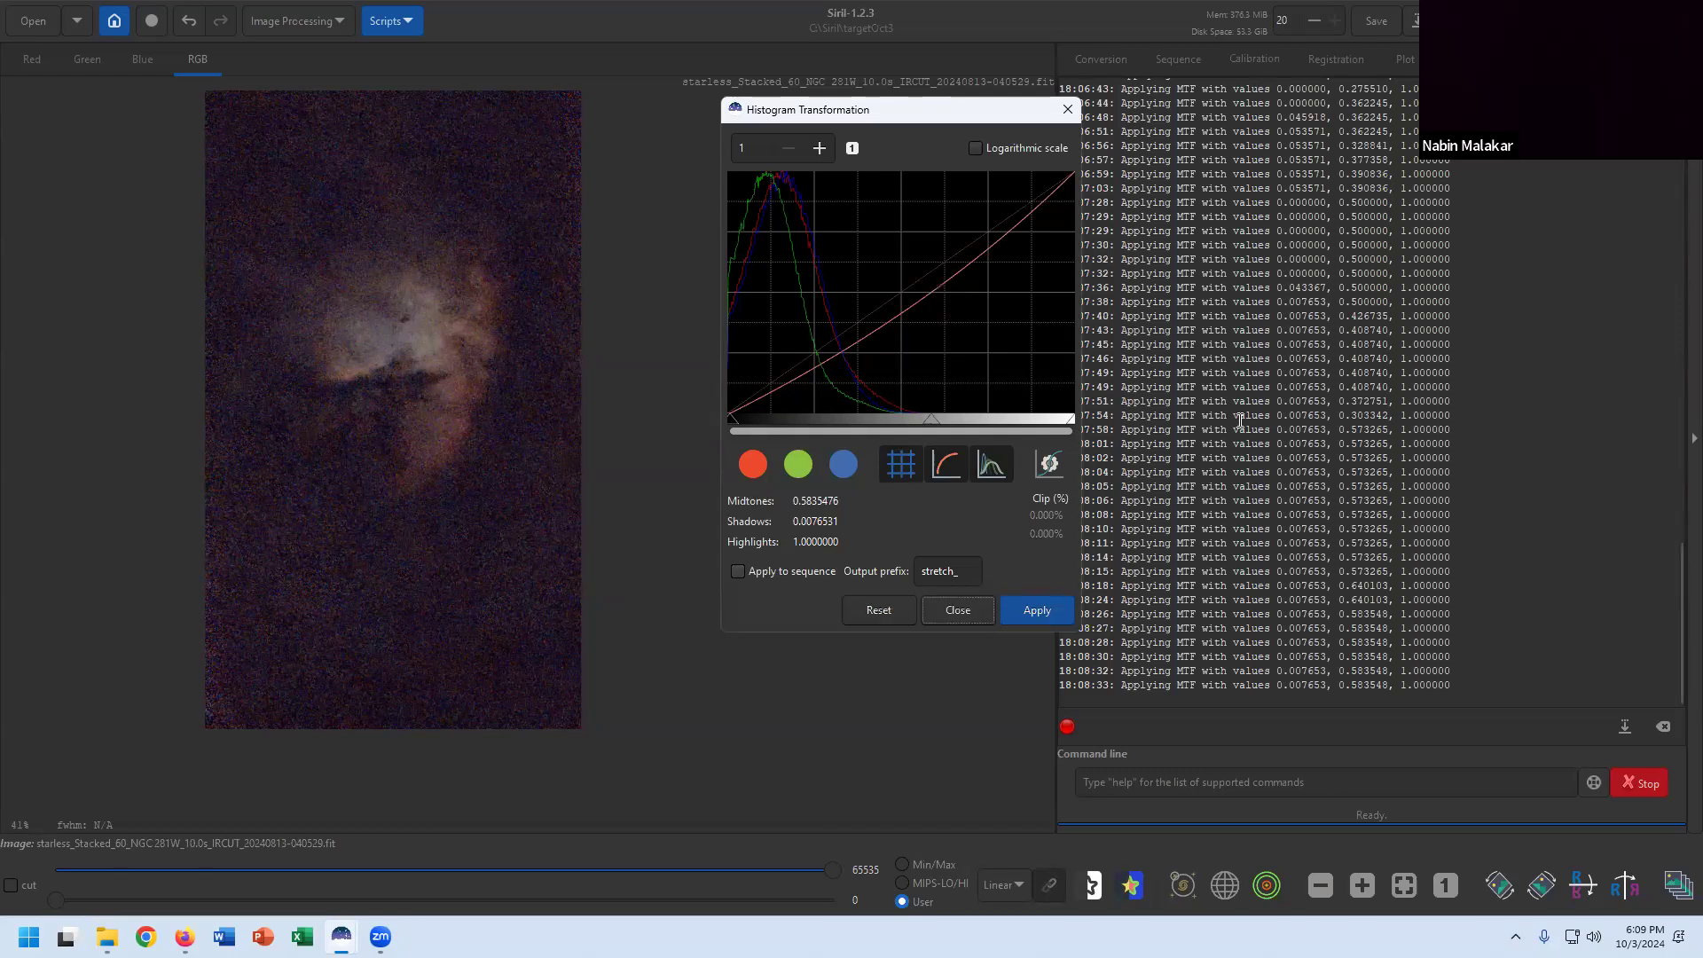
left_click(1043, 619)
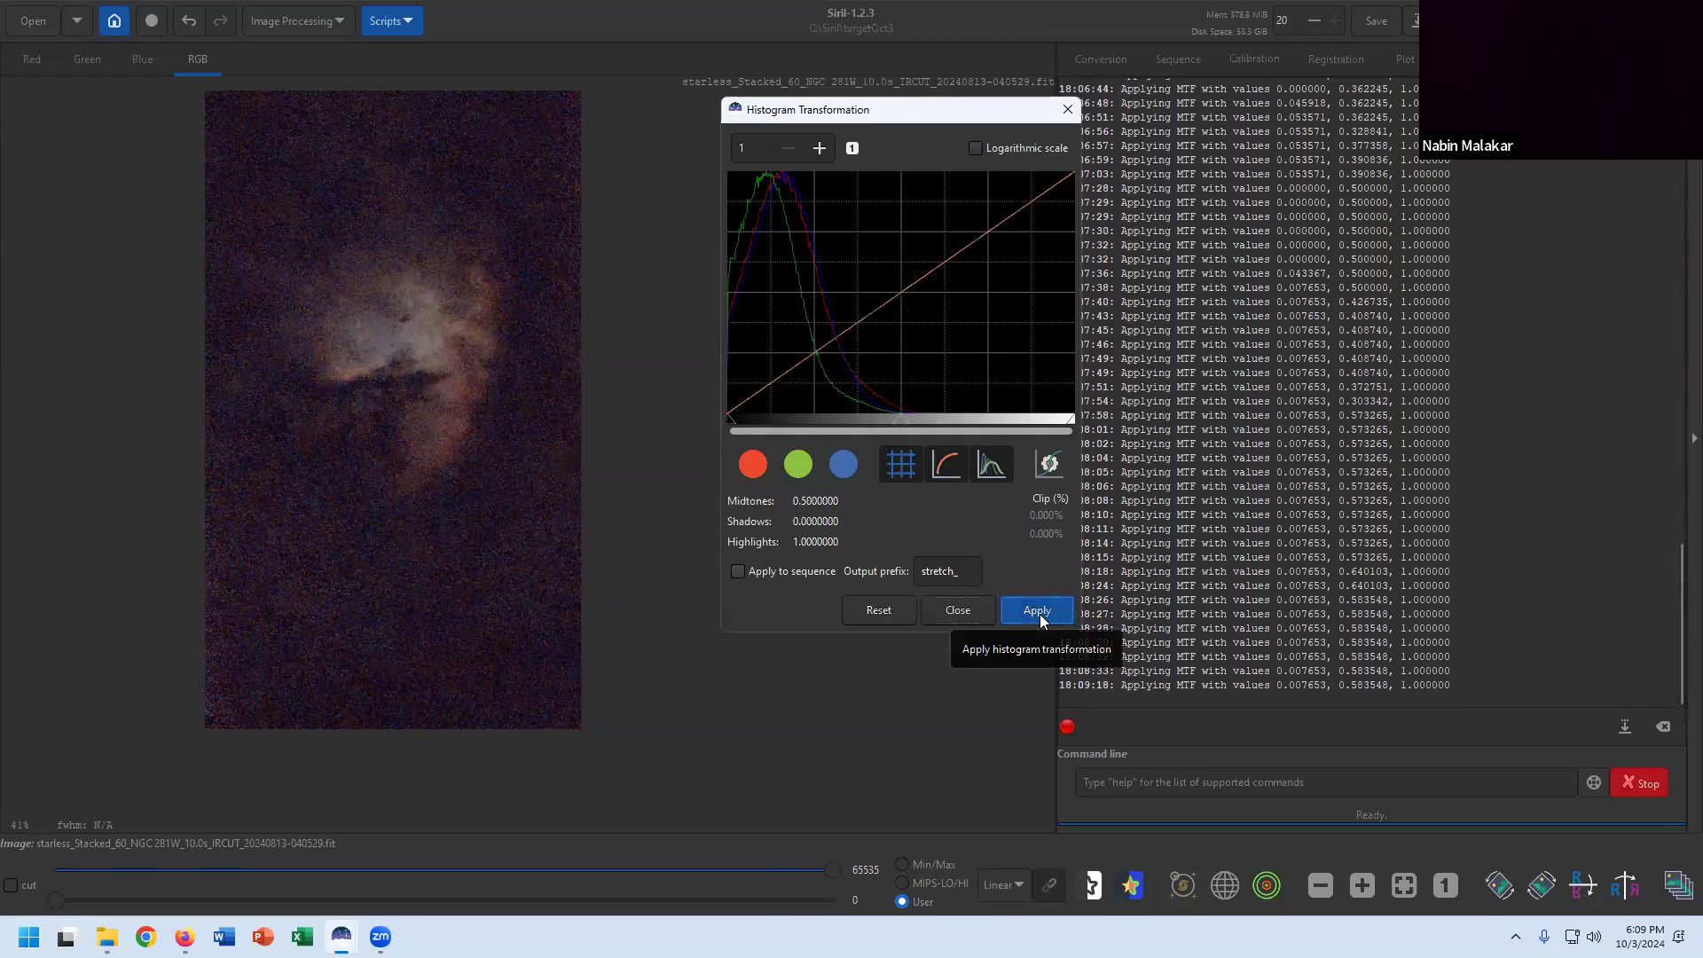
left_click(959, 611)
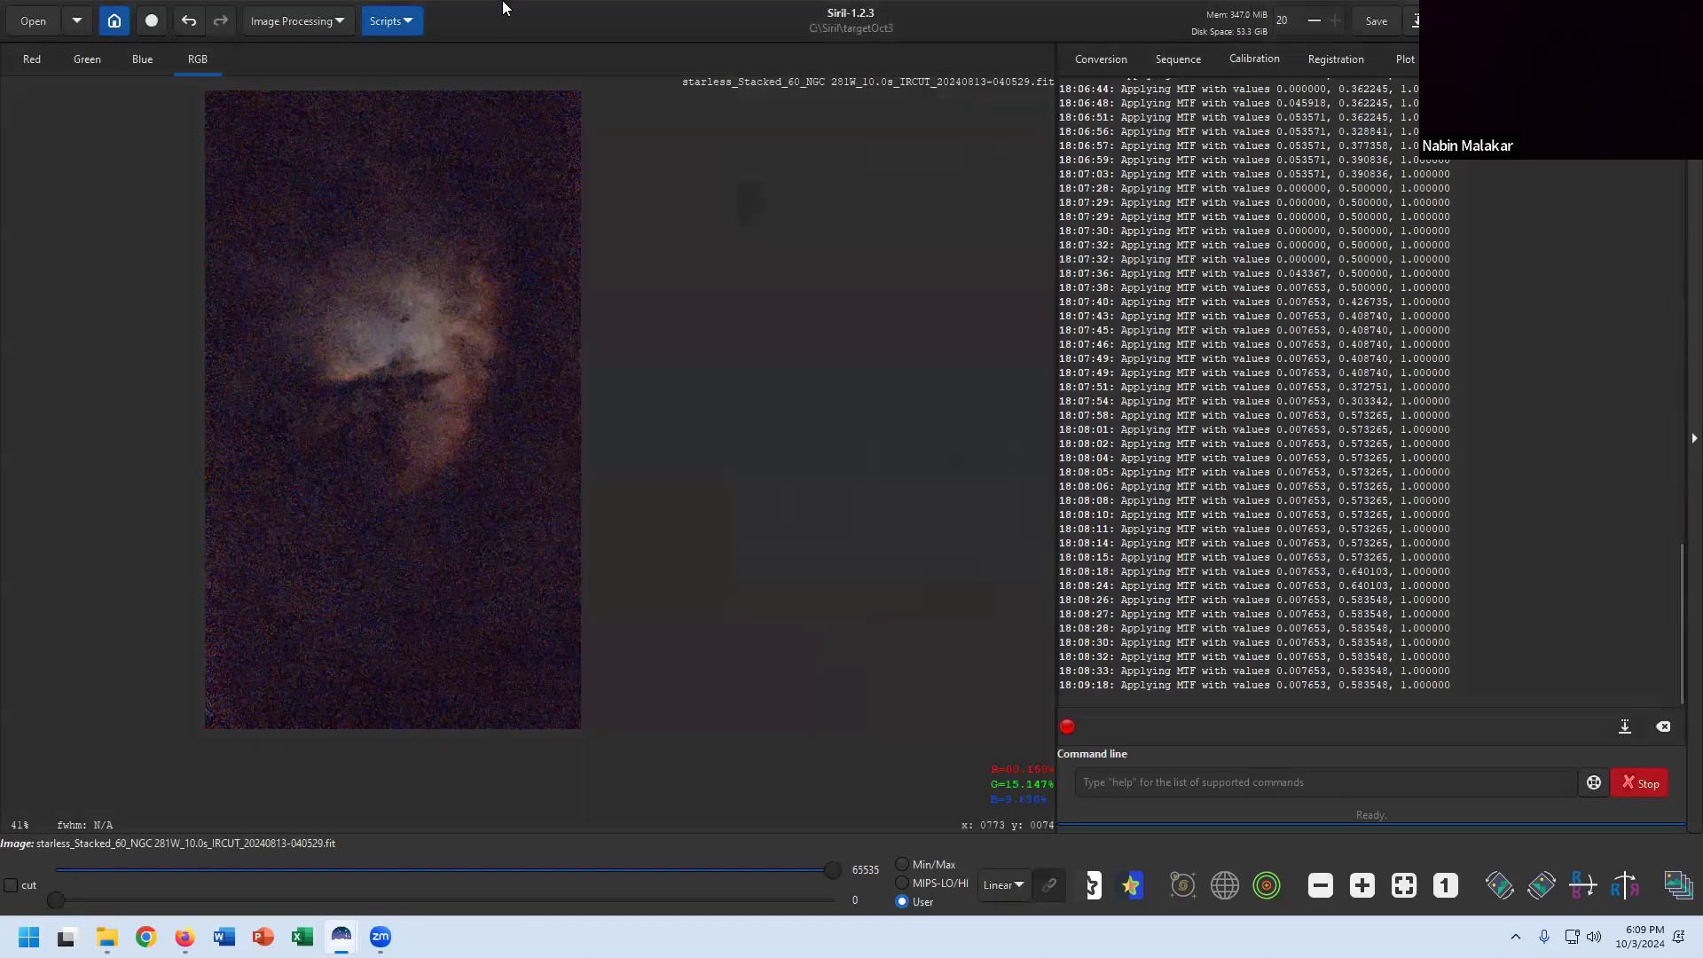
Check the star removal section of the guide in Firefox, then return to Siril and save the stretched starless FITS image.
key("super+Tab")
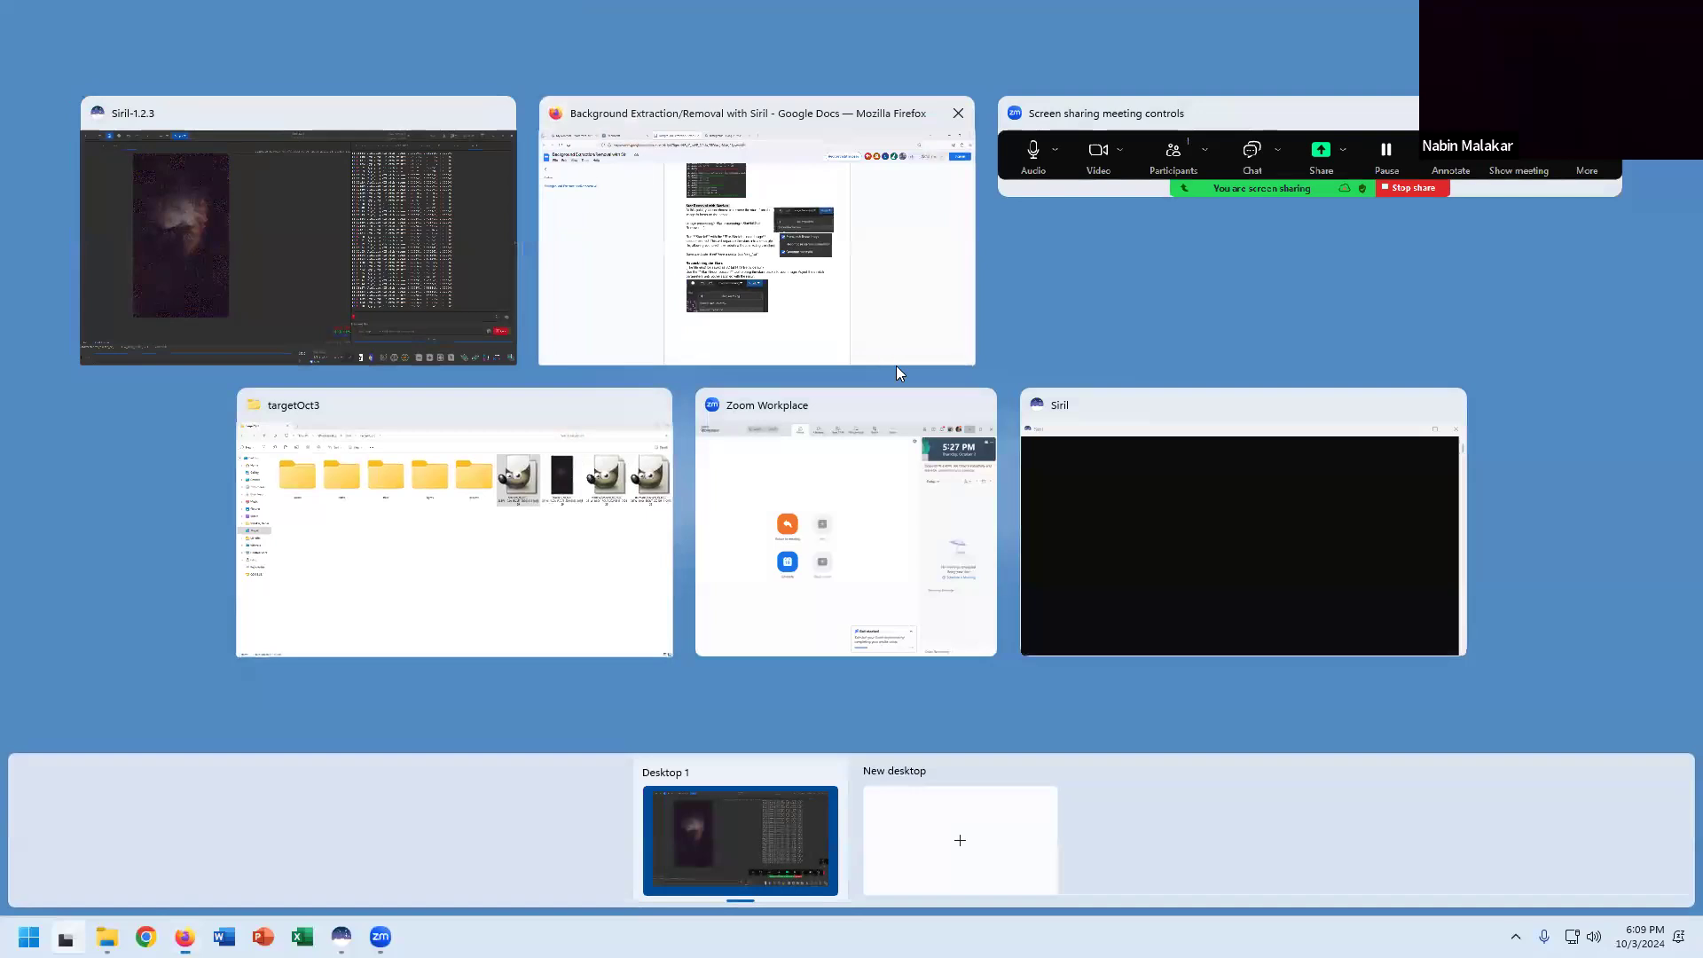
left_click(896, 361)
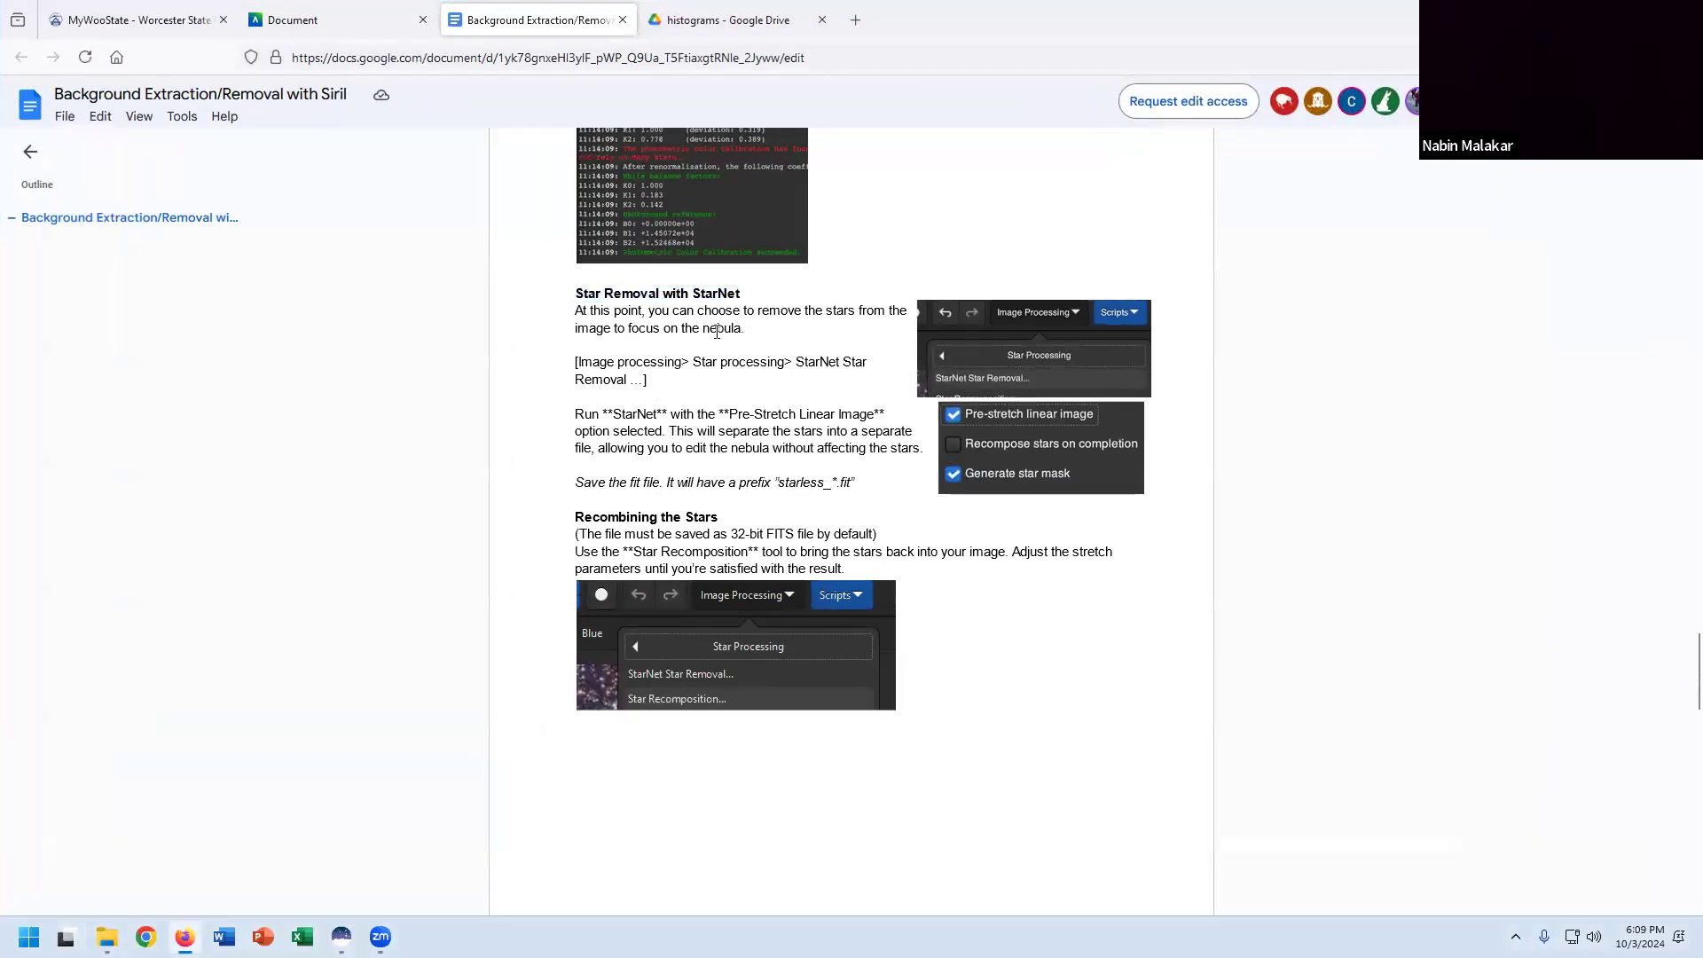
key("super+Tab")
left_click(761, 270)
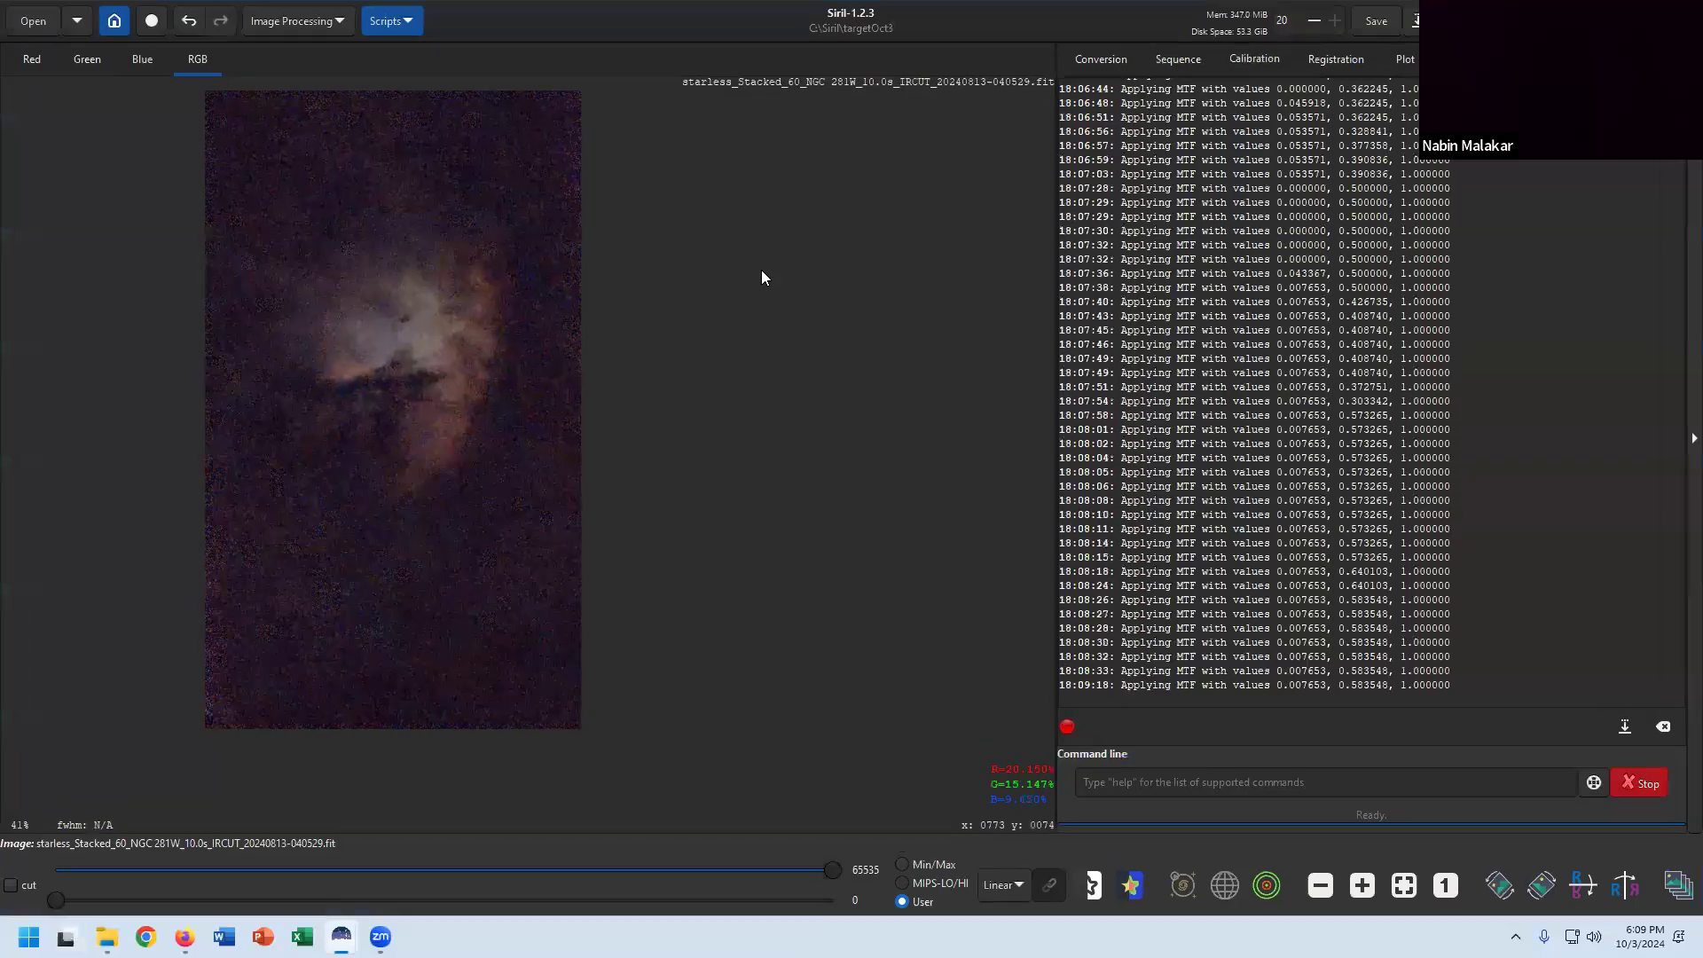
left_click(1377, 22)
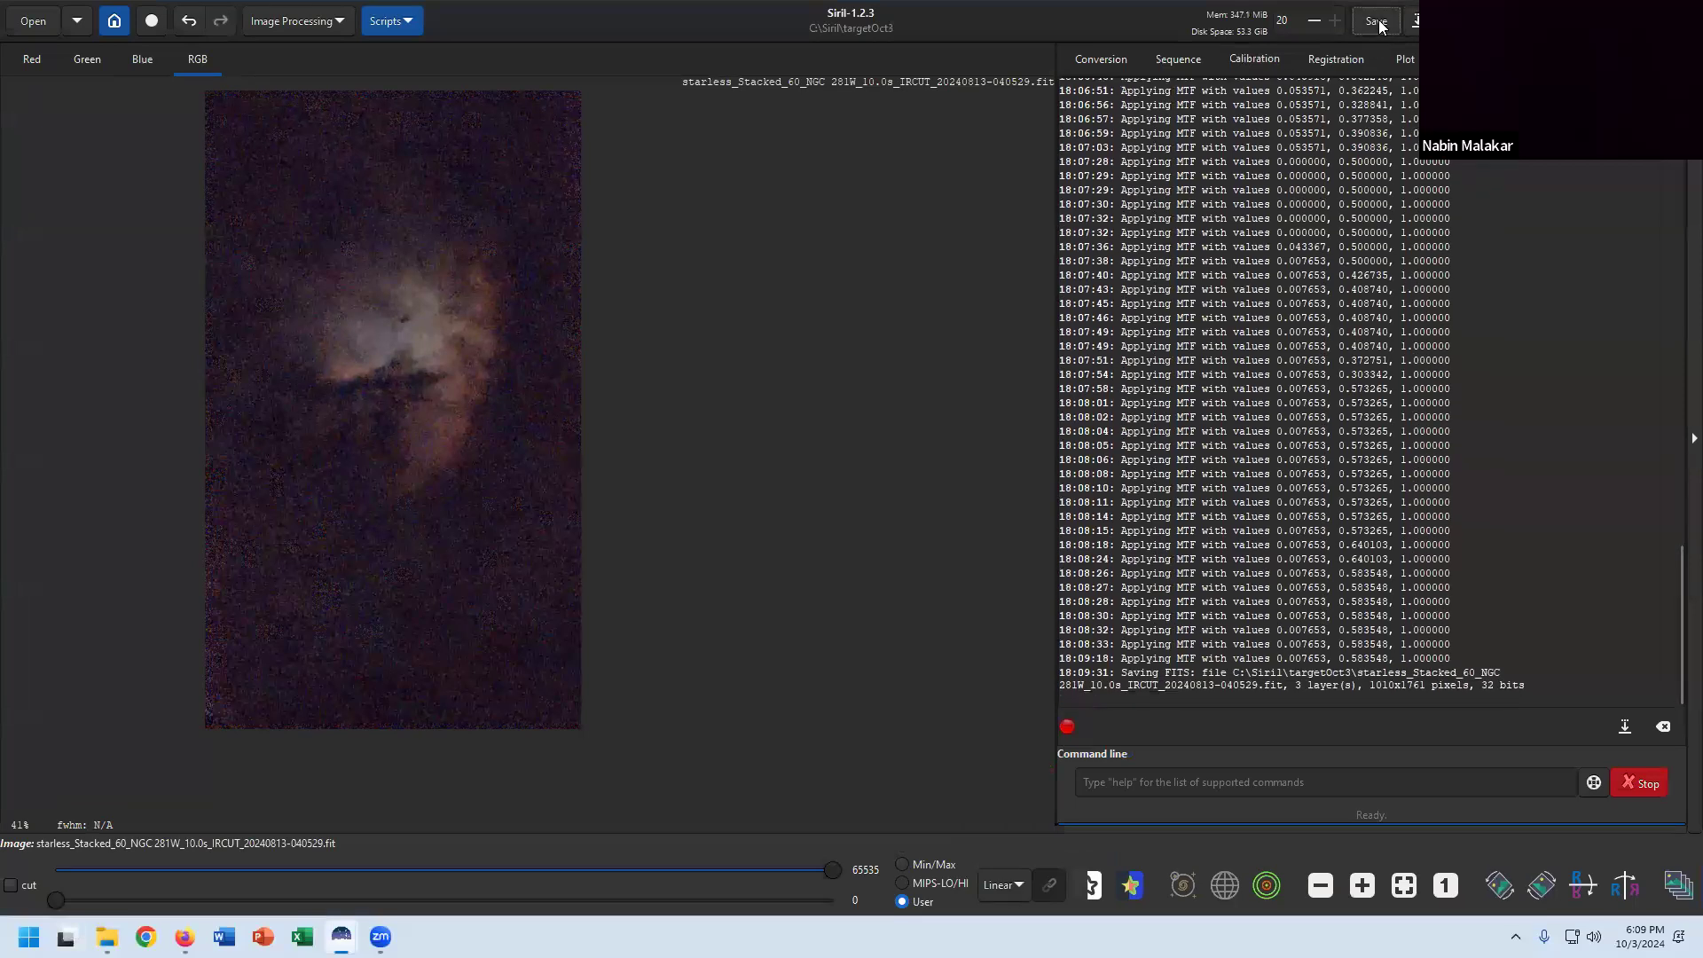
left_click(1378, 22)
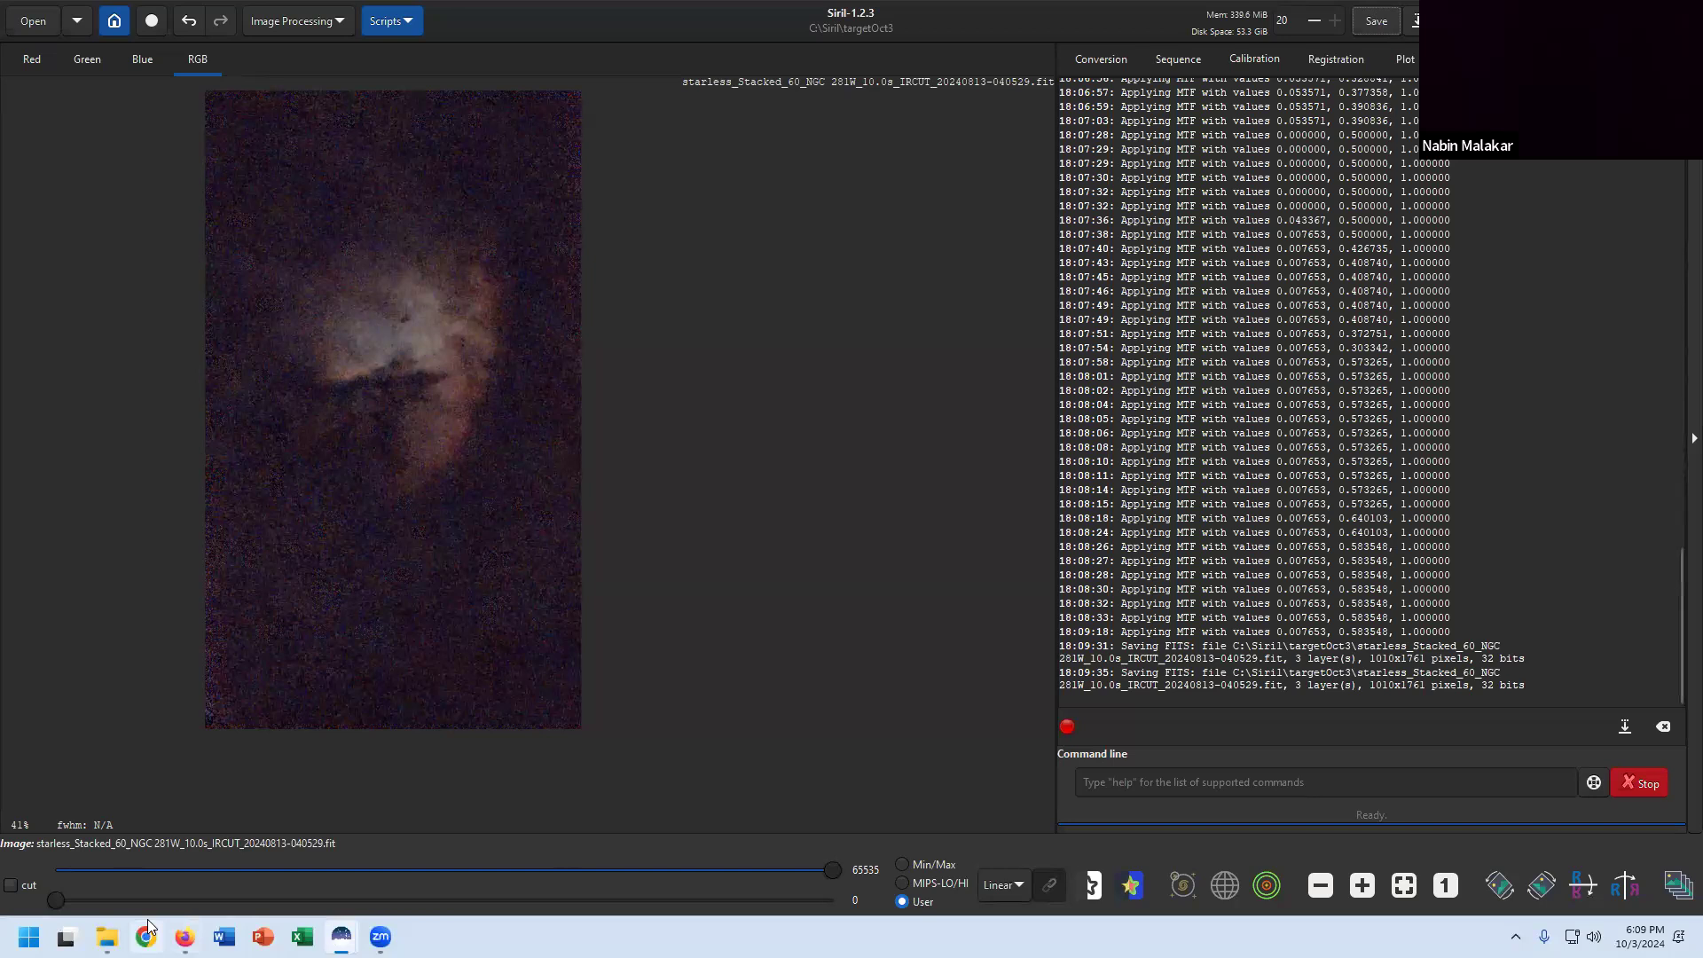
Locate the starmask and starless FITS files in the targetOct3 folder in File Explorer, then return to Siril.
left_click(108, 939)
left_click(1223, 412)
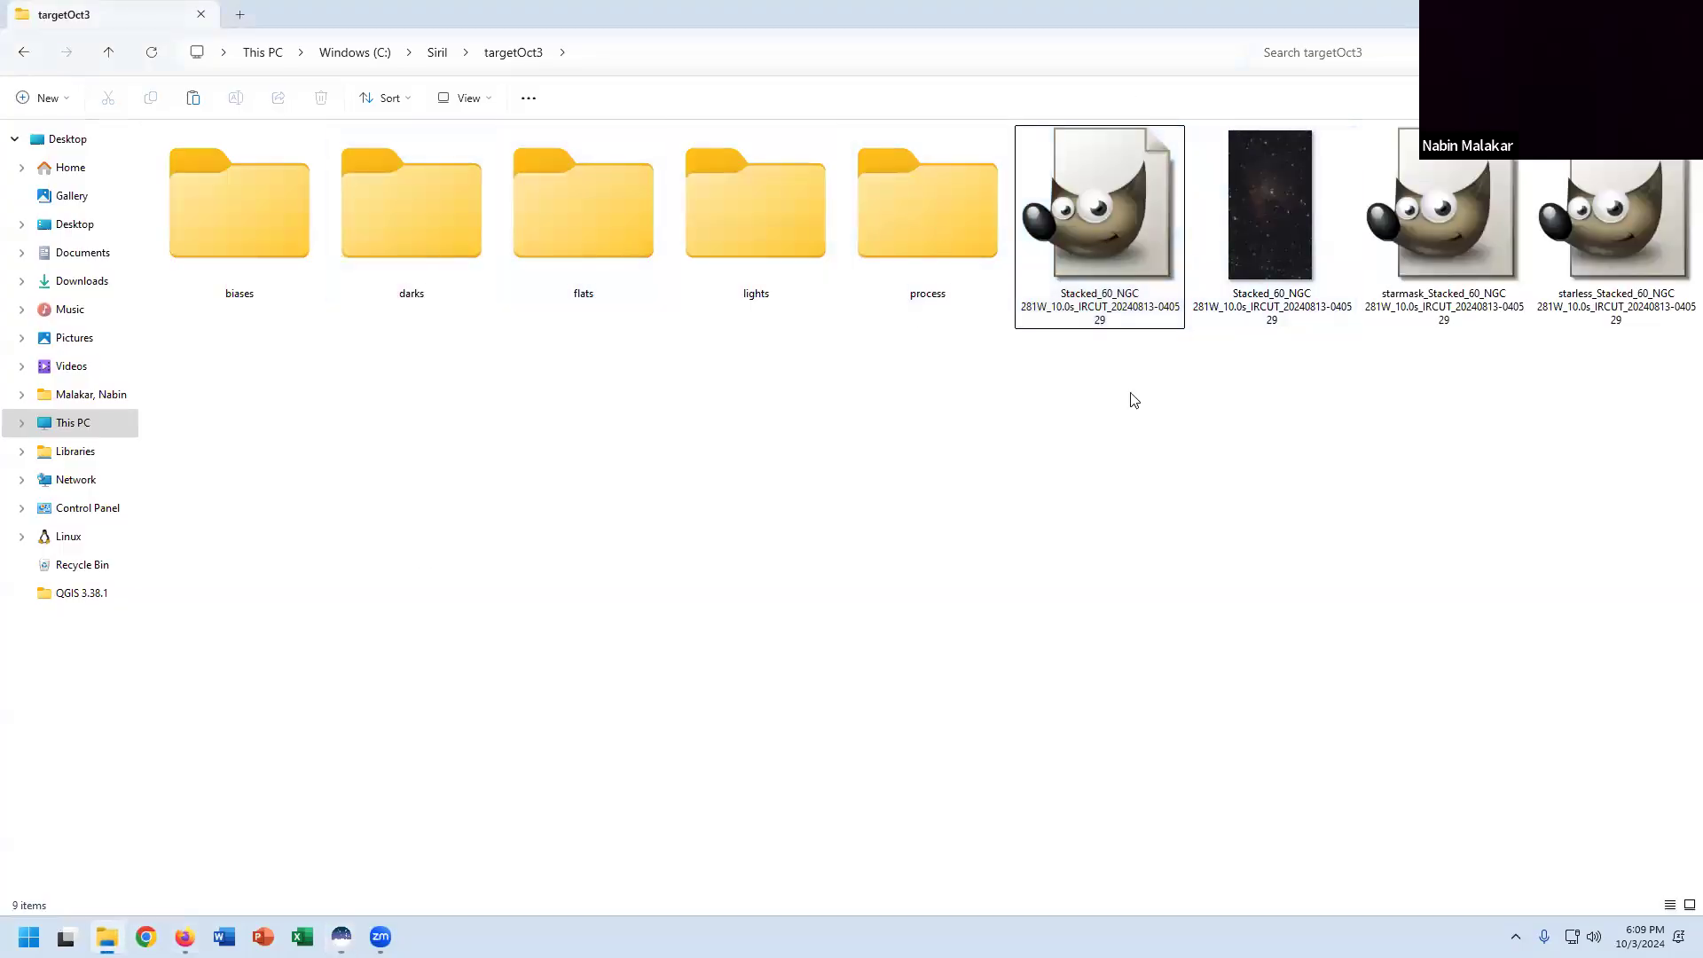
left_click(1470, 316)
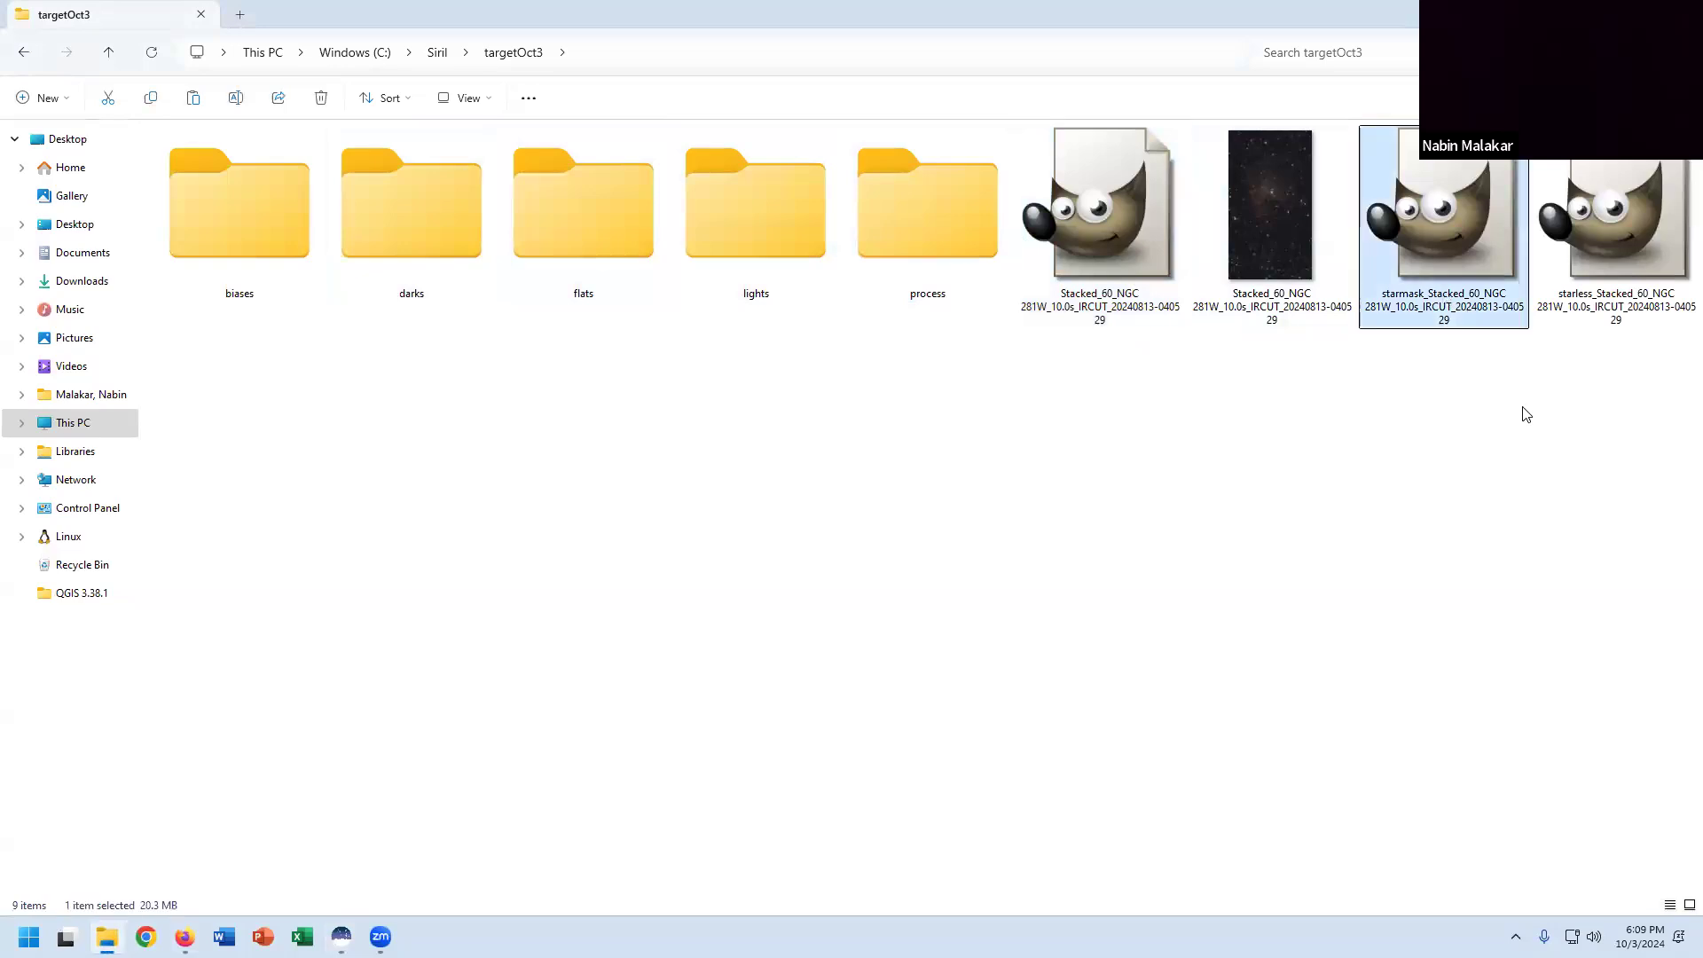
left_click(1650, 318)
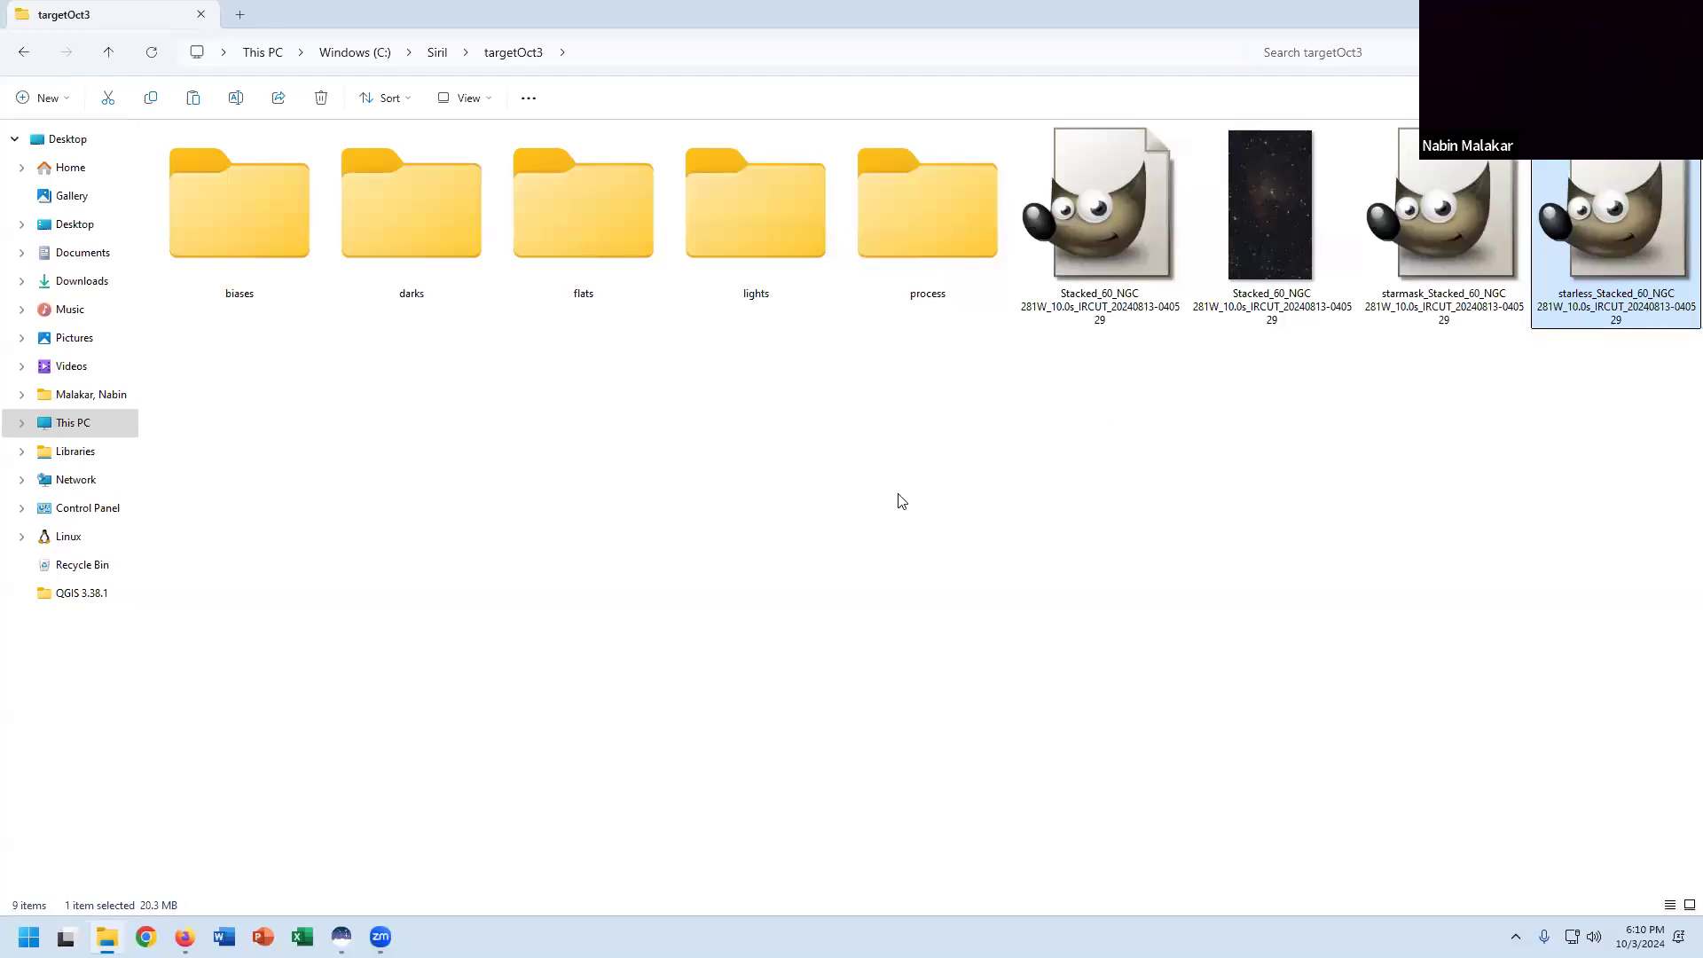
key("super+Tab")
left_click(812, 253)
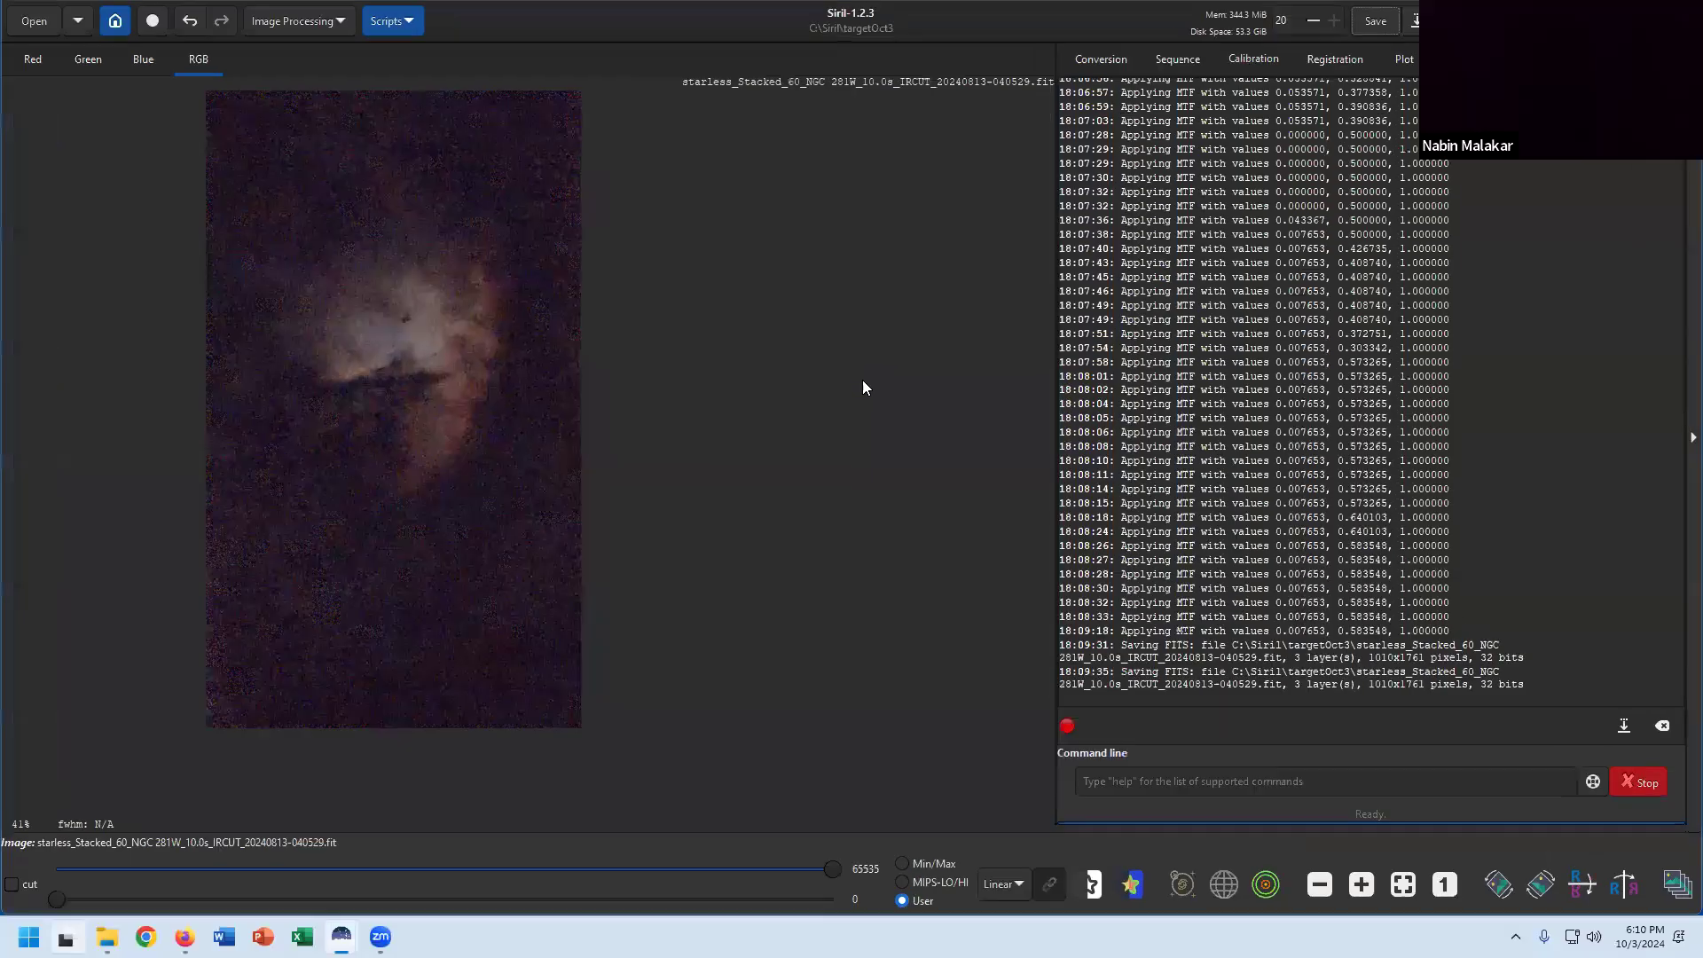
key("alt+Tab")
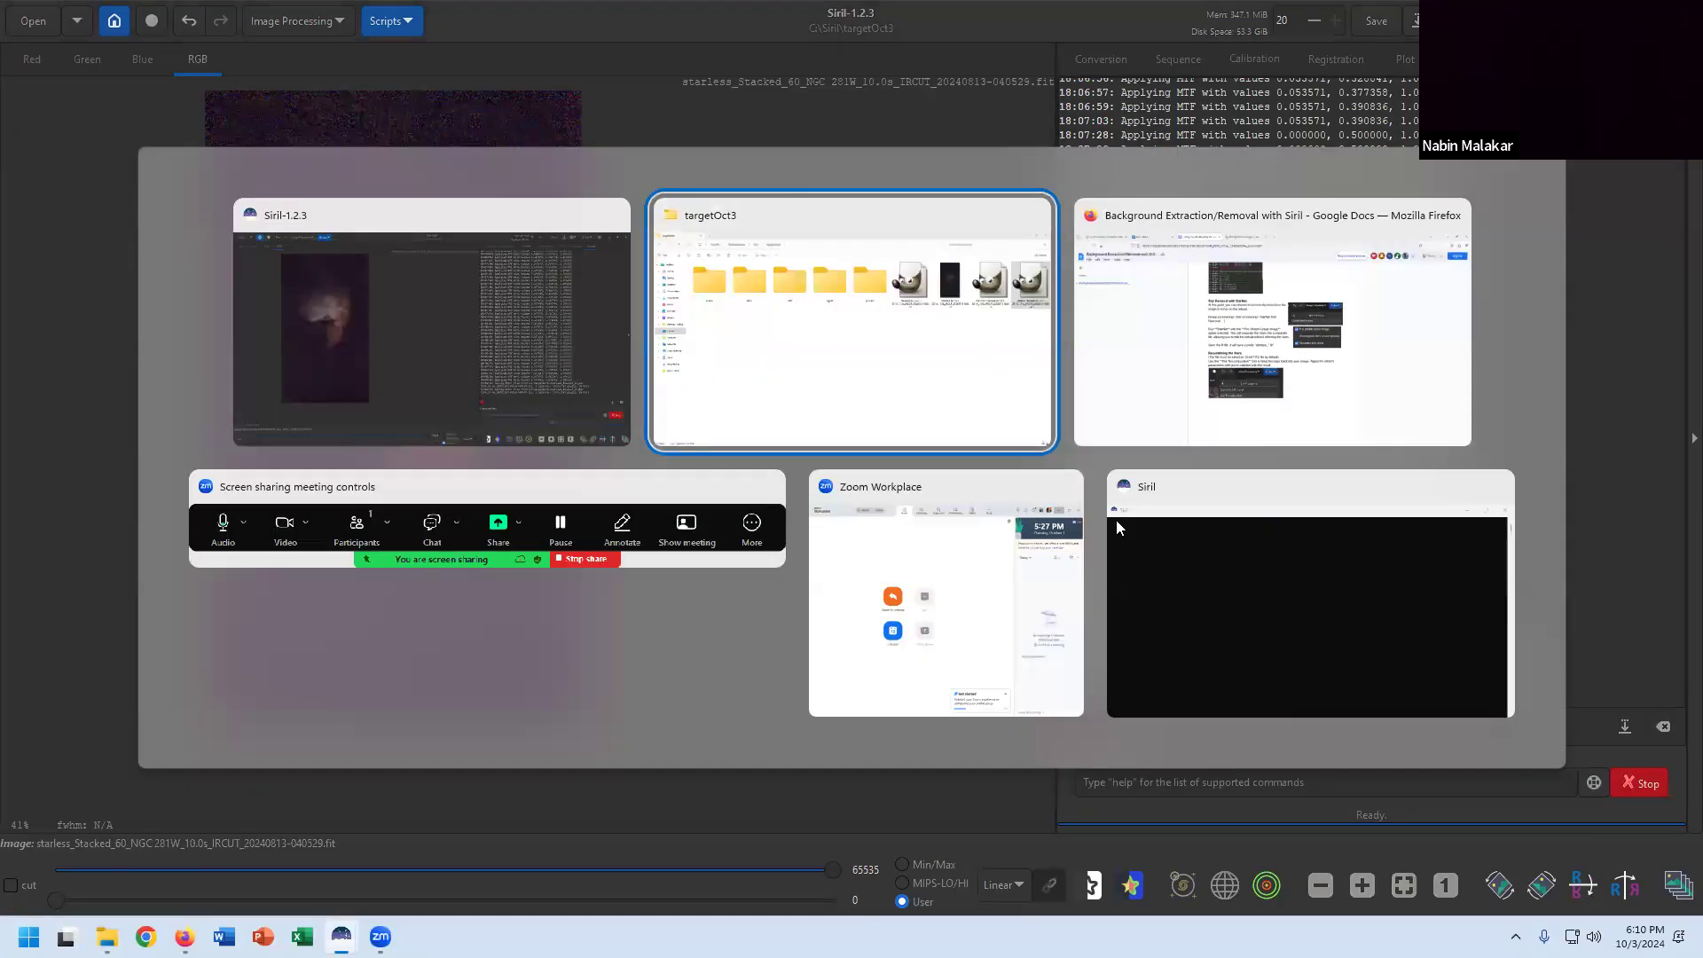
left_click(415, 332)
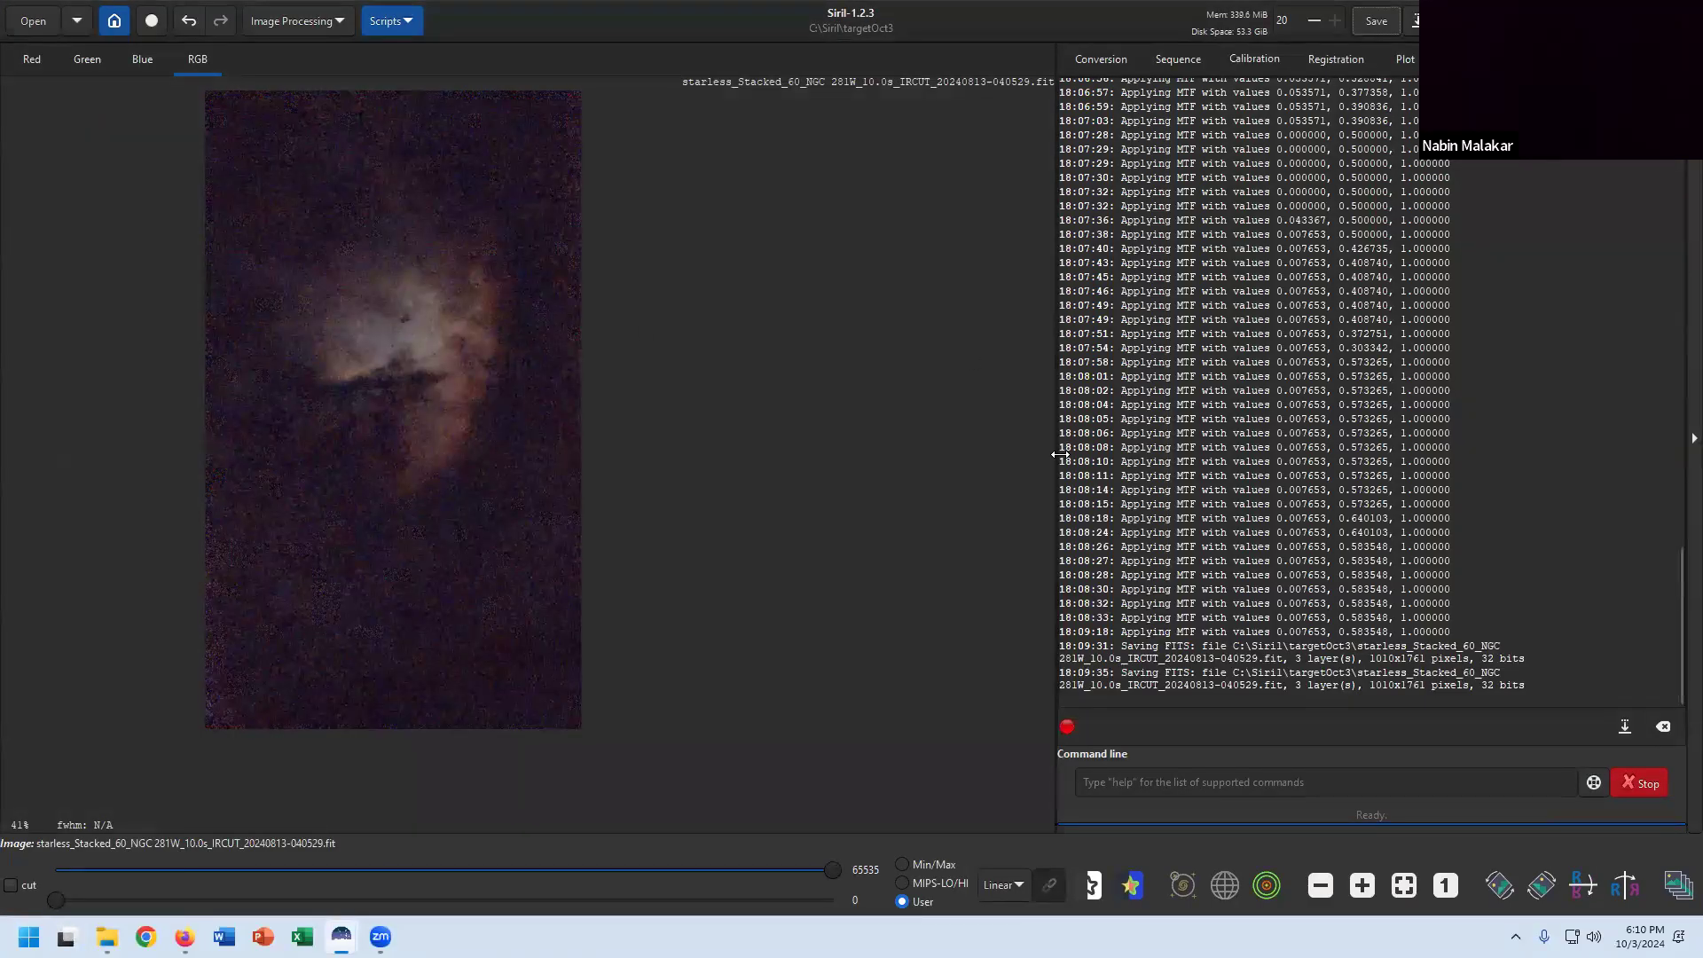
Switch to the guide in Firefox and read the section on recombining the stars, highlighting its instructions.
key("alt+Tab")
left_click(1288, 362)
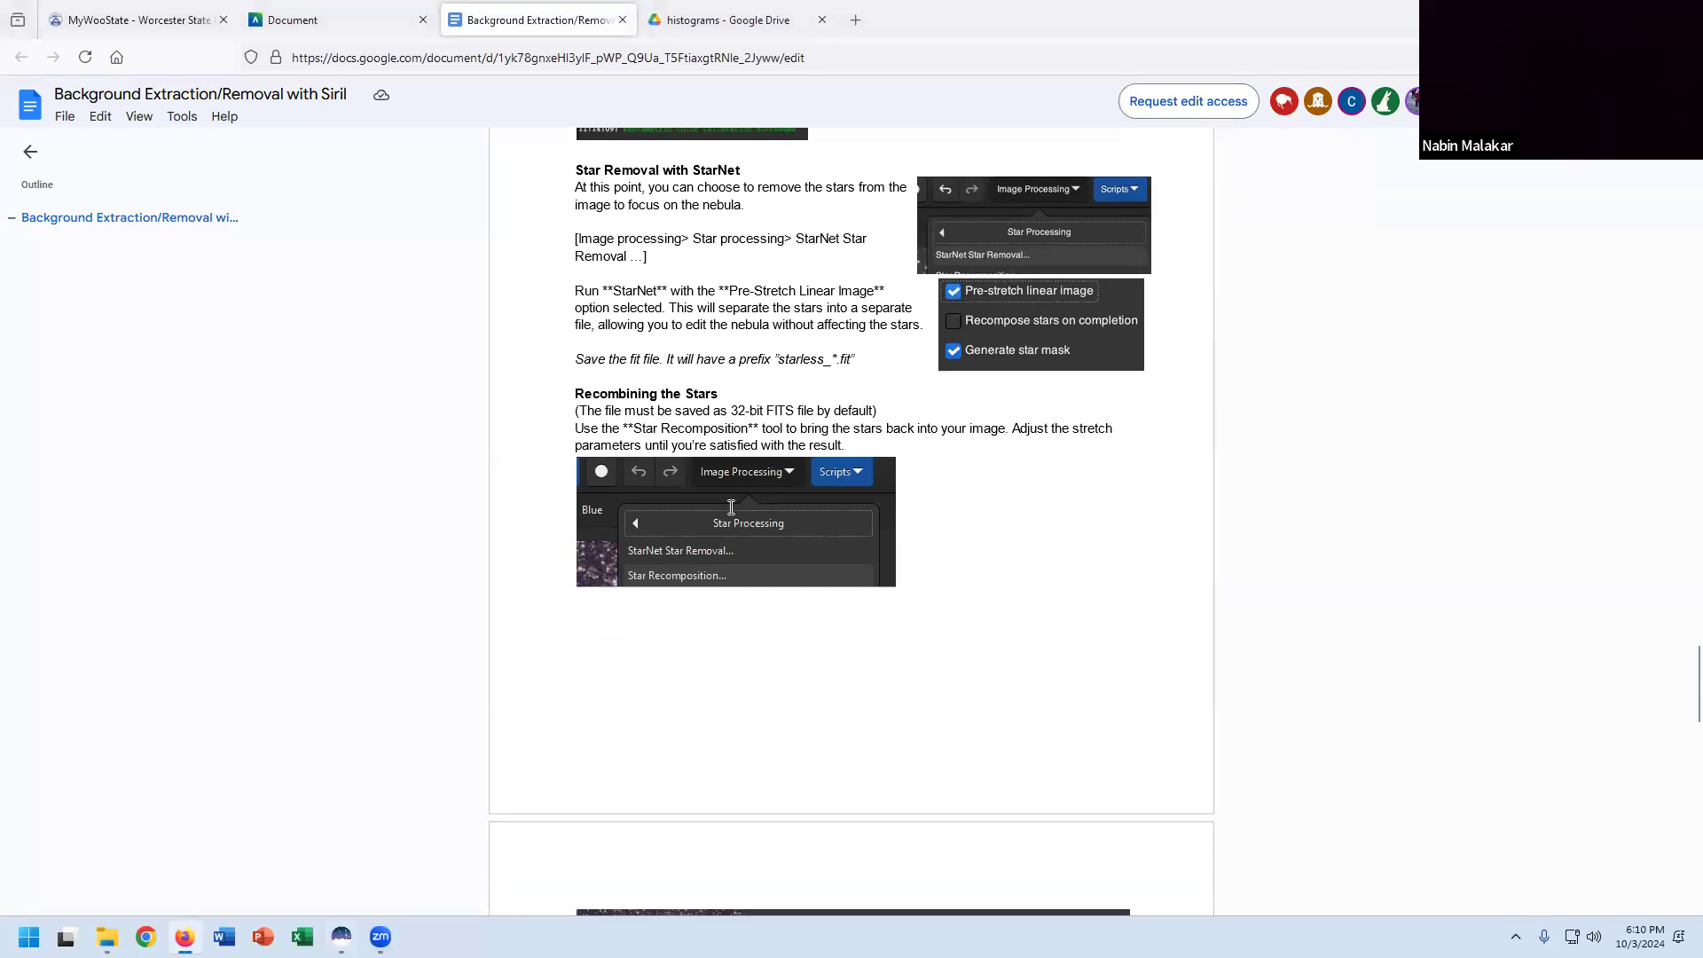
scroll(731, 506, "down", 1)
left_click_drag(575, 278, 903, 317)
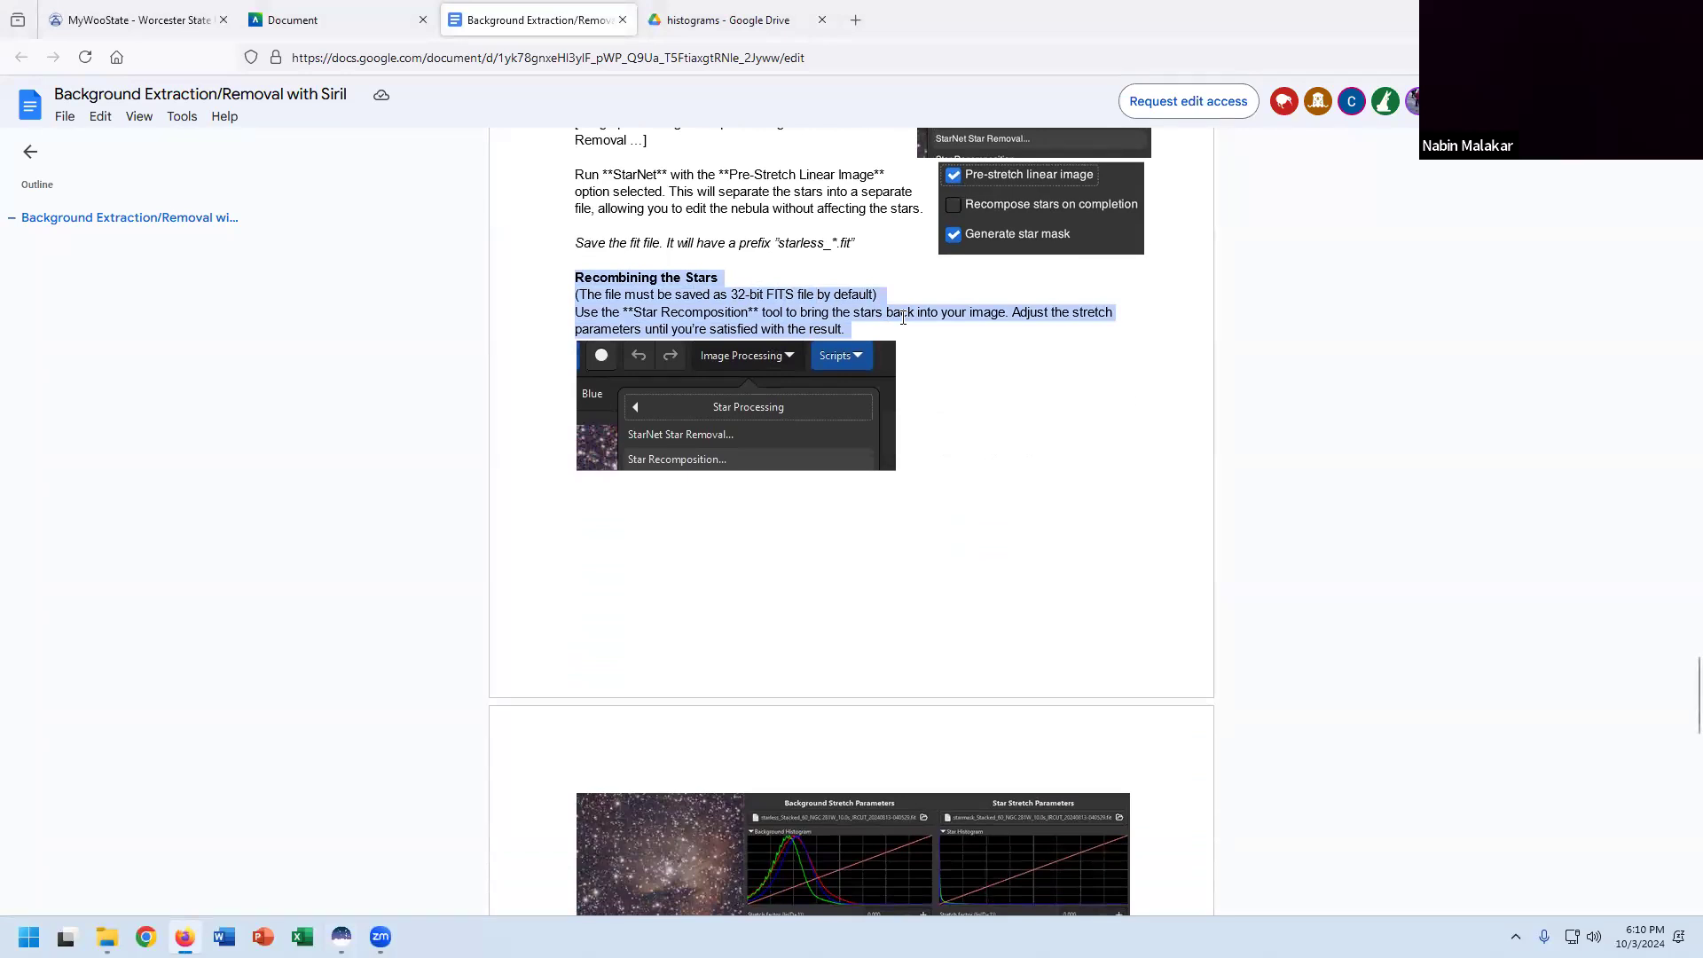
Switch back to Siril and open the Star Recomposition tool.
key("alt+Tab")
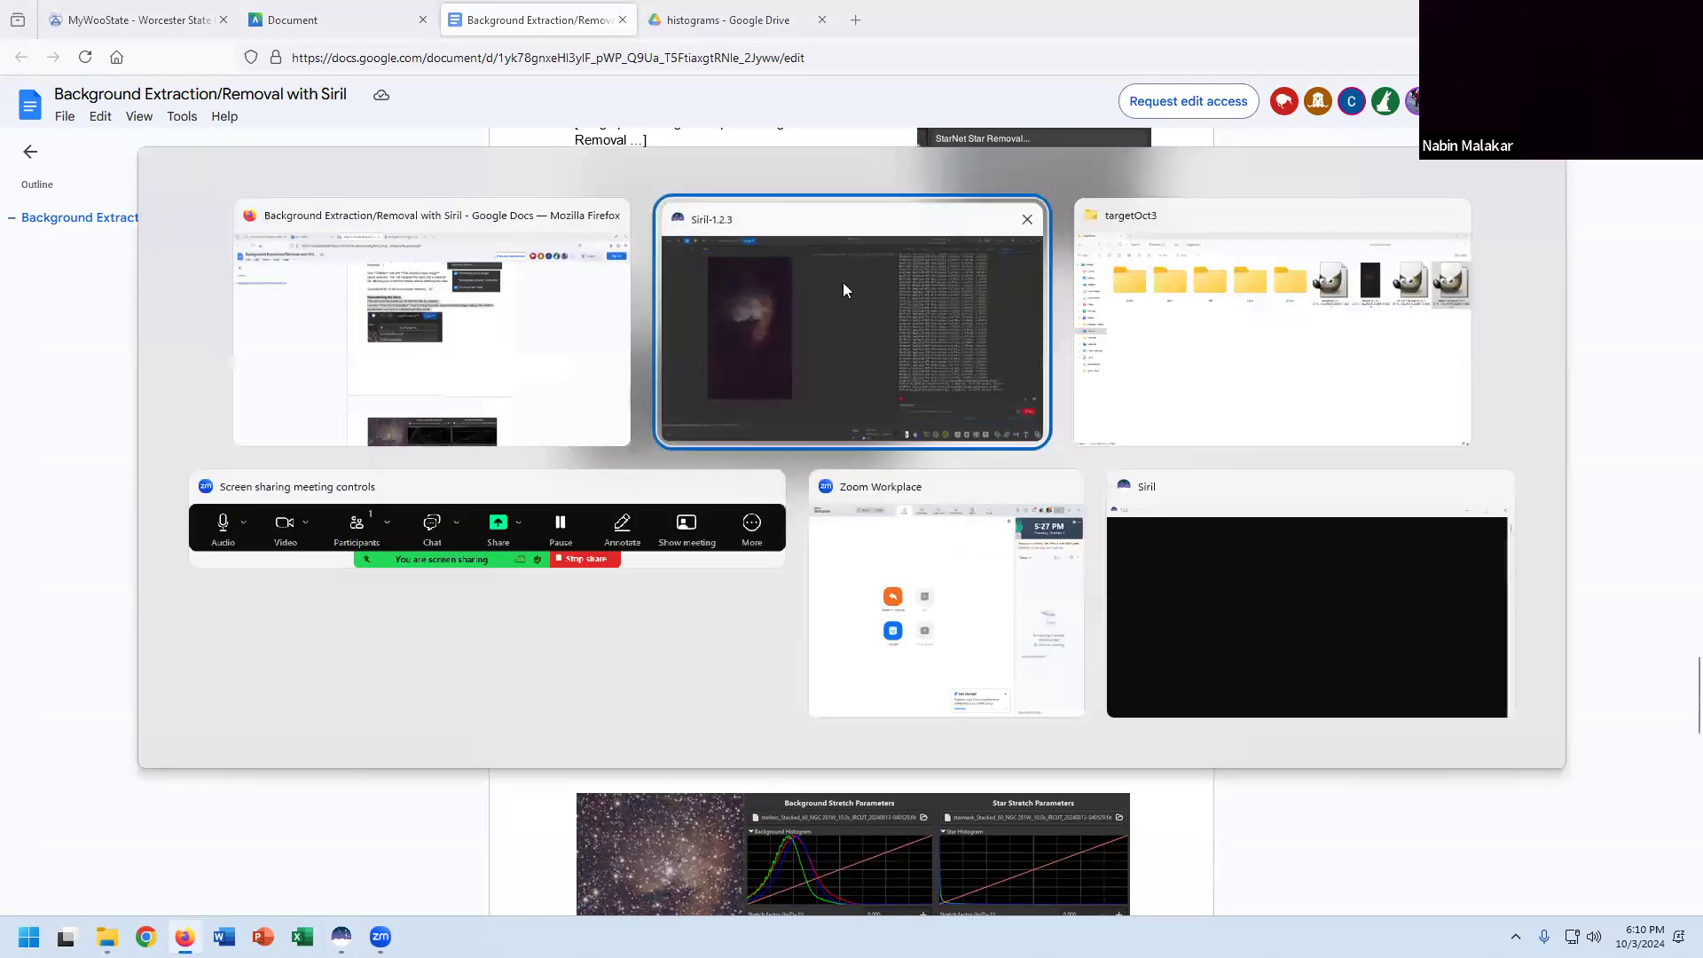
left_click(310, 29)
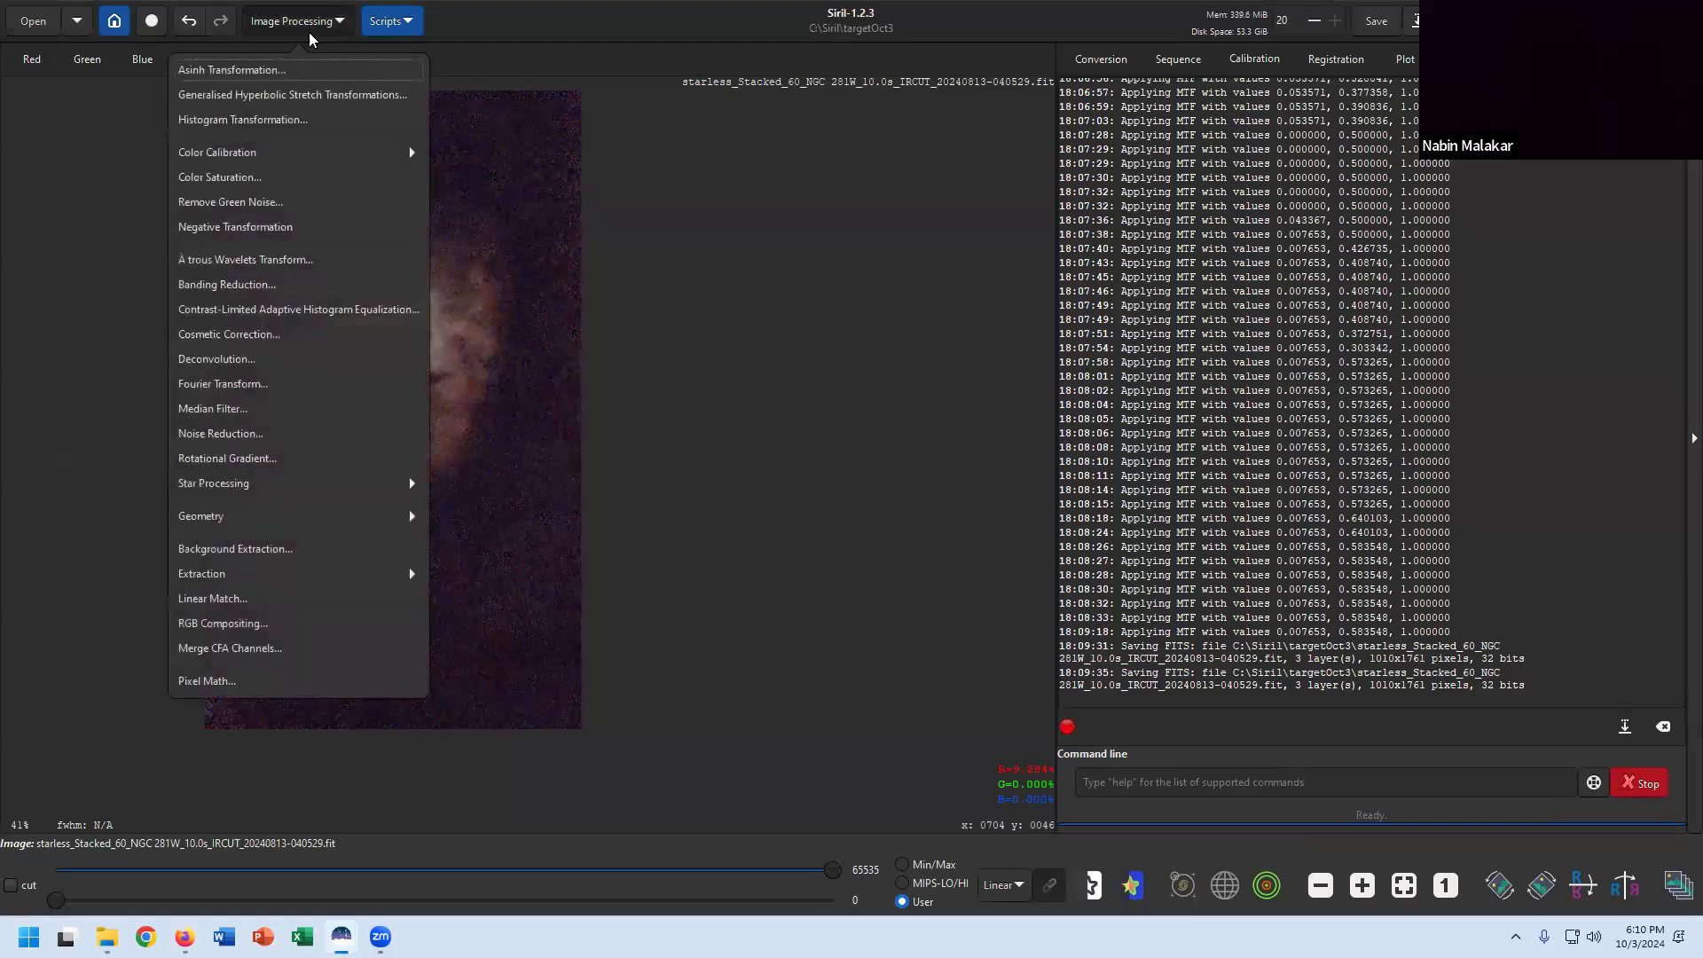
left_click(319, 484)
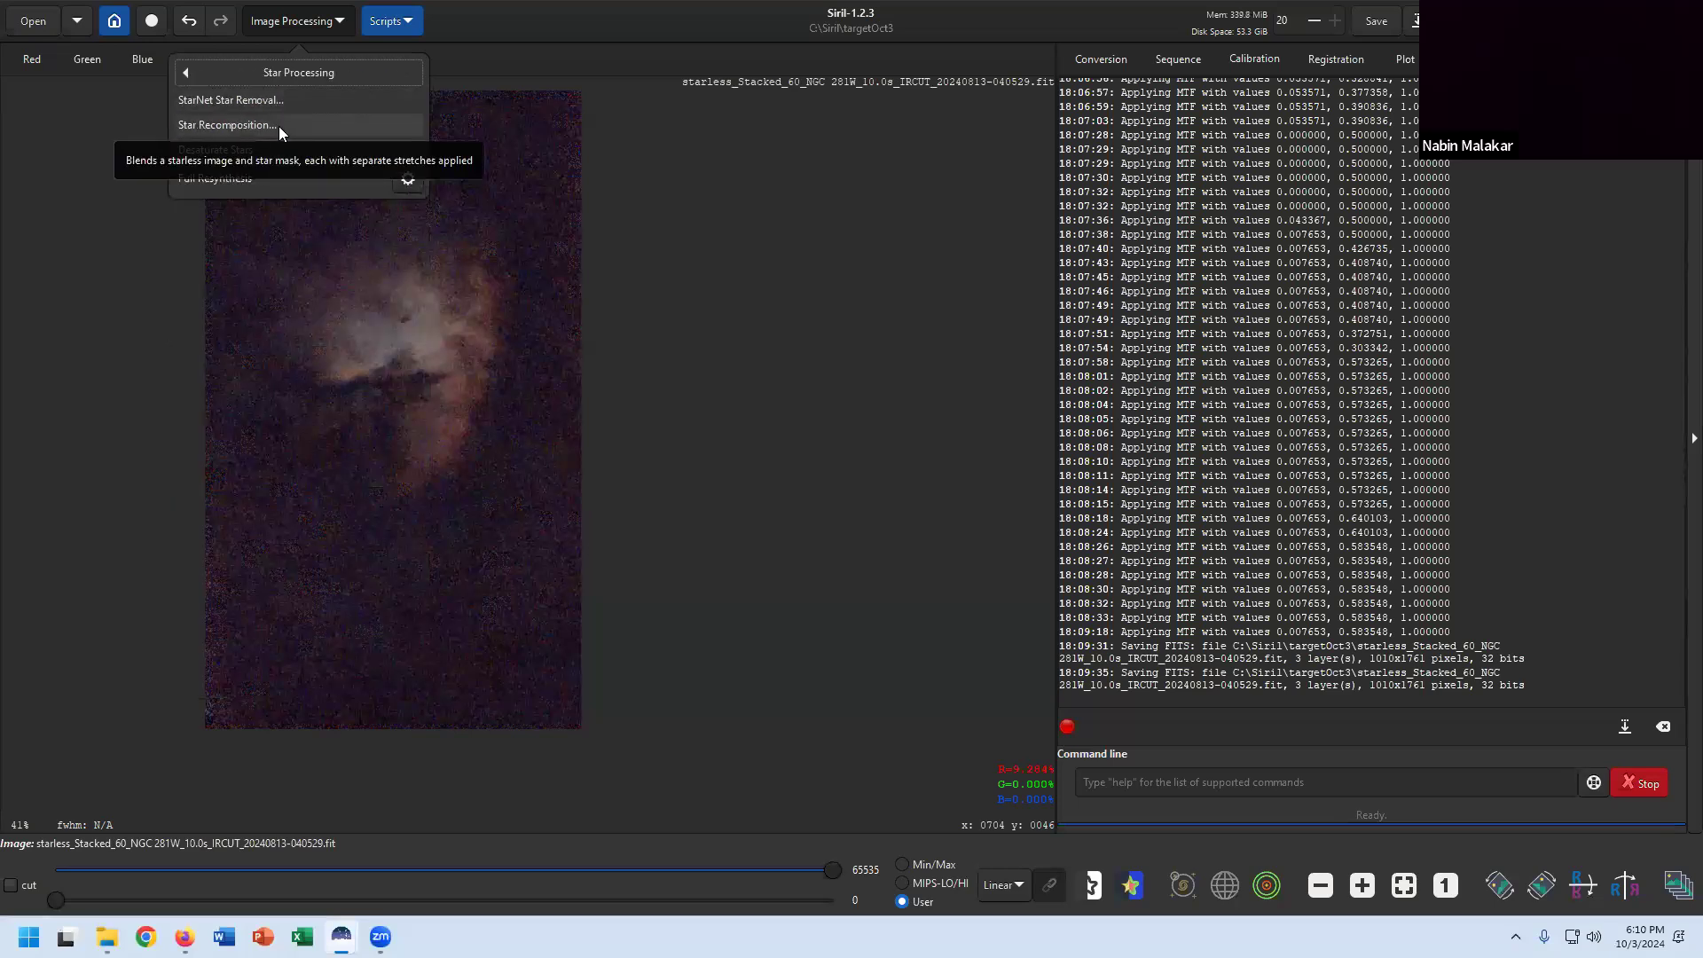
left_click(292, 21)
left_click(293, 21)
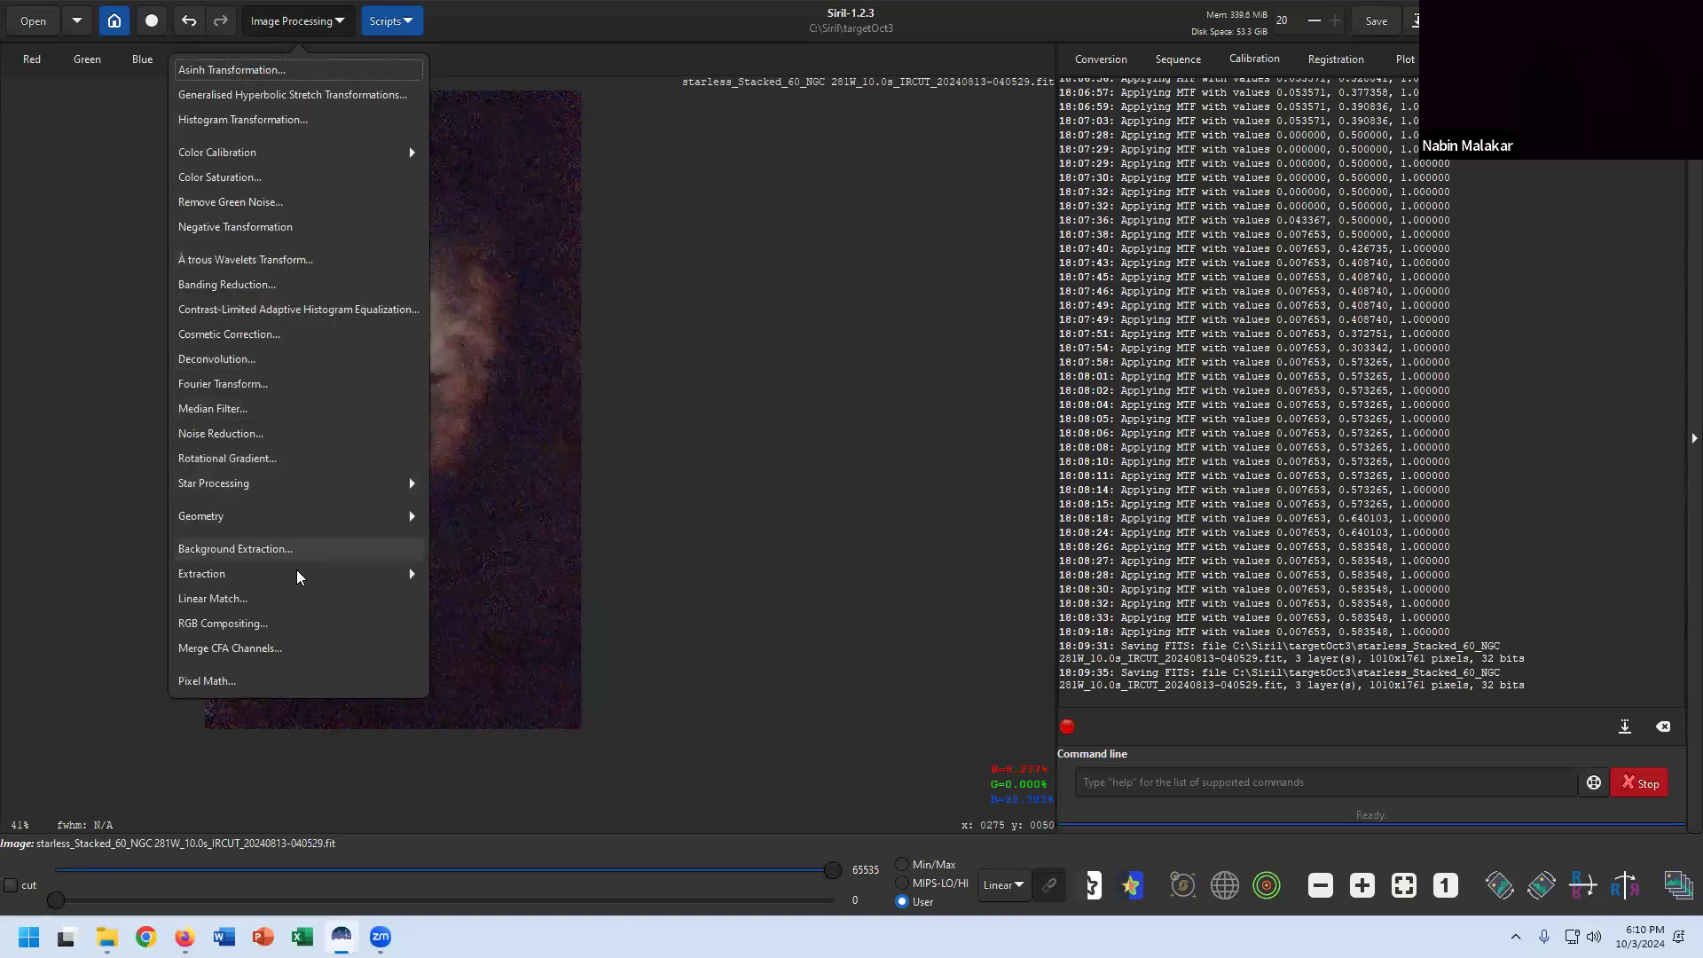
left_click(296, 486)
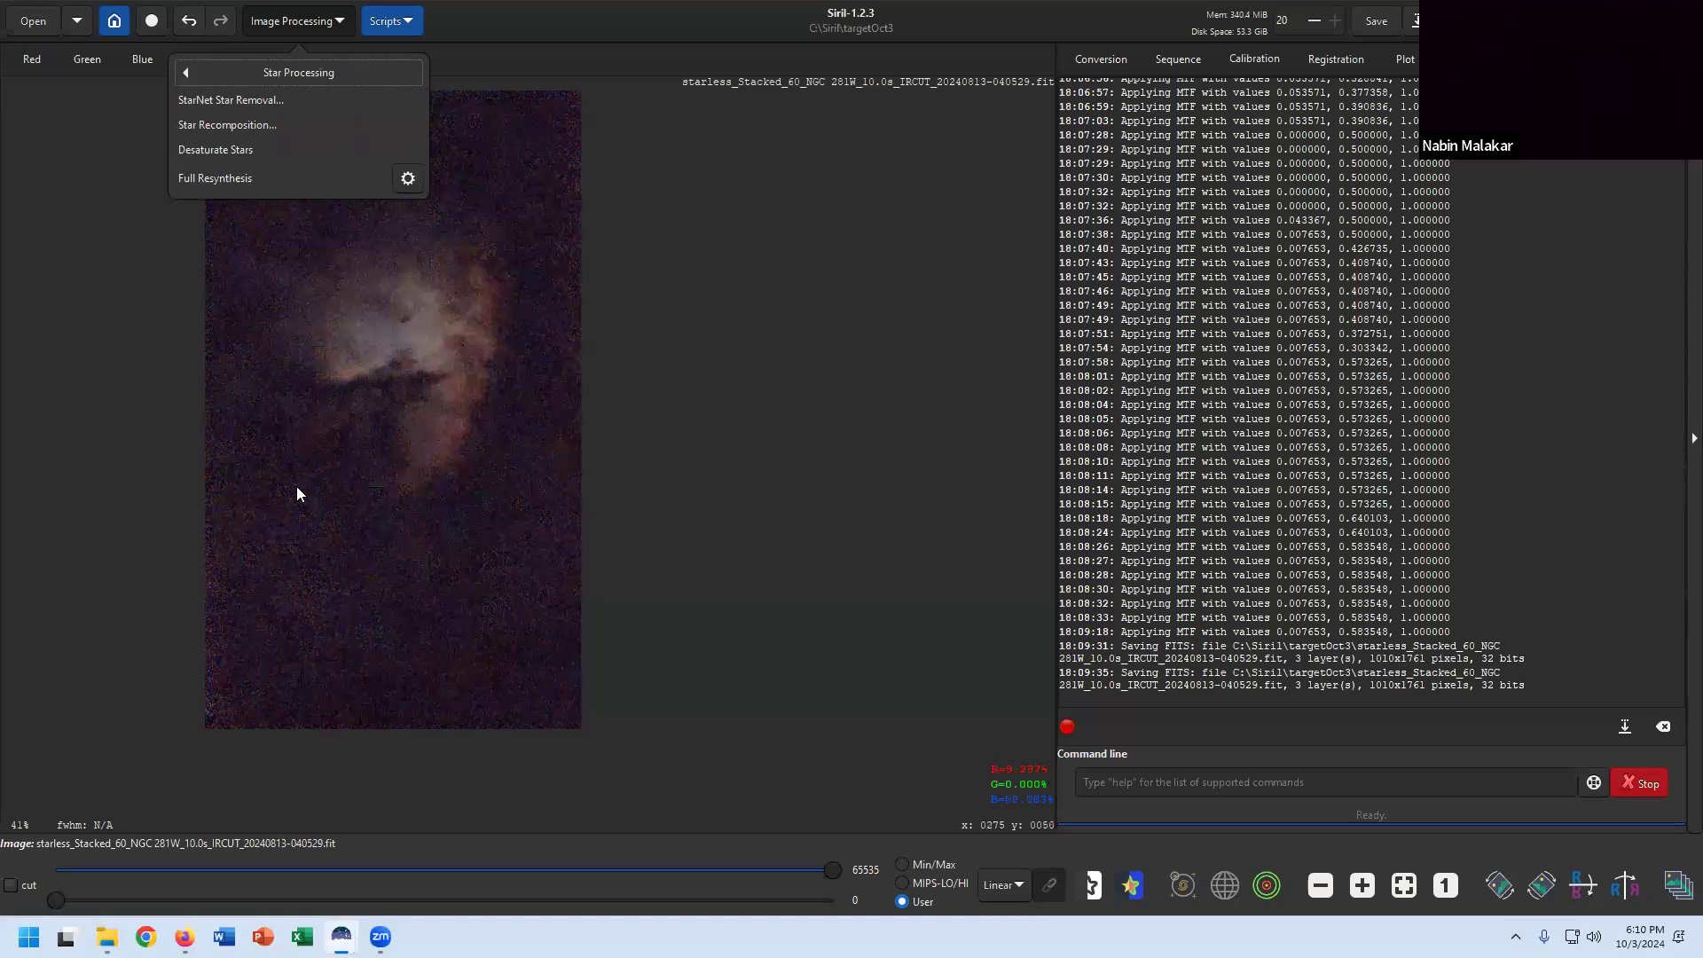
left_click(262, 125)
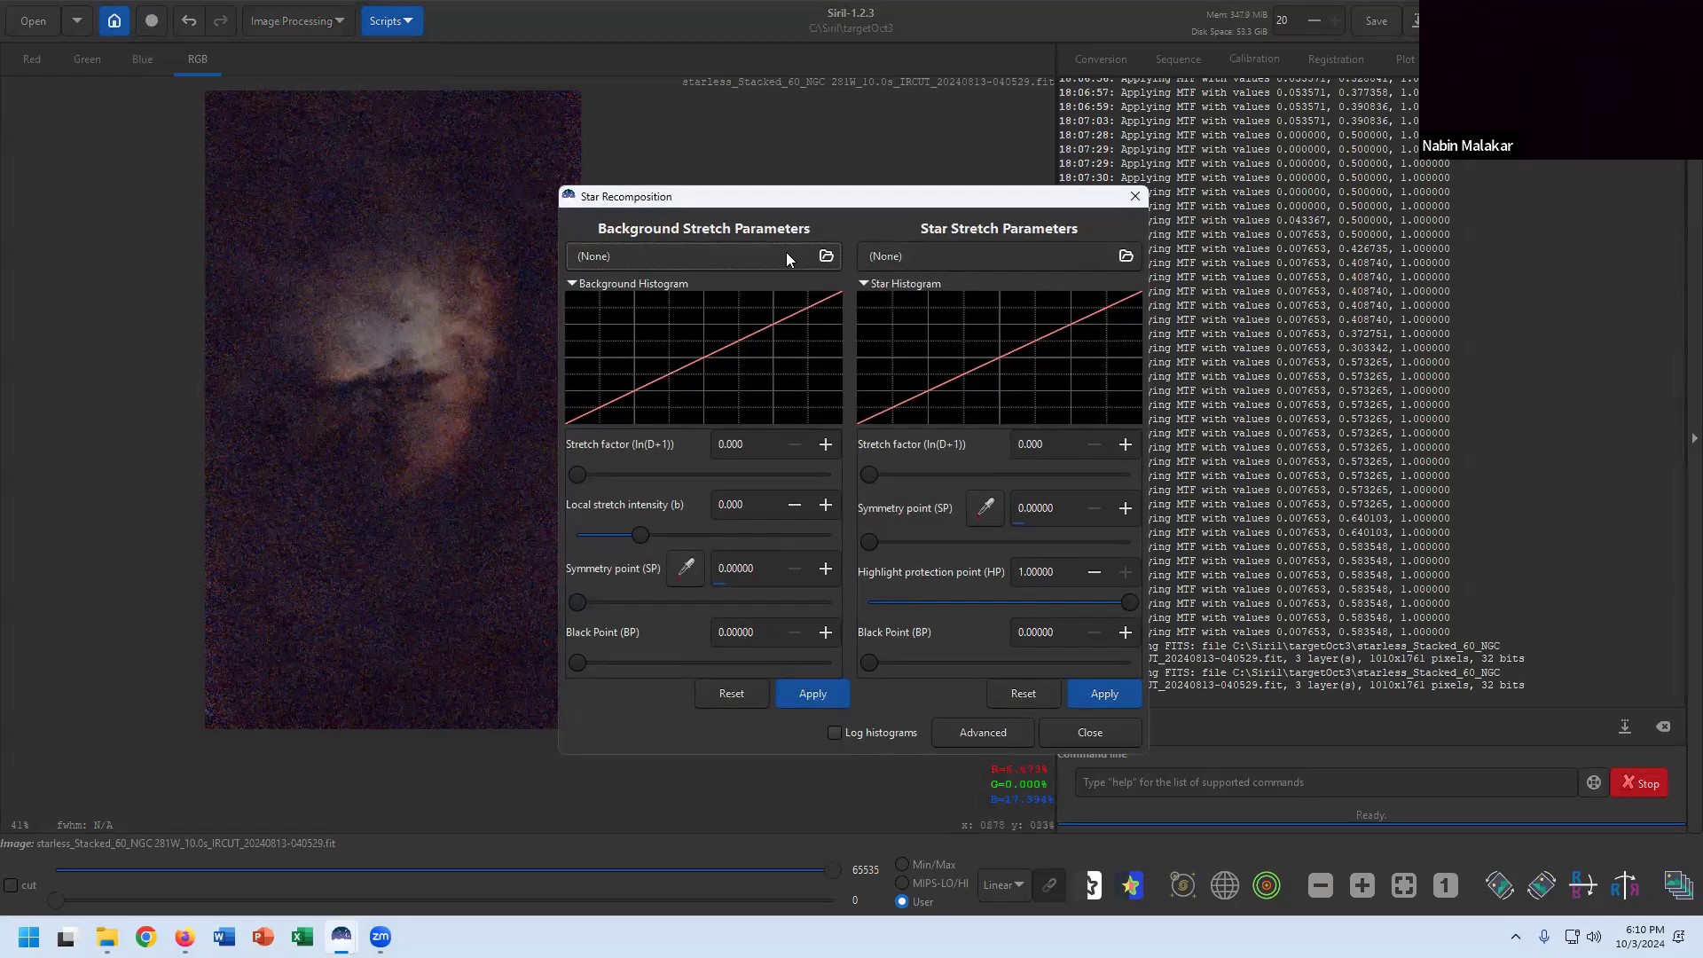
Load the starless NGC 281W FITS file as the background image and the starmask FITS file as the star image.
left_click(726, 259)
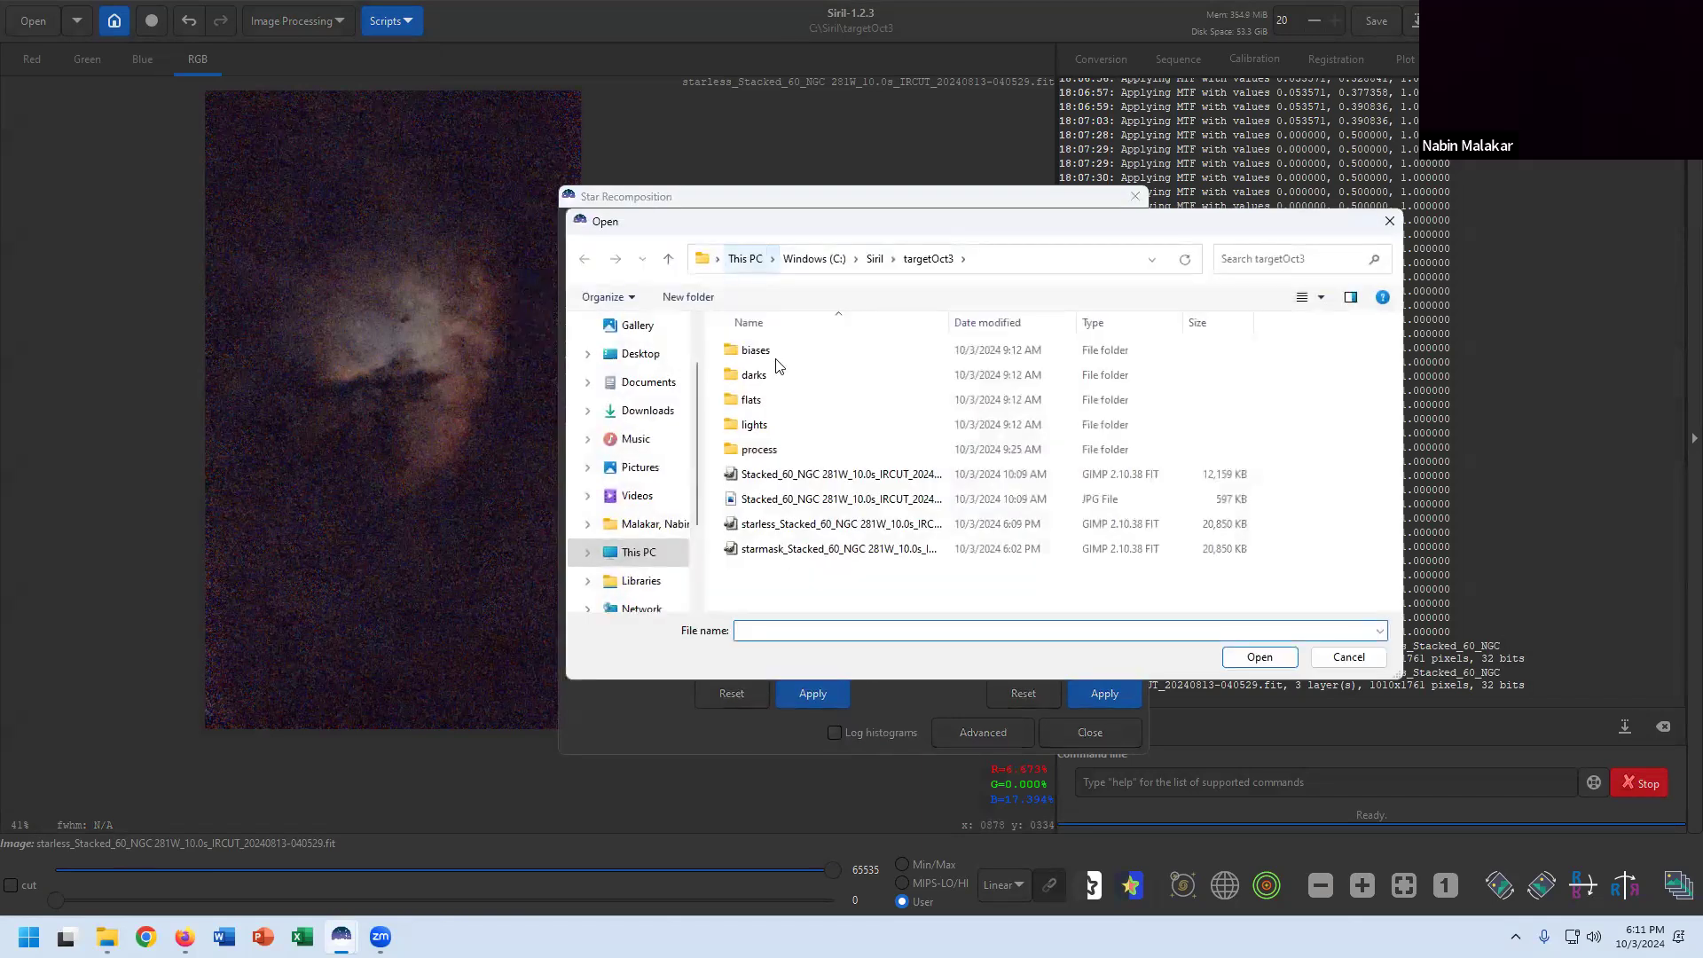
left_click(803, 525)
left_click(1260, 657)
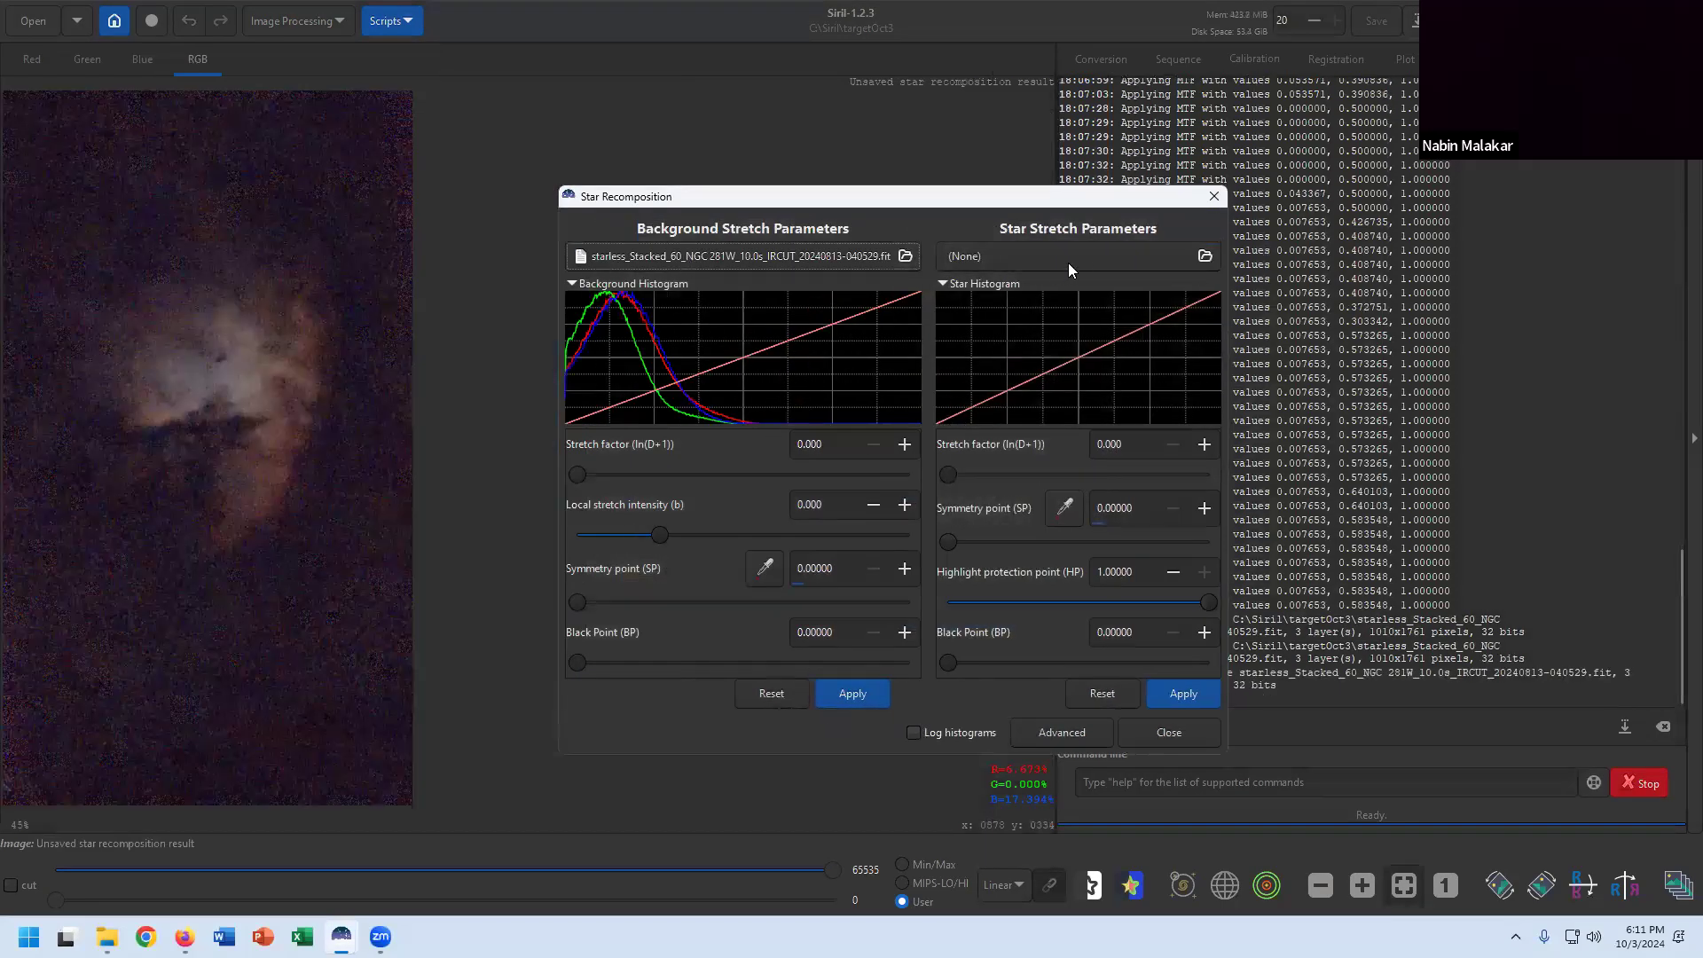
left_click(1079, 257)
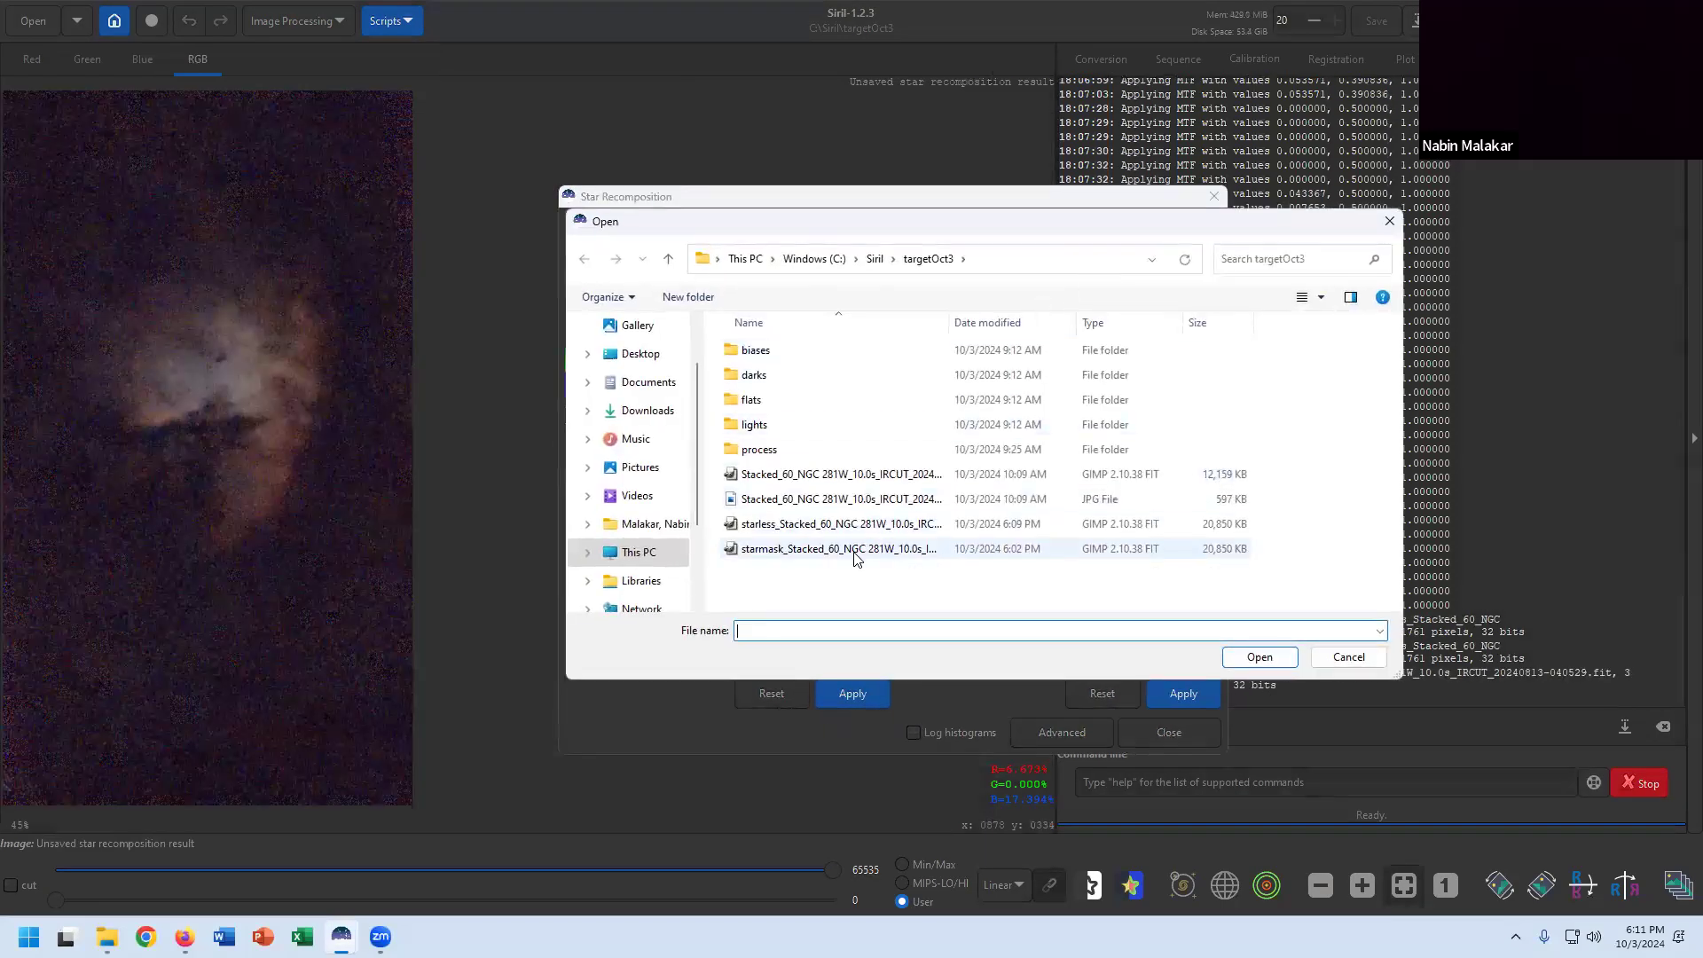
left_click(855, 550)
left_click(1280, 665)
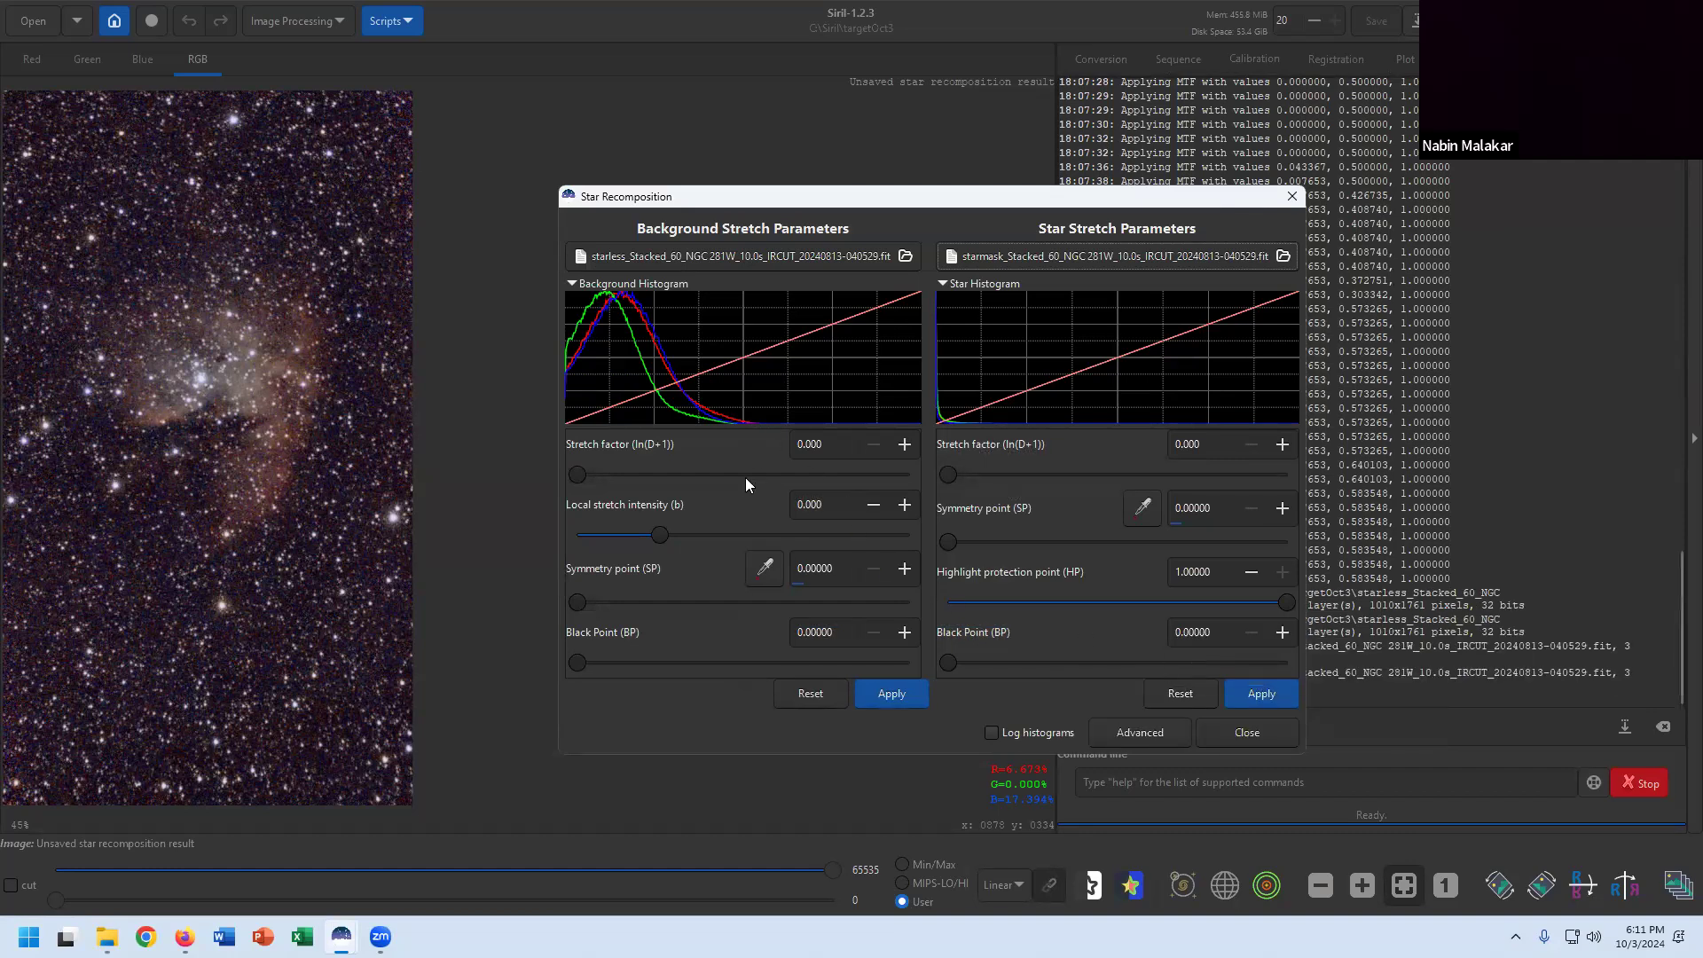
Set the background stretch factor to 0.184 and its local stretch intensity to -1.828.
left_click_drag(577, 469, 588, 475)
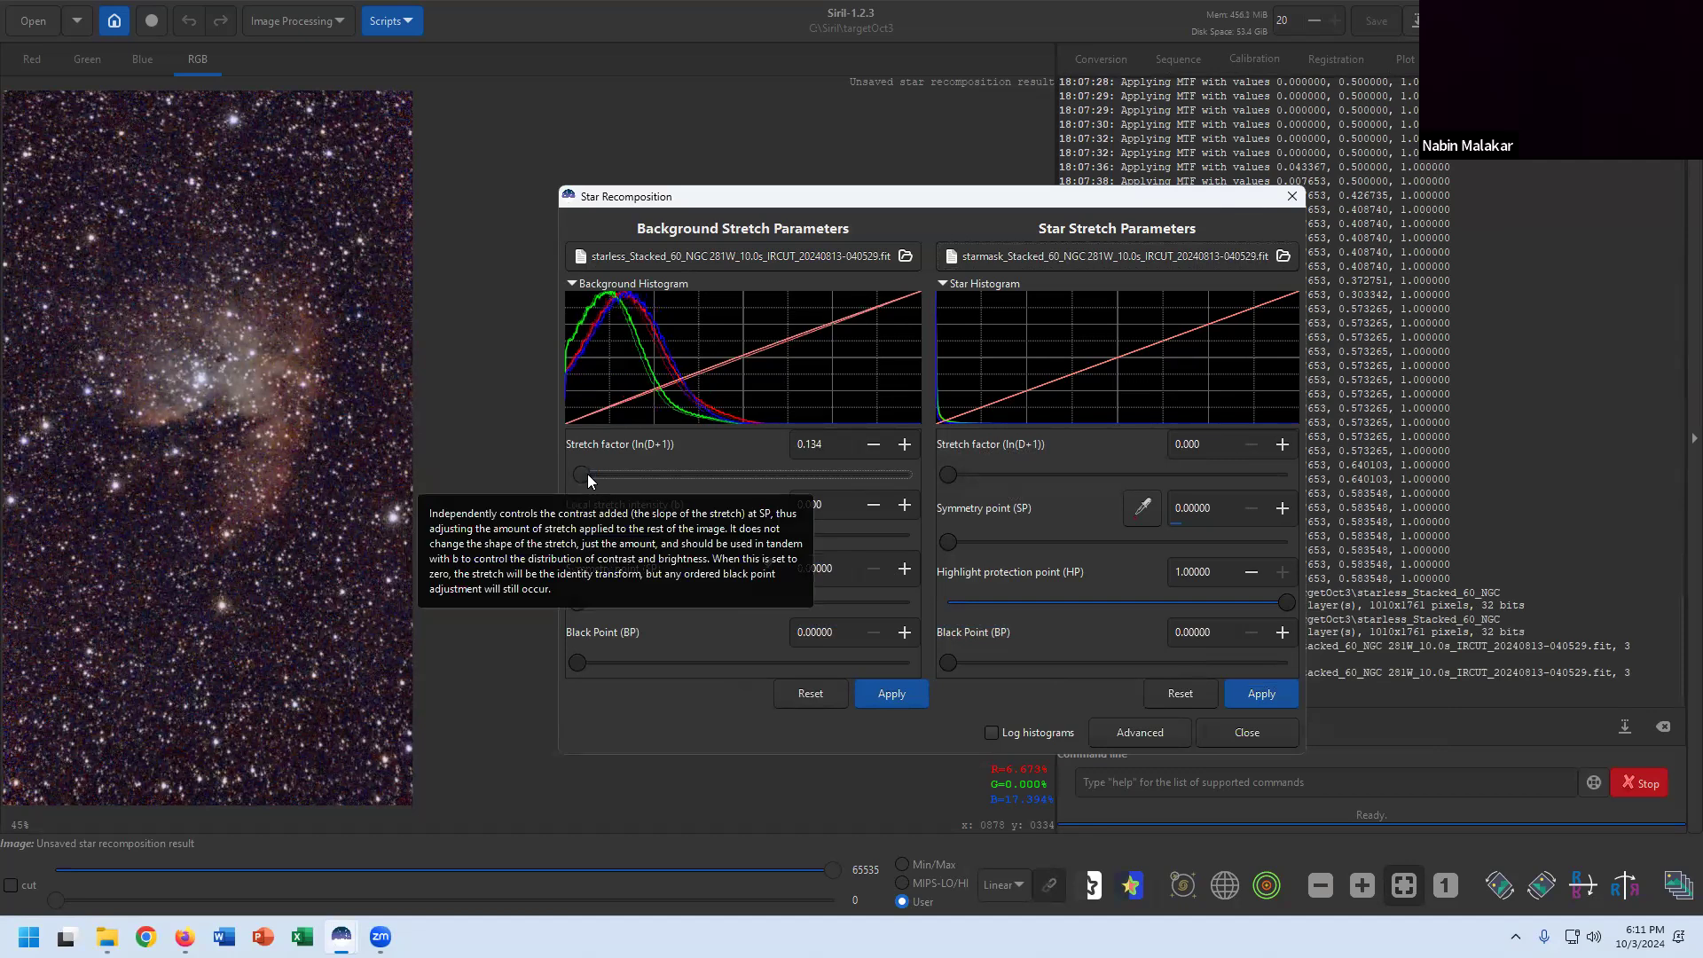
left_click(902, 445)
left_click(901, 445)
left_click(901, 445)
left_click(901, 445)
left_click(901, 445)
left_click_drag(663, 538, 631, 535)
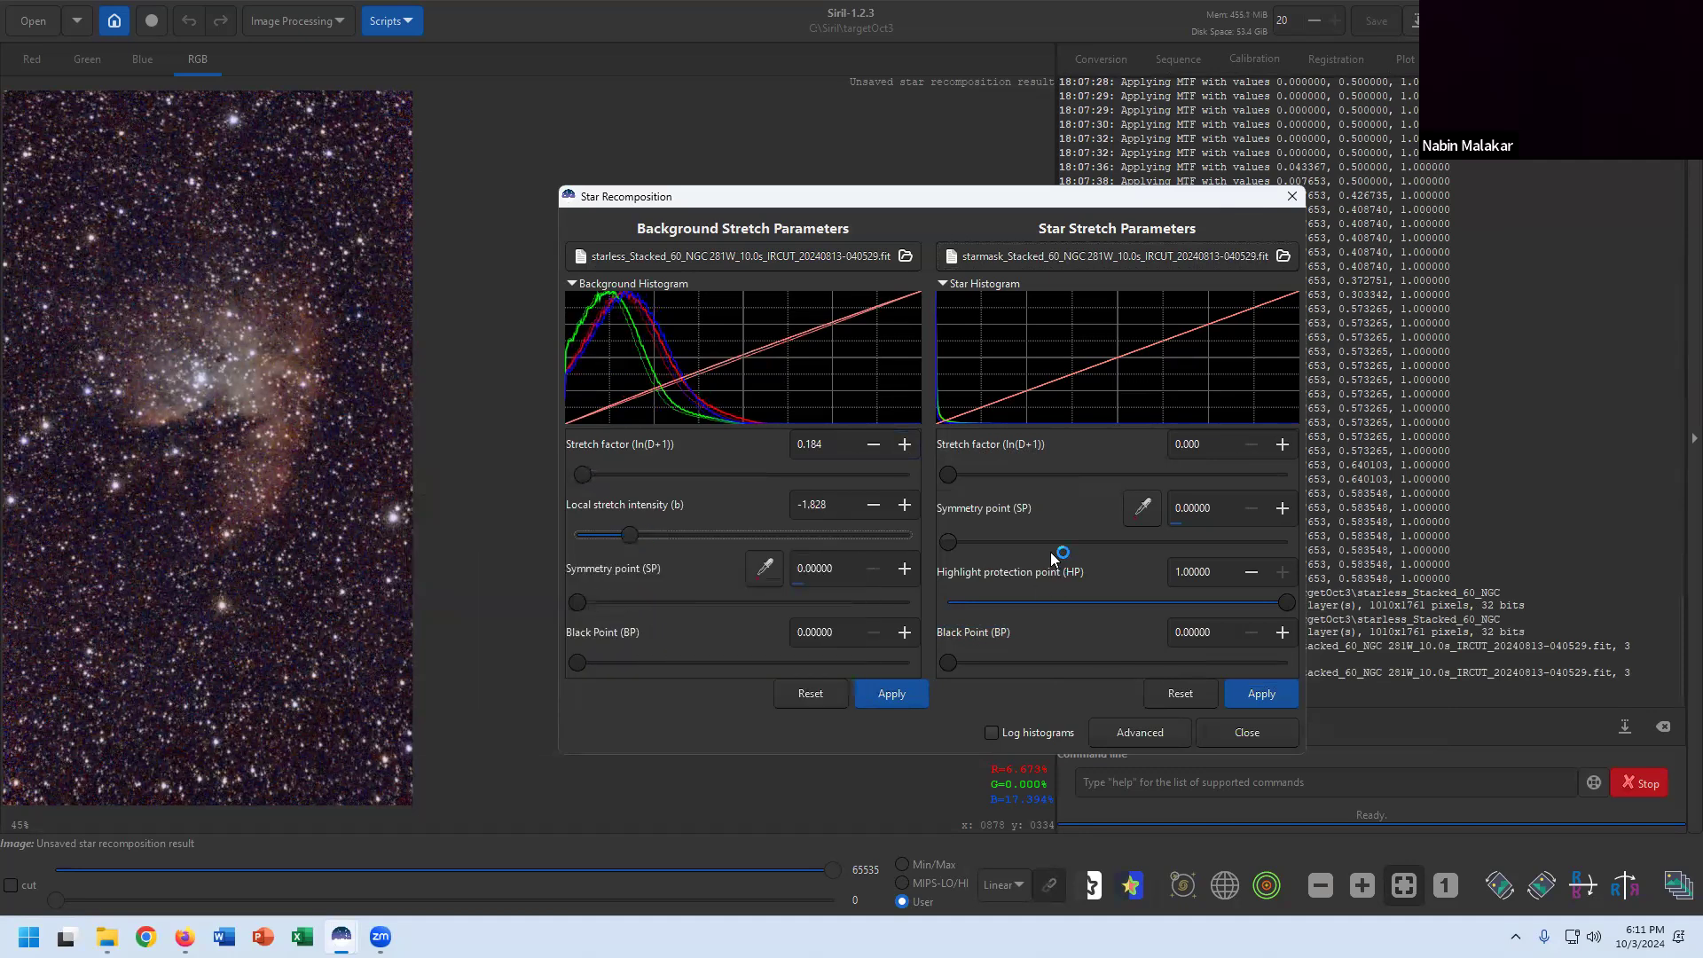
Try star stretch factors of 4.105, 1.342 and 10.000, settle on 0.342, and apply both the background and star stretches.
left_click_drag(945, 477, 1086, 474)
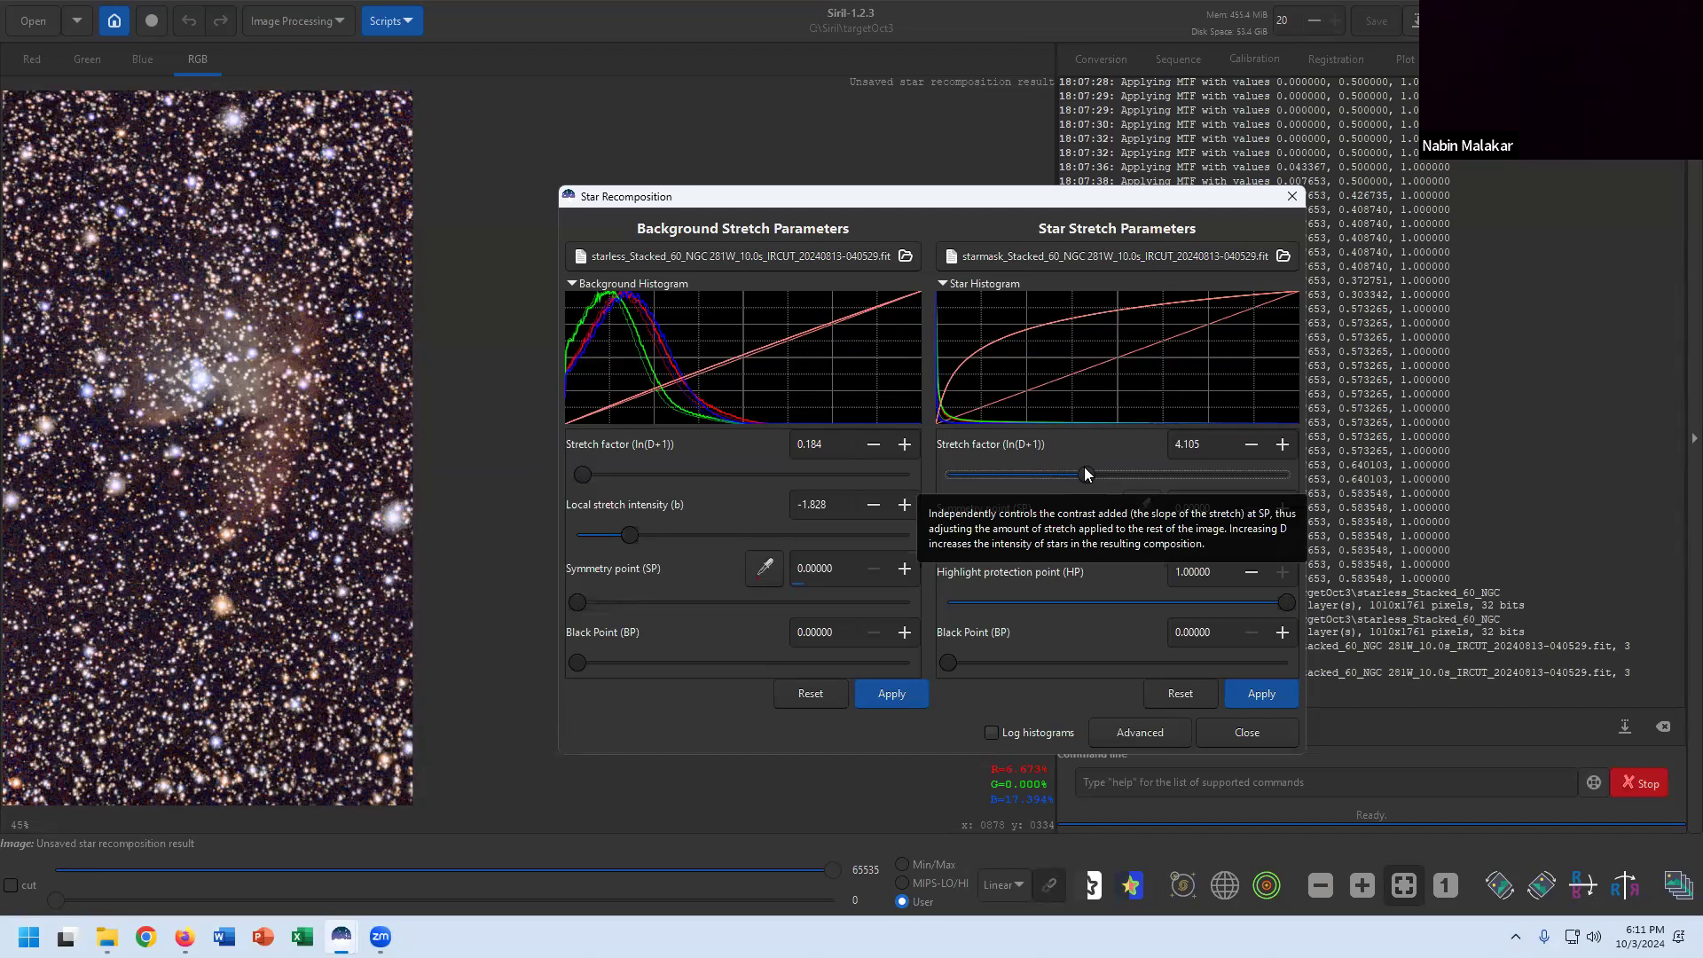
left_click_drag(1084, 474, 994, 482)
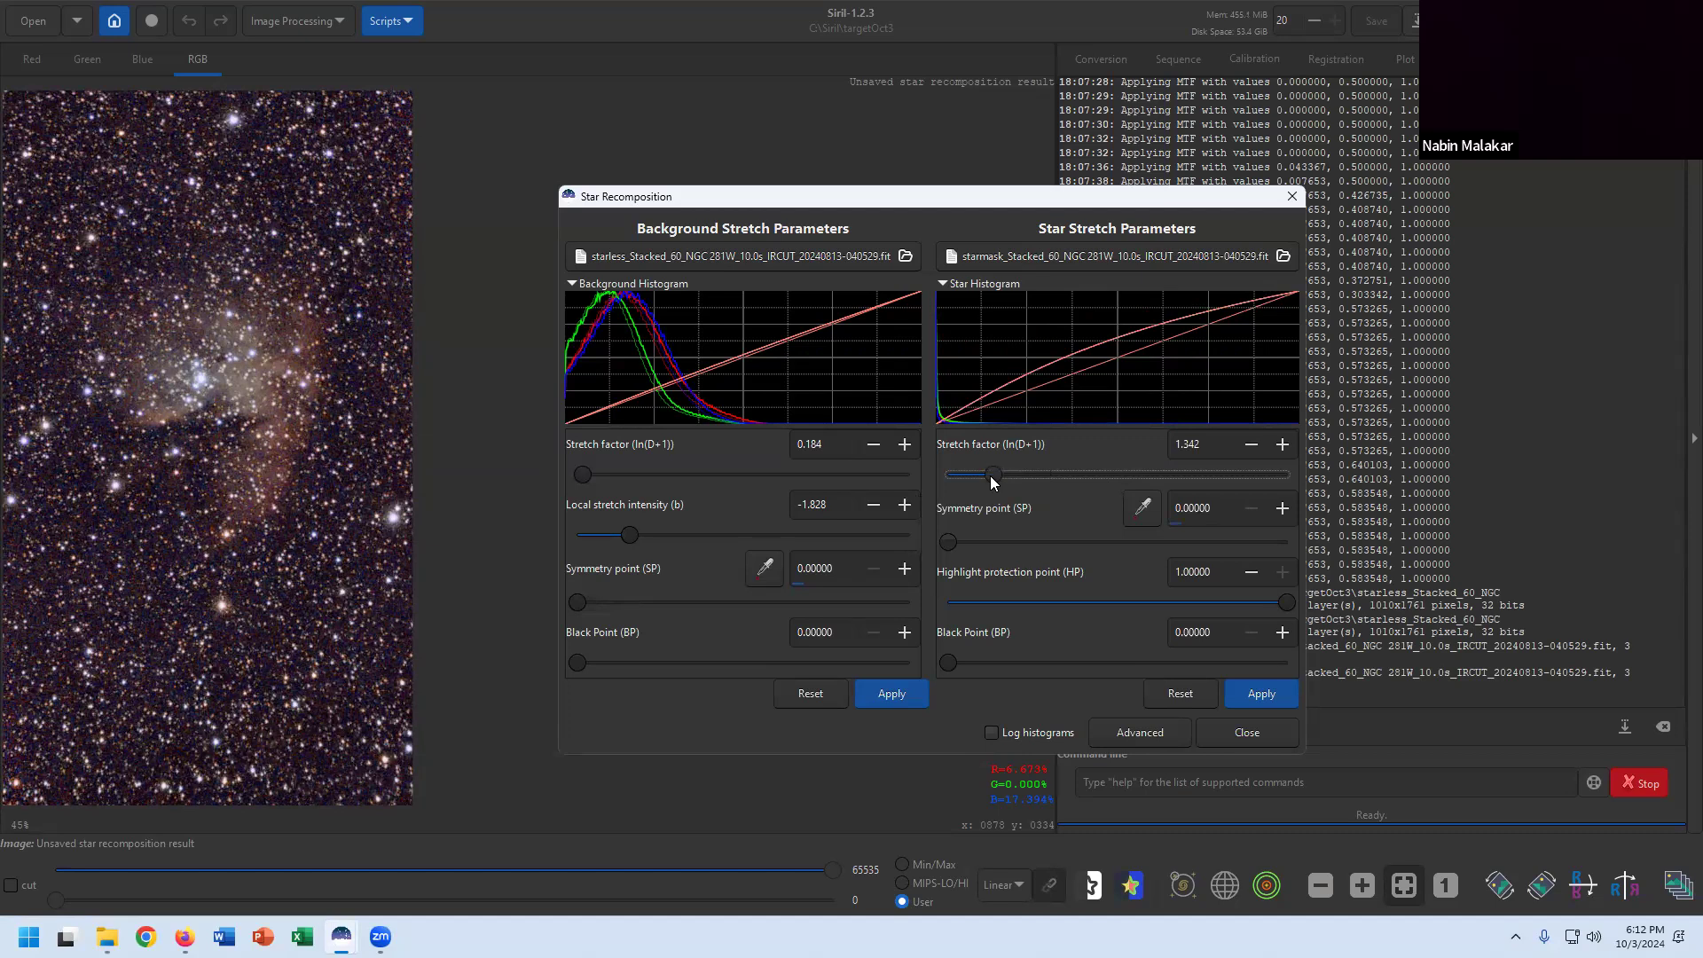
left_click_drag(992, 480, 1314, 446)
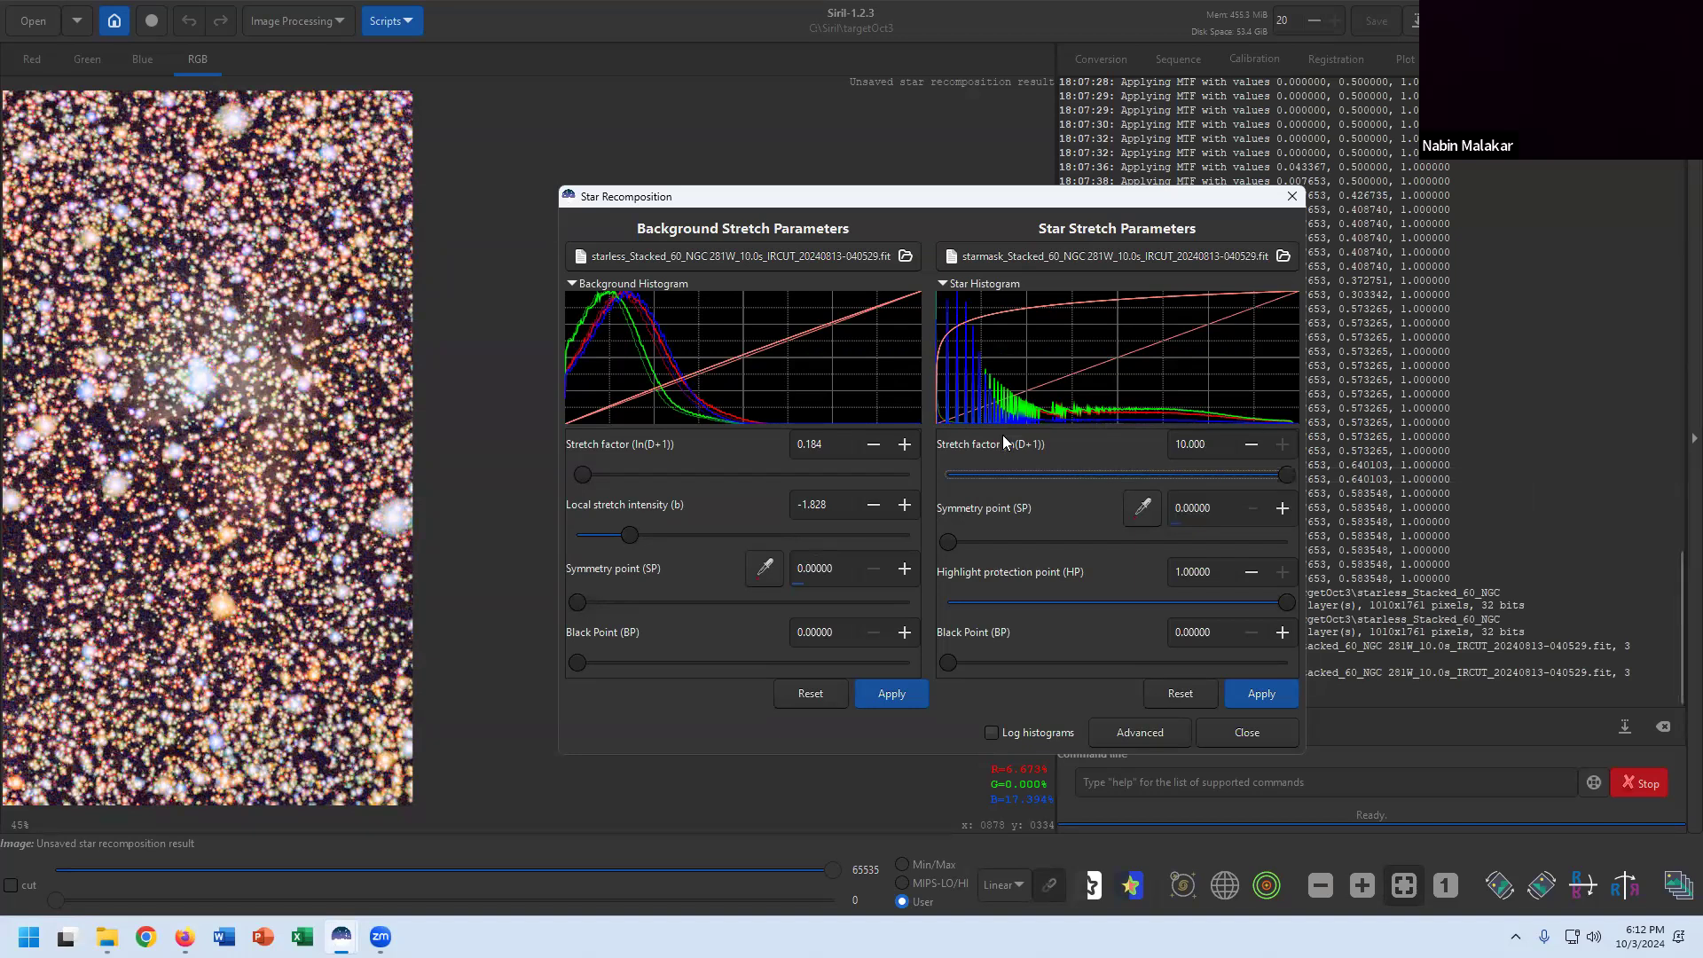
left_click(983, 477)
left_click_drag(984, 479, 964, 487)
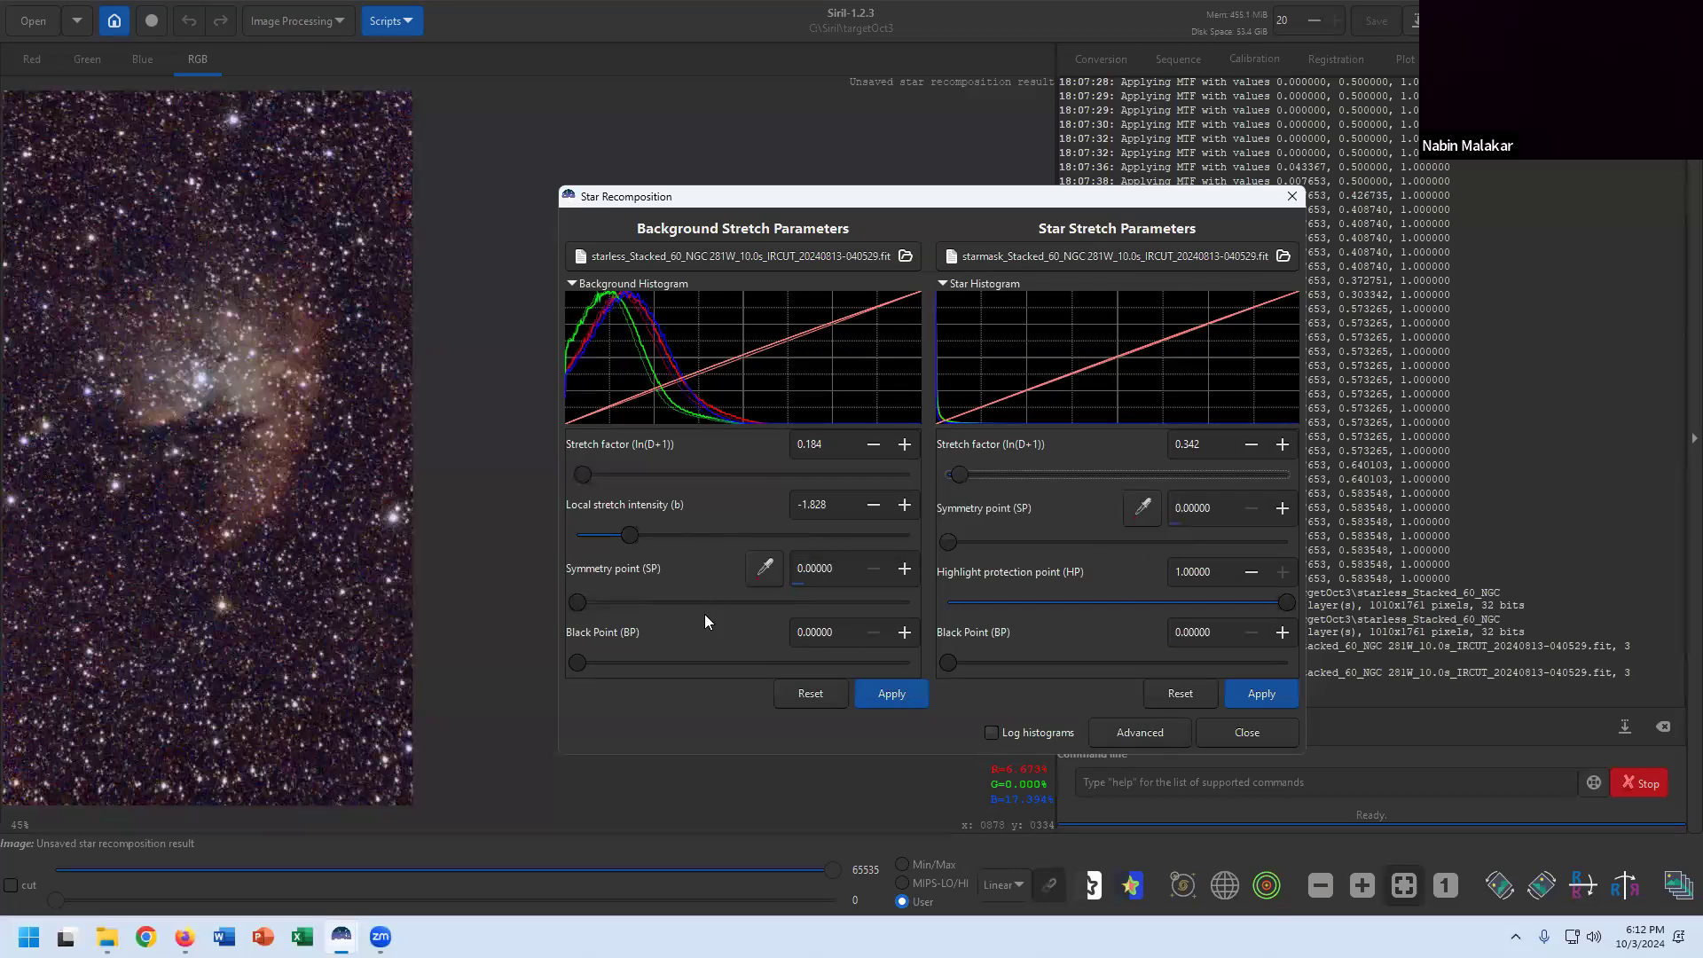
left_click(885, 695)
left_click(1288, 698)
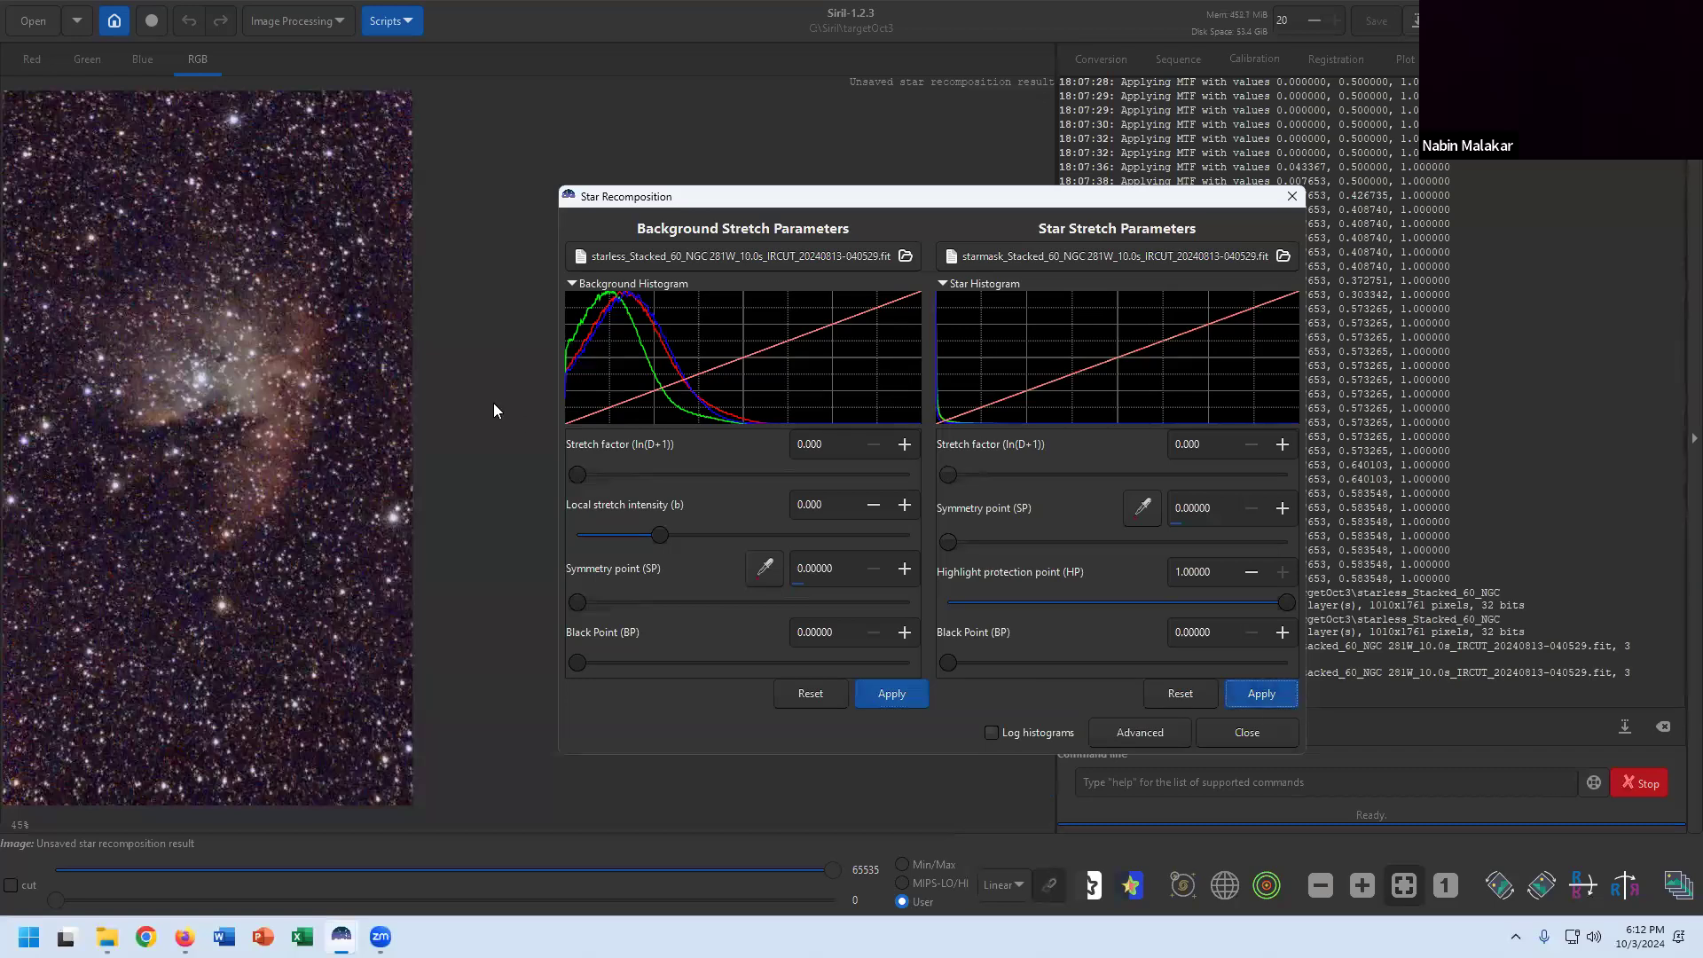
left_click(1242, 733)
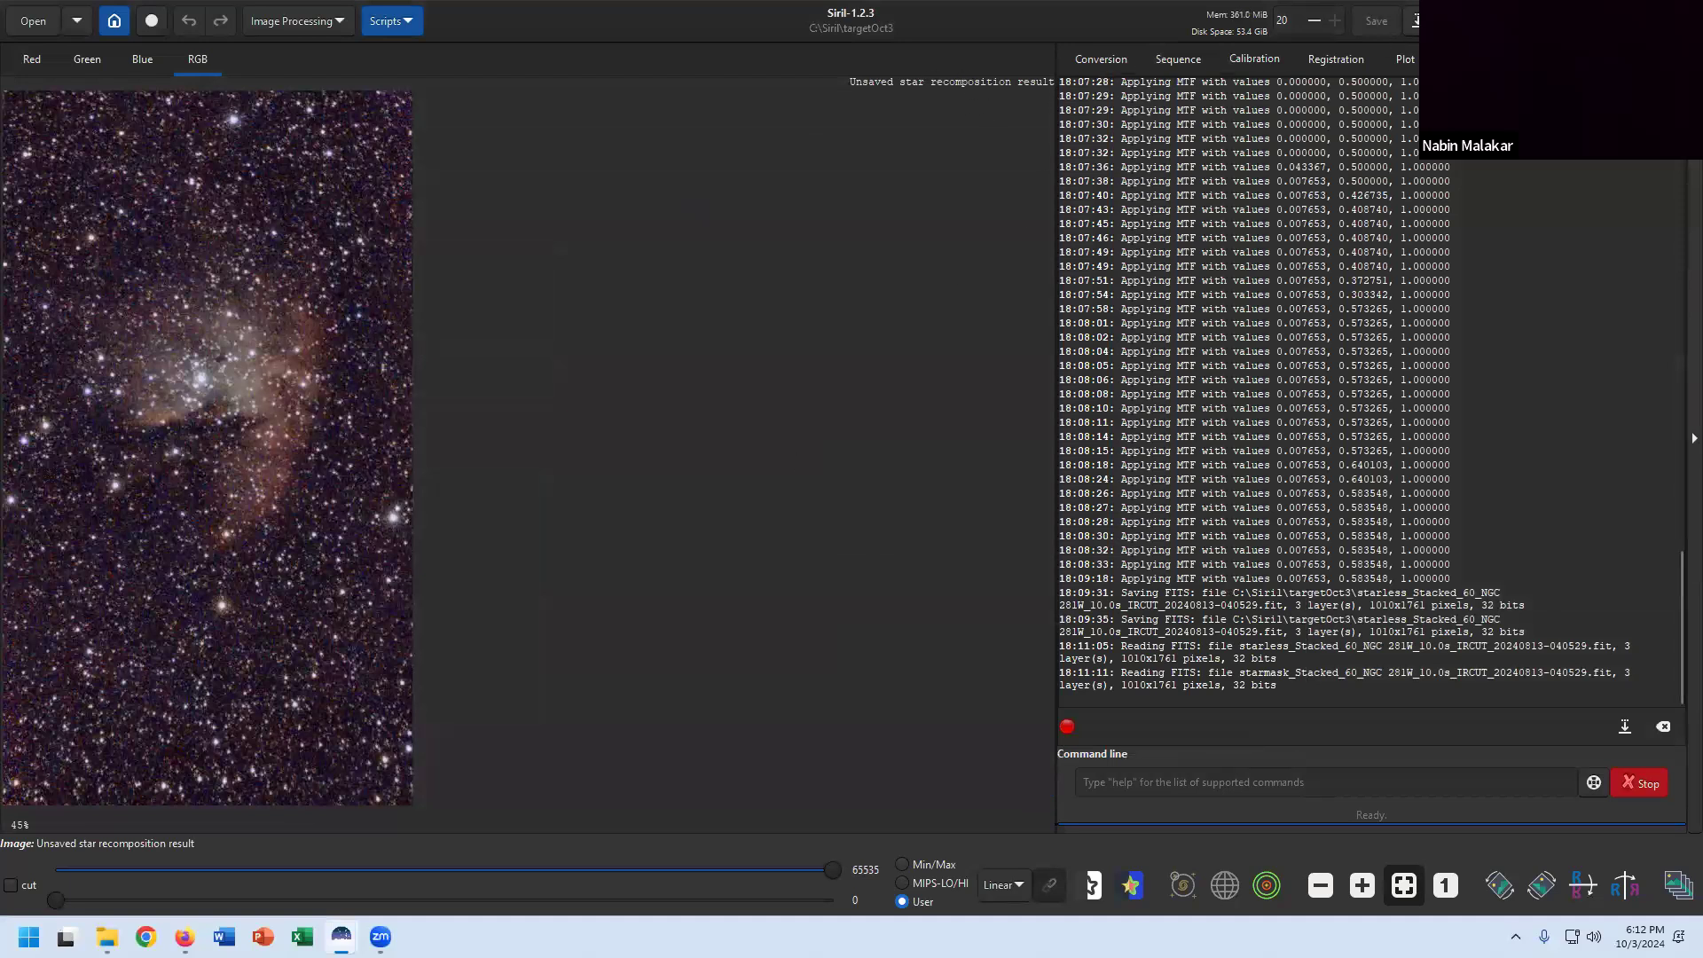
left_click(1416, 23)
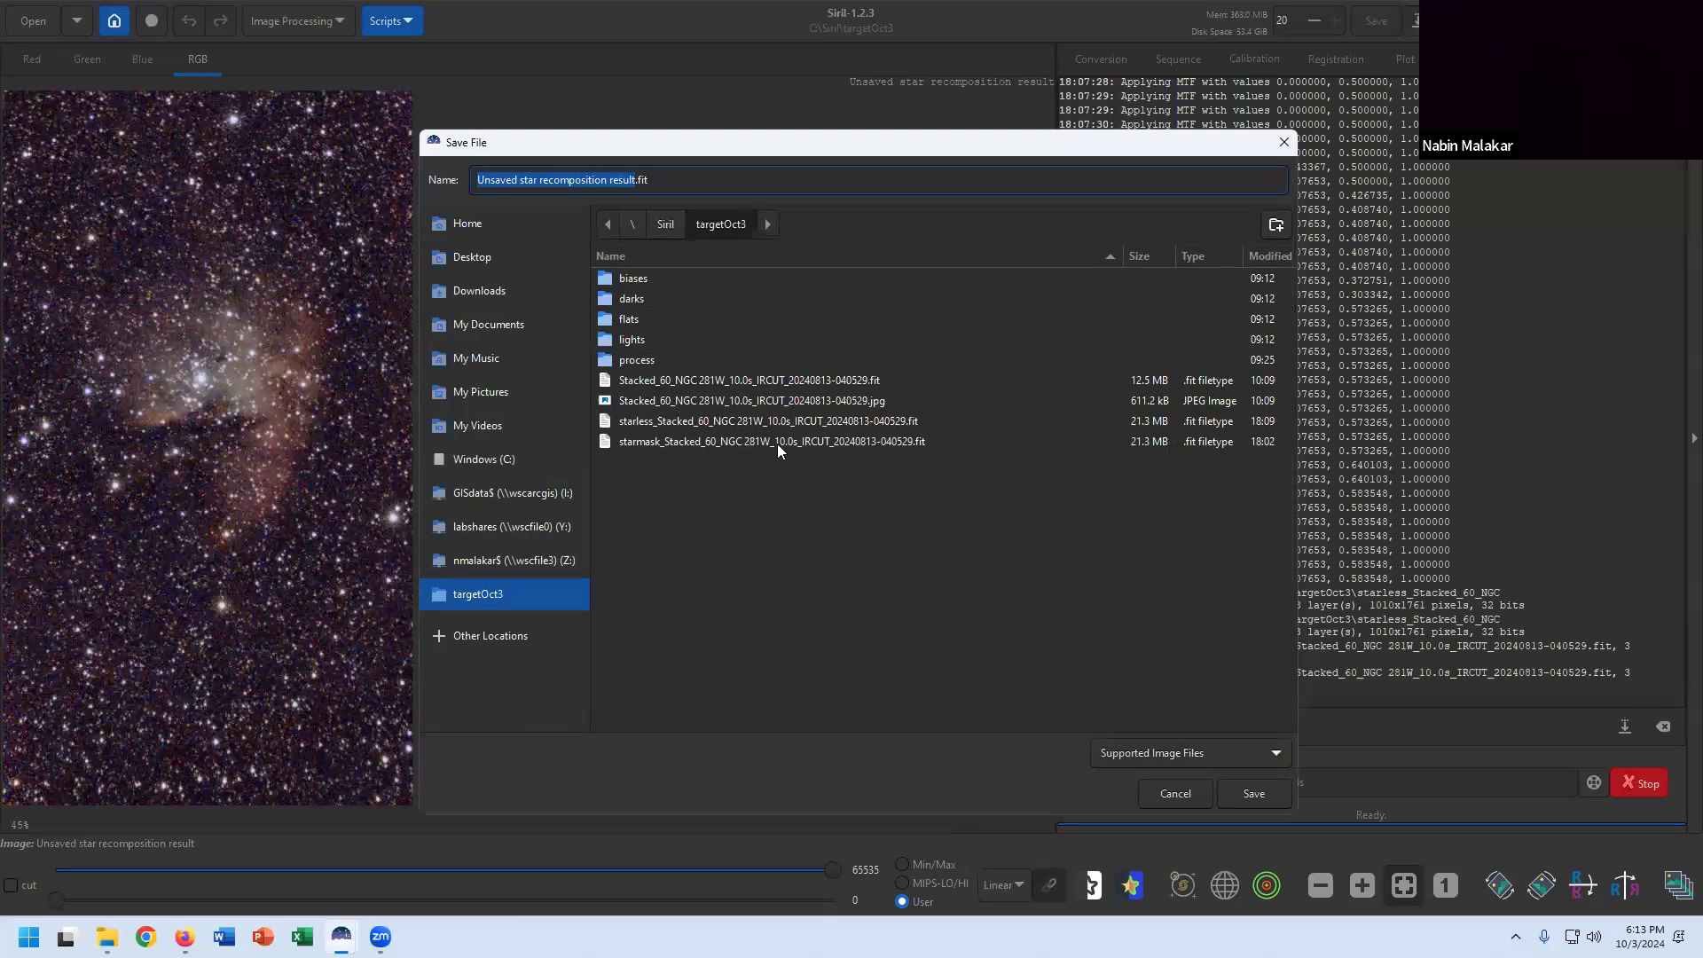
left_click(695, 381)
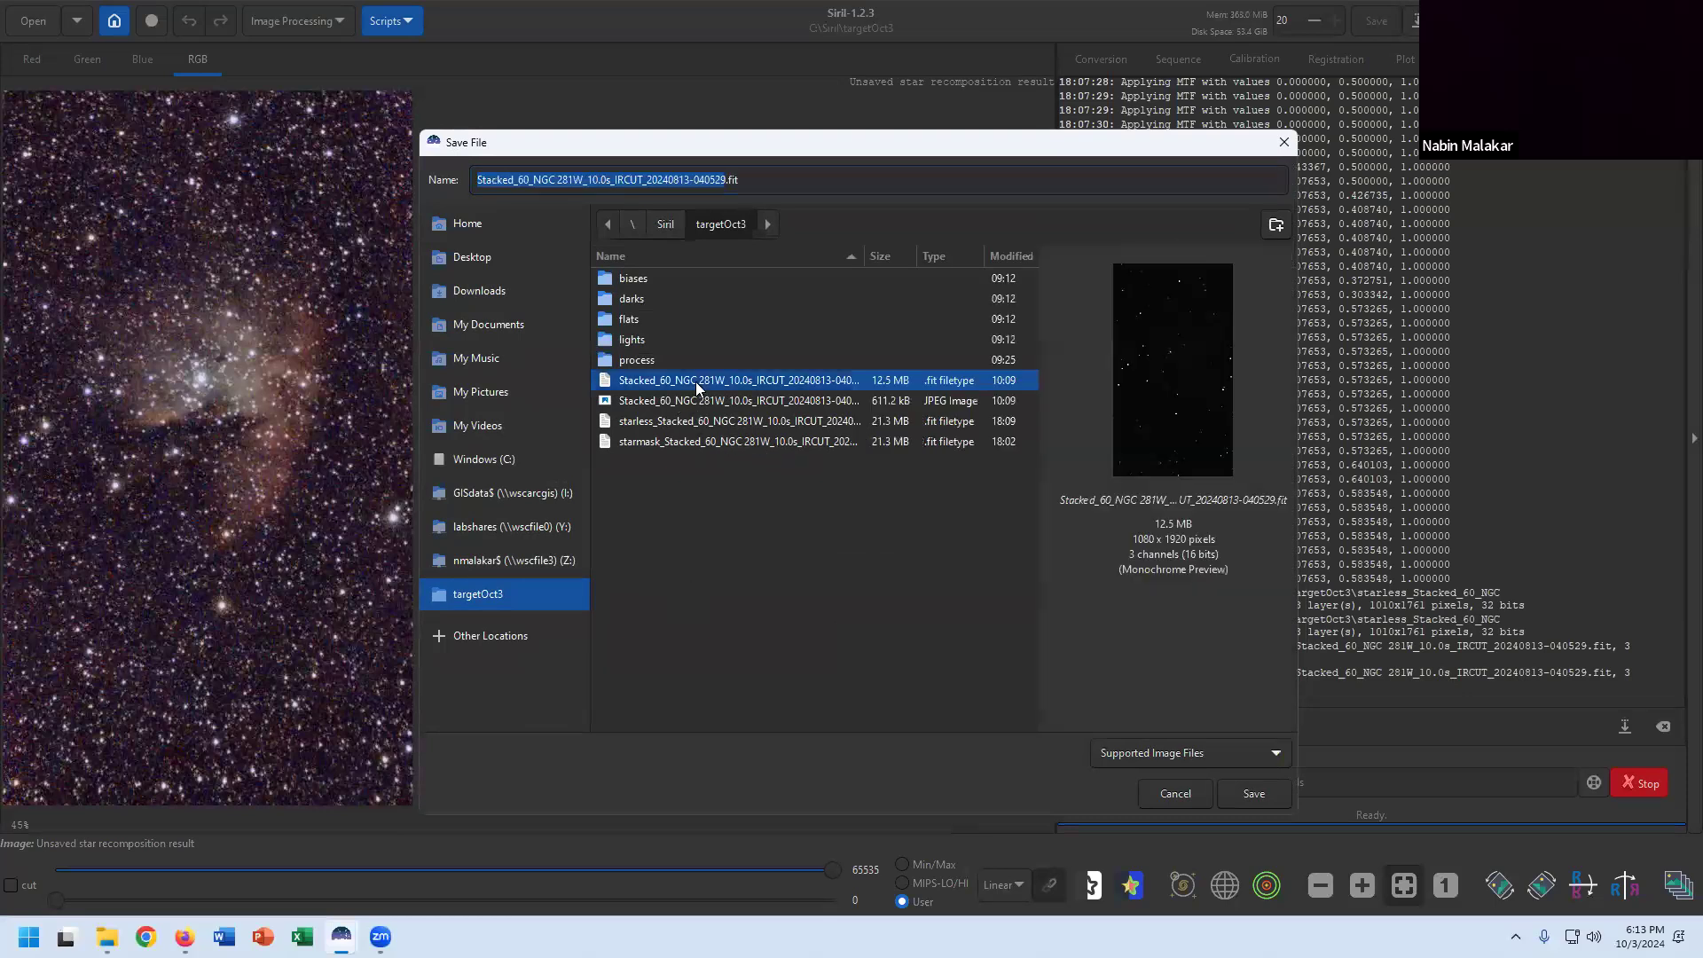
left_click(726, 179)
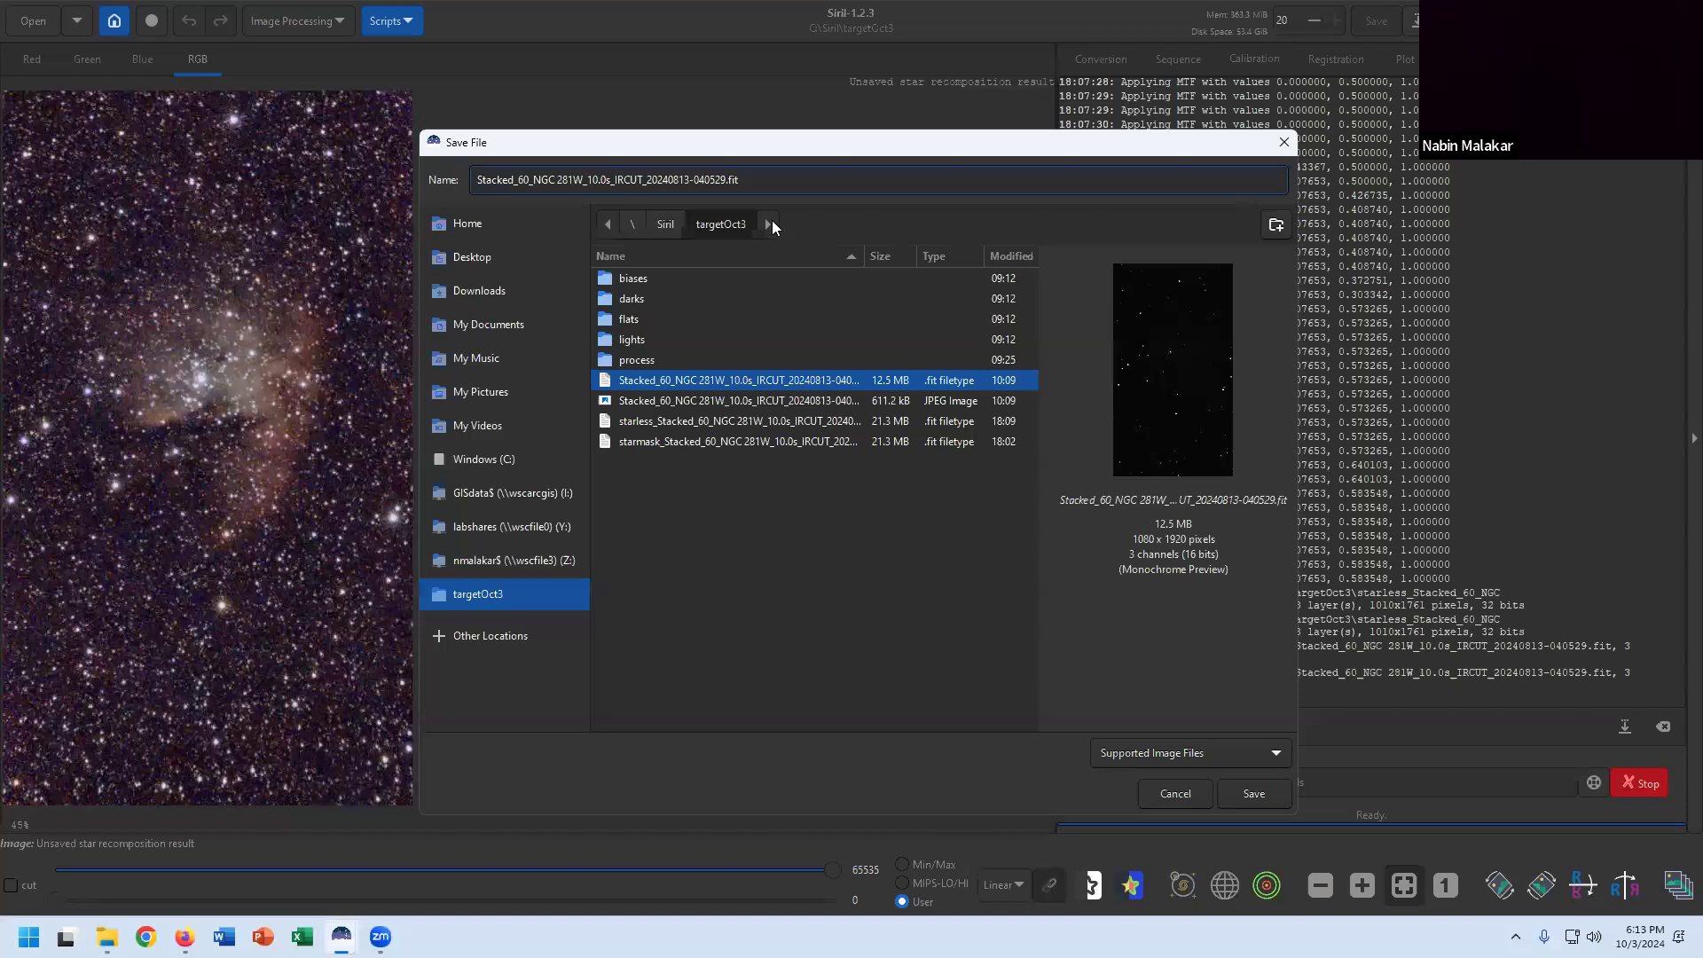
type("_NKM_20241003")
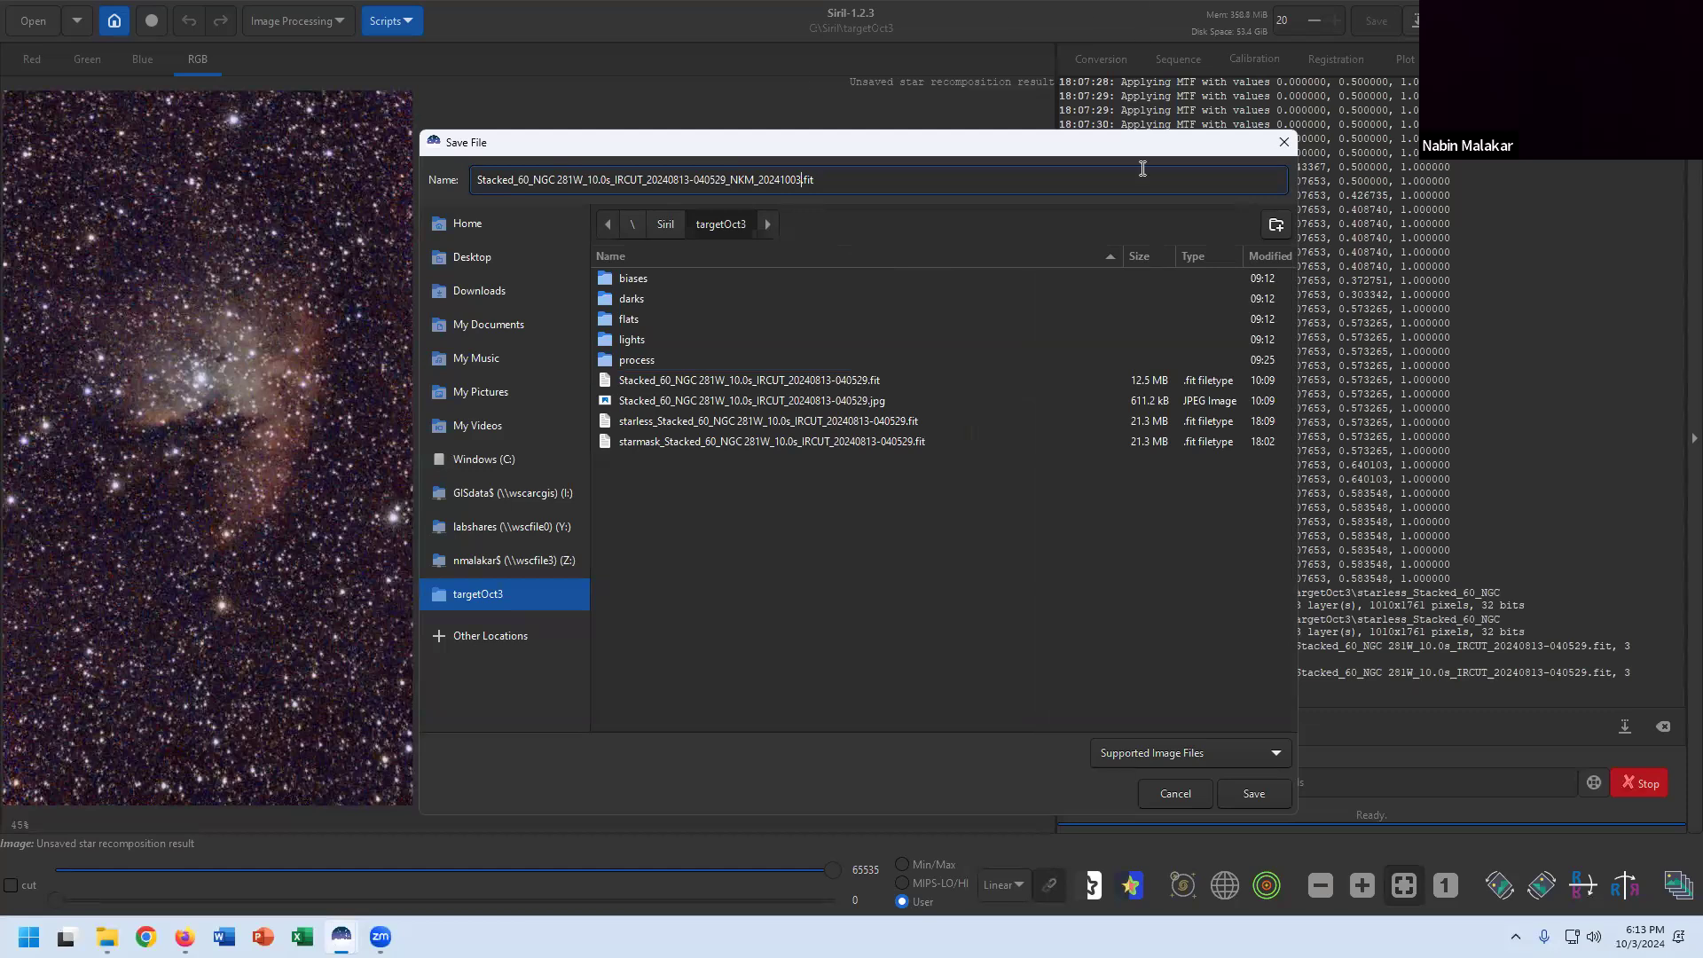
key("Return")
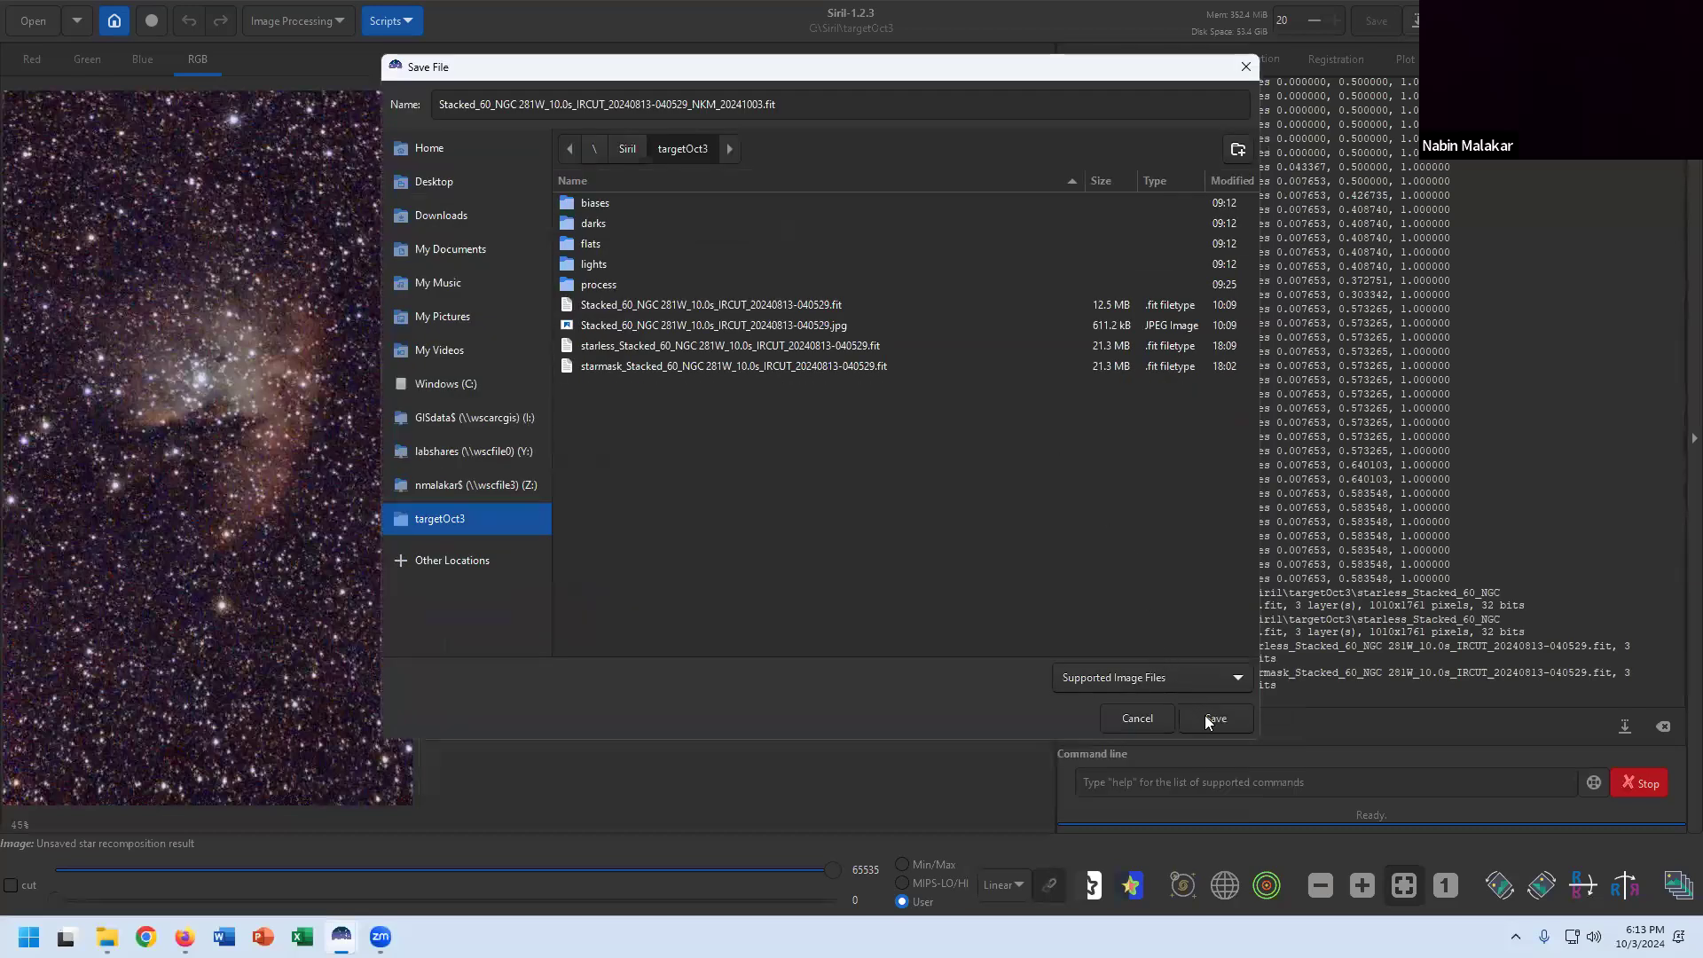
left_click(1206, 715)
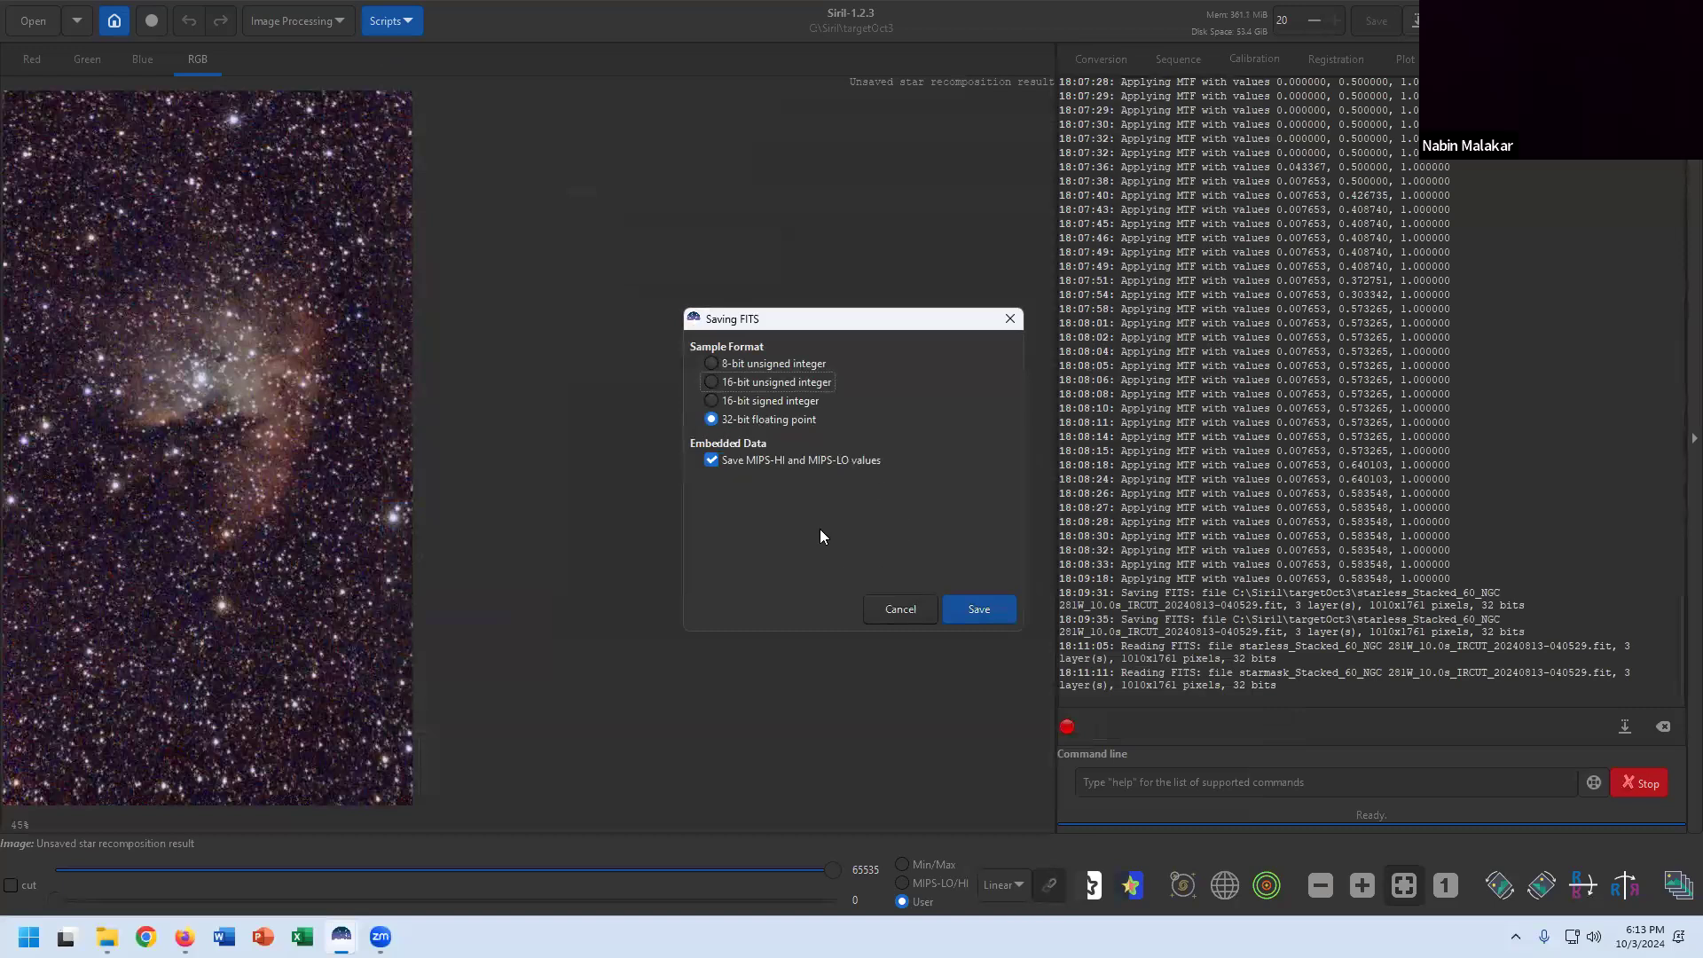
left_click(972, 611)
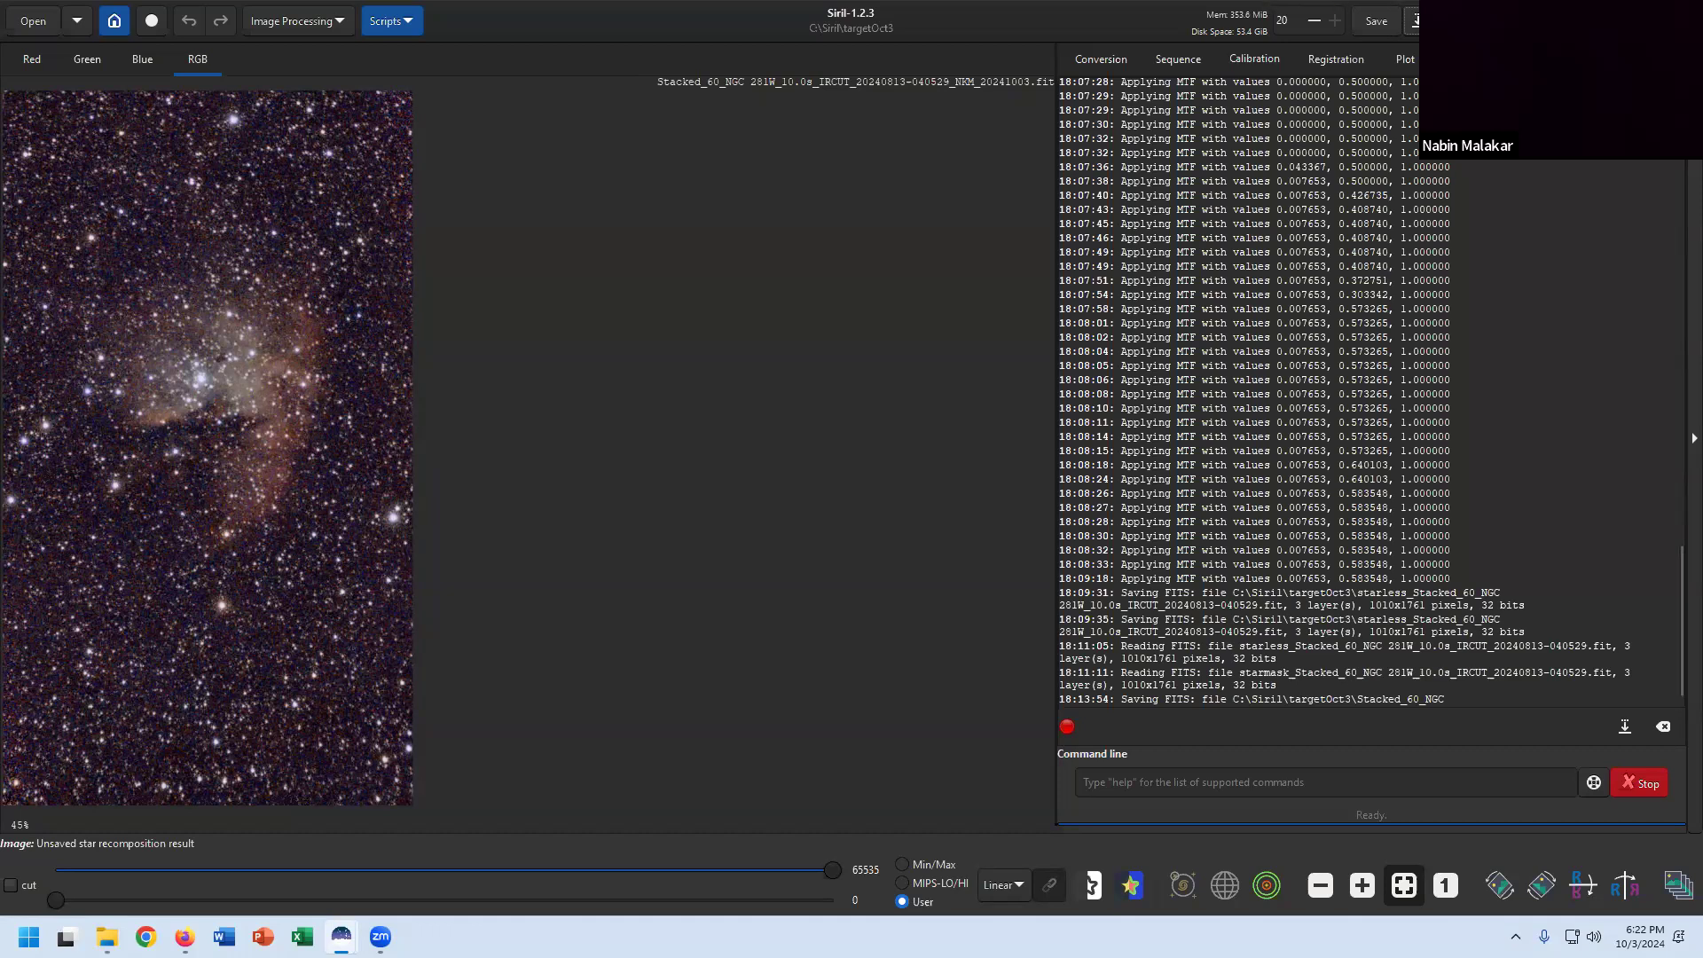
left_click(1414, 21)
left_click(1190, 755)
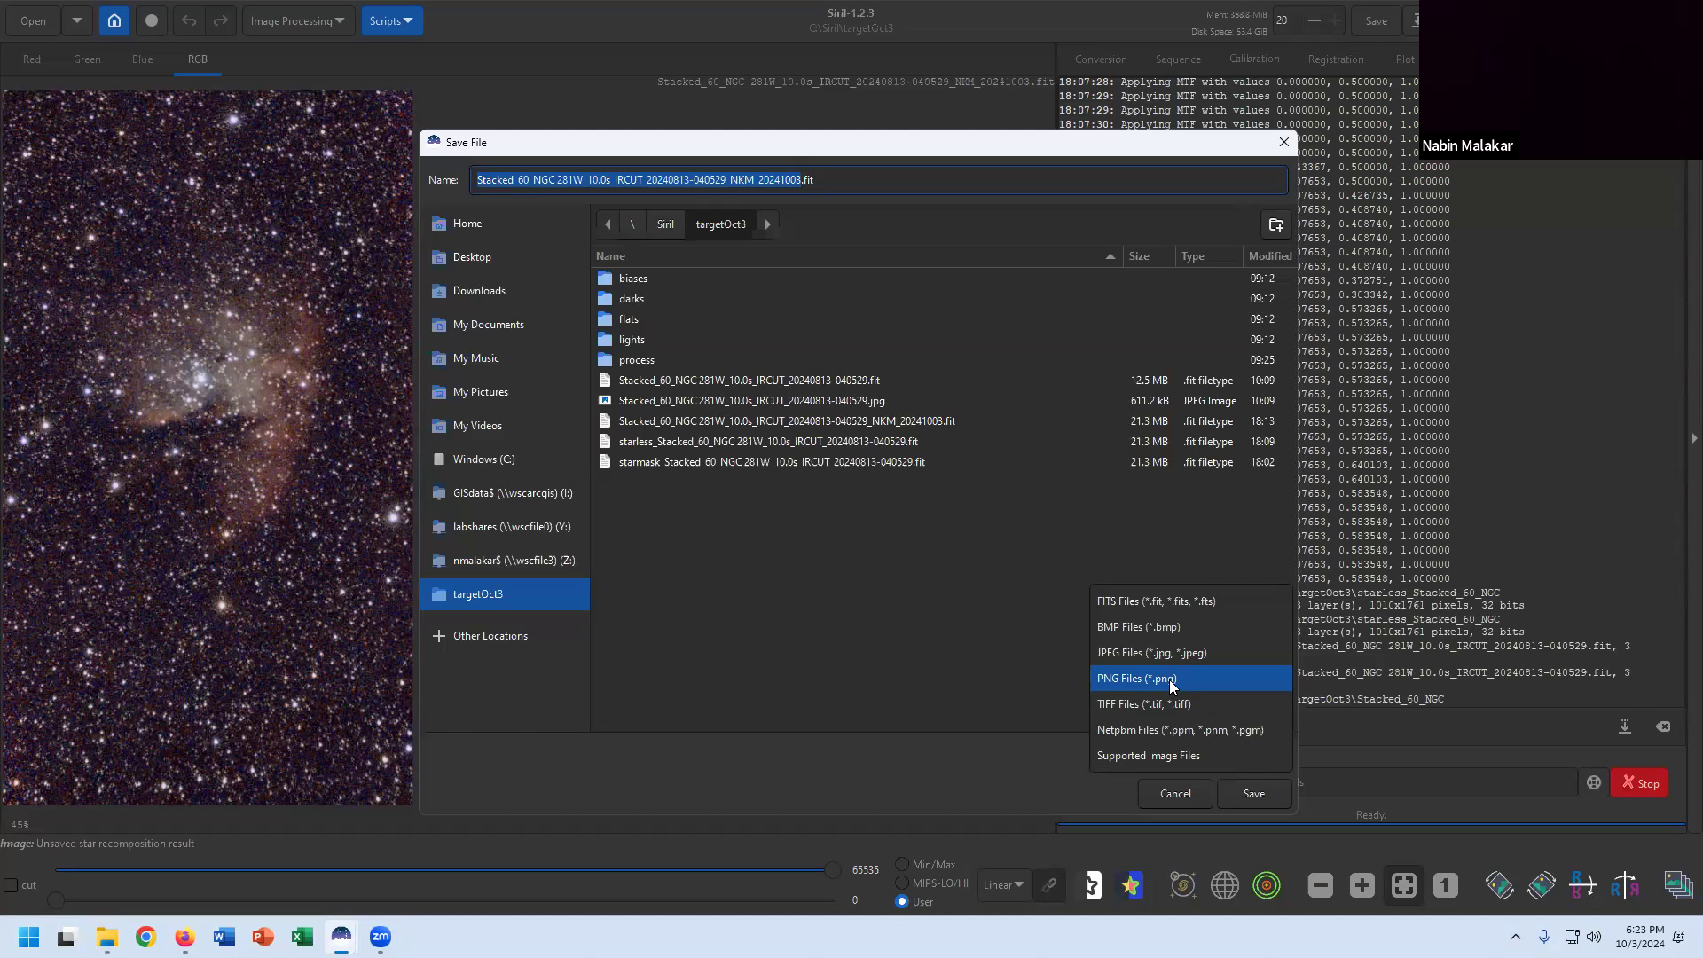
left_click(1170, 685)
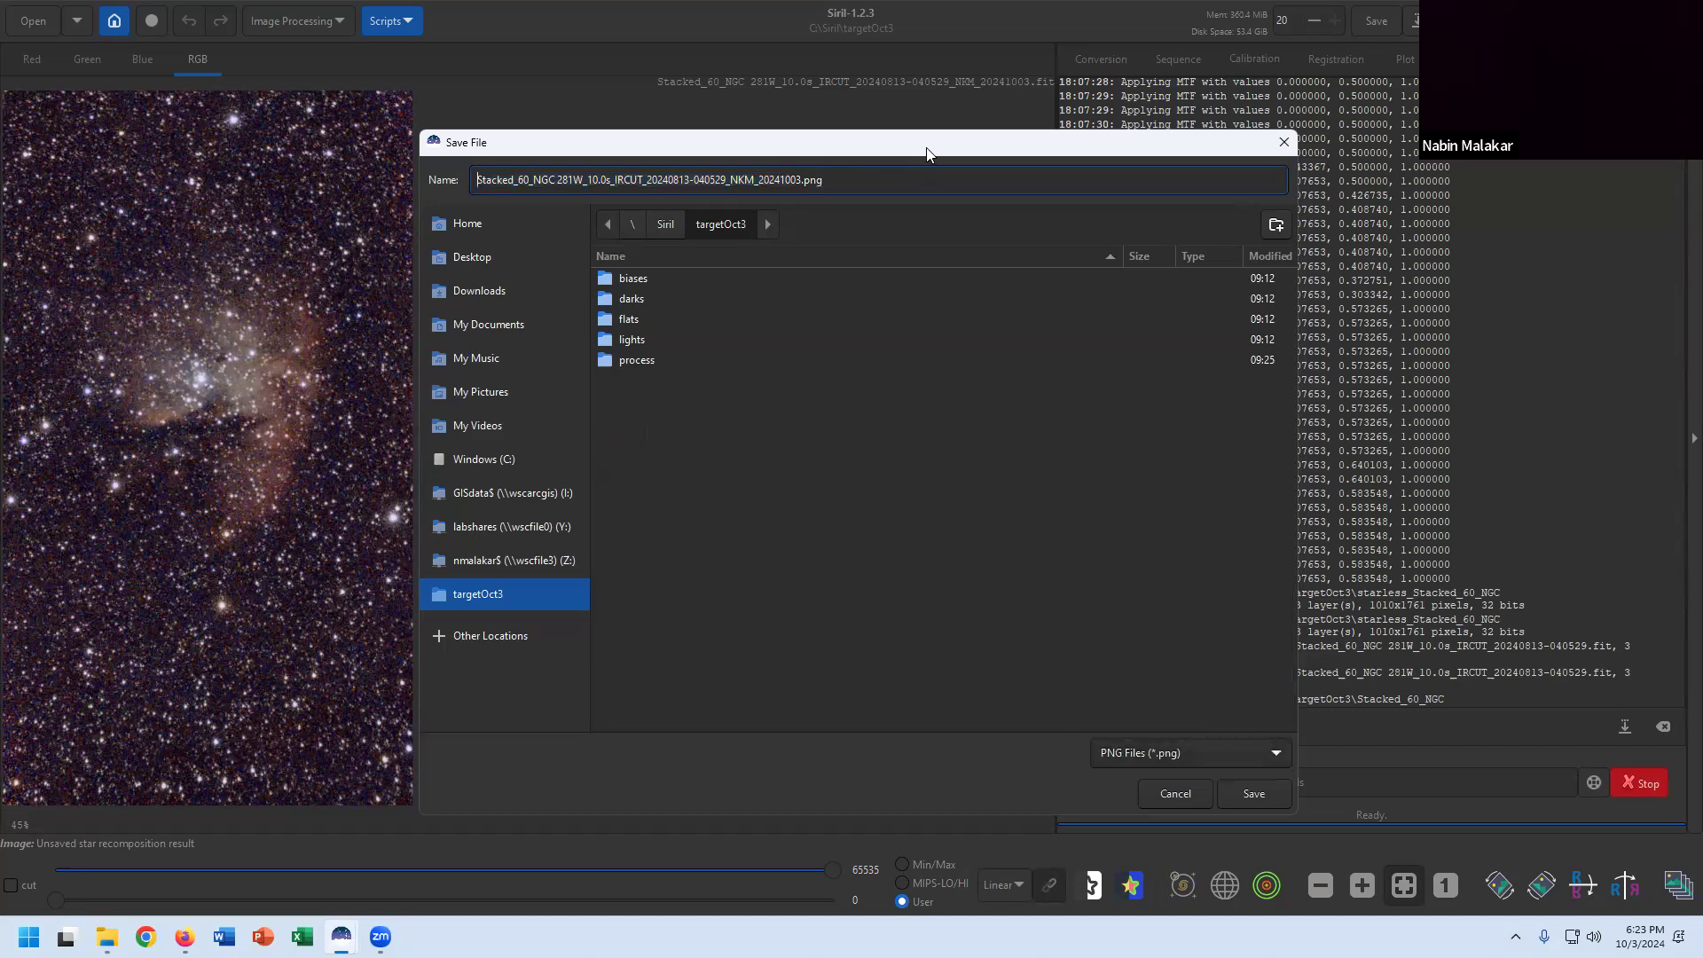
left_click(1191, 729)
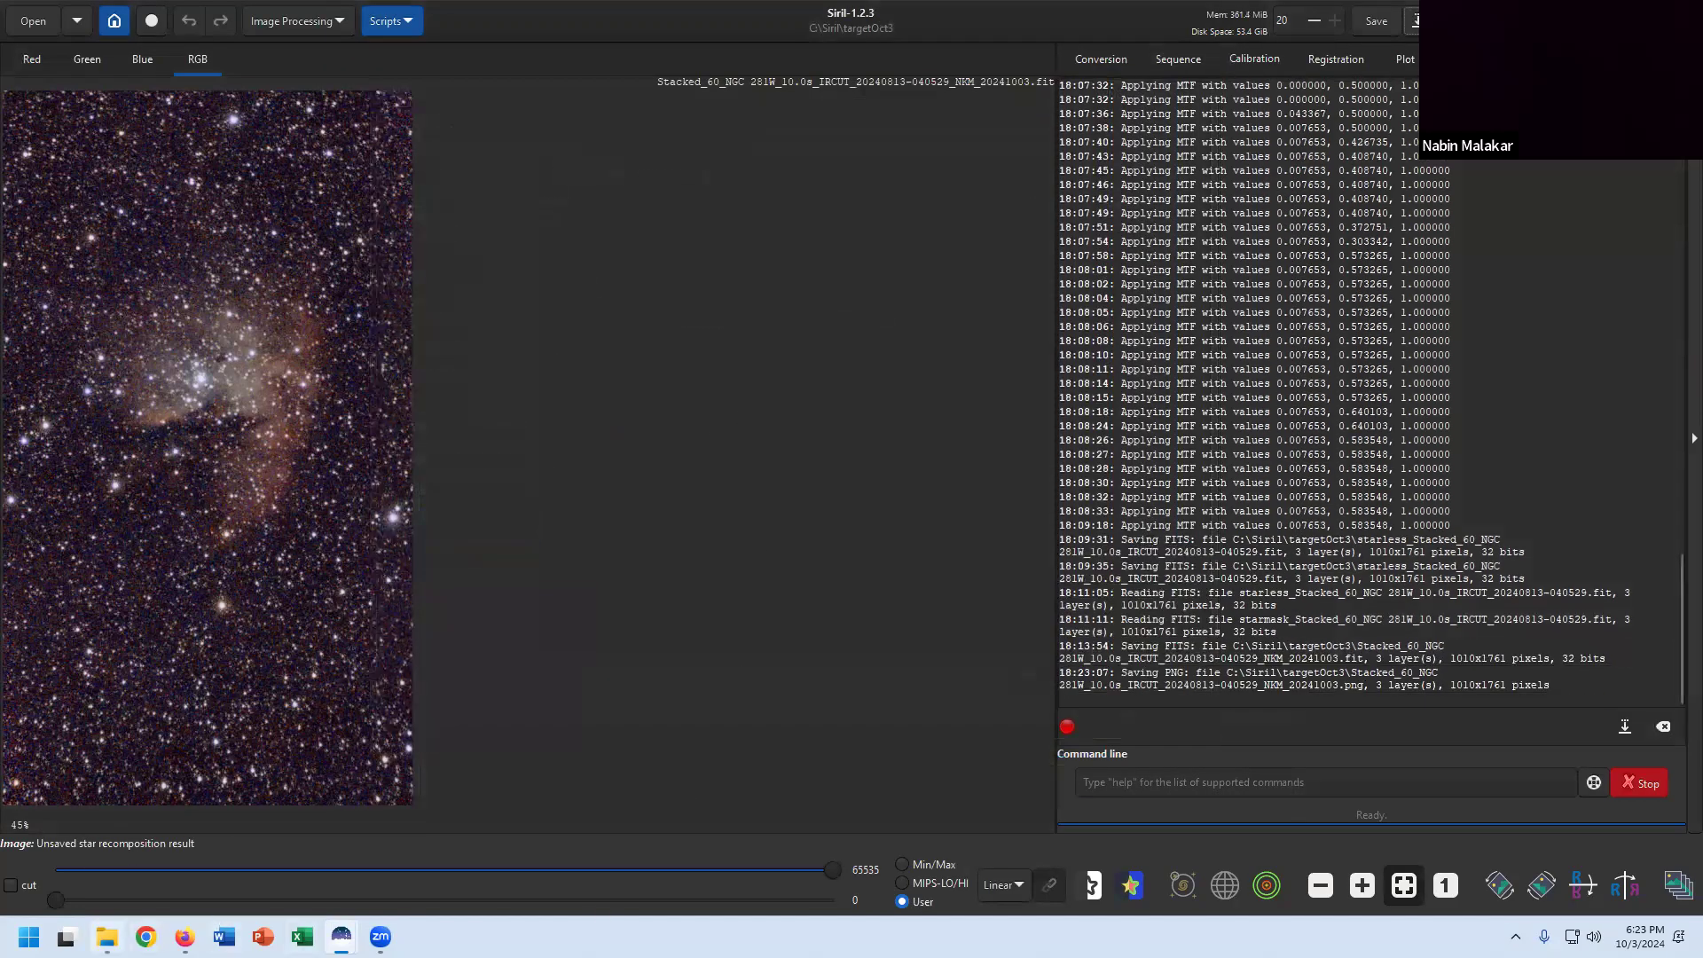
left_click(1414, 19)
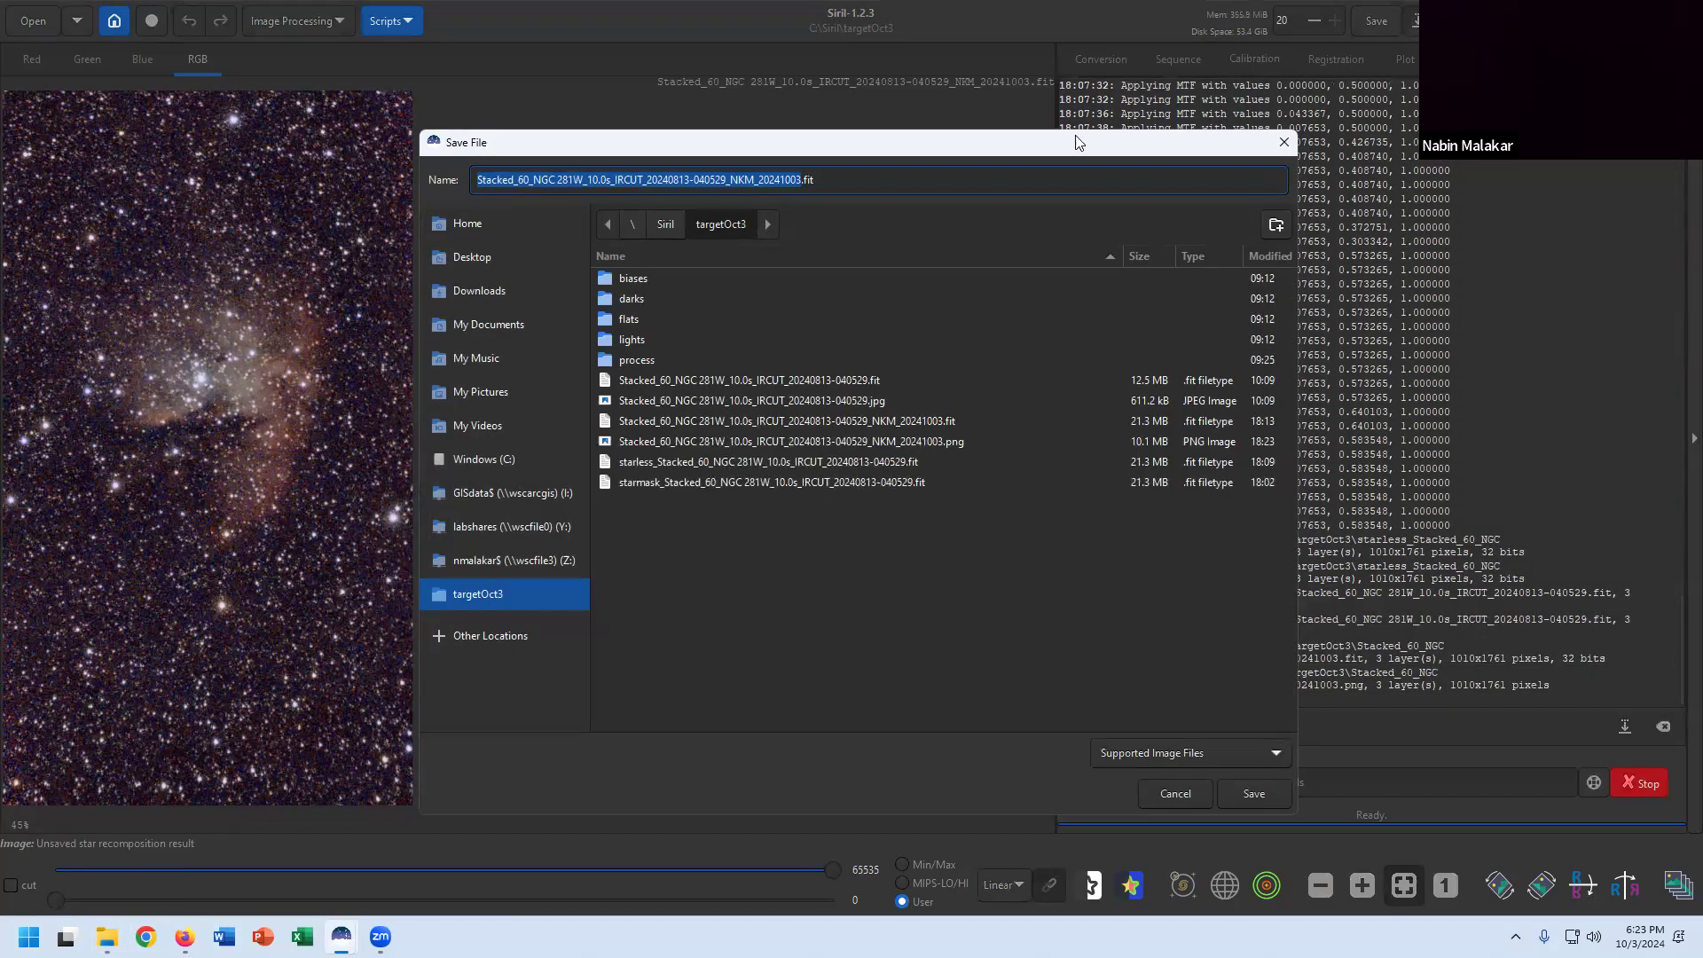
left_click_drag(1082, 145, 1002, 79)
left_click(1132, 688)
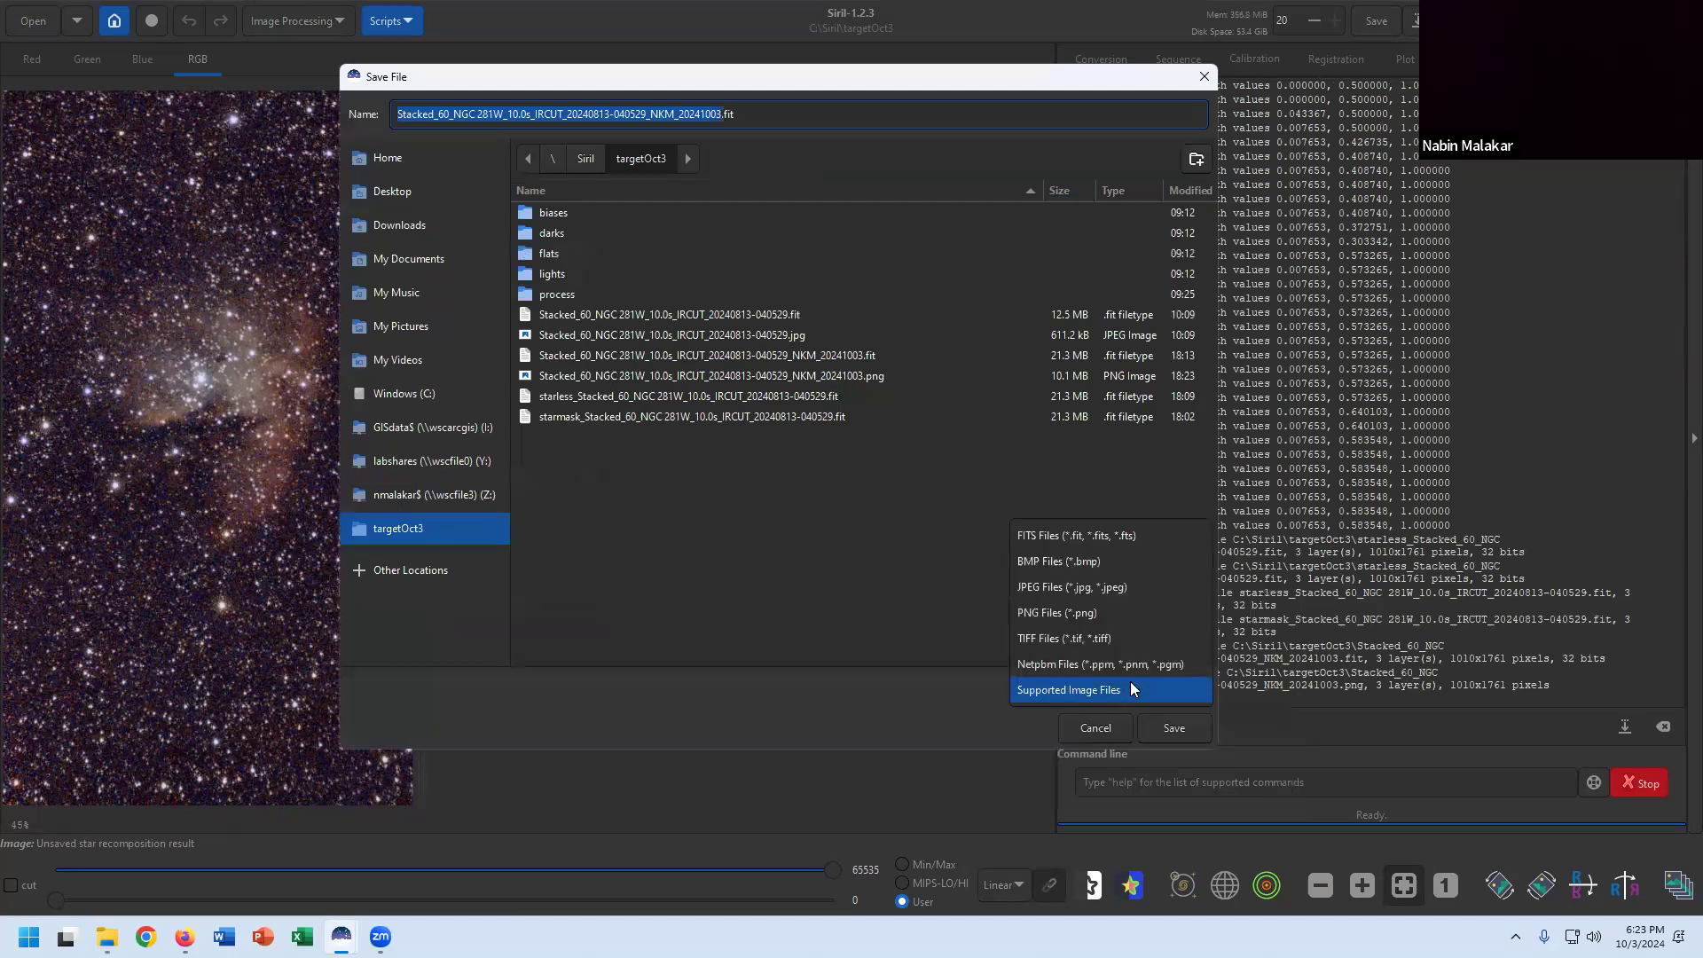
left_click(1086, 616)
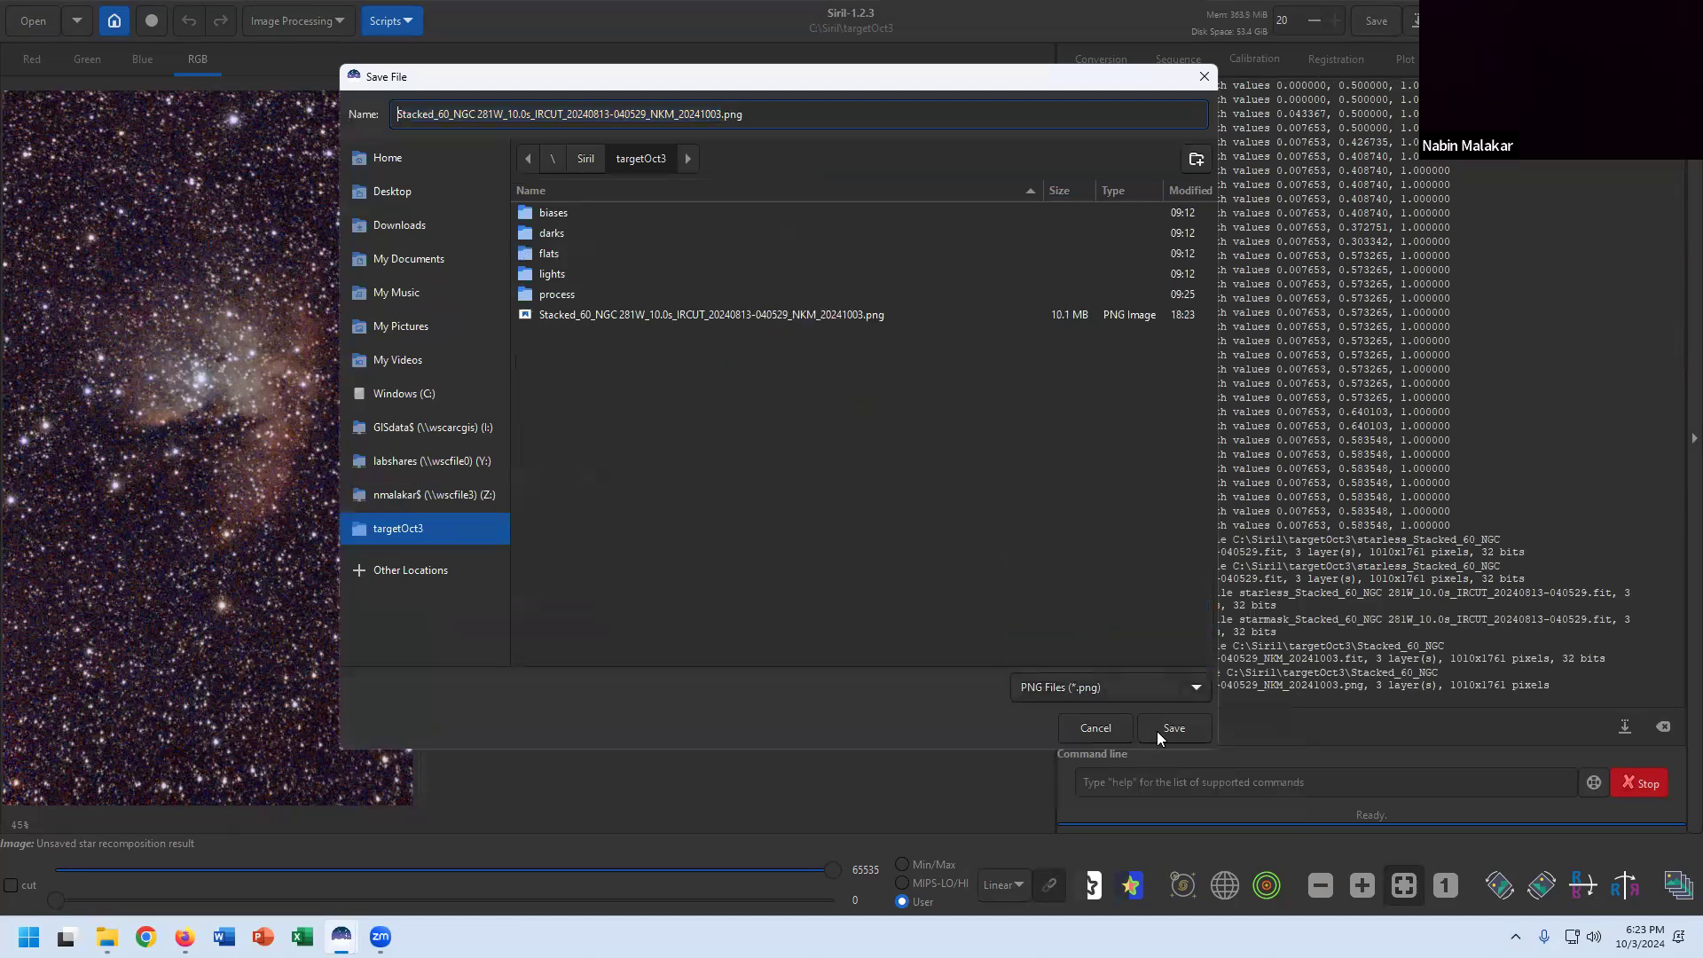
left_click(1097, 727)
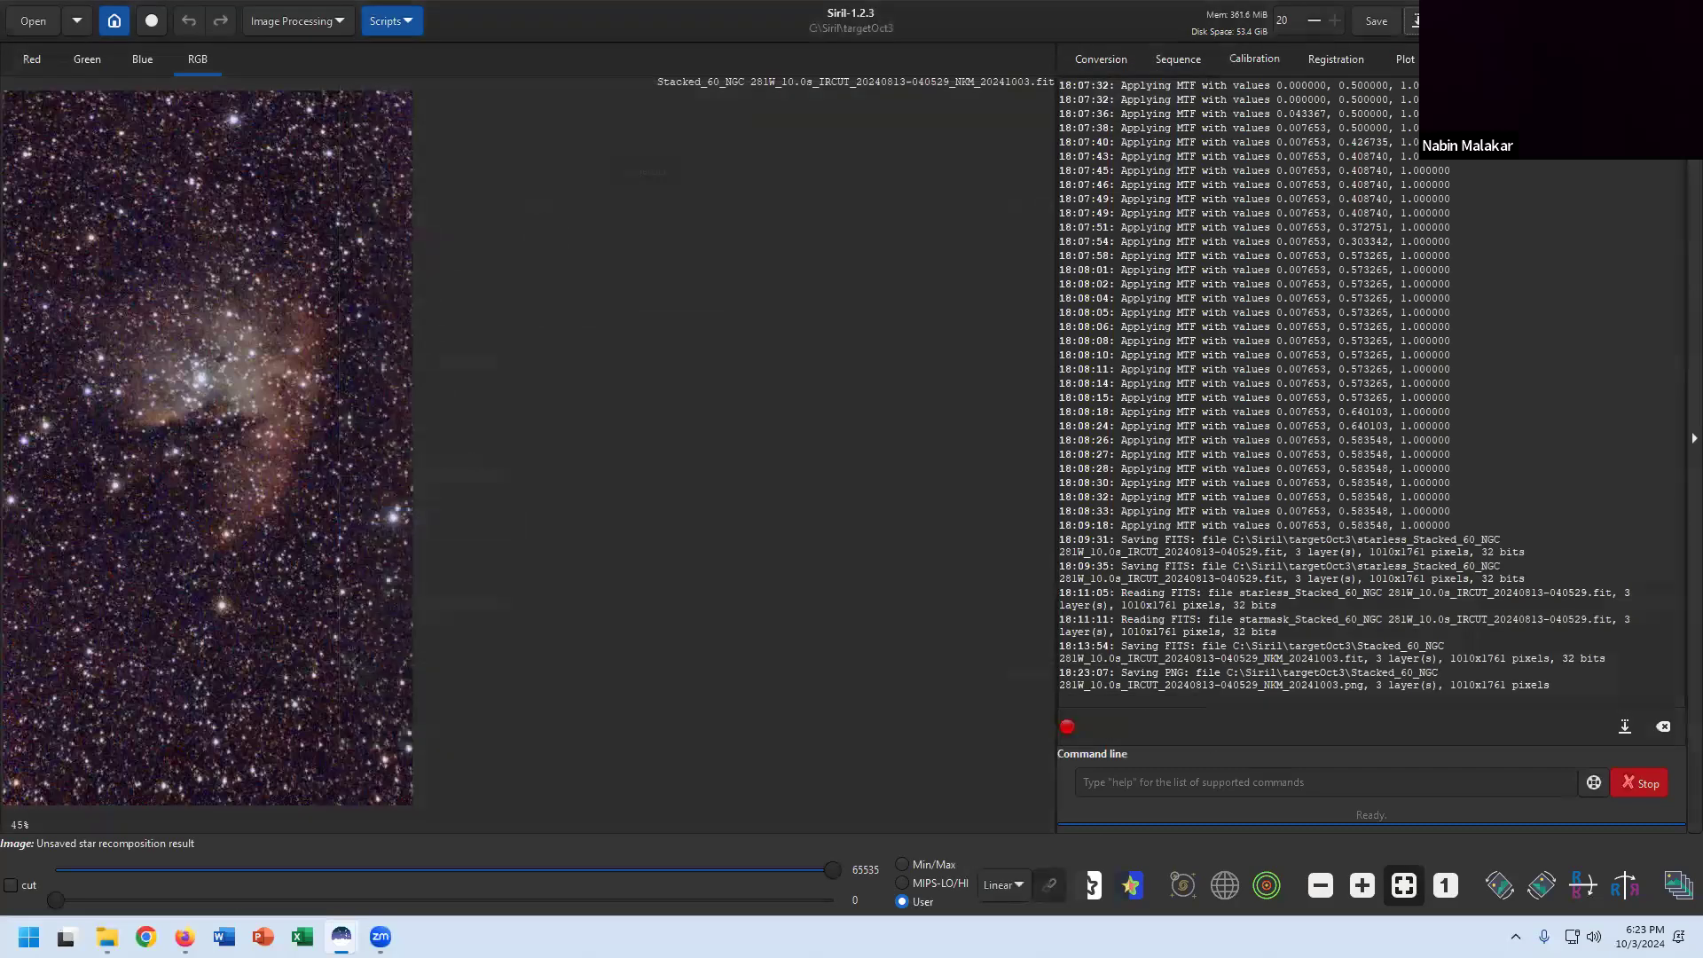
Switch to the targetOct3 folder in File Explorer, open the processed NKM_20241003 PNG with Photos and view it enlarged.
left_click(65, 936)
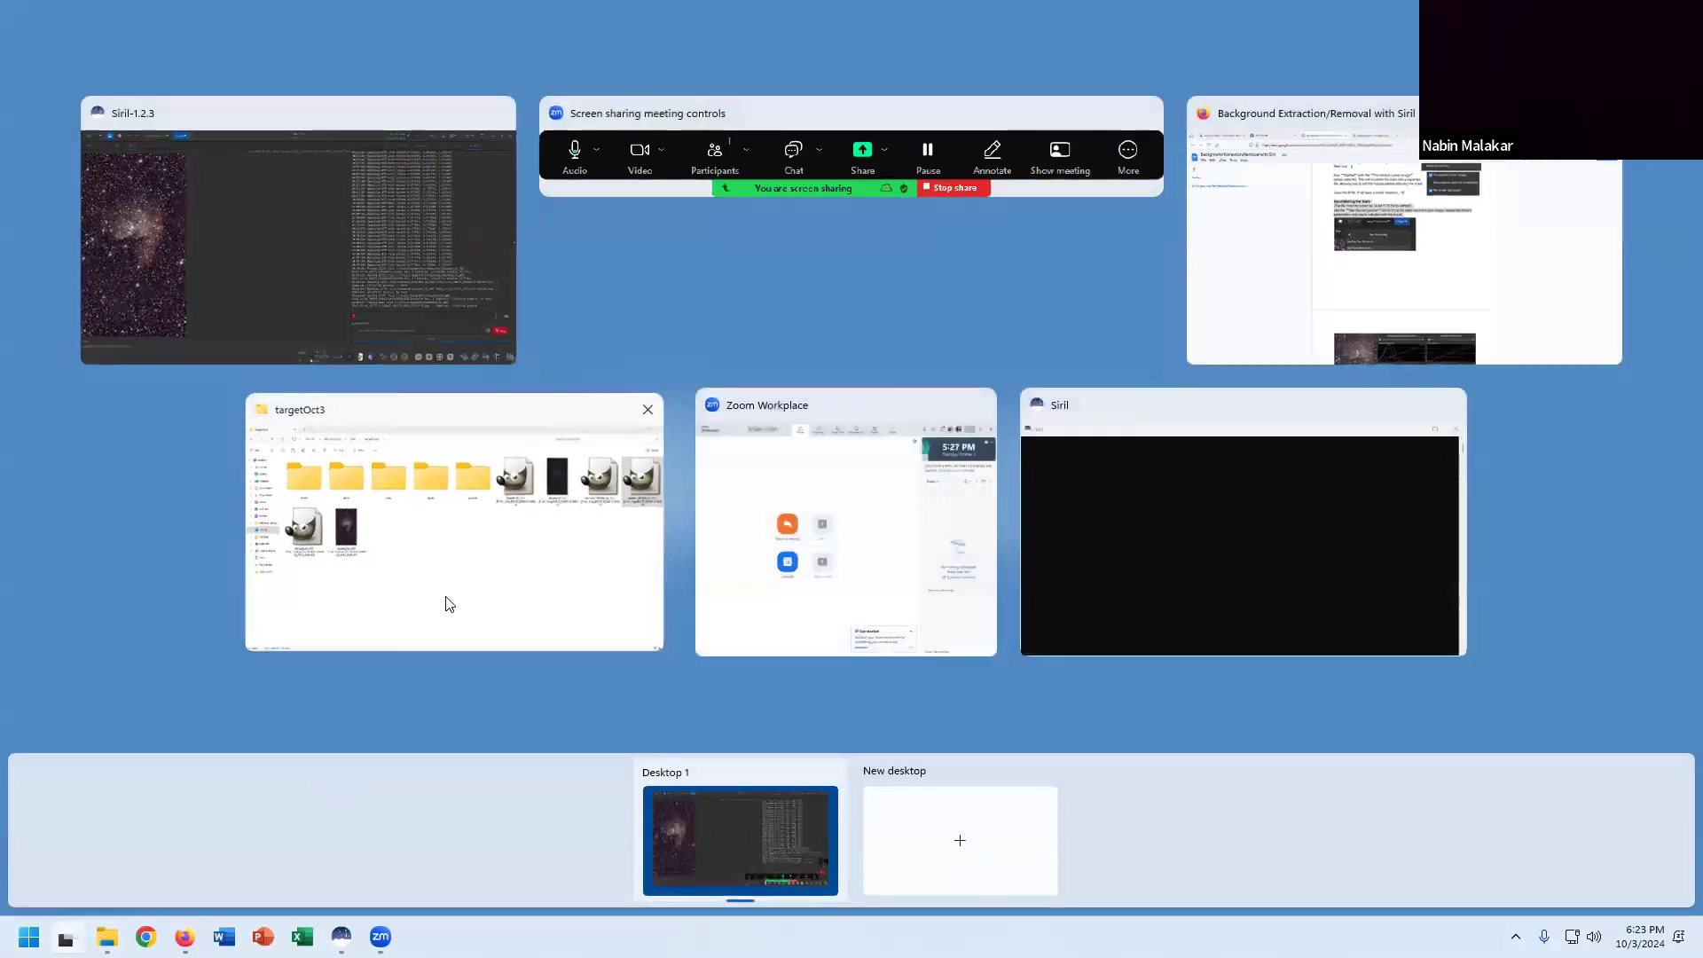
left_click(461, 608)
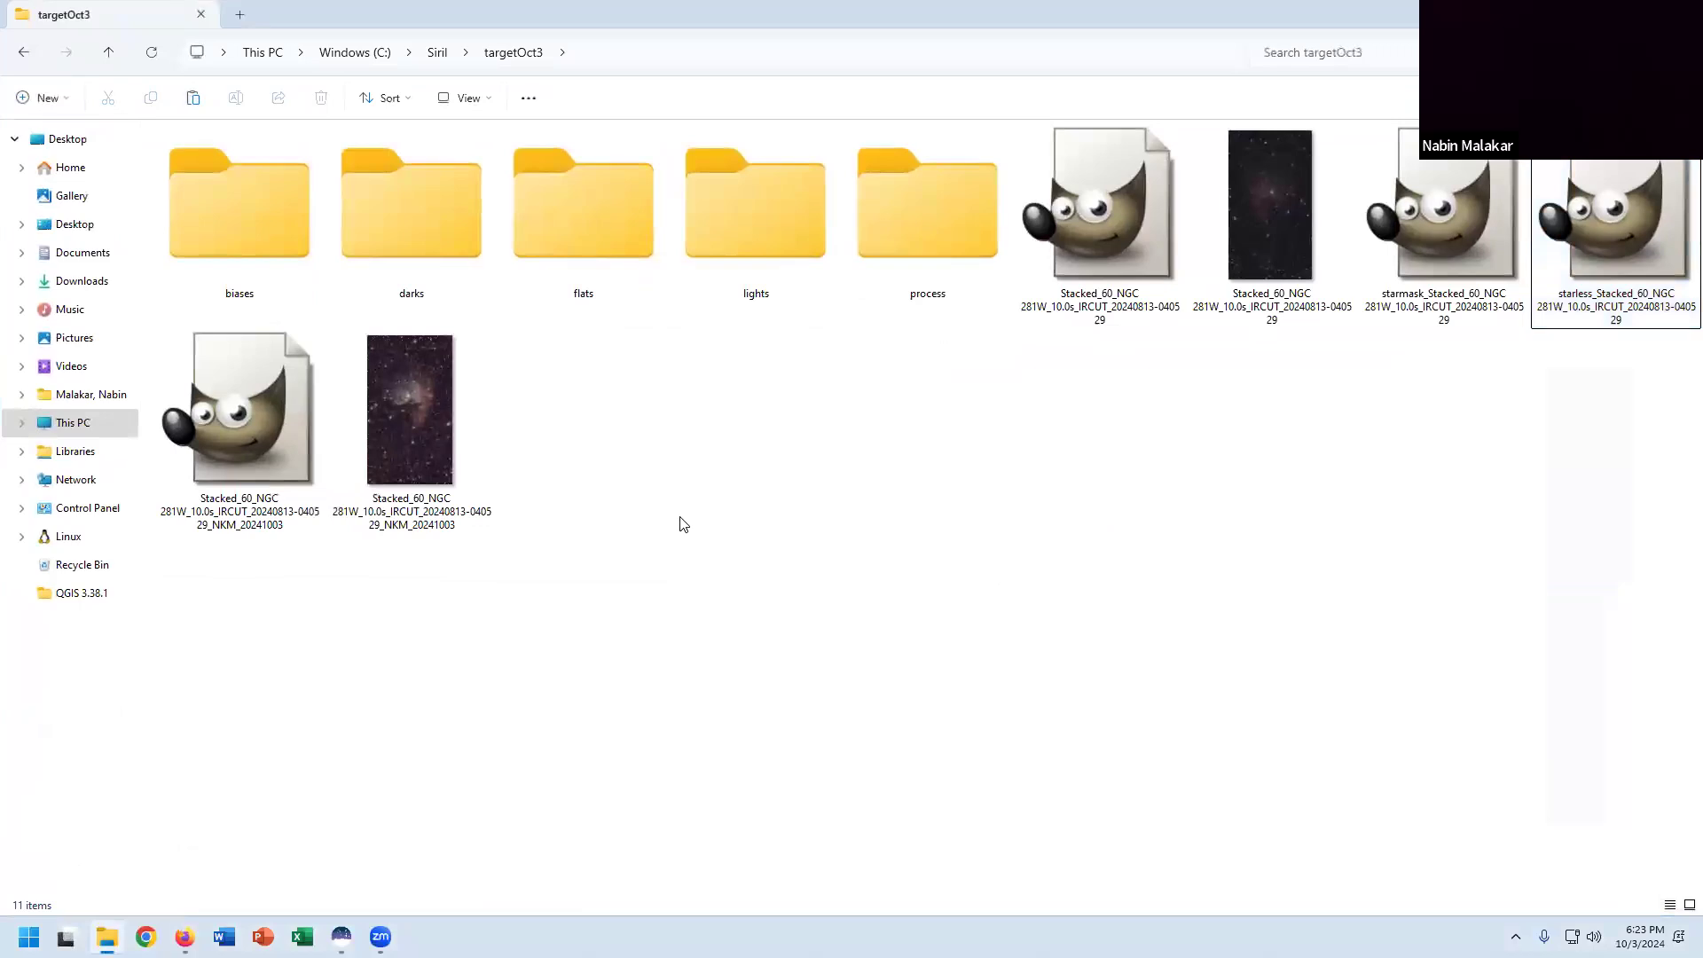
left_click(415, 396)
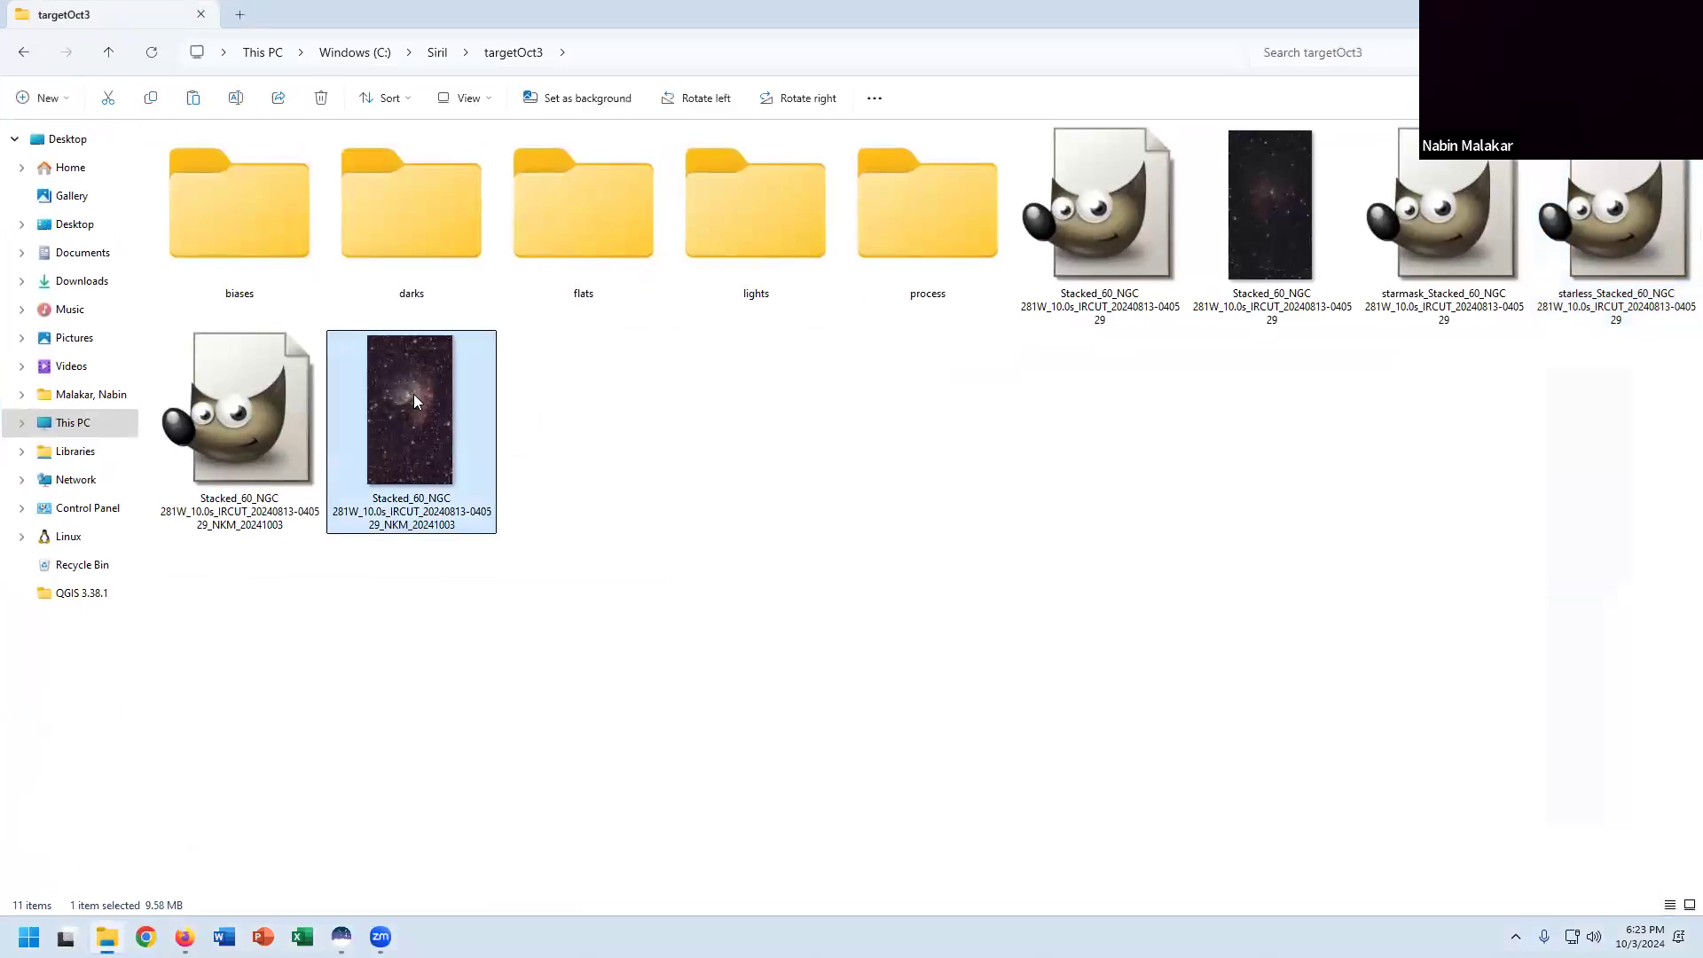
right_click(413, 400)
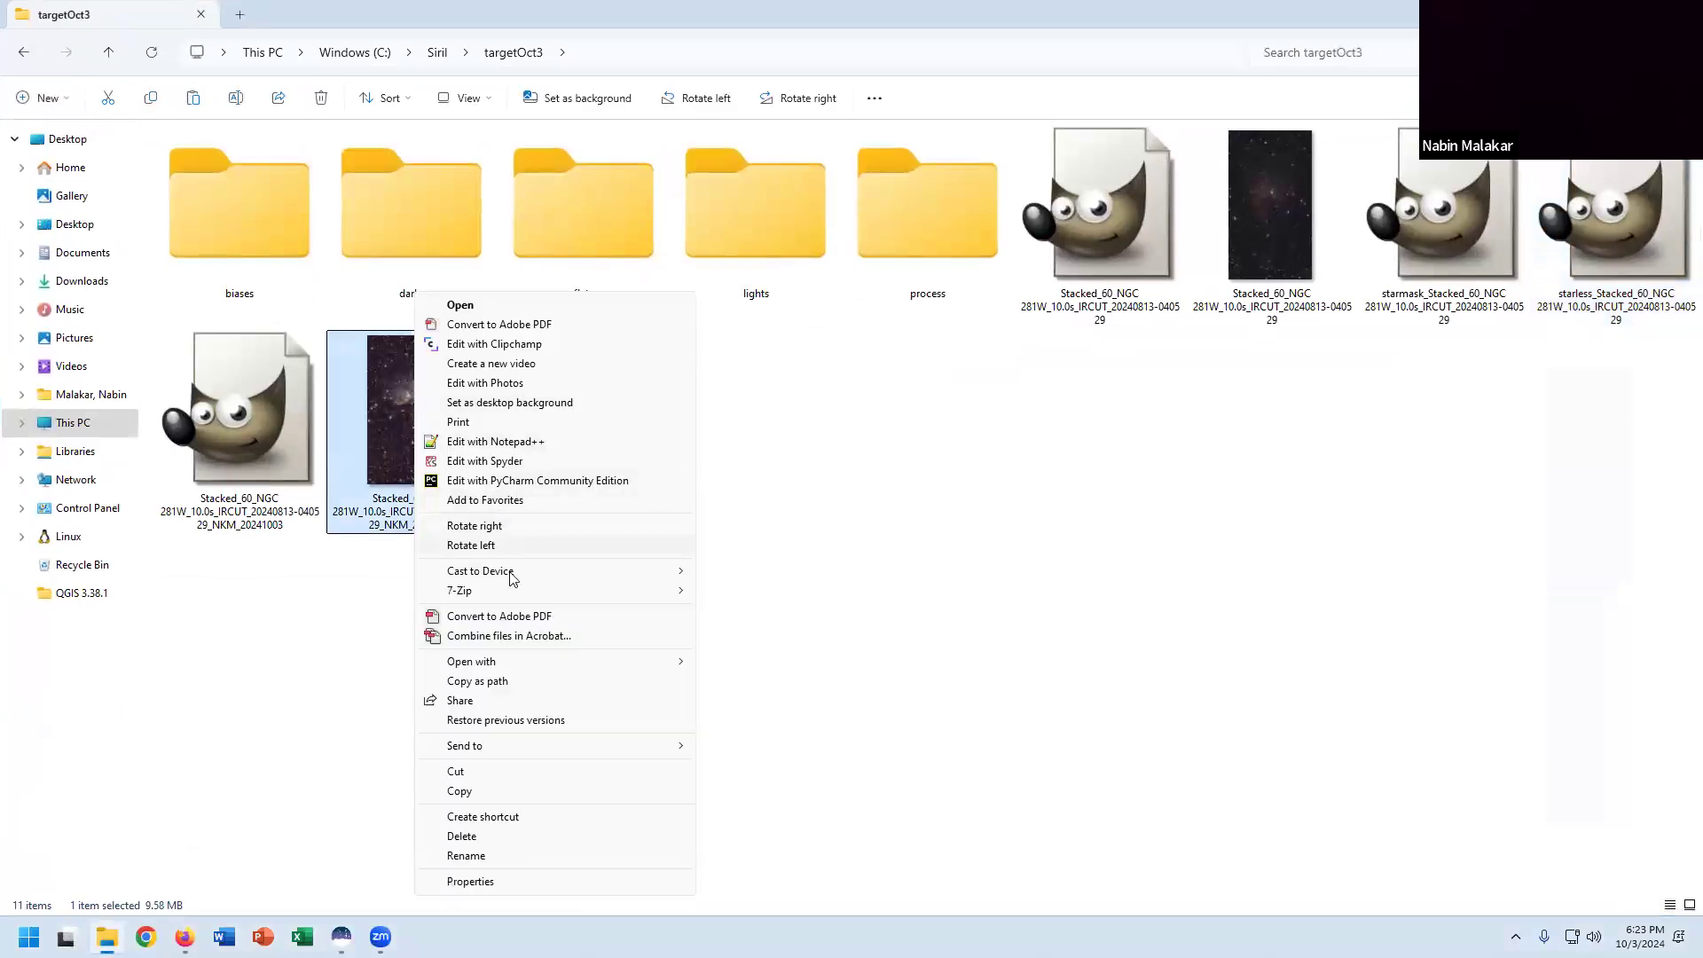
mouse_move(519, 664)
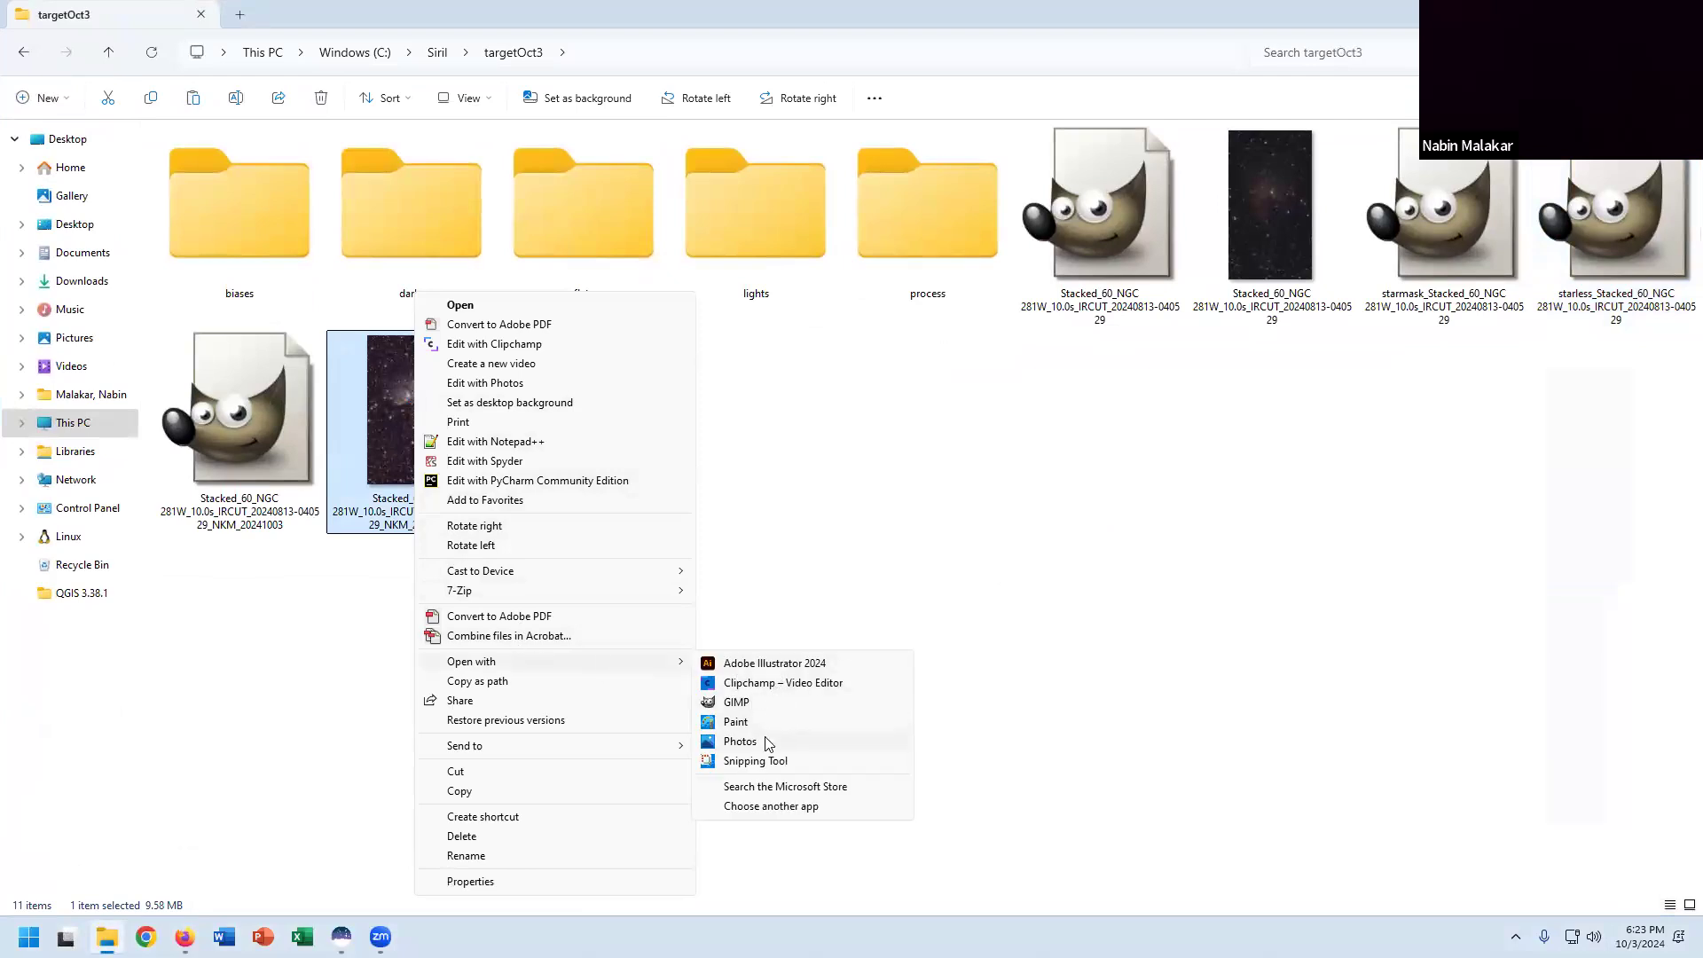
left_click(740, 742)
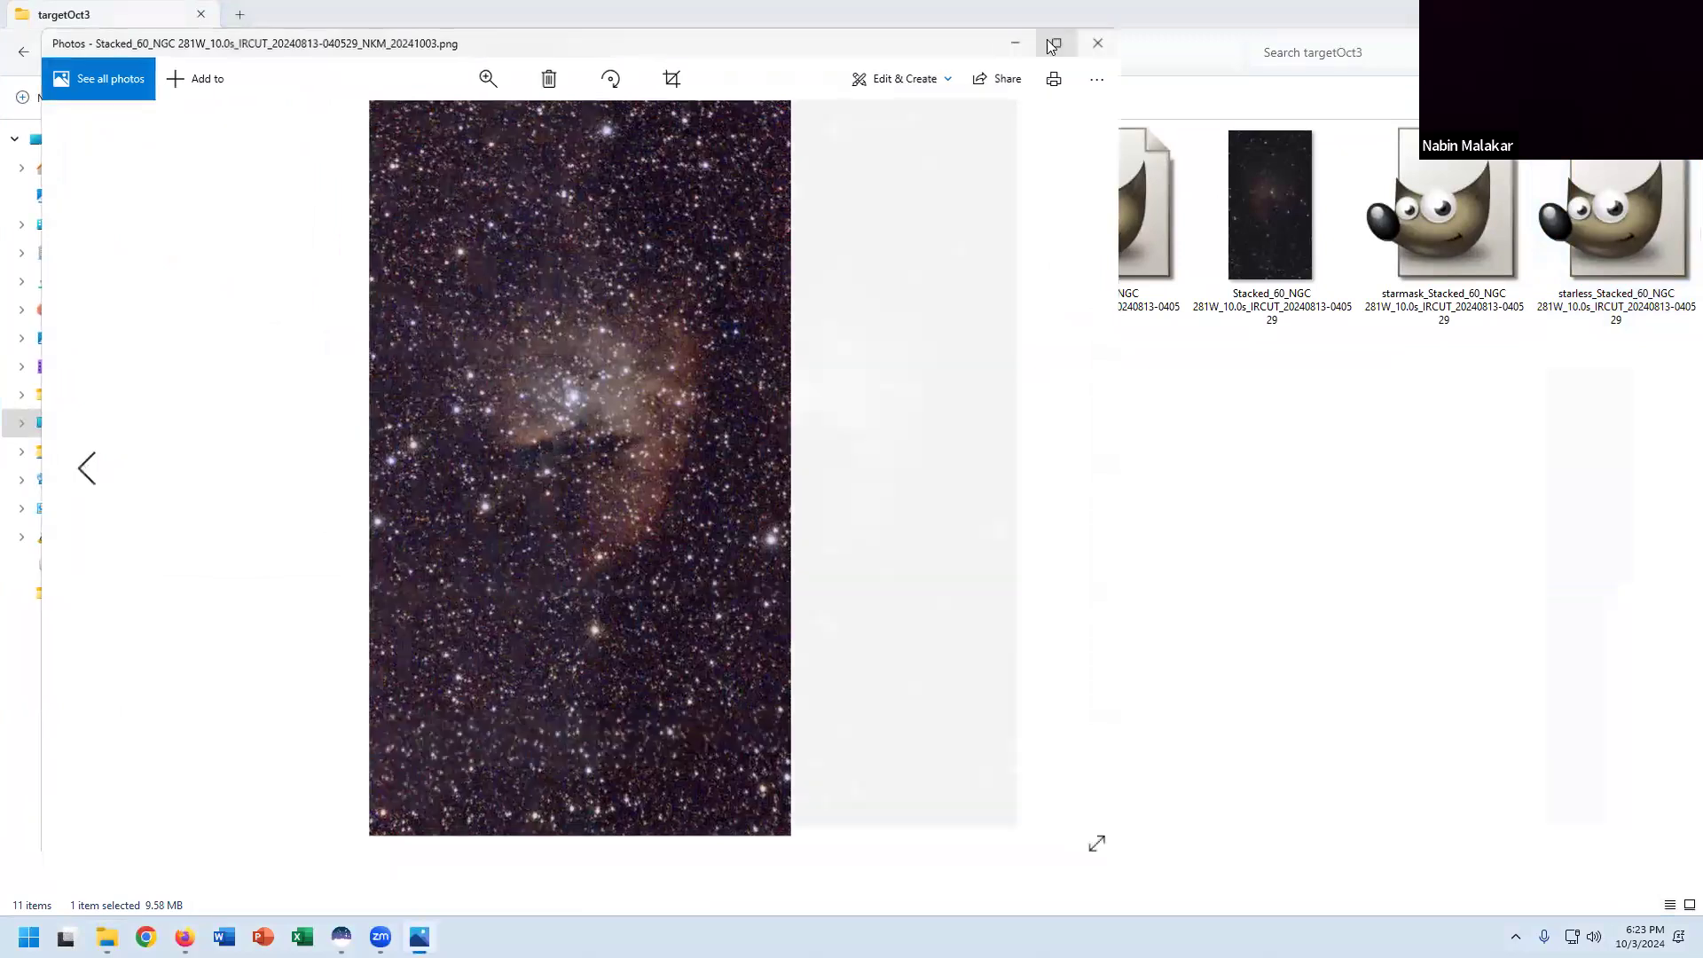
left_click(1053, 44)
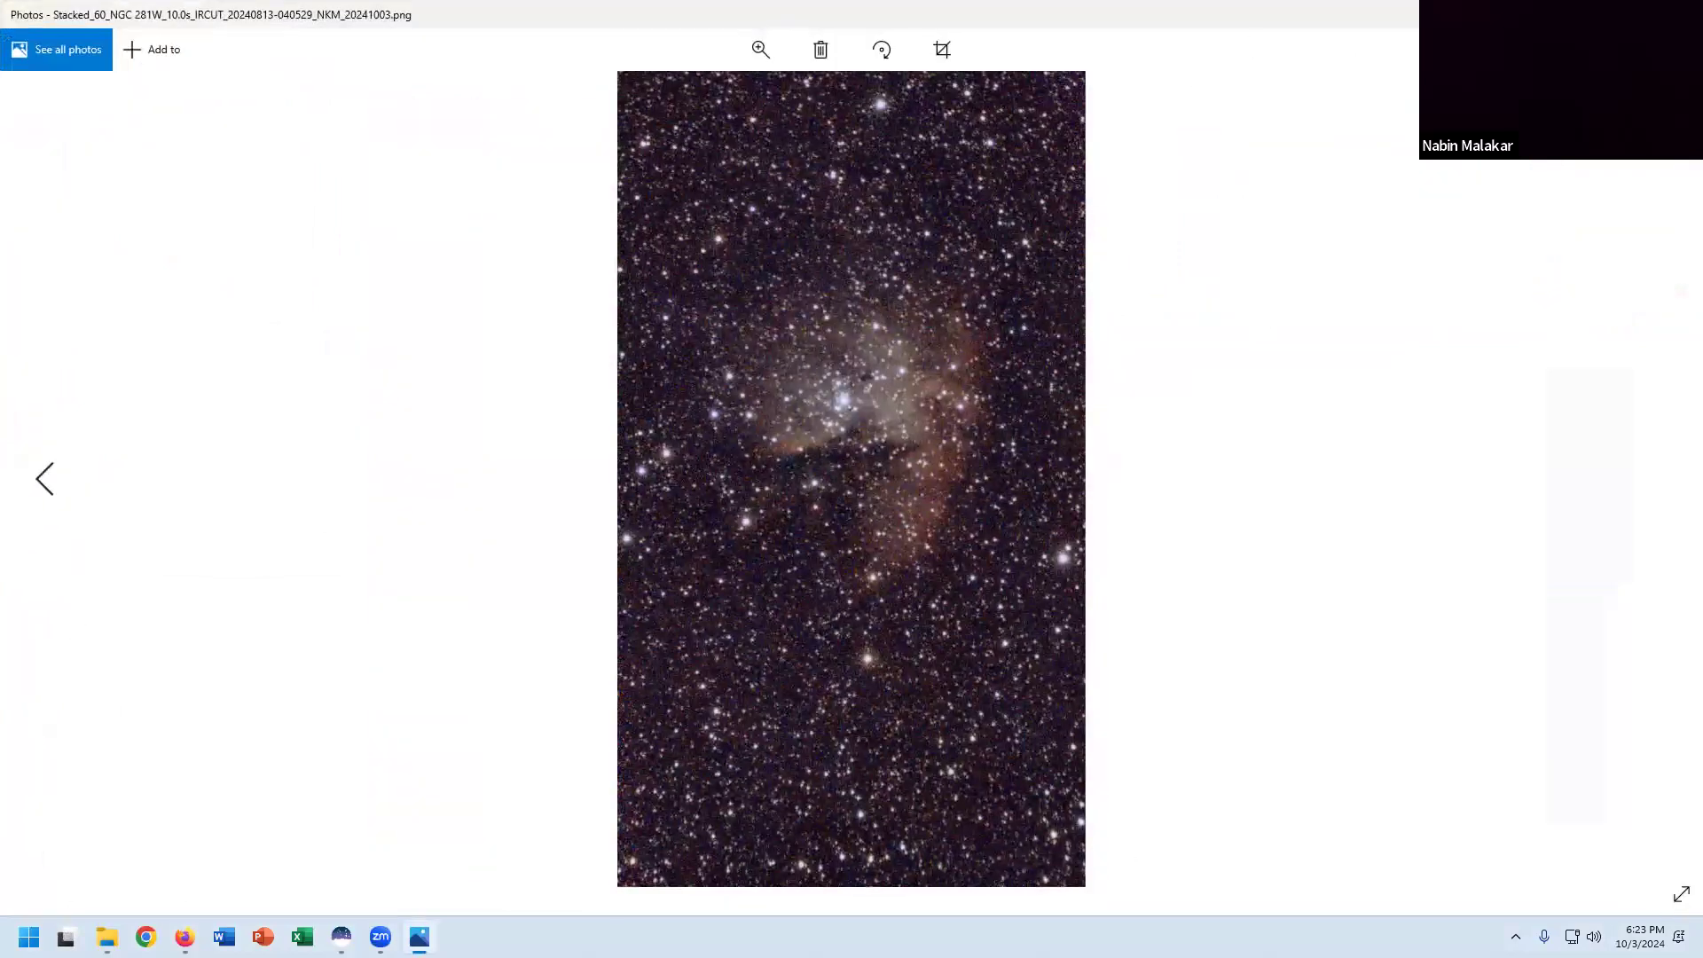
left_click(1642, 14)
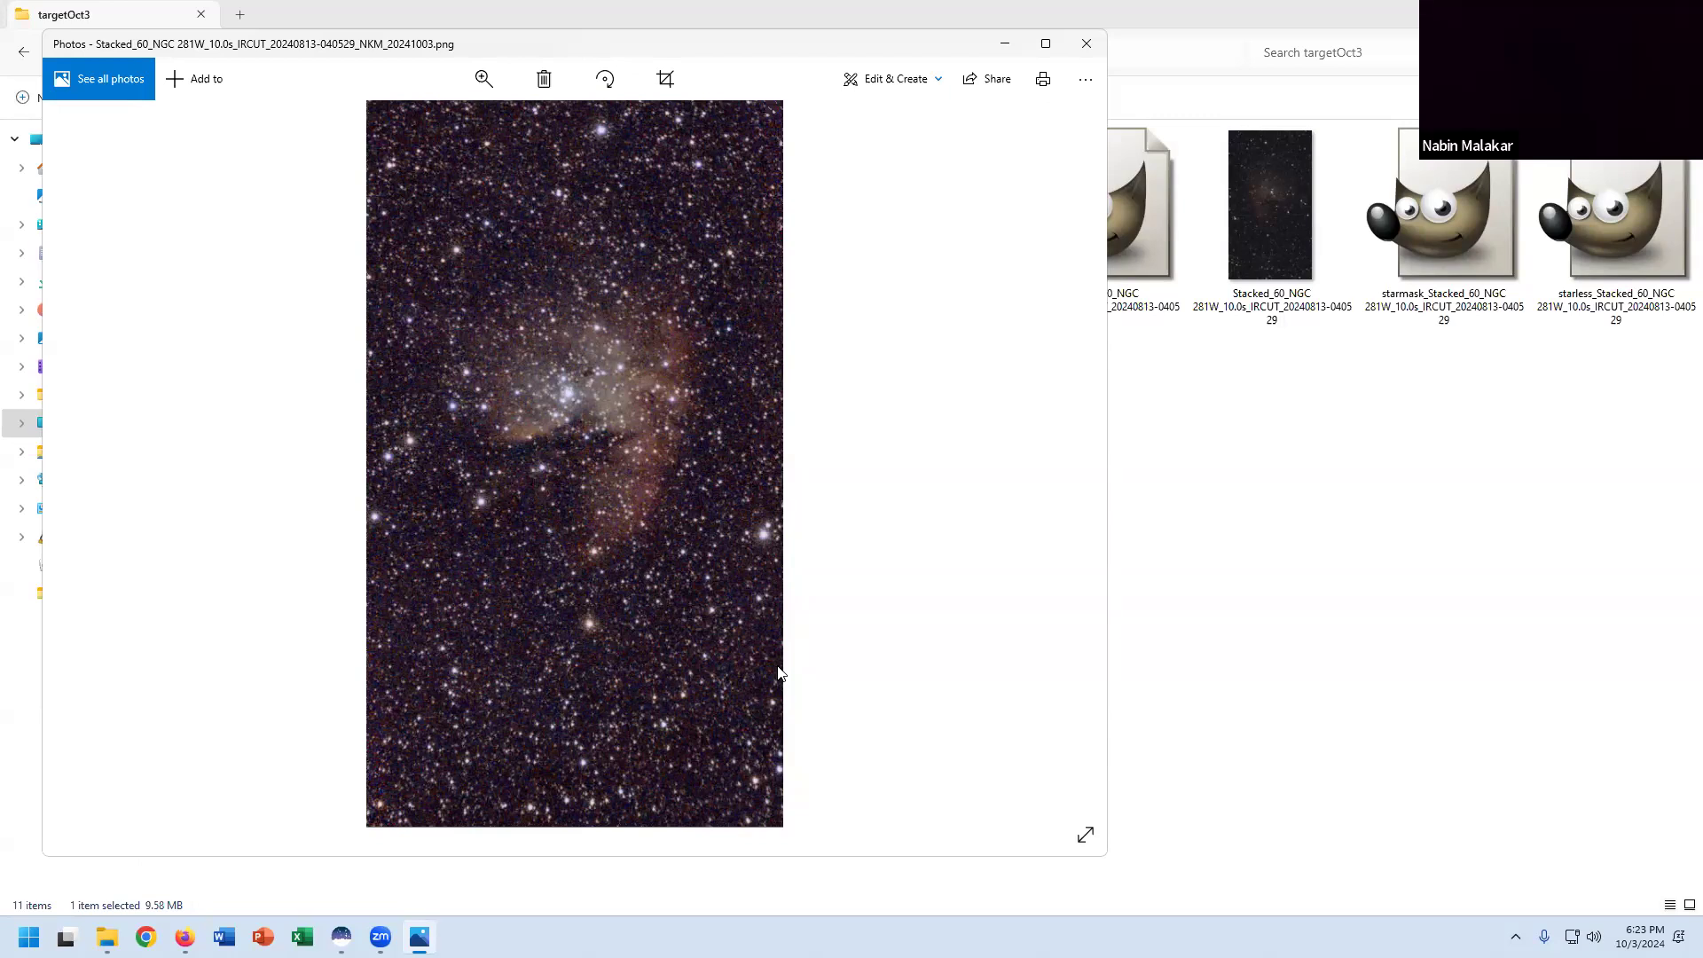
Switch to the Google Docs guide in Firefox and open its two APOD links, ap050823 and ap110825, to view the NGC 281 reference images.
key("super+Tab")
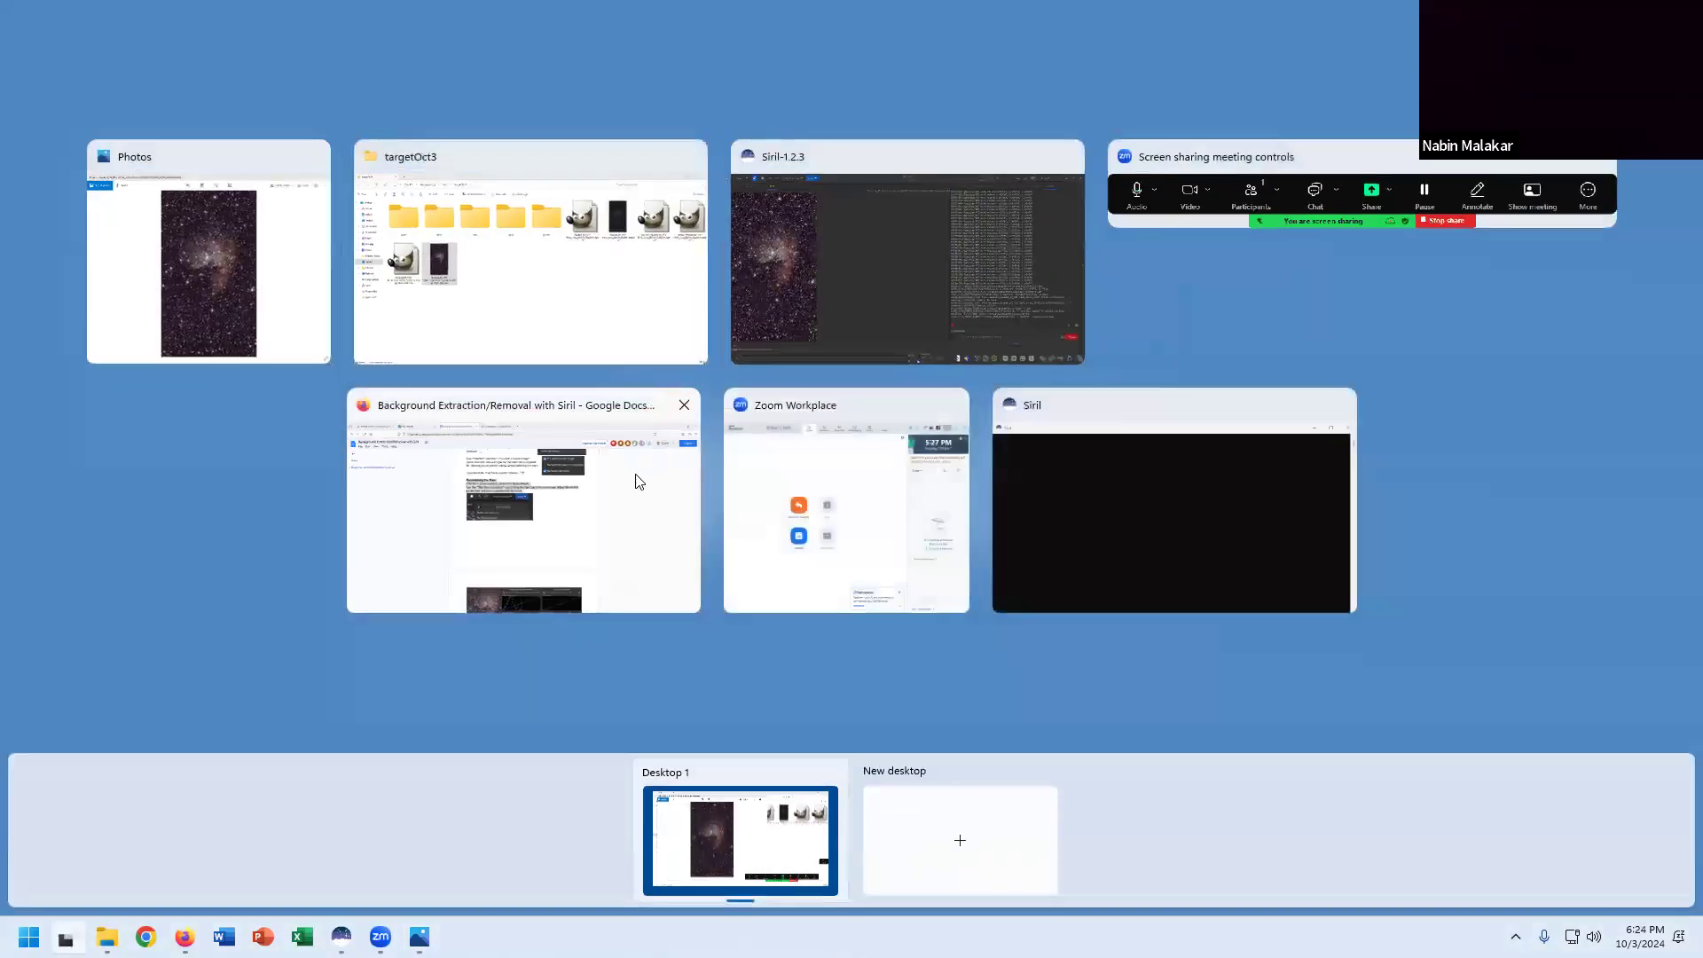
left_click(586, 495)
scroll(706, 502, "down", 15)
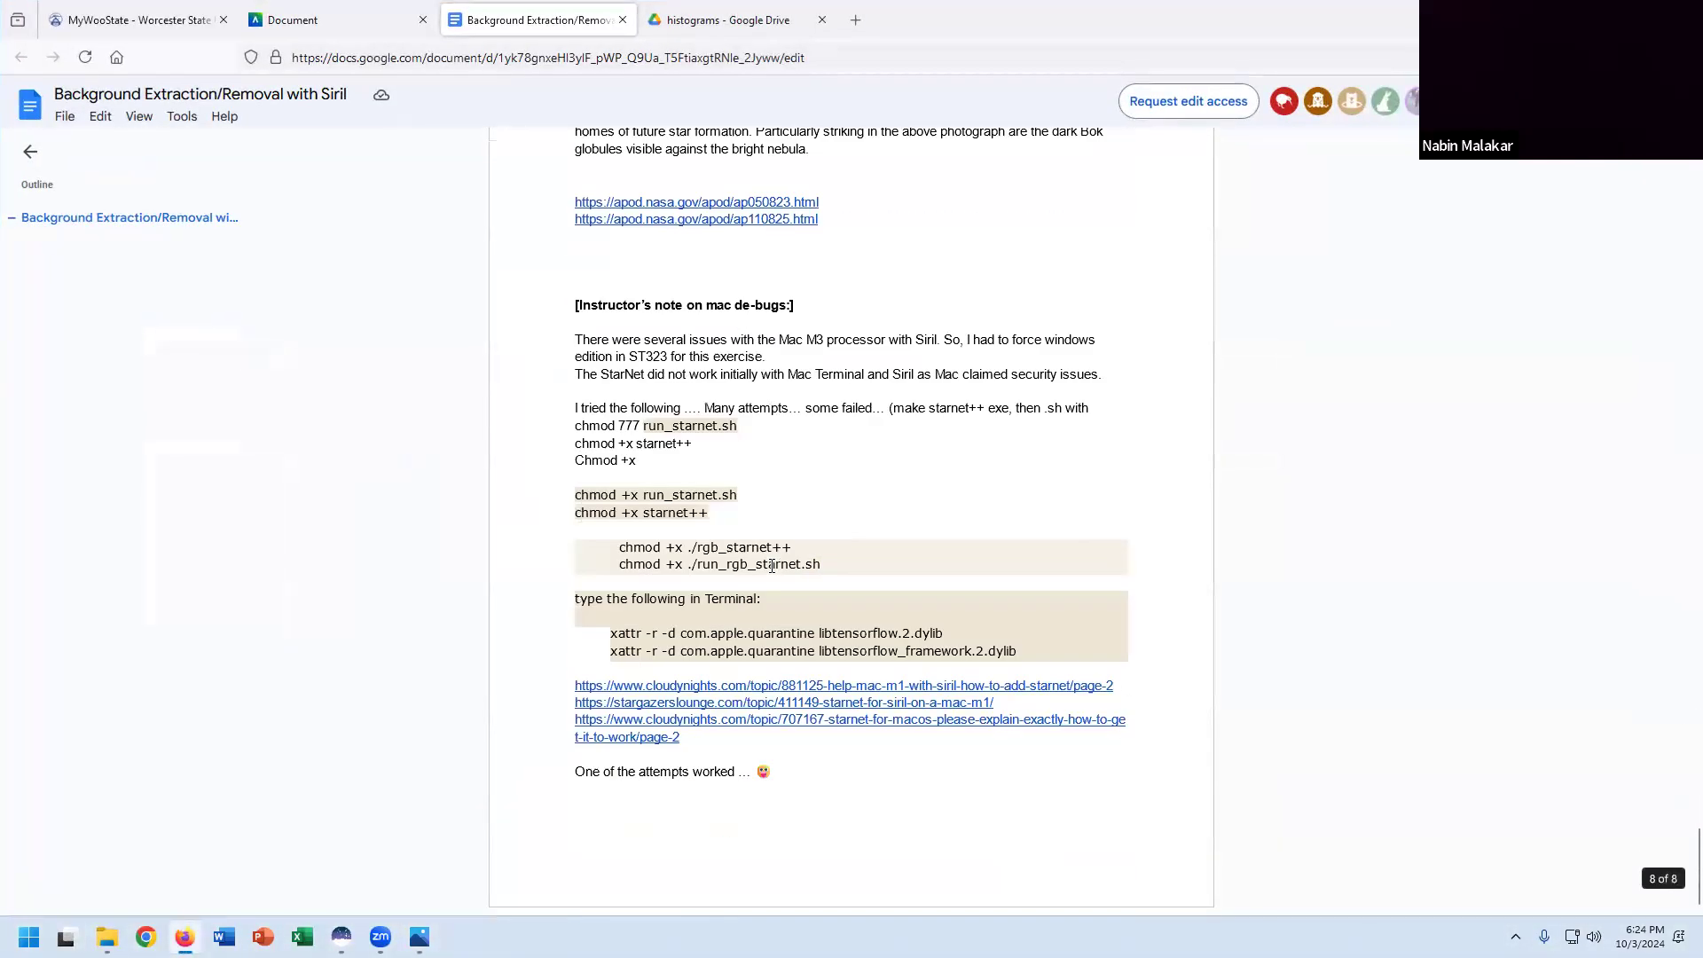
left_click(705, 202)
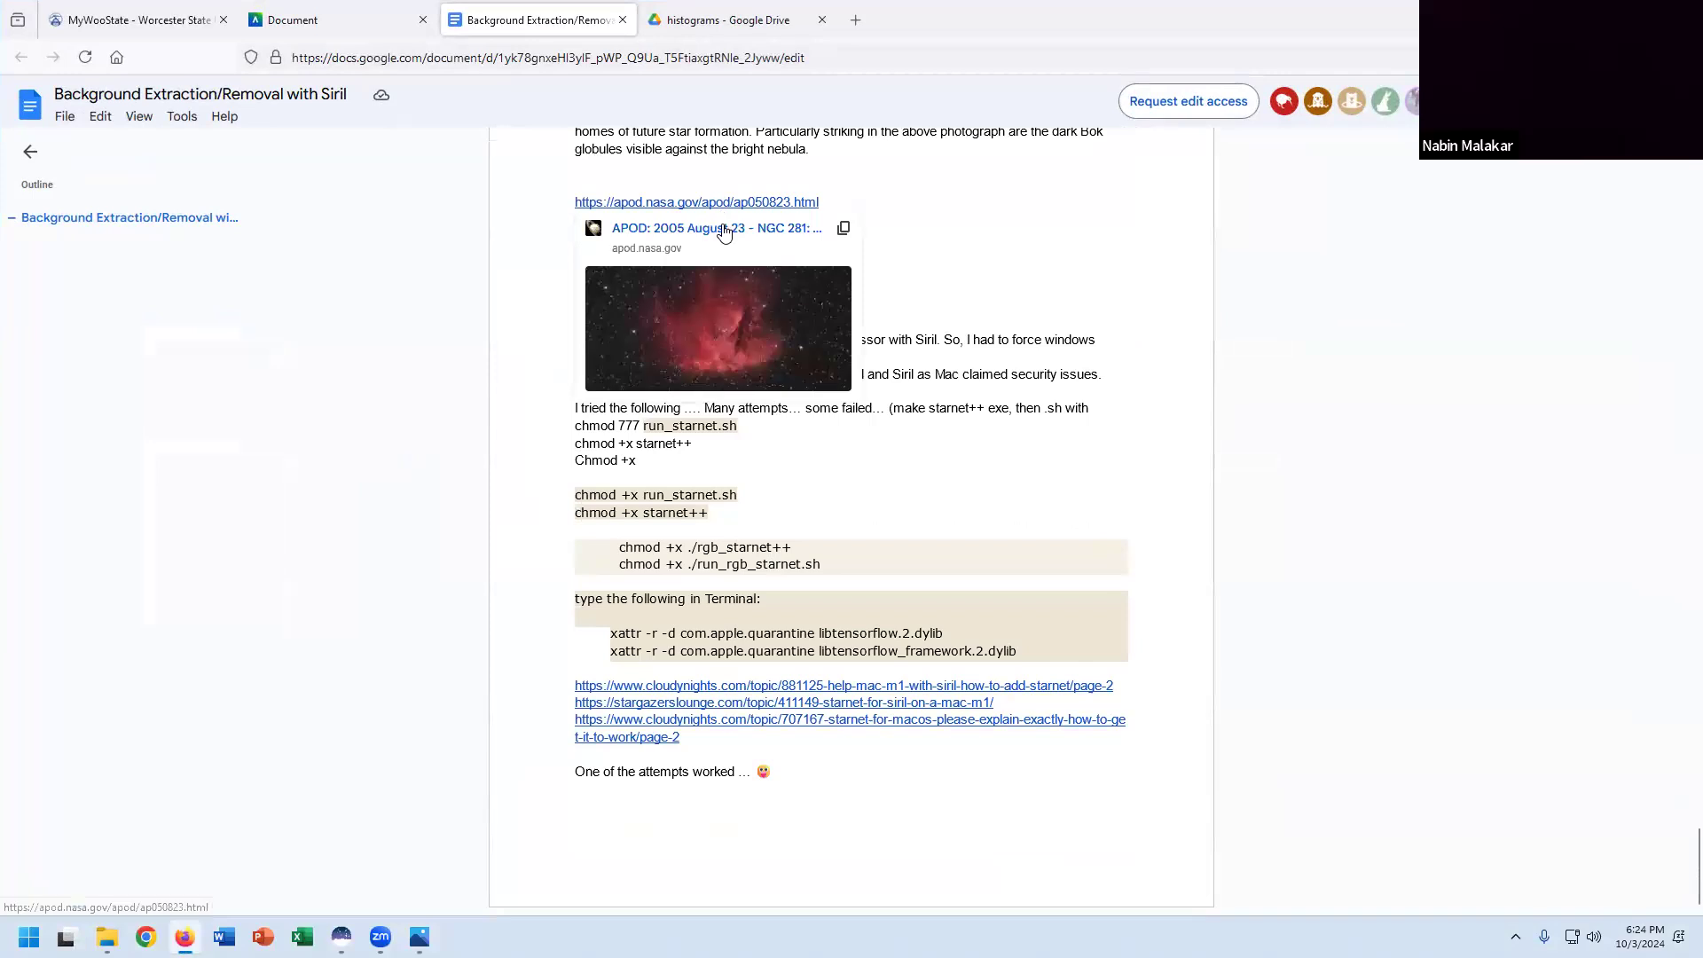
left_click(722, 229)
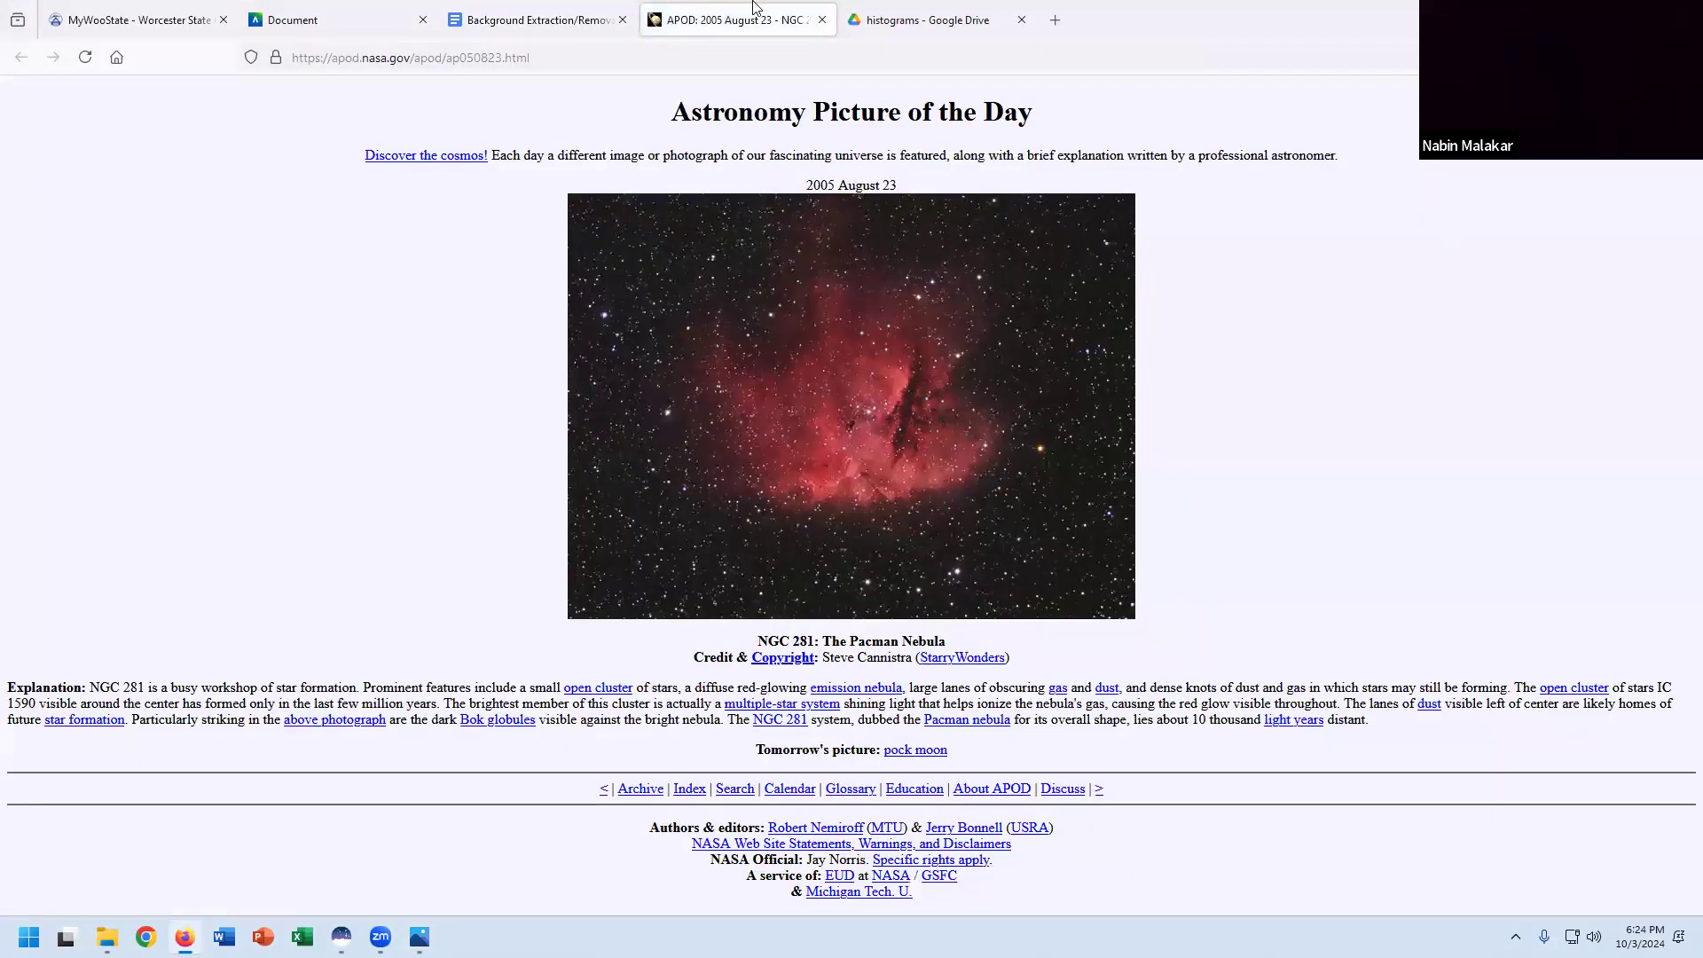
left_click(550, 20)
left_click(674, 220)
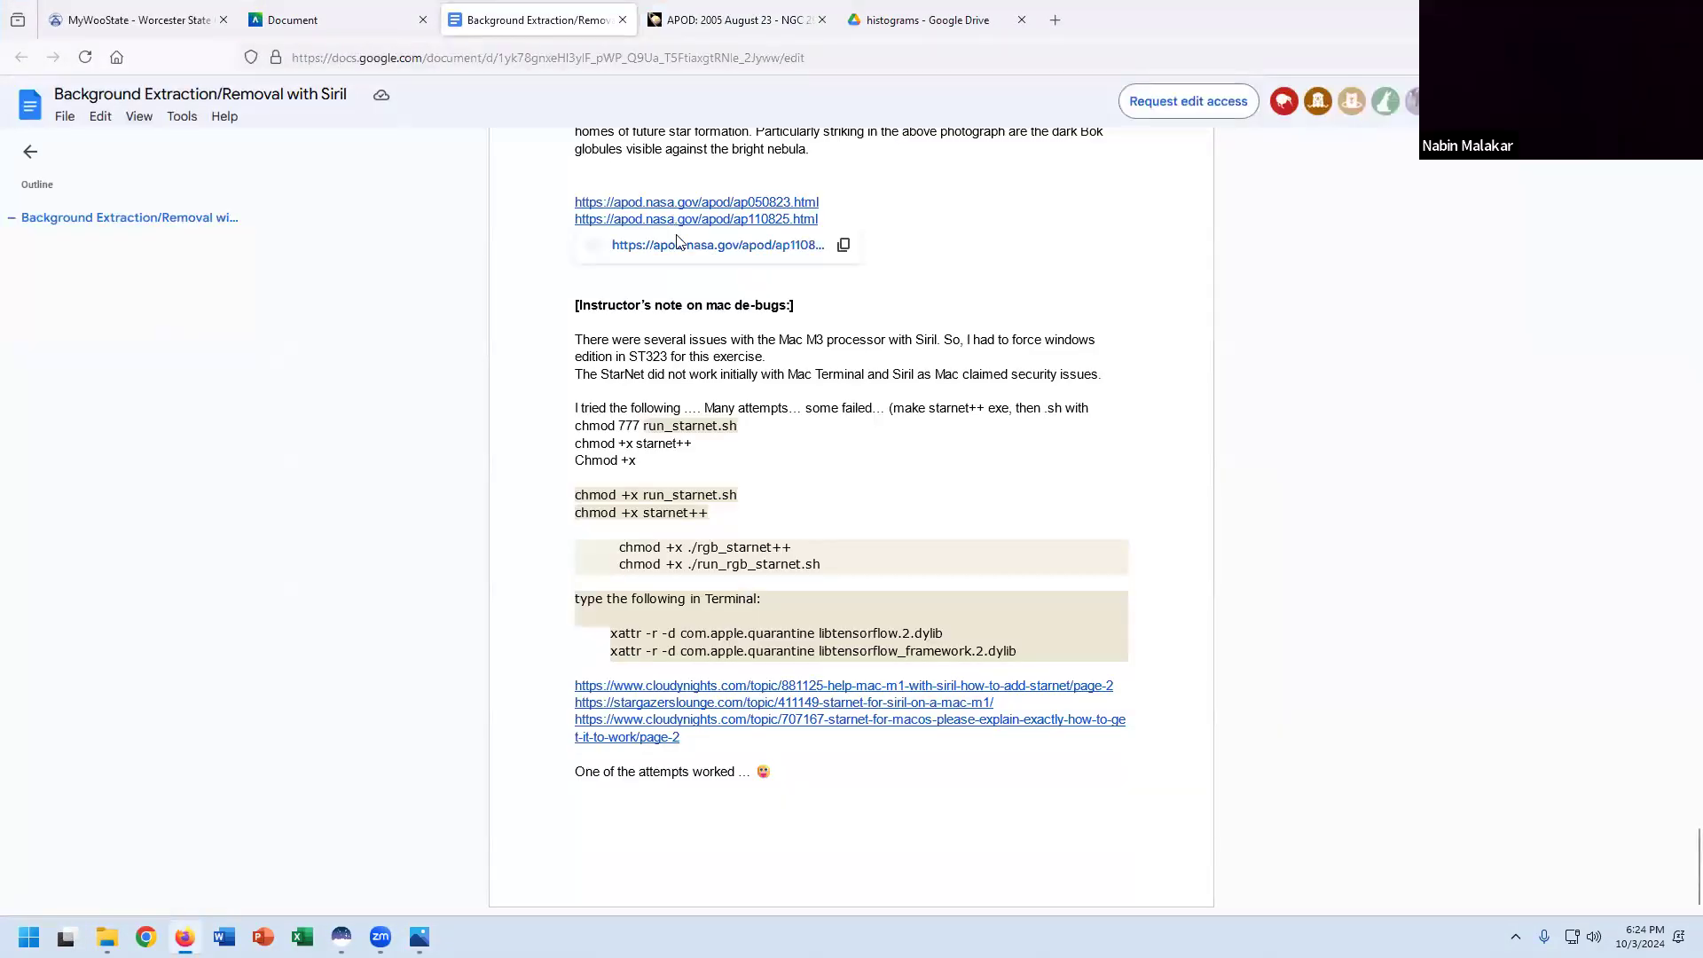
left_click(701, 246)
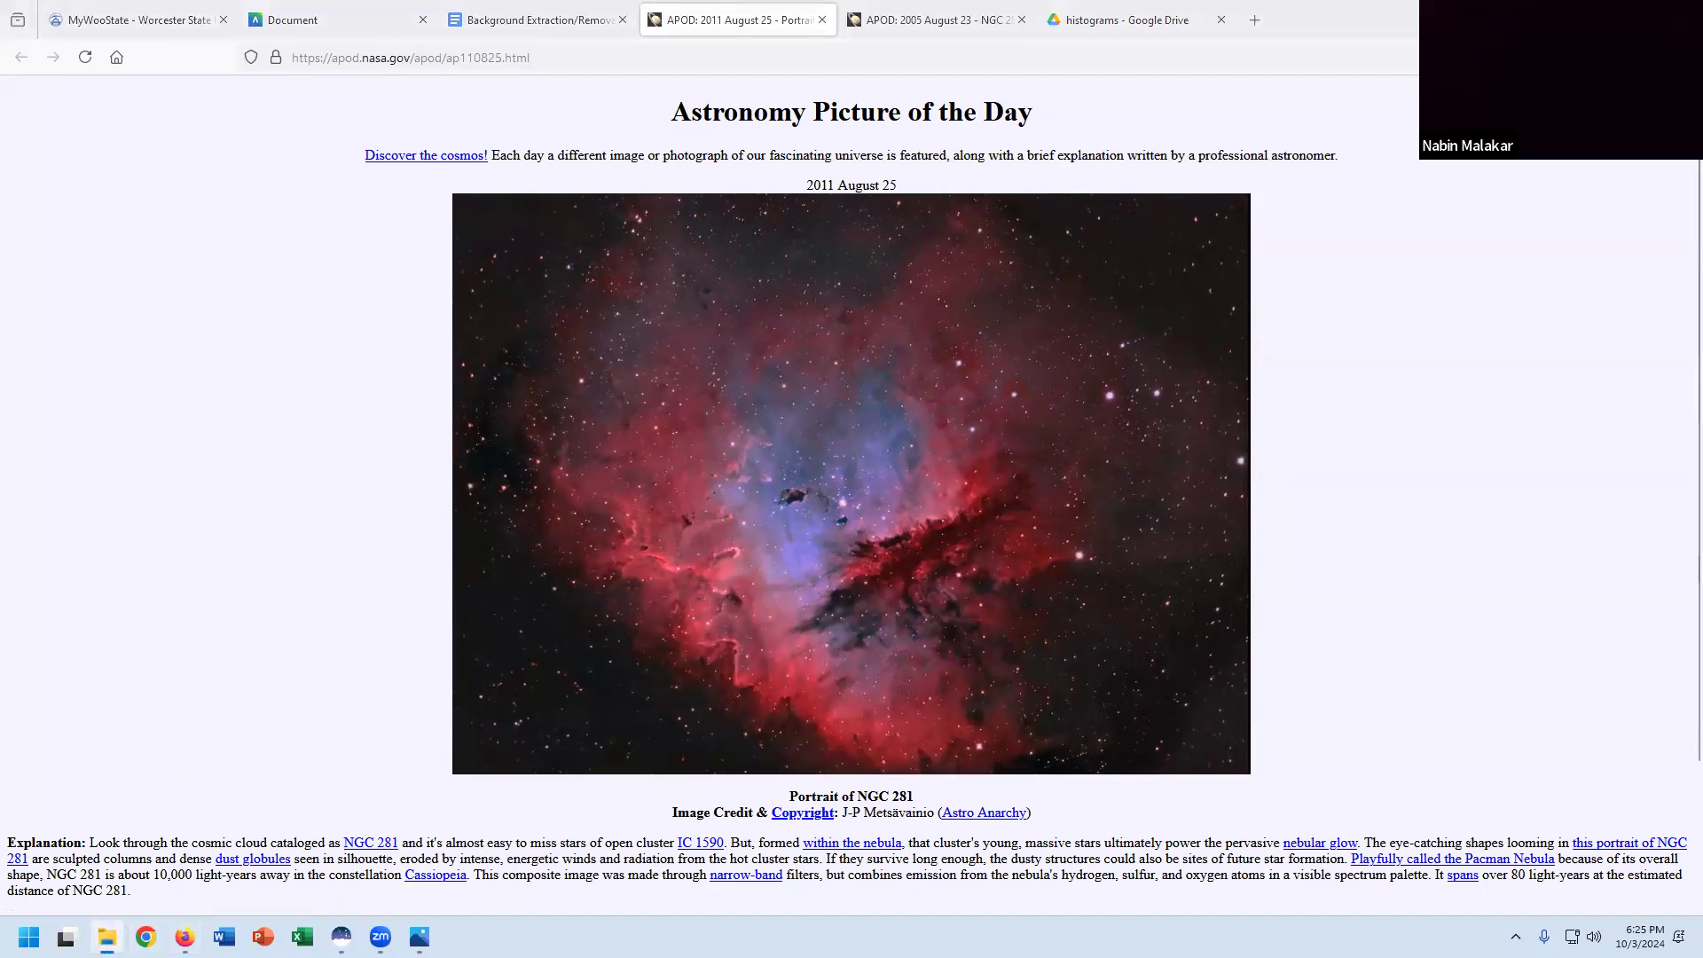
Return to the targetOct3 folder in File Explorer and open the original stacked NGC 281W JPEG in Photos.
left_click(106, 937)
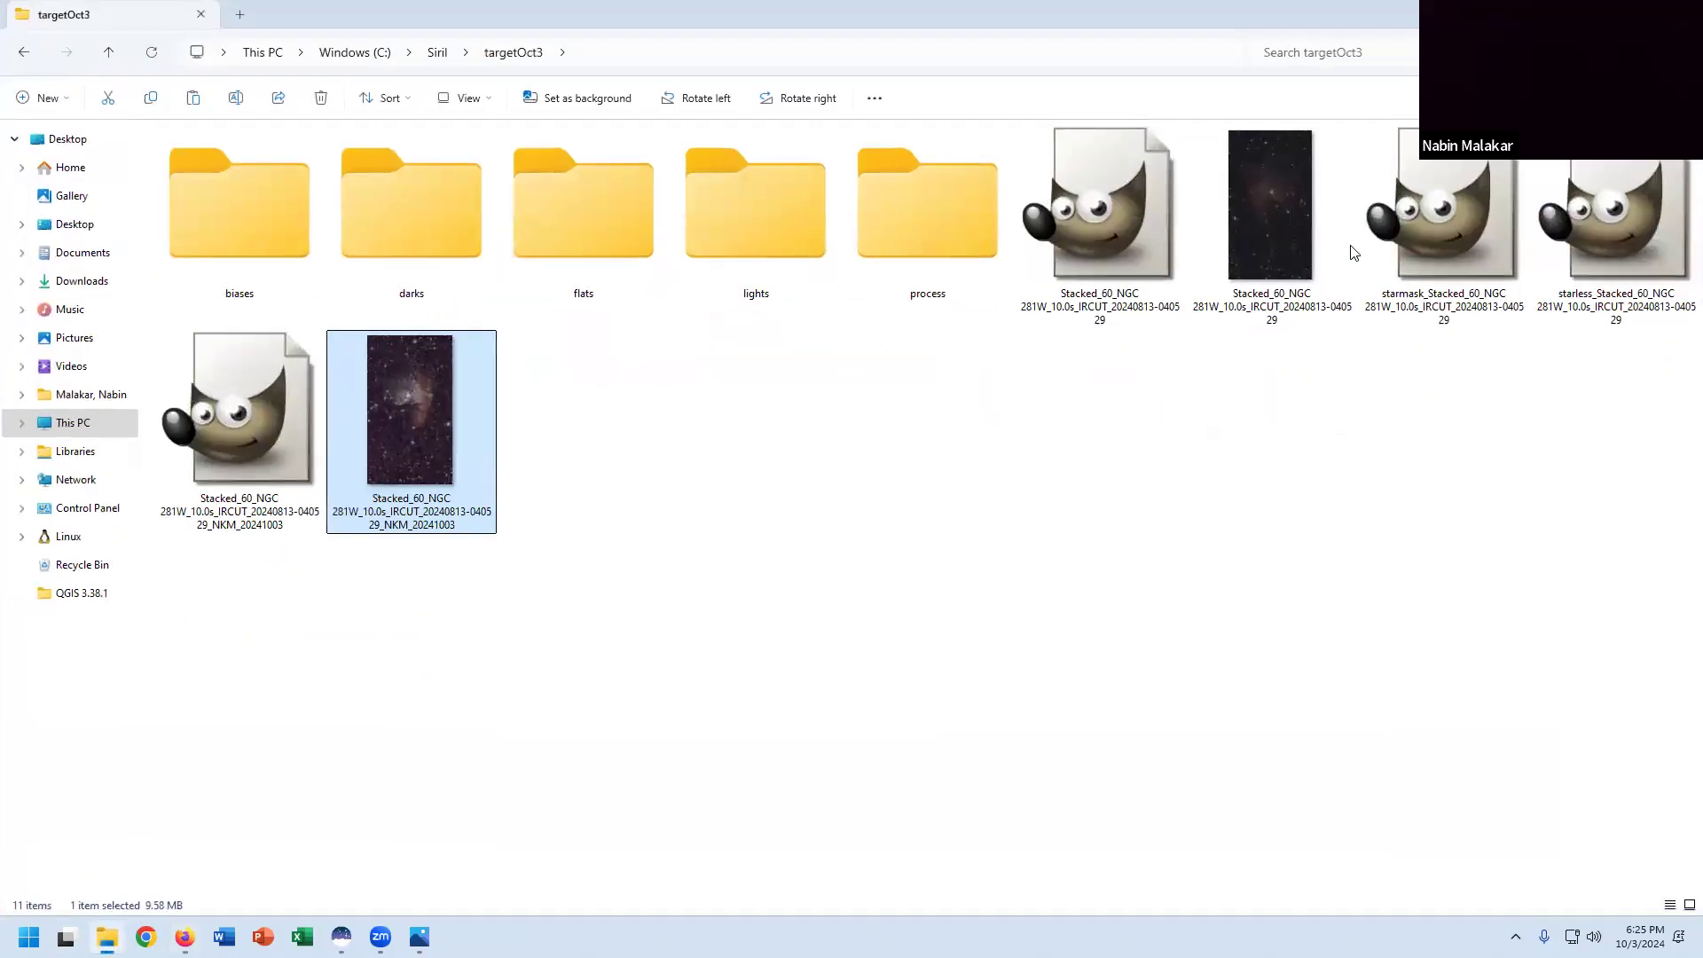
left_click(1271, 226)
double_click(1273, 234)
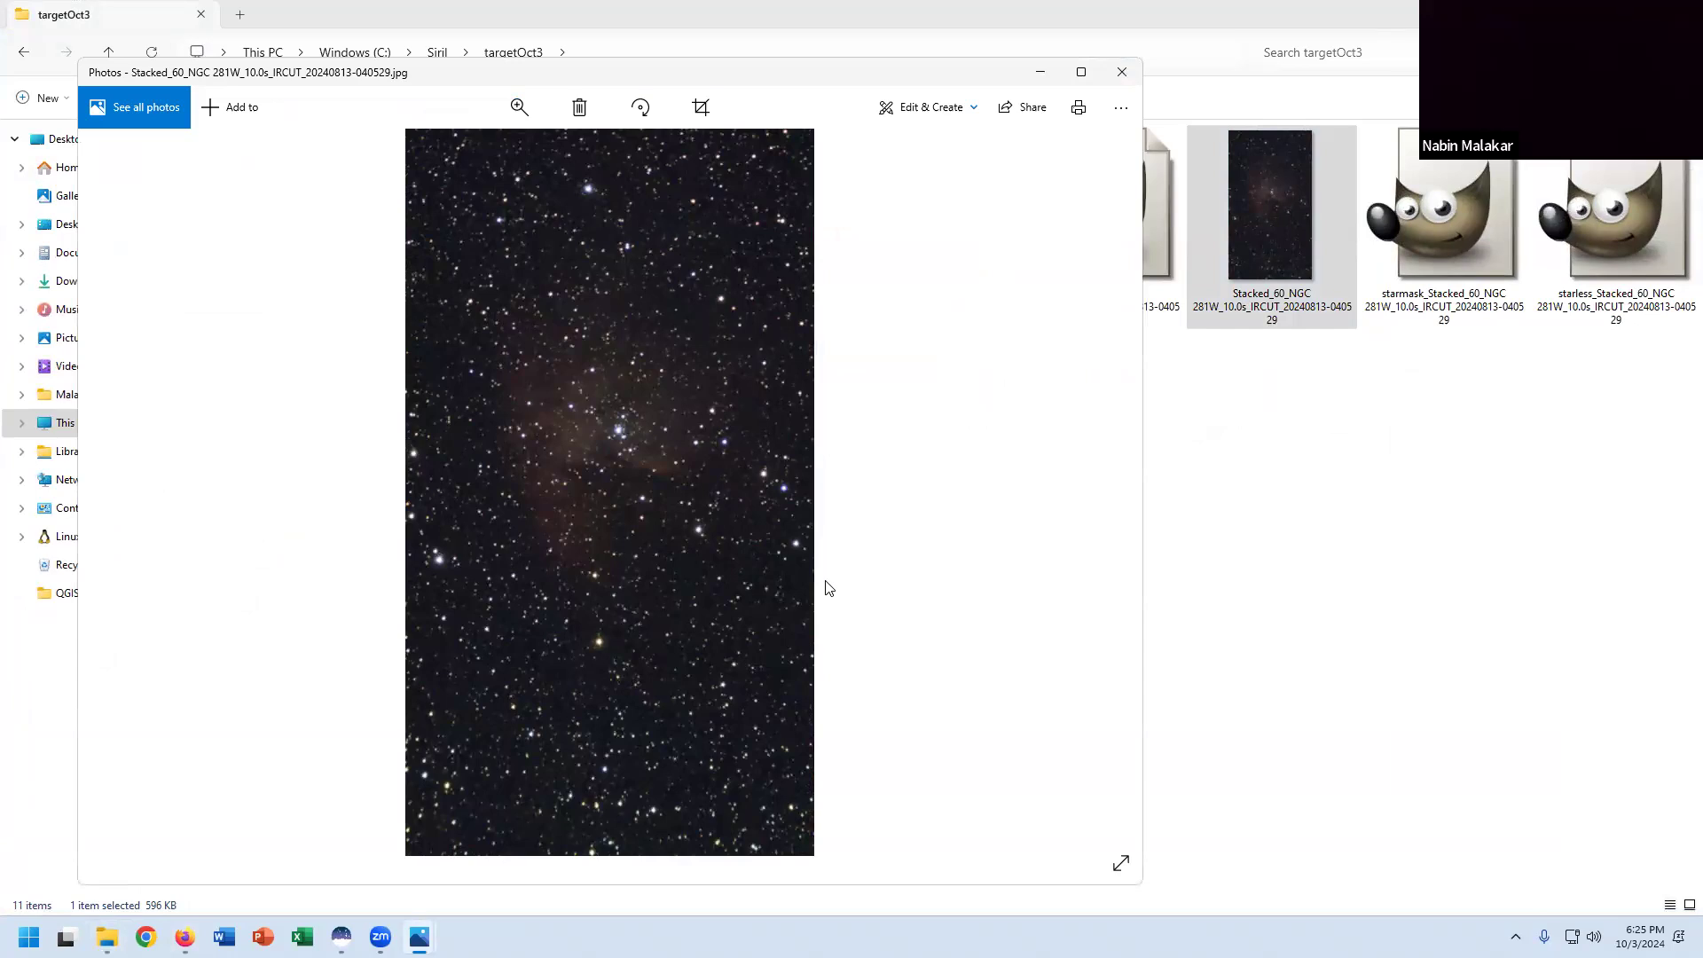
Compare the original stacked JPEG with the processed PNG by flipping repeatedly between them, and close the photo viewer.
key("Right")
key("Left")
key("Right")
key("Left")
key("Right")
key("Left")
key("Right")
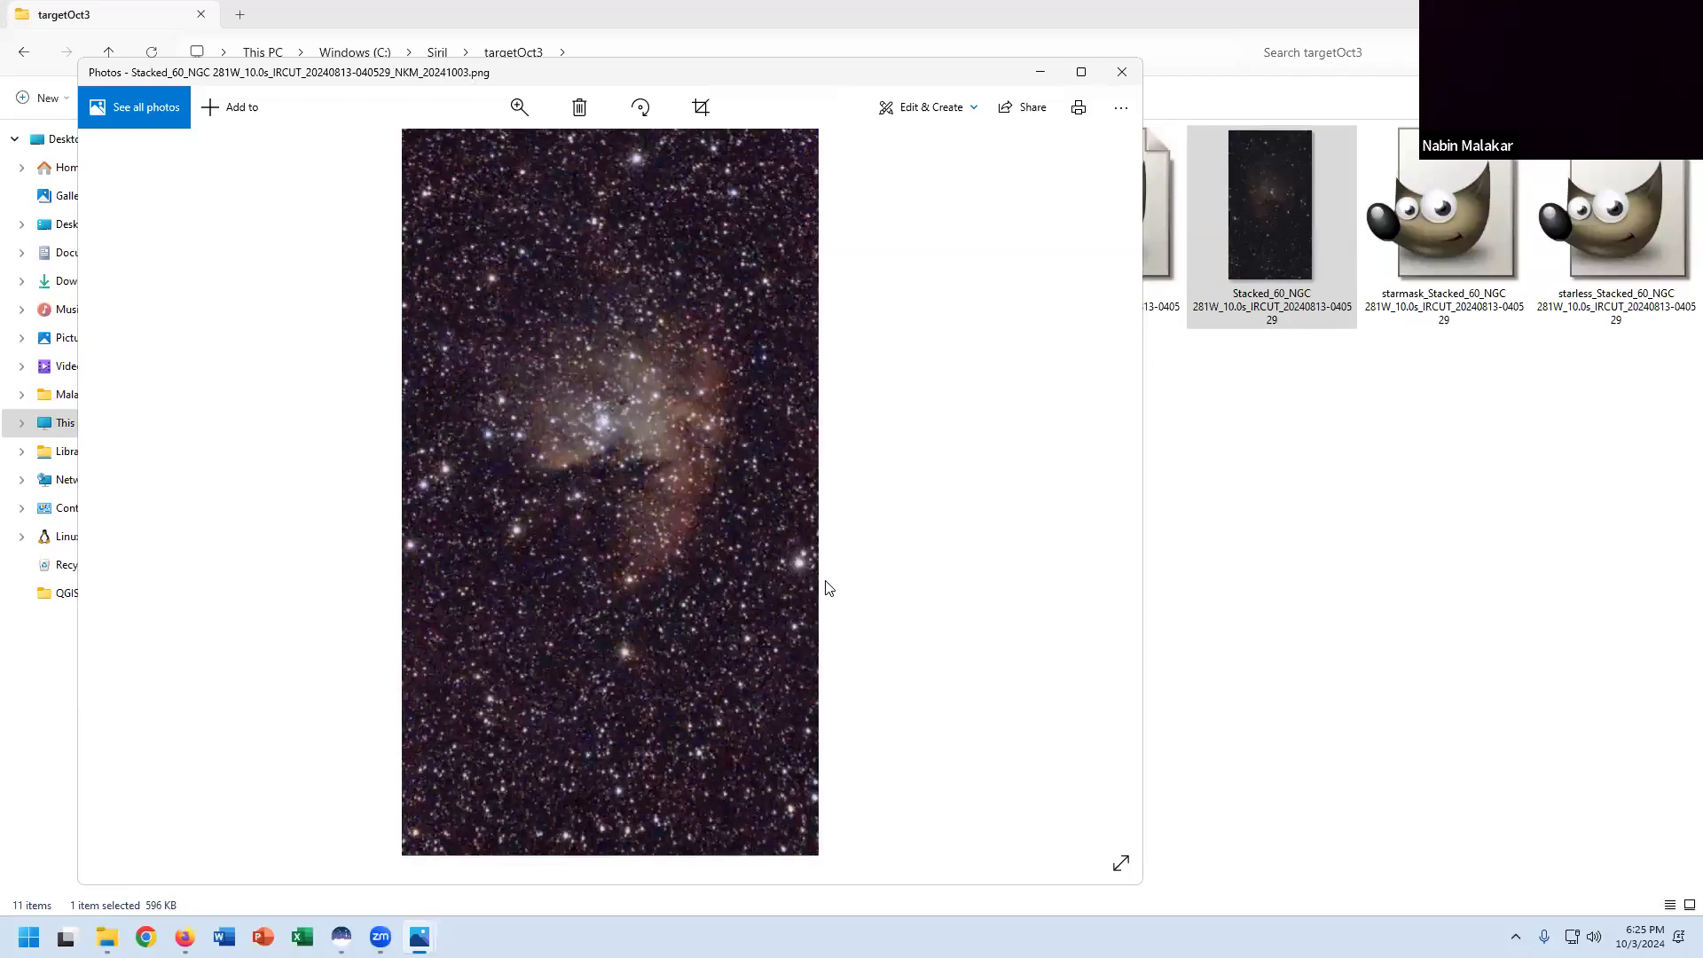
key("Left")
key("Right")
key("Left")
key("Right")
key("Left")
key("Right")
key("Left")
key("Right")
key("Left")
key("Right")
key("Left")
key("Right")
key("Left")
key("Right")
key("Left")
key("Right")
key("Left")
key("Right")
key("Left")
key("Right")
key("Left")
key("Right")
key("Left")
key("Right")
key("Left")
key("Right")
key("Left")
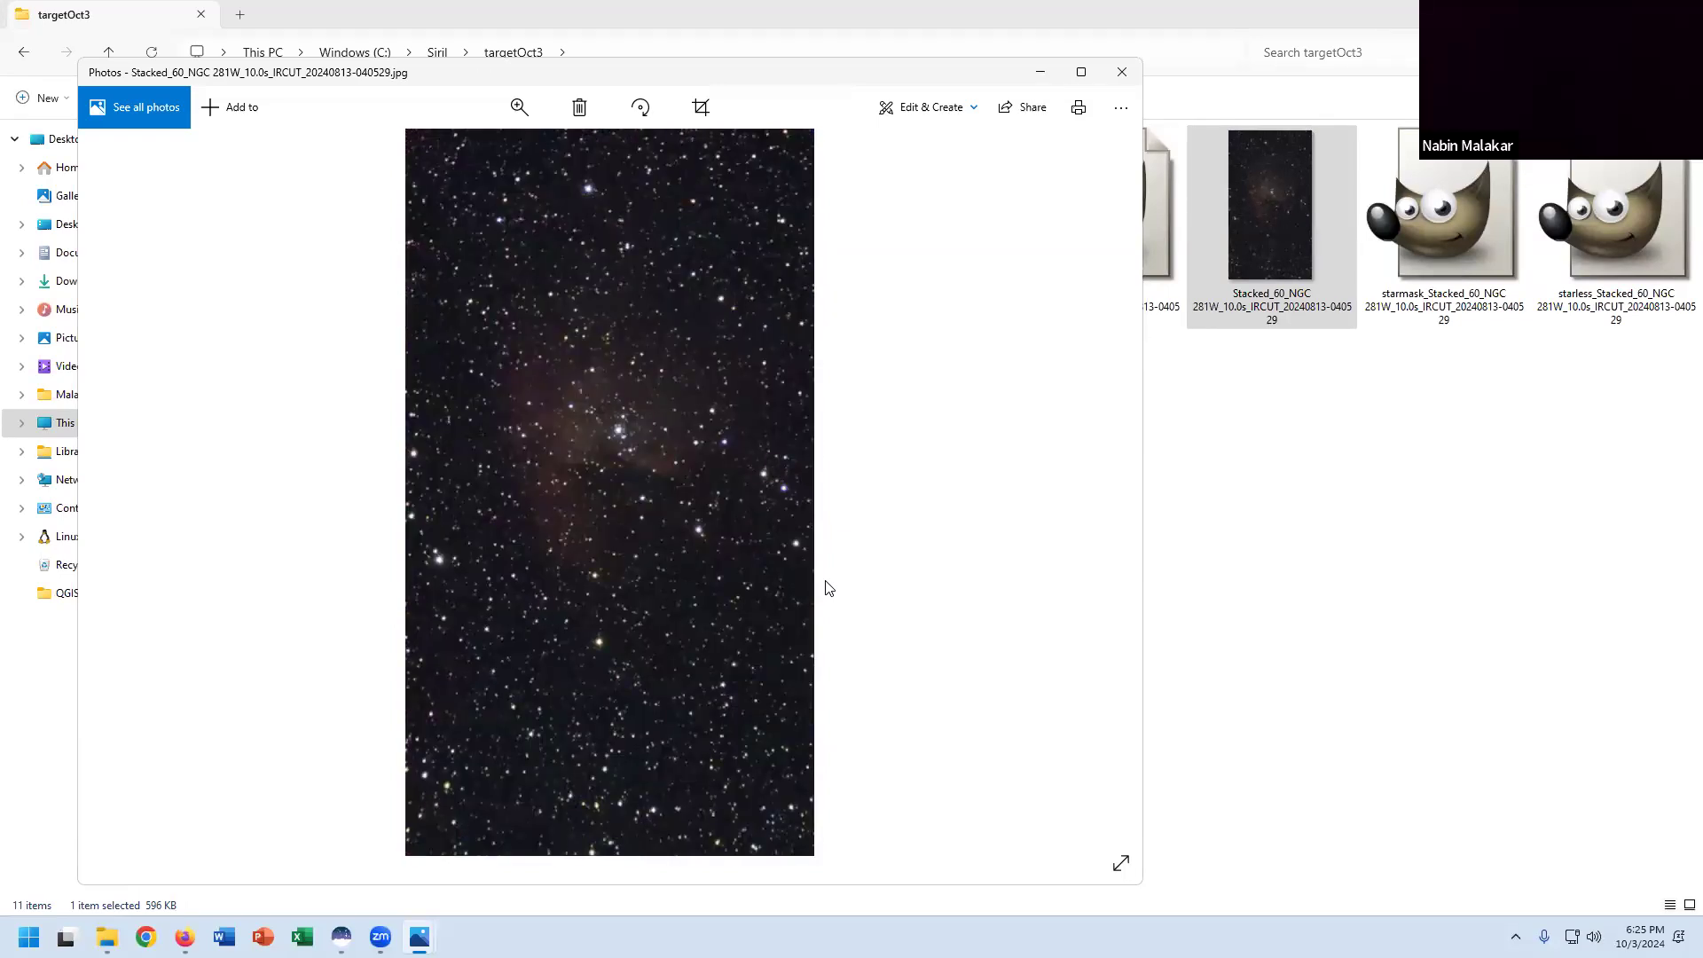
key("Right")
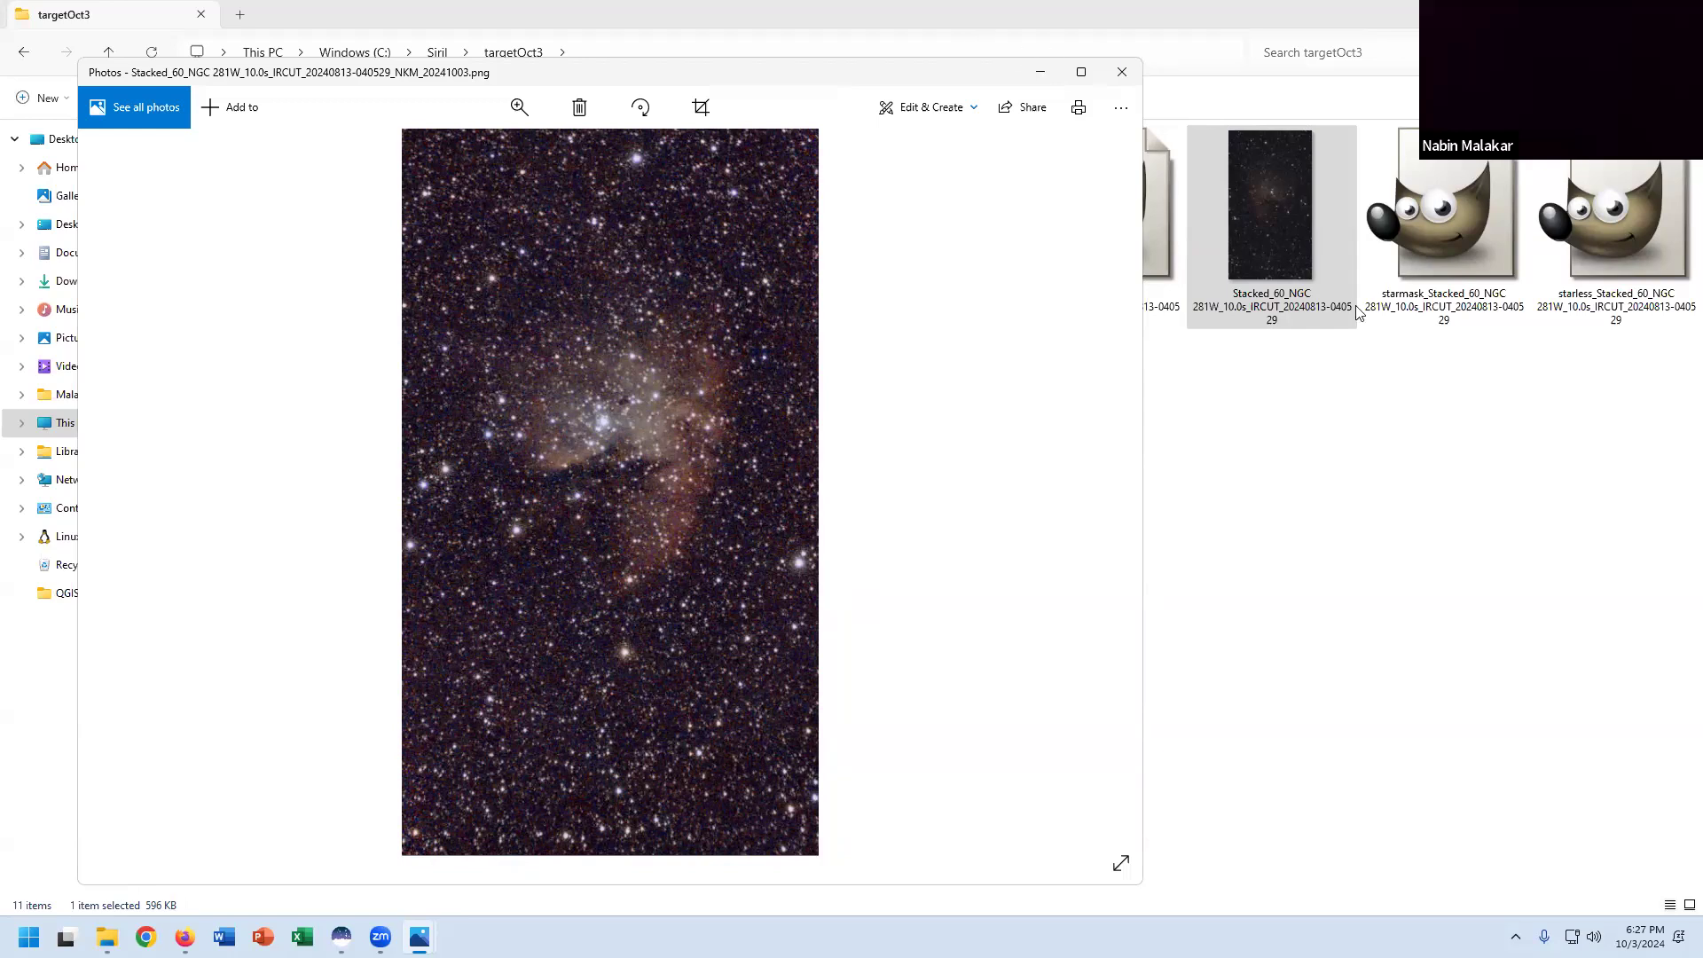
left_click(1122, 72)
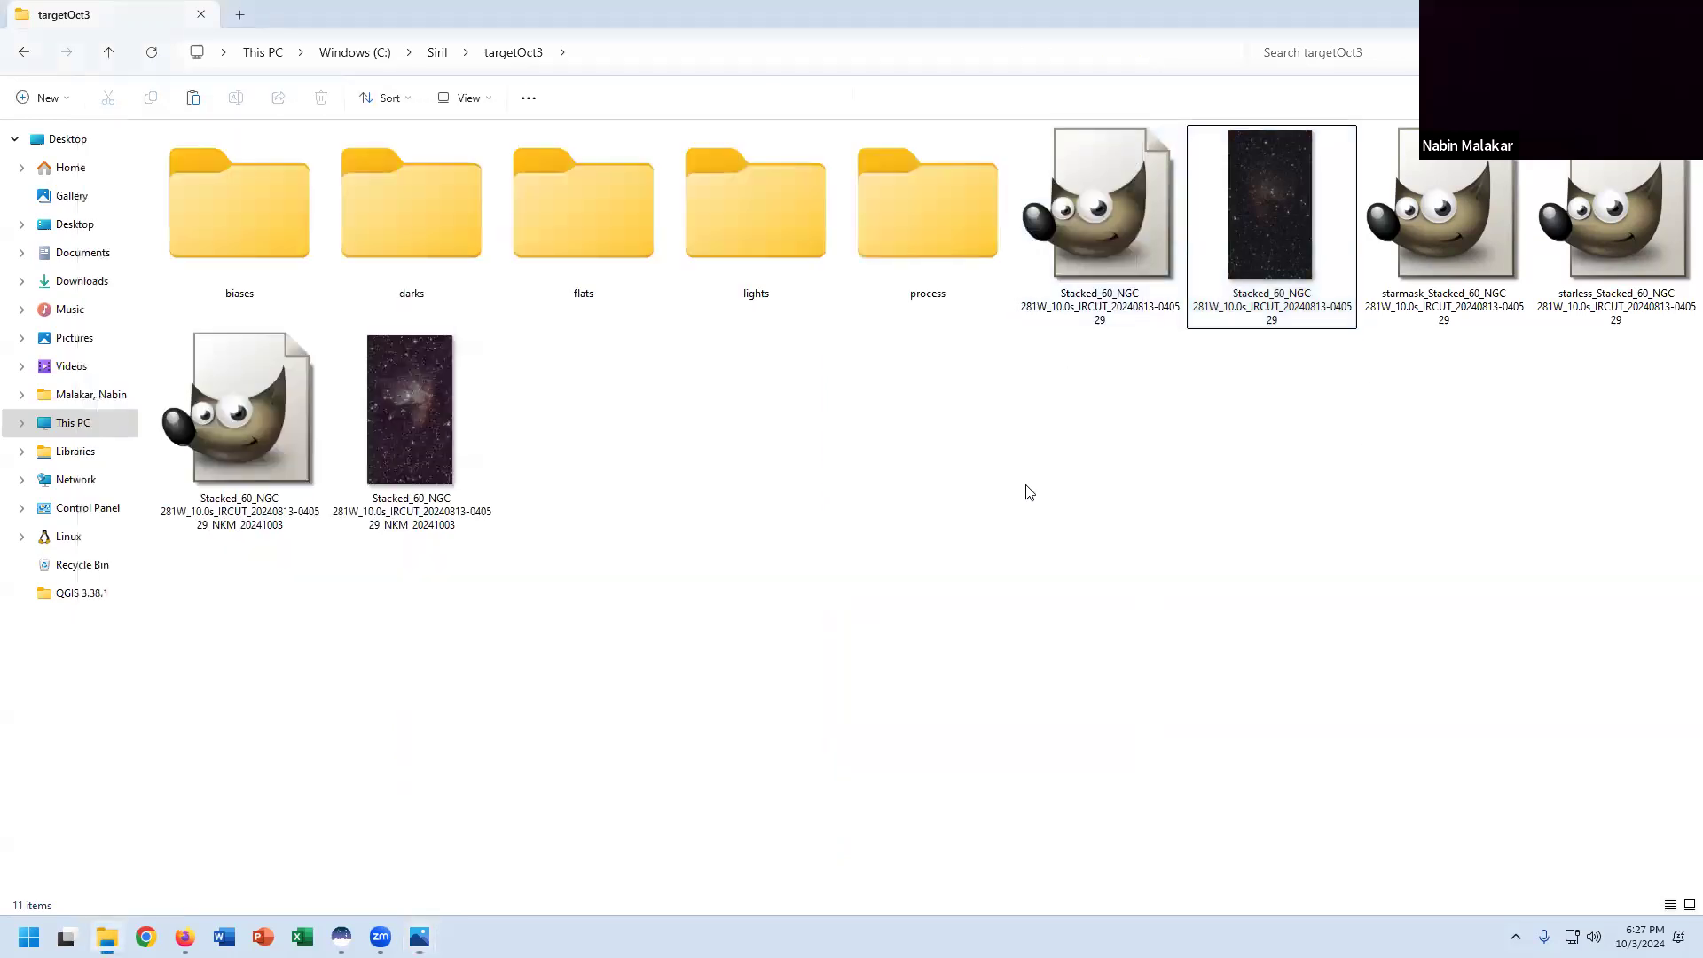